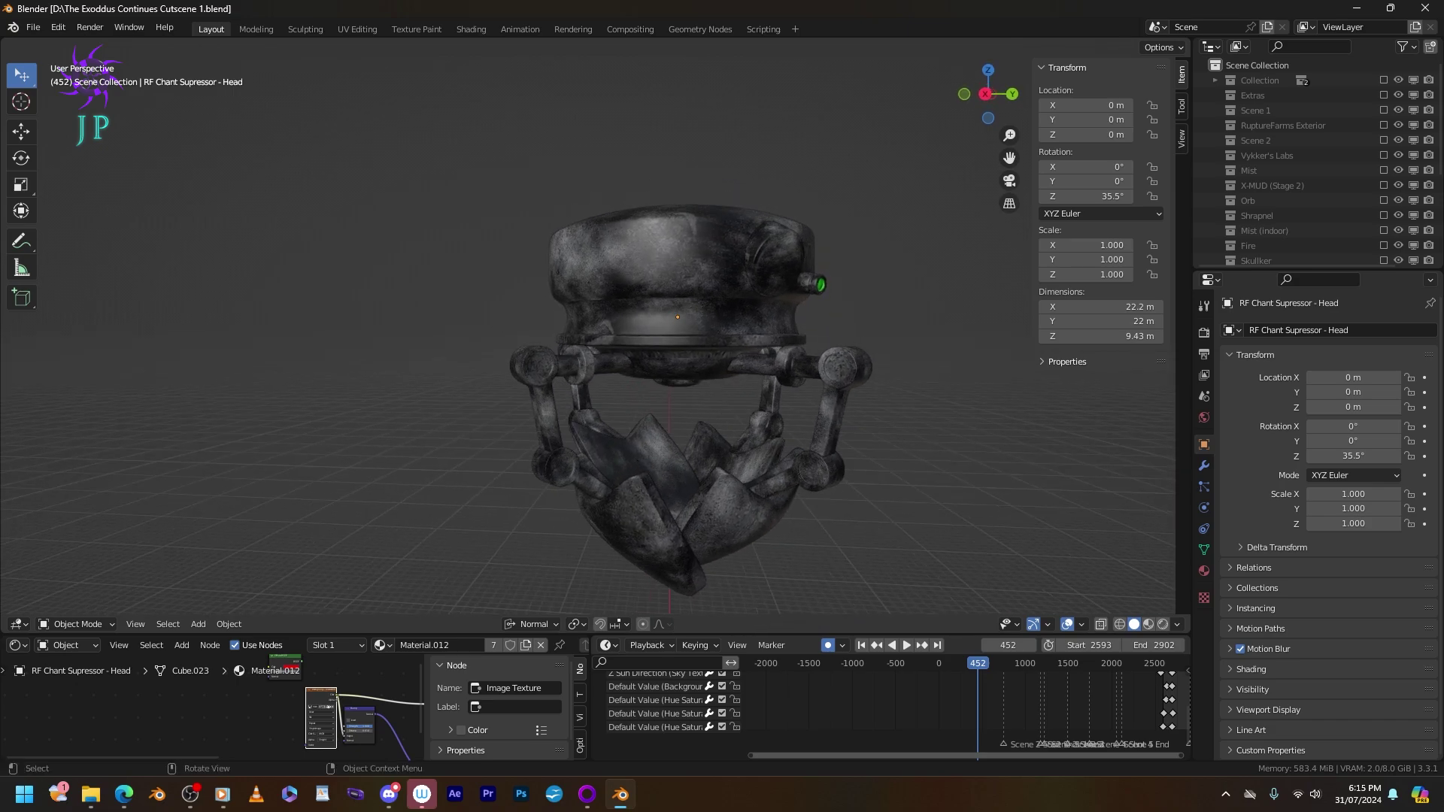
Examine the chant suppressor model from different angles, previewing its materials and checking one of the arm holders.
middle_drag(726, 370, 802, 353)
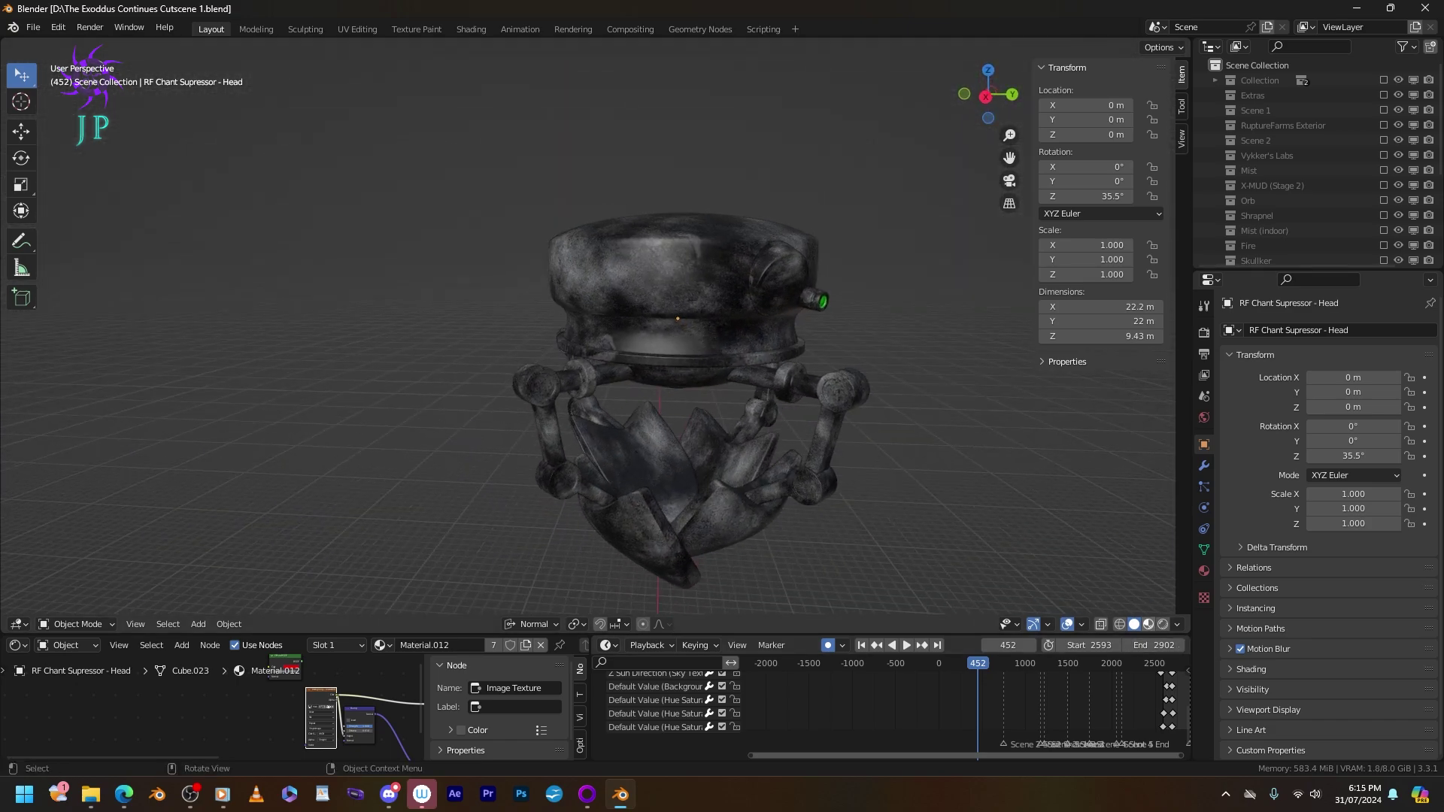
click(1149, 624)
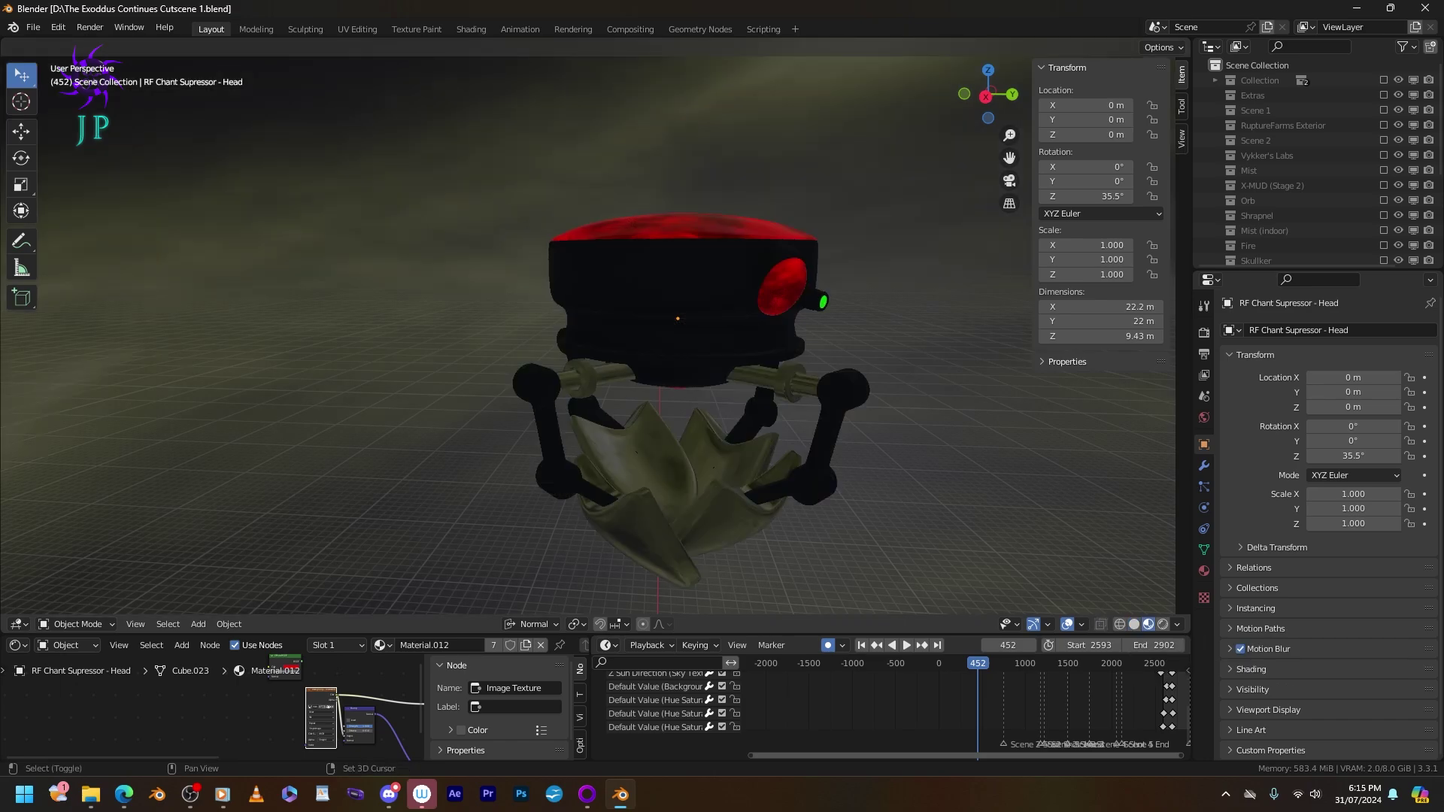
mouse_move(801, 354)
middle_down()
mouse_move(801, 421)
mouse_move(802, 361)
mouse_move(850, 361)
mouse_move(790, 361)
mouse_move(790, 409)
mouse_move(790, 361)
mouse_move(820, 429)
mouse_move(820, 361)
mouse_move(793, 350)
middle_up()
scroll(790, 399, down, 5)
scroll(820, 429, up, 2)
click(809, 368)
click(752, 270)
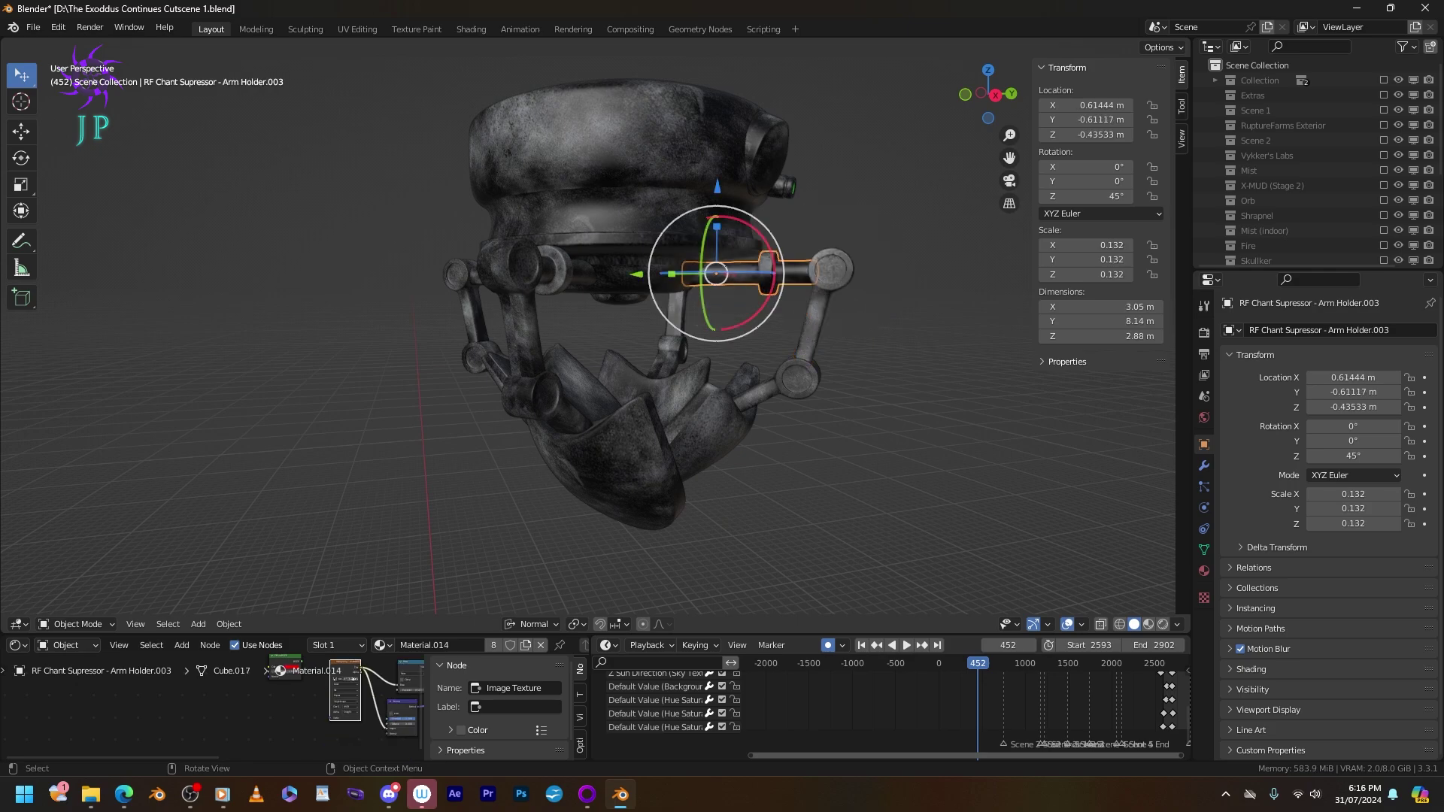
Try rotating one folding arm together with its attached zap shield.
click(809, 345)
shift+click(700, 421)
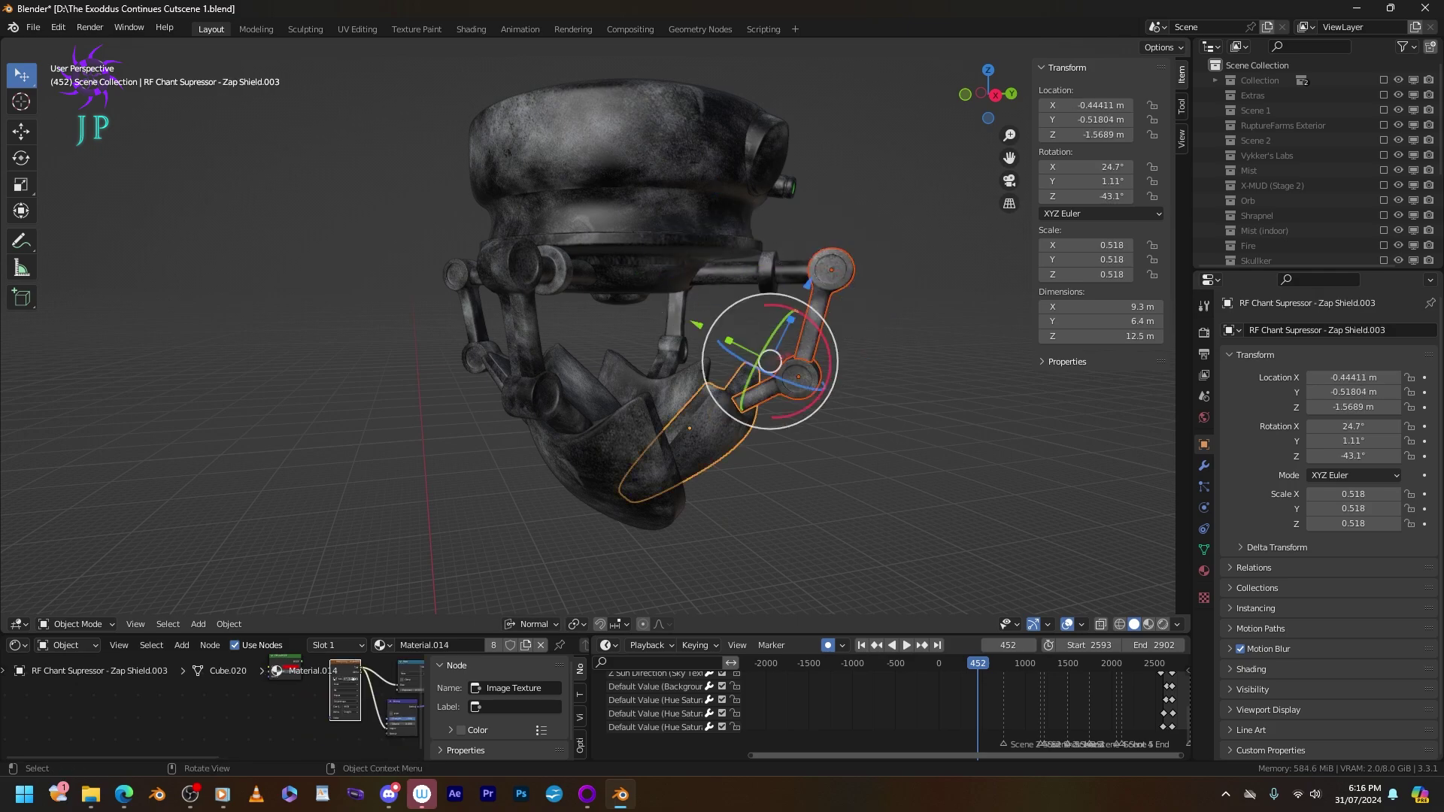
click(576, 624)
click(622, 574)
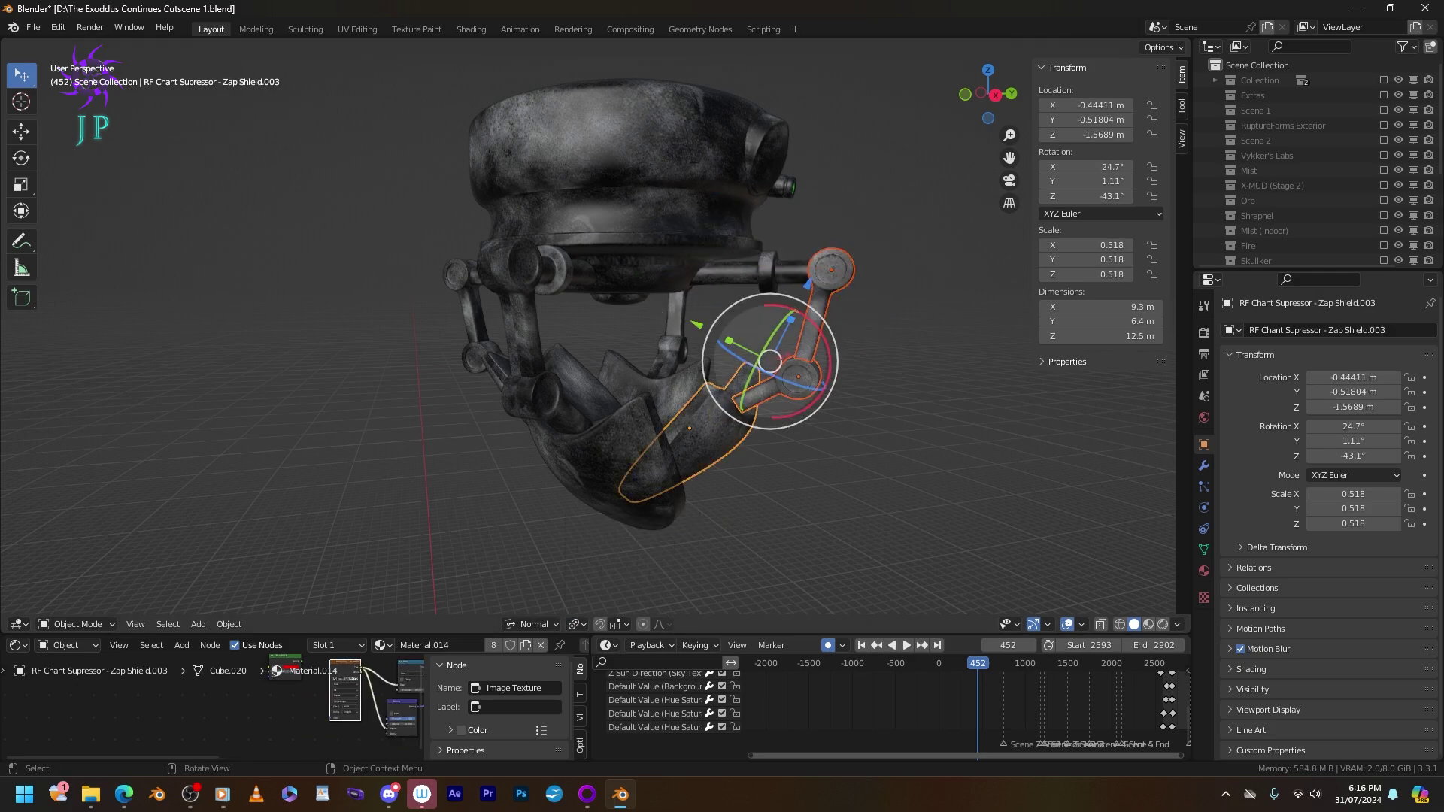
drag(806, 325, 797, 316)
right_click(799, 316)
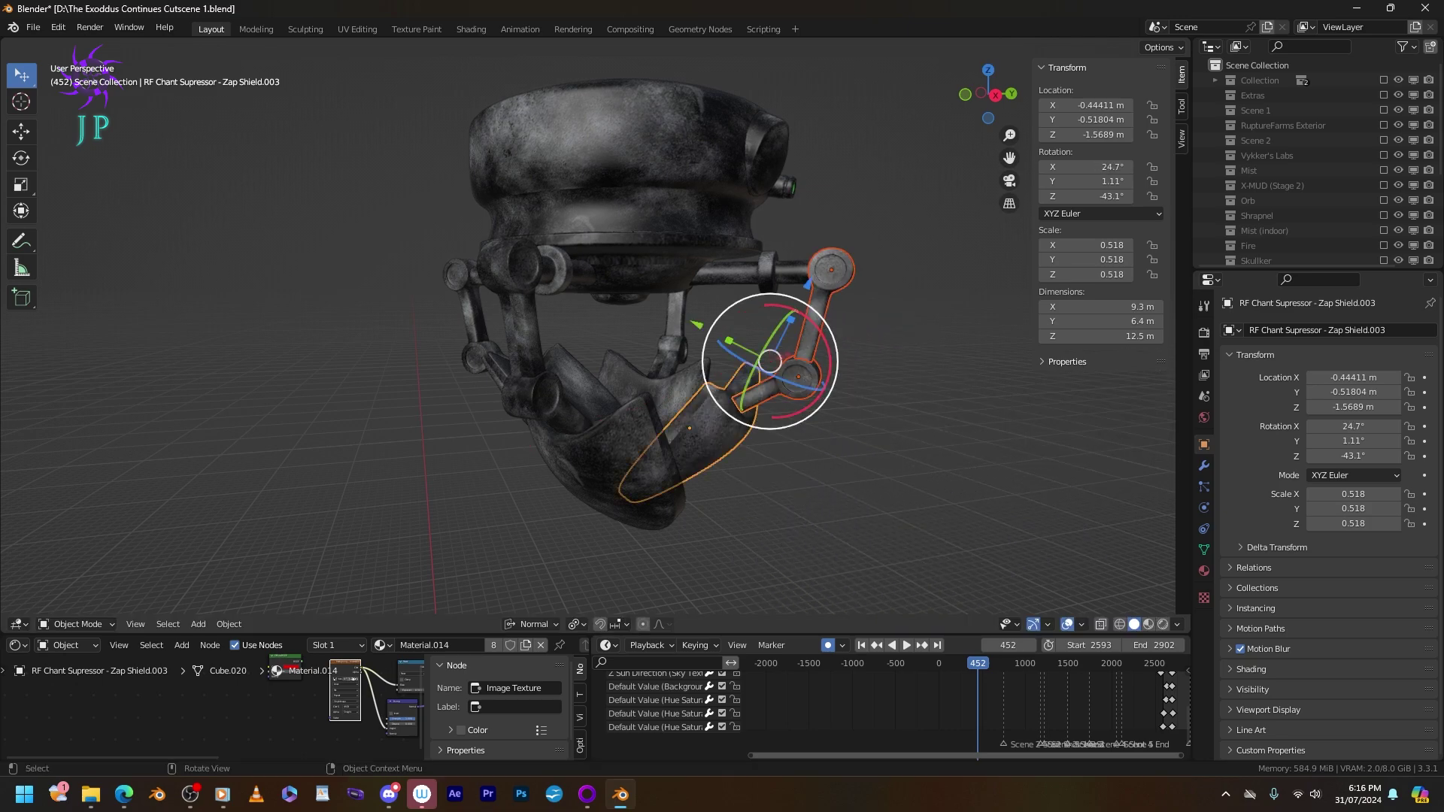
click(816, 323)
click(808, 342)
drag(869, 304, 619, 406)
Examine the suppressor's head mesh and the surrounding parts at different distances and angles, leaving nothing selected.
middle_drag(677, 338, 628, 225)
scroll(655, 331, down, 3)
key(alt+a)
scroll(818, 319, up, 2)
click(601, 452)
click(571, 323)
key(Tab)
key(Tab)
scroll(655, 225, up, 3)
scroll(577, 358, down, 2)
key(alt+a)
scroll(577, 358, up, 2)
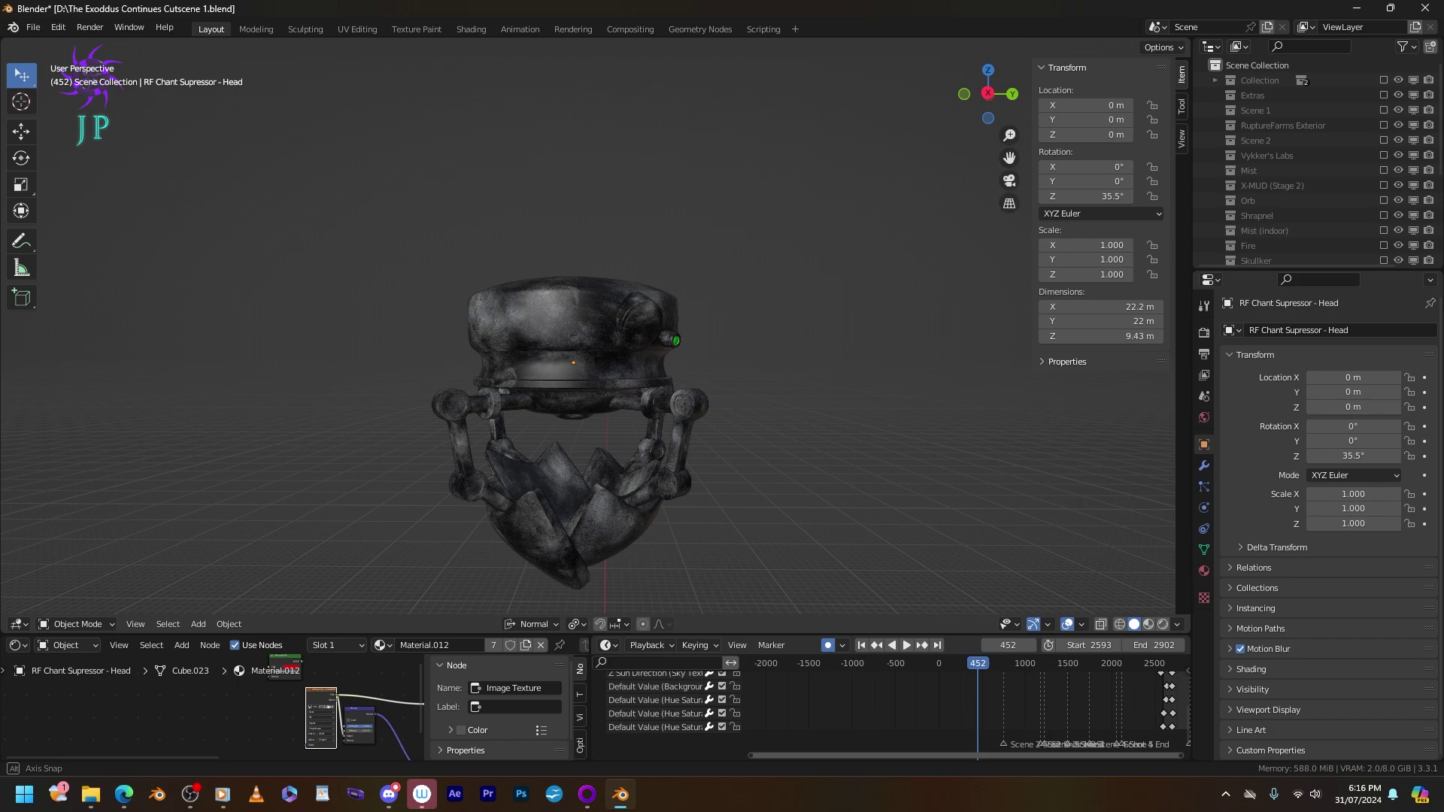
middle_drag(628, 226, 639, 225)
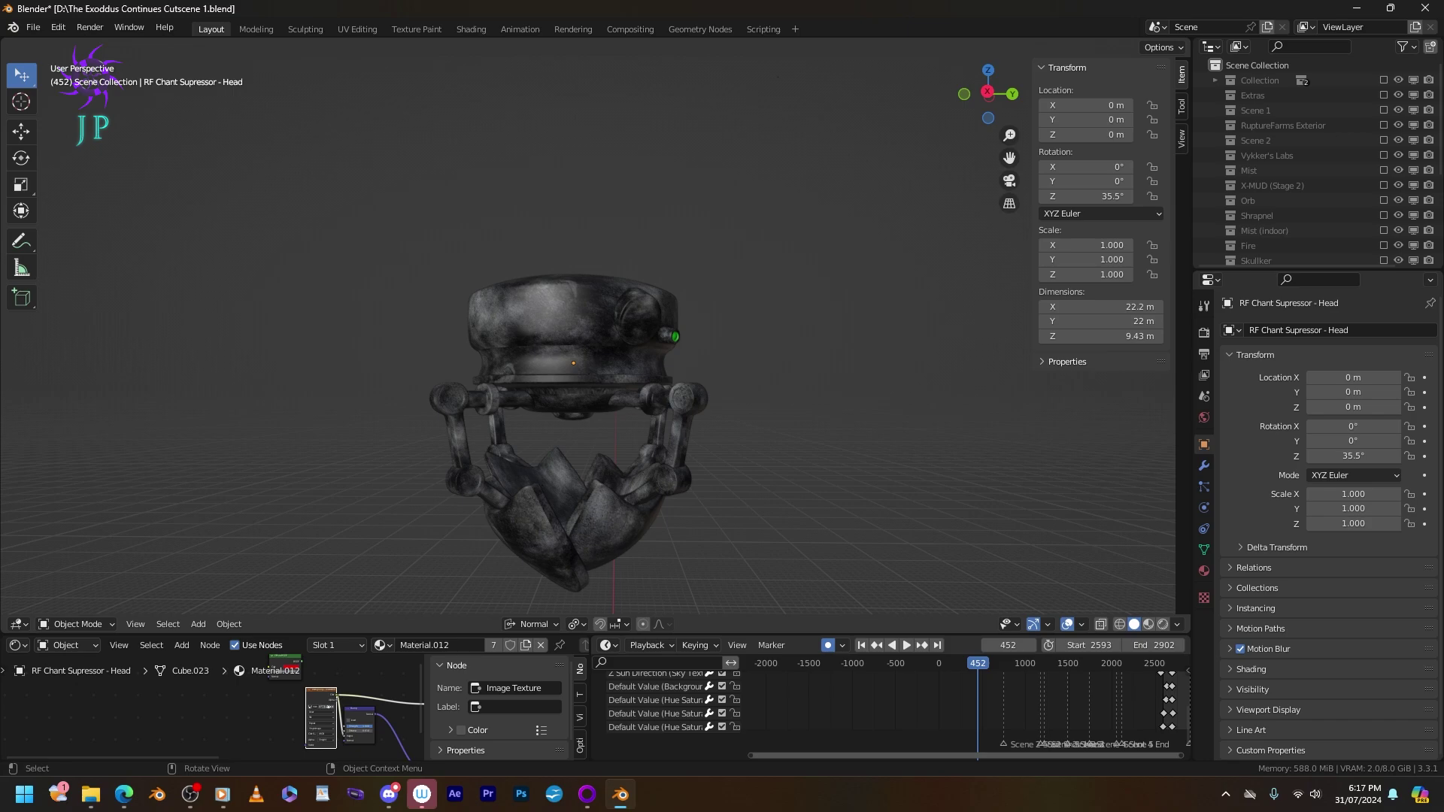
middle_drag(587, 376, 542, 376)
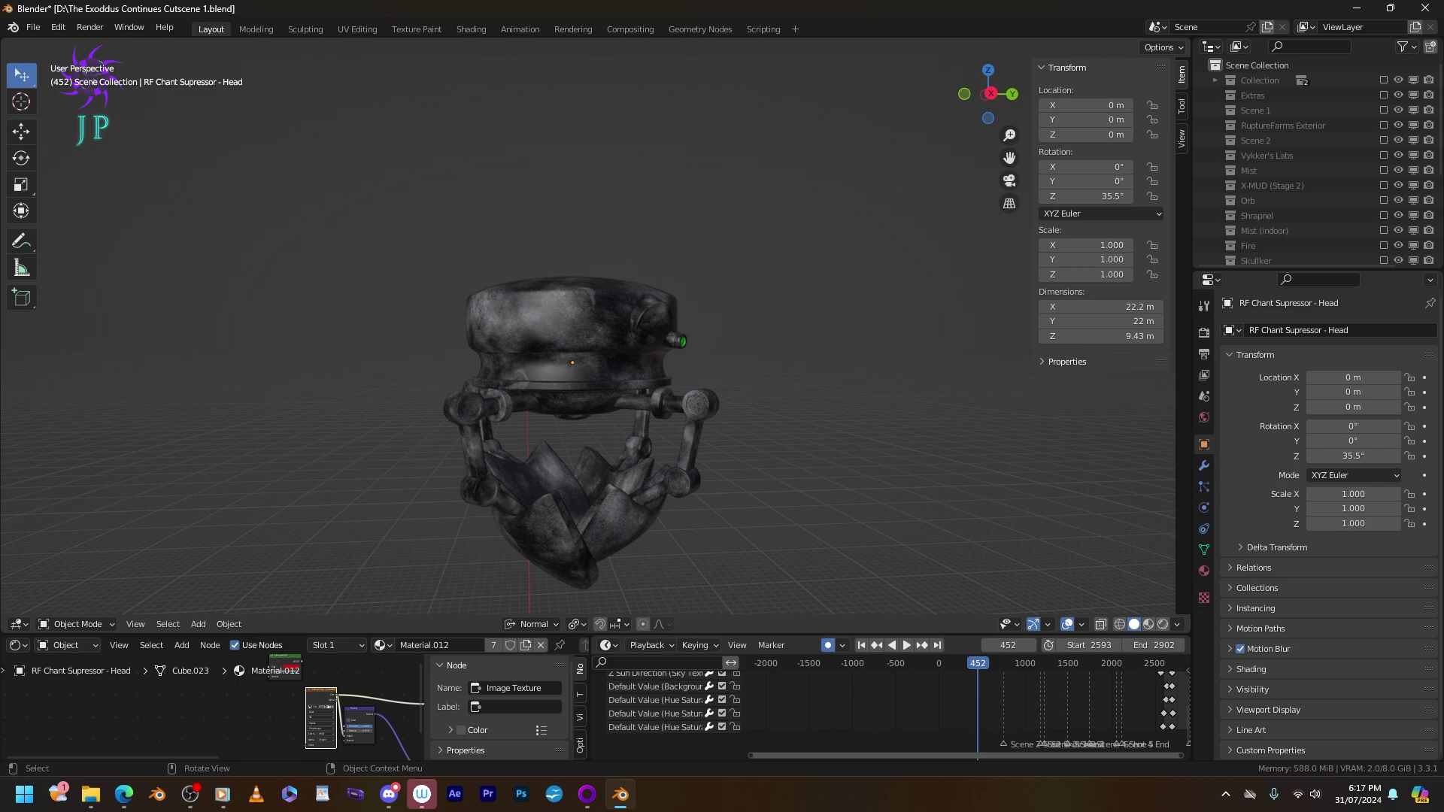
middle_drag(542, 376, 606, 346)
click(662, 338)
scroll(662, 339, up, 5)
scroll(601, 346, down, 4)
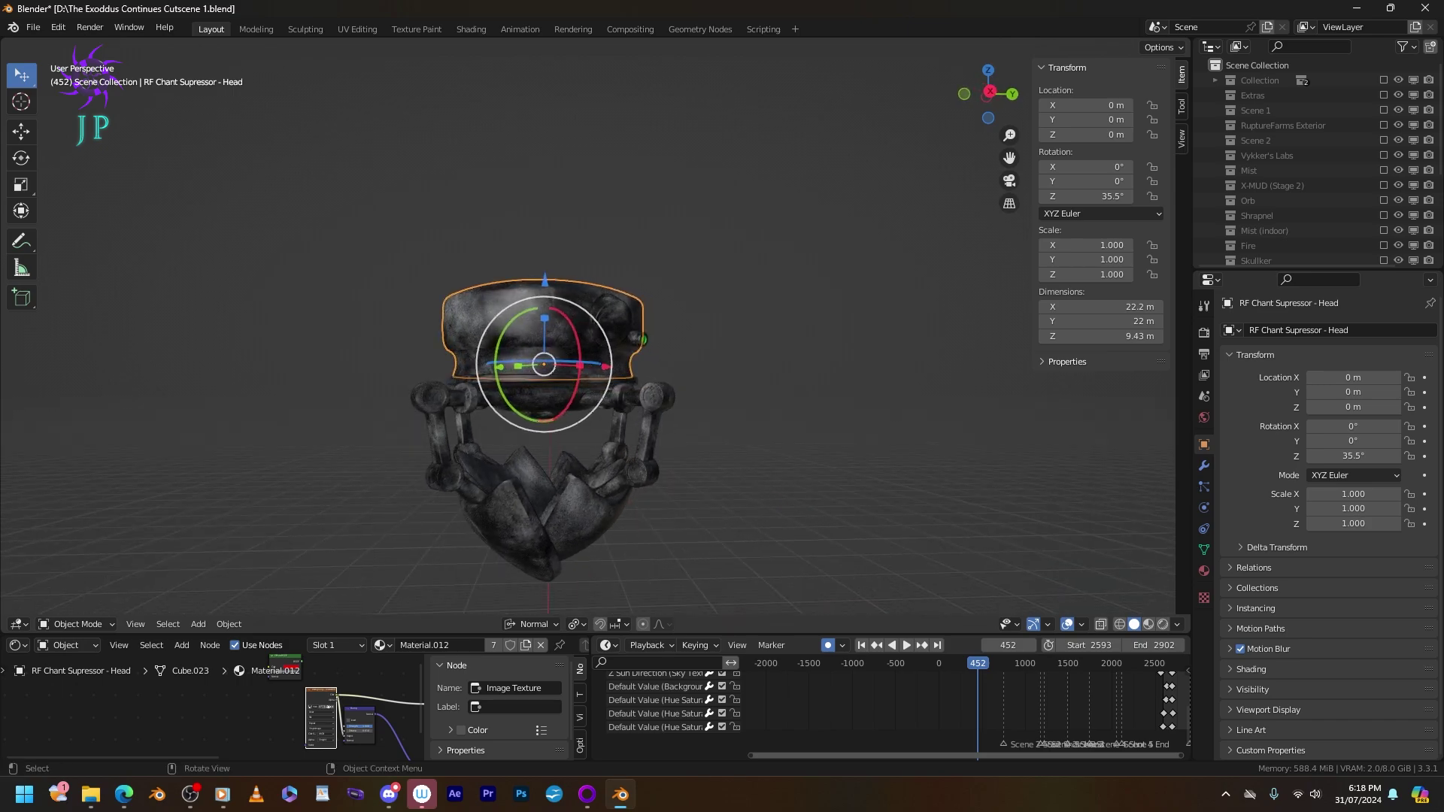
scroll(563, 376, down, 3)
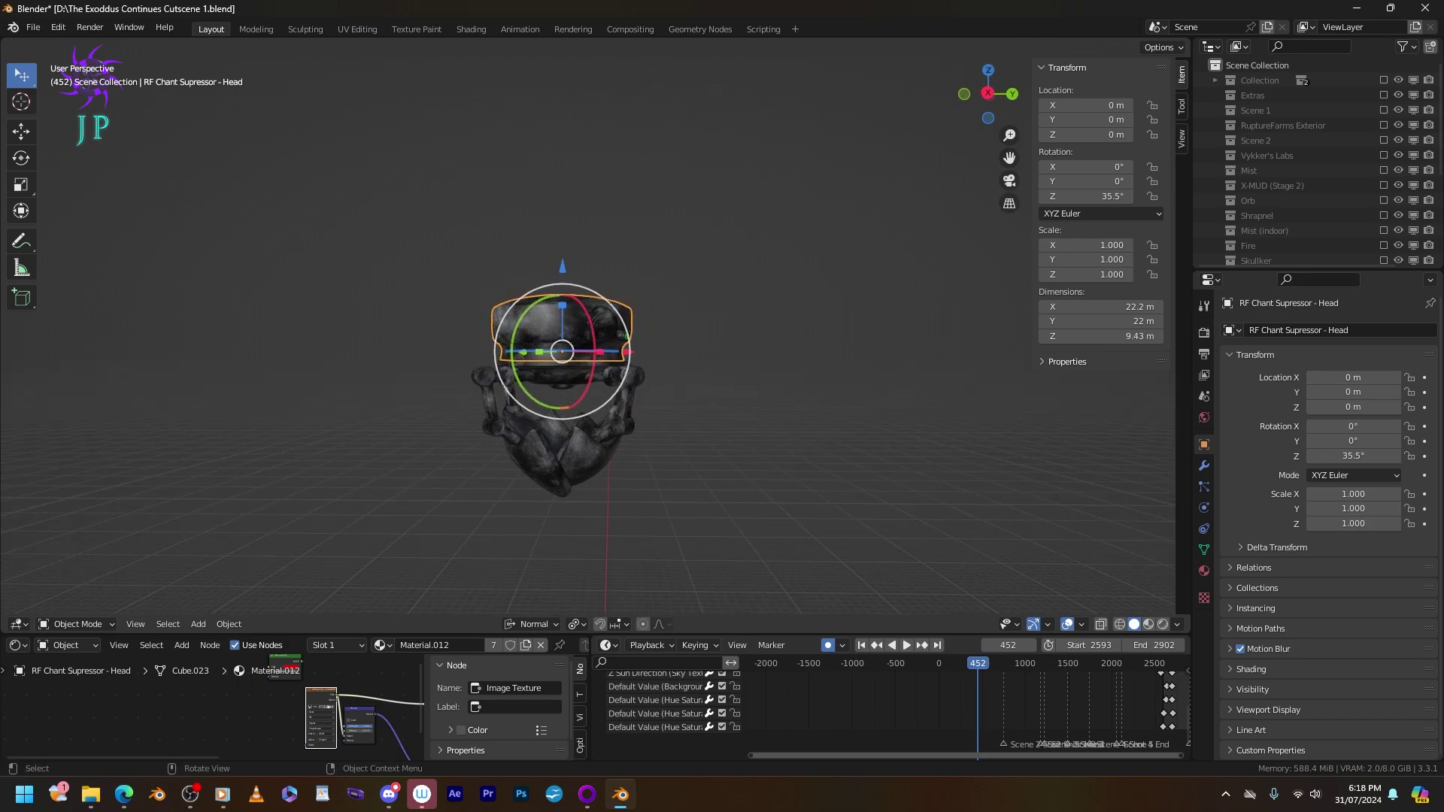
scroll(557, 376, up, 2)
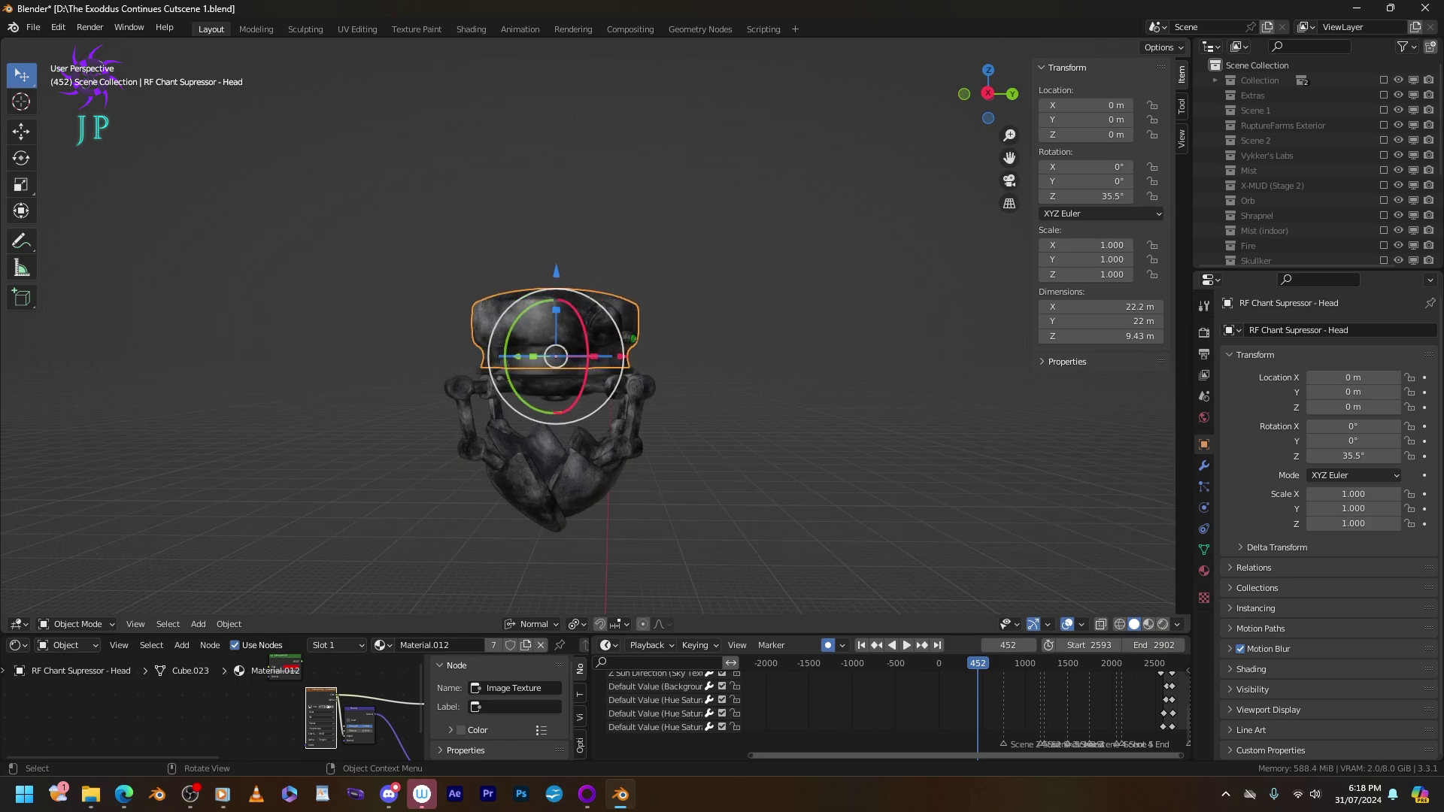
key(alt+a)
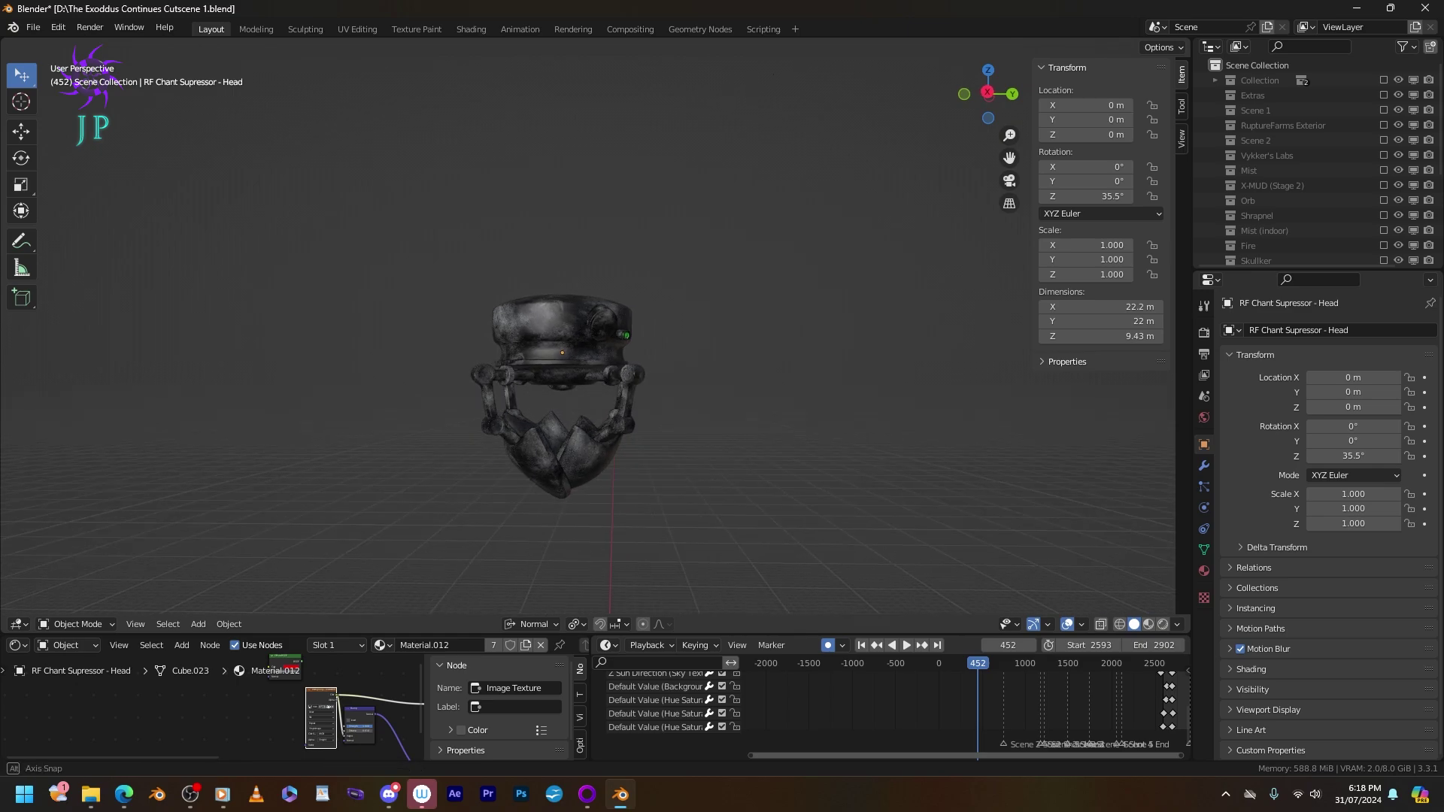
Add a cylinder mesh with 8 vertices, a 1 m radius and a 2 m depth.
click(198, 623)
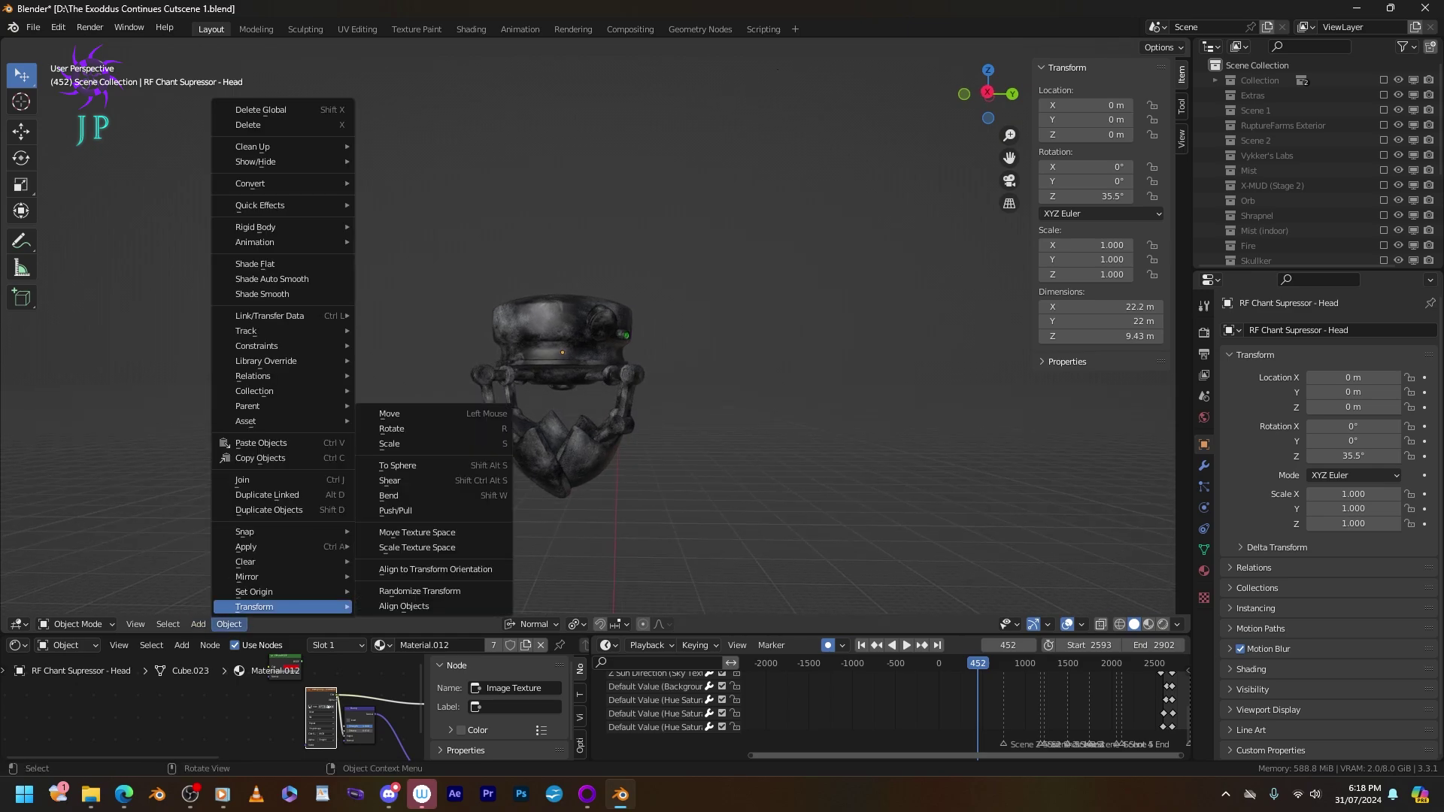
click(198, 623)
click(198, 624)
mouse_move(225, 606)
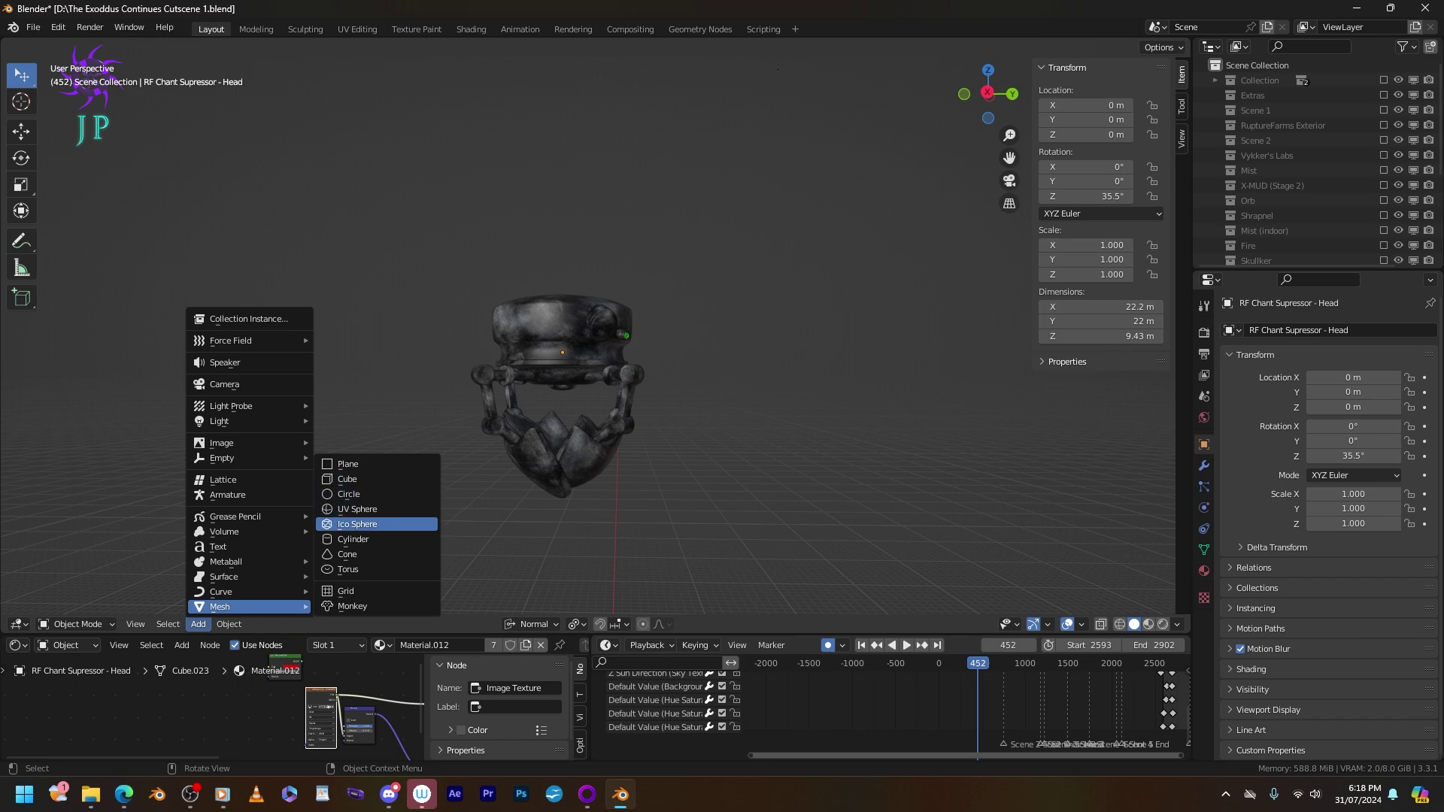
click(353, 540)
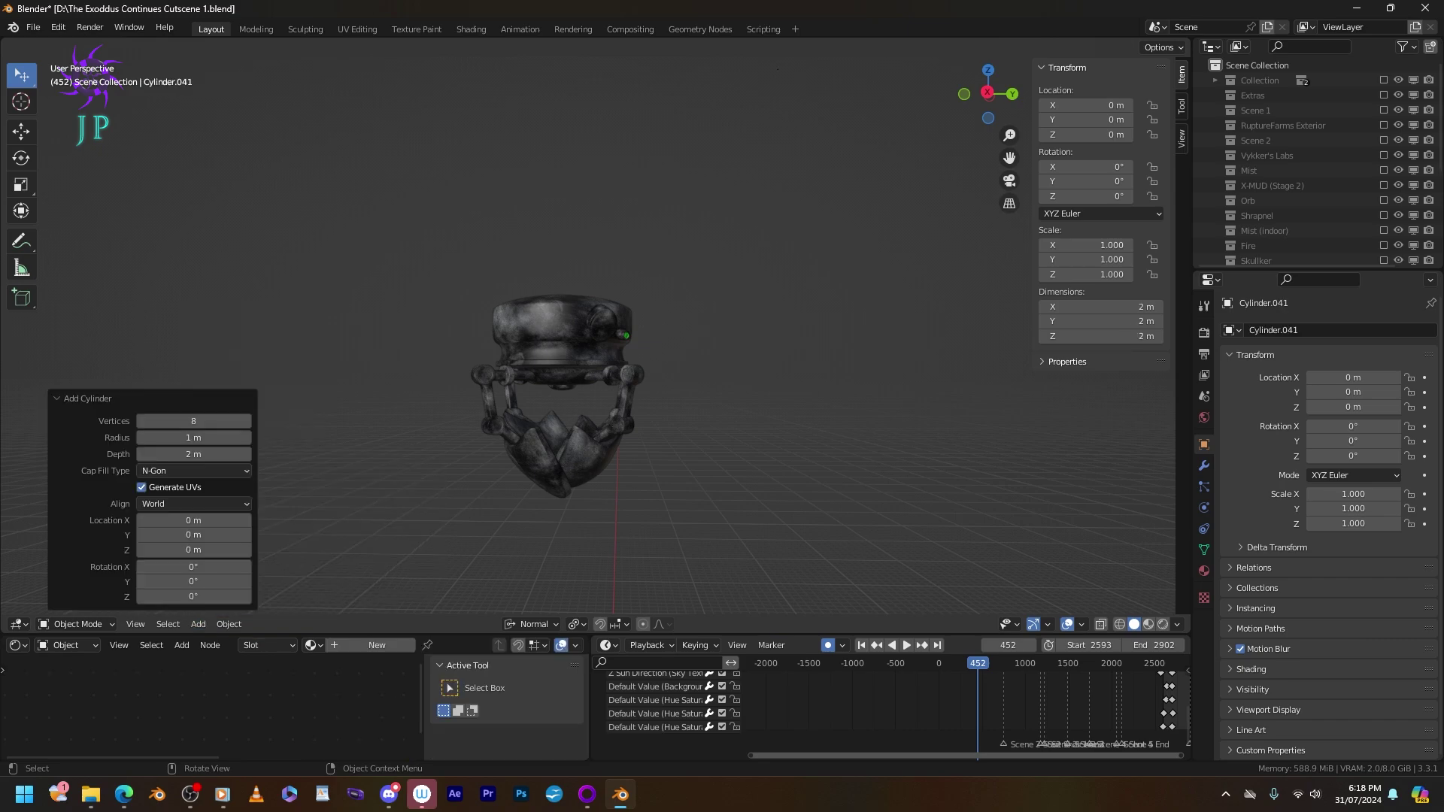
Raise the cylinder to the suppressor's height, scale it uniformly to about 3.02 and move it out beside the head.
middle_drag(869, 596, 876, 523)
drag(605, 456, 606, 235)
middle_drag(606, 236, 752, 436)
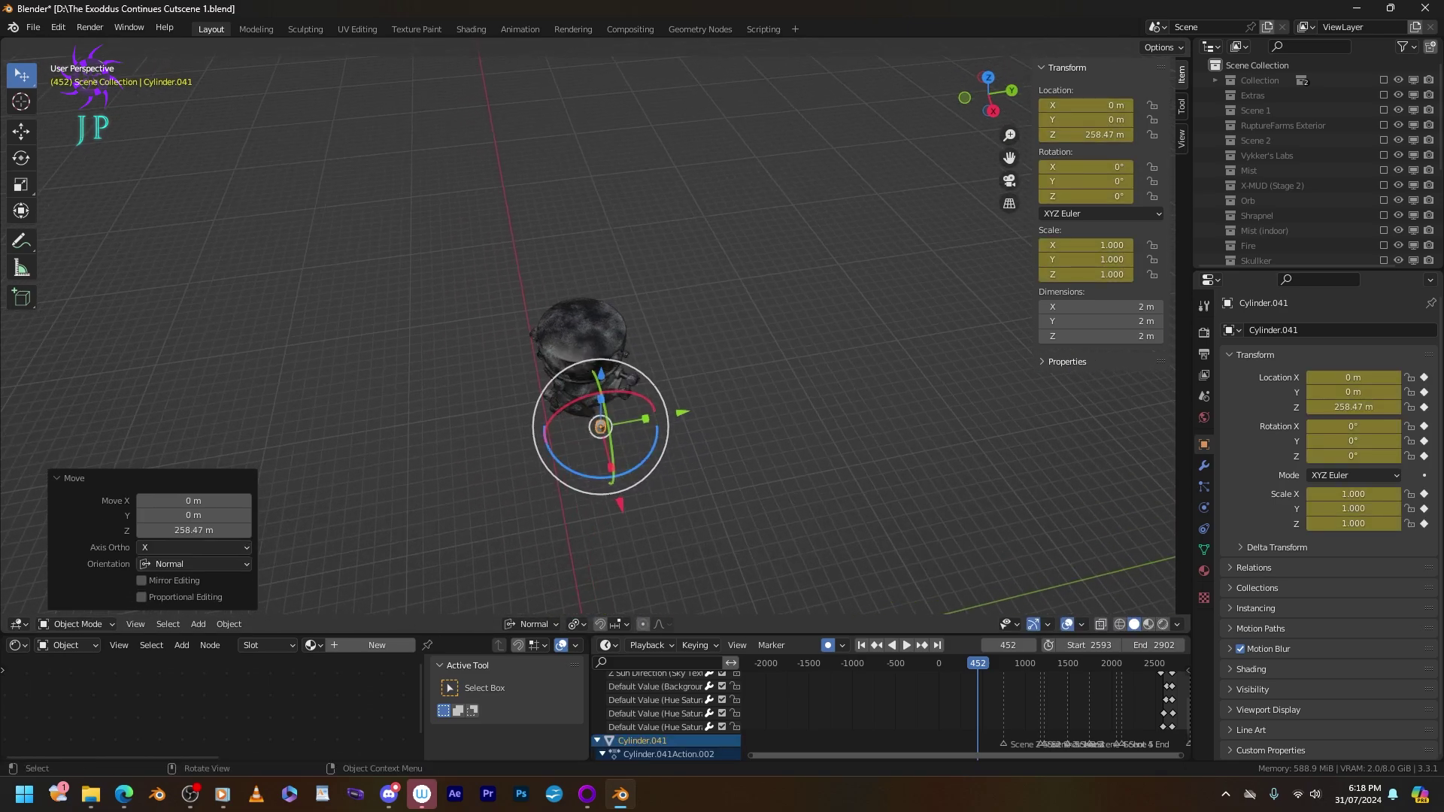
key(s)
click(1046, 324)
drag(610, 570, 716, 369)
middle_drag(715, 368, 380, 322)
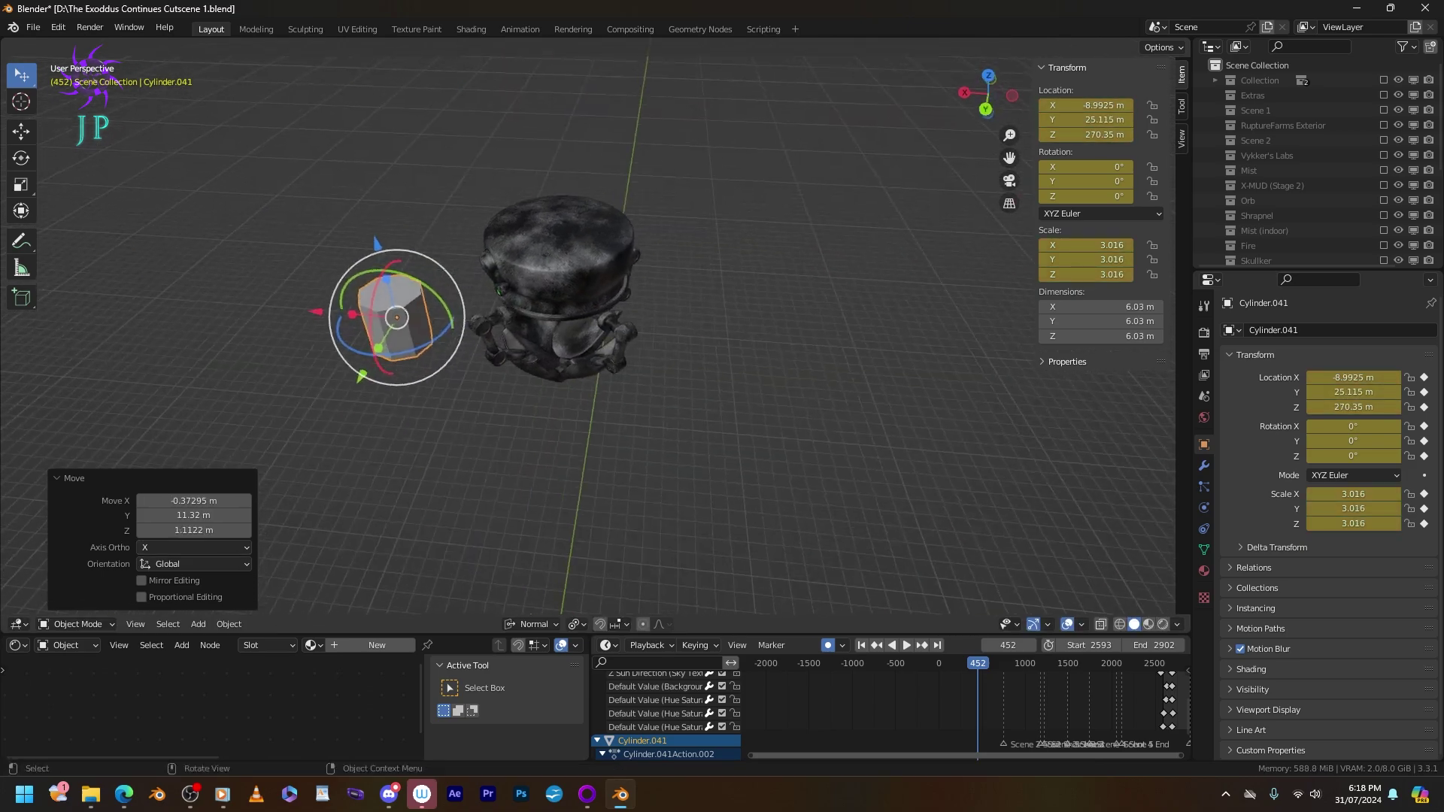
Reposition the cylinder at about X -22.01, Y 25.65, Z 263.7 m and enlarge it uniformly to a scale of about 5.69.
drag(381, 323, 545, 349)
middle_drag(545, 350, 752, 421)
key(s)
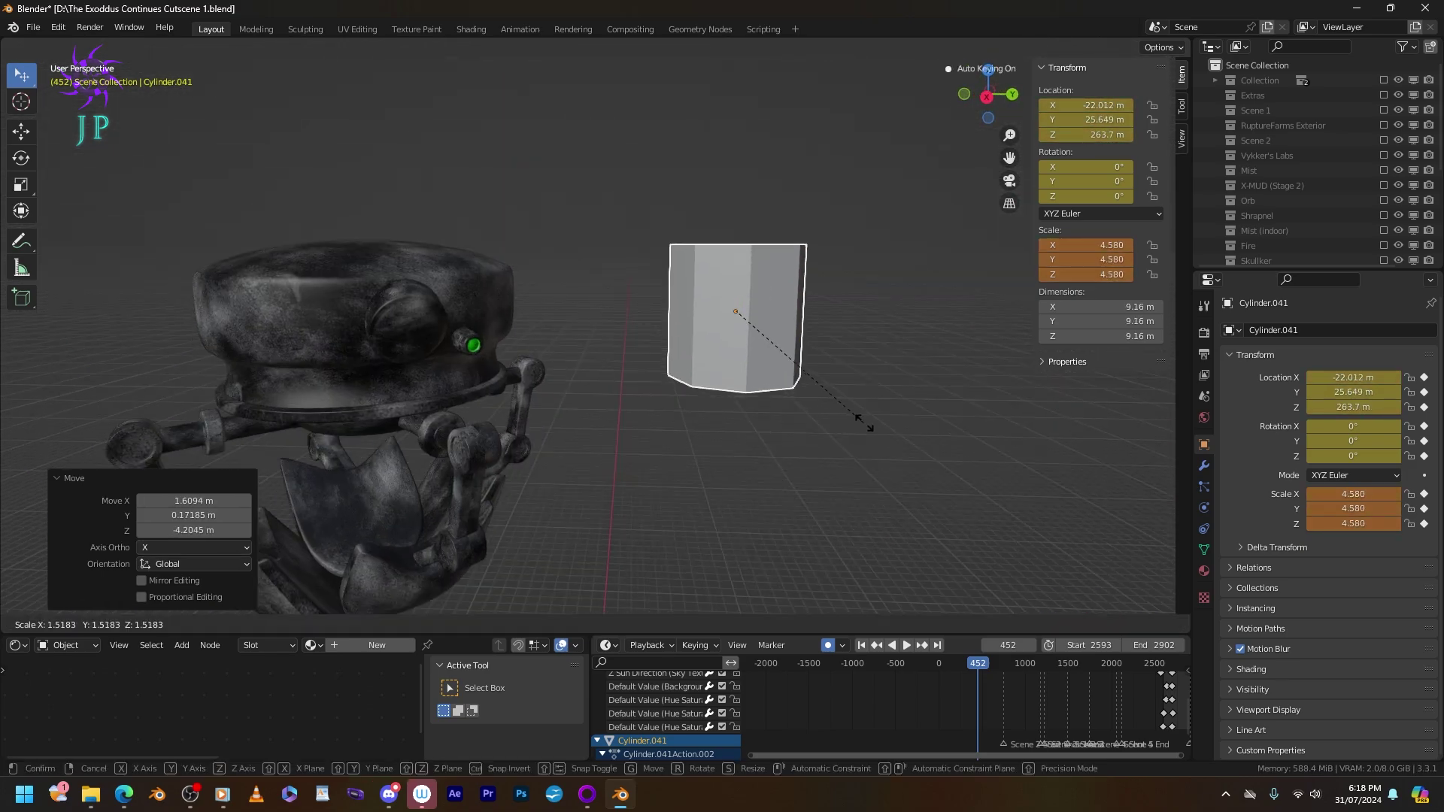
click(864, 509)
middle_drag(864, 509, 759, 496)
click(301, 354)
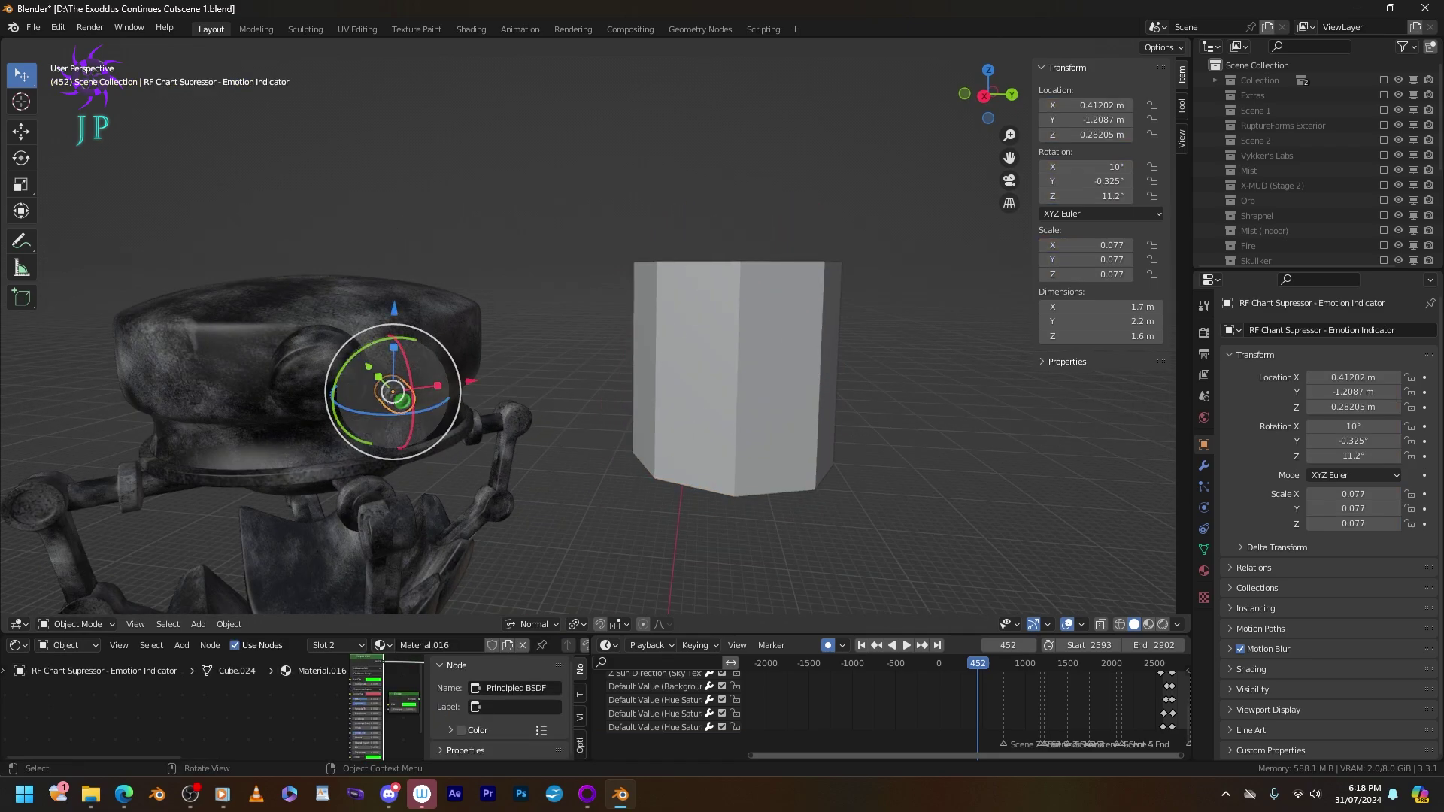
drag(380, 398, 504, 399)
key(Escape)
key(ctrl+z)
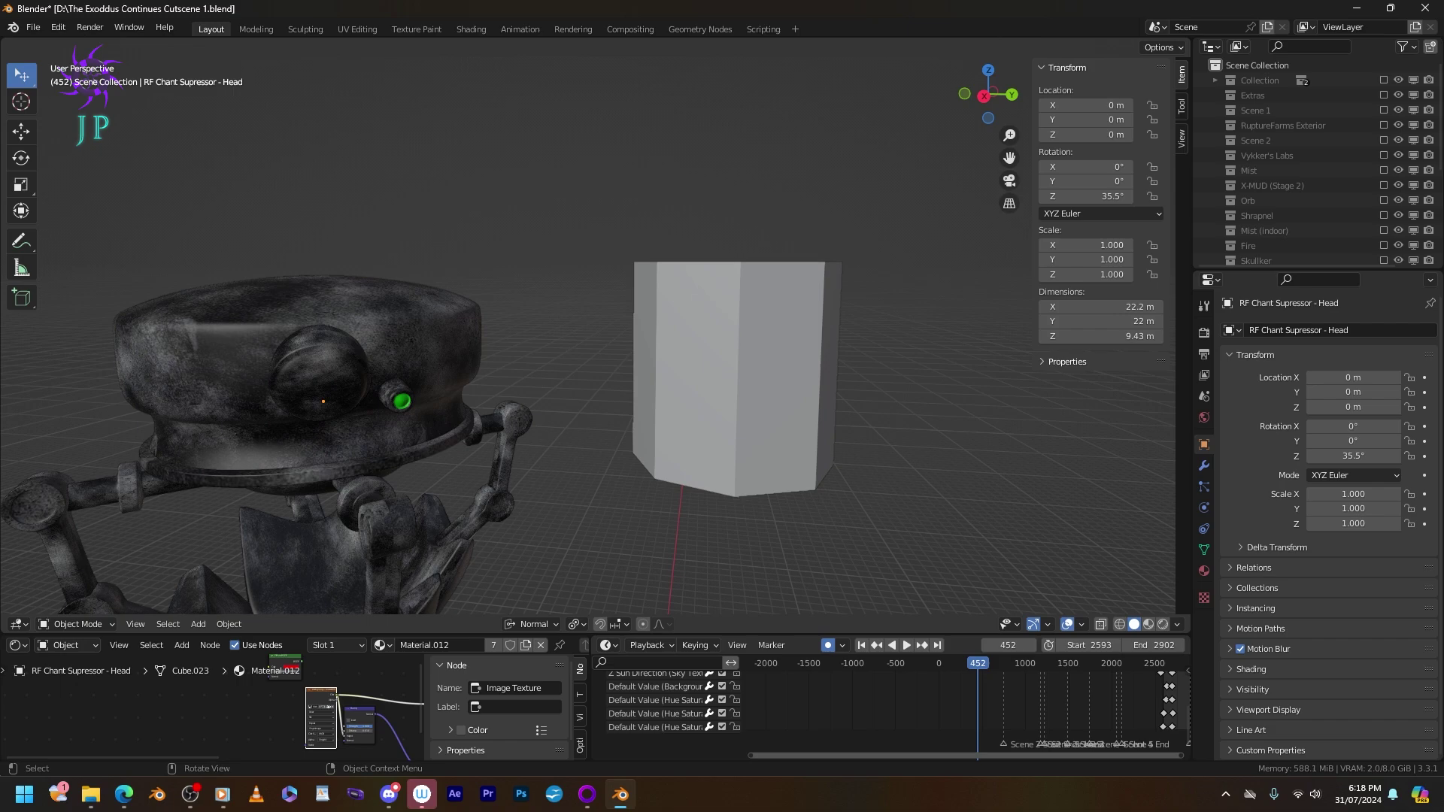
Add a Subdivision Surface modifier to the cylinder with viewport and render levels set to 3.
click(1204, 464)
click(1327, 330)
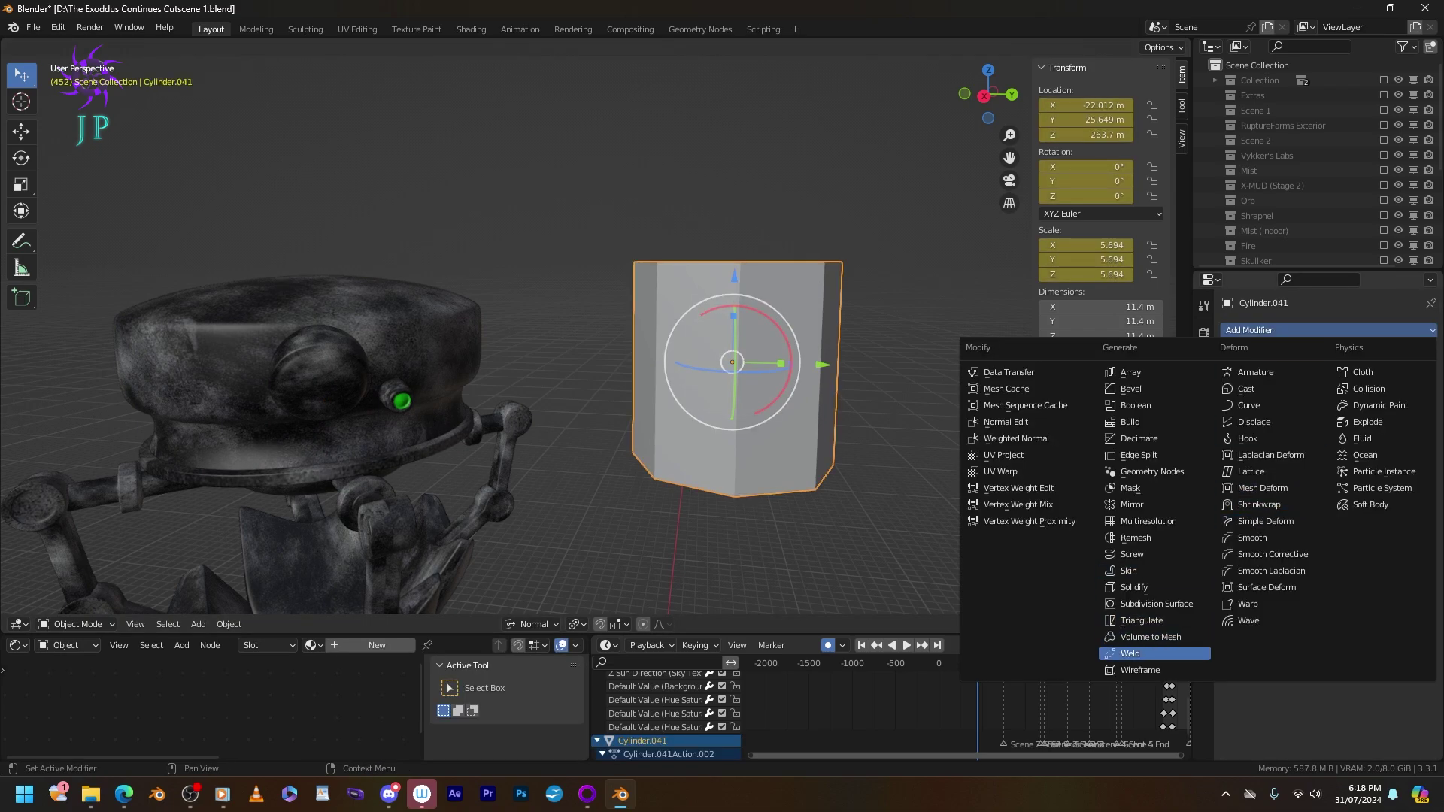
click(1156, 604)
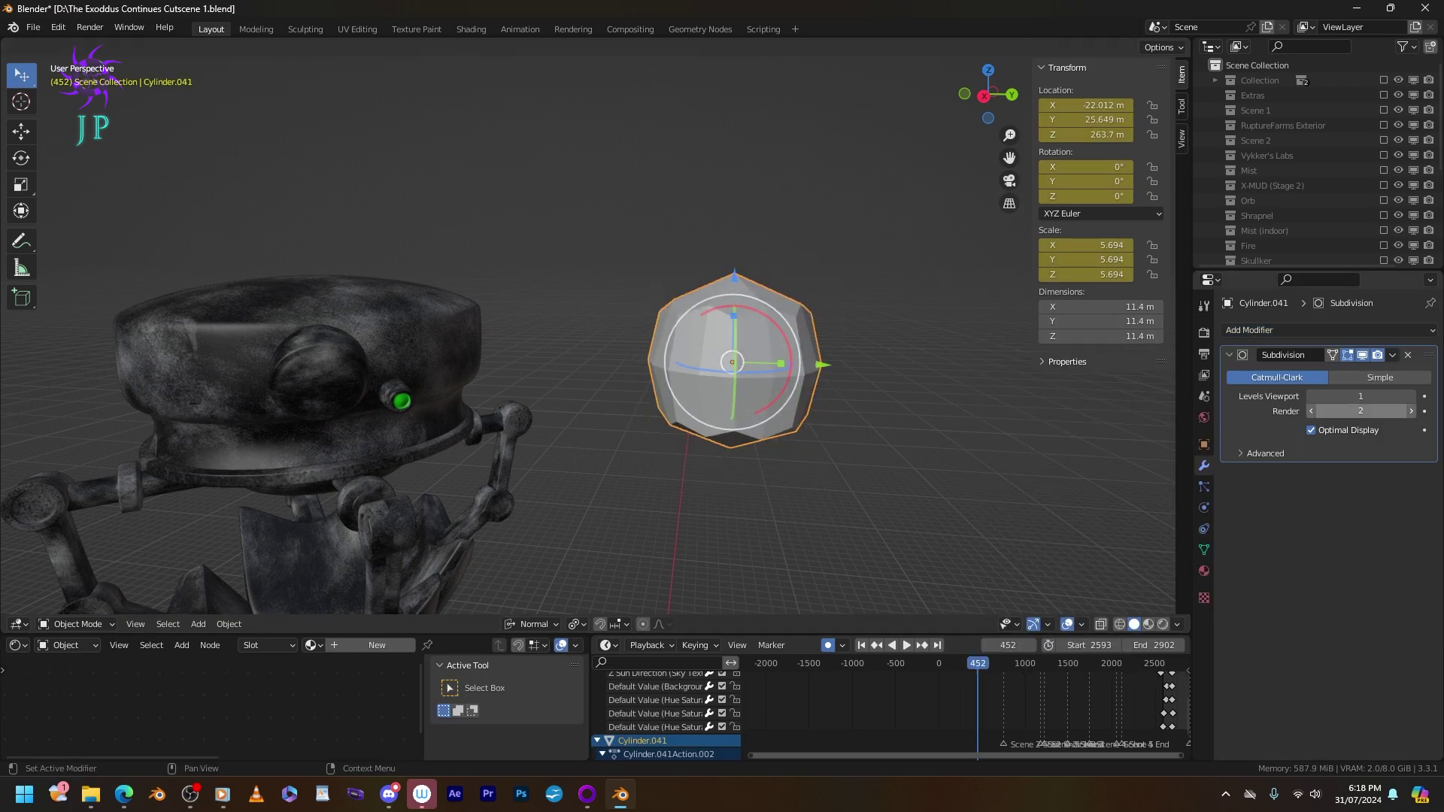
drag(1360, 396, 1384, 411)
Flatten the cylinder along Z to a scale of about 3.25 and raise it to about Z 263.96 m, working in back view.
key(ctrl+KP_1)
key(KP_Decimal)
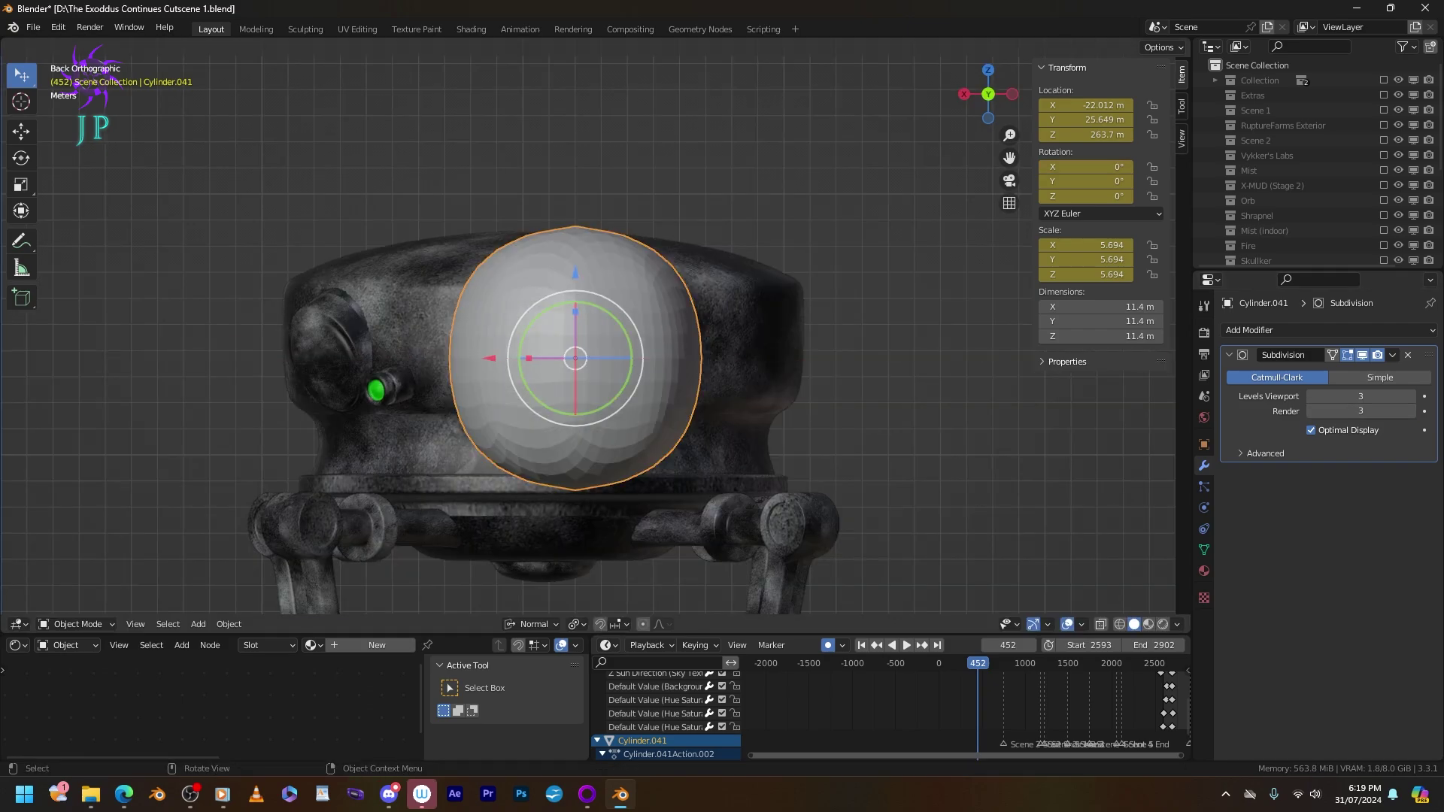
drag(576, 323, 572, 335)
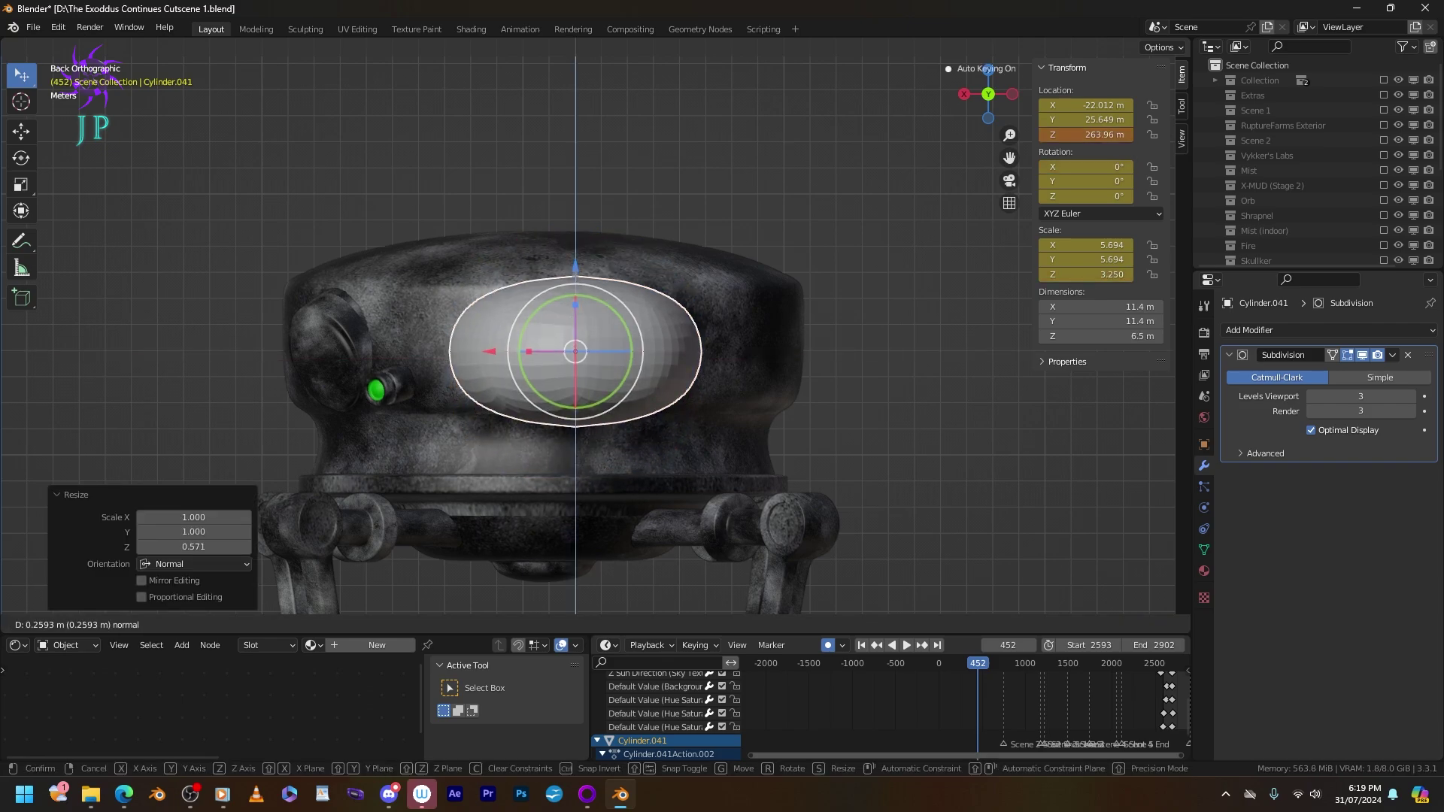
Add one horizontal loop cut near the cylinder's top rim and another near its bottom rim, sliding the lower one by about 0.69.
key(Tab)
key(ctrl+r)
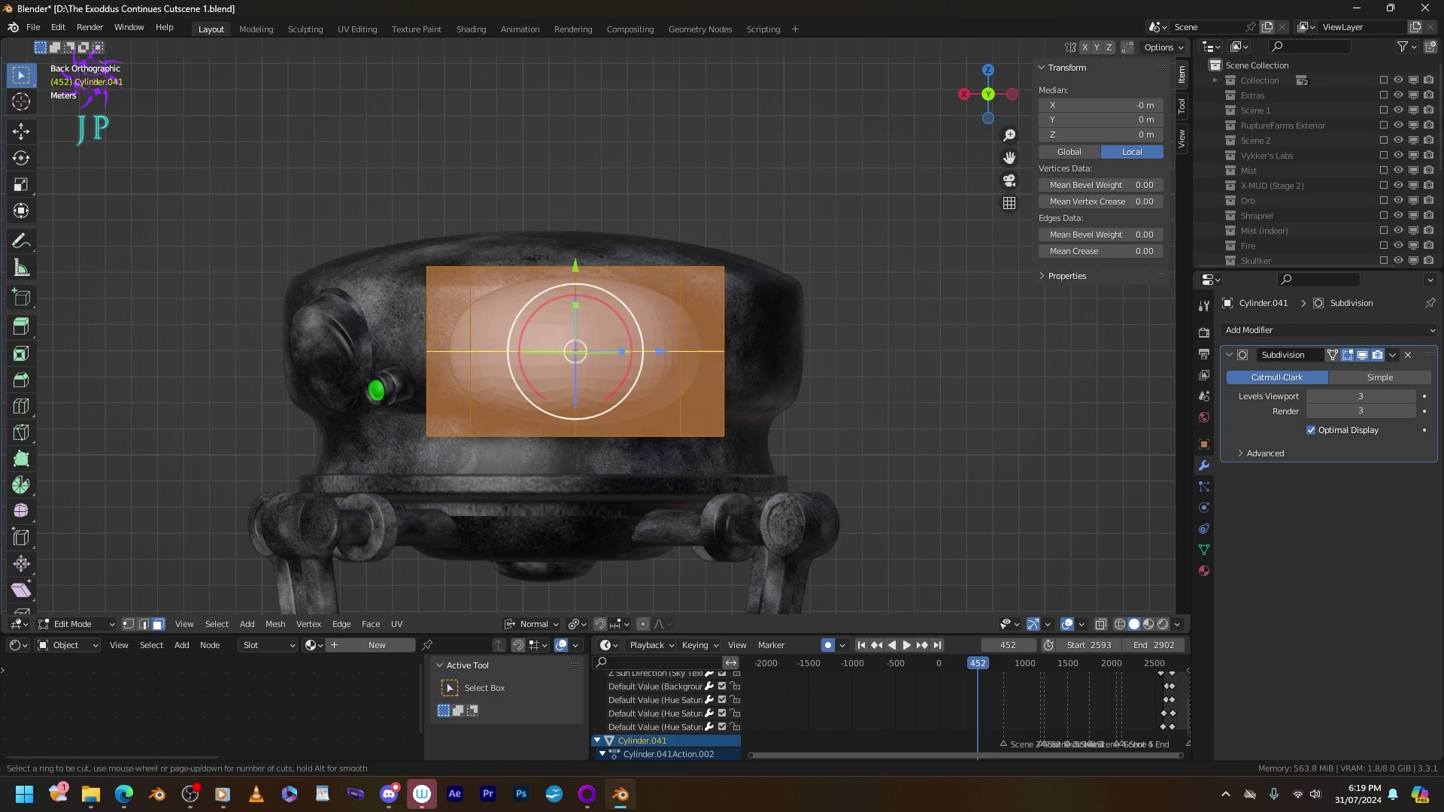
click(576, 351)
click(576, 280)
key(ctrl+r)
click(575, 358)
click(576, 412)
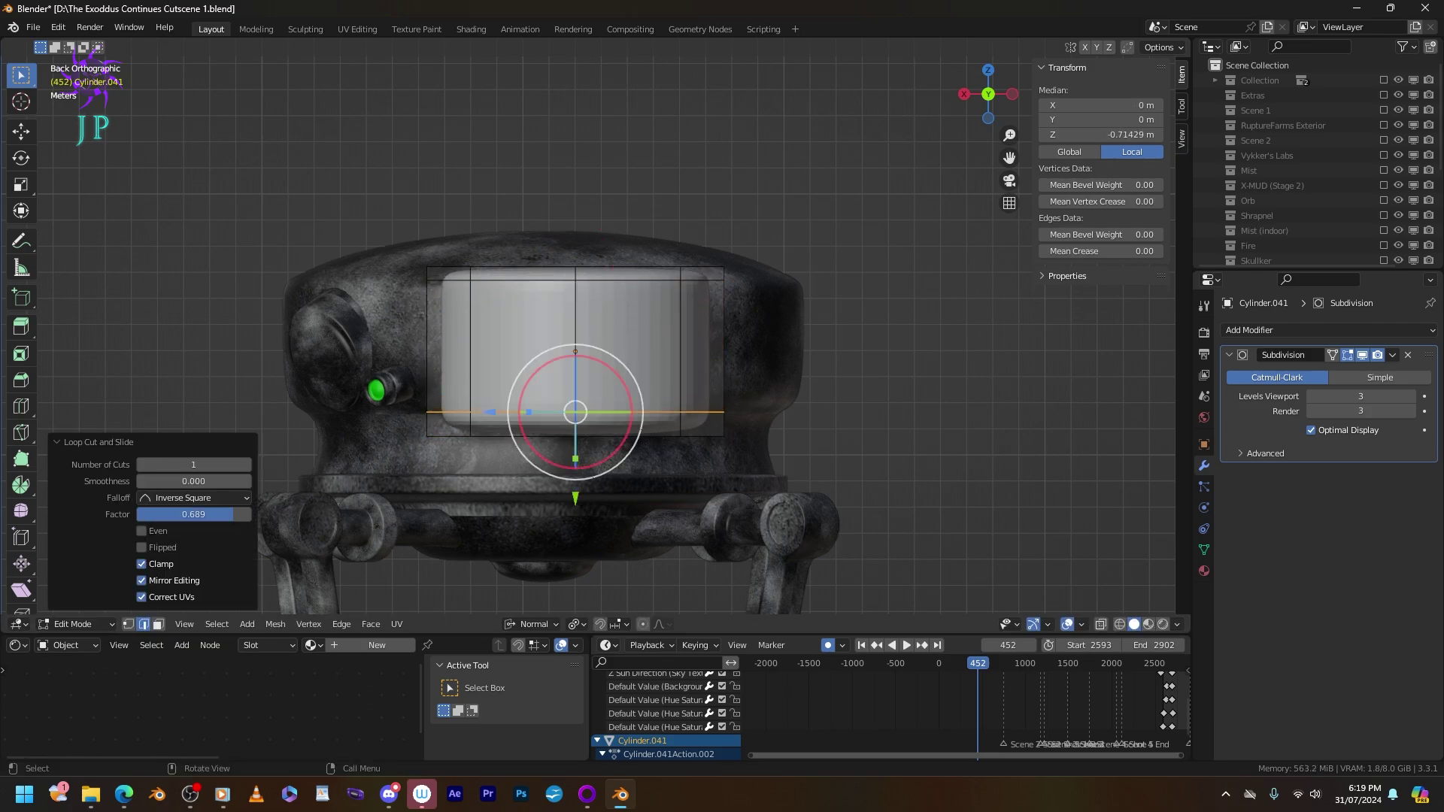
key(Tab)
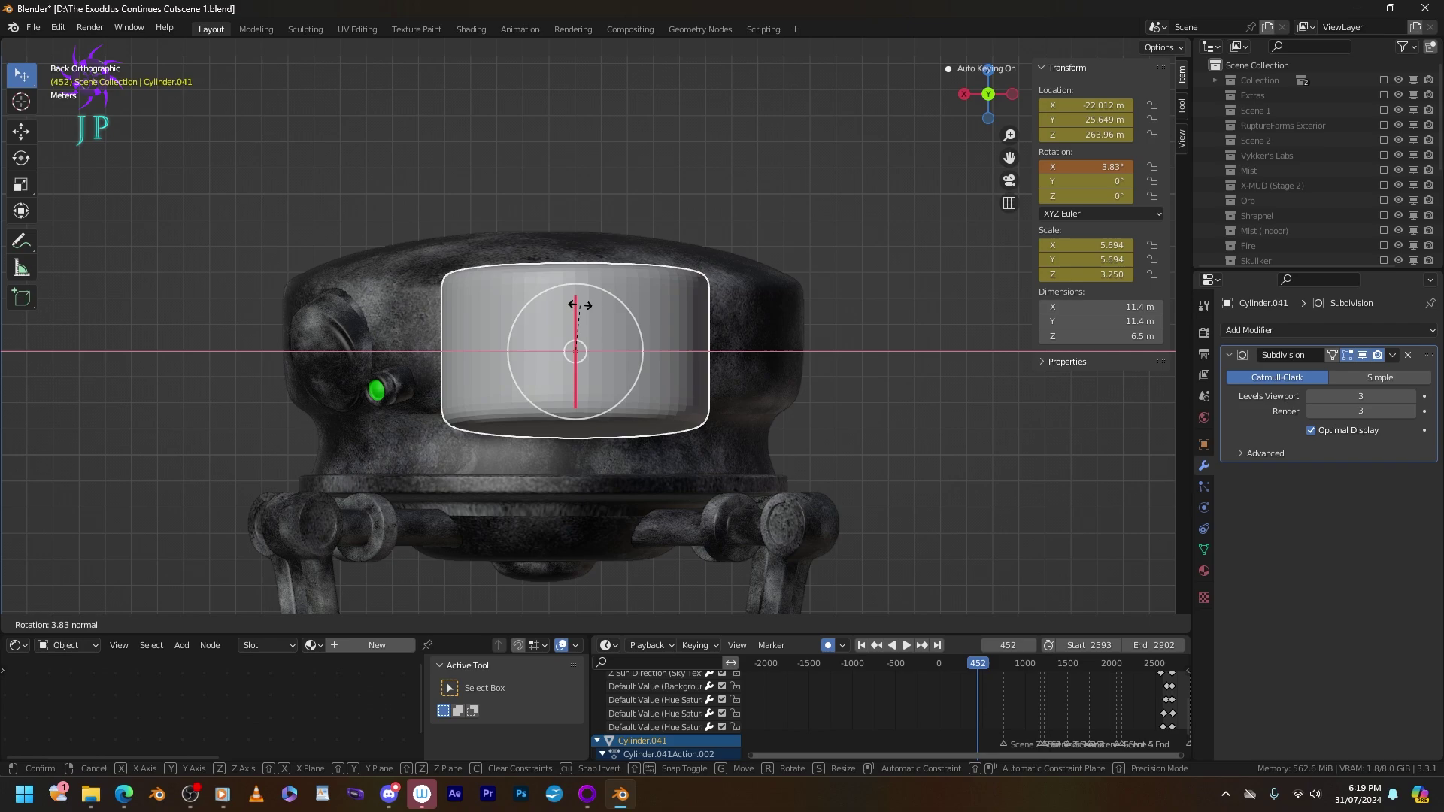
Shade the cylinder smooth and flatten it along Z to a scale of about 2.89.
right_click(527, 328)
click(508, 143)
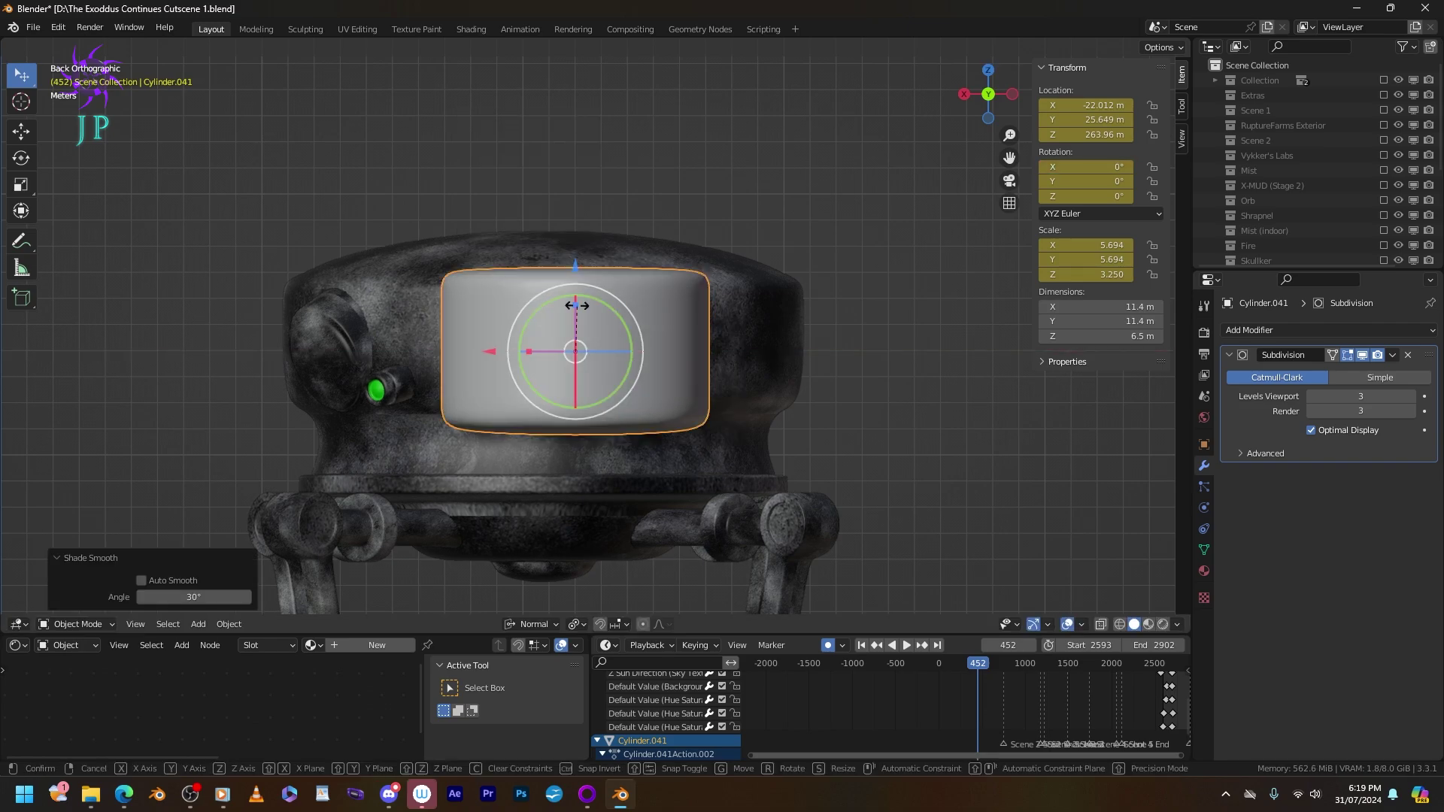
middle_drag(527, 338, 586, 323)
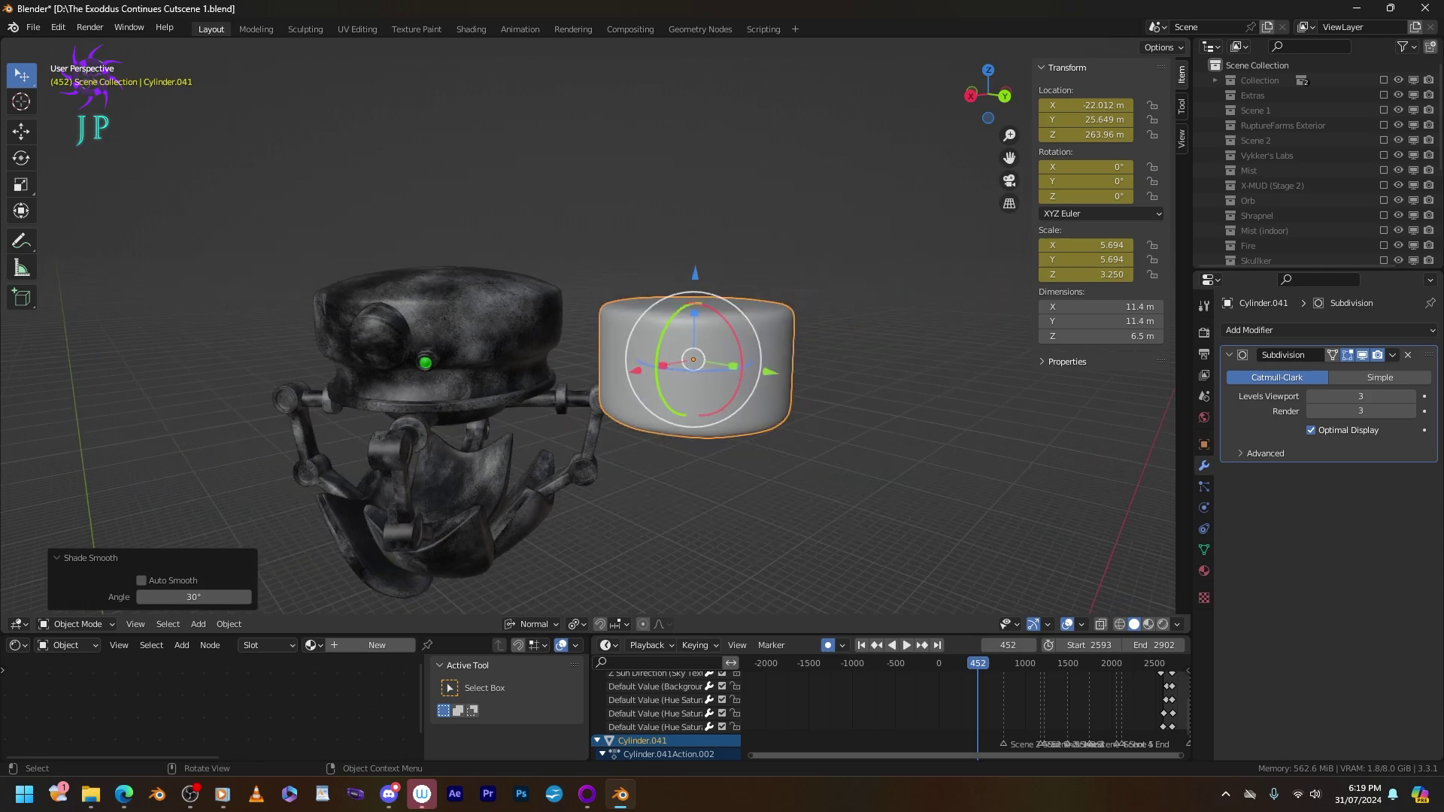
key(s)
key(z)
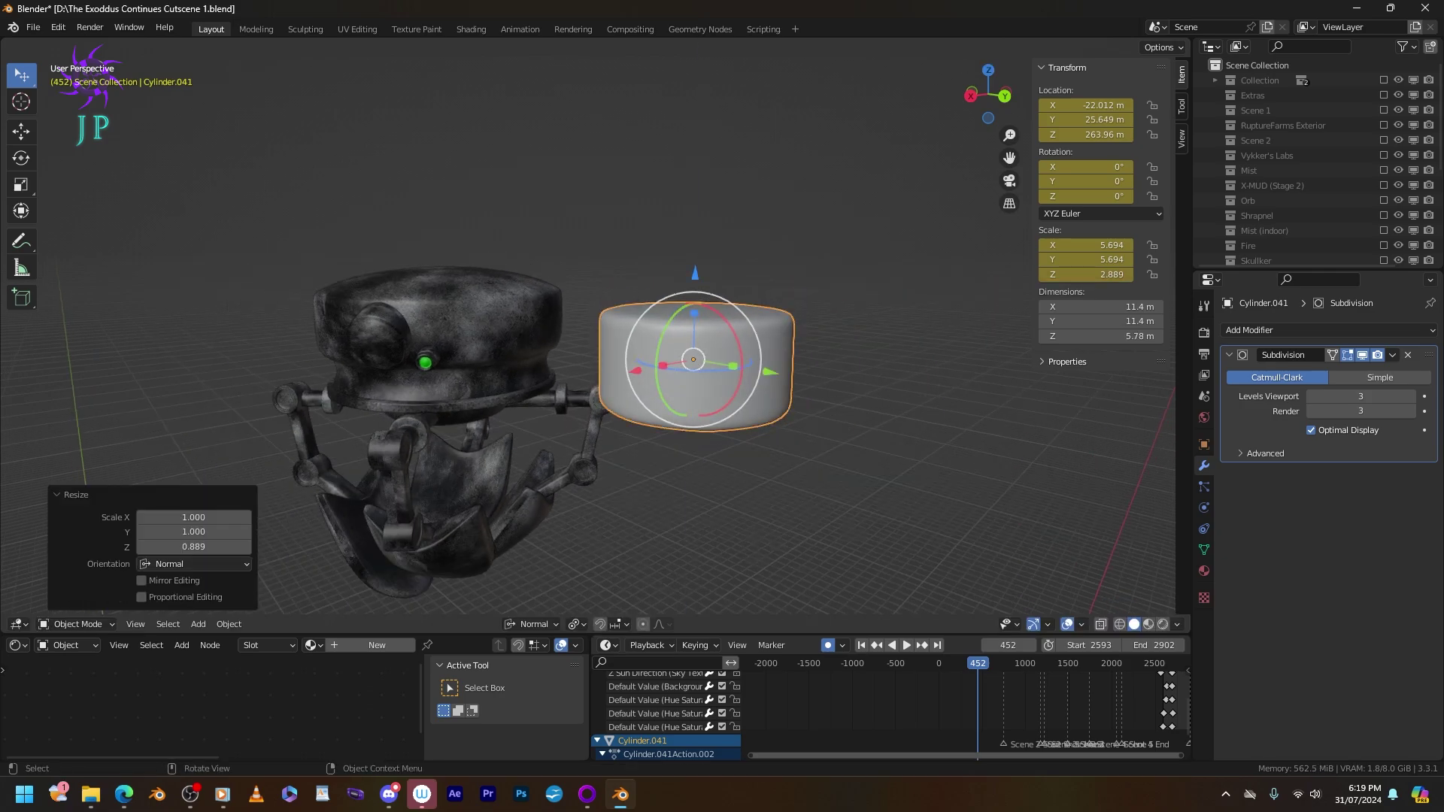
Move the cylinder vertically to about Z 264.37 m, aligning it with the upper part of the head in back view.
key(g)
key(z)
key(Return)
key(KP_7)
key(KP_1)
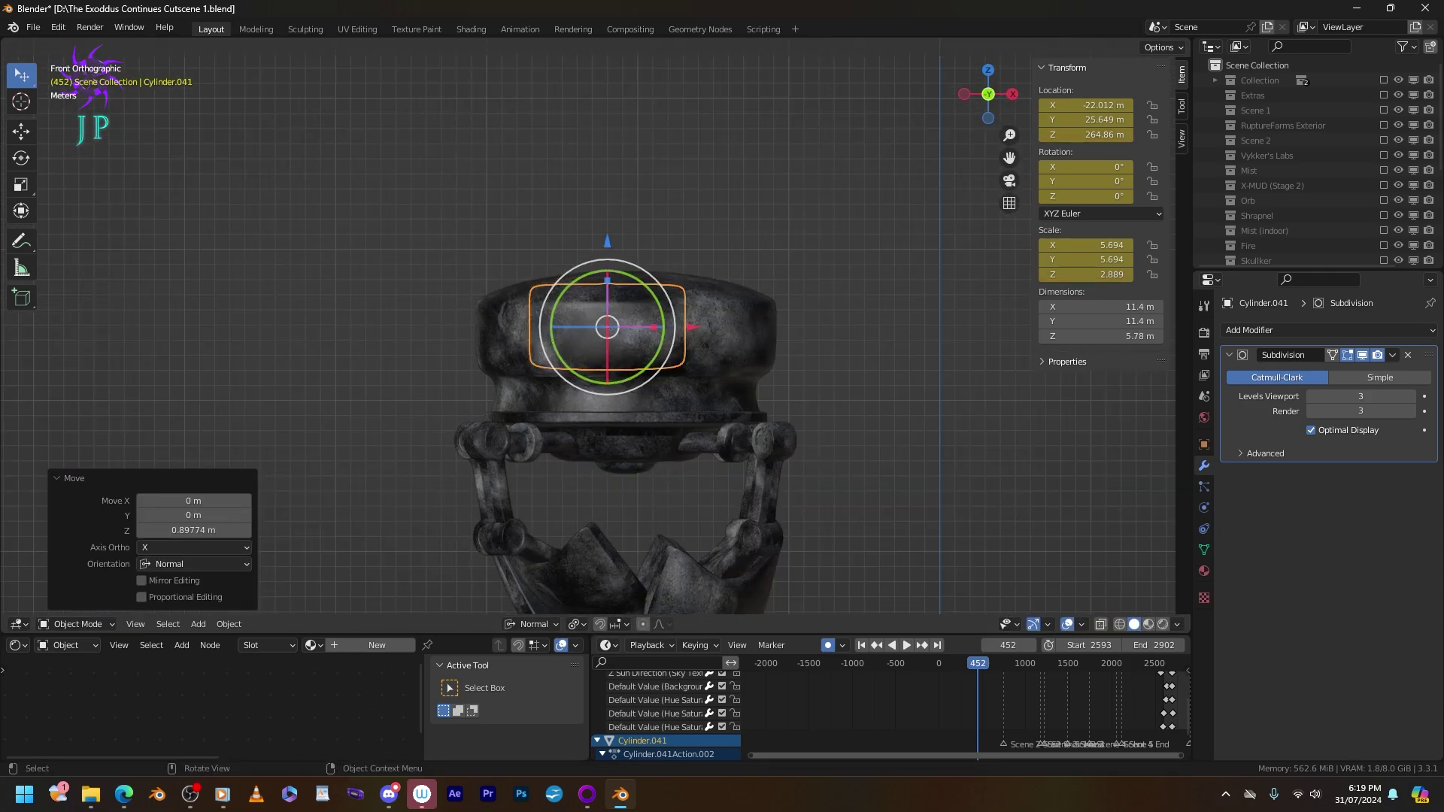
key(ctrl+KP_1)
key(g)
key(z)
key(Return)
scroll(575, 338, up, 2)
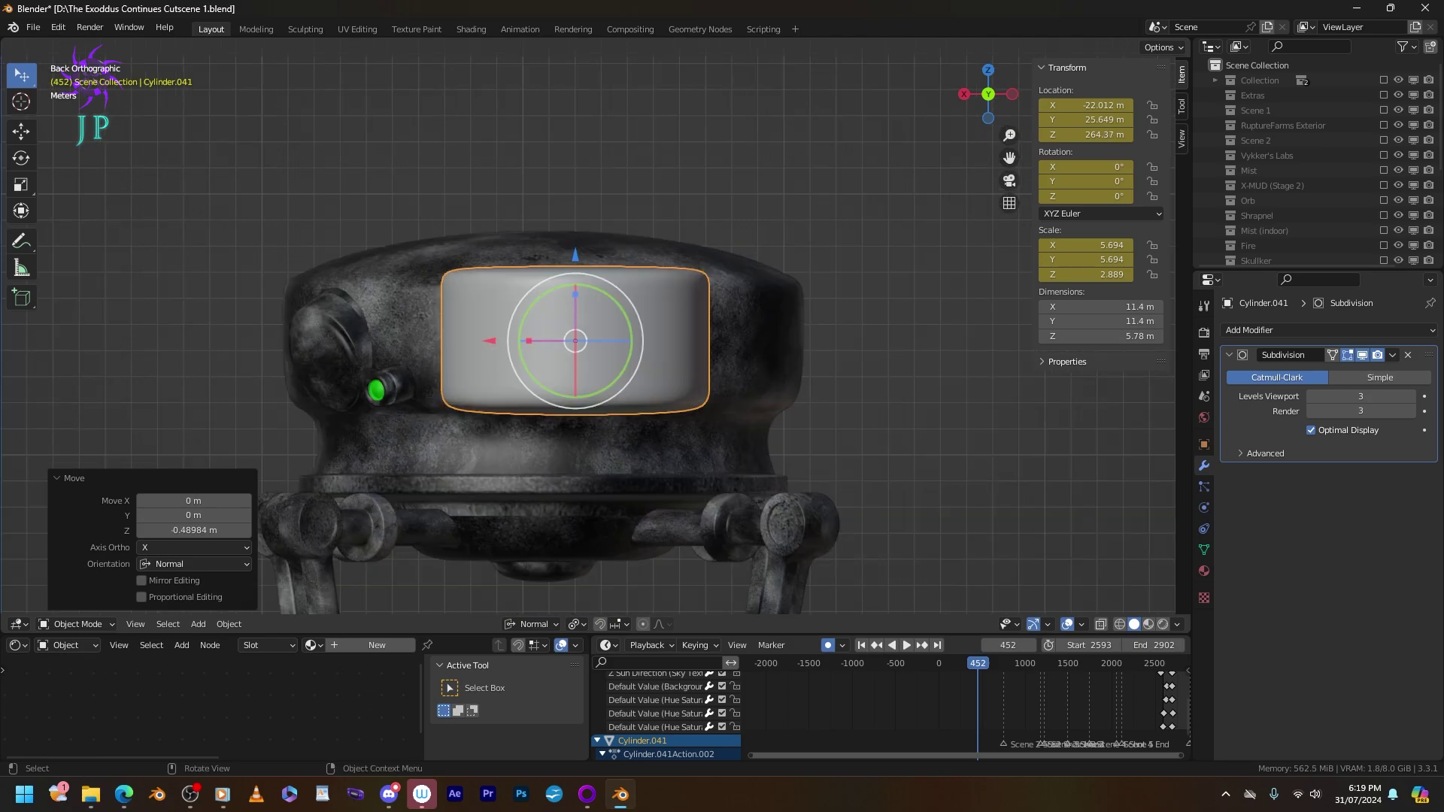
Scale the band of faces along the cylinder's top rim outward slightly so the rim flares.
key(Tab)
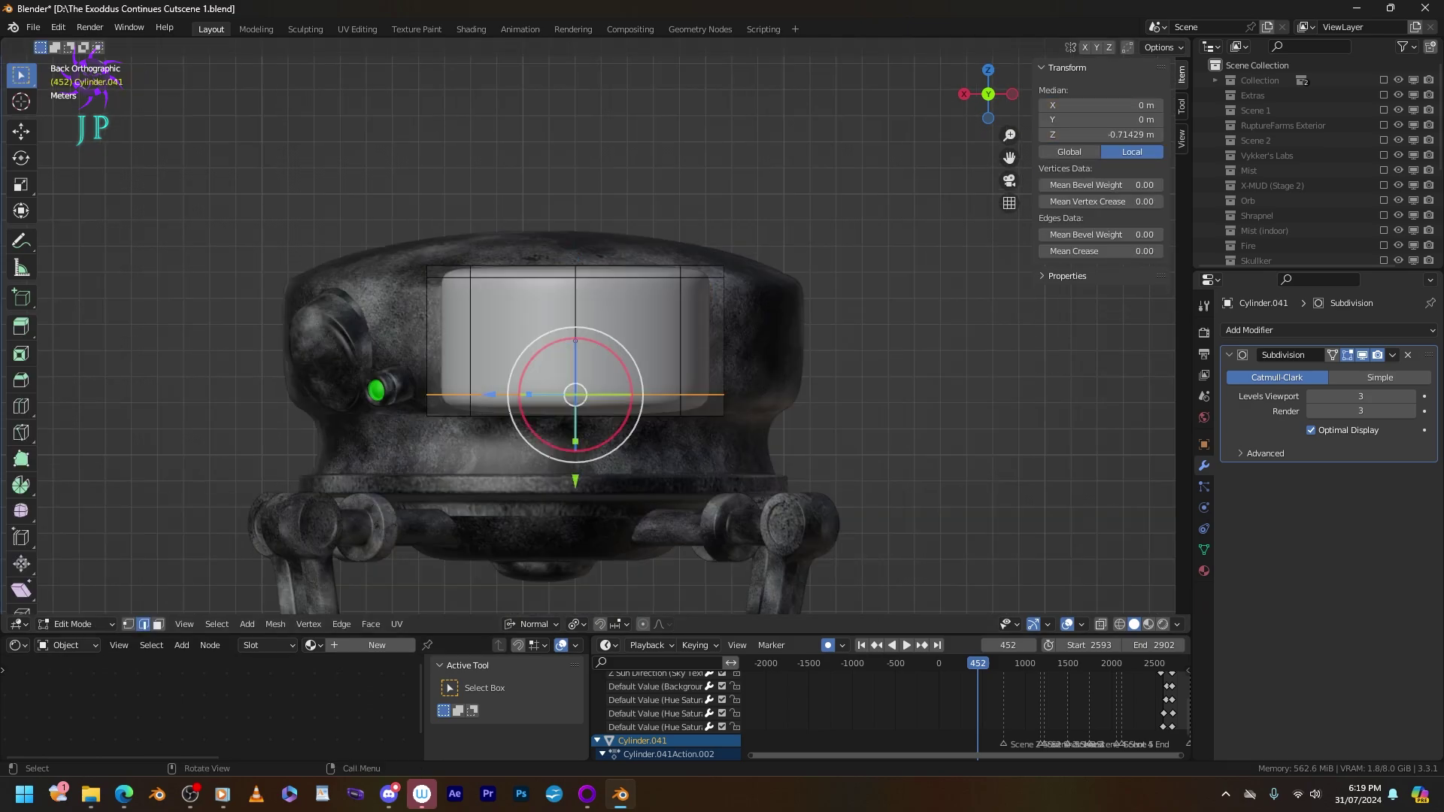
key(alt+a)
alt+click(628, 271)
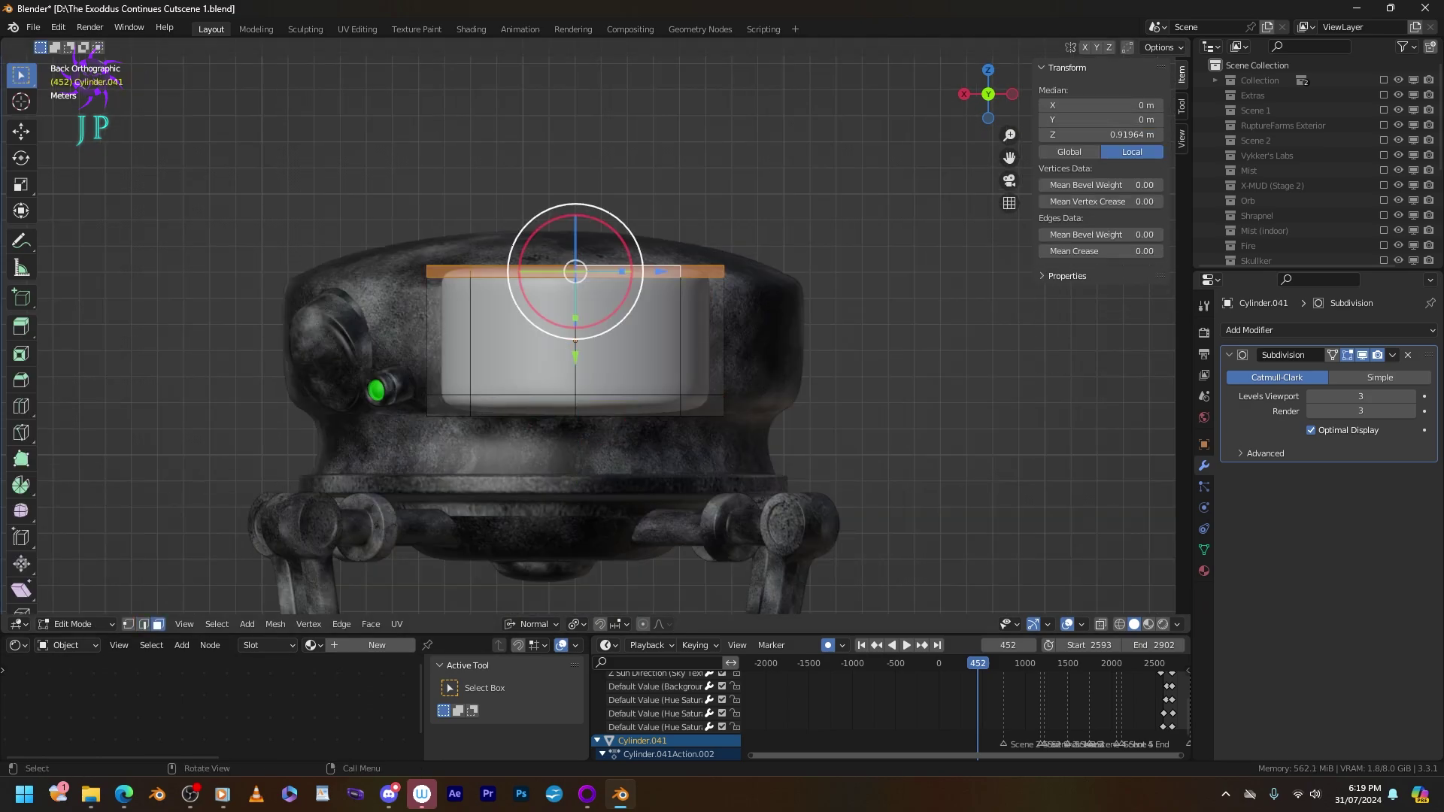
key(s)
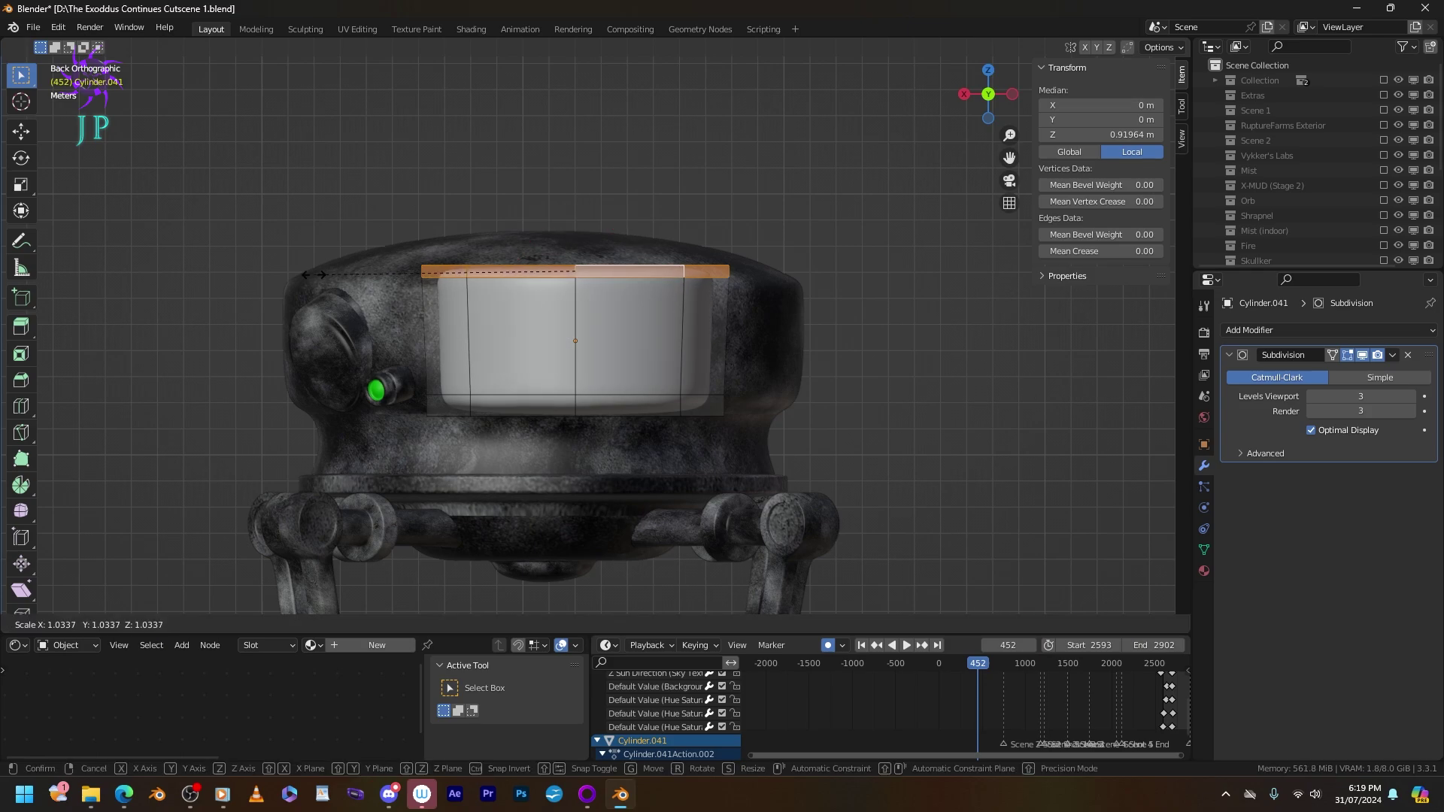
click(304, 275)
key(Tab)
Move the cylinder along Y to about 0.27 m in top view so it sits over the head.
scroll(303, 275, down, 5)
key(KP_7)
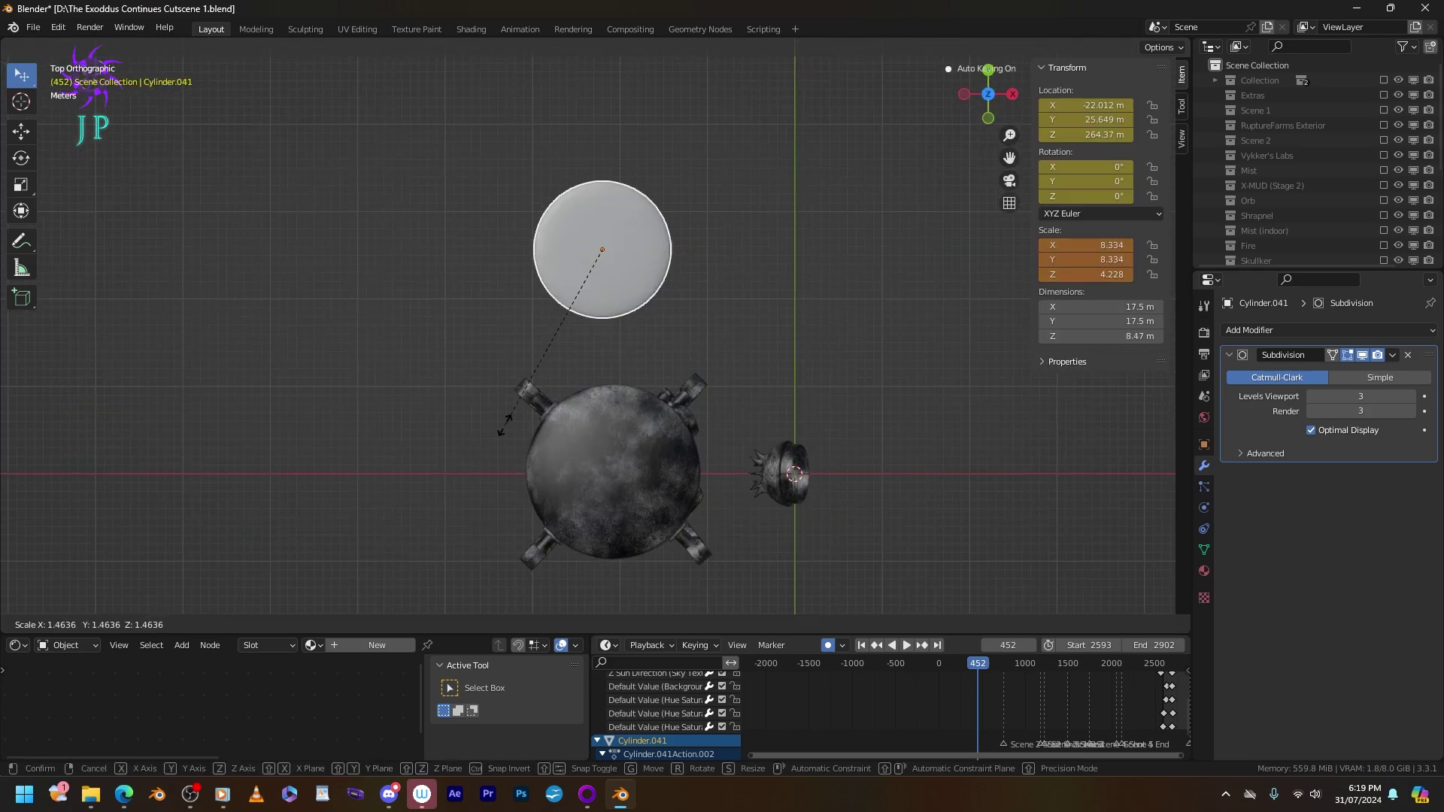
key(g)
key(y)
key(Return)
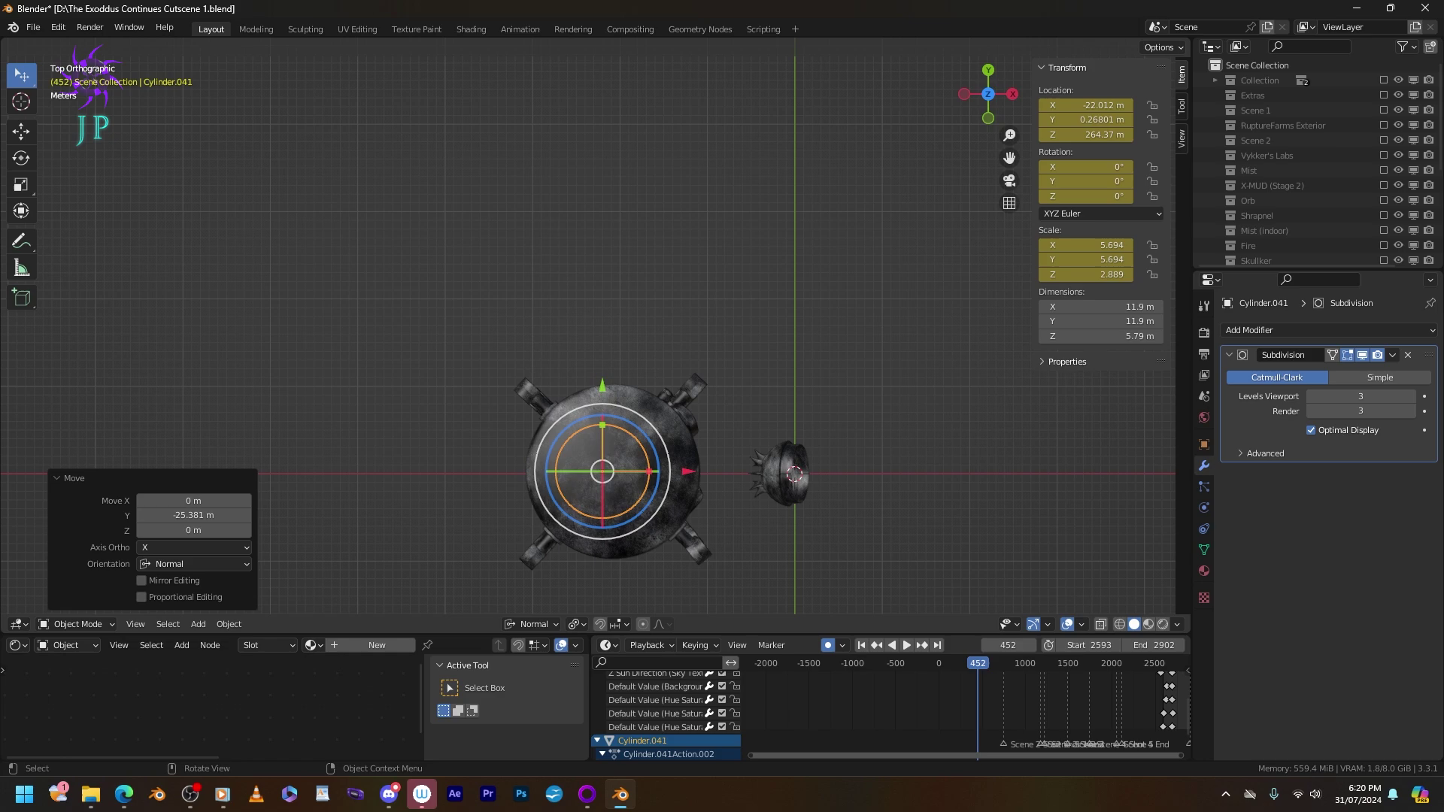
Match the cylinder to the head's outline in top view by scaling it 1.806 and 1.023 and moving it to X -20.807 m.
key(s)
key(Return)
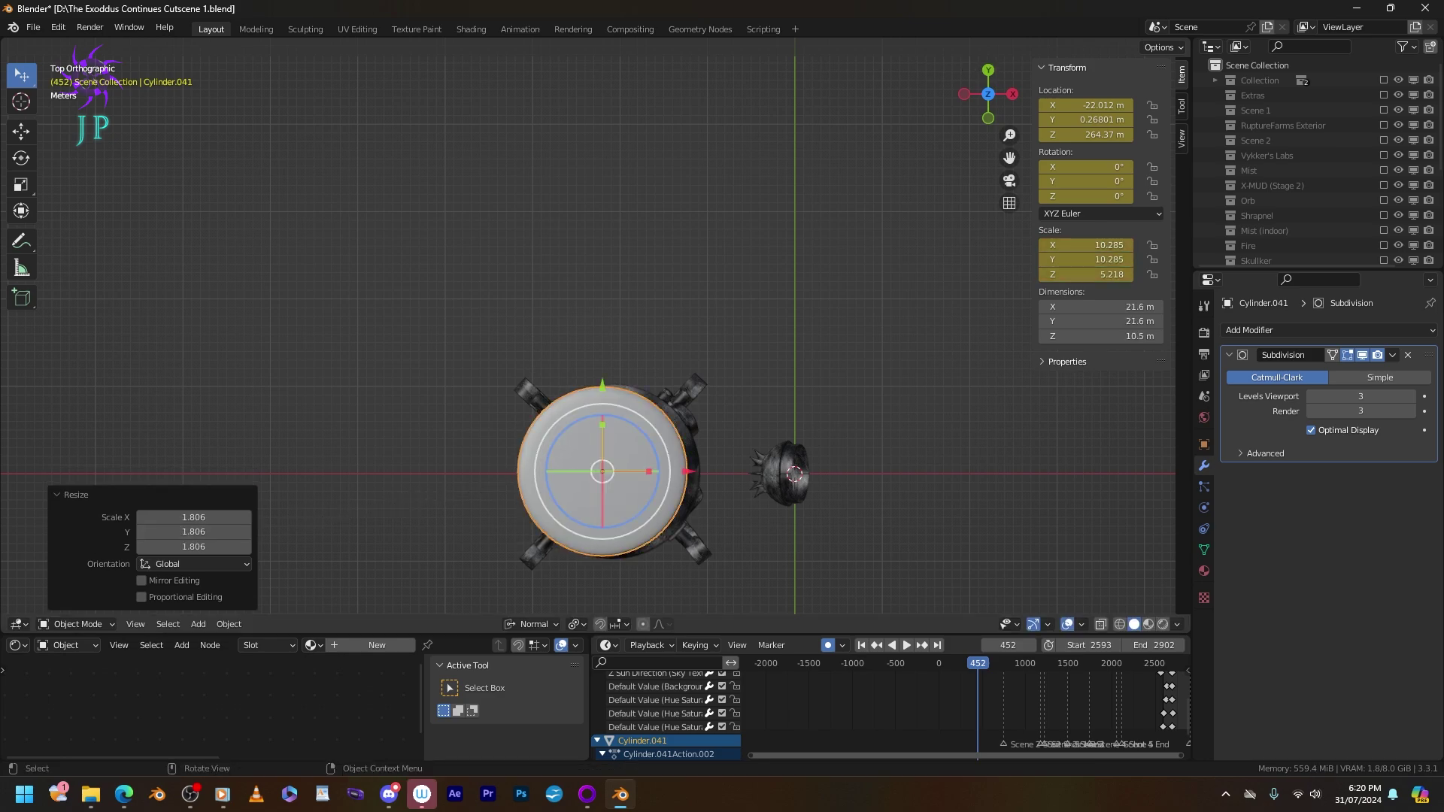
key(g)
key(x)
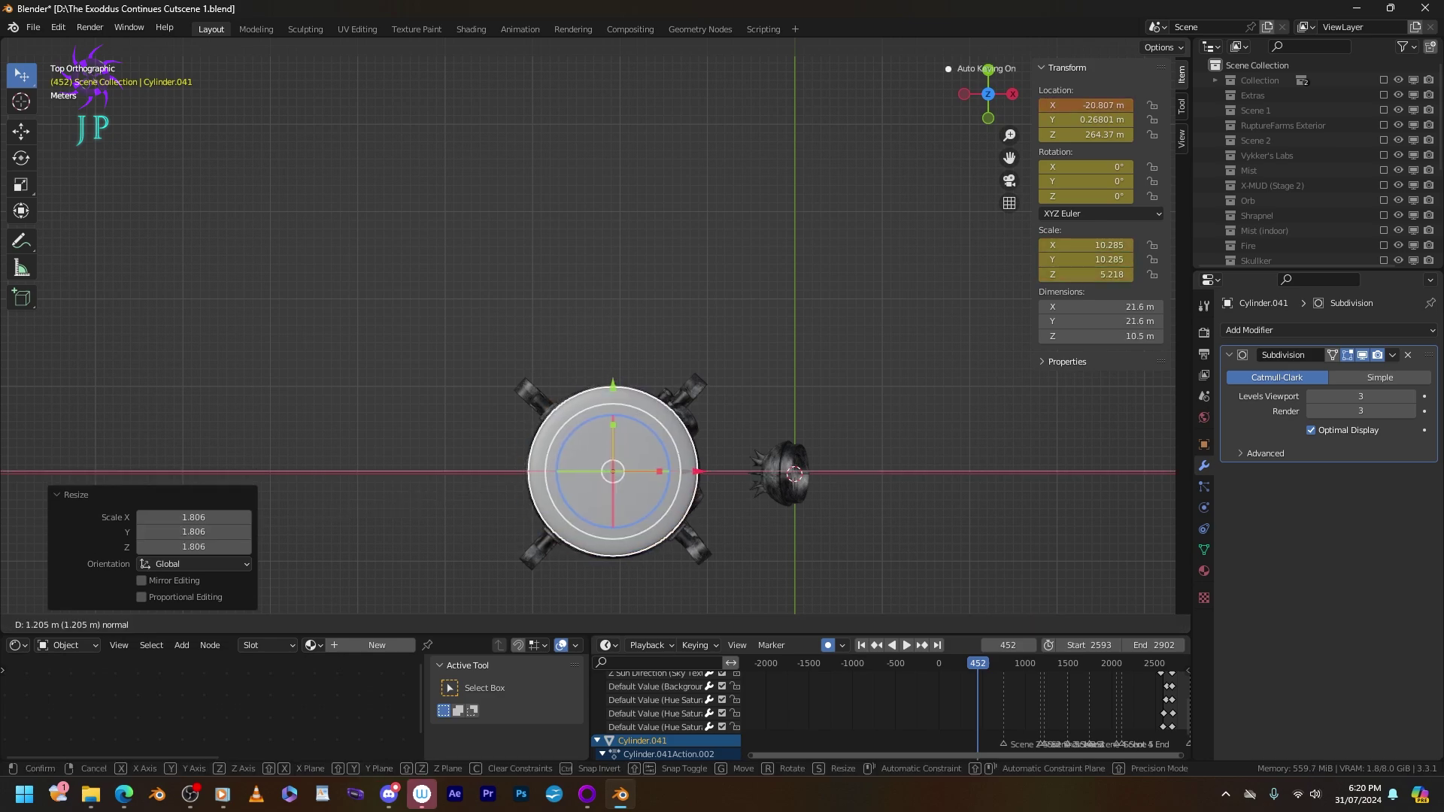
key(Return)
key(s)
key(Return)
Move the cylinder along Y to about 22.98 m, clear of the head.
key(g)
key(y)
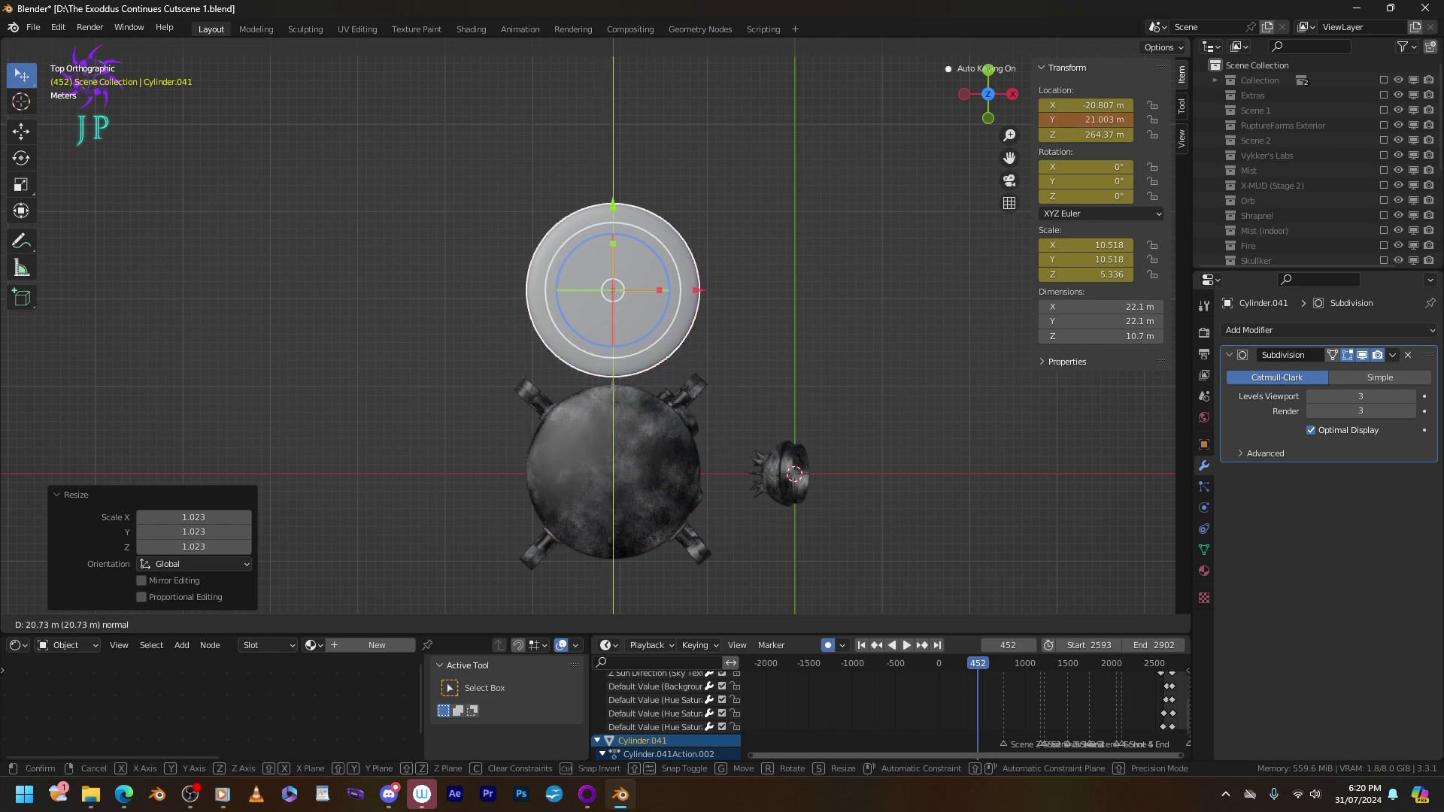
key(Return)
Flatten the cylinder along Z to a scale of about 2.26 in back view, and enlarge it uniformly to about 10.86 in X and Y.
key(ctrl+KP_1)
scroll(578, 331, up, 3)
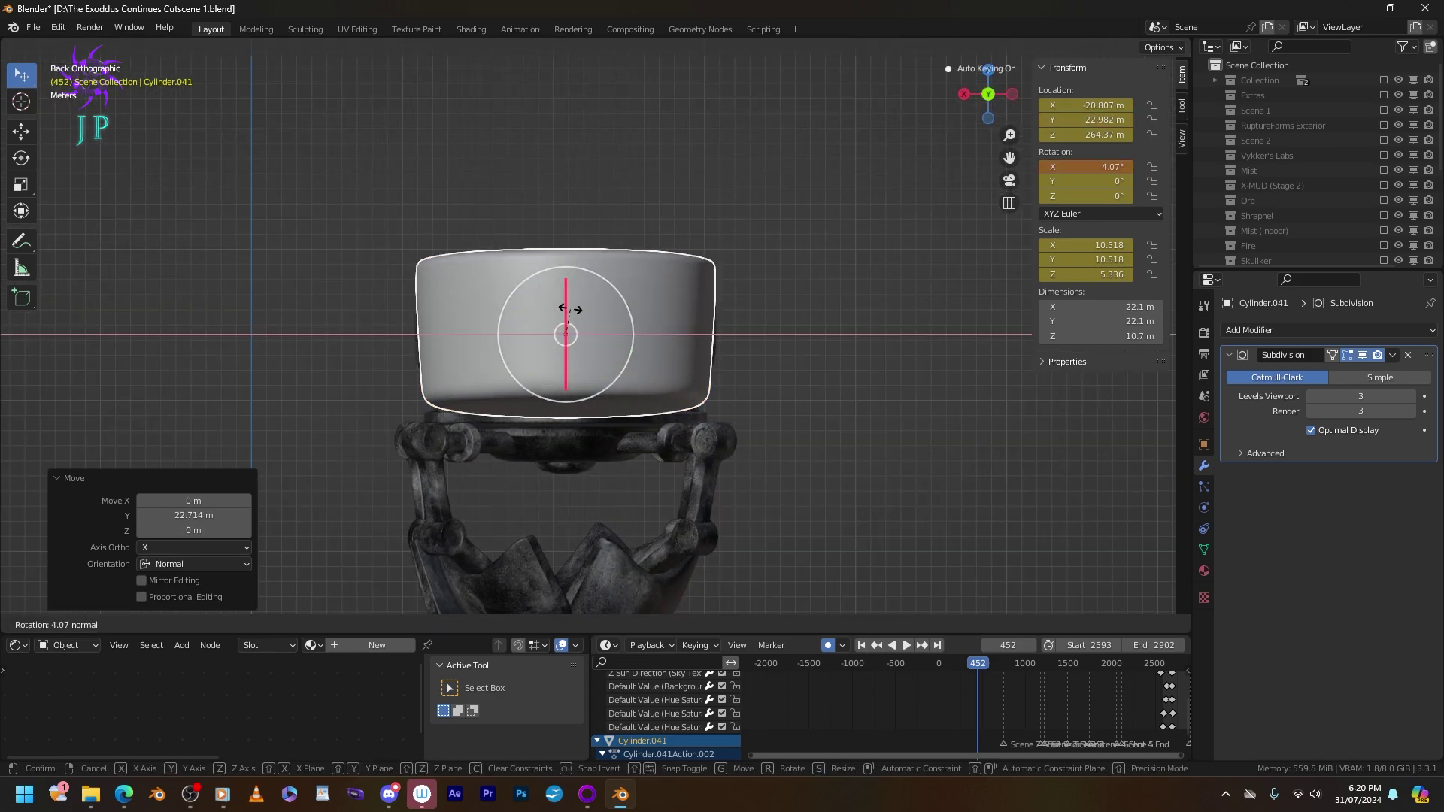
drag(566, 289, 564, 315)
scroll(564, 315, up, 2)
key(Tab)
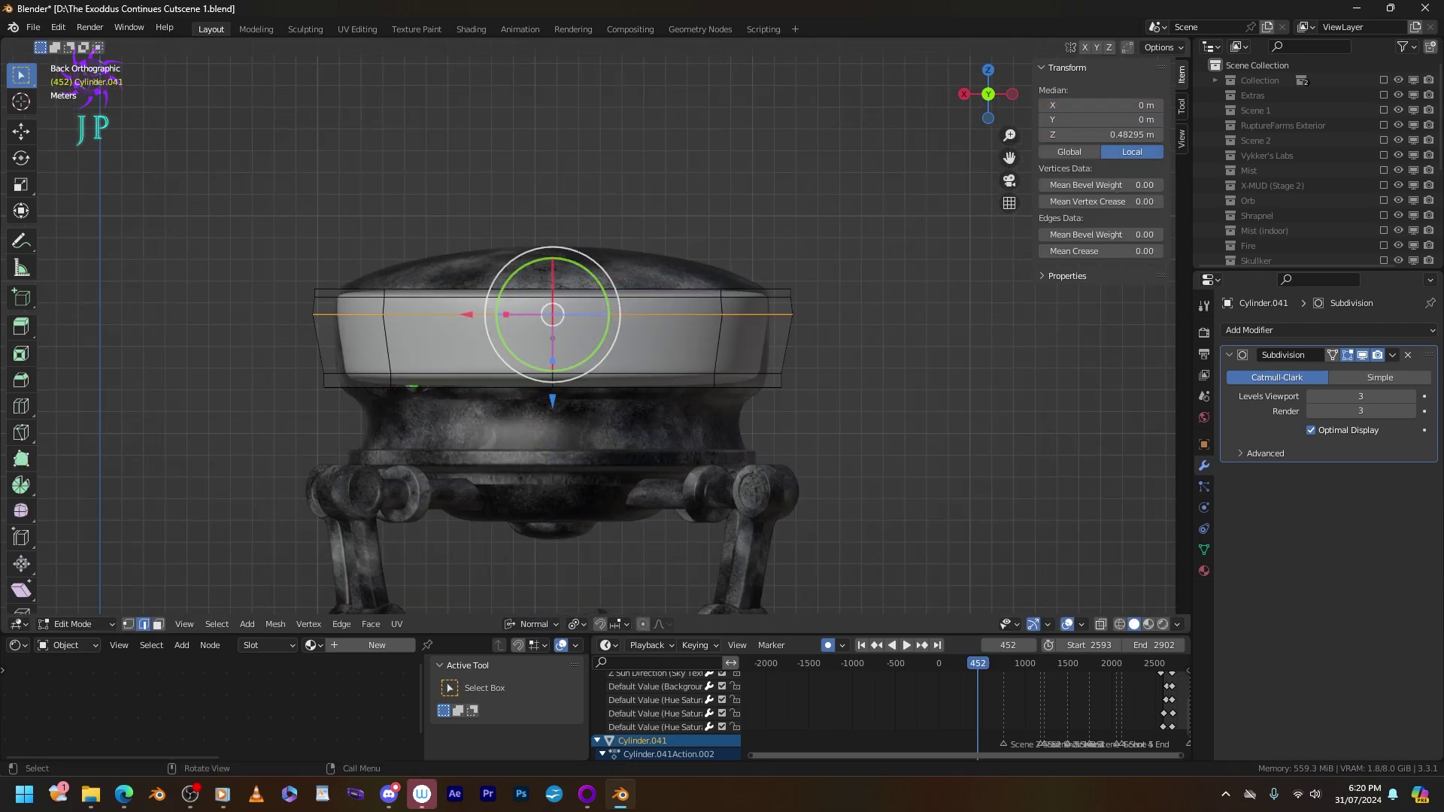
key(Tab)
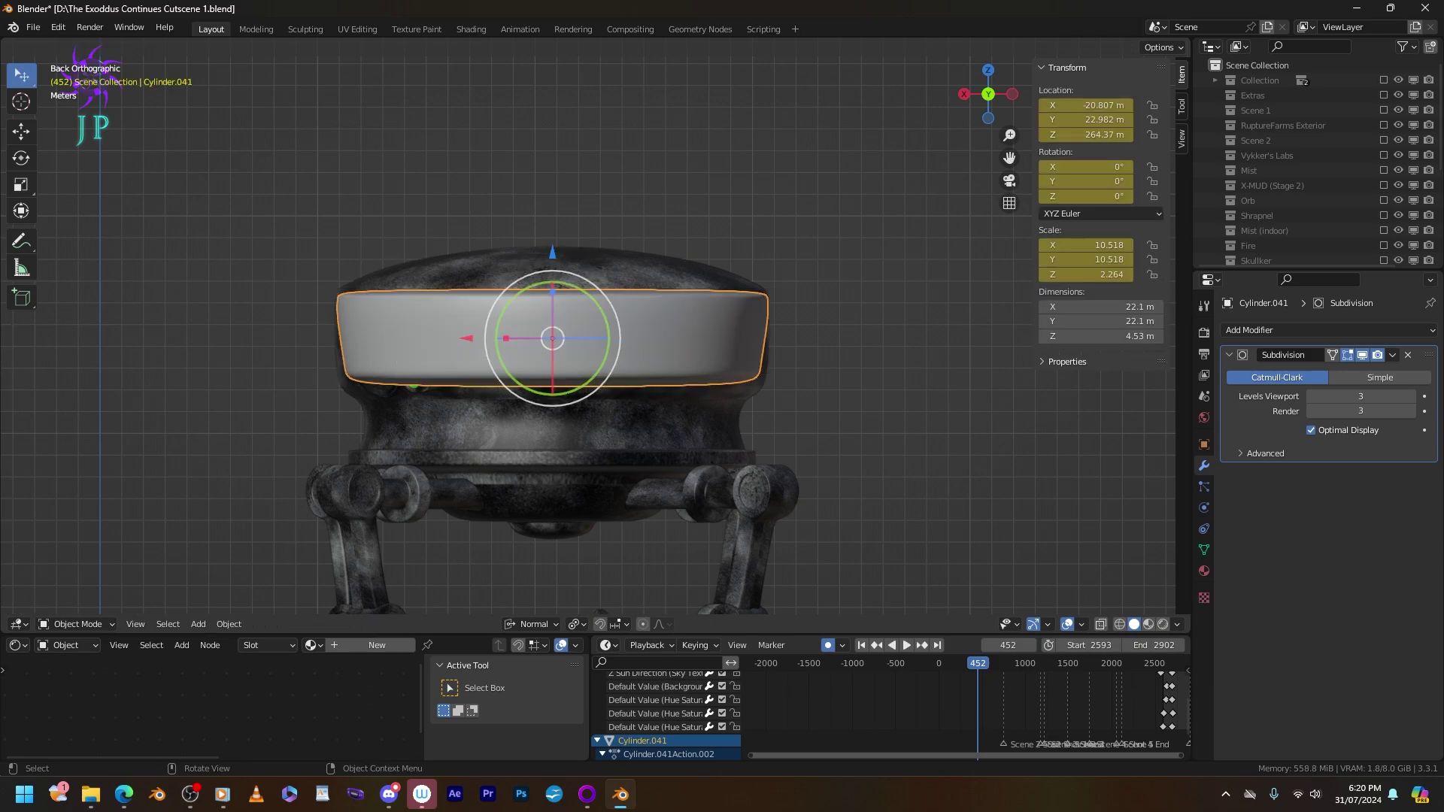
key(s)
click(832, 394)
Extrude the cylinder's top face inward to a scale of about 0.281.
key(Tab)
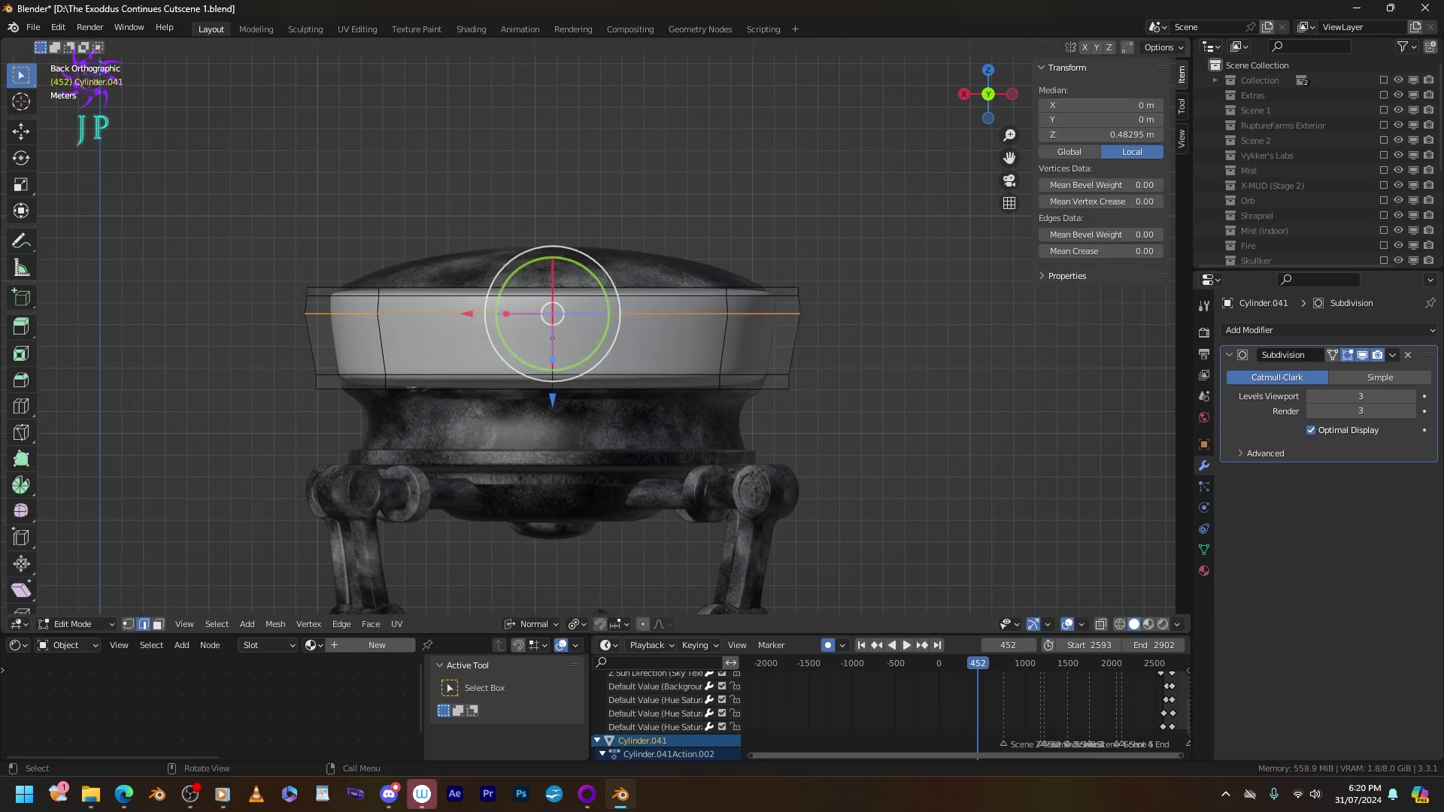
middle_drag(722, 301, 797, 376)
key(alt+a)
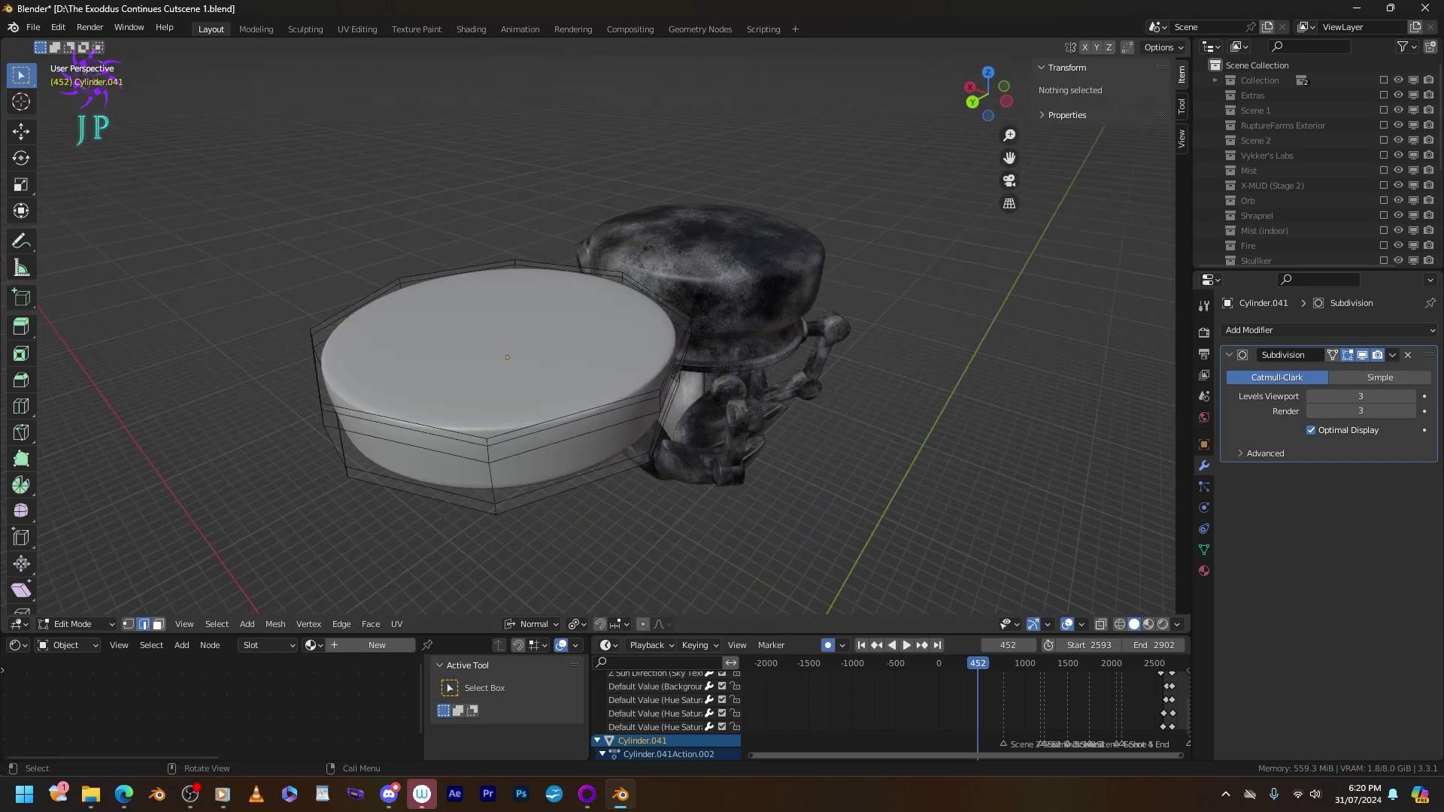
click(466, 346)
key(s)
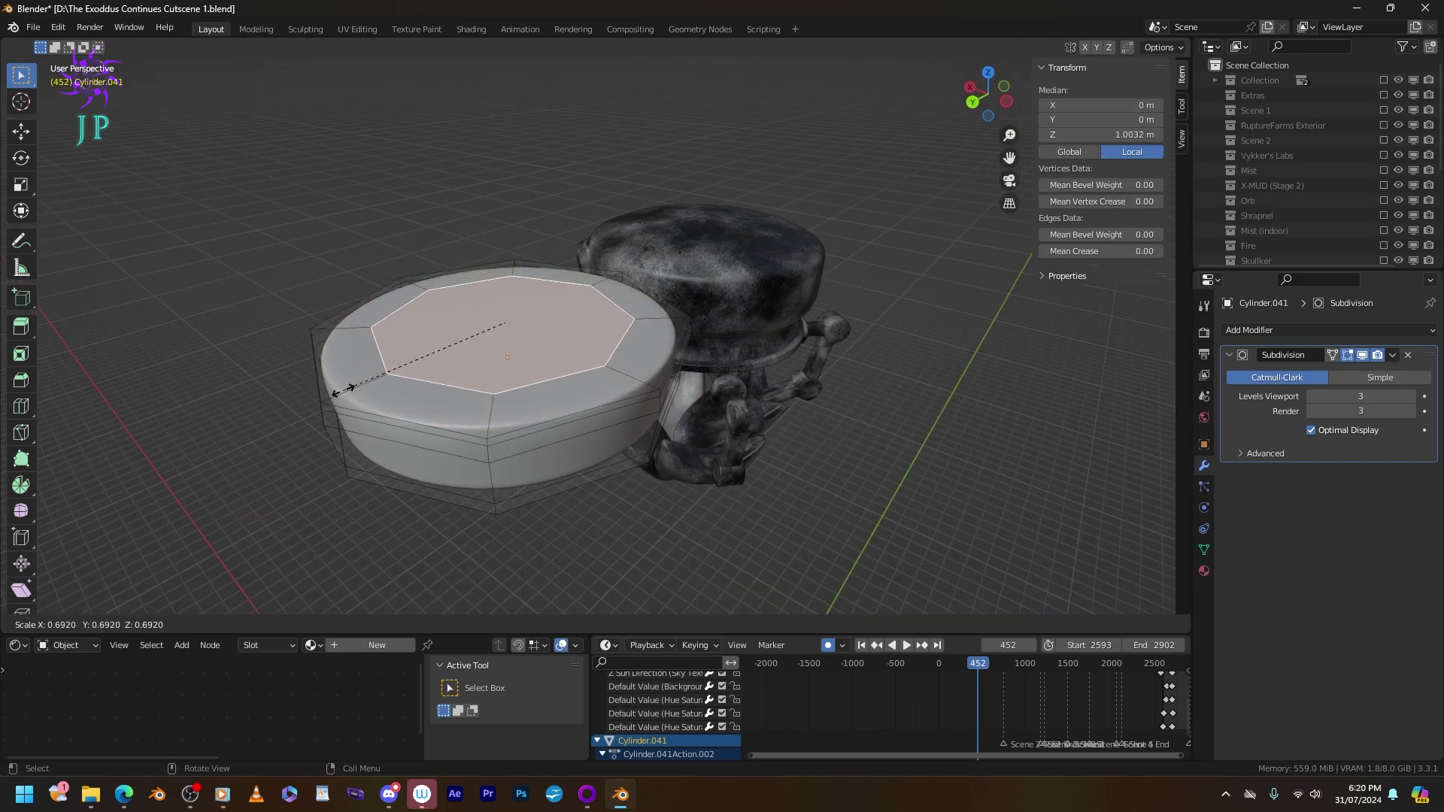
click(439, 357)
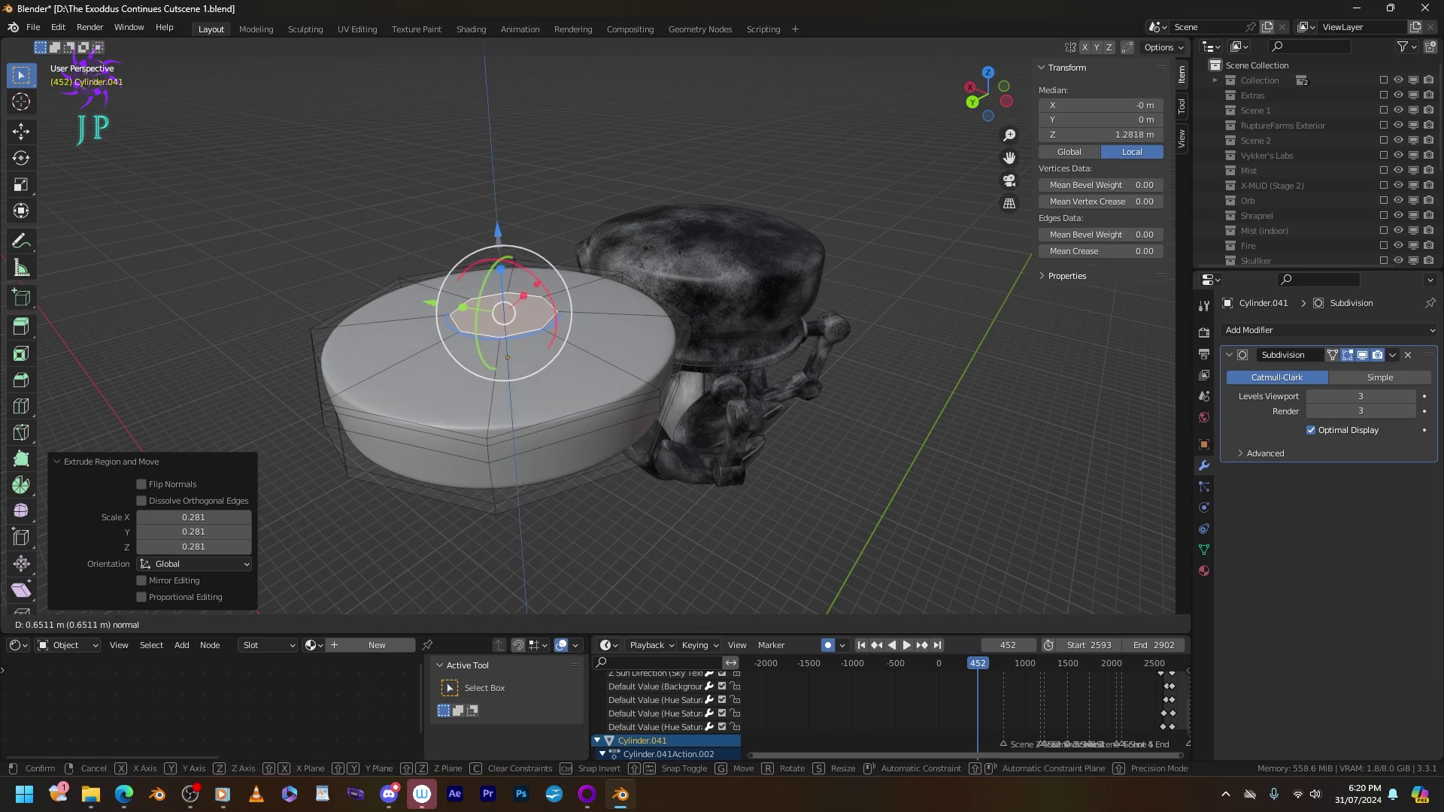
Raise the small inner top face to about local Z 2.40 m to form a sloped cap.
key(g)
key(z)
key(Return)
key(Tab)
key(Tab)
Add one centred loop cut around the sloped cap and scale it outward by about 1.23 to round the dome.
middle_drag(677, 376, 737, 316)
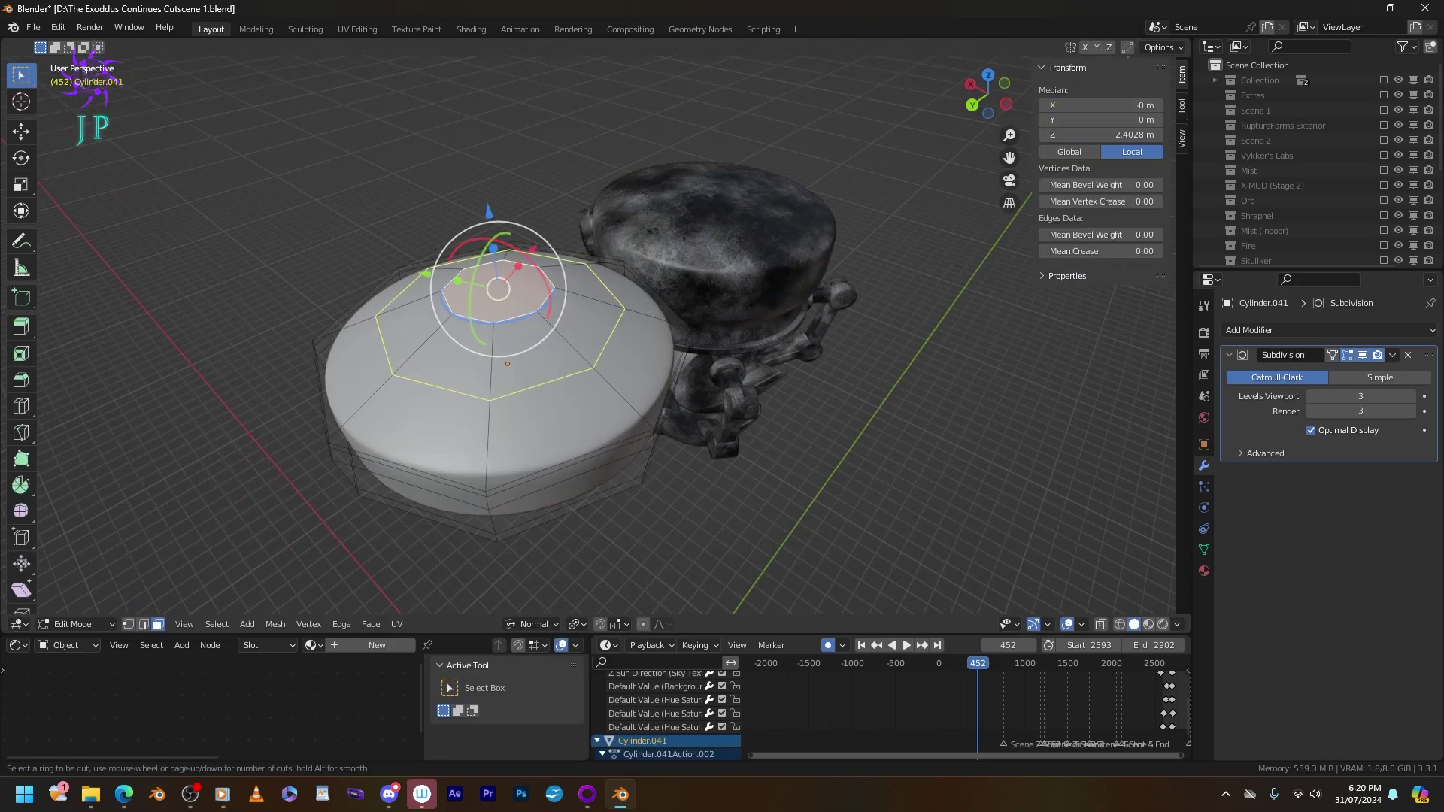
click(491, 376)
right_click(490, 376)
middle_drag(490, 376, 325, 329)
key(s)
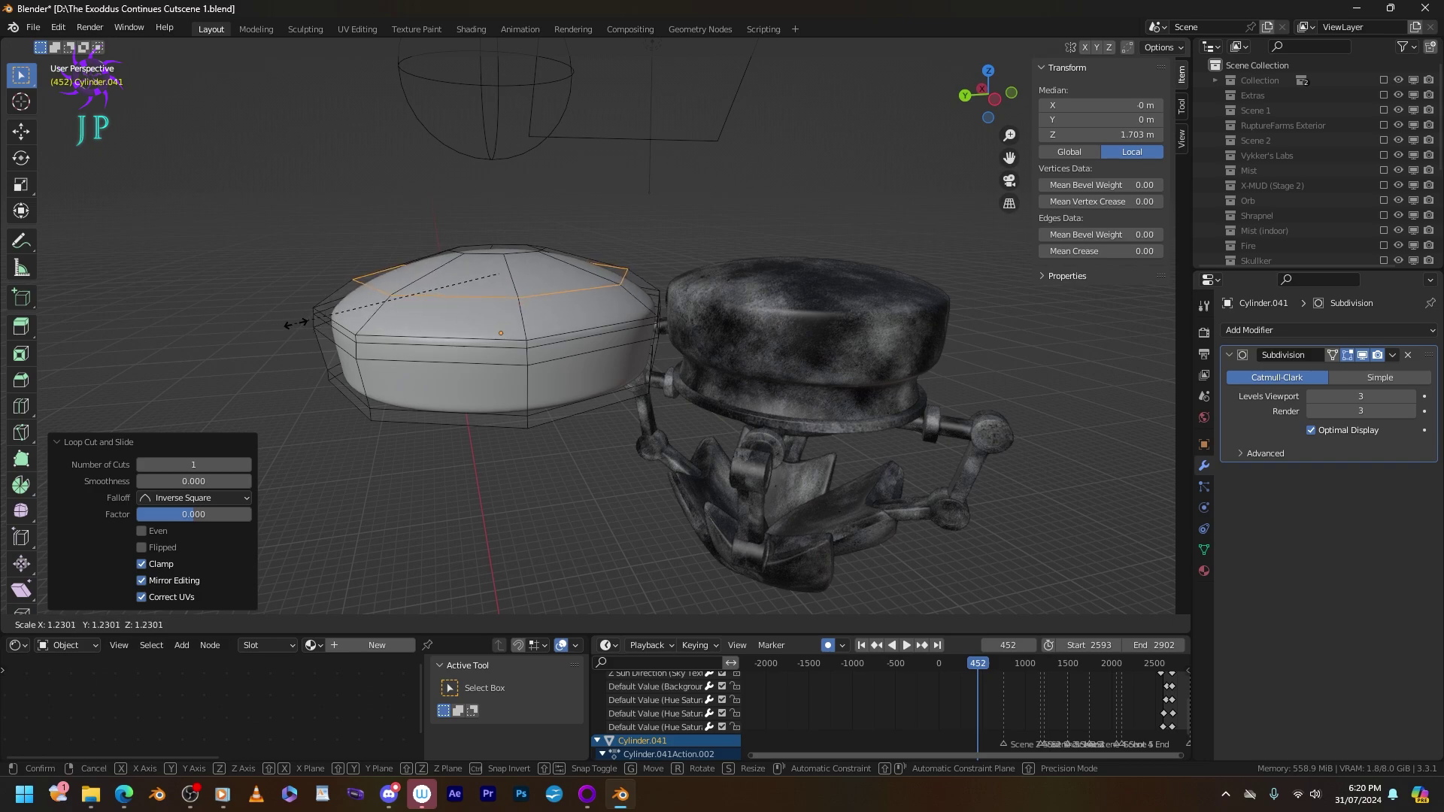
click(298, 324)
key(Tab)
Lower the upper faces around the dome's peak slightly to flatten the top.
middle_drag(722, 376, 602, 342)
key(Tab)
key(3)
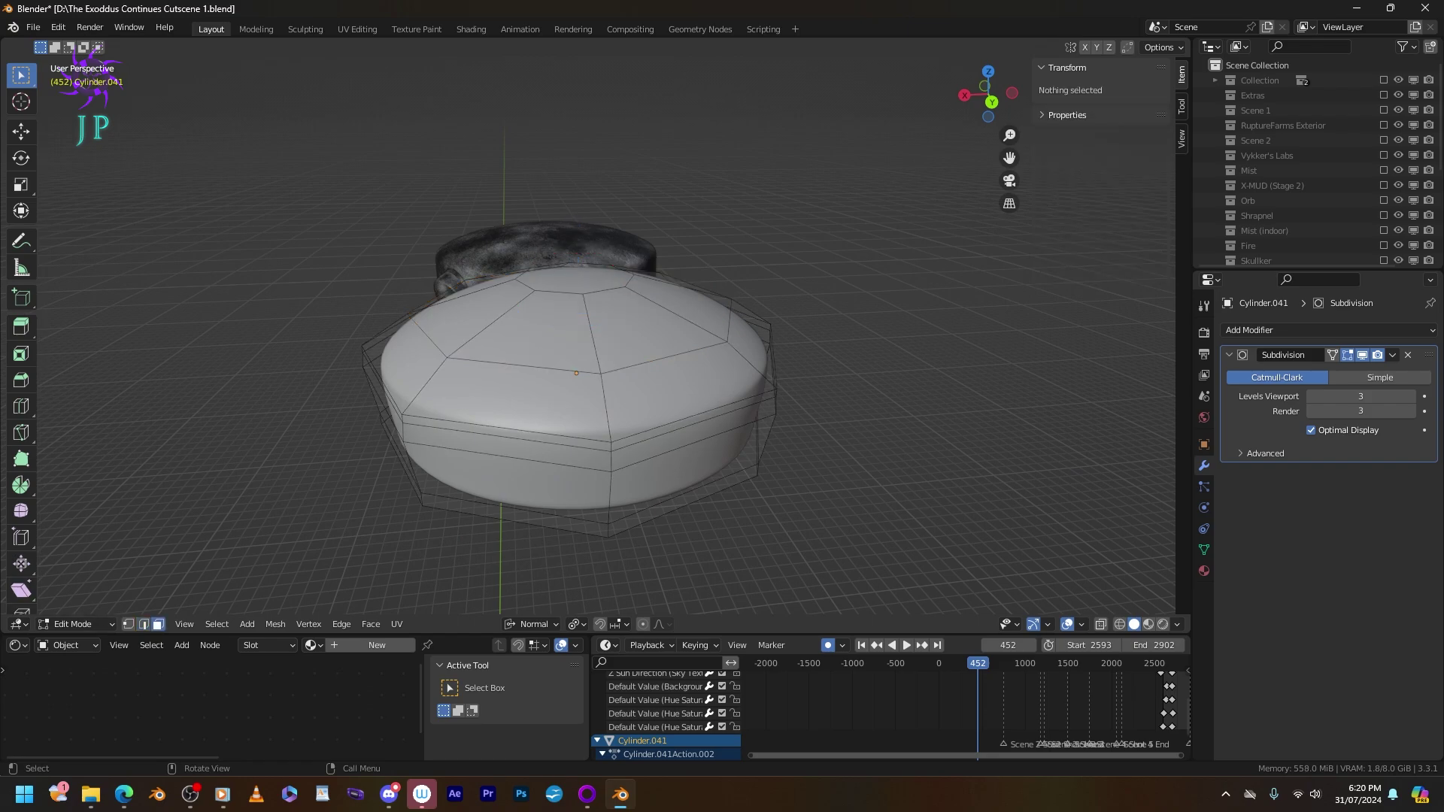
click(579, 280)
middle_drag(677, 376, 677, 354)
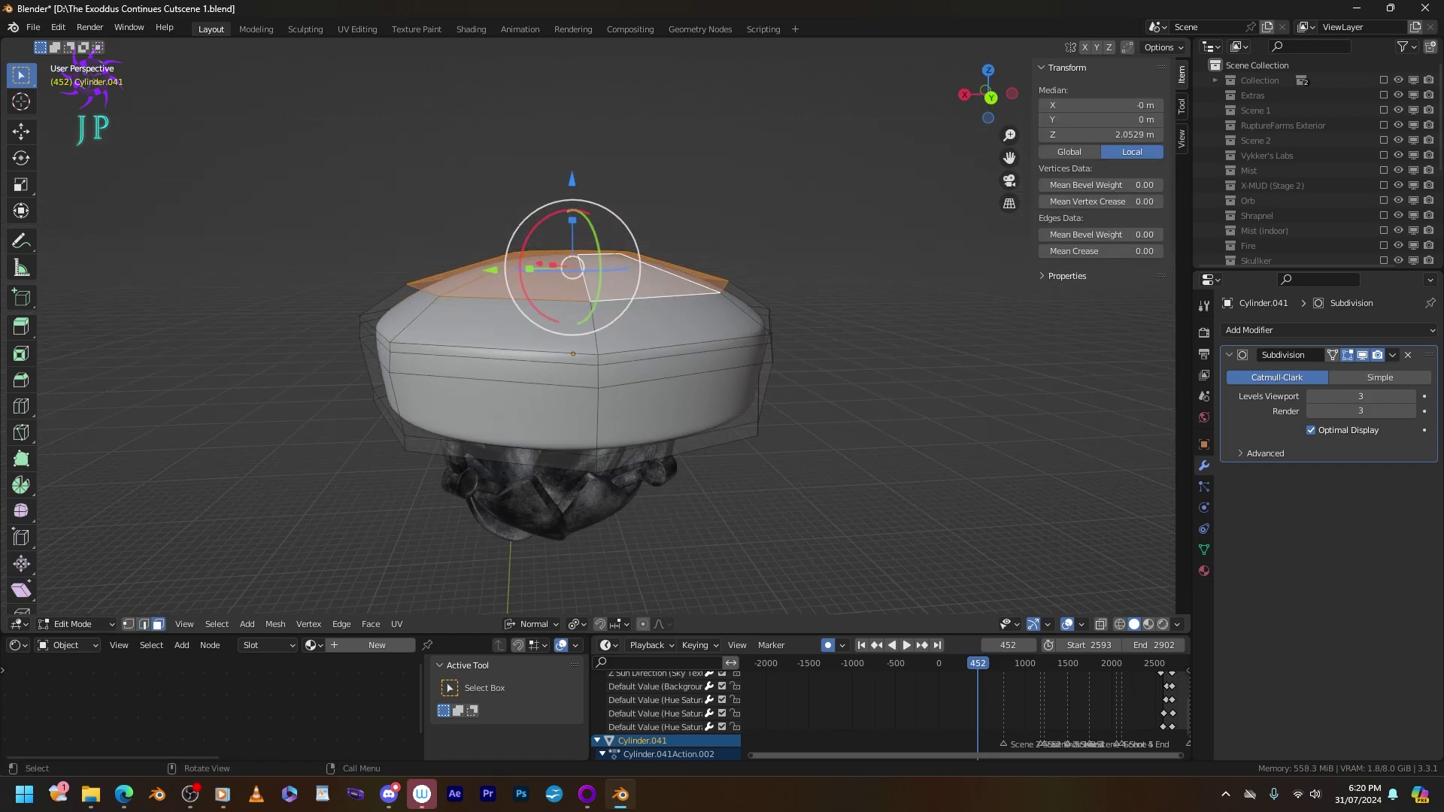
drag(573, 162, 572, 189)
key(Tab)
Extrude the cylinder's bottom face inward to a scale of 0.835, and extrude it about 2.53 m downward as a neck.
middle_drag(677, 354, 903, 279)
key(Tab)
key(e)
key(s)
key(Return)
key(e)
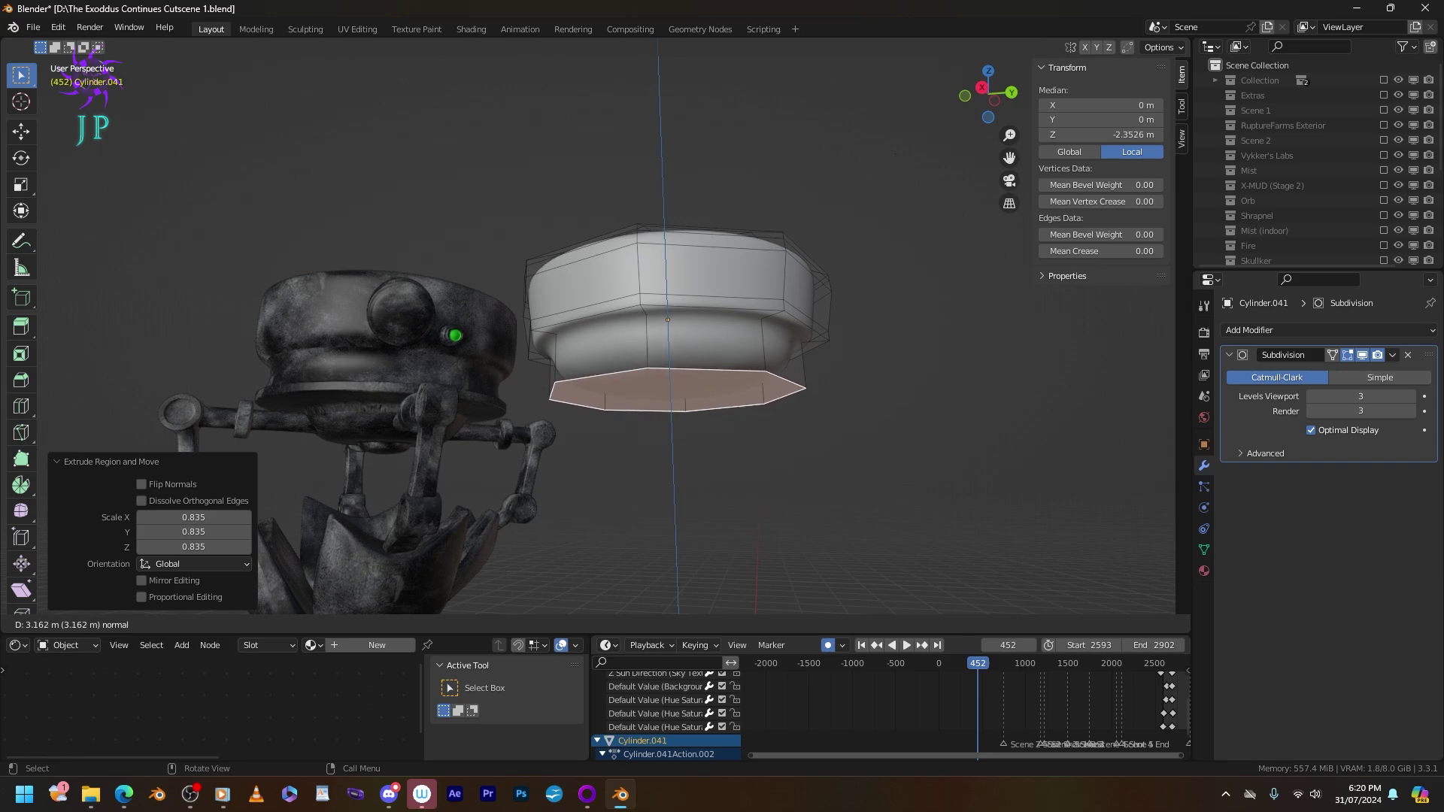
key(Return)
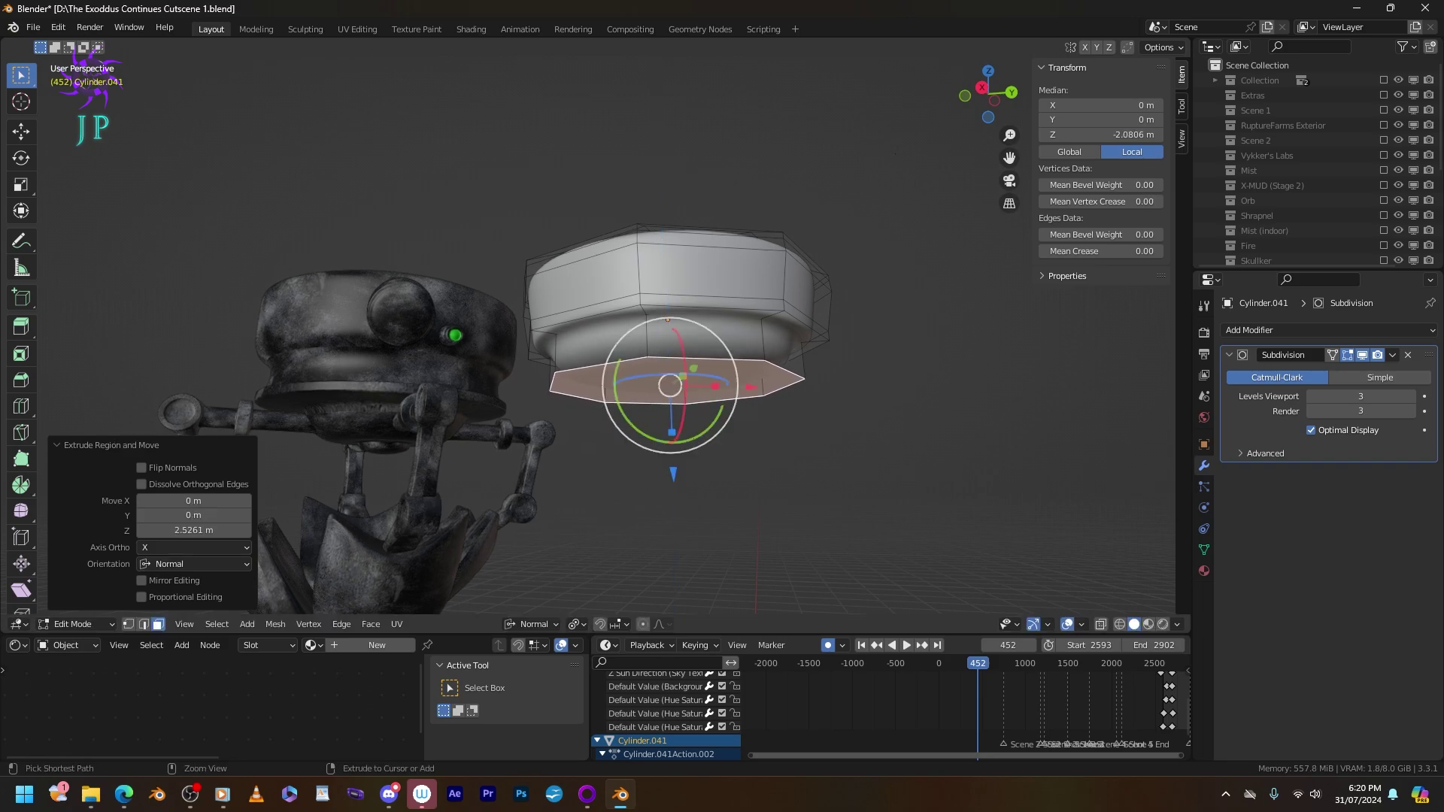
Add a loop cut near the neck's bottom edge, sliding it by about 0.69.
key(ctrl+r)
key(Escape)
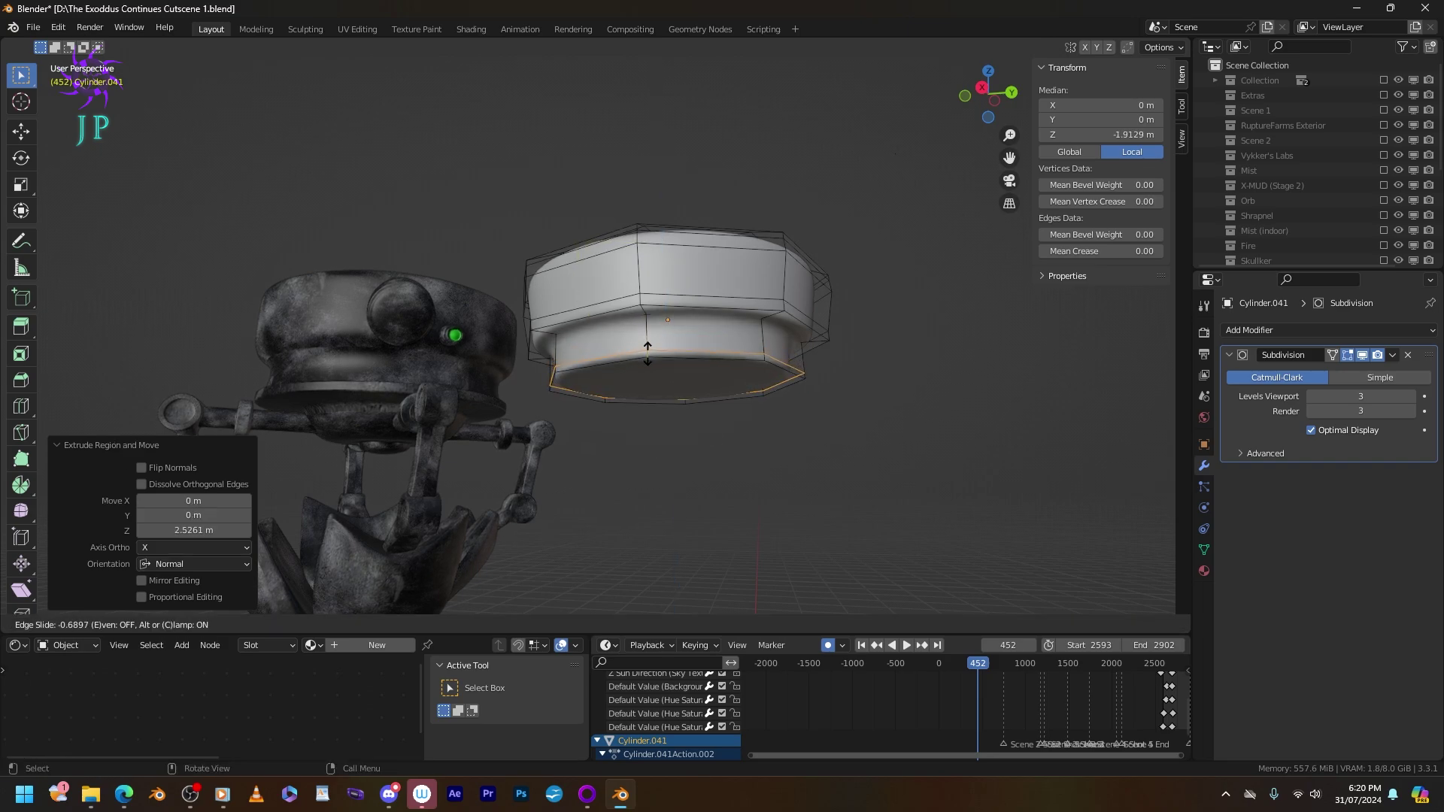
key(Tab)
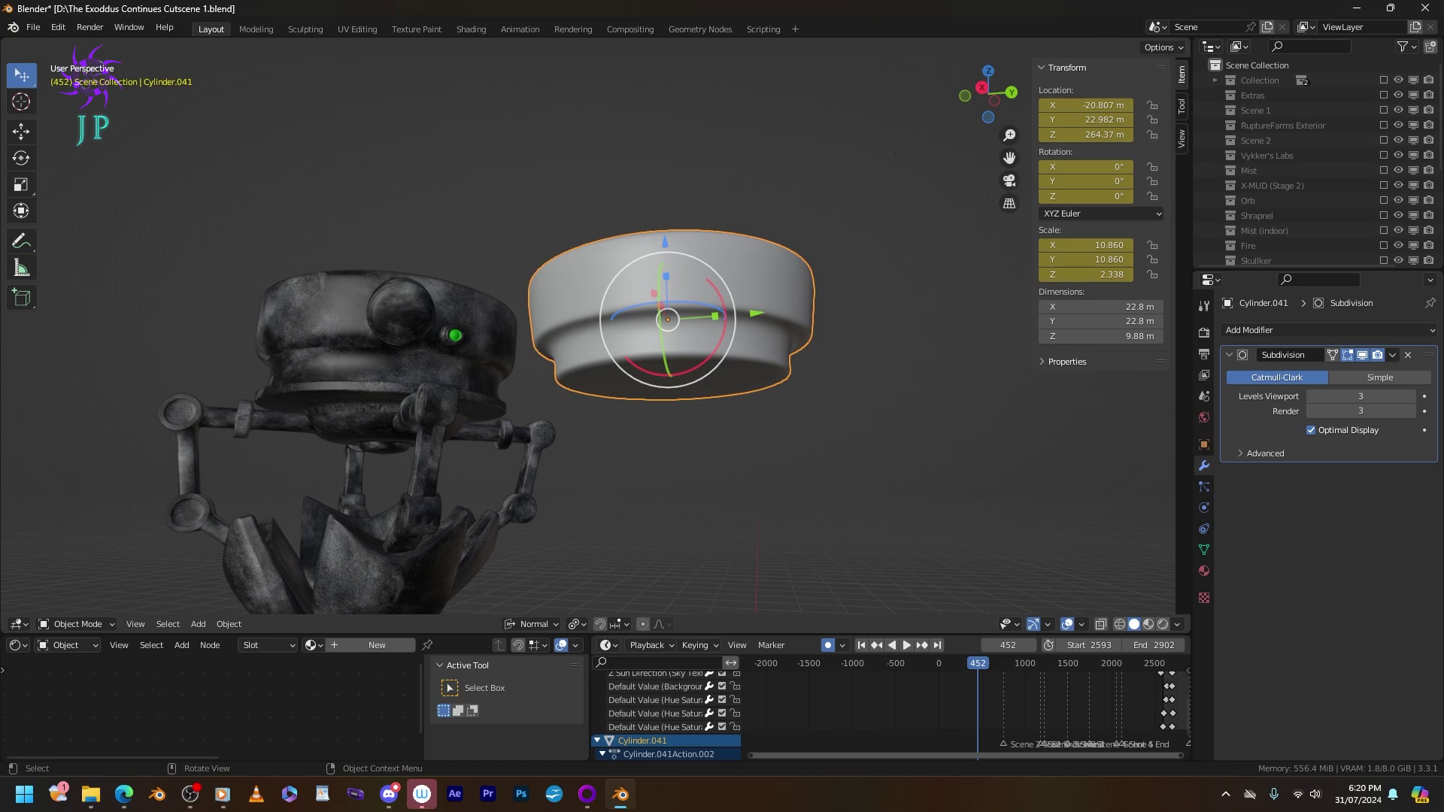
key(Tab)
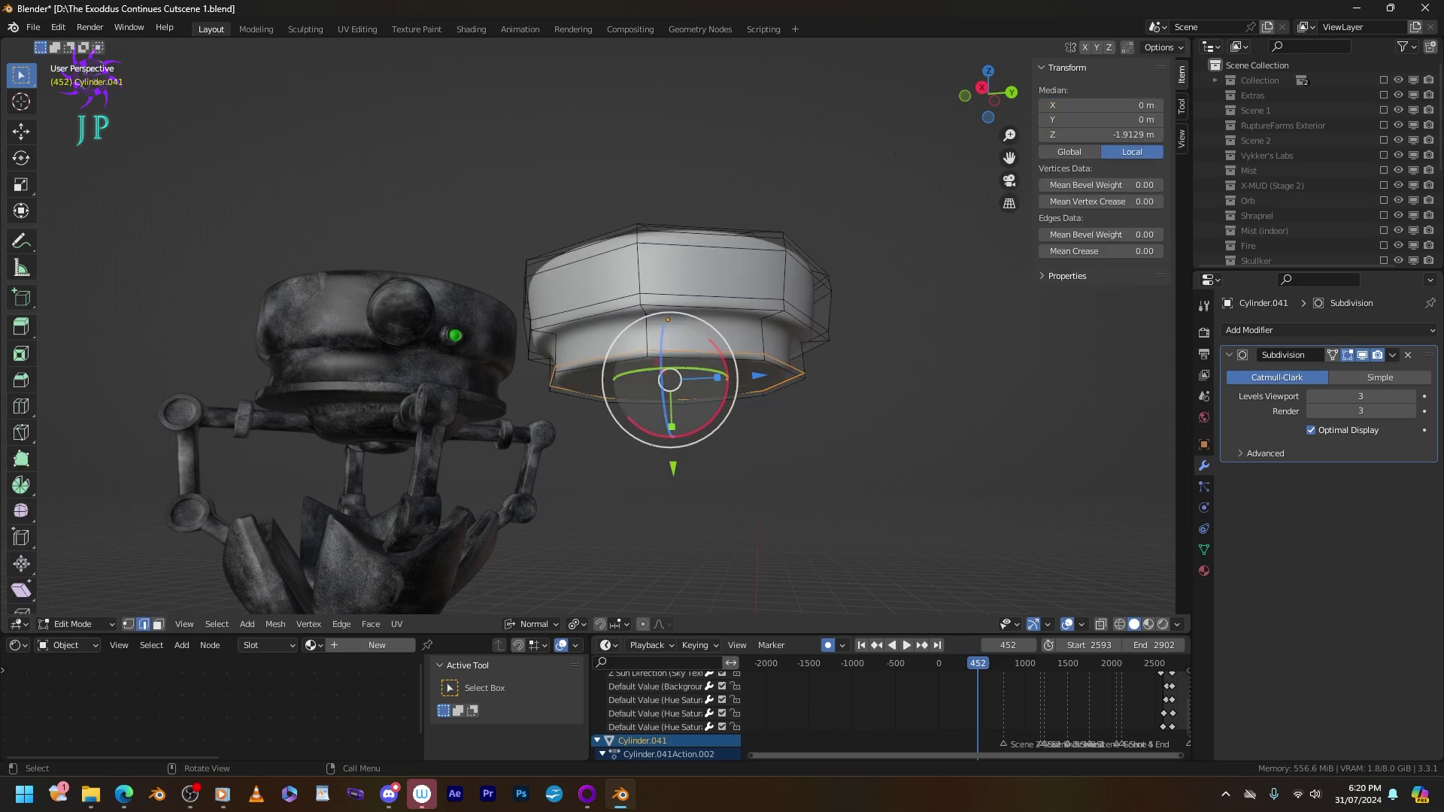
Lower the neck's bottom face slightly in back view, towards the top of the reference head's lower plate.
key(3)
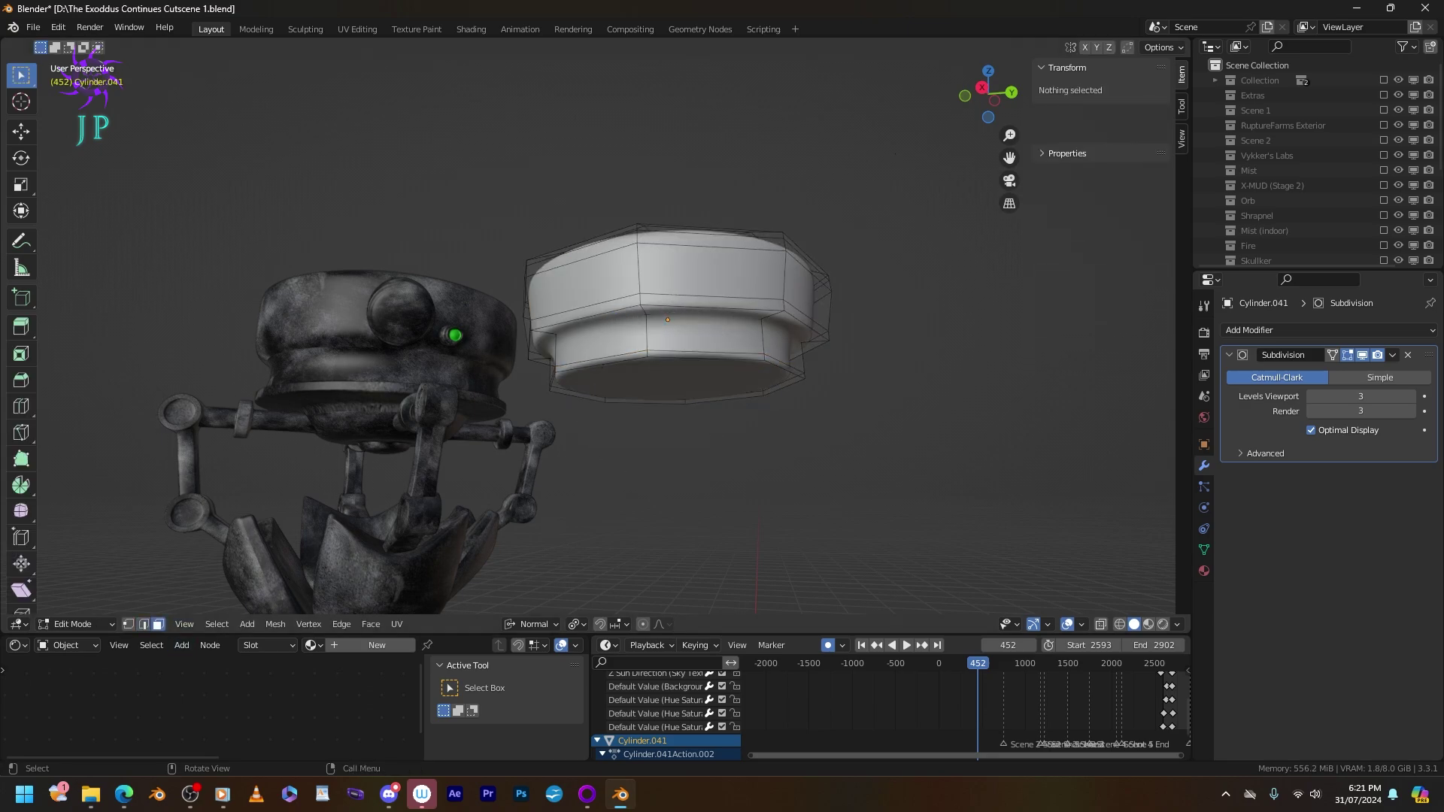
click(677, 385)
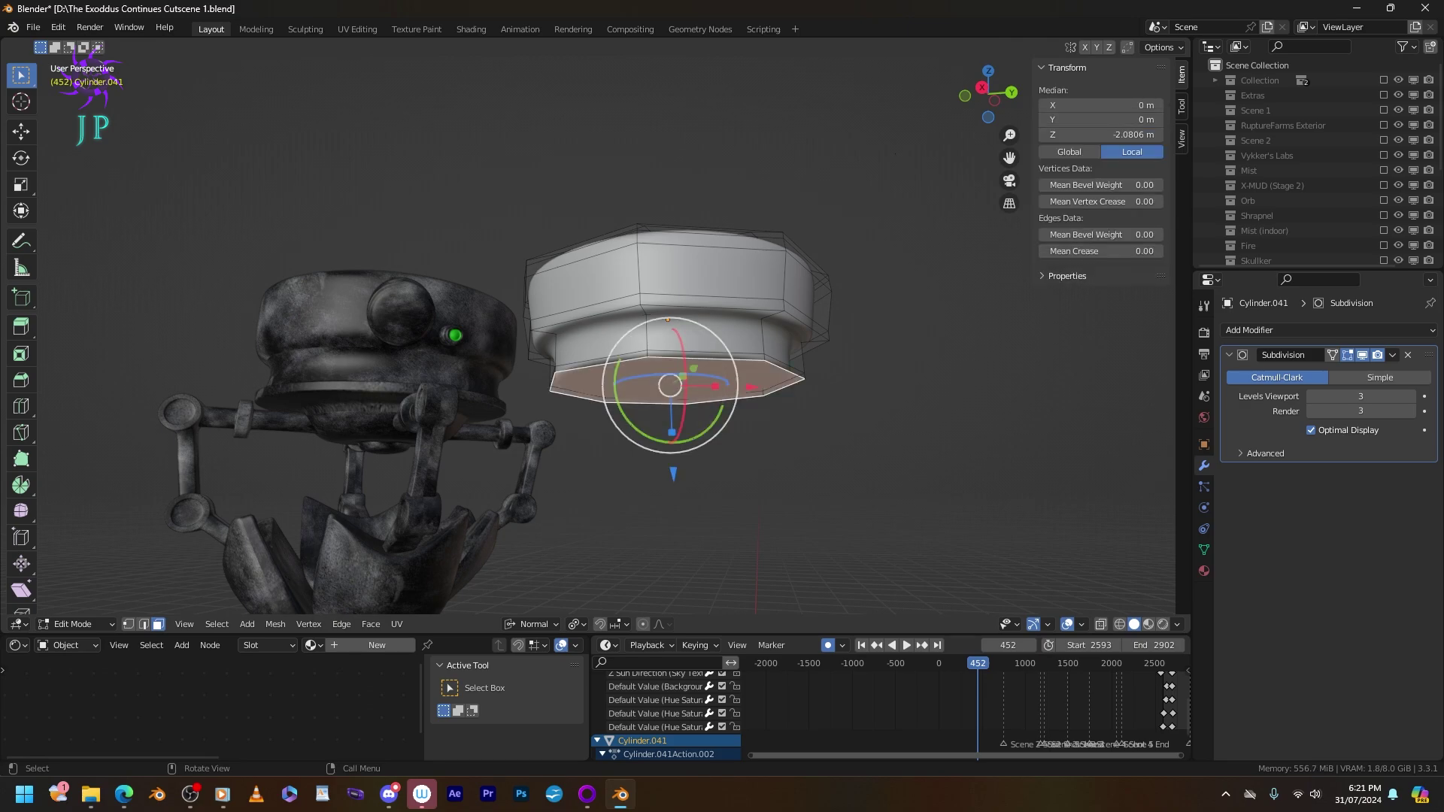
key(Tab)
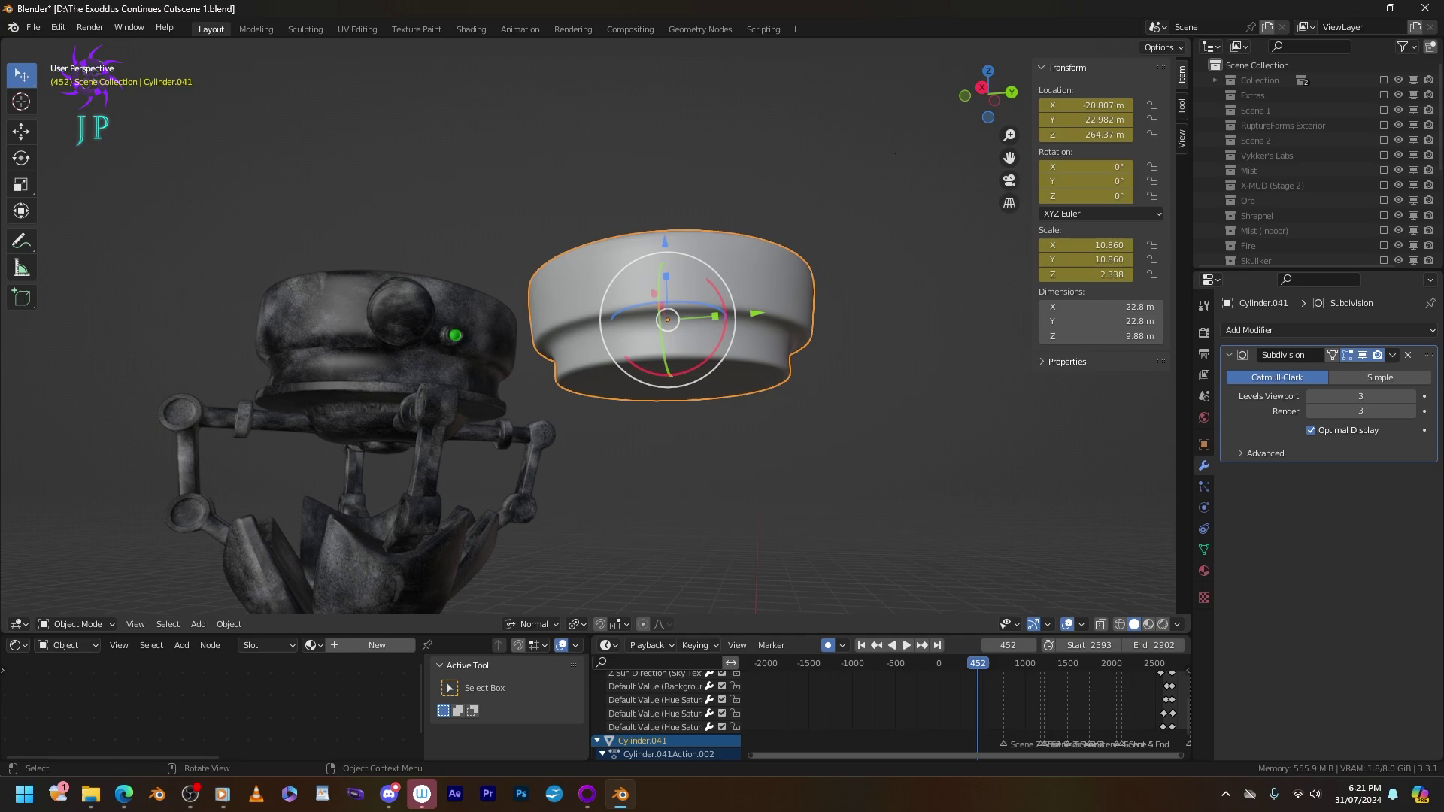
drag(723, 310, 725, 304)
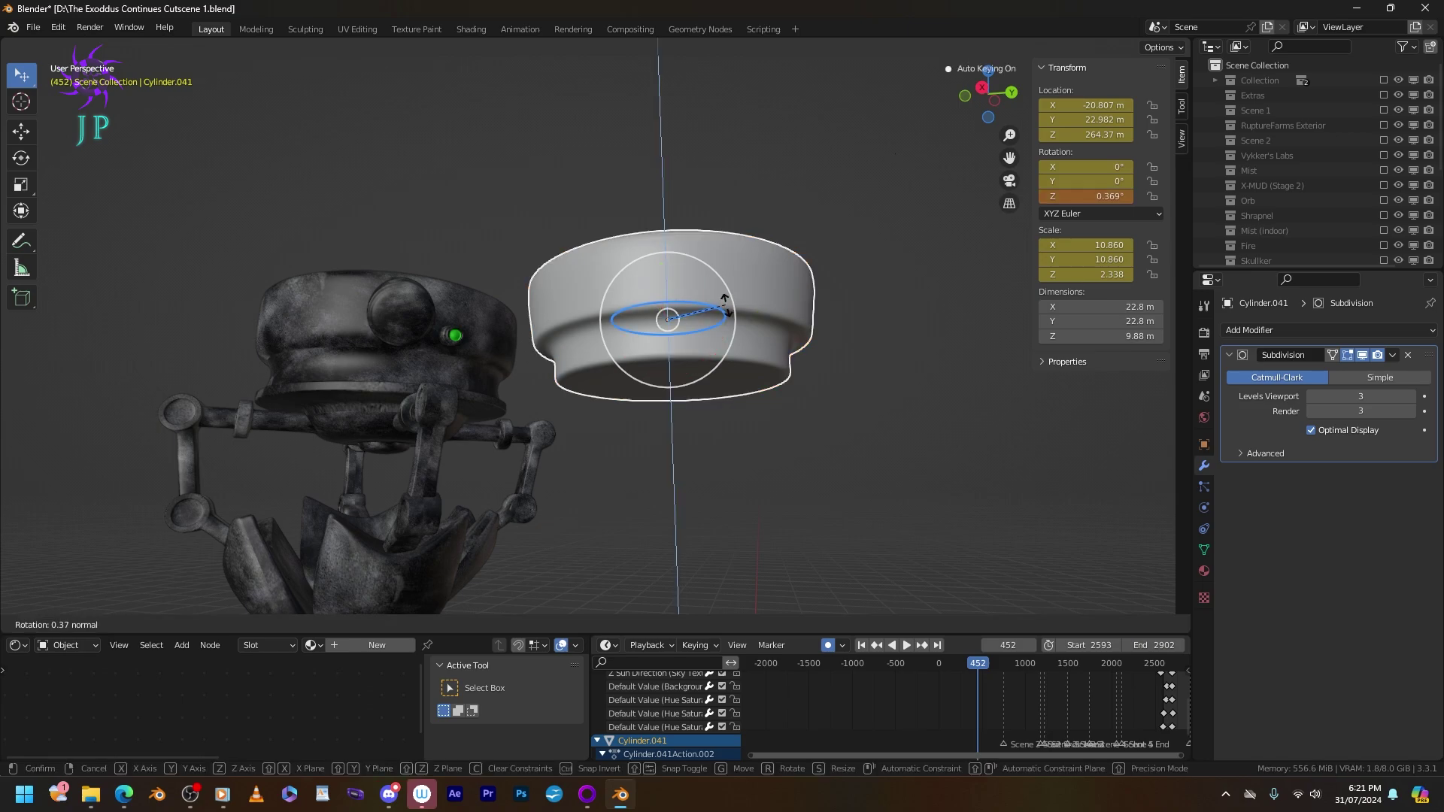
key(Escape)
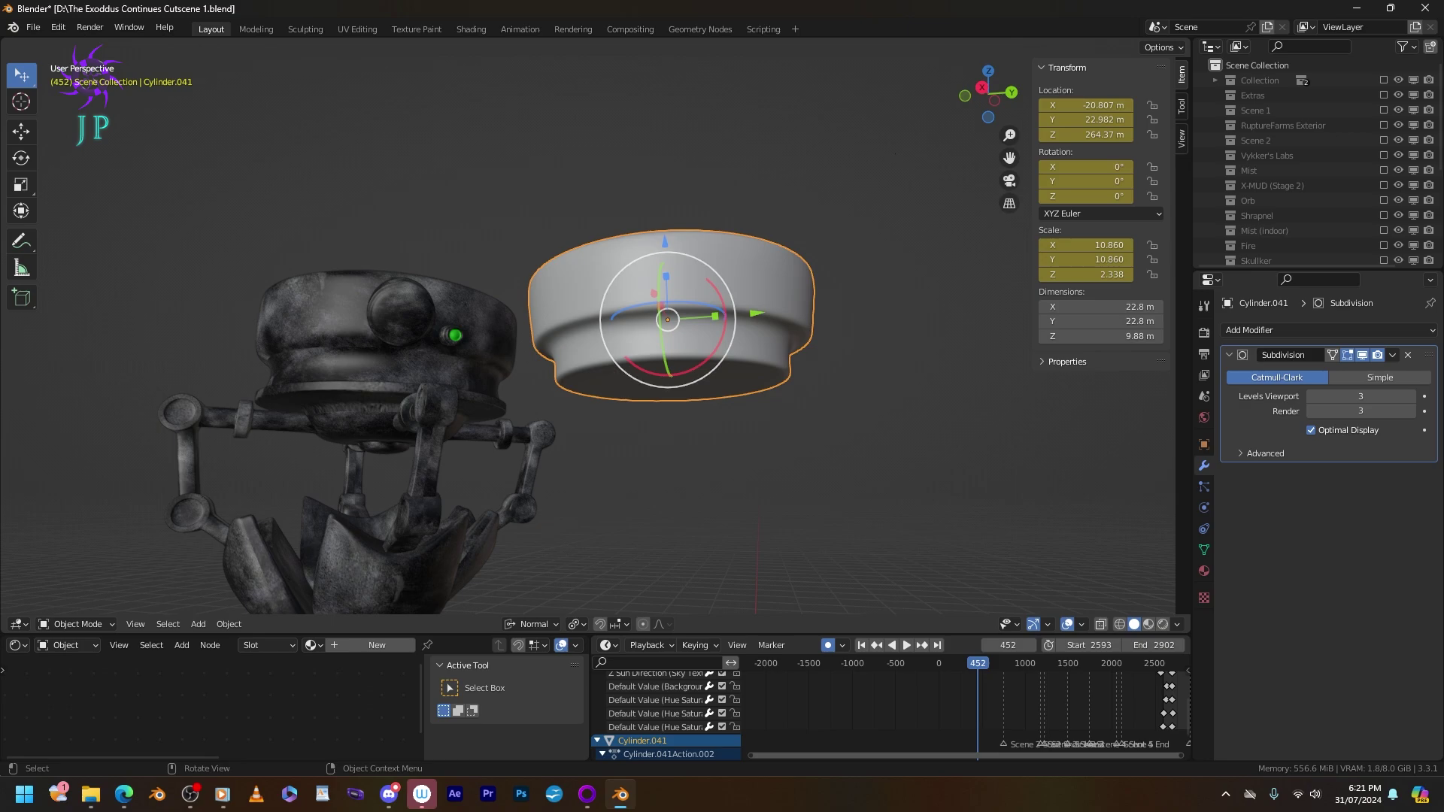
middle_drag(586, 323, 628, 301)
key(ctrl+KP_1)
key(KP_Decimal)
key(Tab)
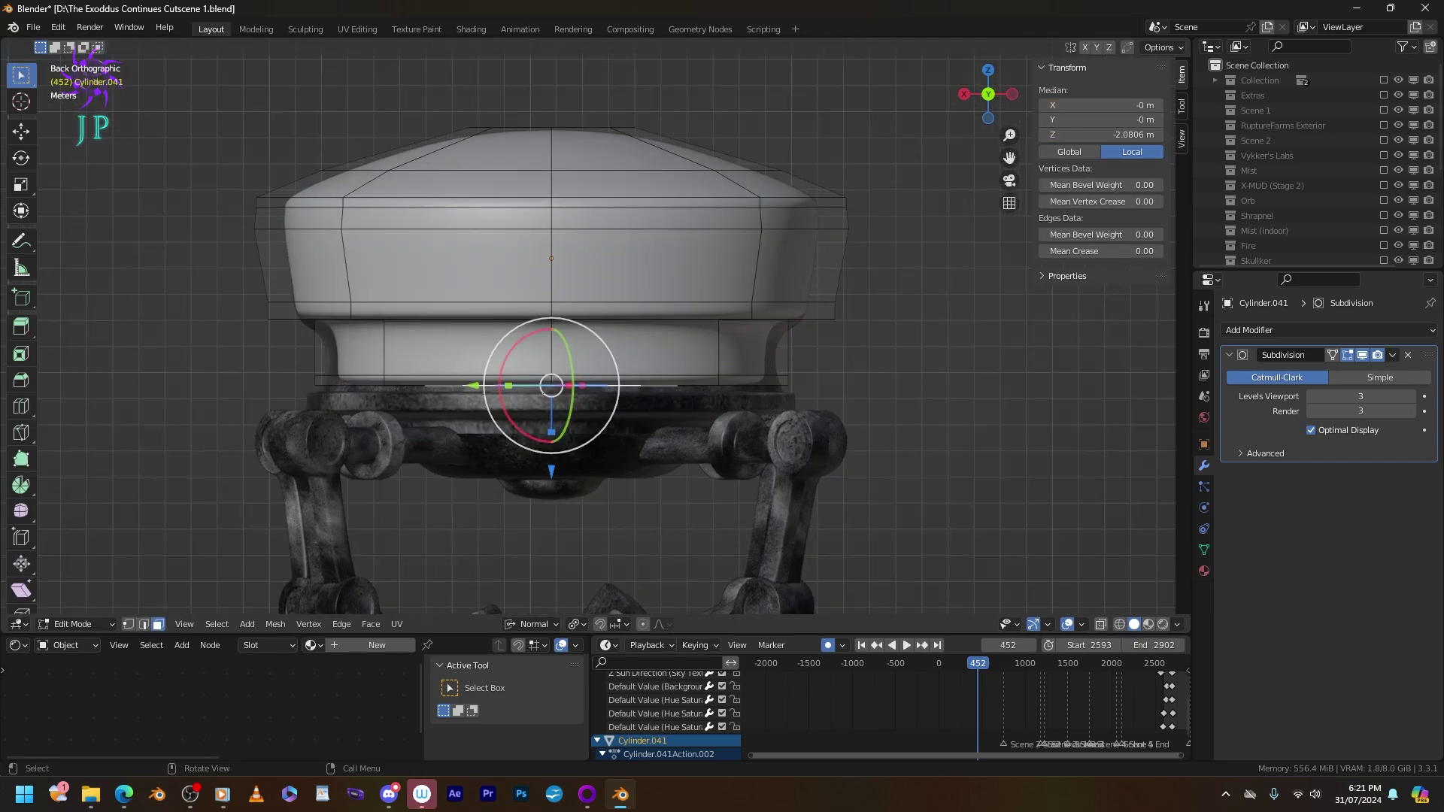
alt+click(715, 386)
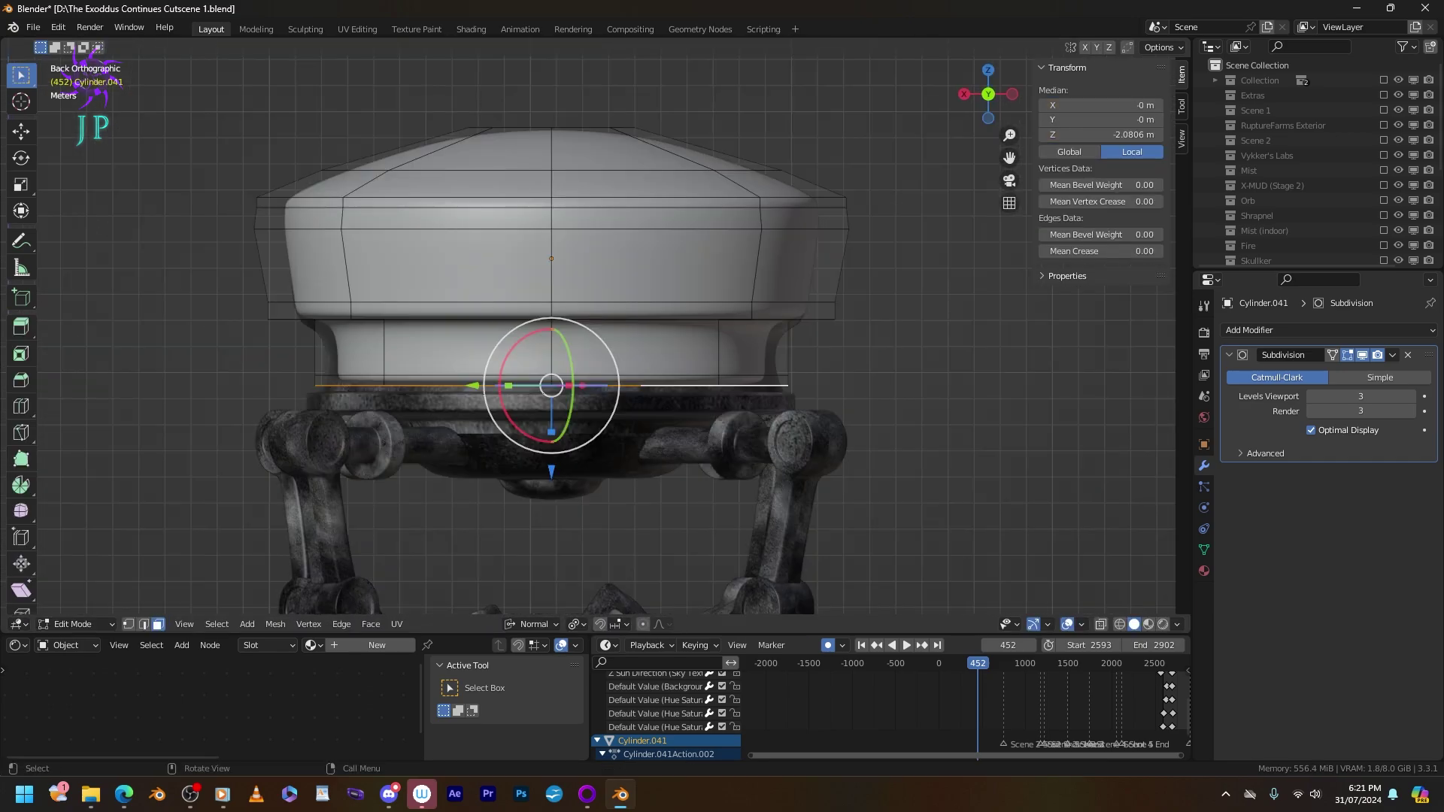
drag(551, 471, 551, 479)
Scale both face bands of the neck outward by 1.061 and lower them by about 0.124 m.
alt+click(338, 391)
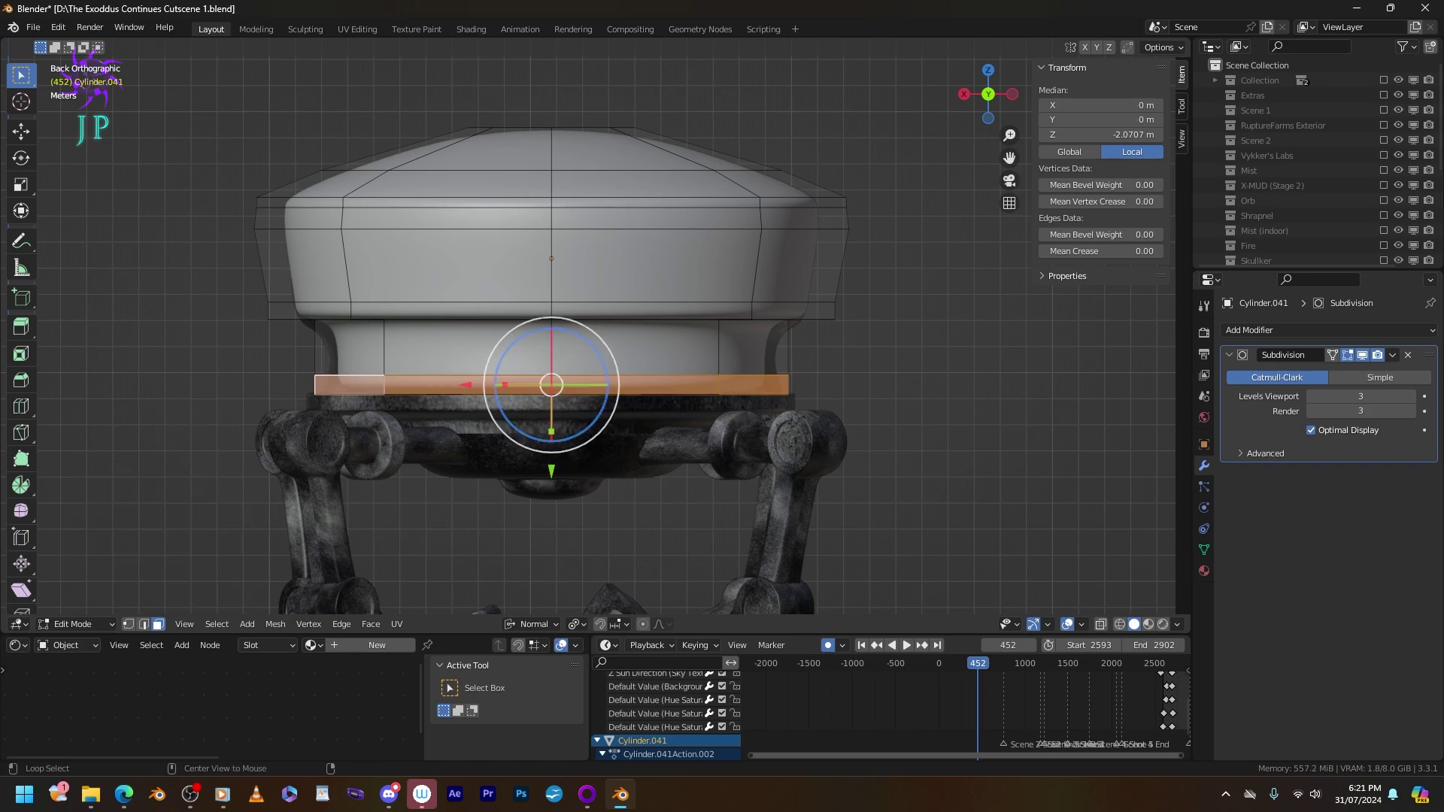
alt+shift+click(337, 350)
key(s)
click(275, 356)
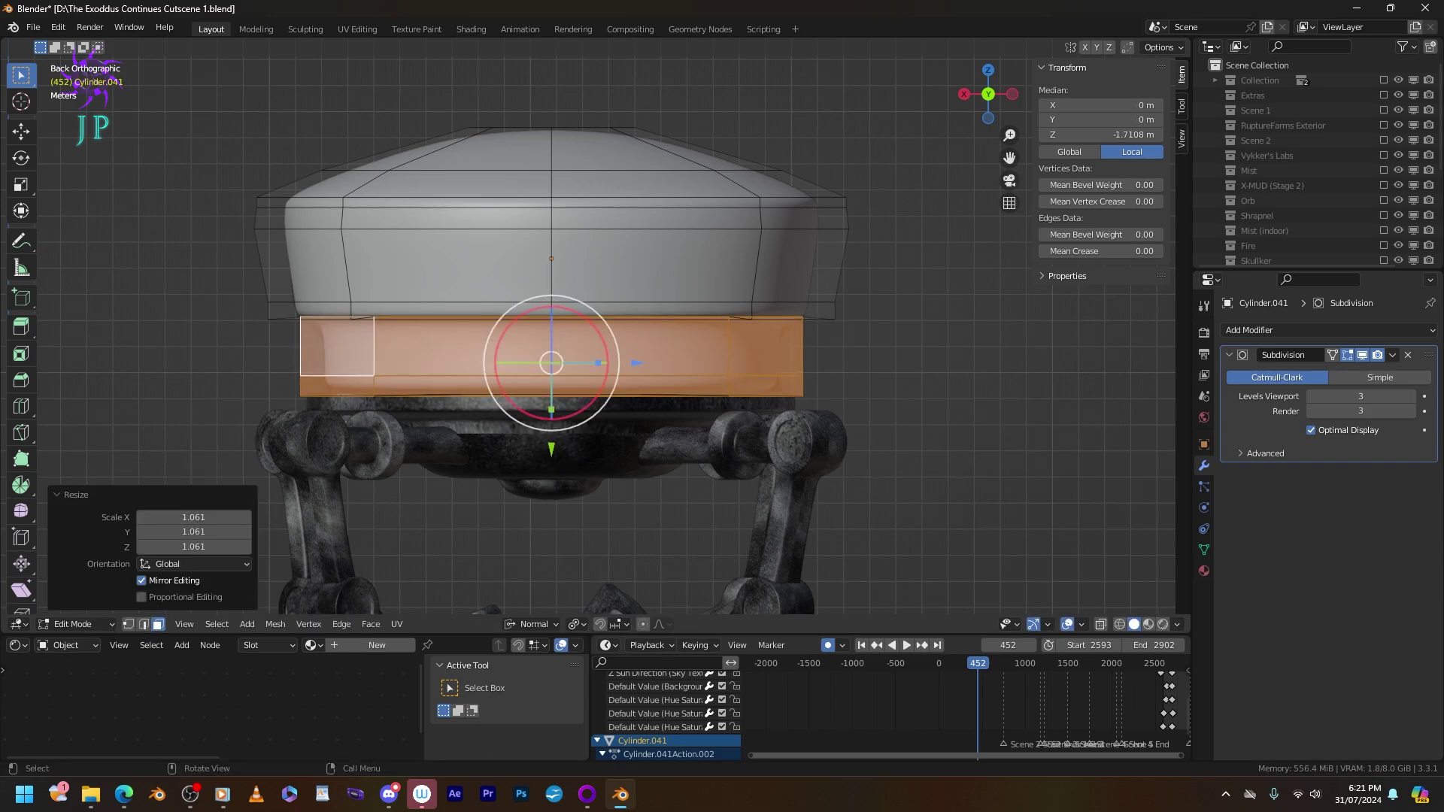
drag(551, 449, 551, 456)
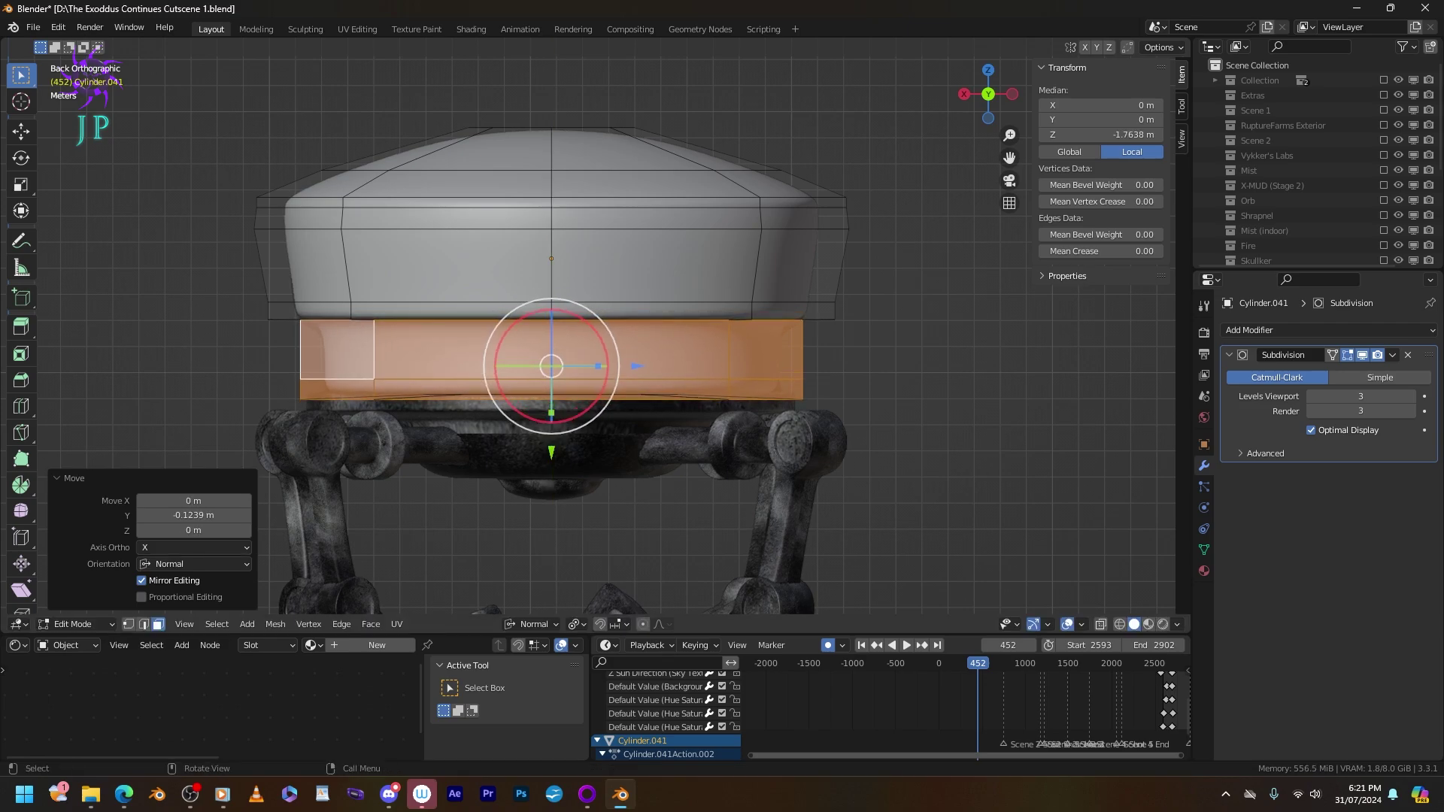
key(Tab)
middle_drag(552, 456, 607, 469)
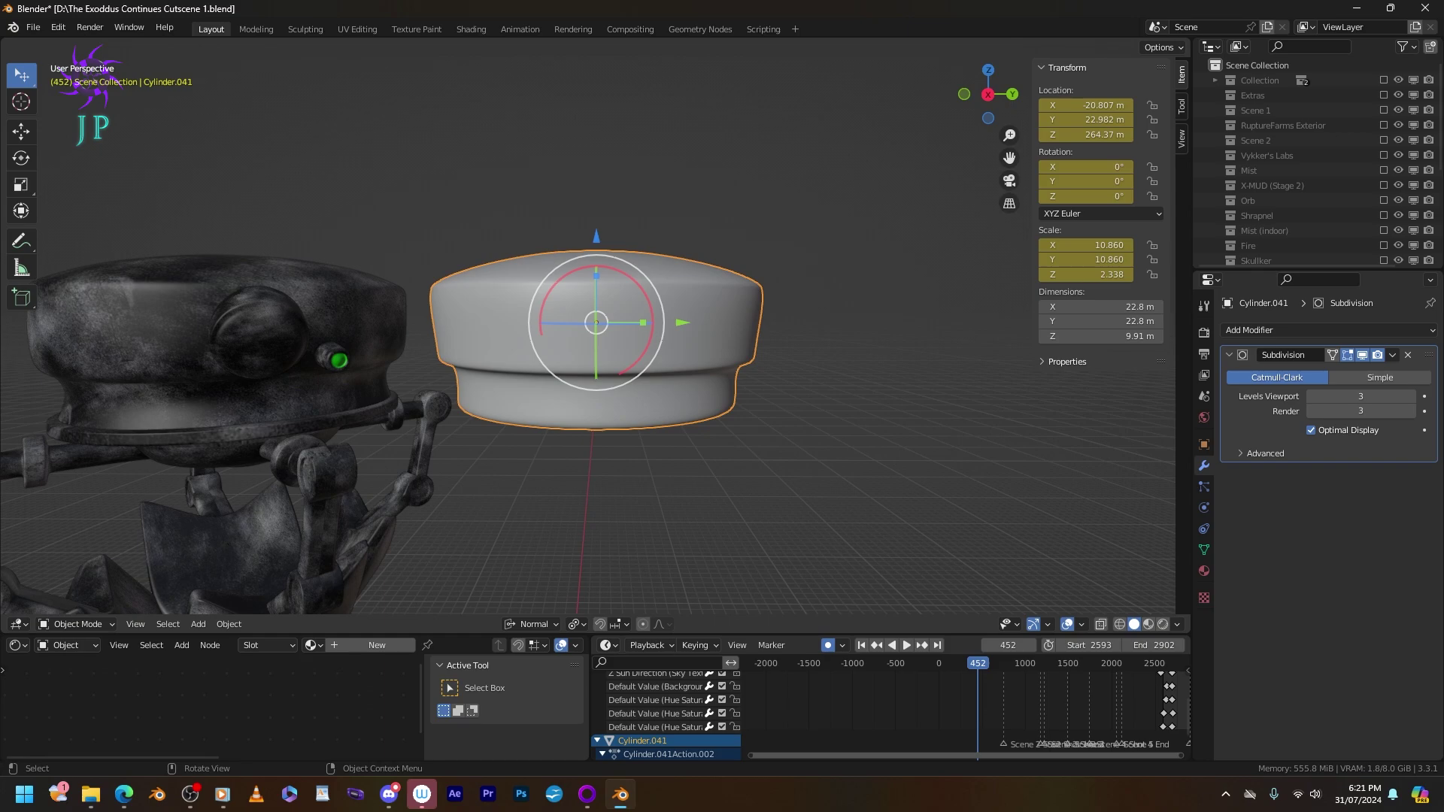
Add a mesh cylinder on the front of the new head, tilted -85° about Y.
click(198, 624)
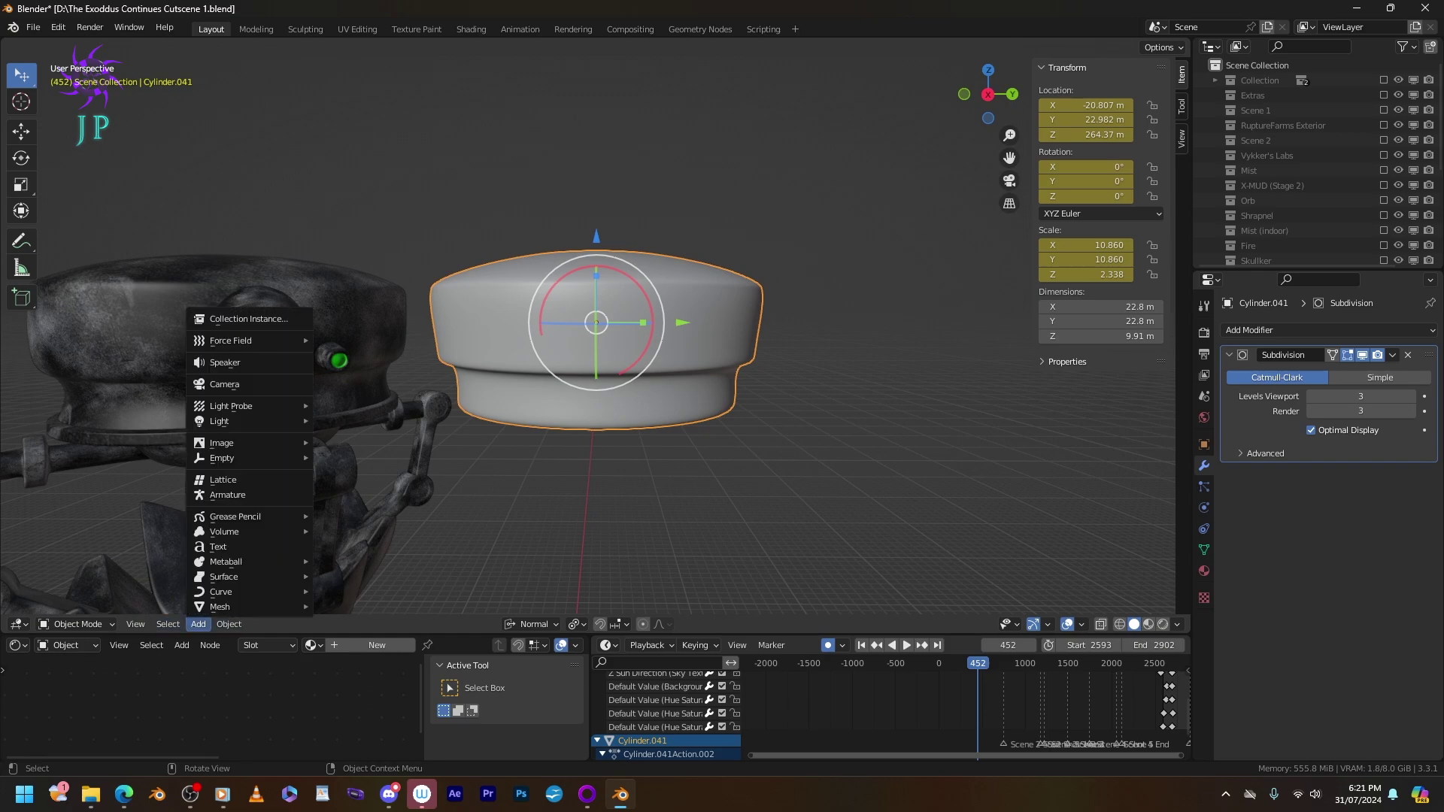
mouse_move(226, 607)
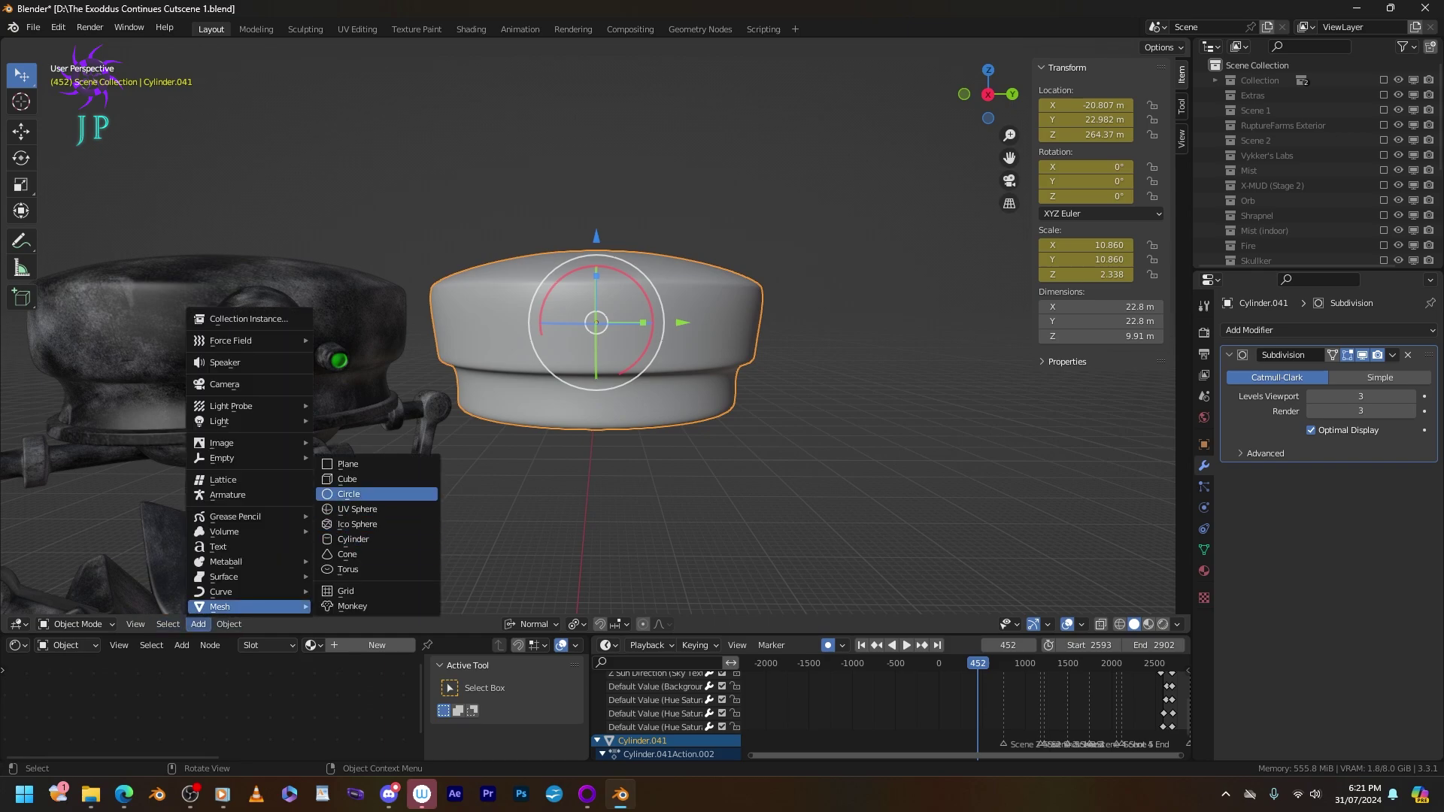
scroll(489, 354, up, 2)
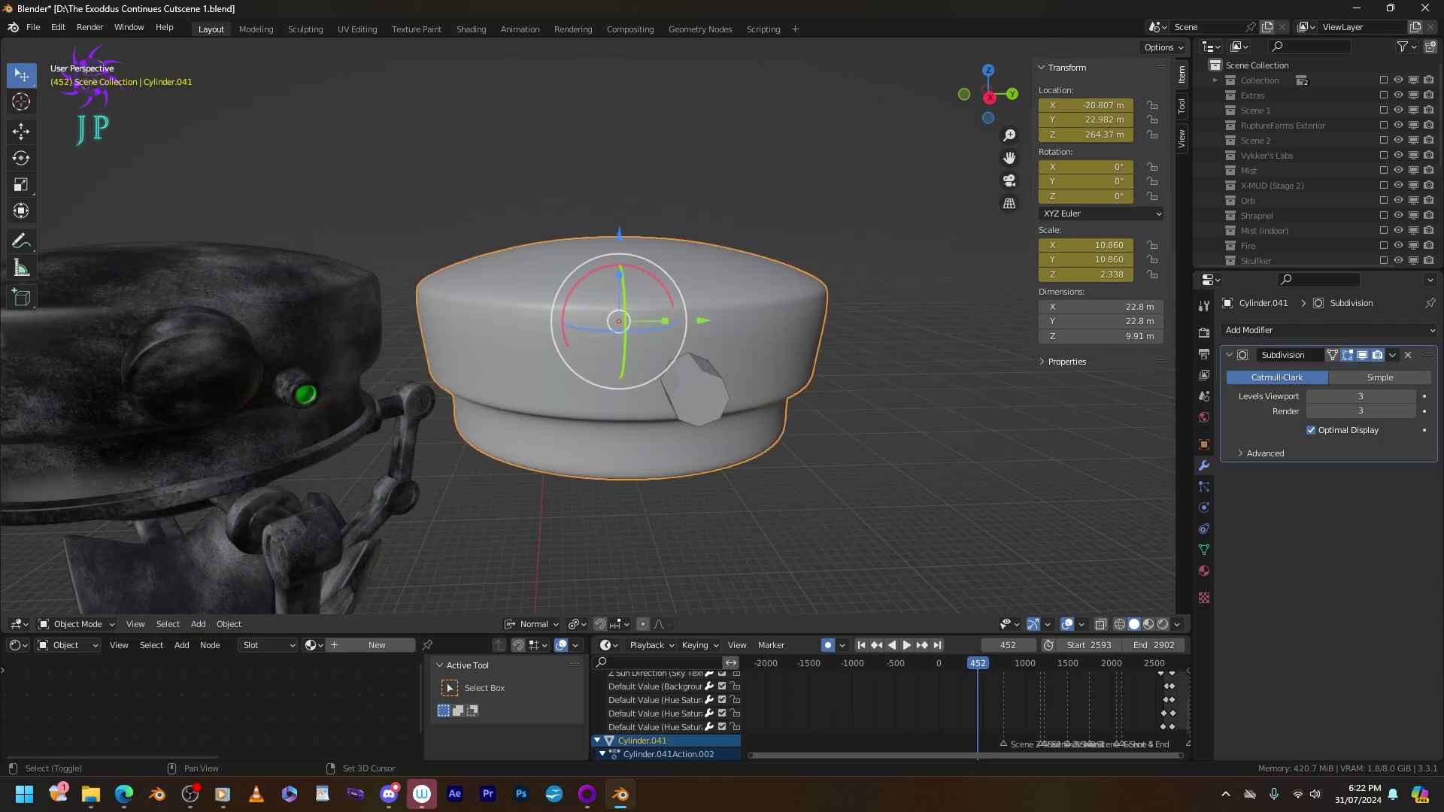
Copy the head's Subdivision modifier to the new small cylinder.
shift+click(693, 389)
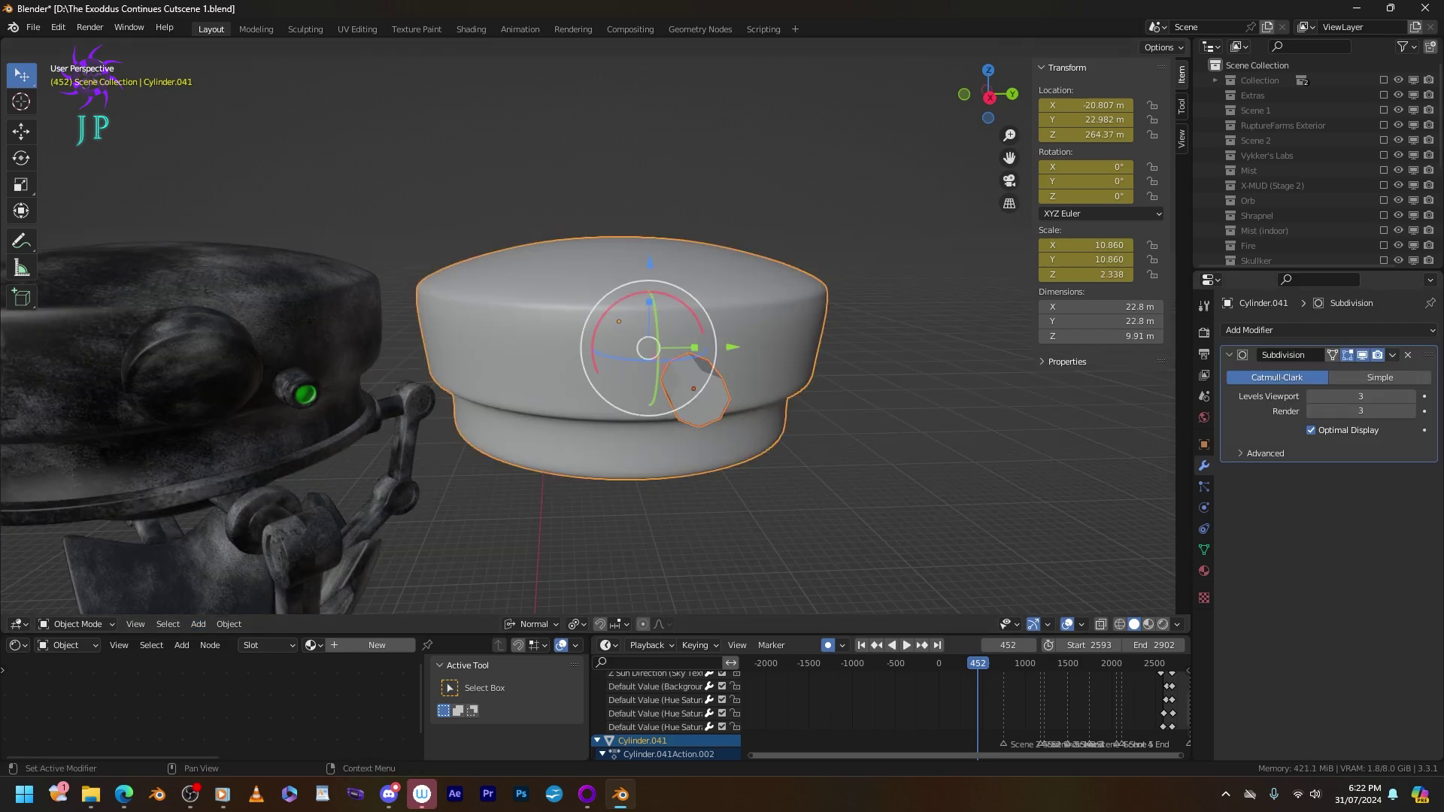
click(1392, 355)
click(1339, 395)
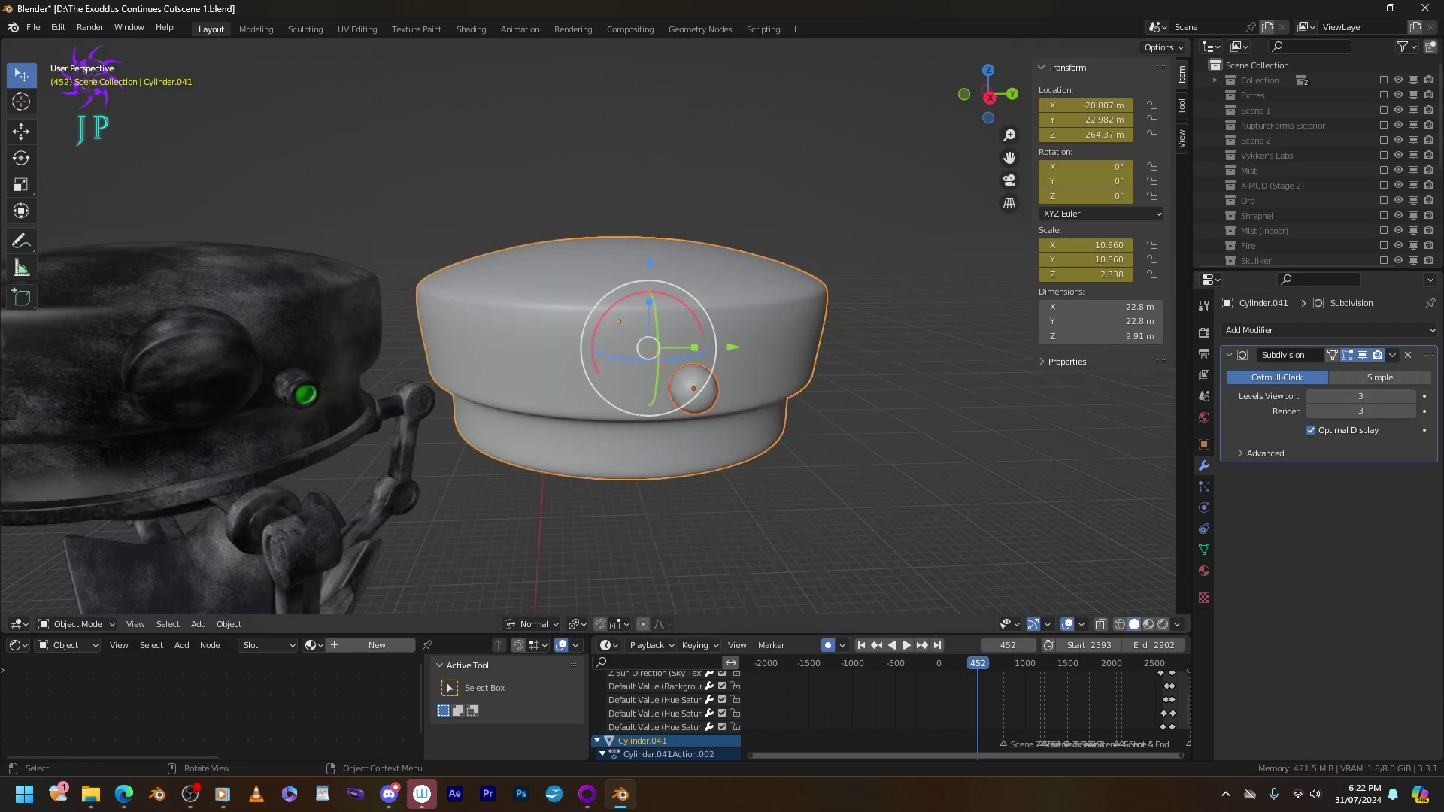
Move the small cylinder -1.5123 m along Y and scale it up to 1.897.
click(689, 387)
mouse_move(688, 387)
middle_down()
mouse_move(662, 512)
mouse_move(669, 372)
middle_up()
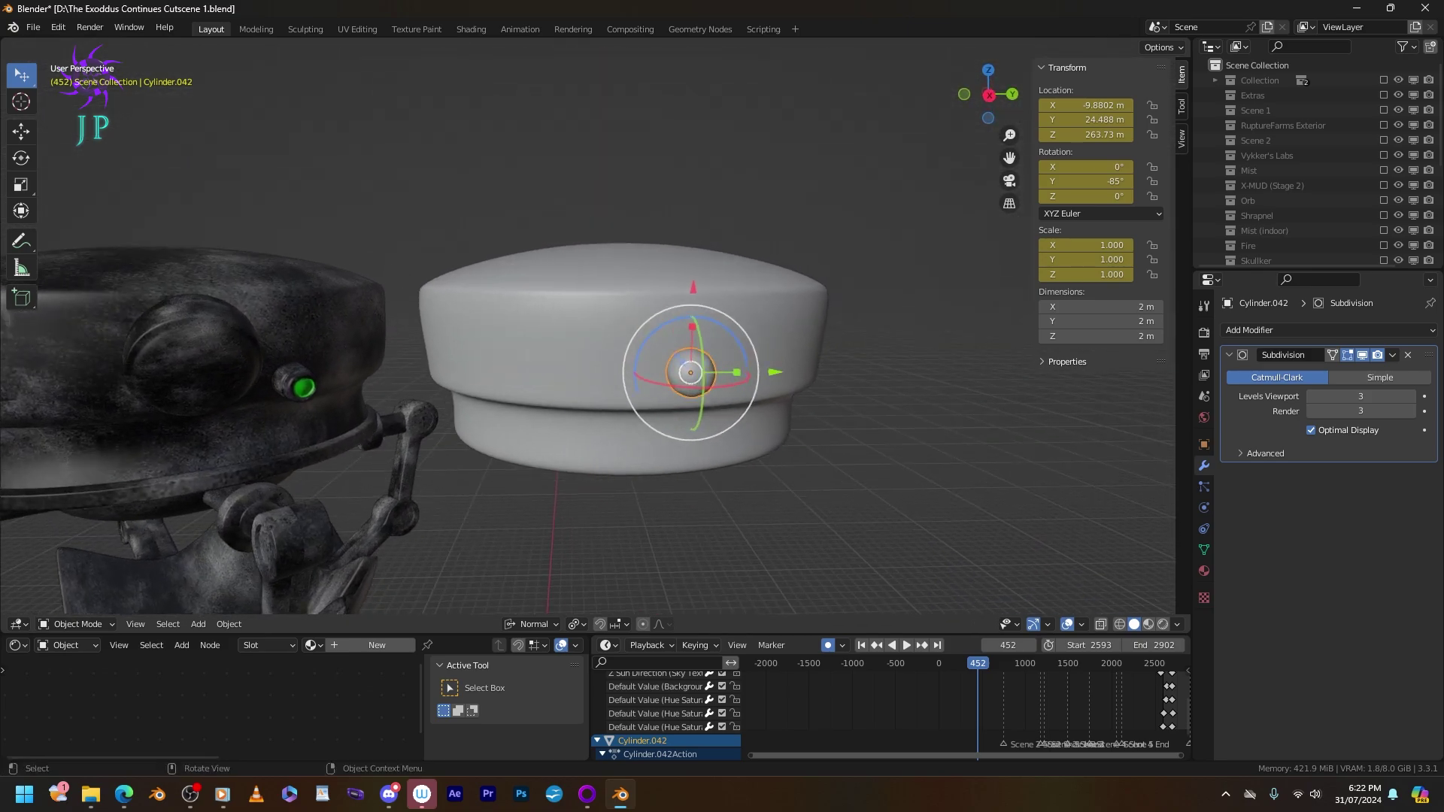
drag(775, 372, 732, 373)
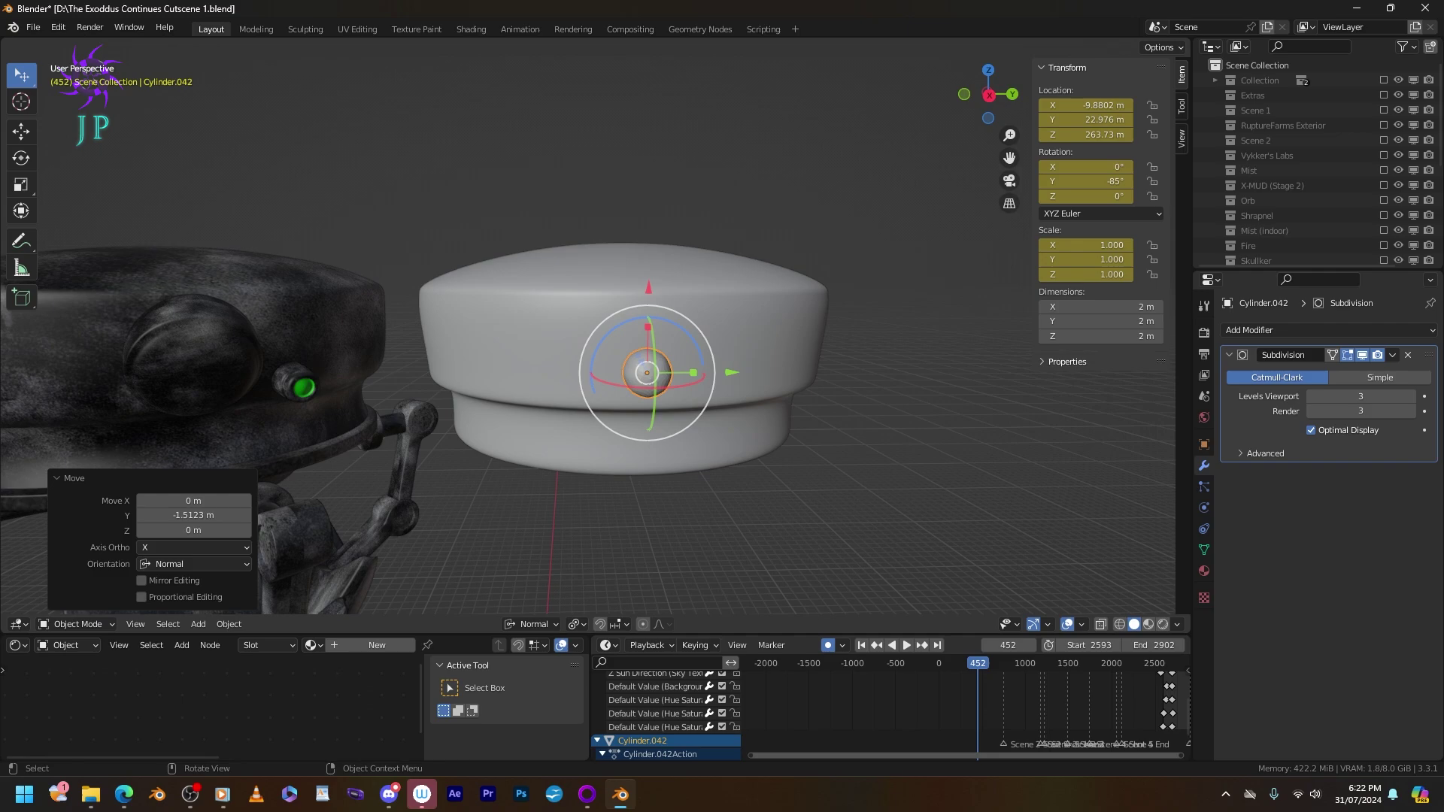
key(s)
click(731, 372)
Add one loop cut around the small cylinder's side, slid by a factor of -0.492.
mouse_move(731, 373)
middle_down()
mouse_move(775, 354)
mouse_move(752, 369)
middle_up()
key(Tab)
key(2)
key(ctrl+r)
click(722, 376)
click(745, 380)
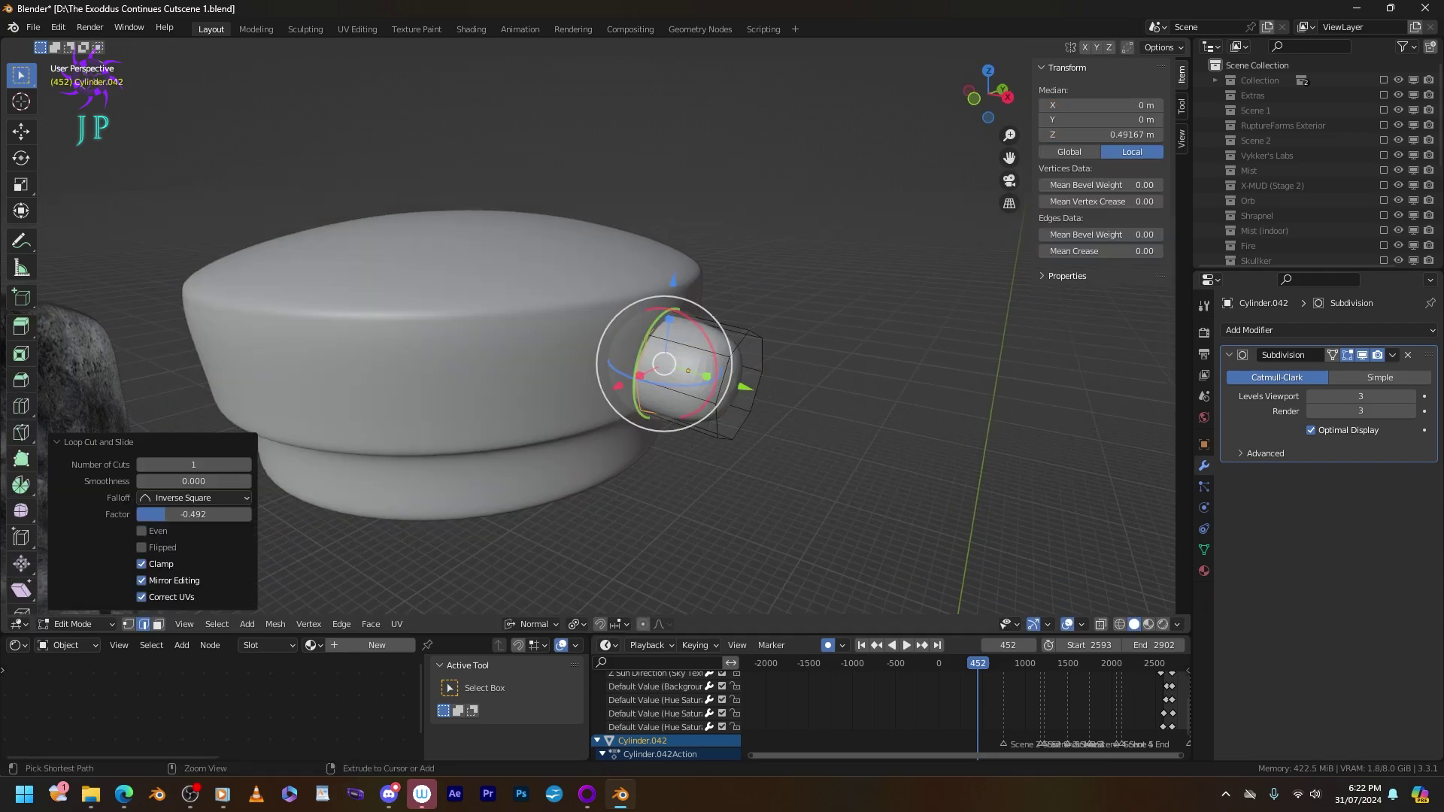
key(Tab)
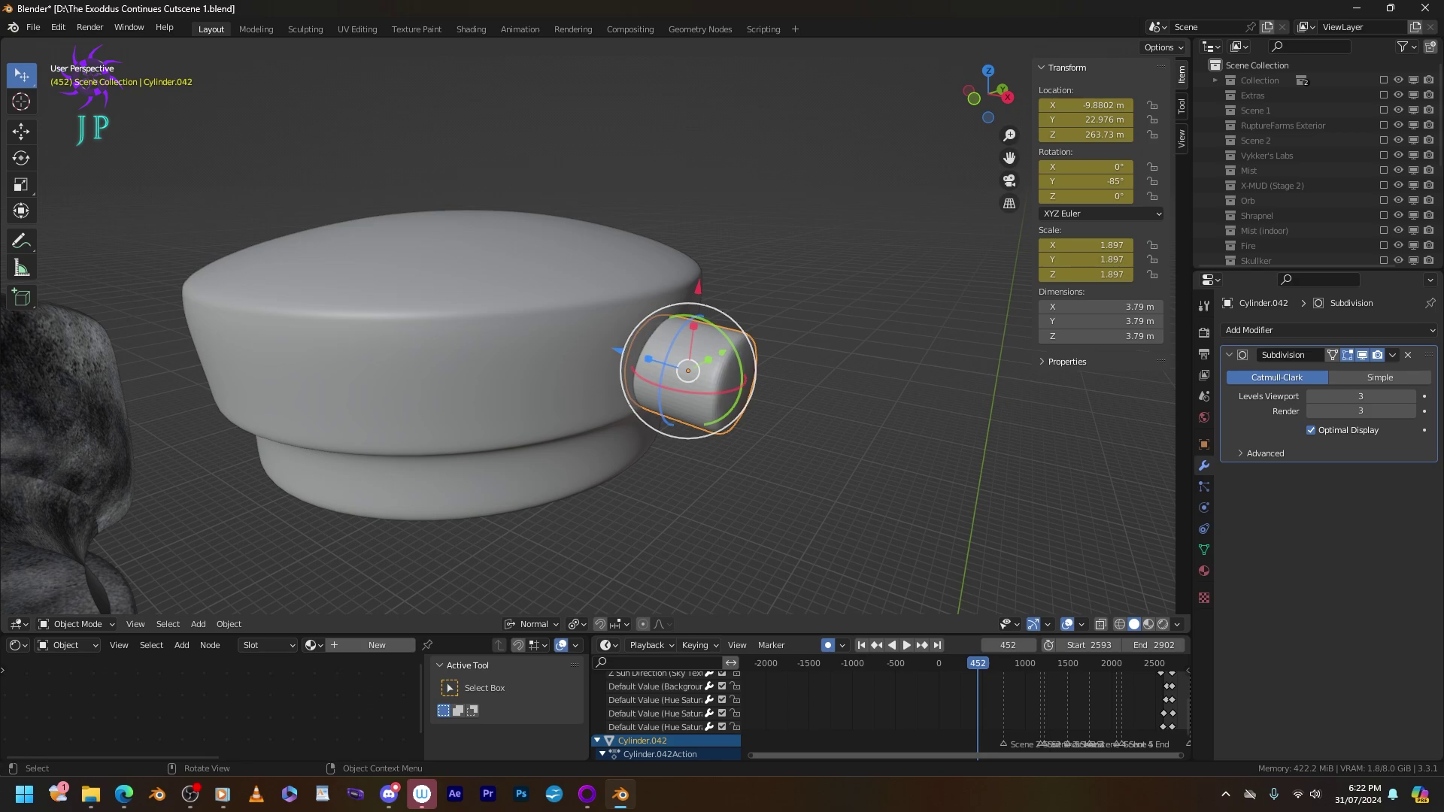
Flatten the small cylinder along its own axis by 0.447 and push it against the head's wall.
key(s)
key(z)
key(Return)
key(g)
key(z)
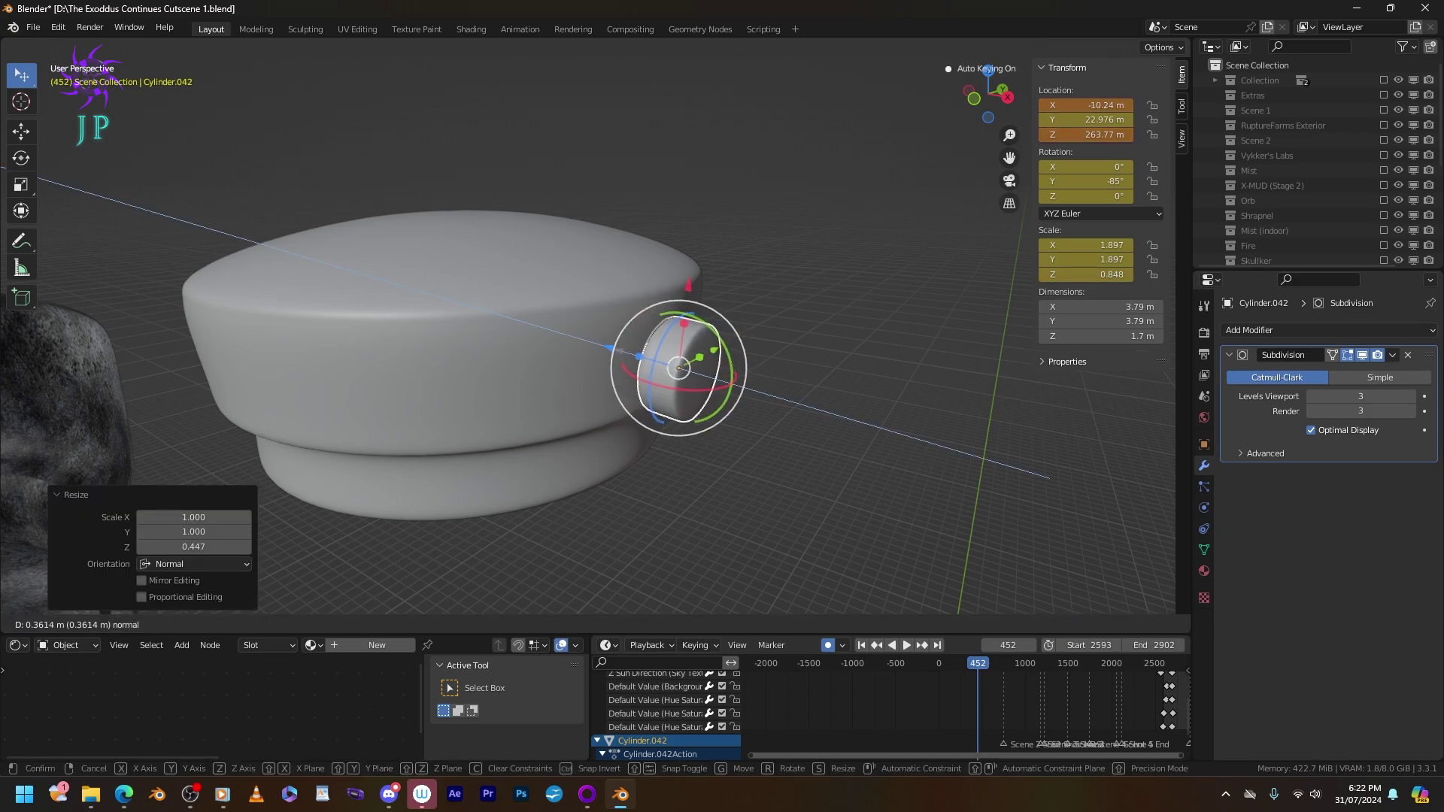
key(Return)
mouse_move(662, 369)
middle_down()
mouse_move(617, 357)
mouse_move(685, 367)
middle_up()
Place an edge loop near the disc's outer rim and tilt its outer face using the Global transform orientation.
key(Tab)
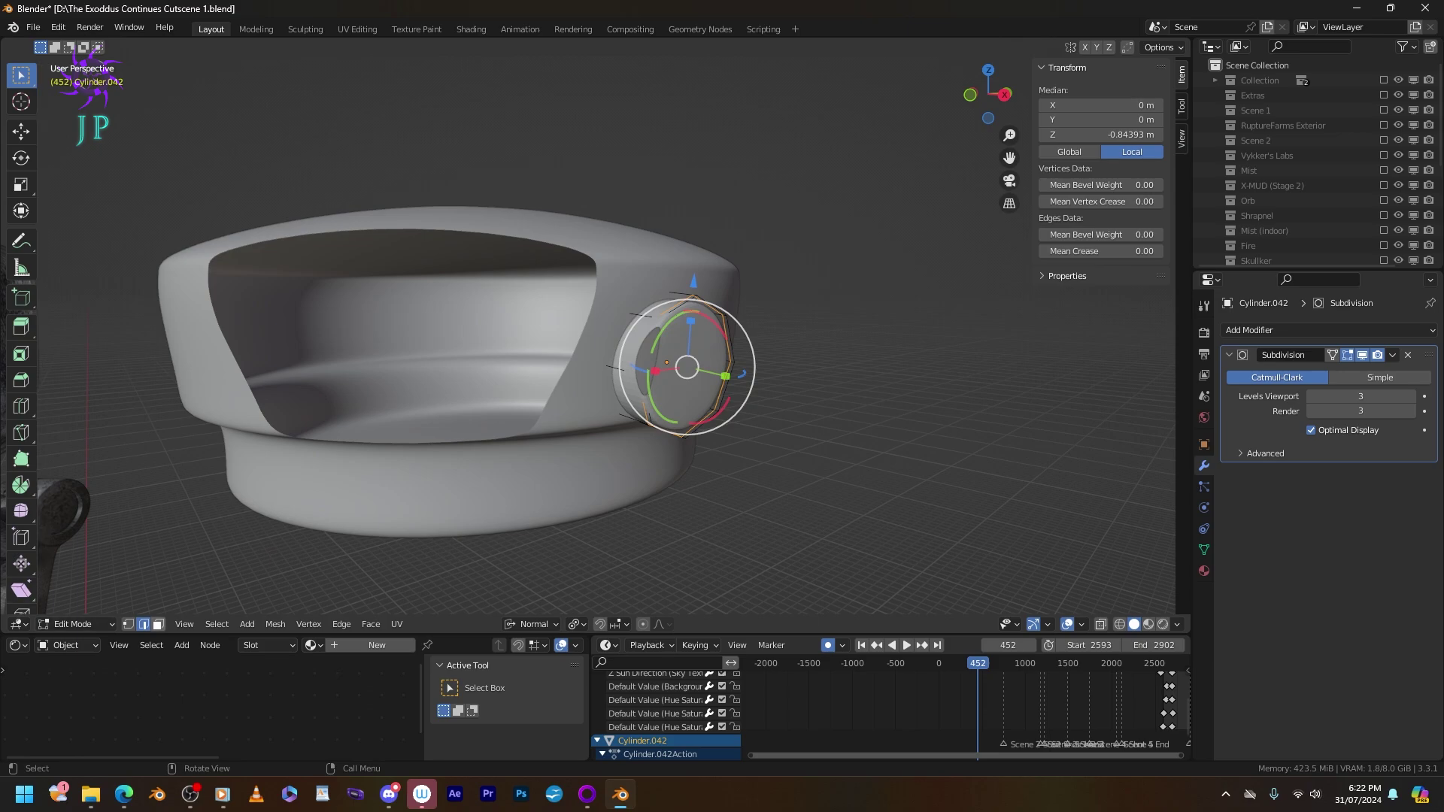
key(3)
scroll(677, 361, down, 3)
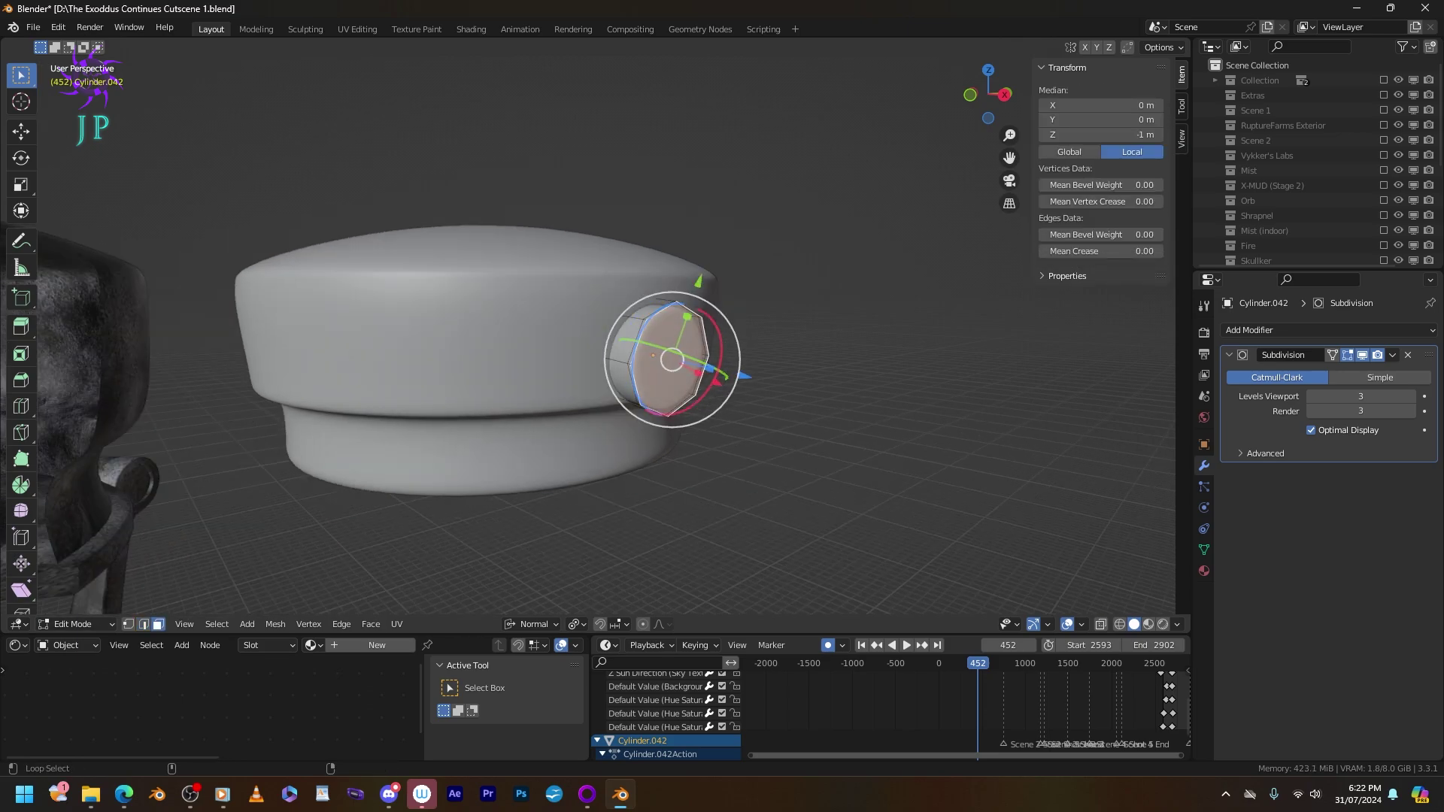
middle_drag(671, 359, 725, 371)
drag(725, 371, 737, 361)
middle_drag(738, 361, 699, 359)
click(532, 624)
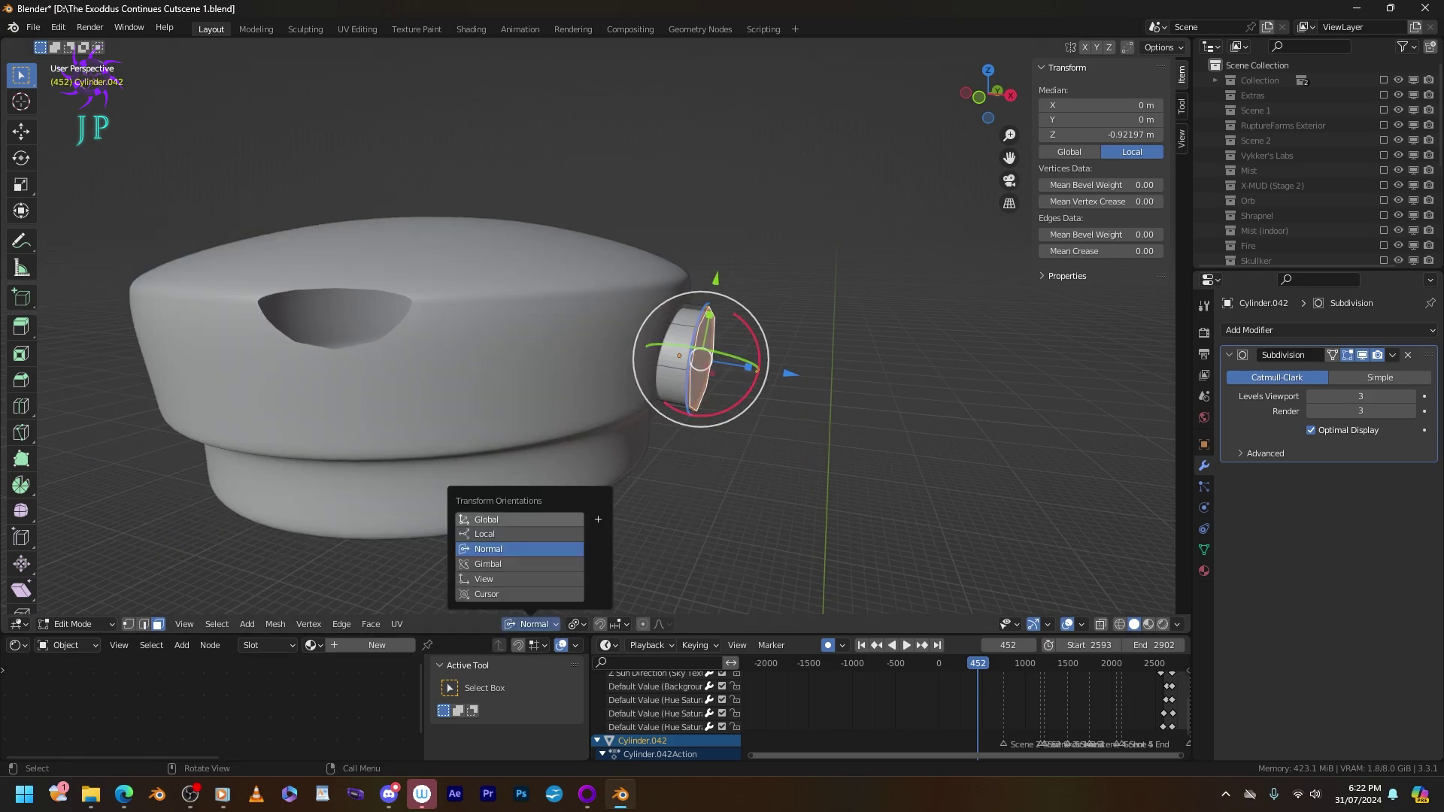
click(511, 523)
mouse_move(741, 342)
mouse_down()
mouse_move(774, 325)
mouse_move(760, 324)
mouse_up()
key(Tab)
middle_drag(760, 323, 421, 391)
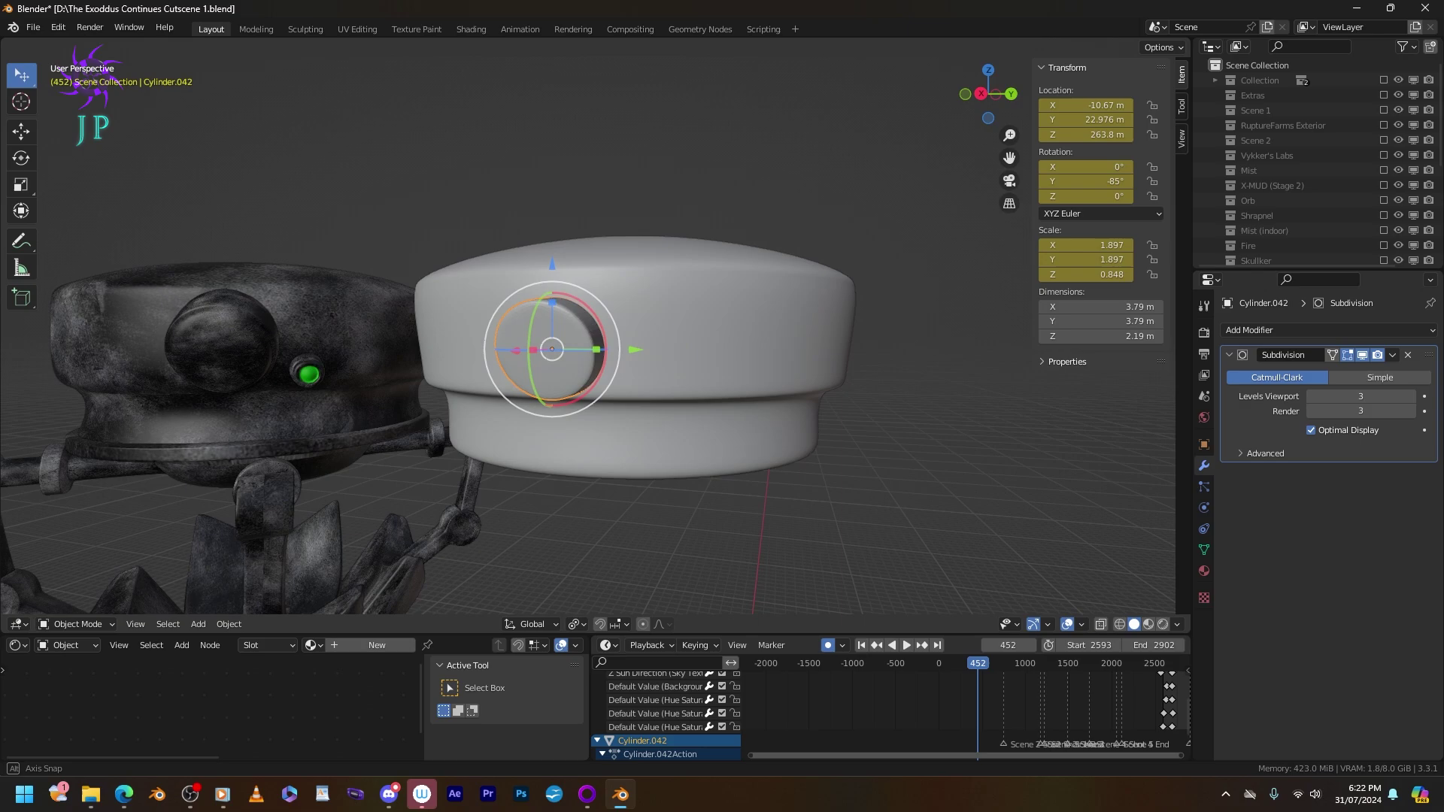
Scale the disc up to 2.213 × 2.213 × 0.989 and raise it to Z 264.25 m.
key(s)
click(331, 406)
drag(548, 263, 549, 236)
middle_drag(548, 237, 576, 252)
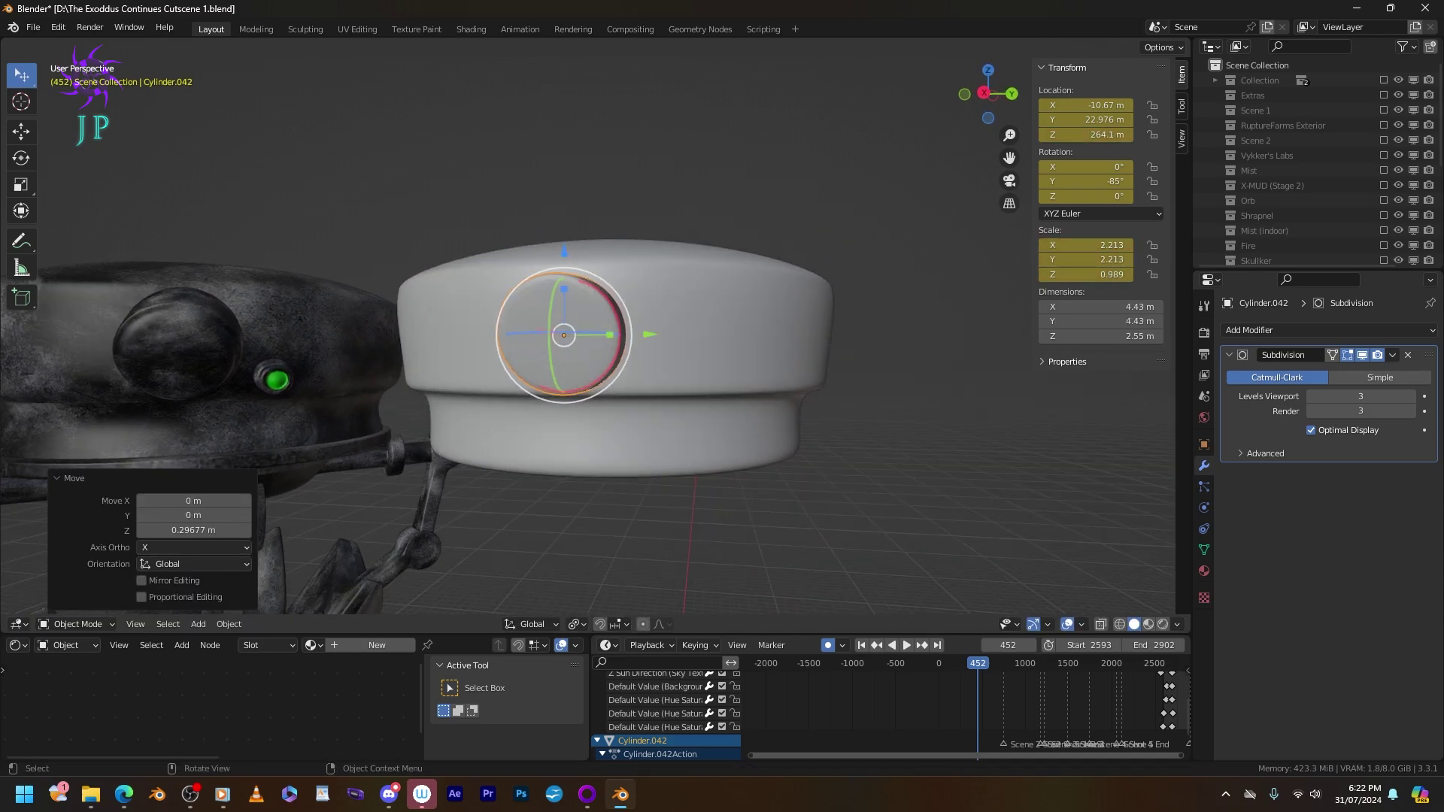
drag(576, 251, 589, 248)
Extrude the disc's outer face inward to a scale of 0.856, and extrude that face slightly outward from the head.
scroll(587, 331, up, 2)
key(Tab)
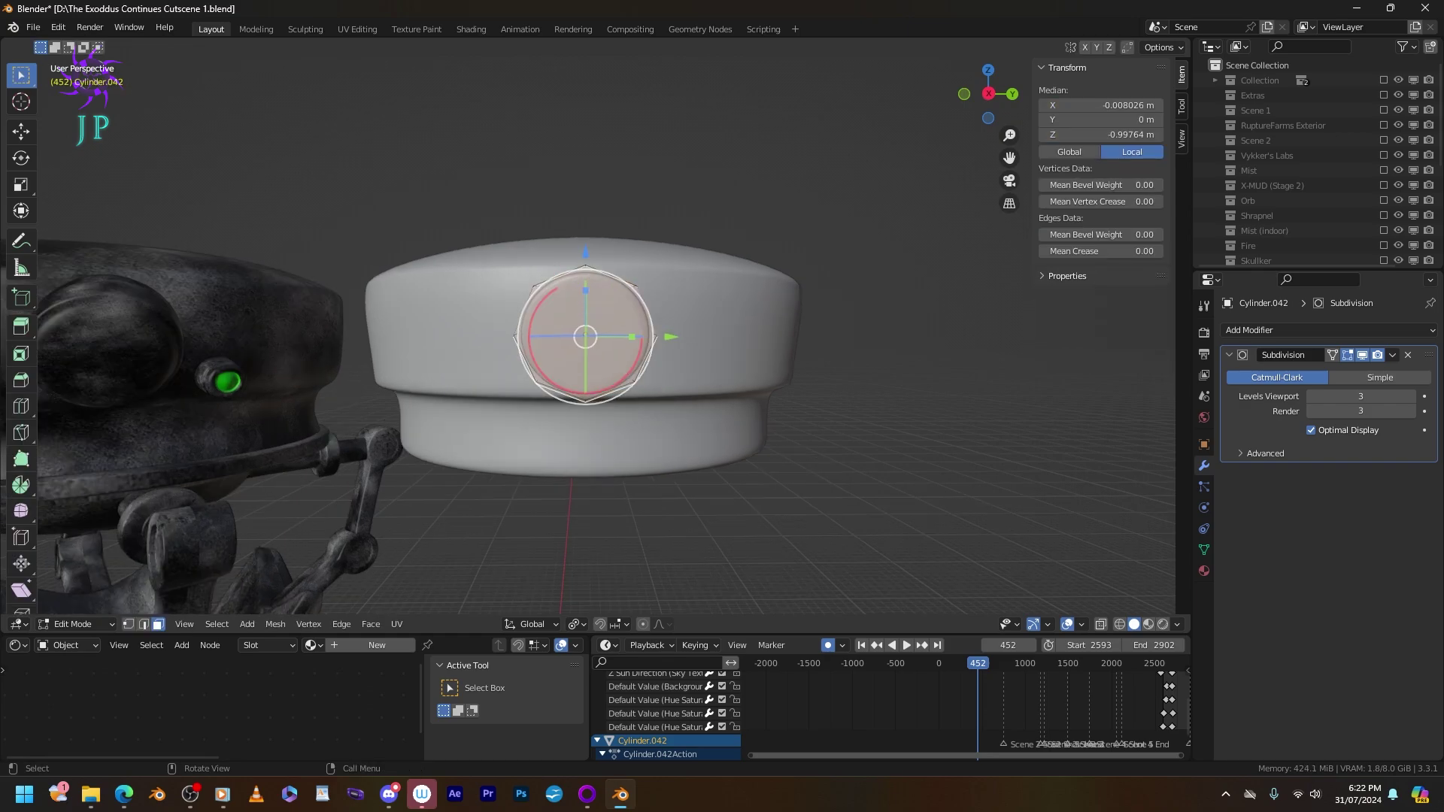
middle_drag(586, 331, 602, 335)
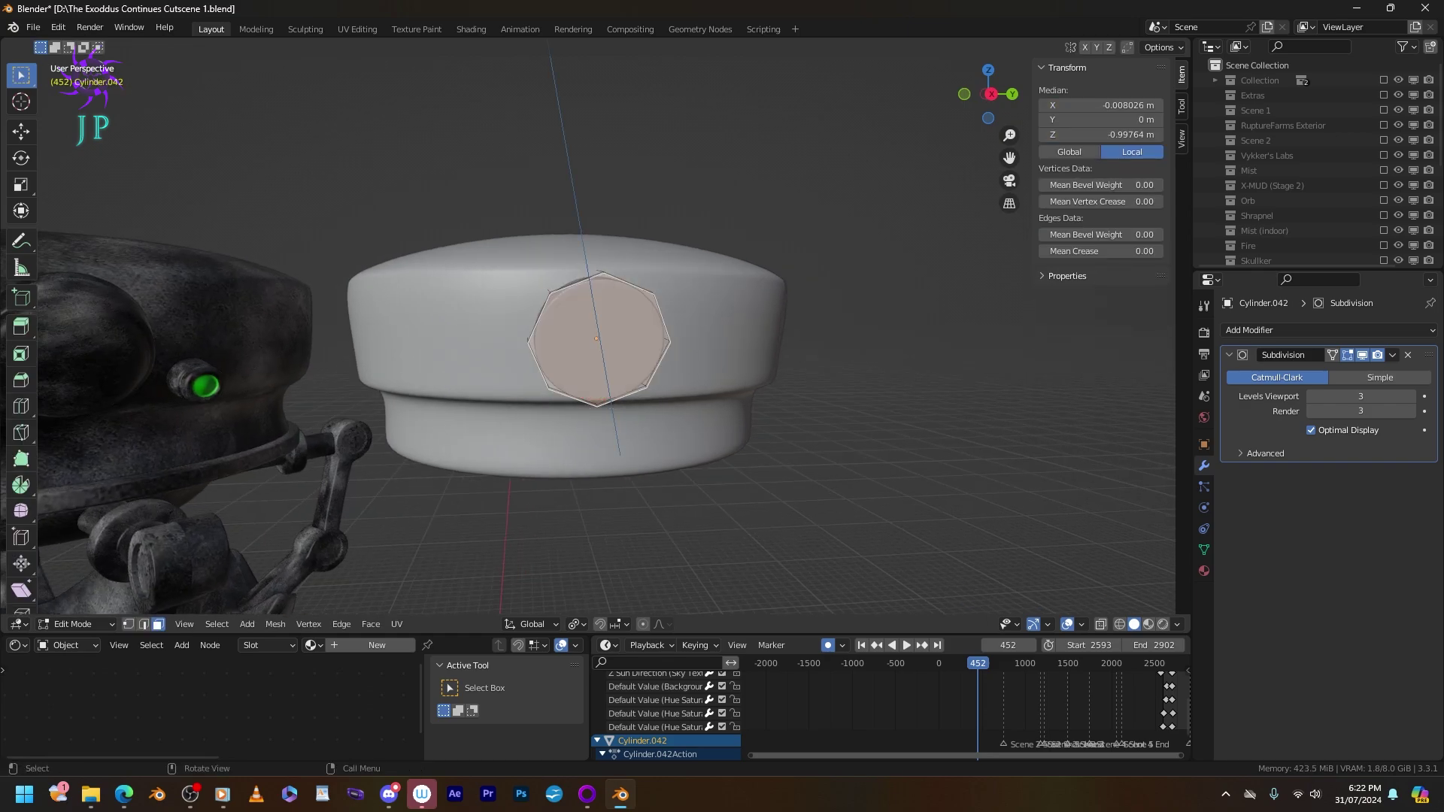
key(e)
key(s)
click(541, 284)
key(e)
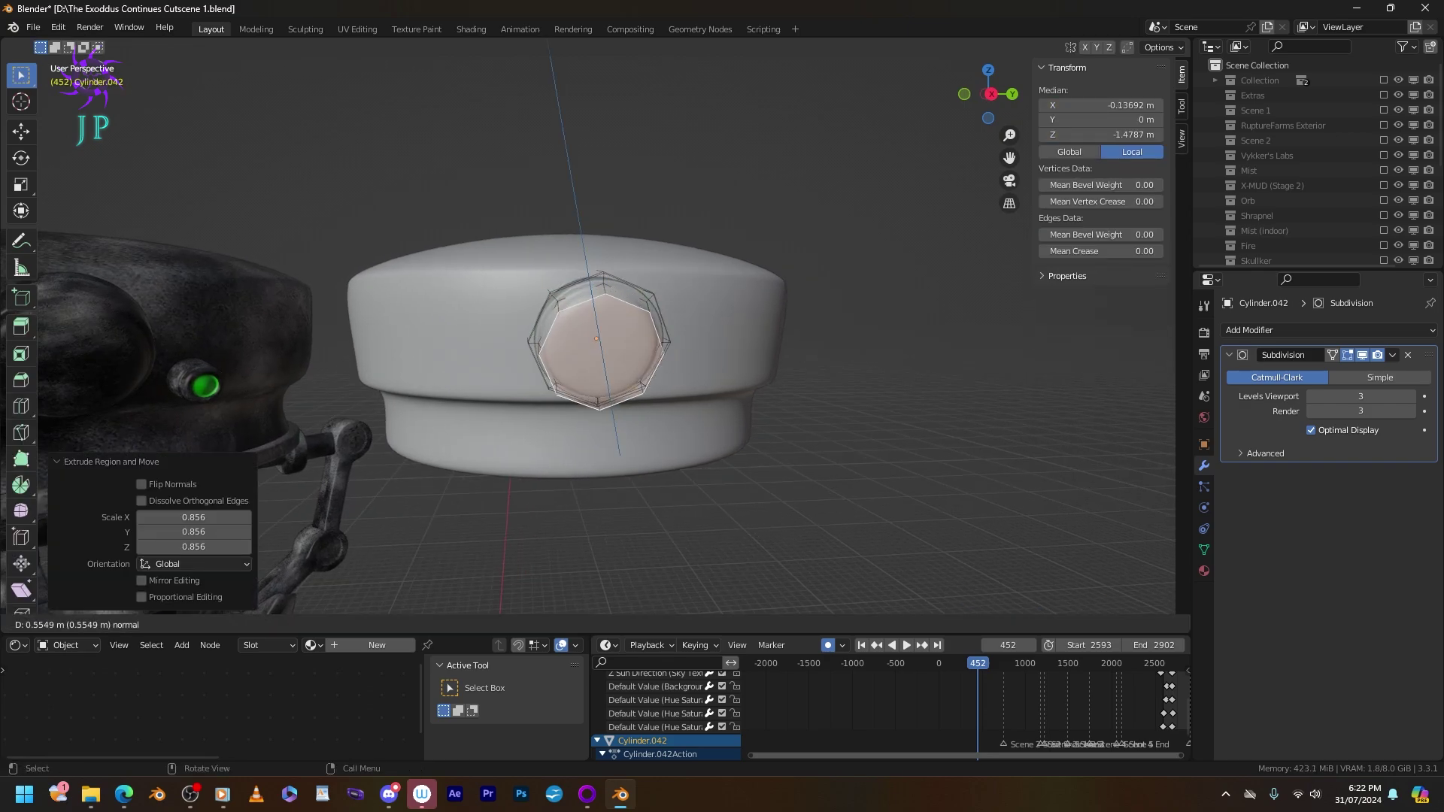
key(Return)
Extrude the lens's front face inward to a scale of 0.340 and pull the new centre face slightly outward.
middle_drag(602, 338, 707, 331)
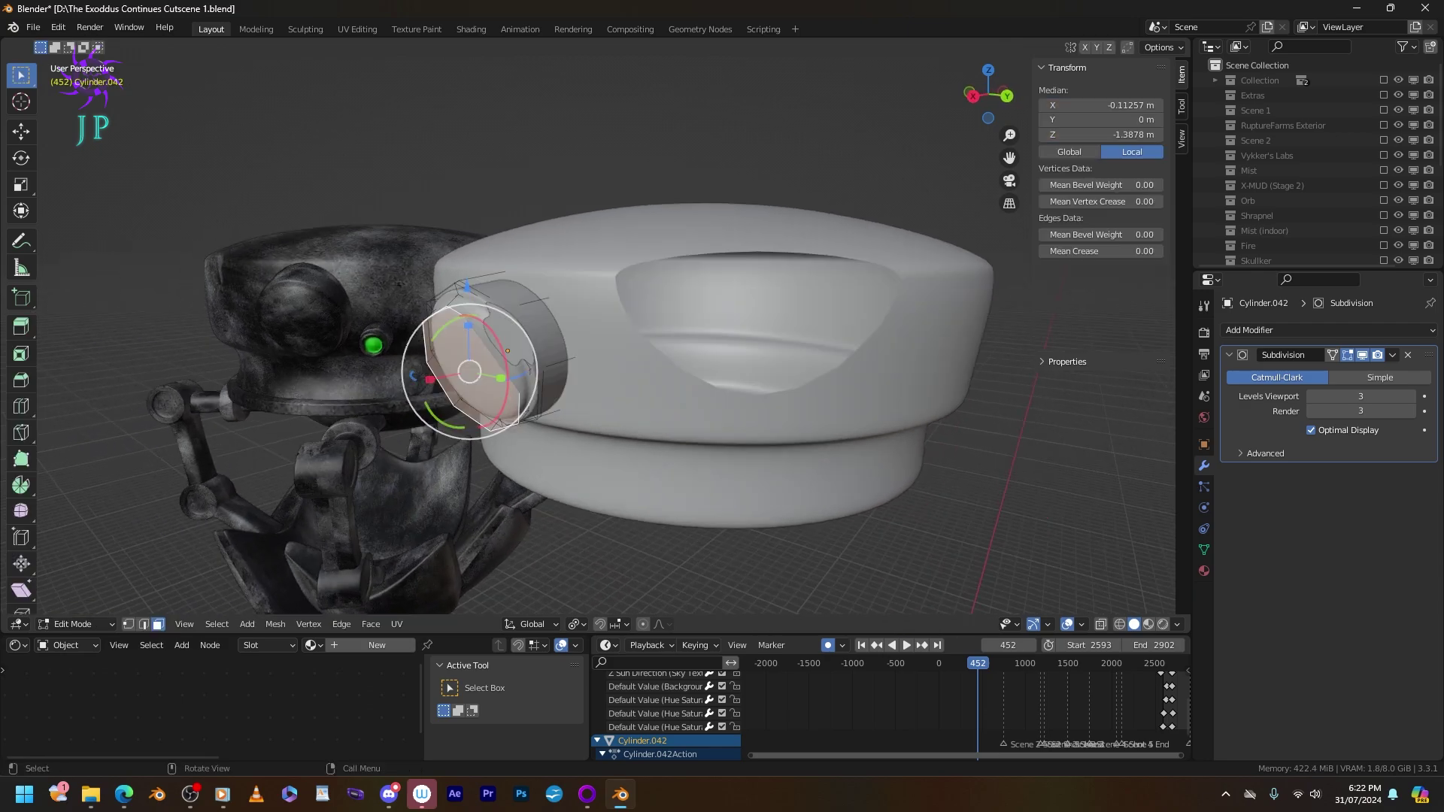
key(s)
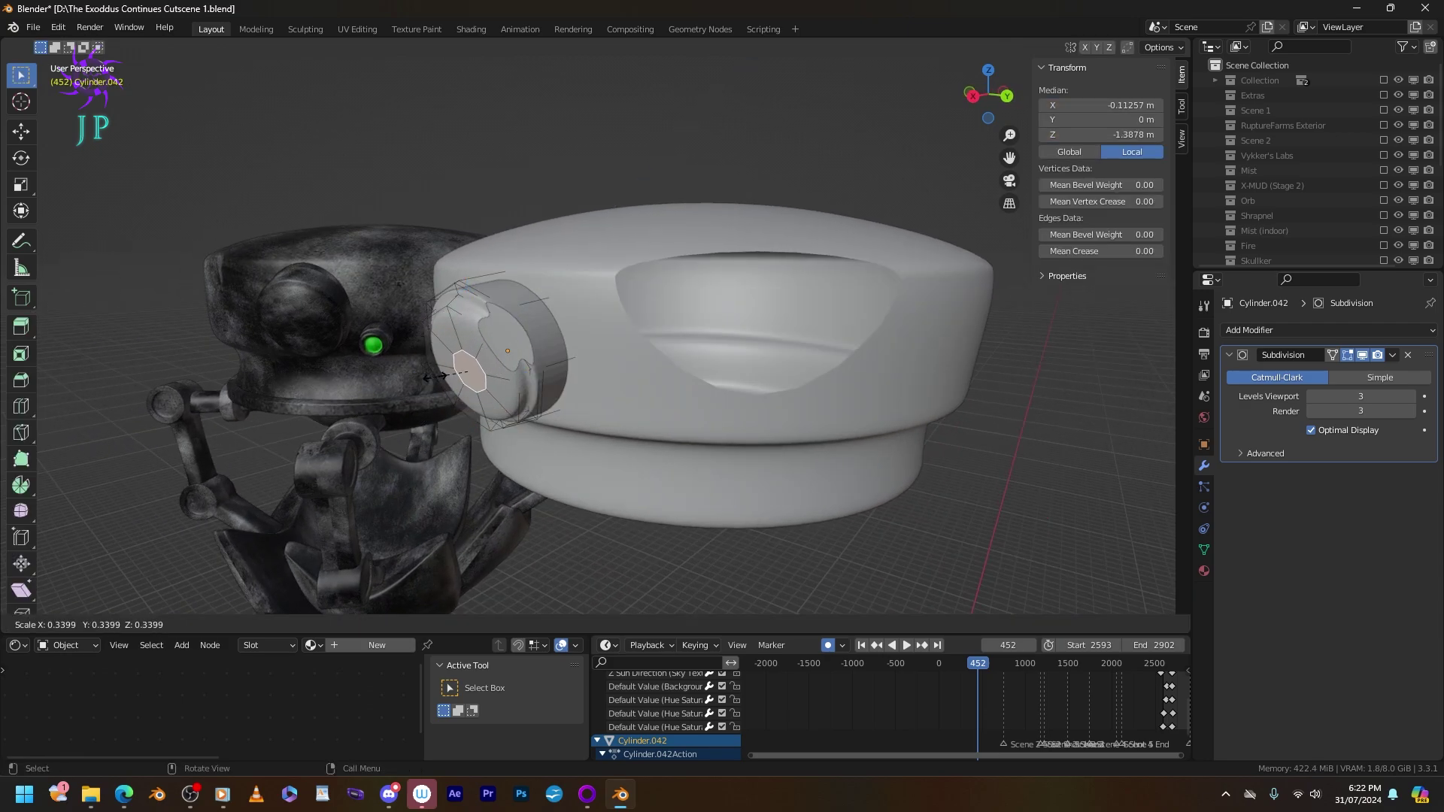
click(444, 376)
middle_drag(444, 377, 512, 368)
key(g)
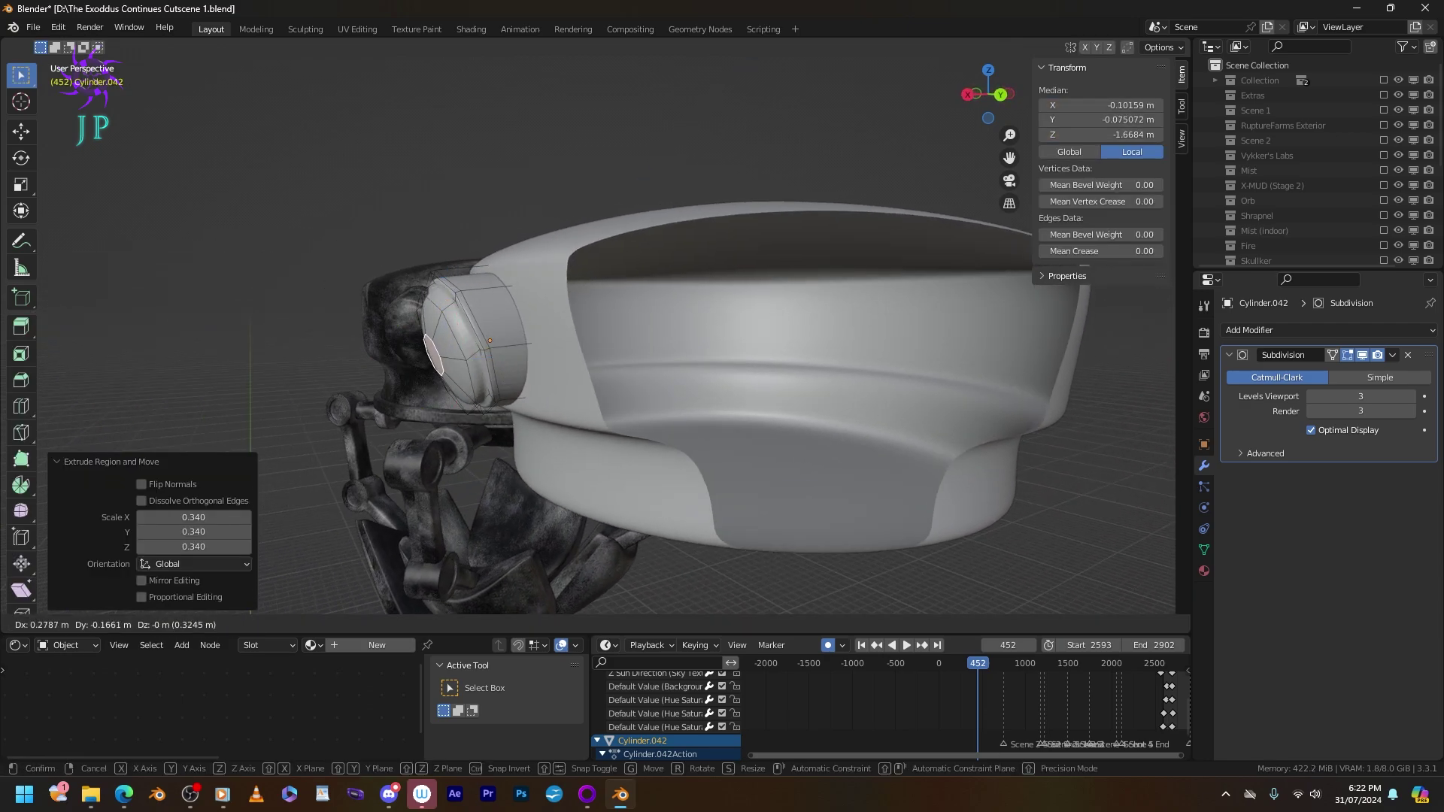
key(Return)
key(Tab)
Push the lens deeper into the head's wall along X, to X -11.182 m.
scroll(602, 339, down, 3)
middle_drag(602, 339, 710, 370)
scroll(587, 339, up, 2)
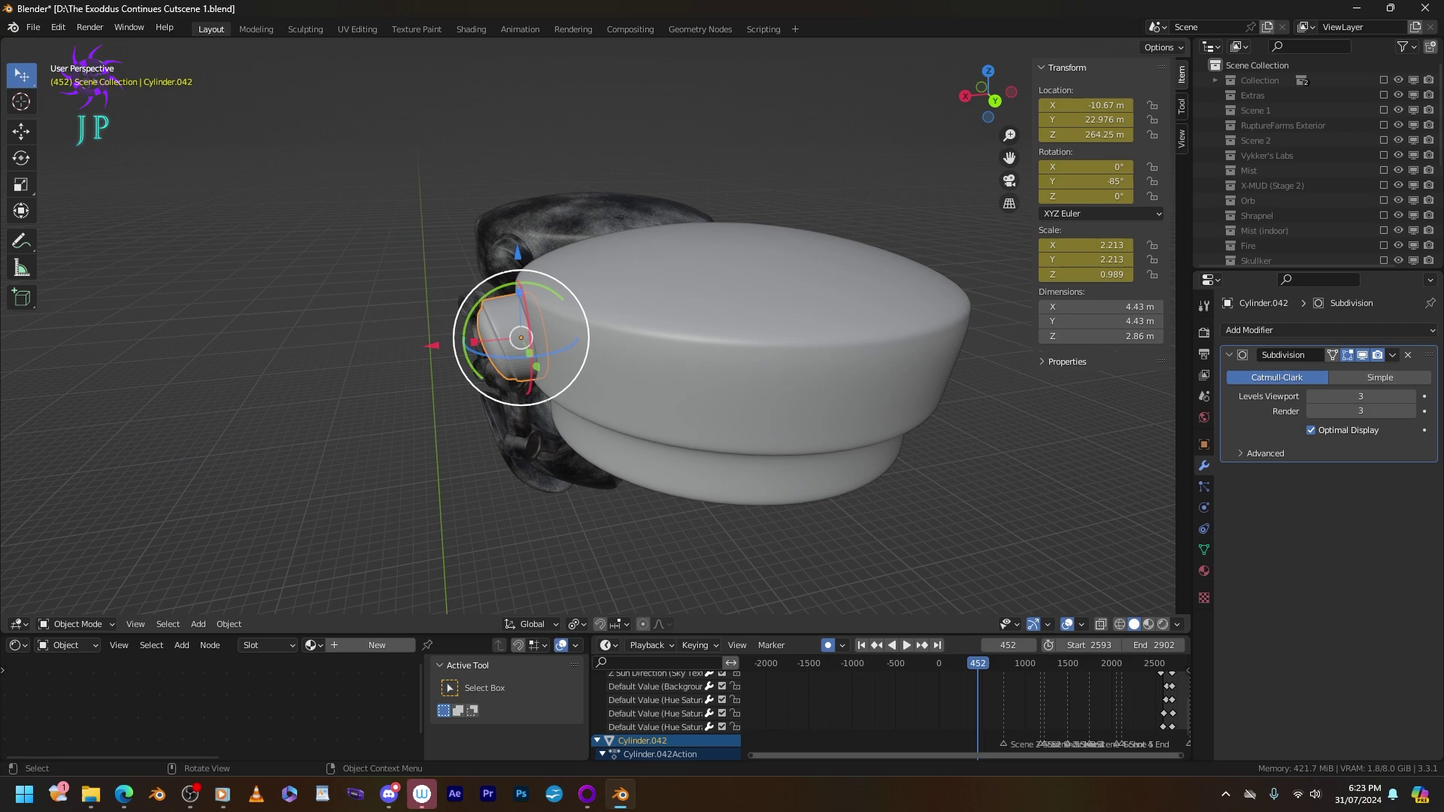
drag(433, 346, 455, 344)
middle_drag(455, 344, 527, 332)
Add an 8-vertex cylinder with radius 1 m and depth 2 m, and move it roughly up to the two heads.
click(198, 624)
mouse_move(226, 606)
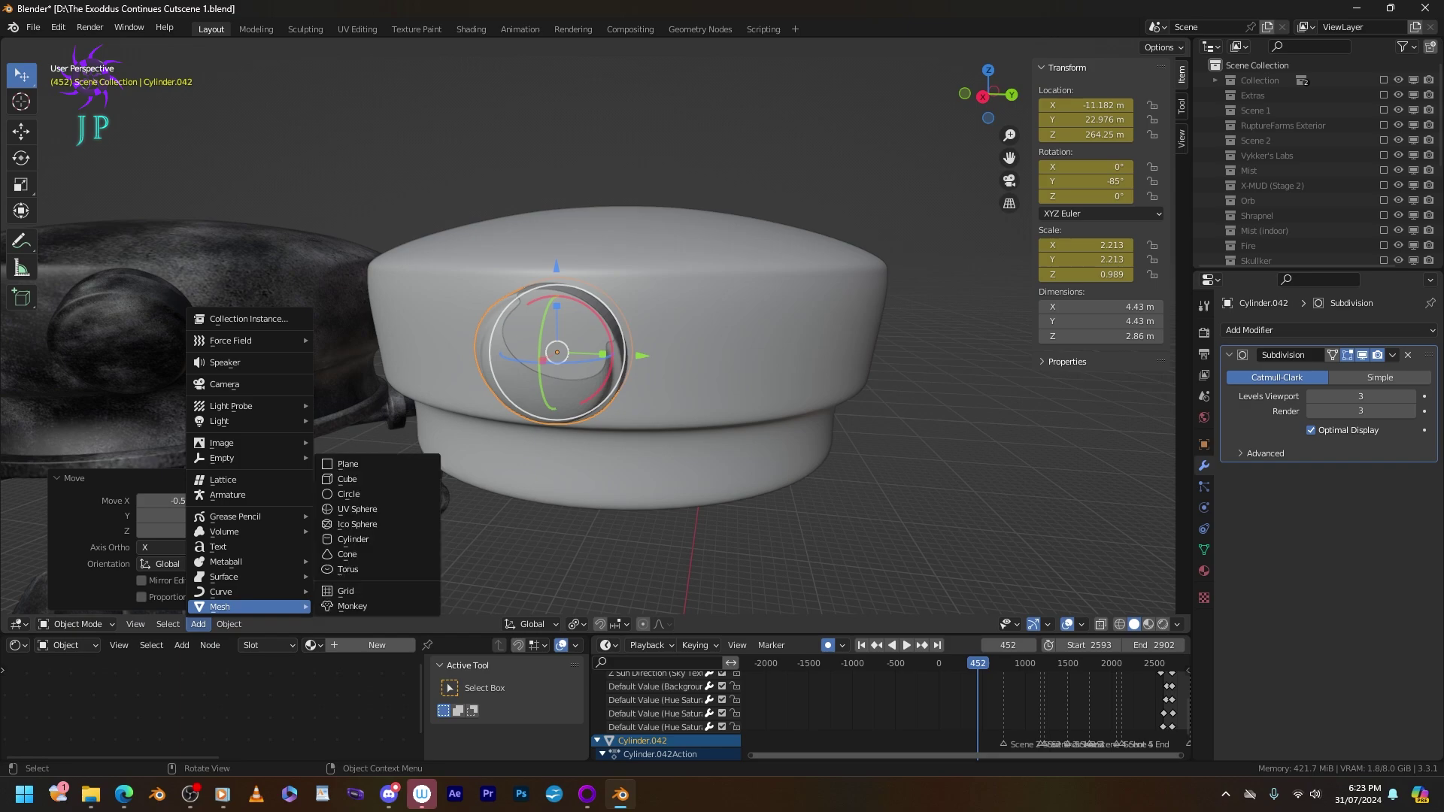
click(353, 539)
key(KP_Decimal)
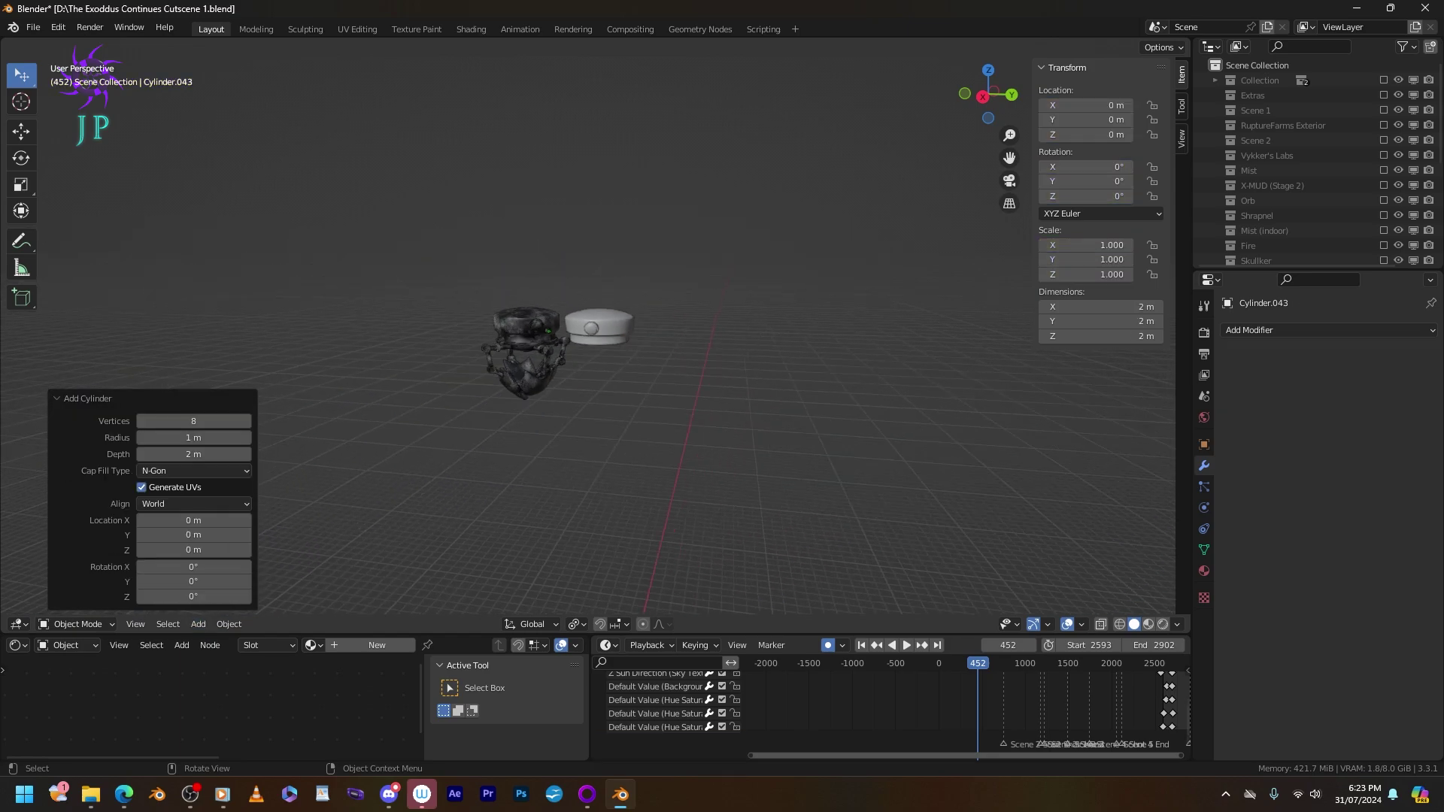
drag(575, 533, 574, 348)
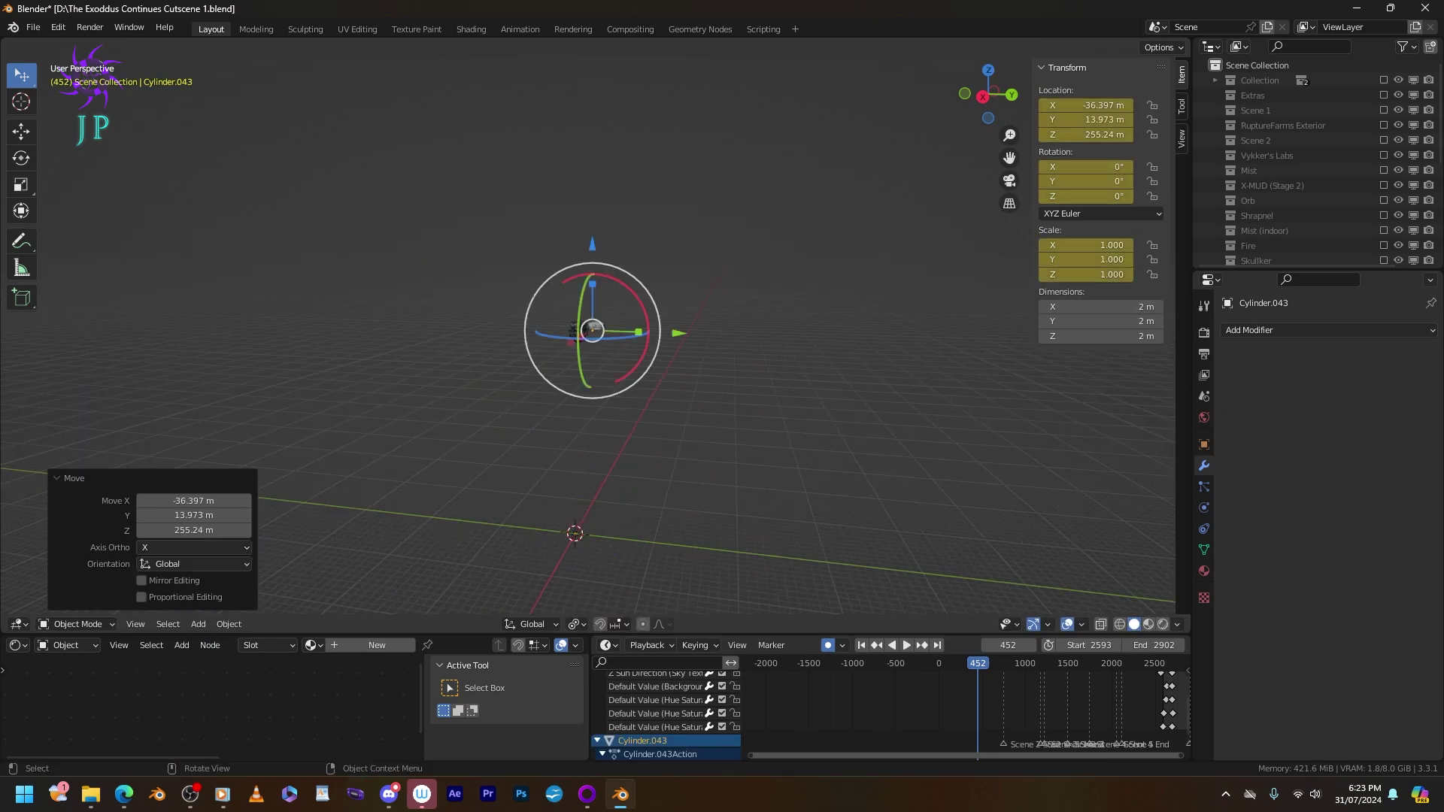
Position the second cylinder on the head's front beside the lens, at X -11.054, Y 26.492, Z 263.96 m.
middle_drag(575, 348, 526, 316)
key(g)
key(Return)
scroll(526, 316, up, 5)
key(g)
key(Return)
middle_drag(661, 332, 572, 334)
key(g)
key(Return)
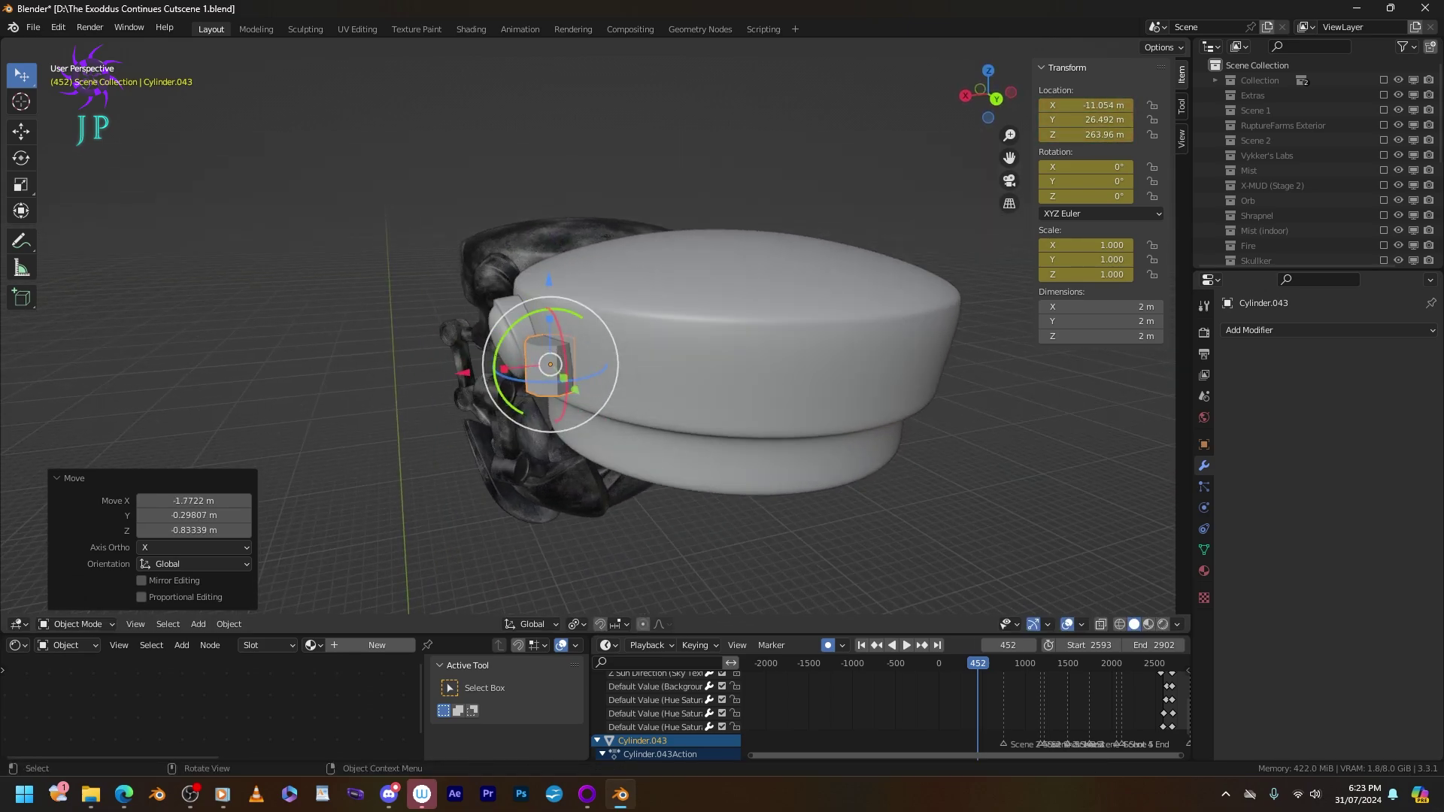
Rotate the second cylinder -85° about Y and scale it down to 0.627.
key(r)
key(y)
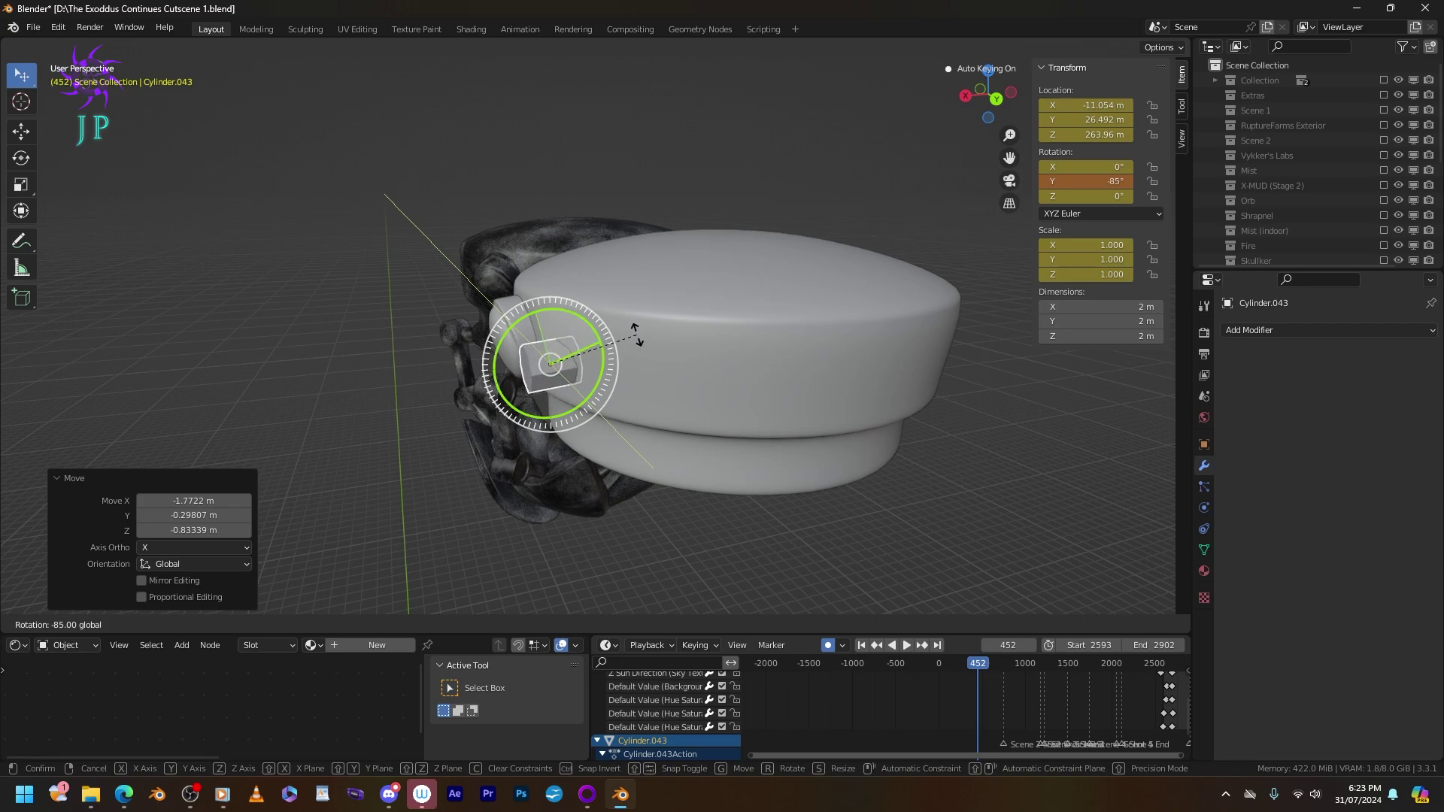
key(Return)
middle_drag(635, 334, 587, 339)
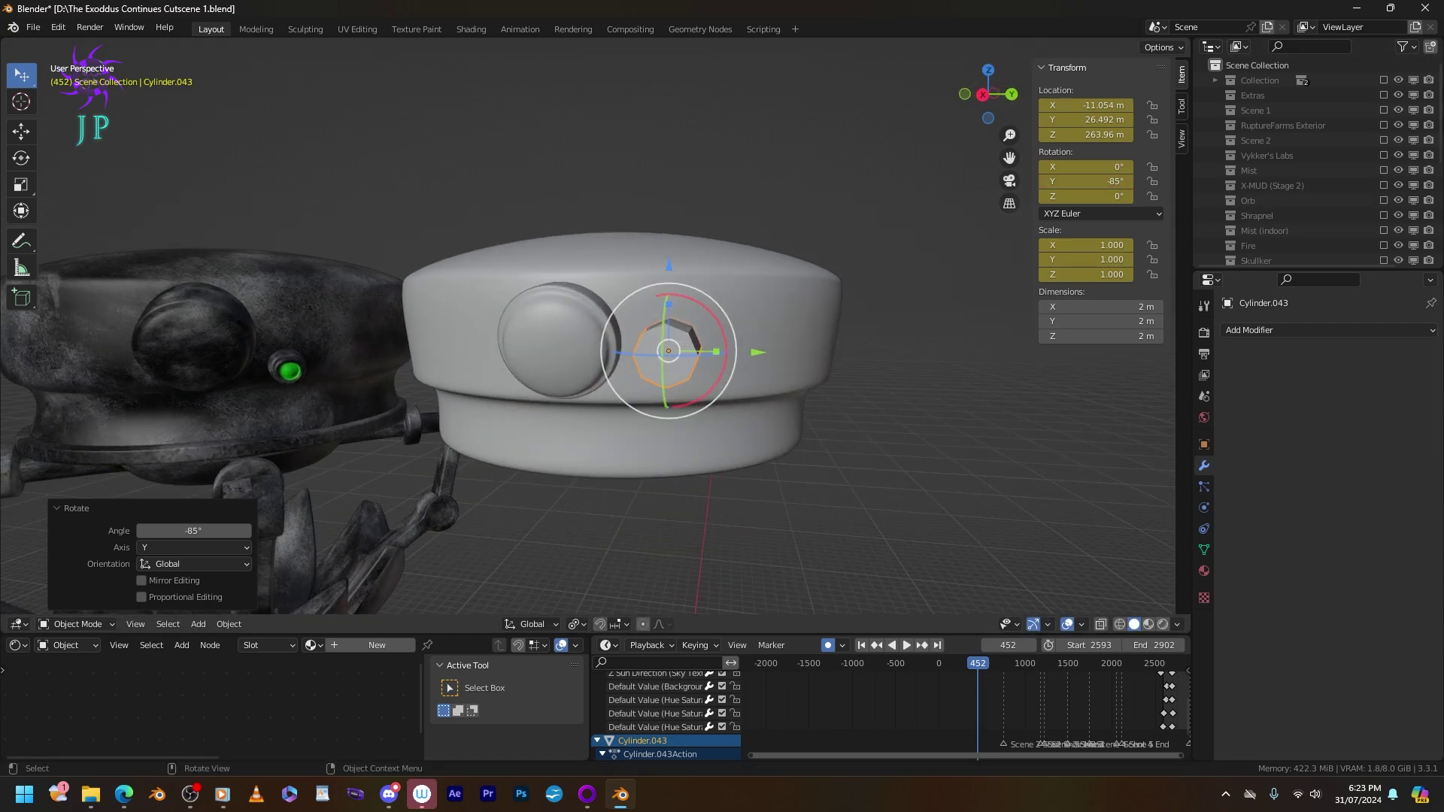
scroll(586, 339, up, 3)
scroll(587, 339, down, 3)
key(s)
key(Return)
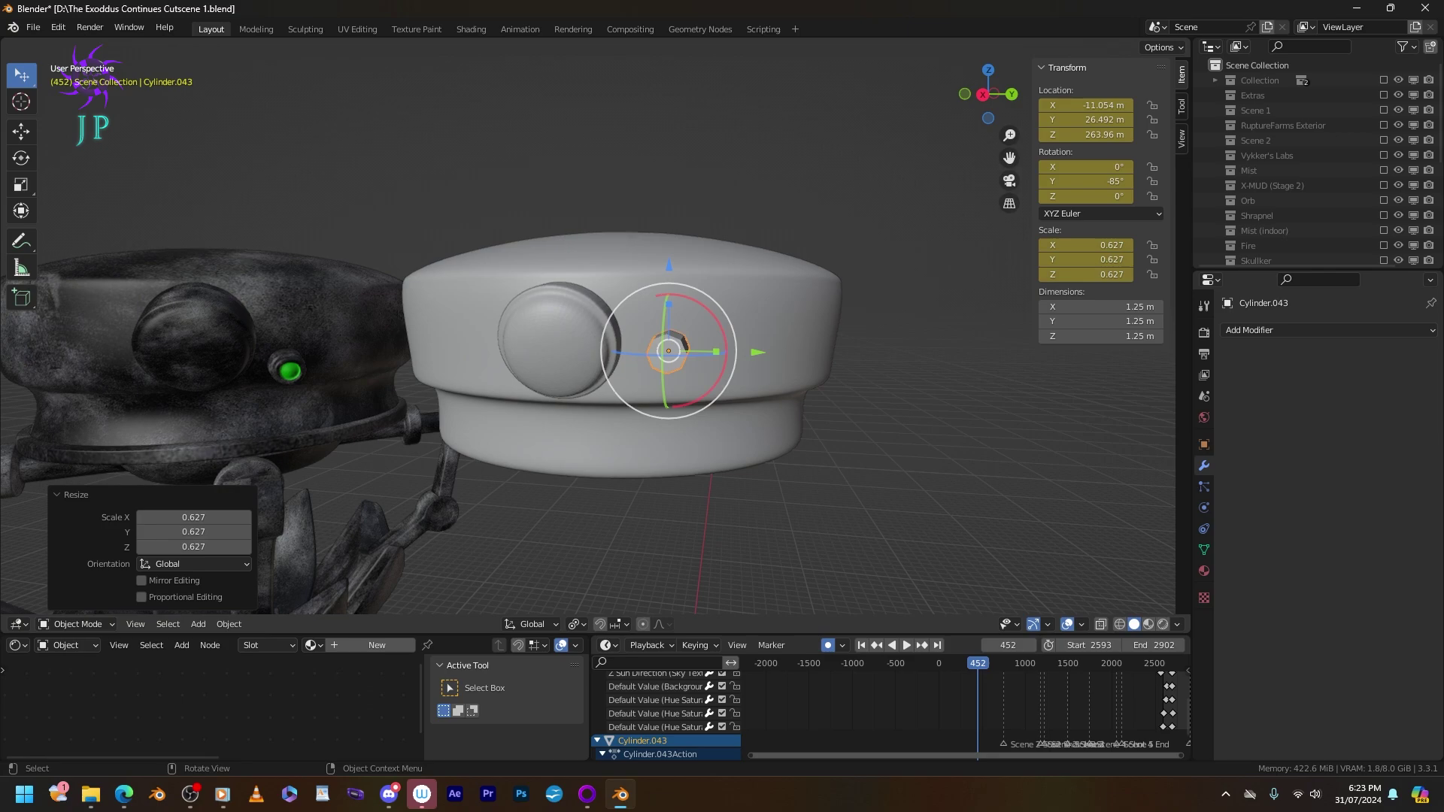
Rotate the second cylinder 15° about Z and lower it to Z 263.03 m.
middle_drag(586, 338, 549, 343)
text(rz15)
key(Return)
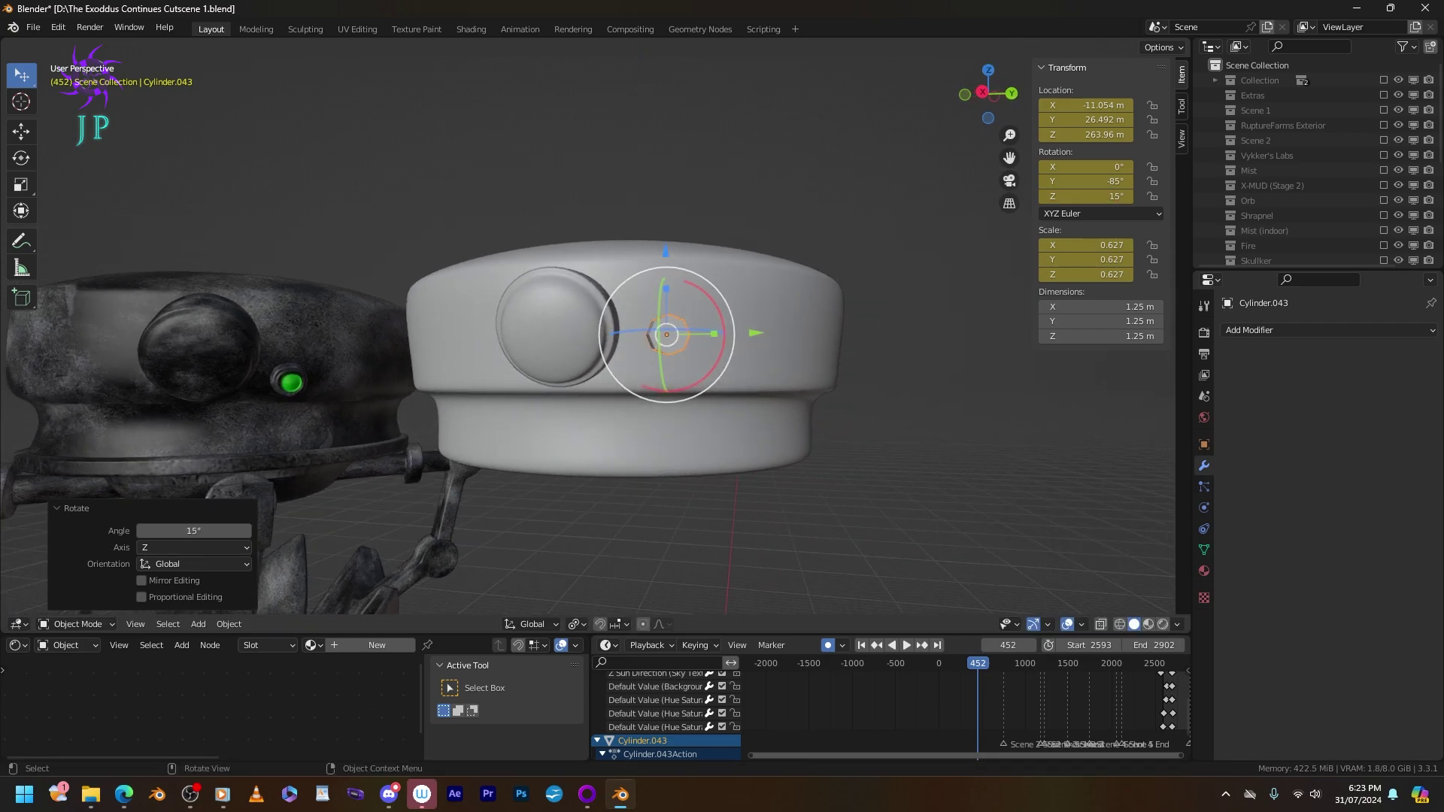
key(g)
key(z)
key(Return)
Copy the lens's Subdivision modifier to the second cylinder.
middle_drag(666, 363, 695, 392)
click(716, 409)
shift+click(692, 392)
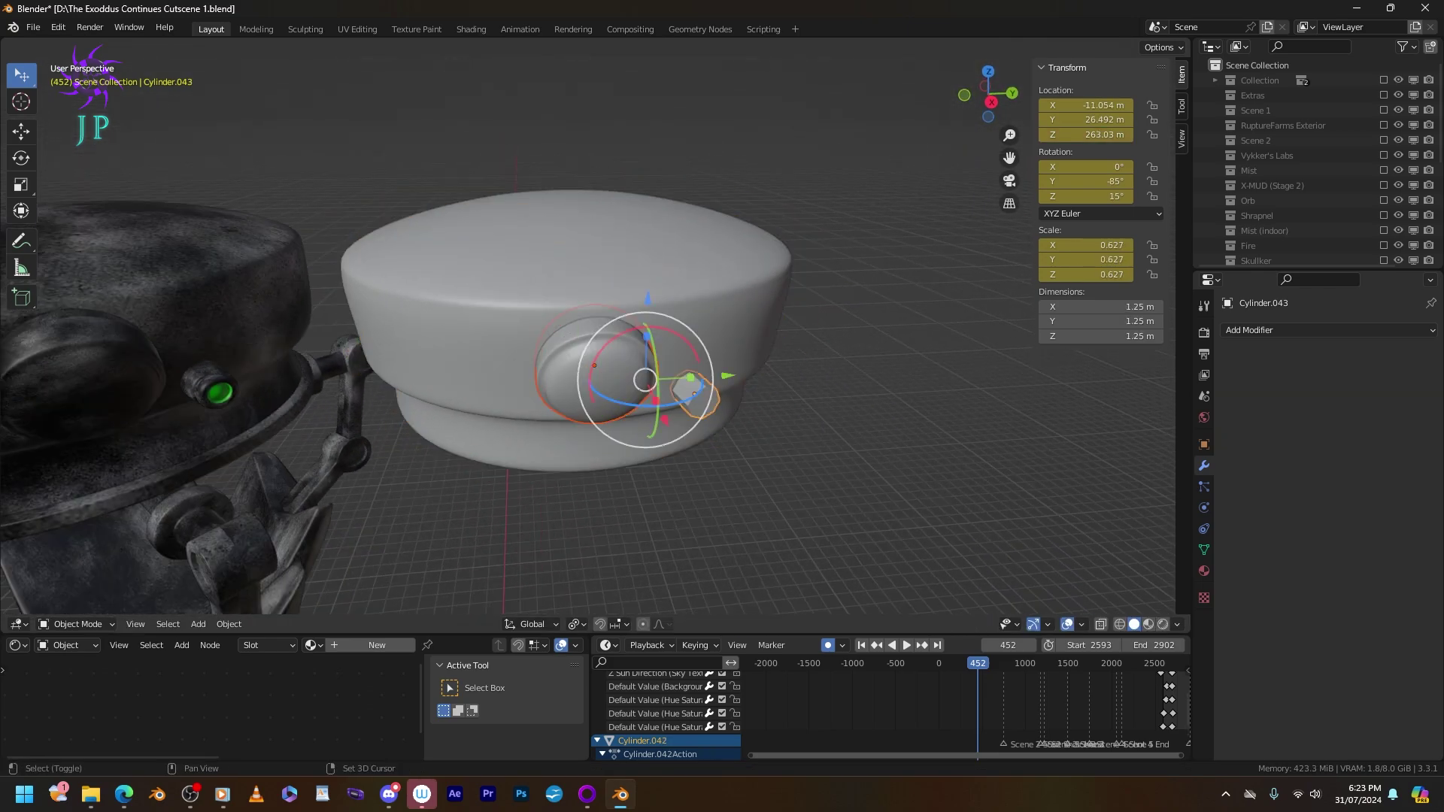
shift+click(696, 402)
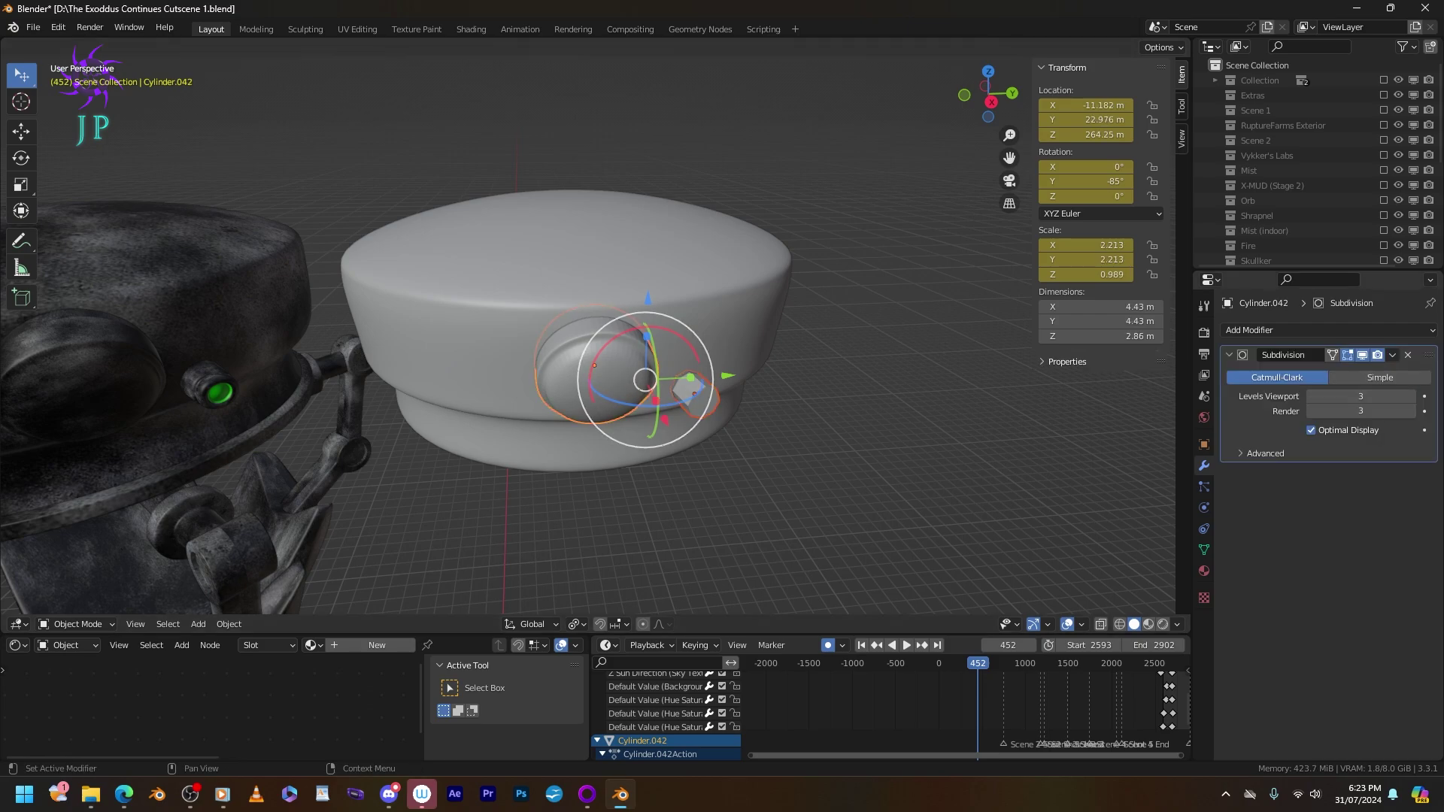
scroll(696, 403, up, 1)
Add a loop cut to the second cylinder, sliding it by about -0.889 towards its inner end.
key(Tab)
key(g)
key(g)
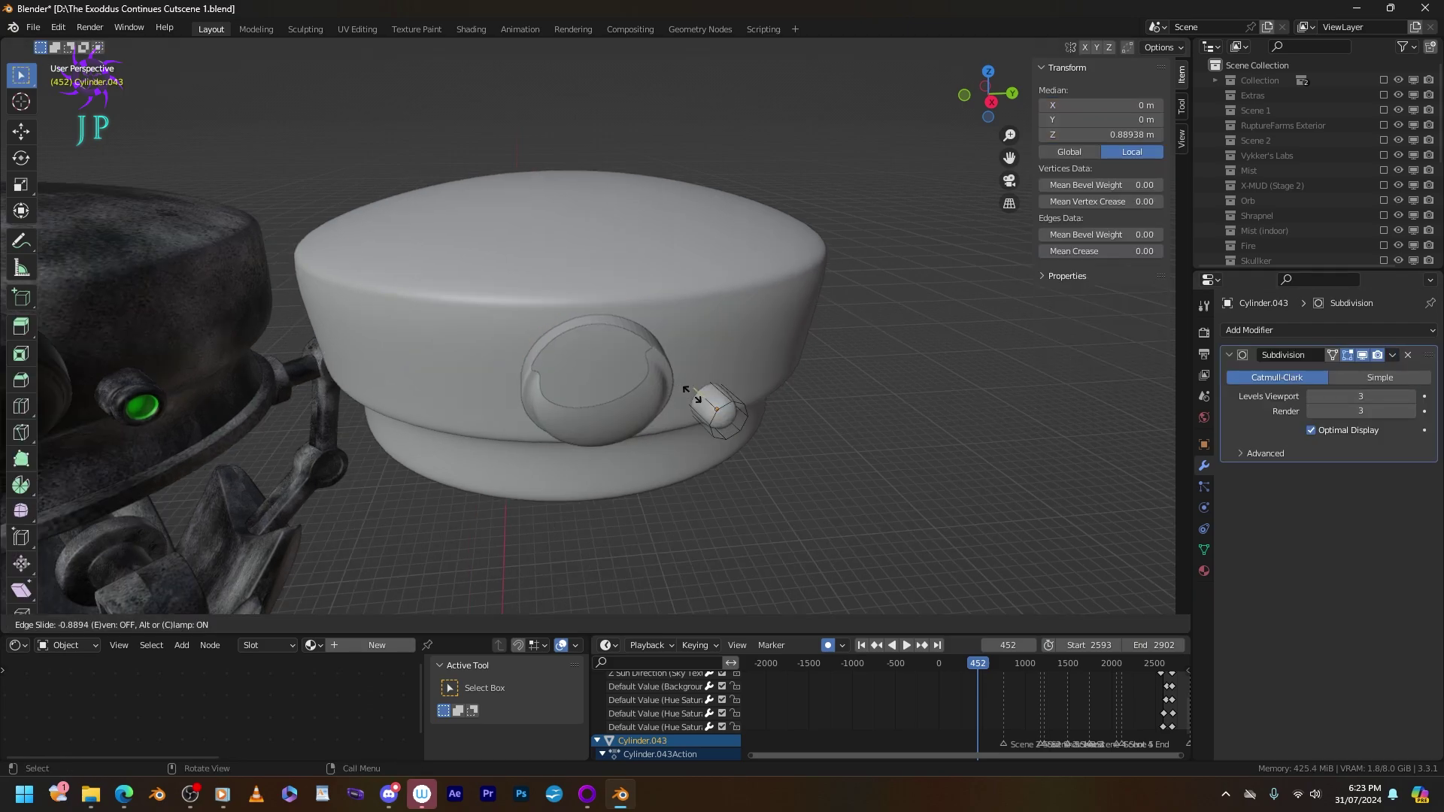
click(692, 391)
Inset the side light's outer end face at a scale of 0.86 and extrude it outward about 0.673 m.
key(3)
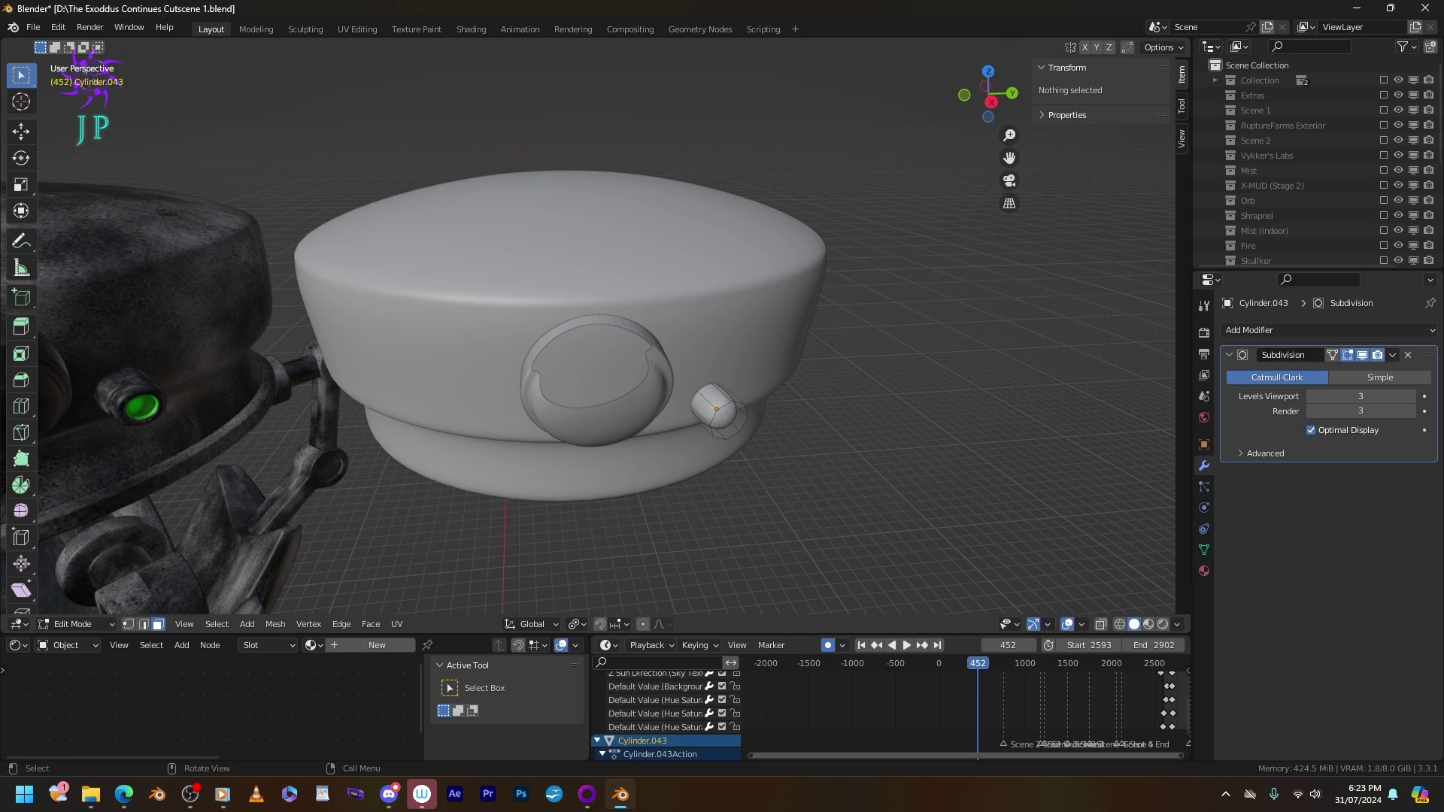
click(710, 406)
middle_drag(710, 406, 647, 412)
key(s)
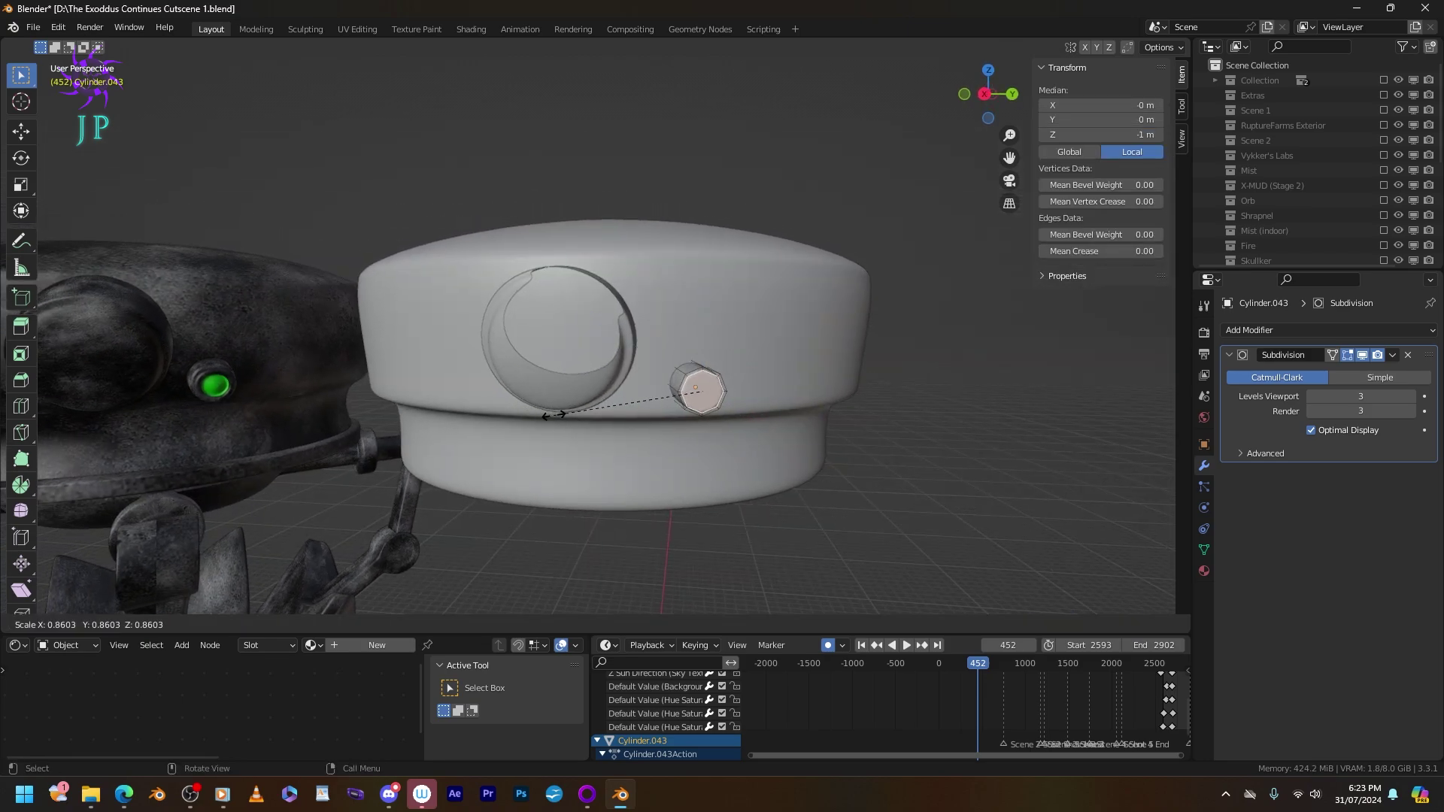
click(554, 415)
middle_drag(554, 415, 602, 410)
key(e)
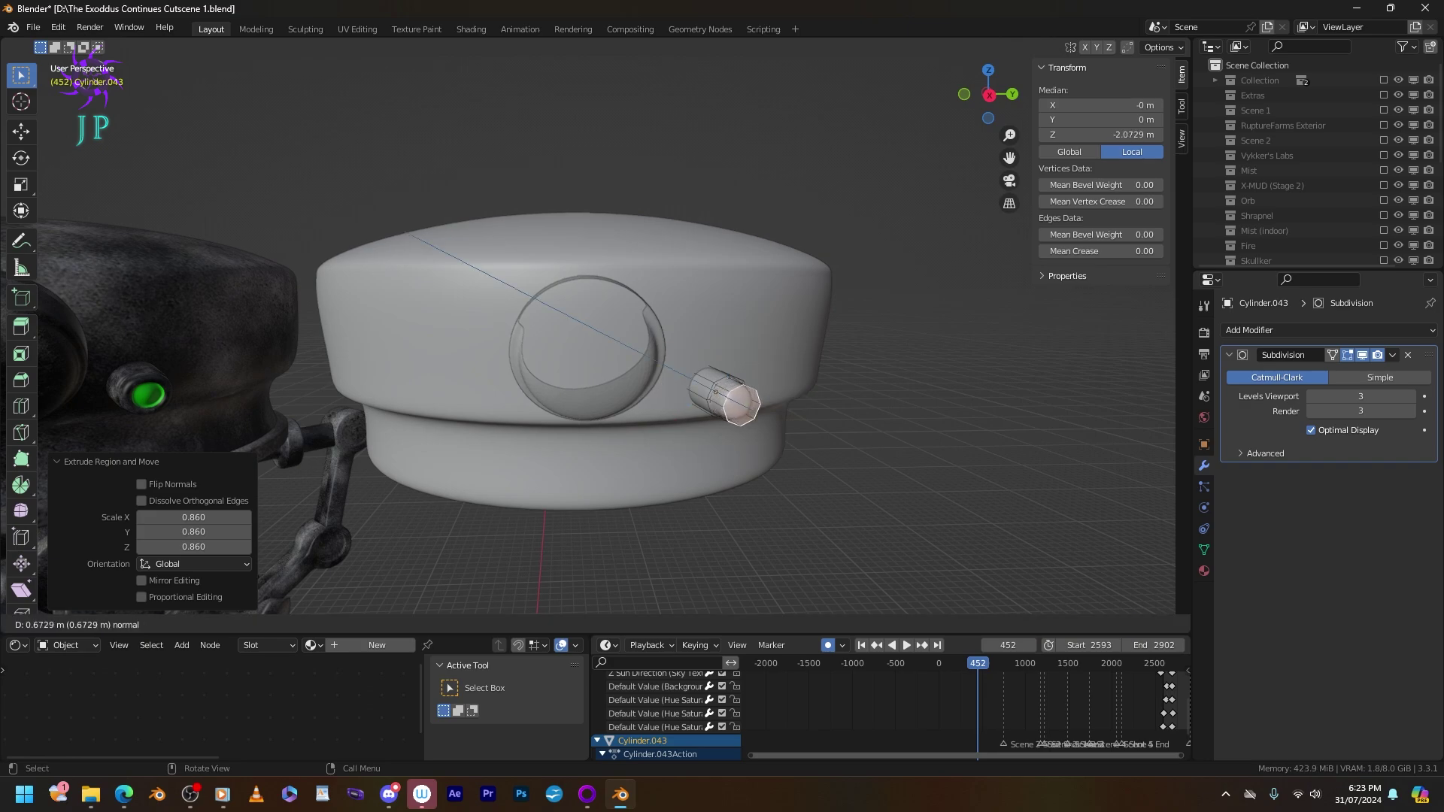
key(Return)
Inset the side light's new end face at a scale of 0.857, then extrude it again and scale it to 0.824.
key(s)
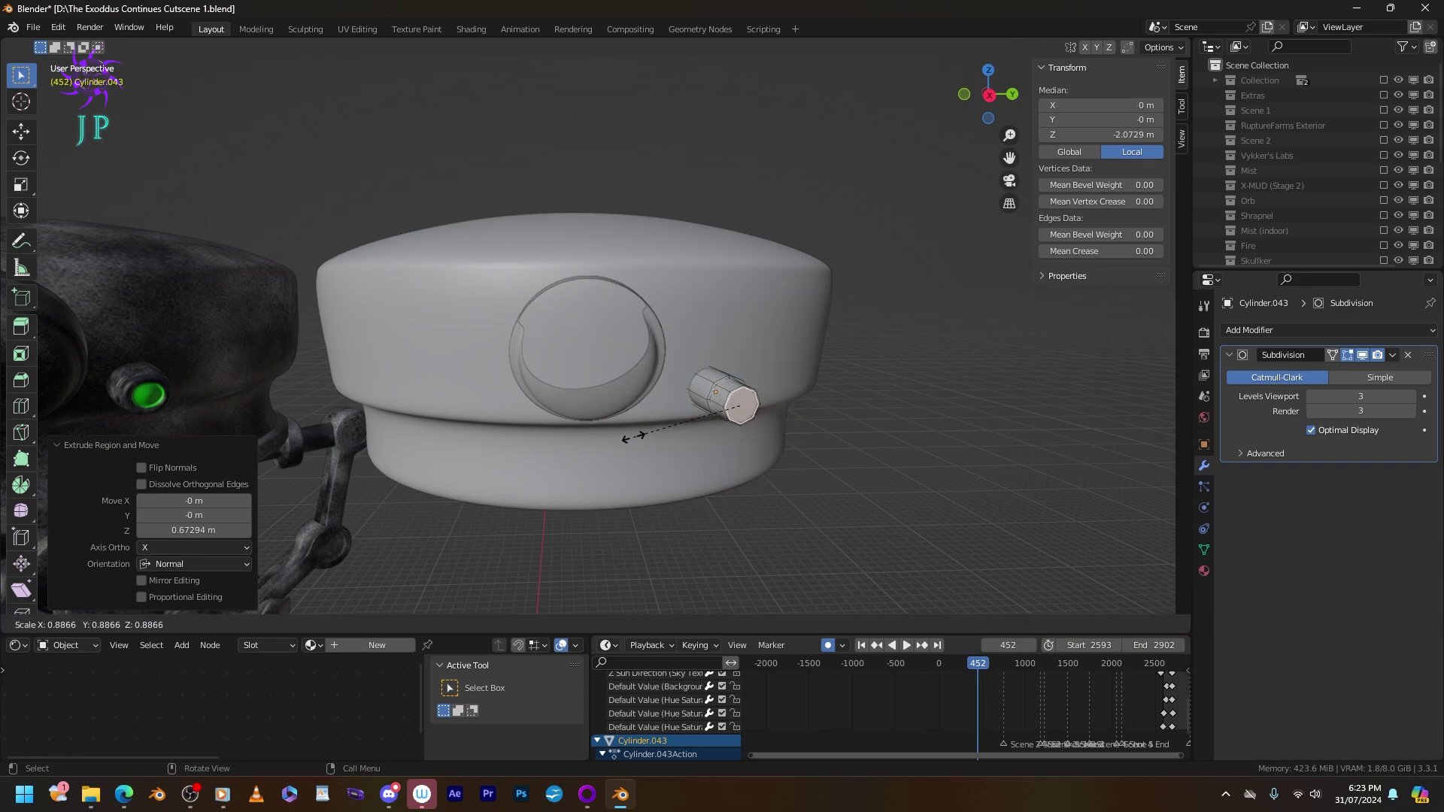
click(624, 437)
middle_drag(624, 438, 594, 436)
key(e)
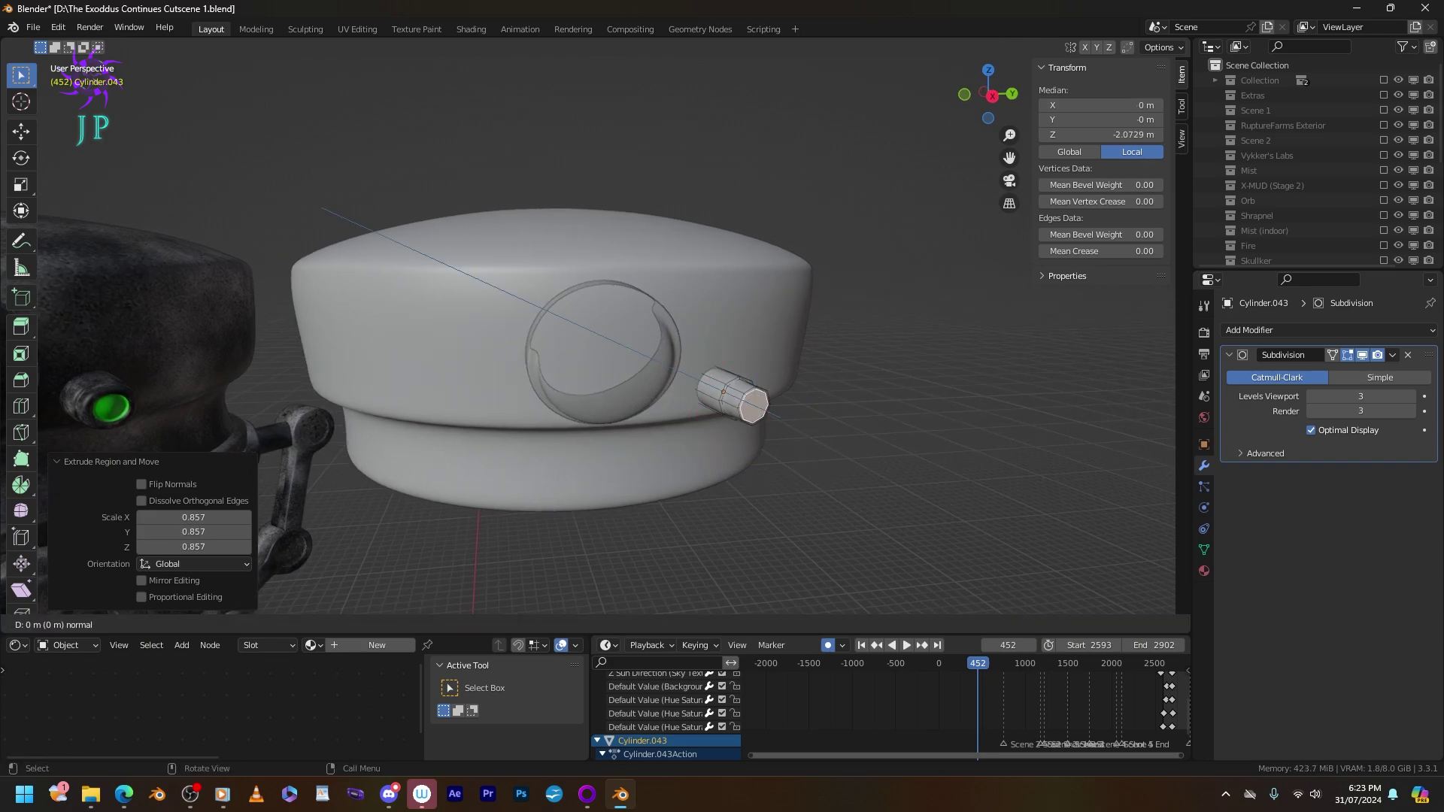
click(643, 438)
key(s)
click(662, 435)
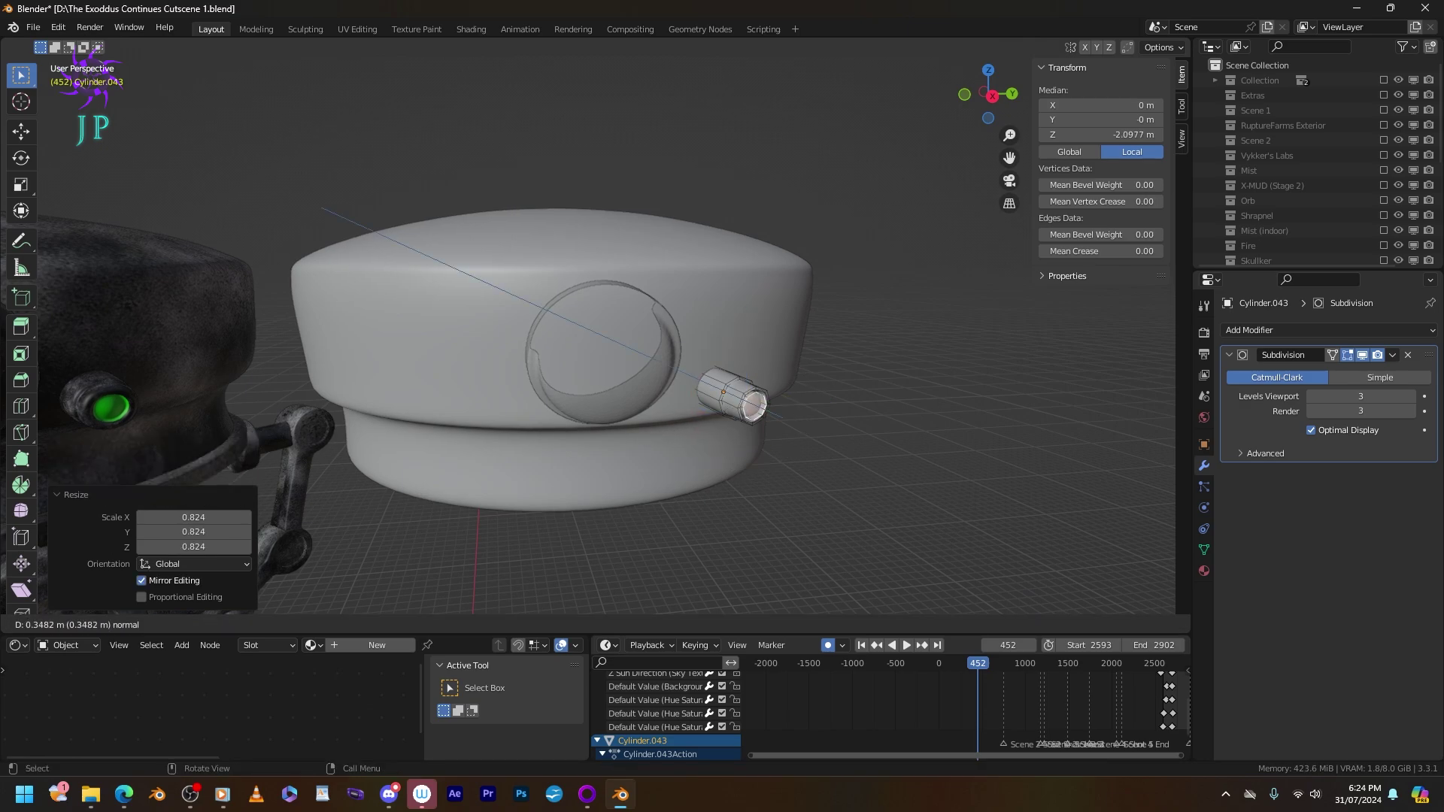
Apply smooth shading to the side light and check its recessed end face.
key(Tab)
middle_drag(662, 435, 647, 380)
right_click(647, 391)
click(647, 391)
key(Tab)
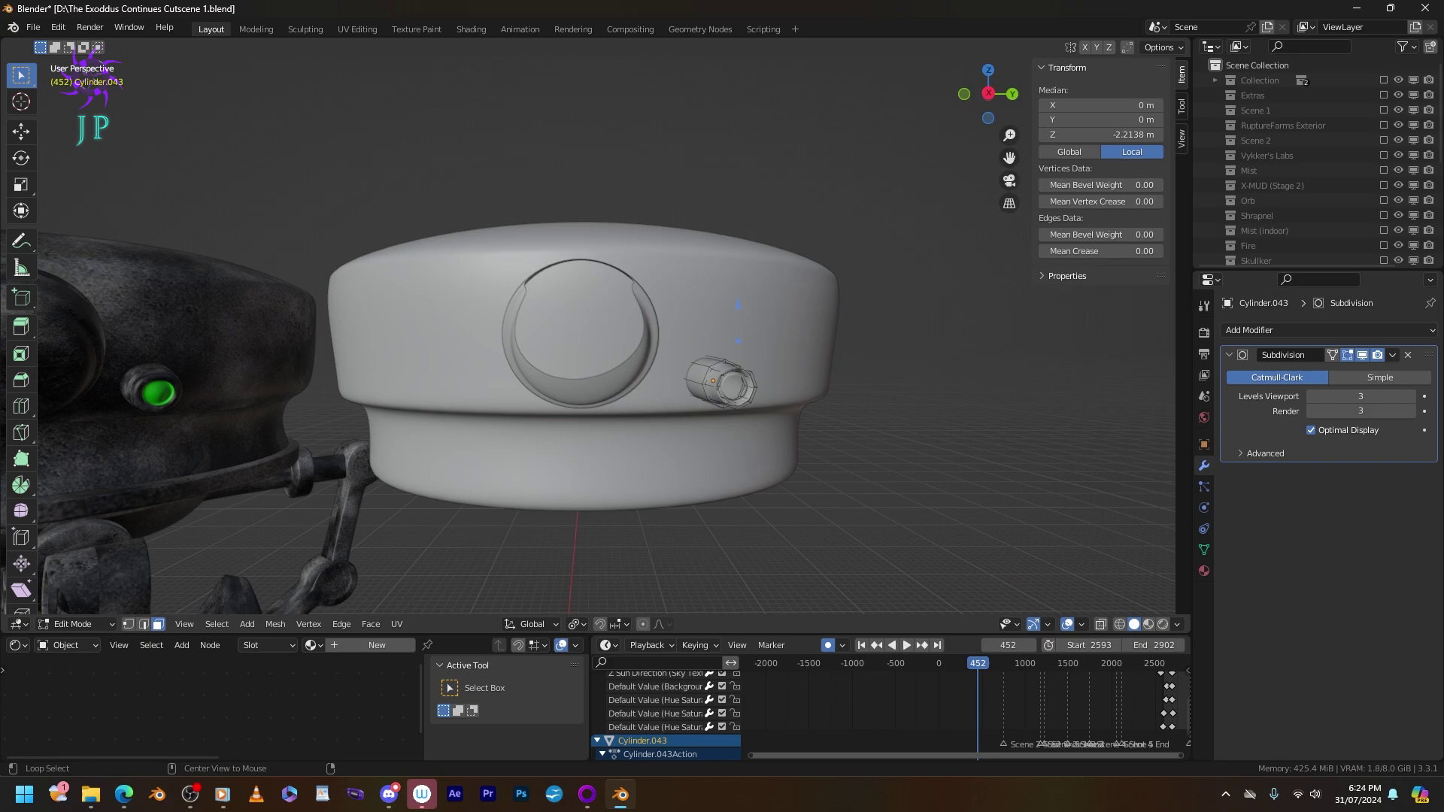
scroll(537, 431, down, 3)
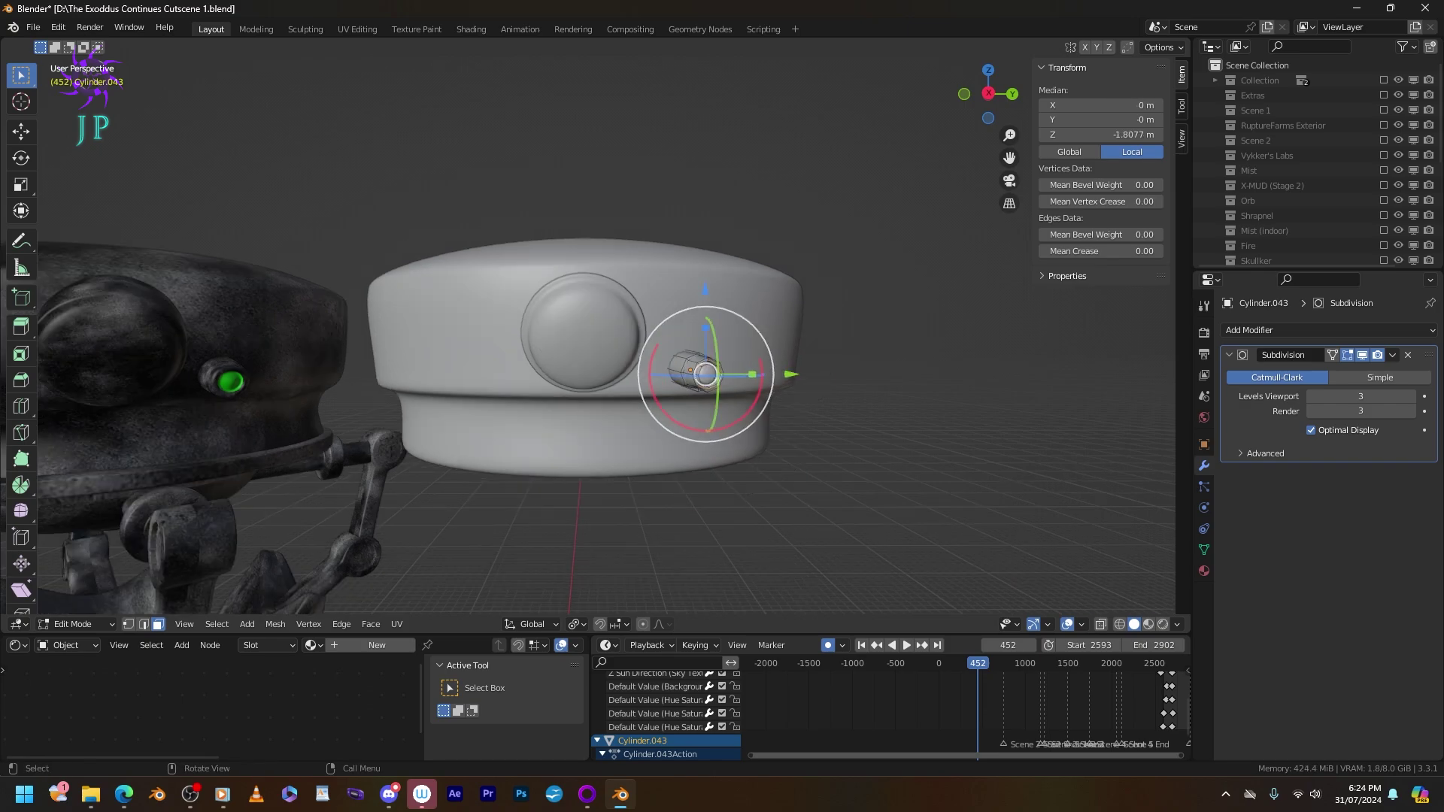
key(Tab)
Move the side light about 0.448 m along its local Z axis into the head and scale it up by 1.196.
middle_drag(537, 431, 647, 451)
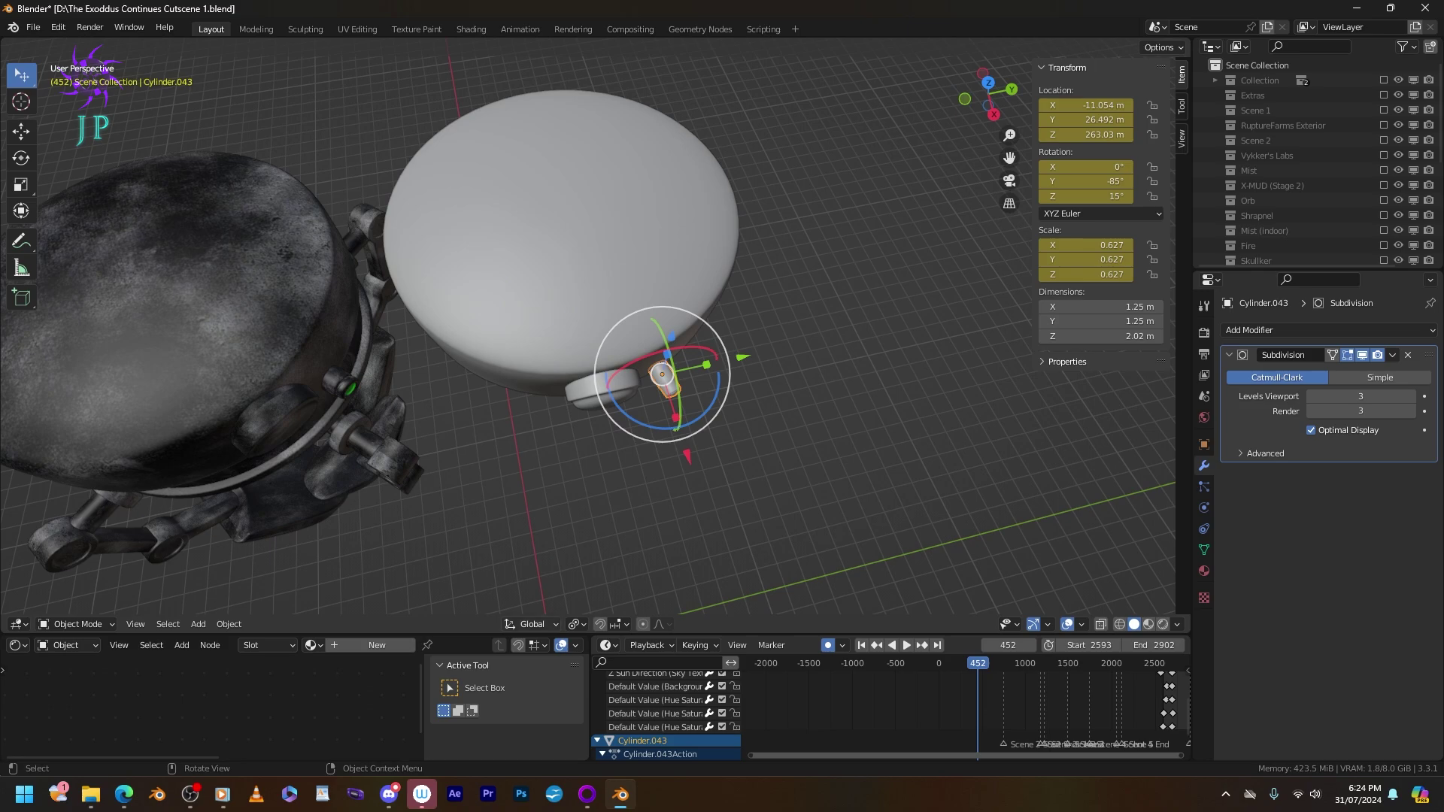
click(532, 624)
click(512, 532)
drag(621, 306, 615, 297)
middle_drag(615, 298, 579, 227)
key(s)
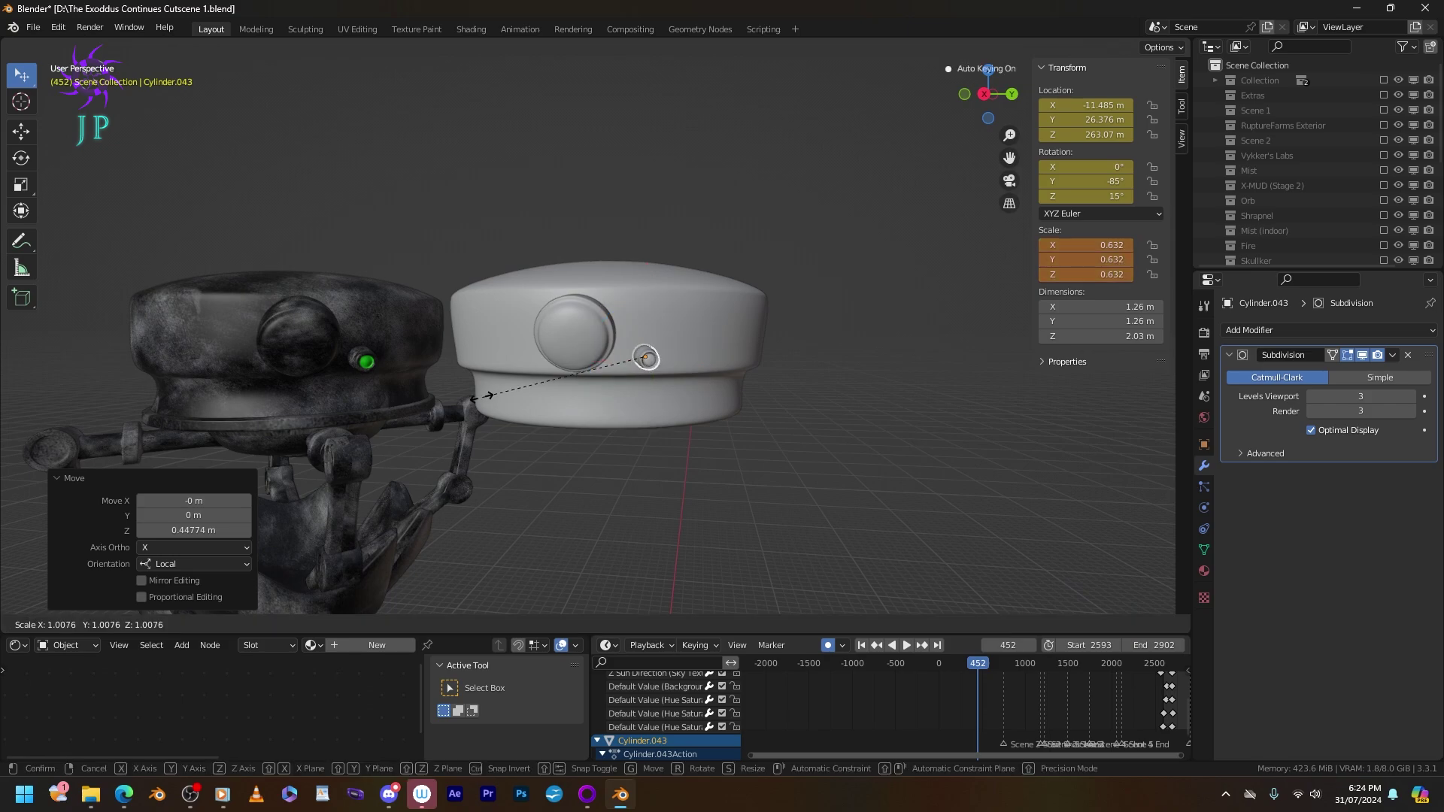
click(649, 360)
middle_drag(649, 360, 690, 330)
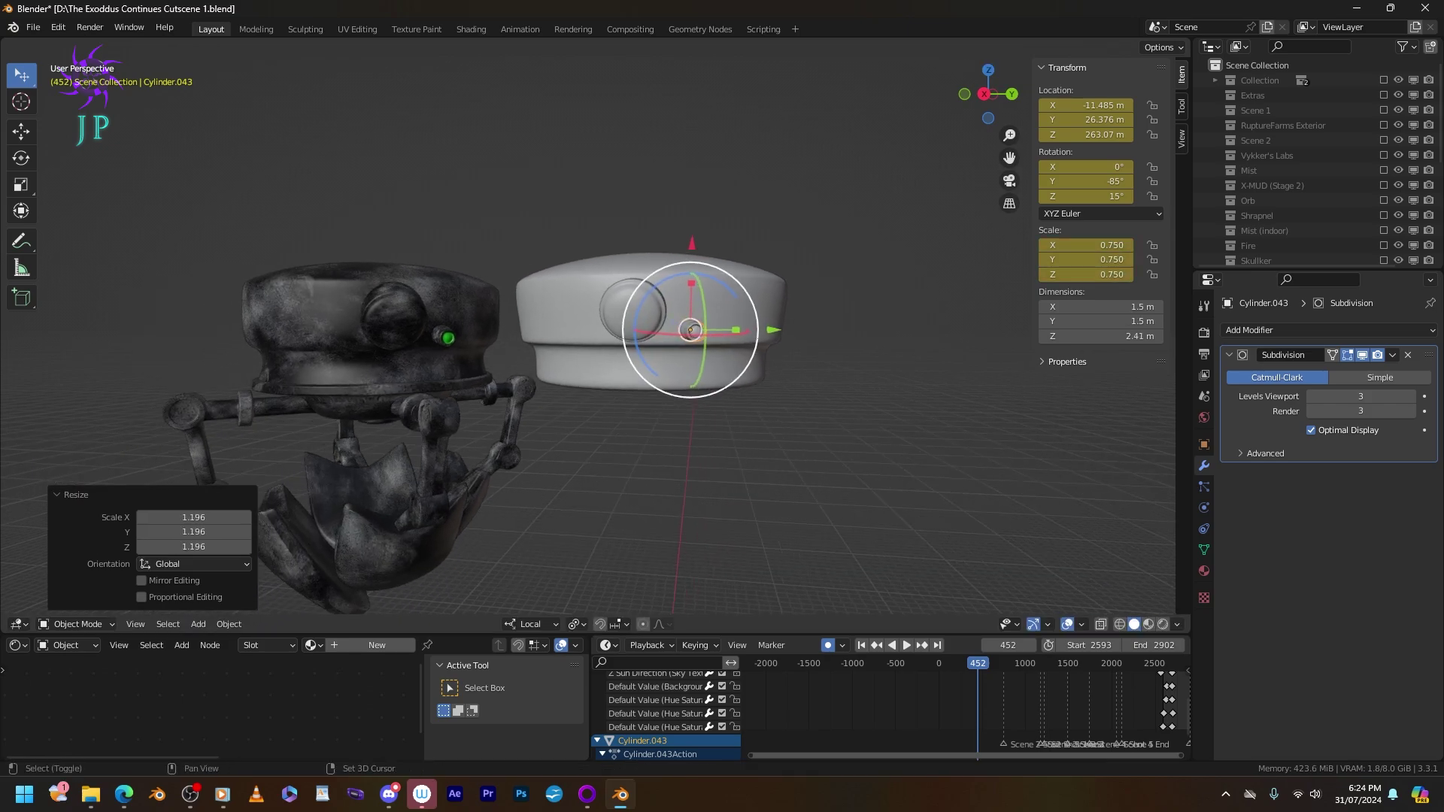
Parent the lens and the side light to the head, keeping their transforms.
click(527, 331)
right_click(519, 325)
click(505, 340)
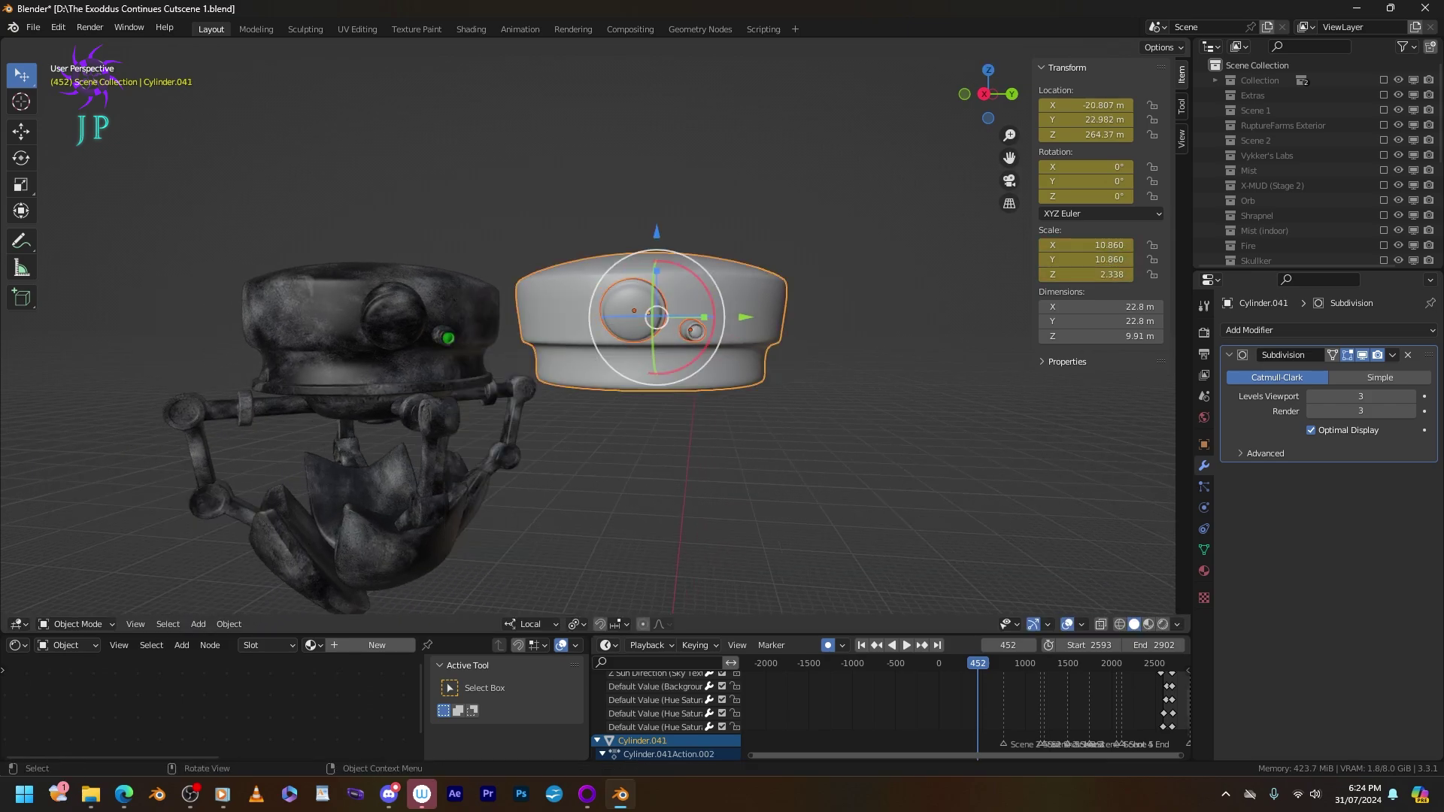
click(639, 329)
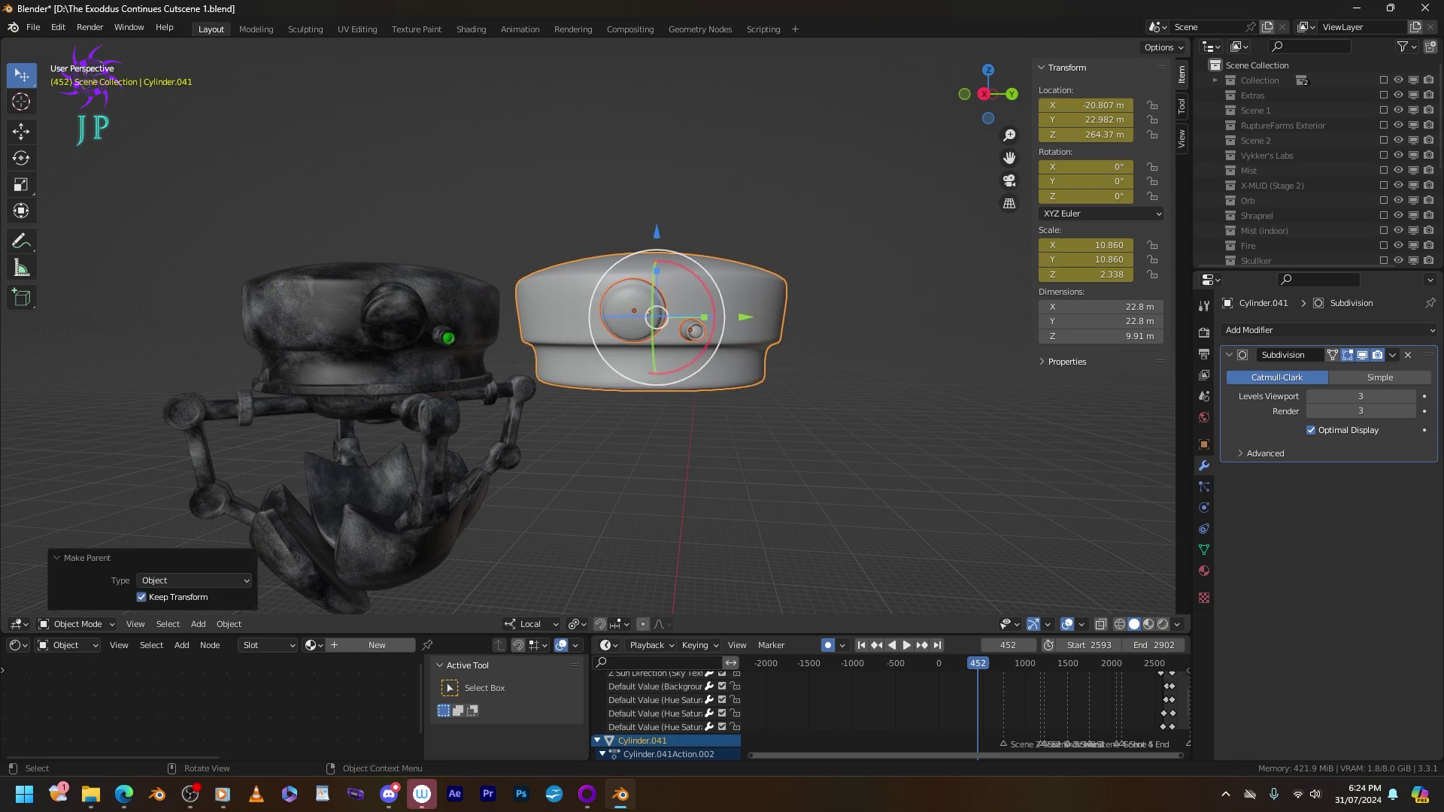
Add an 8-vertex cylinder under the head at X -20.473, Y 23.11, Z 258.15 m and scale it to 9.130.
middle_drag(654, 323, 699, 289)
scroll(699, 290, up, 2)
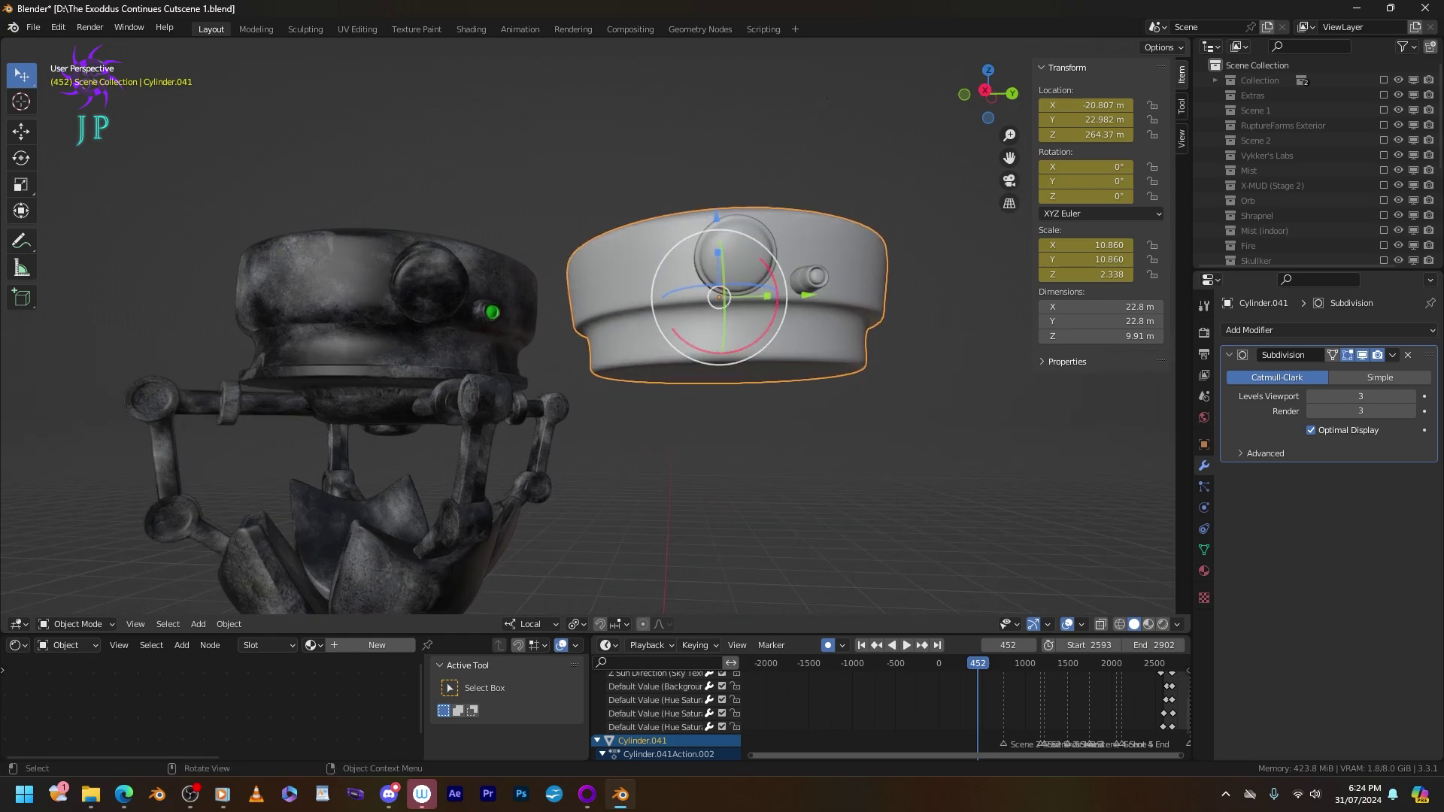
click(198, 623)
mouse_move(226, 606)
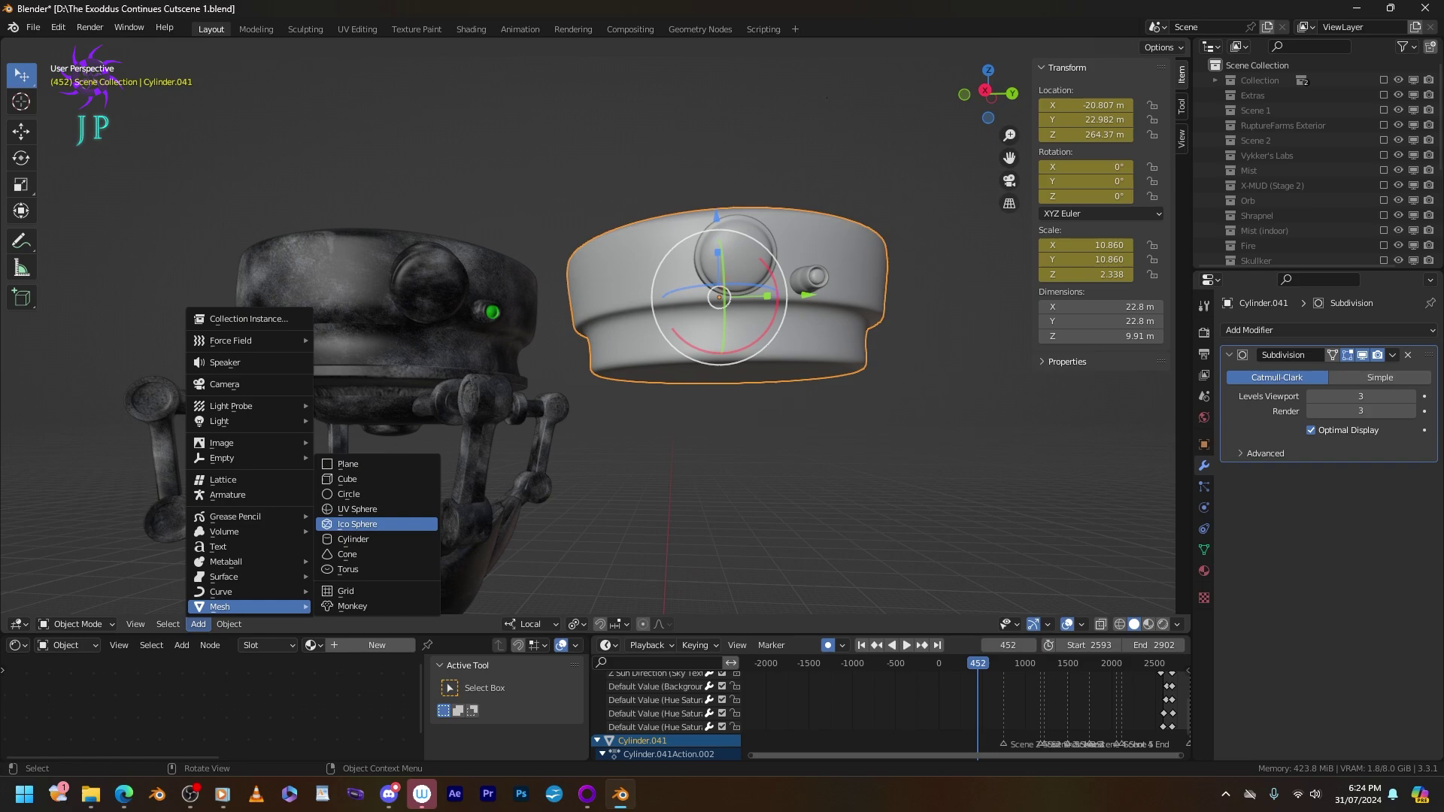
click(353, 539)
scroll(586, 324, down, 6)
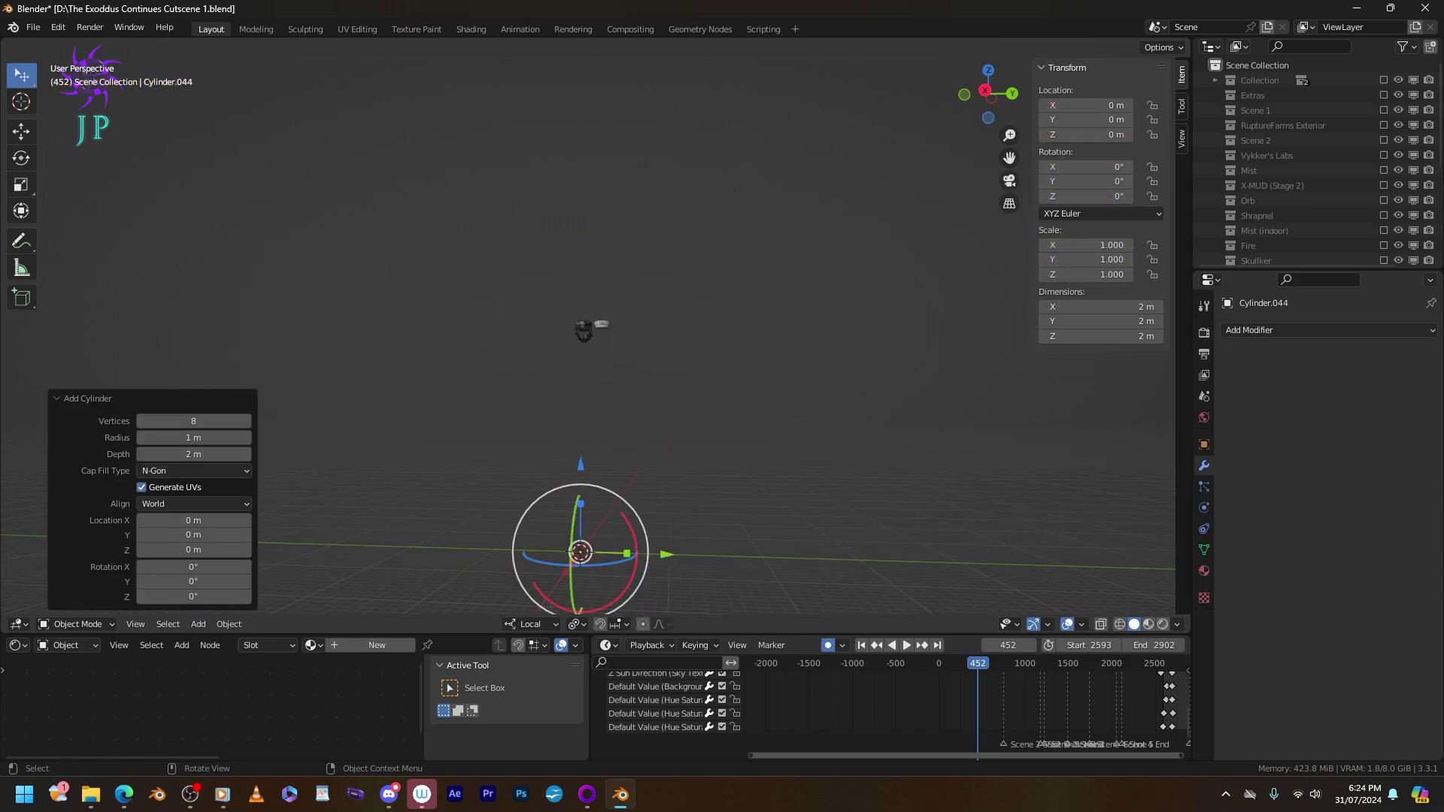
key(KP_Decimal)
key(s)
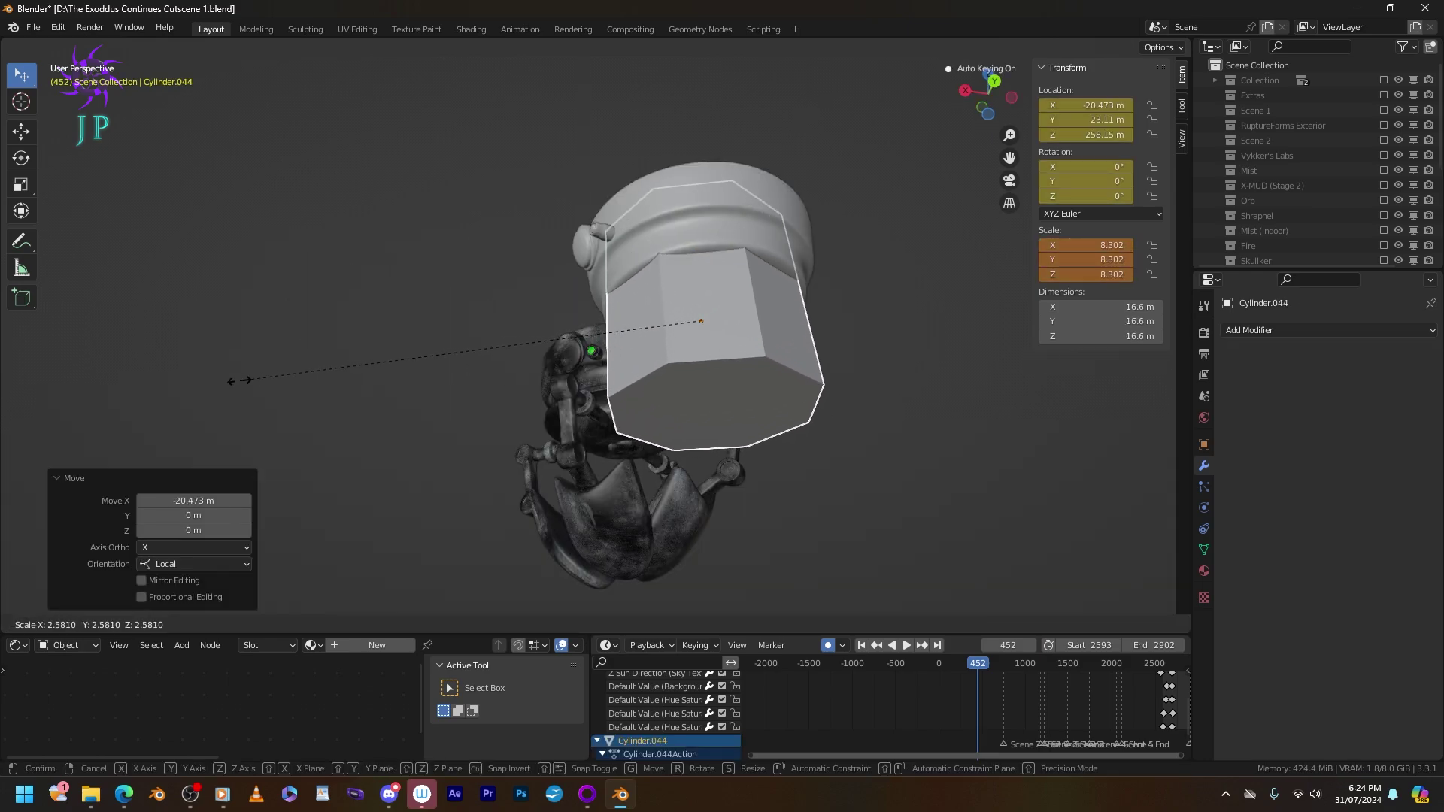
click(195, 387)
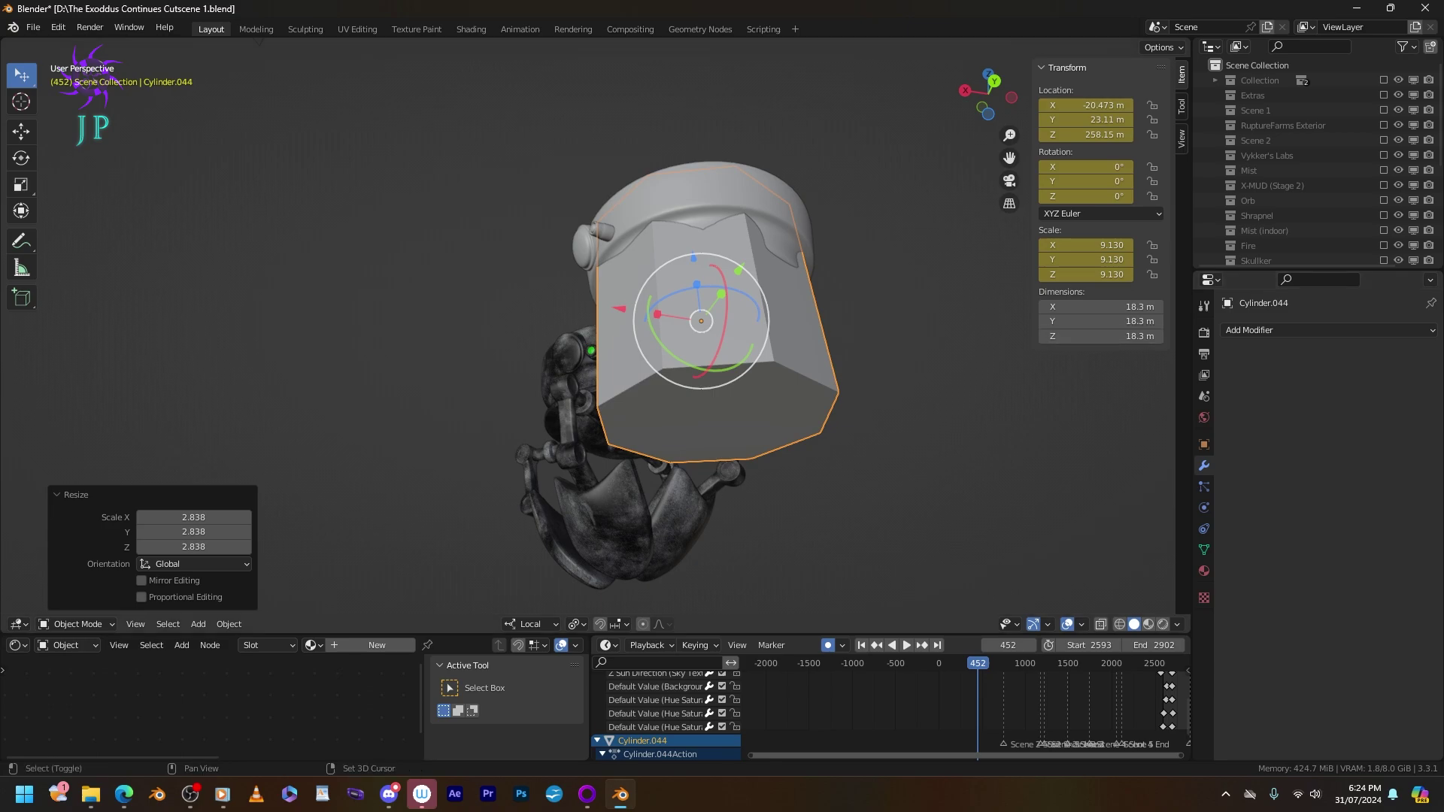
Copy the head's Subdivision modifier to the new lower cylinder.
key(ctrl+z)
click(1392, 355)
key(ctrl+shift+z)
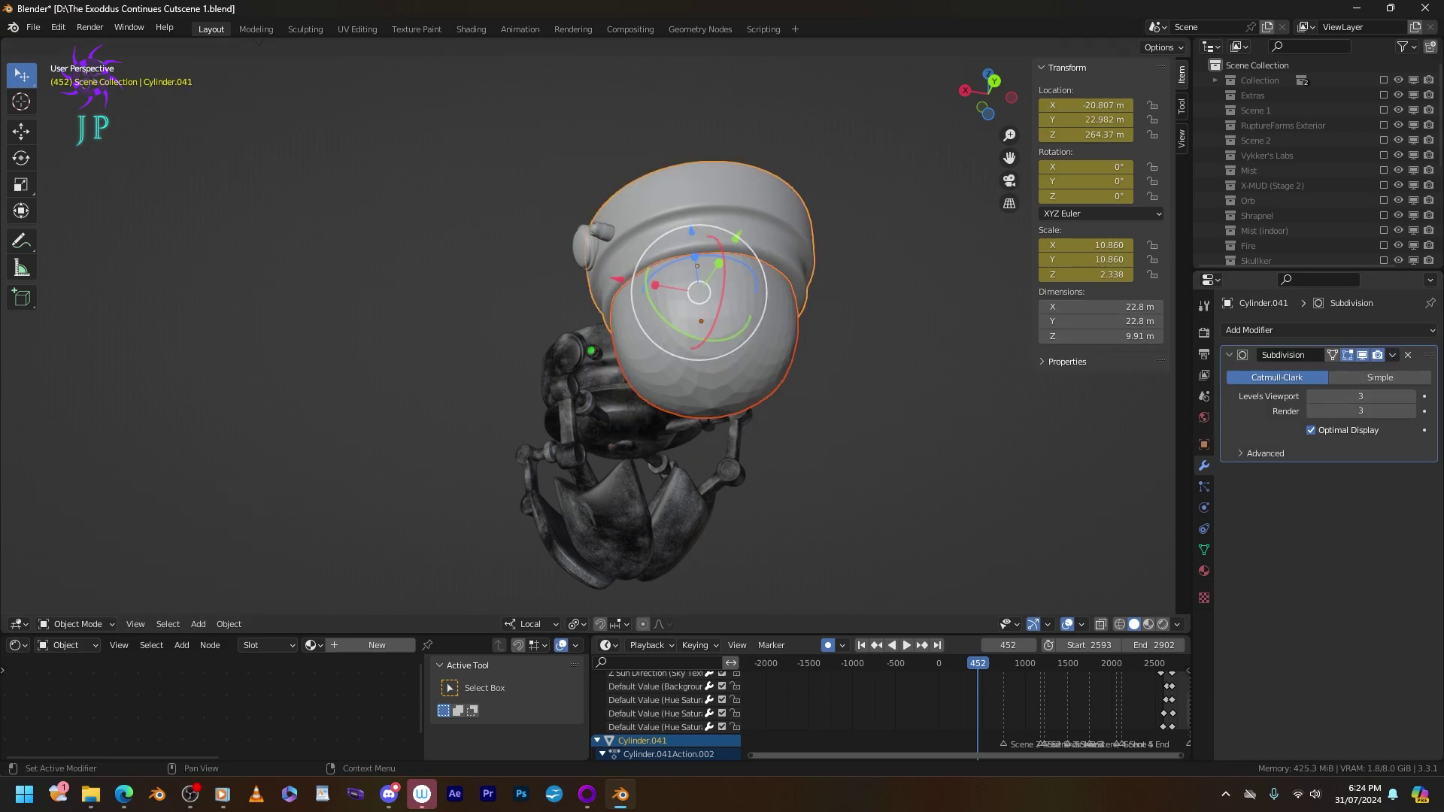
Lower the new cylinder to Z 251.61 m and resize it to suit the width of the head's base.
key(s)
right_click(570, 344)
middle_drag(571, 344, 602, 233)
key(s)
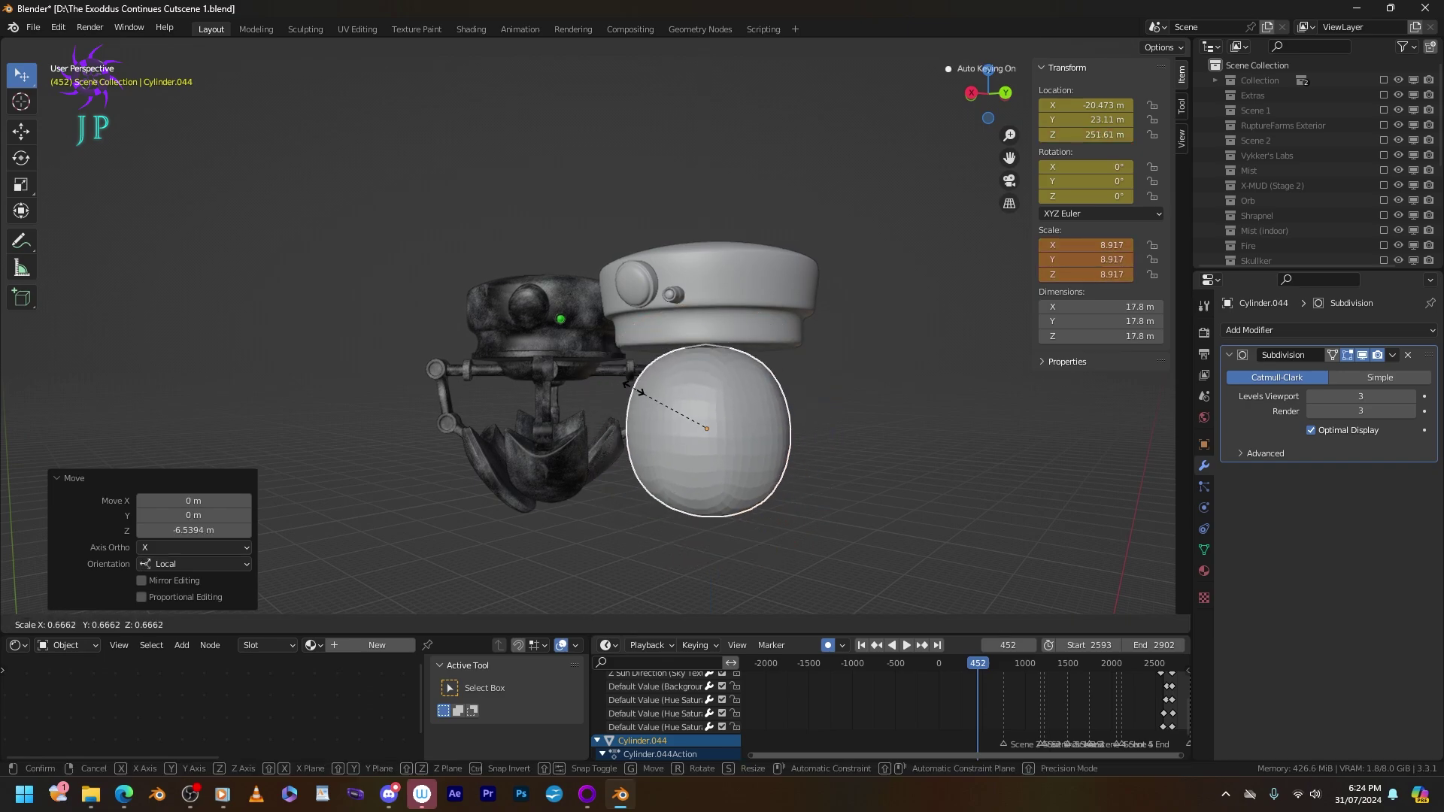
key(Escape)
Add two loop cuts near the lower cylinder's upper end, sliding the second by about -0.665.
key(Tab)
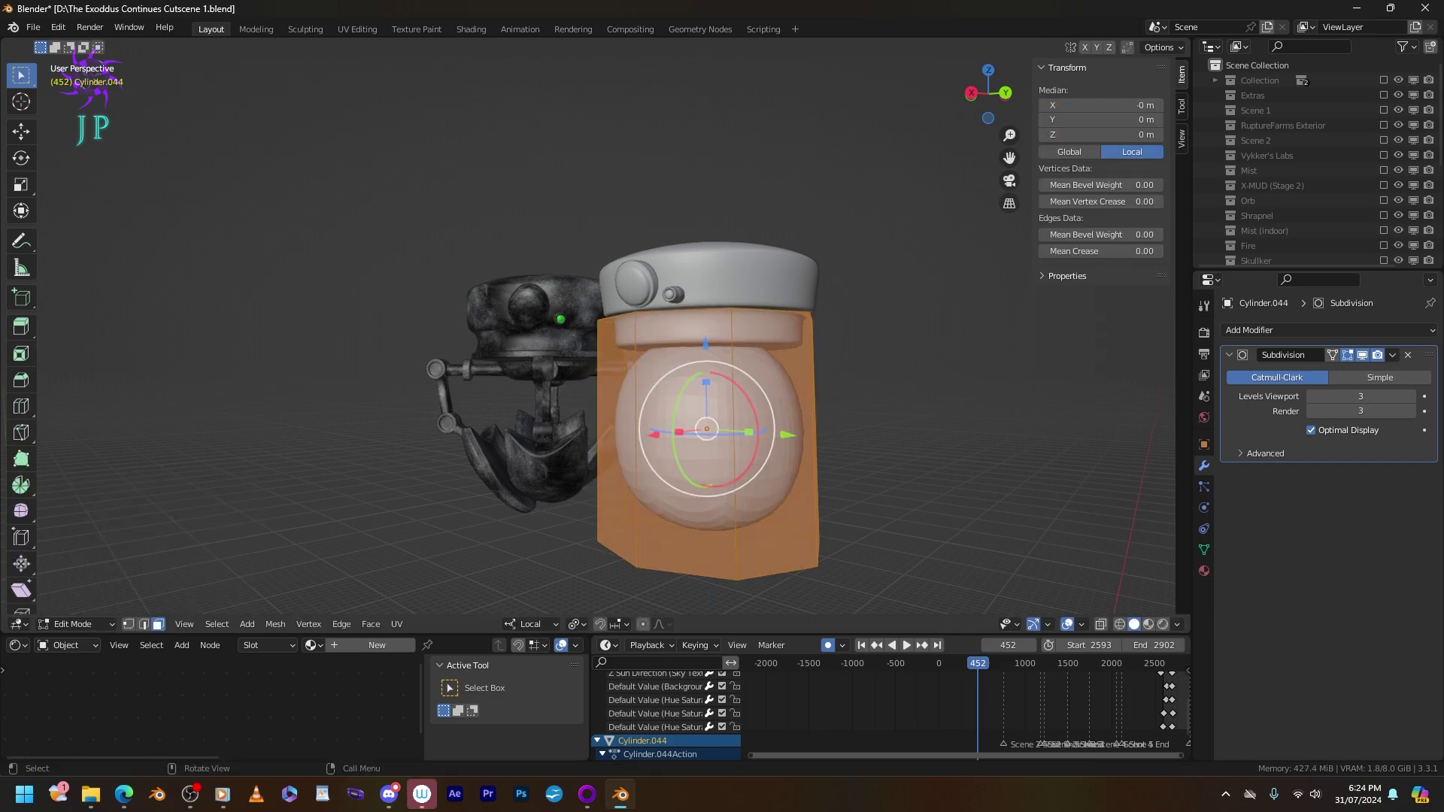
key(2)
alt+click(797, 333)
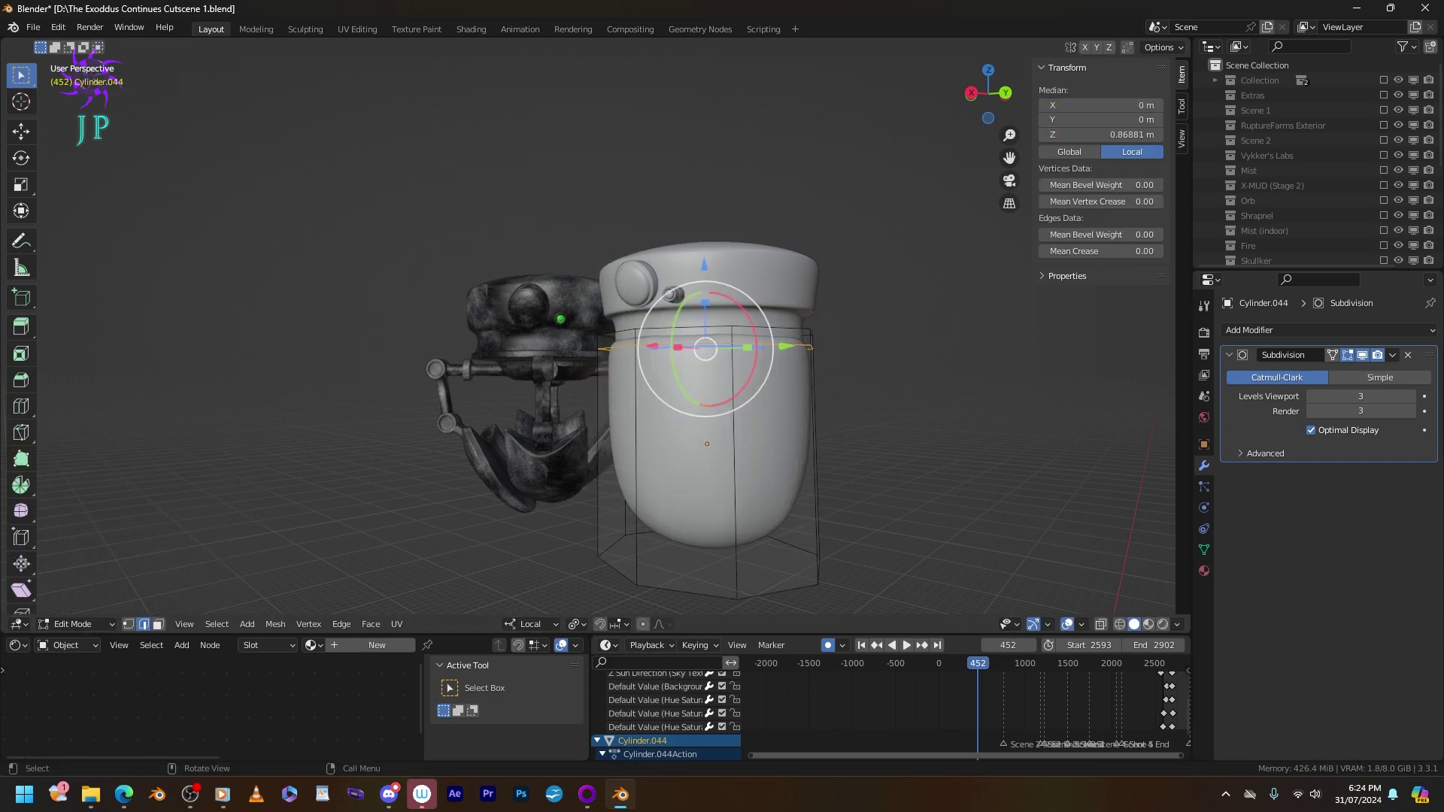
scroll(722, 354, up, 2)
click(647, 354)
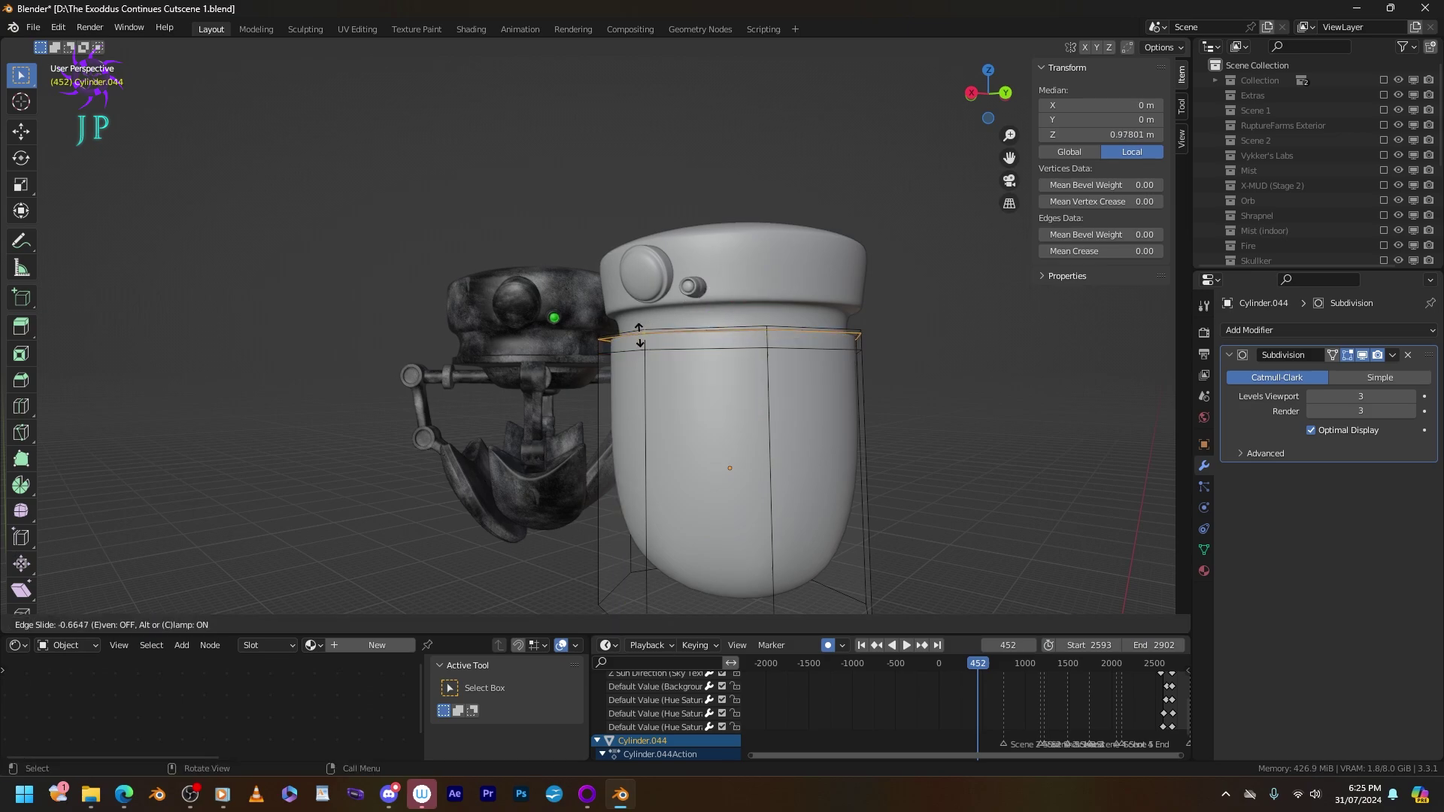
click(639, 335)
Raise the lower cylinder's bottom face about 18.88 m along local Z to flatten it into a disc.
scroll(677, 338, down, 3)
click(689, 517)
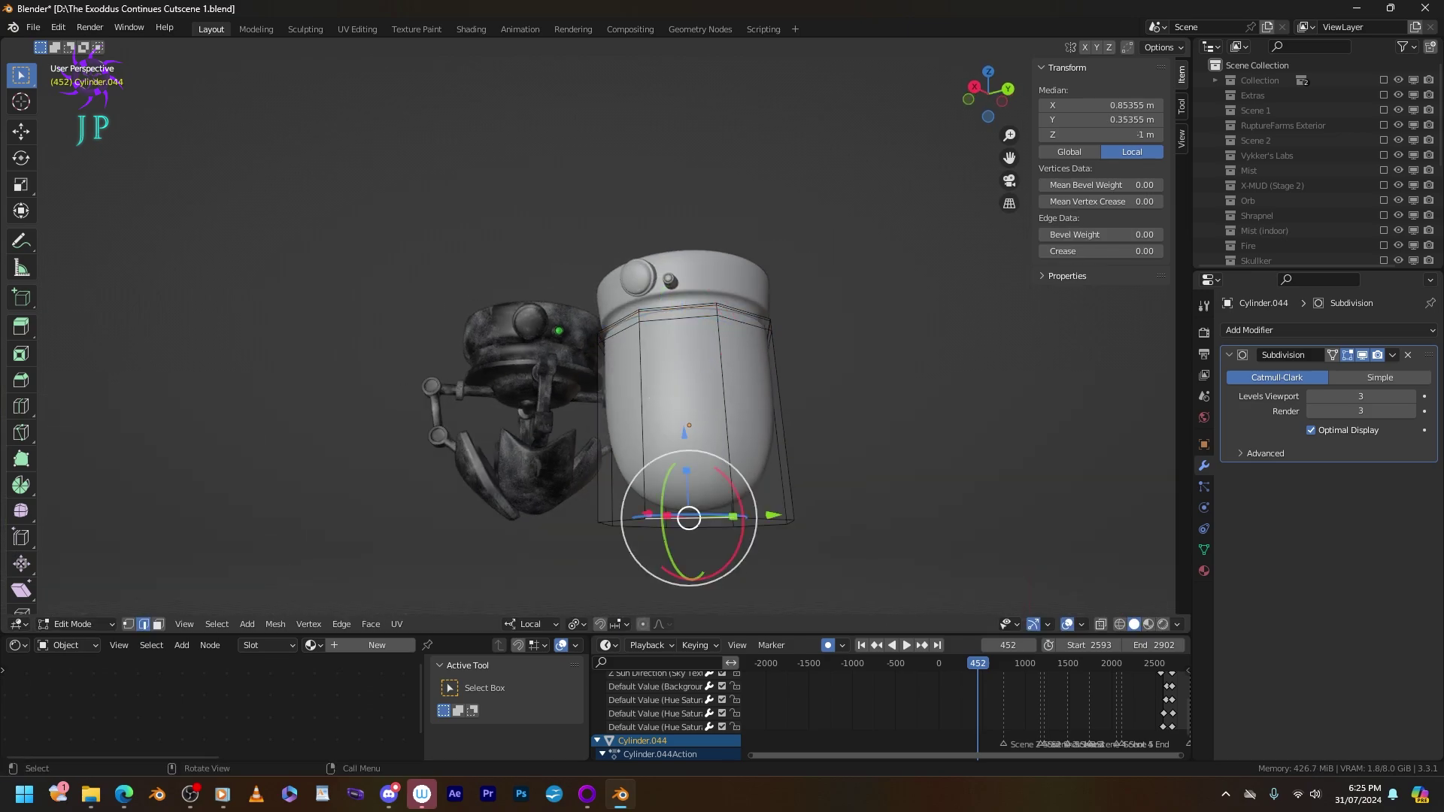
key(alt+a)
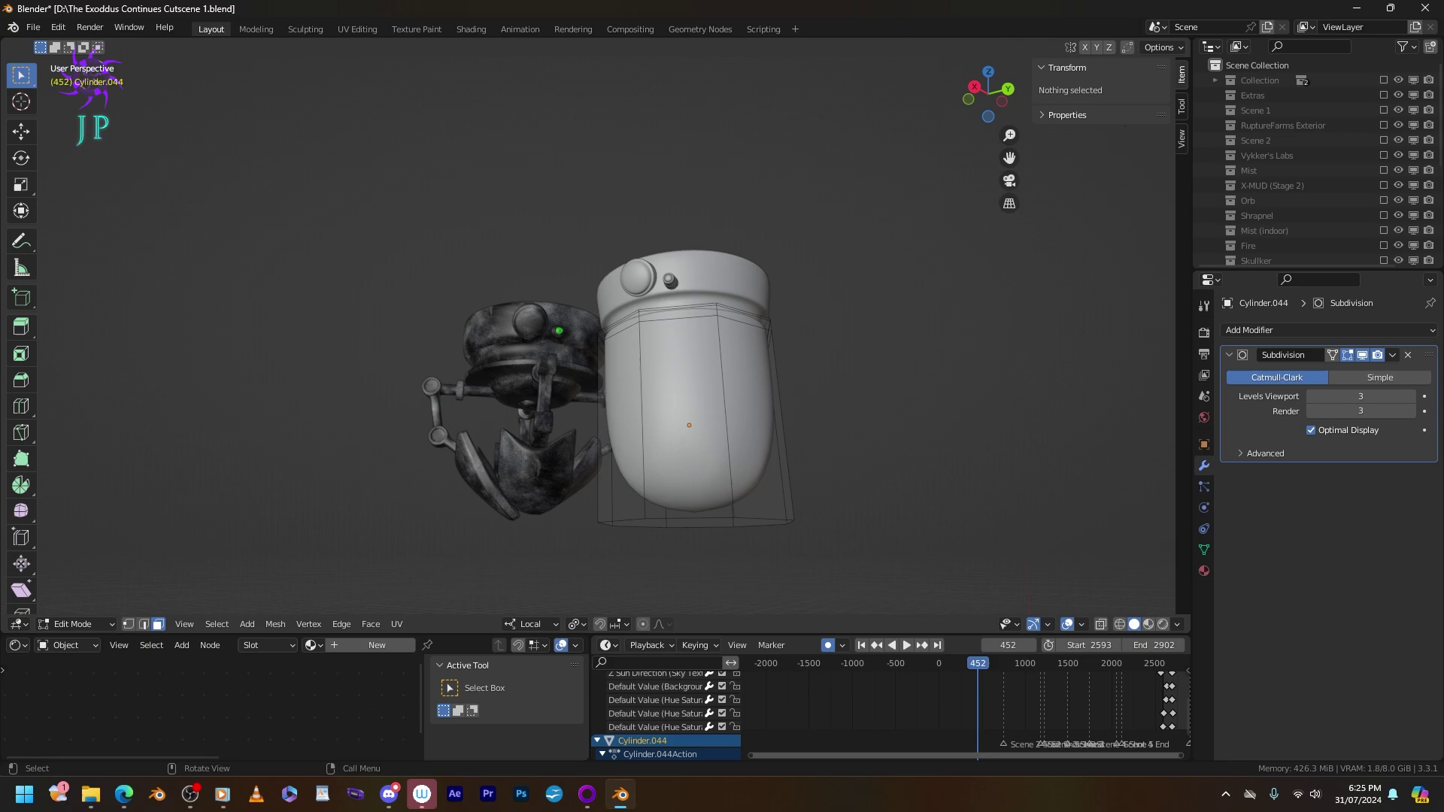
alt+click(689, 519)
key(g)
key(z)
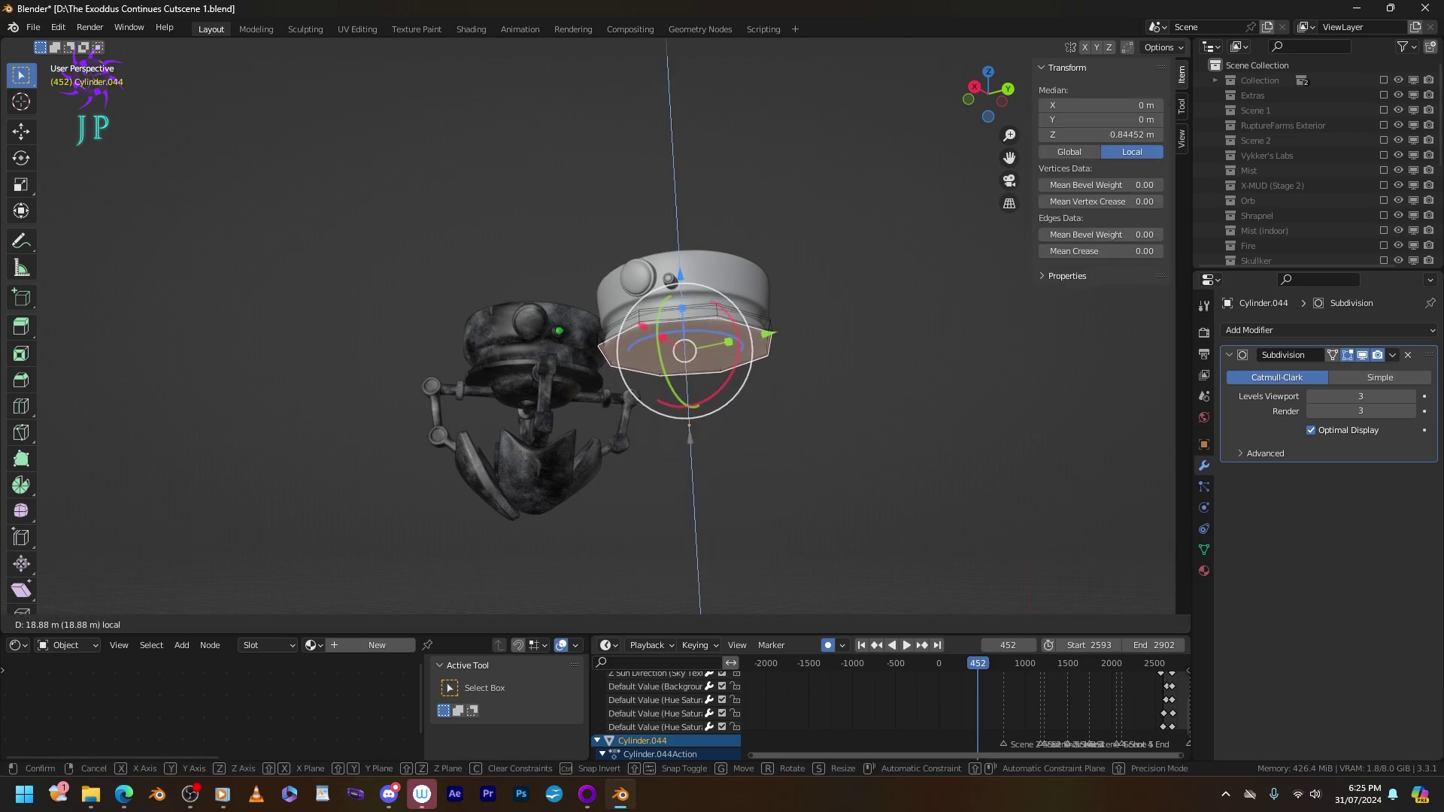
key(Return)
Scale the face bands around the head's upper rim down to about 0.979.
key(Tab)
middle_drag(602, 339, 500, 344)
key(Tab)
scroll(586, 324, up, 2)
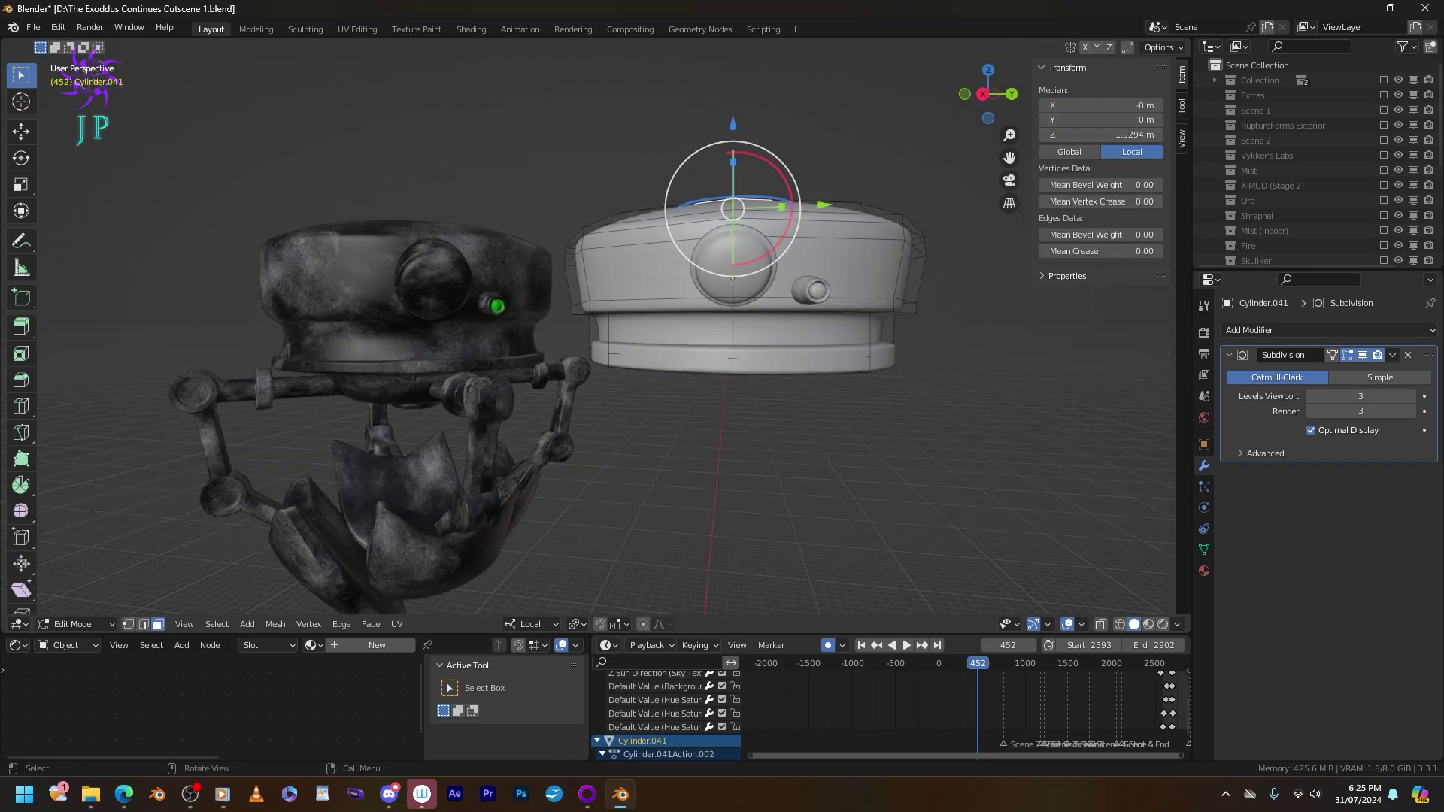
shift+middle_drag(587, 323, 579, 428)
scroll(579, 429, up, 1)
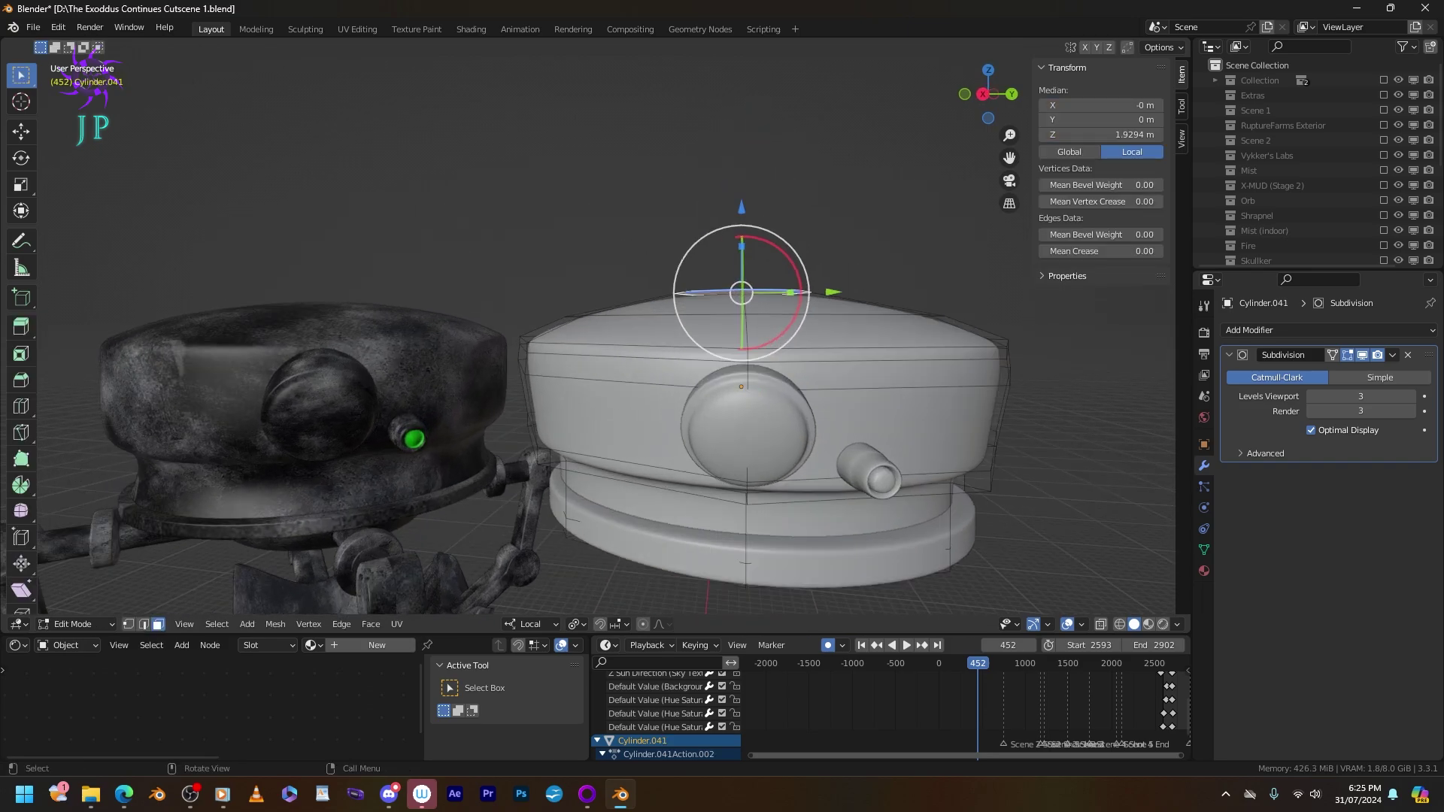
alt+click(902, 370)
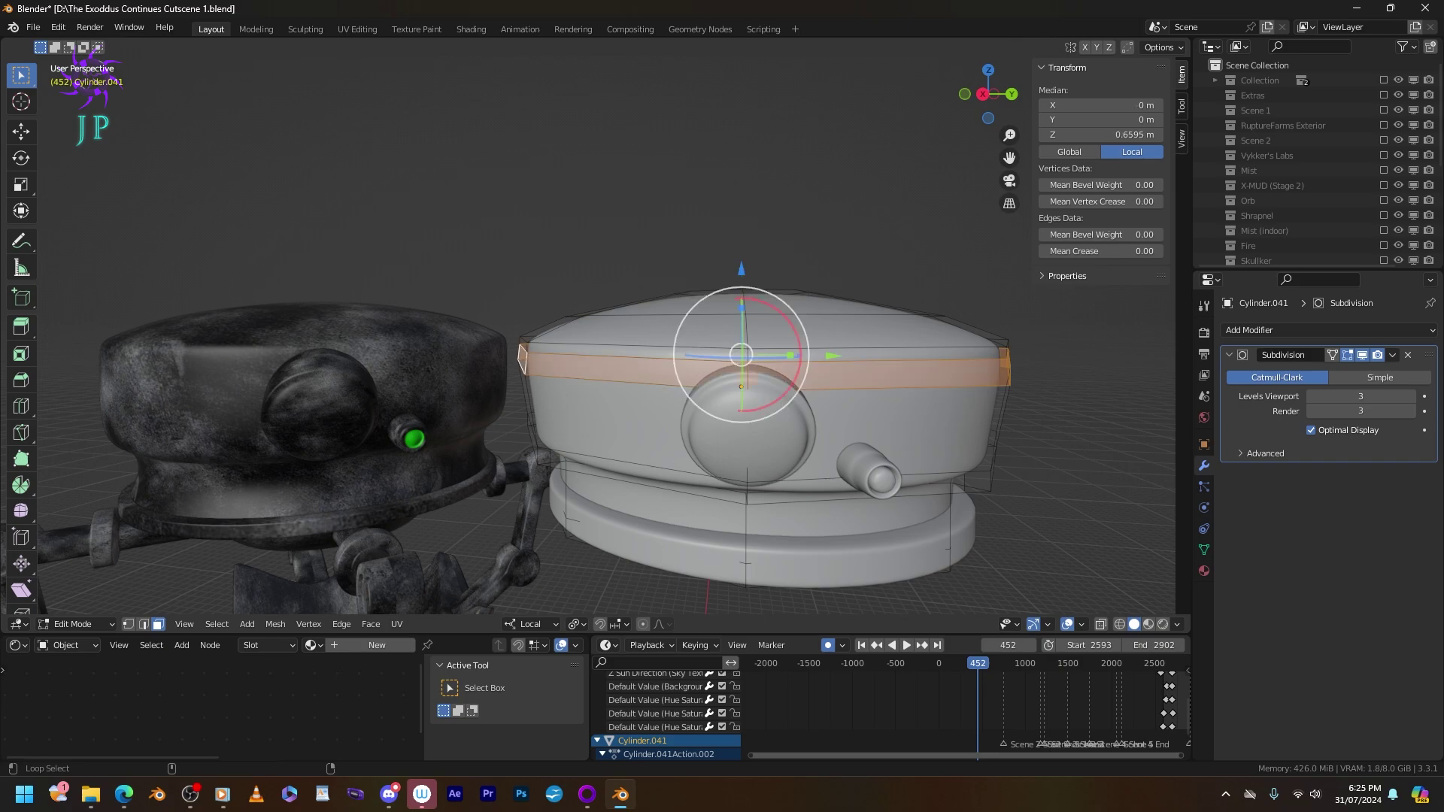
key(s)
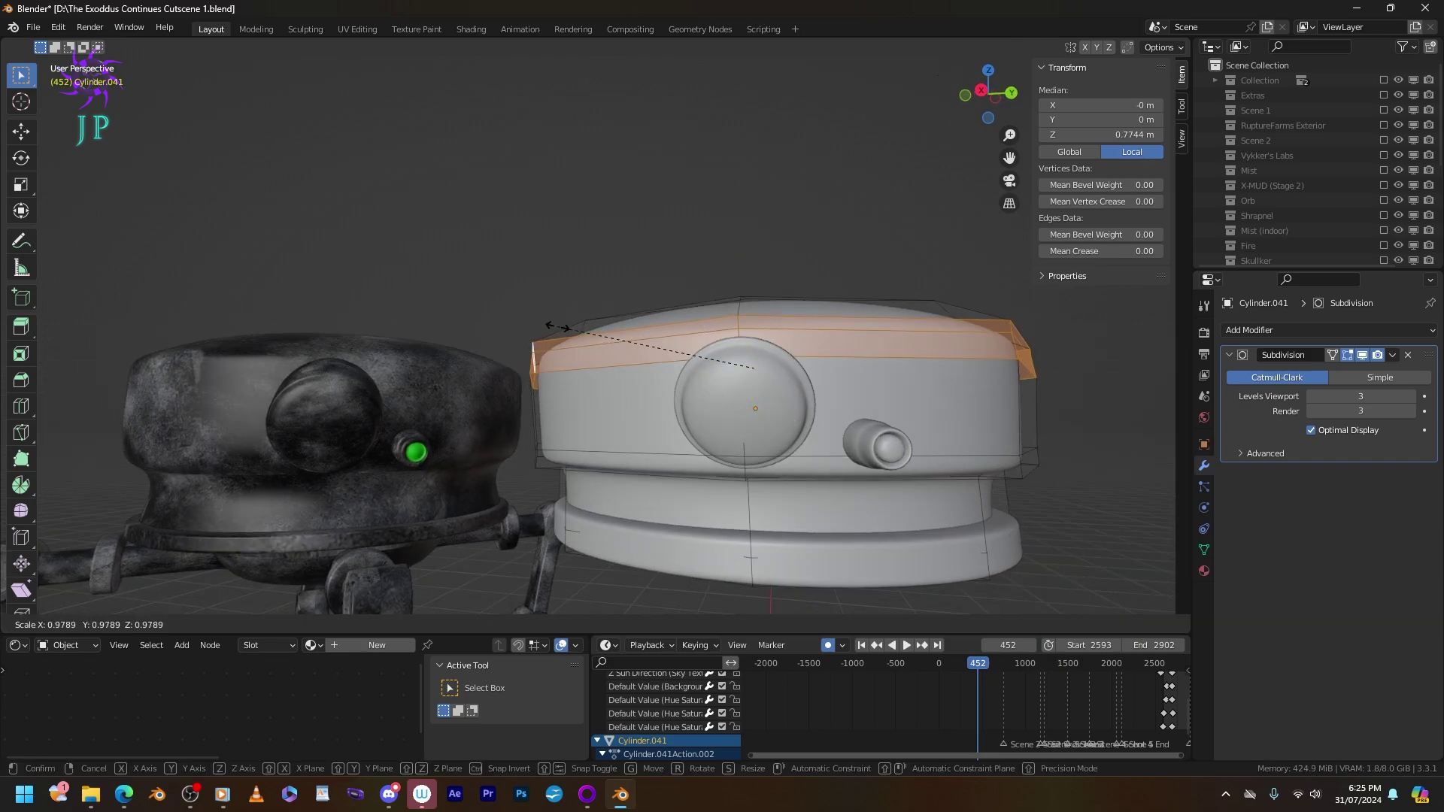
key(Return)
key(Tab)
Inset the bottom face of the lower disc by extruding it in place and scaling it to 0.622.
middle_drag(722, 376, 902, 391)
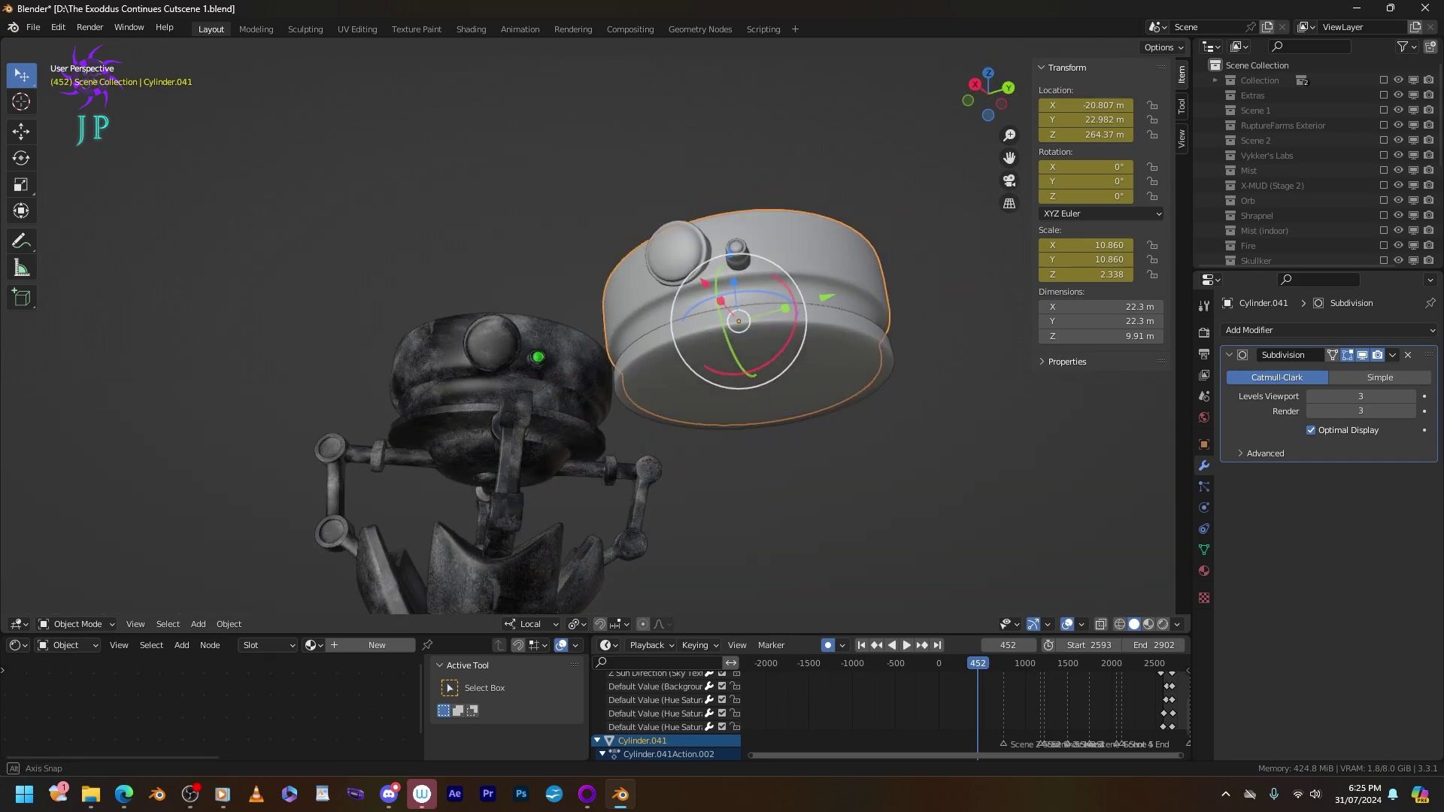
click(752, 421)
key(Tab)
scroll(752, 421, up, 3)
middle_drag(753, 421, 760, 421)
key(e)
key(s)
key(Return)
Extrude the inset bottom face downward 1.103 m and scale it to 0.836.
key(e)
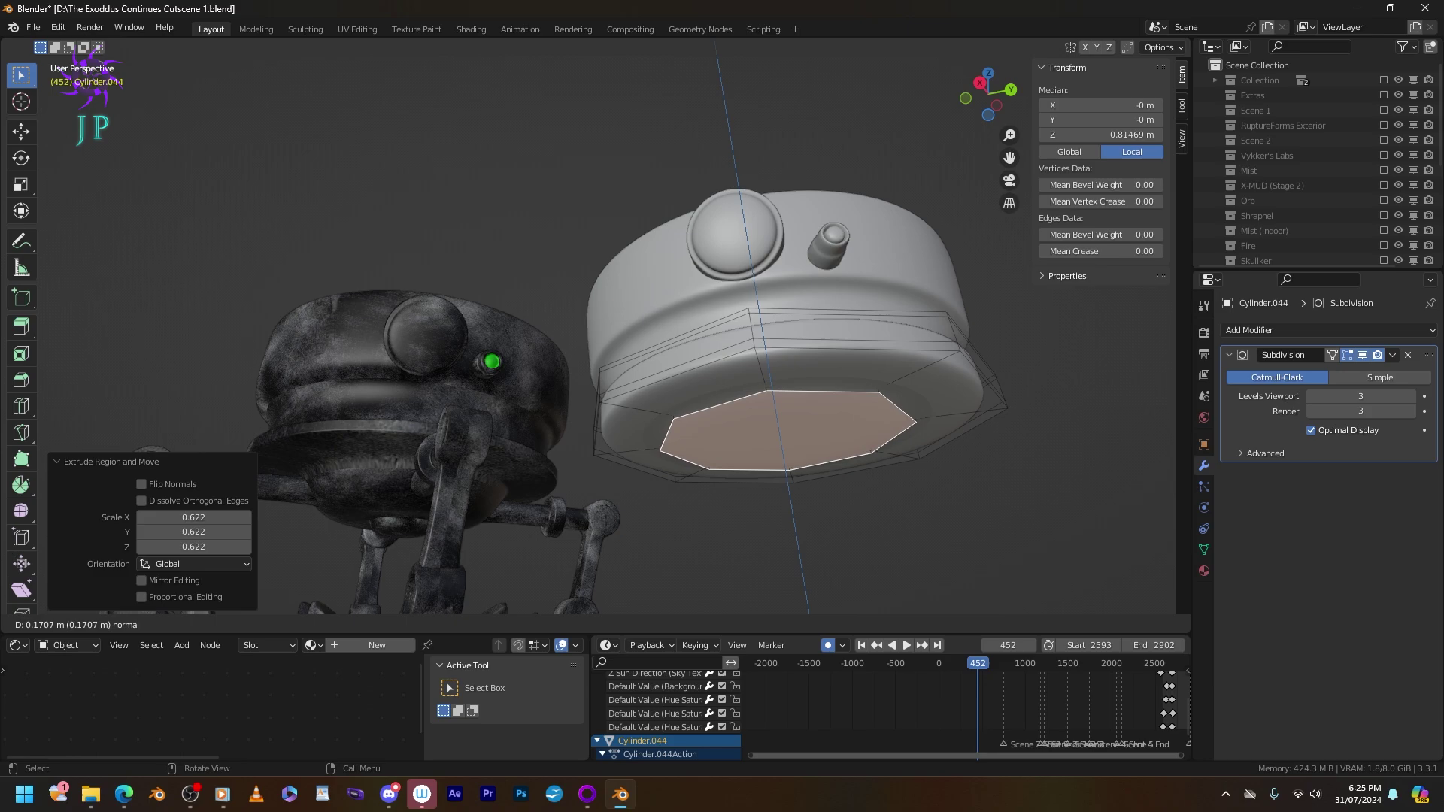
key(Return)
key(s)
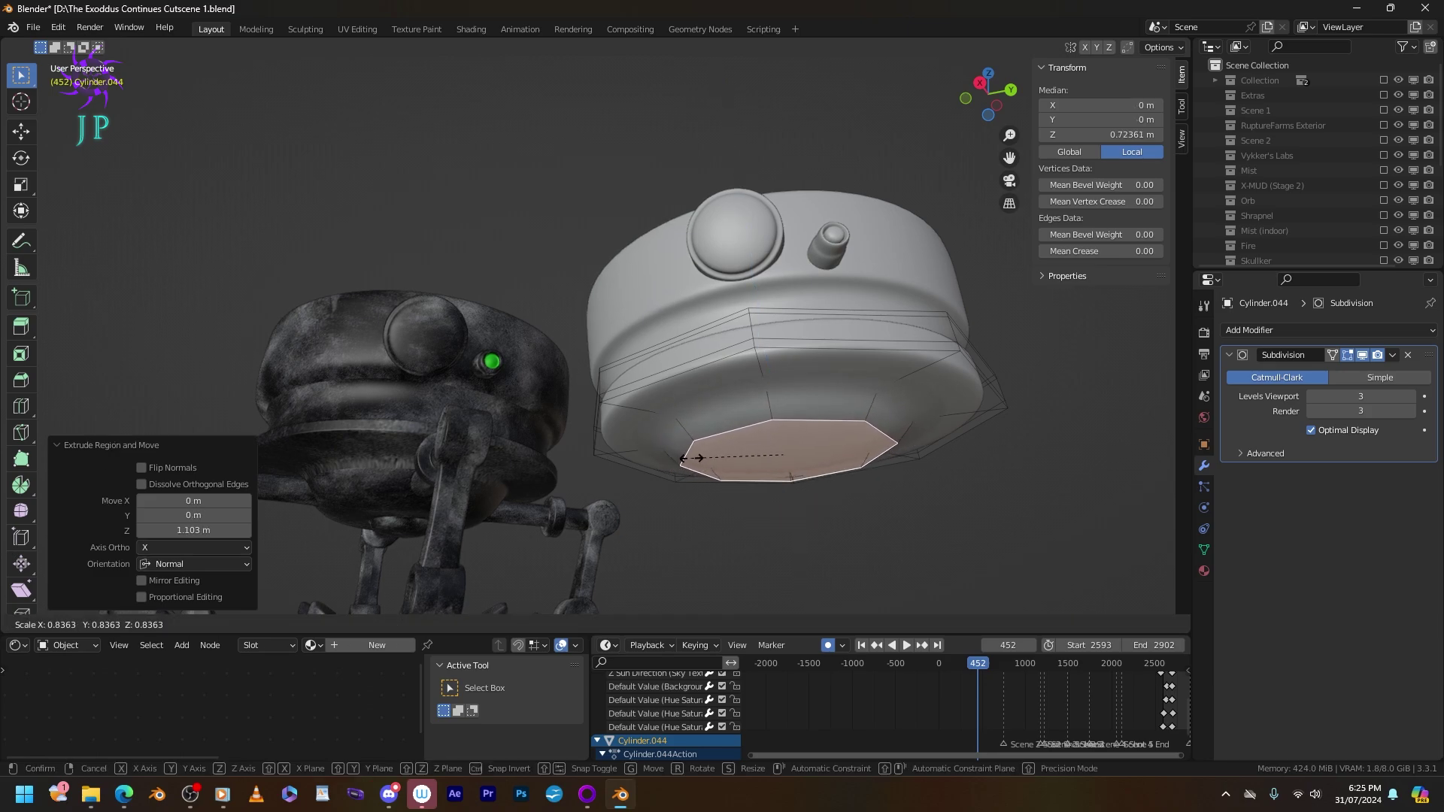
key(Return)
Add a loop cut around the disc's inset underside, sliding it by about -0.591 to sharpen the edge.
click(674, 422)
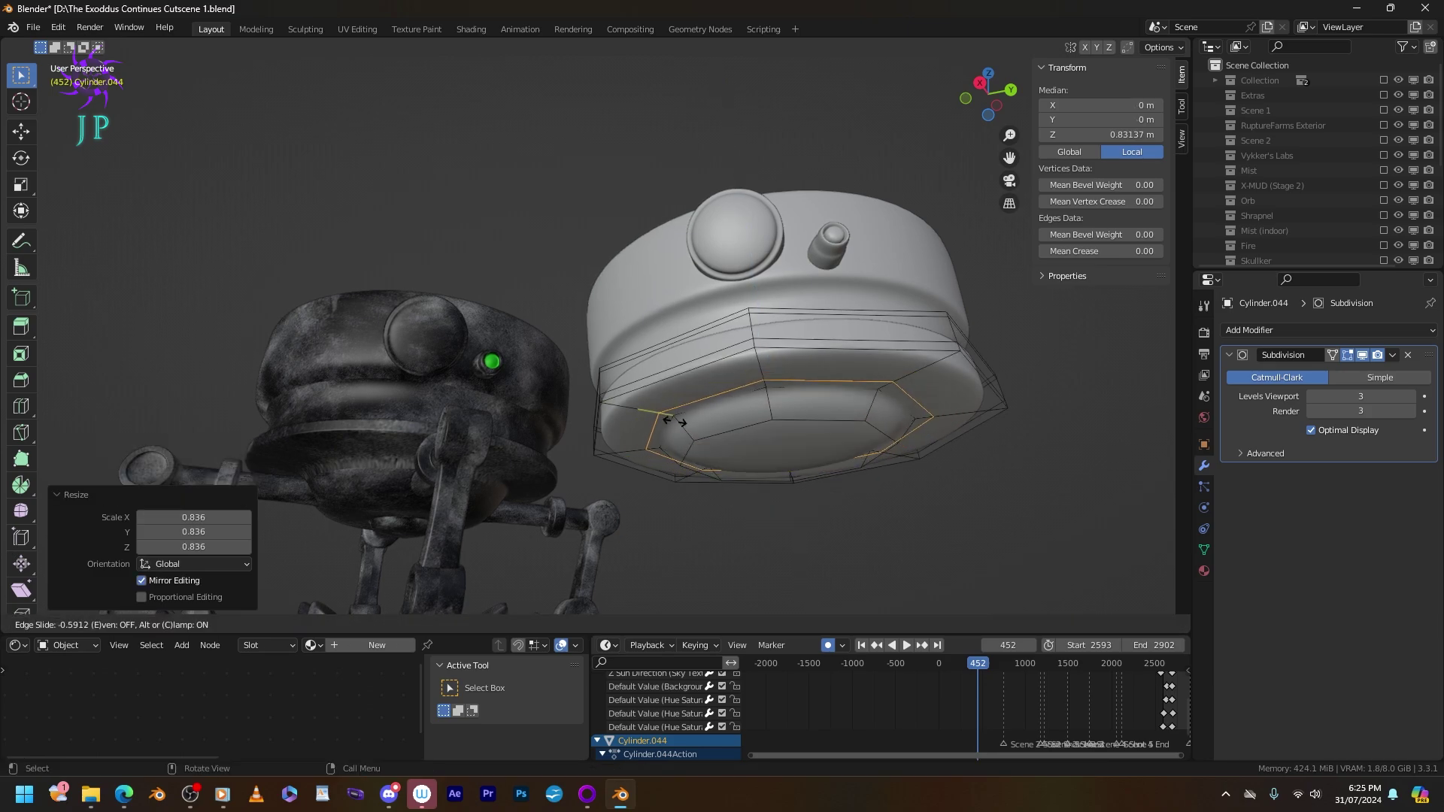
click(675, 422)
key(Tab)
middle_drag(675, 422, 722, 346)
scroll(722, 406, up, 1)
key(Tab)
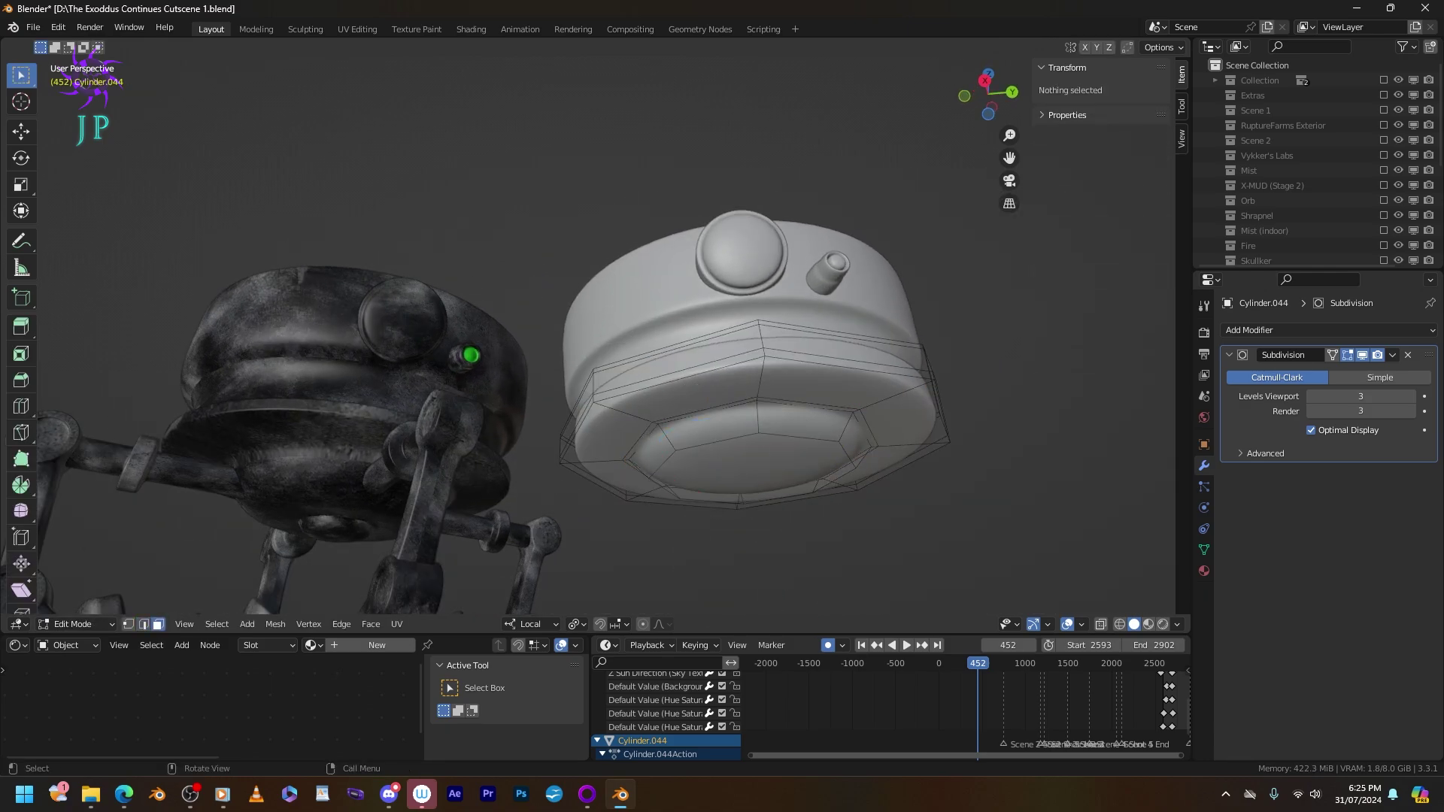
Move the bottom face of the base disc's lower bulge down about 0.727 m along local Z.
click(750, 472)
key(s)
key(Return)
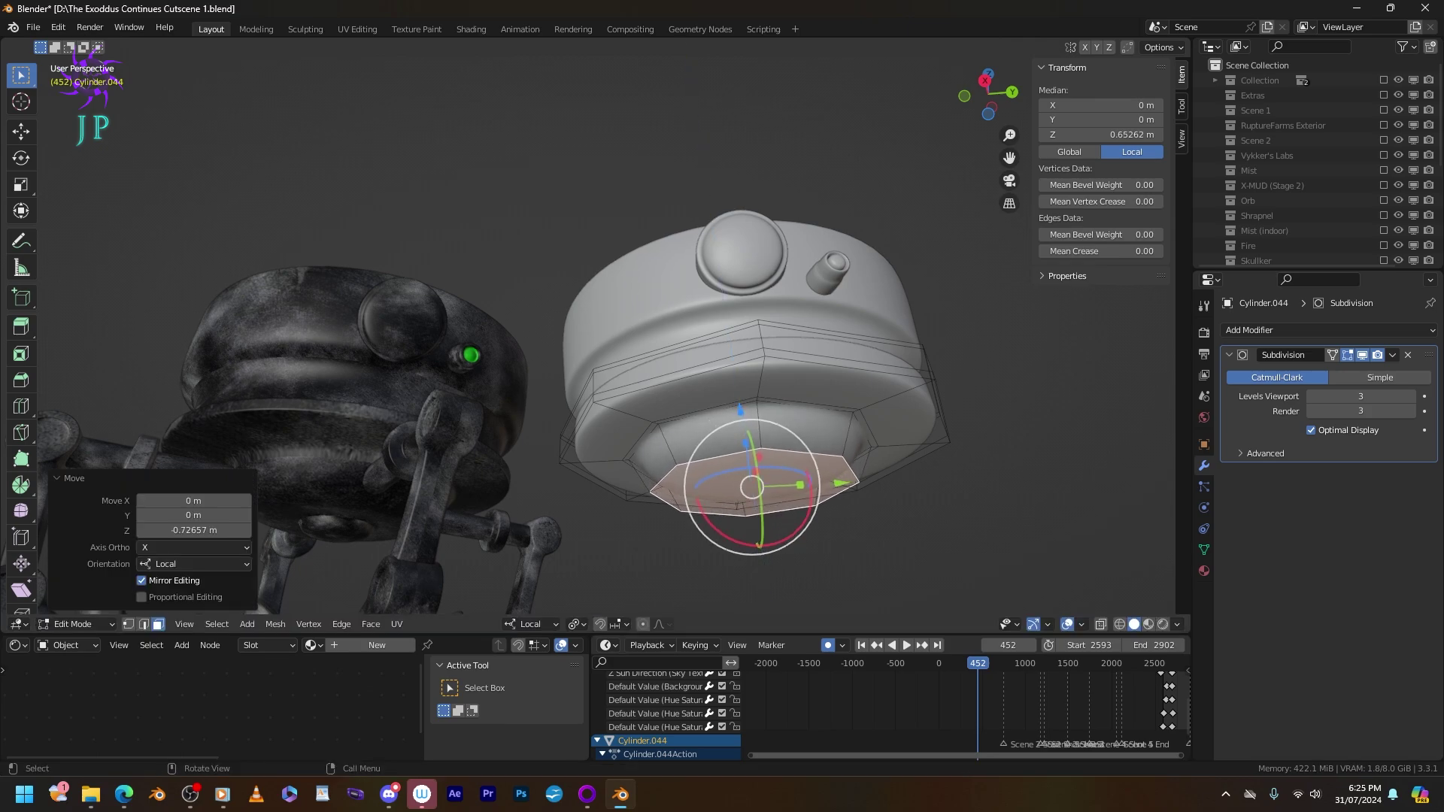
Inset the bulge's bottom face by extruding it in place and scaling it to 0.540.
key(Tab)
mouse_move(722, 346)
middle_down()
mouse_move(722, 406)
mouse_move(722, 349)
middle_up()
key(Tab)
key(s)
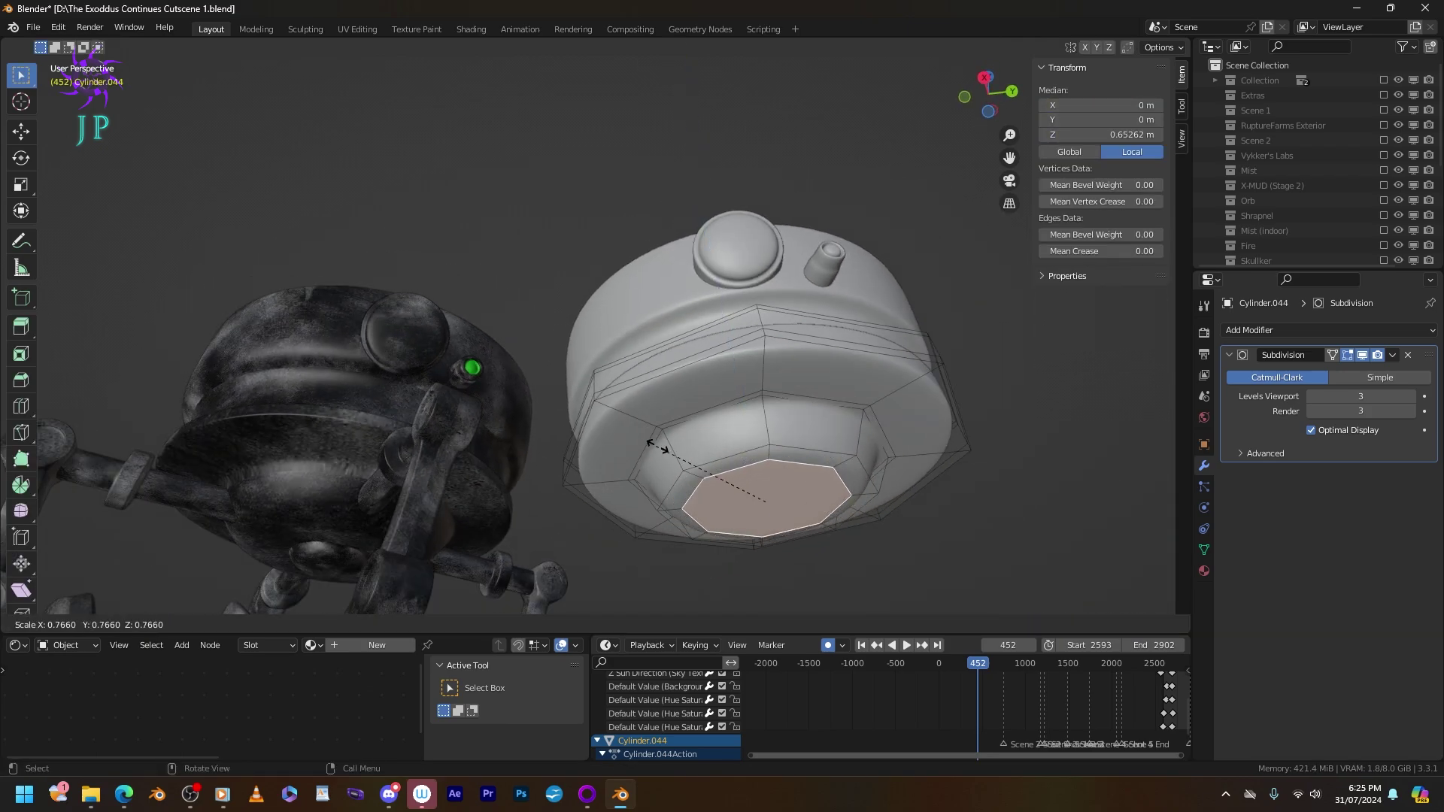
key(Return)
Extrude the inset bottom face downward 0.883 m and scale it to 0.633.
key(e)
key(Return)
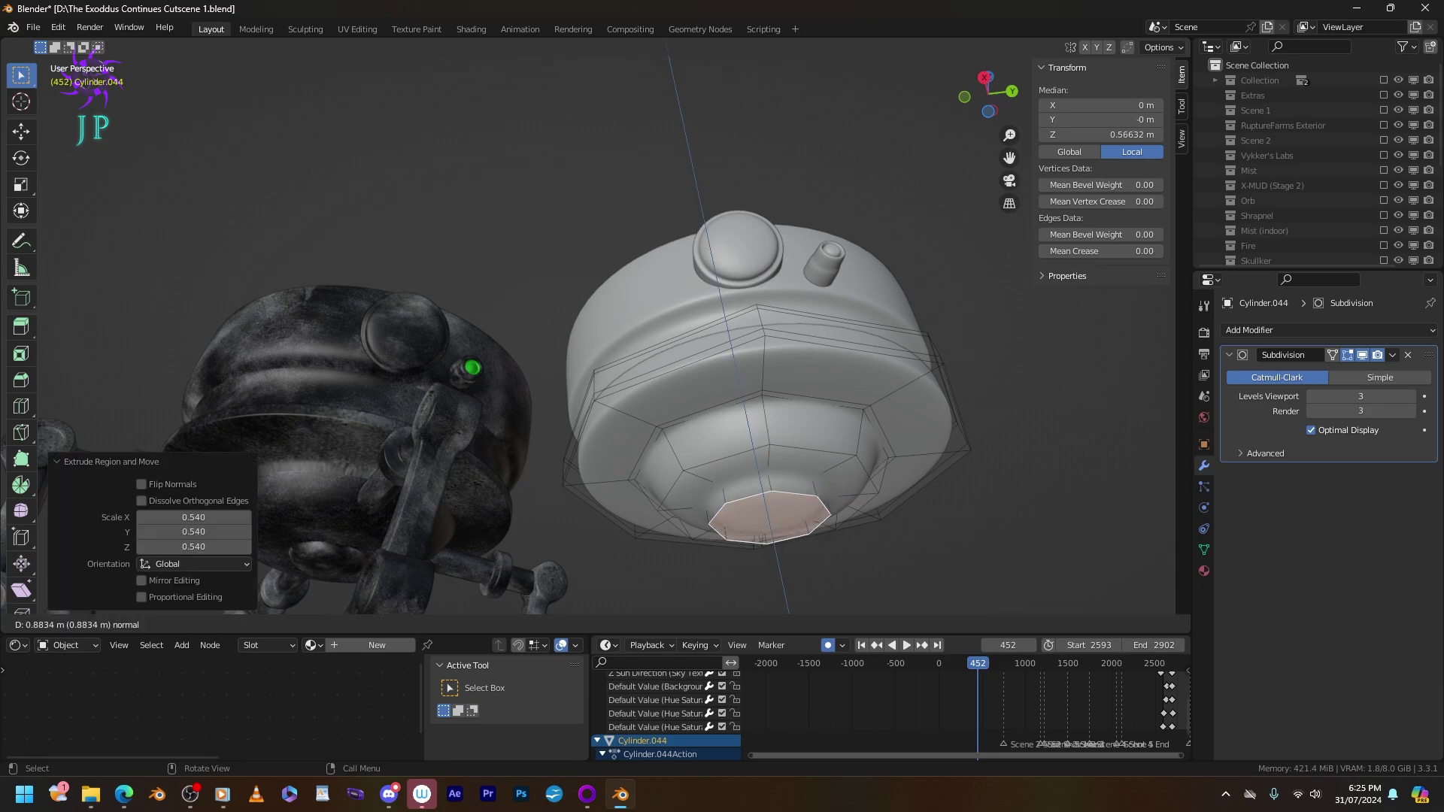
key(s)
key(Return)
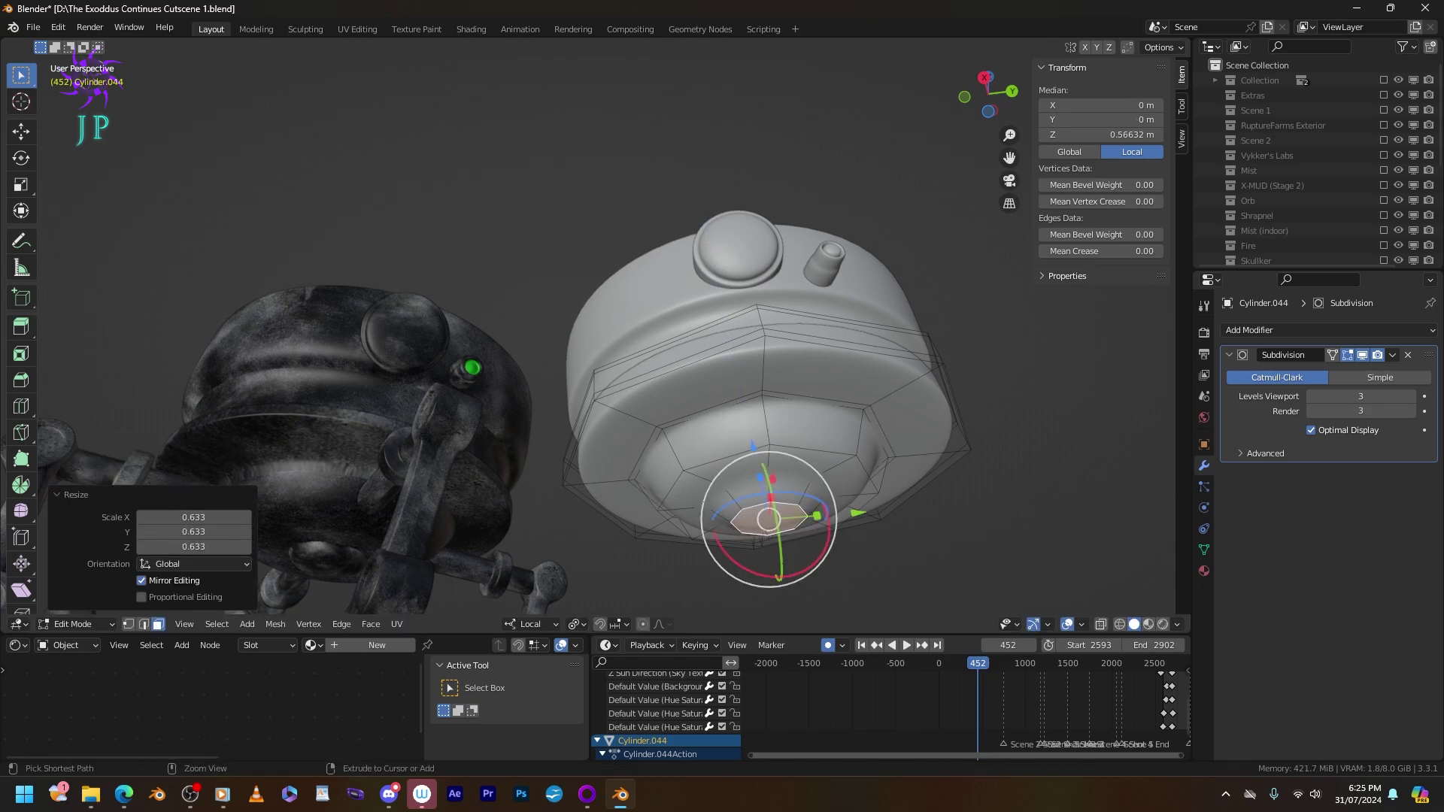
key(Escape)
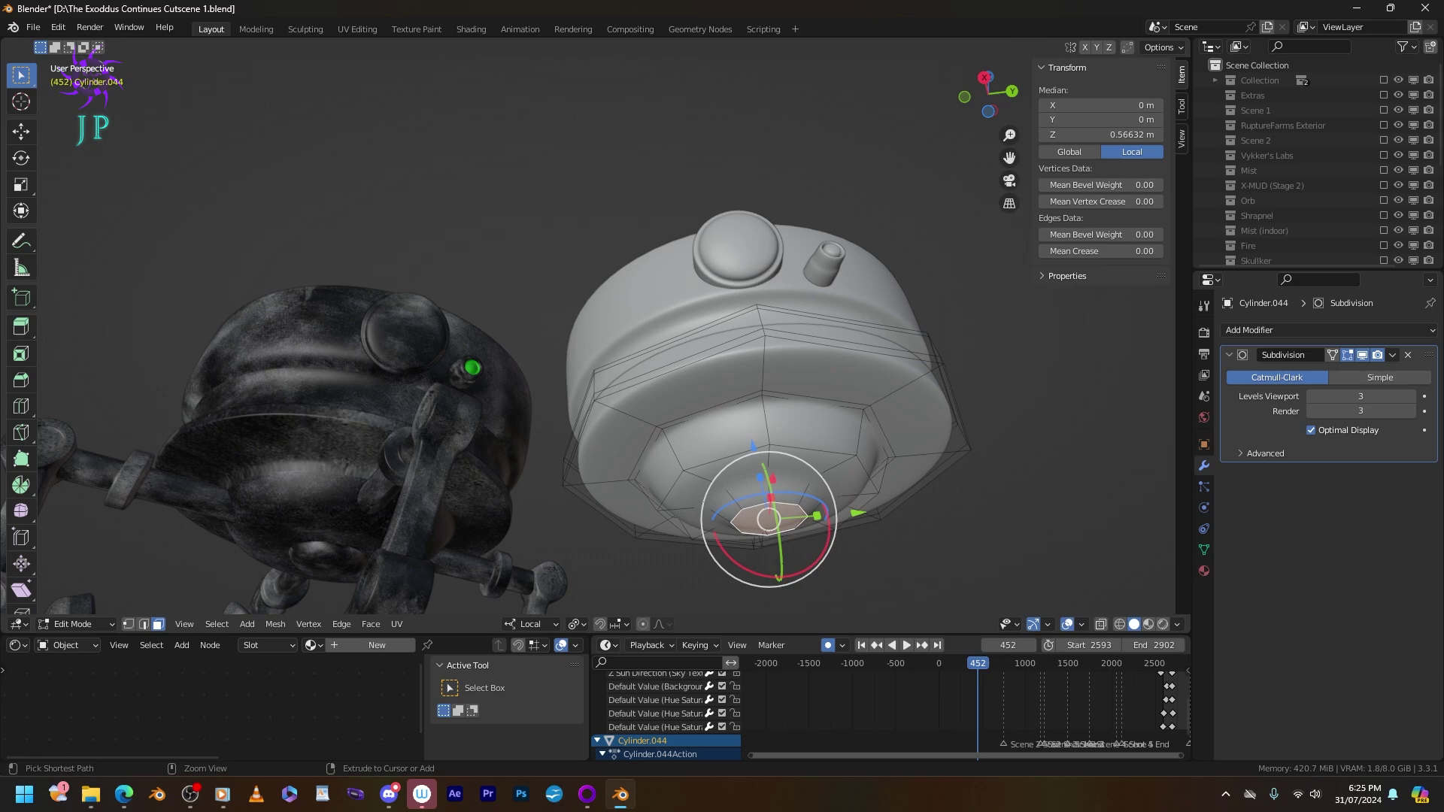
Slide the edge loop around the root of the small bottom knob by about -0.977.
key(g)
key(g)
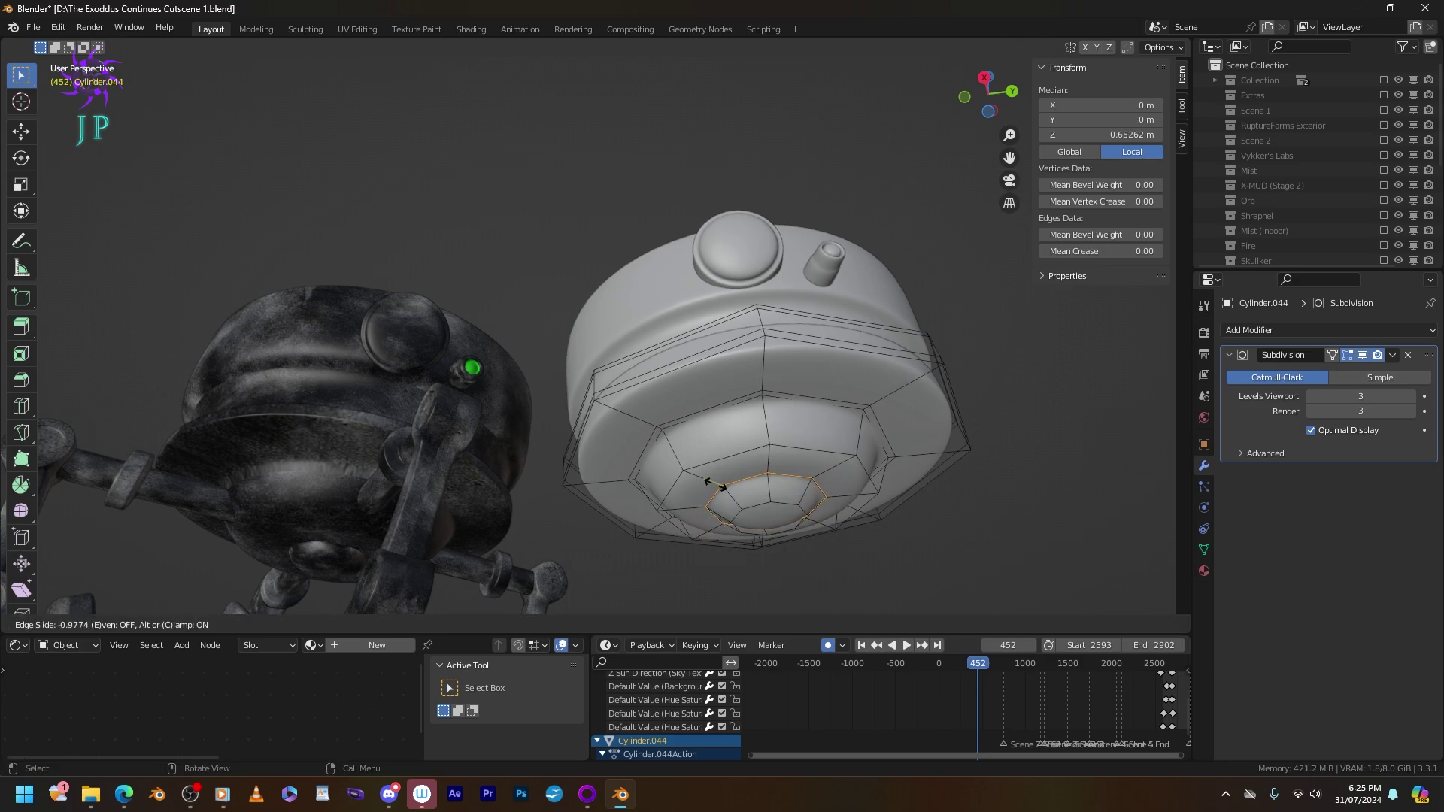
click(713, 483)
key(Tab)
middle_drag(713, 483, 748, 421)
key(Tab)
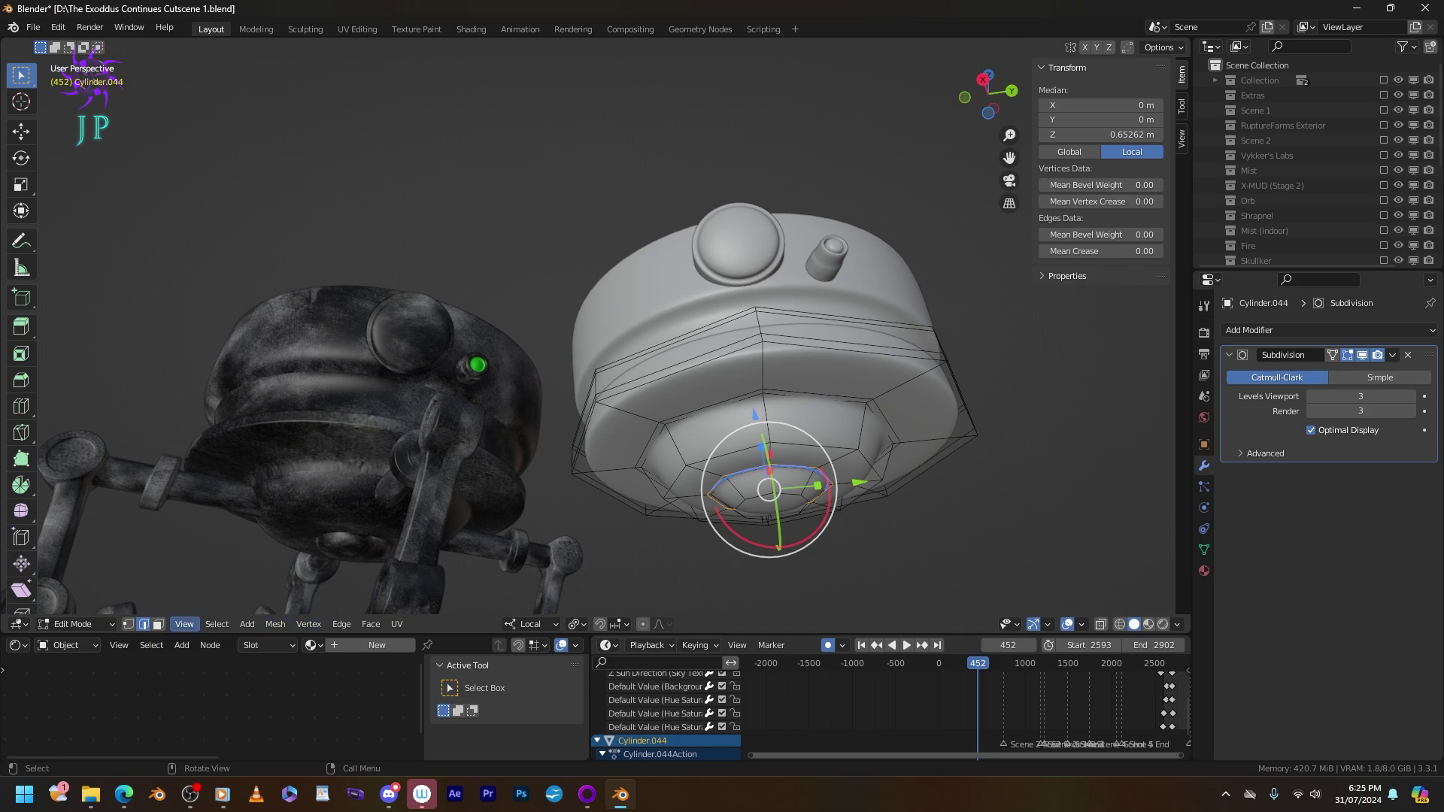
Move the small knob's bottom face slightly down along local Z to round it out.
click(158, 624)
click(771, 527)
key(g)
key(z)
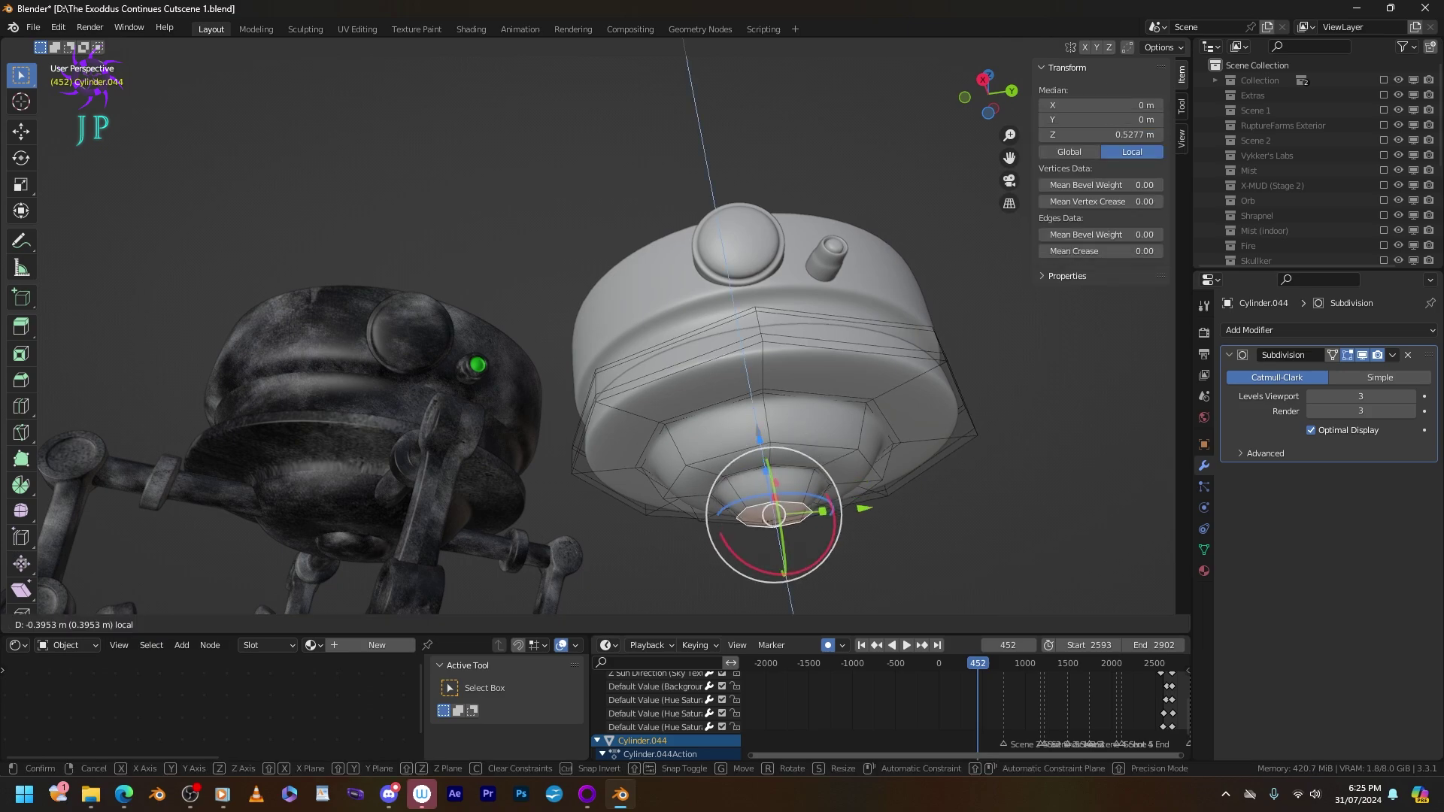
key(Return)
key(Tab)
Rotate the new head's side light 6.73° about its local Y axis.
middle_drag(601, 377, 557, 308)
scroll(616, 324, up, 3)
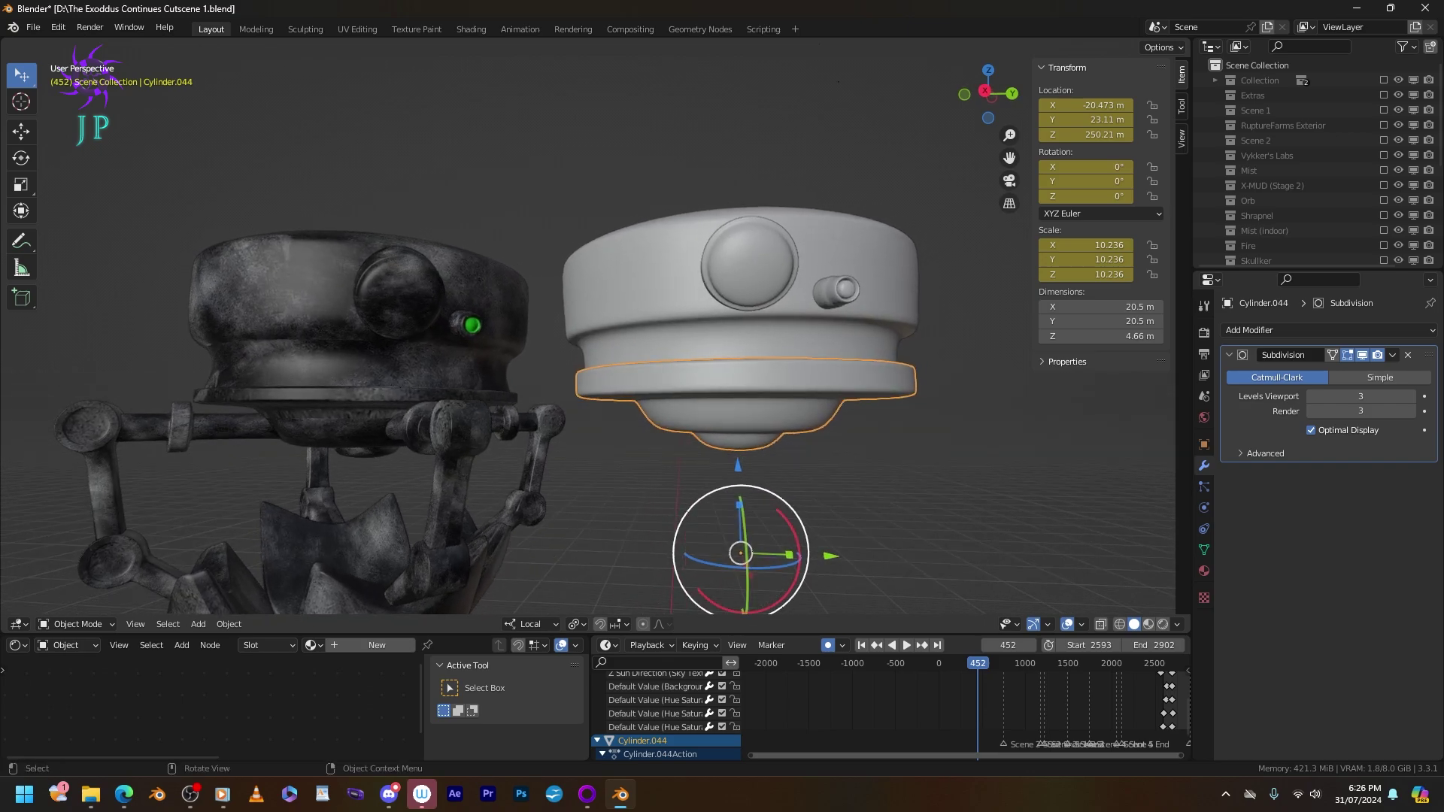
scroll(586, 323, down, 2)
scroll(587, 323, up, 4)
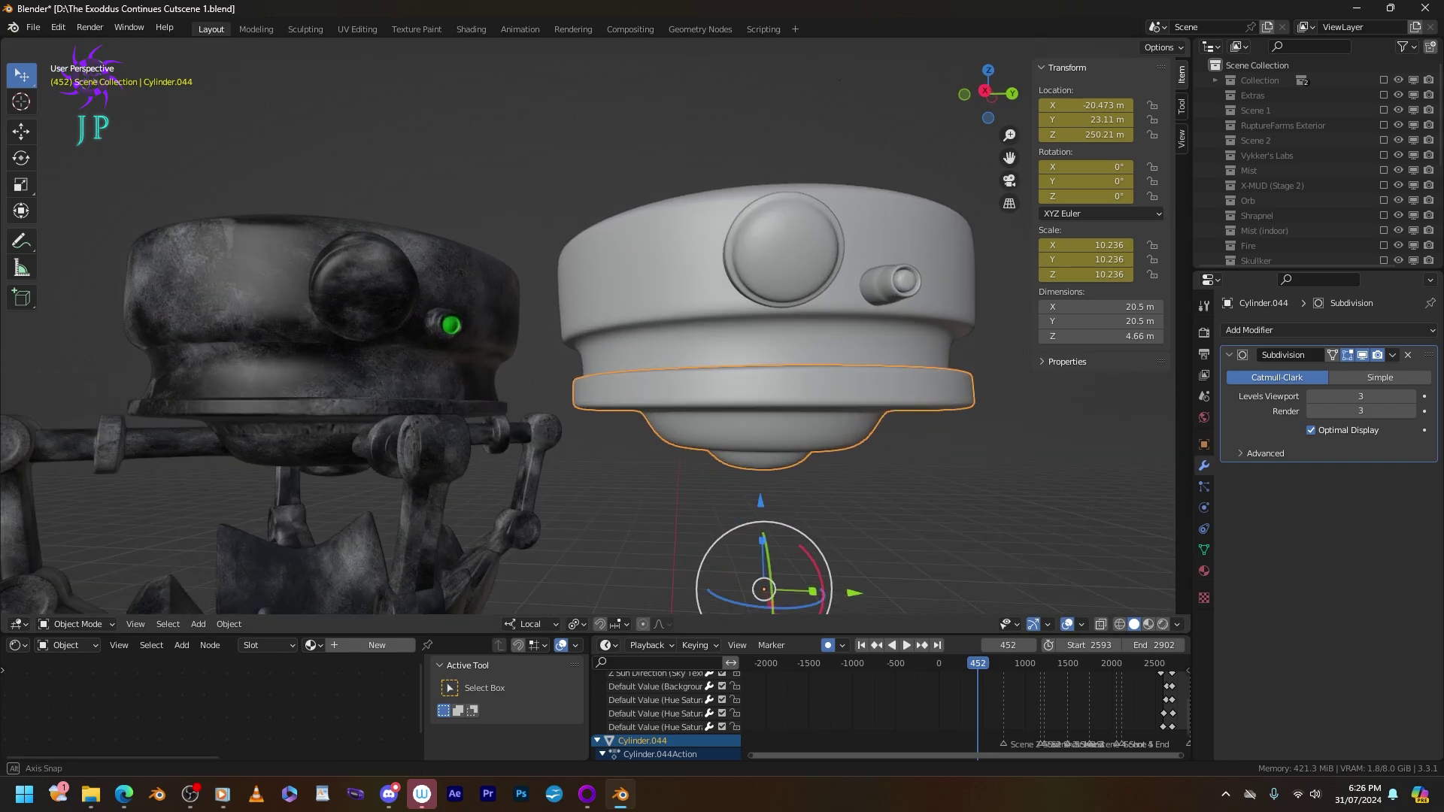
middle_drag(586, 323, 617, 312)
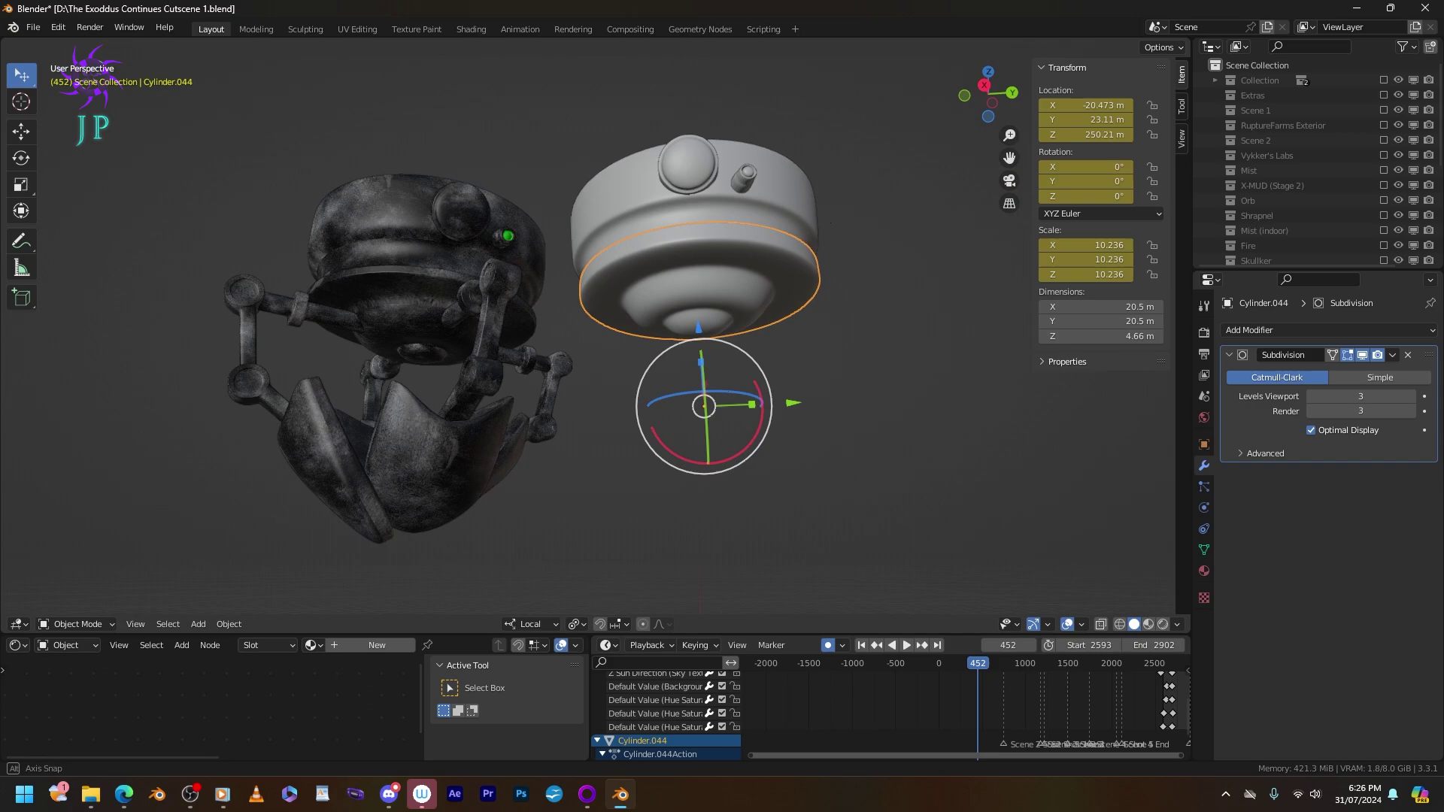
scroll(586, 330, up, 1)
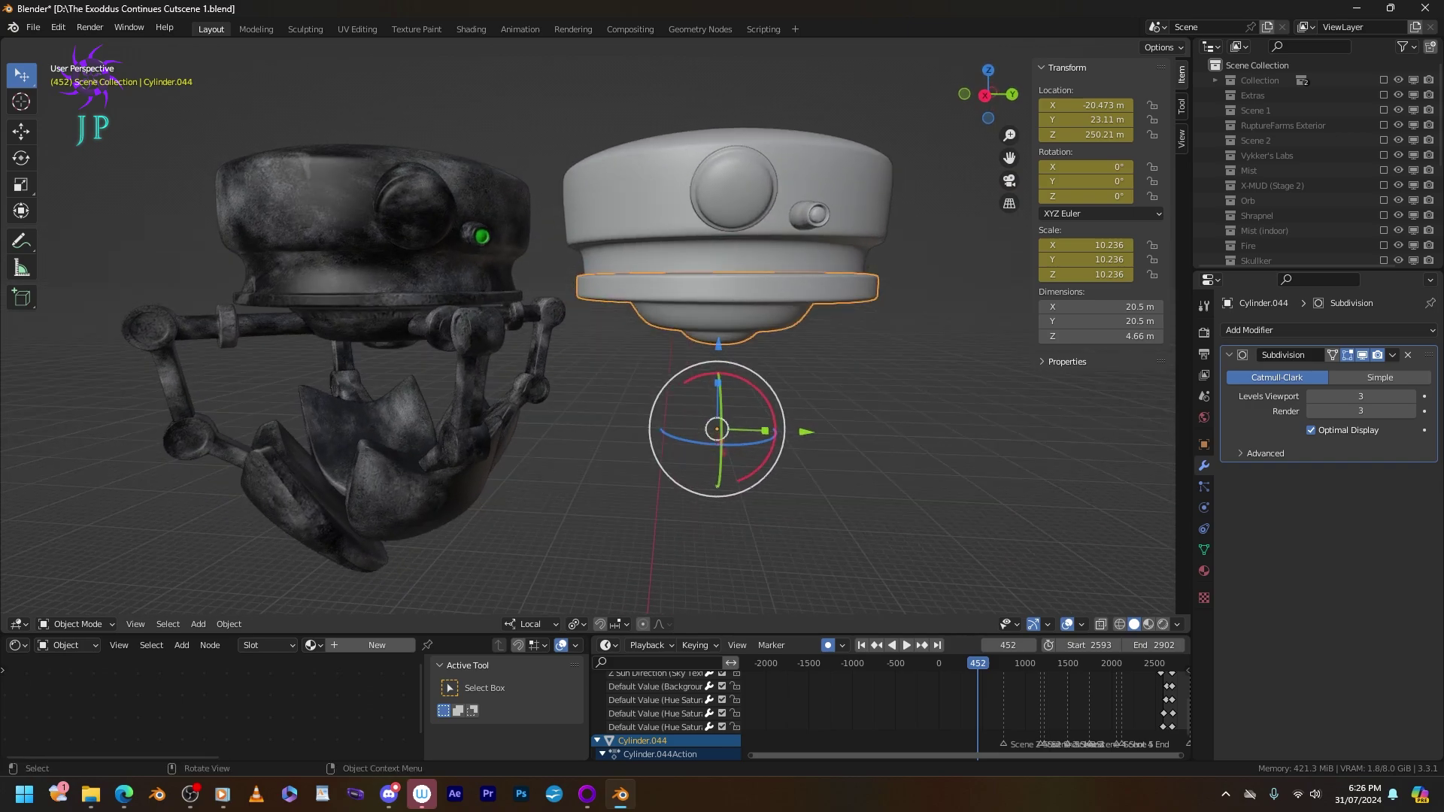
middle_drag(617, 312, 542, 308)
click(462, 249)
drag(461, 202, 444, 226)
middle_drag(444, 226, 594, 229)
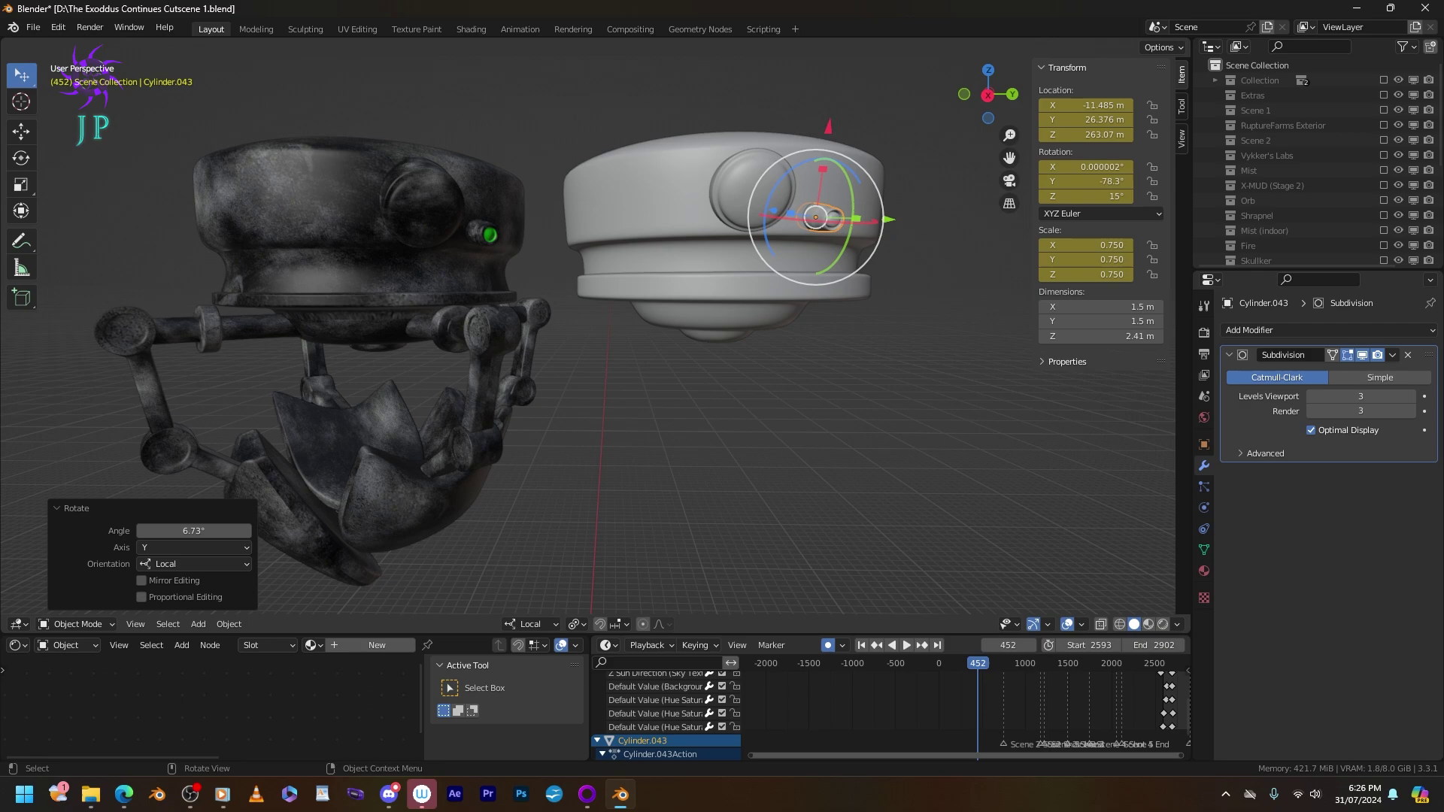
Select the base disc under the new head.
middle_drag(594, 228, 633, 226)
click(677, 290)
key(r)
key(y)
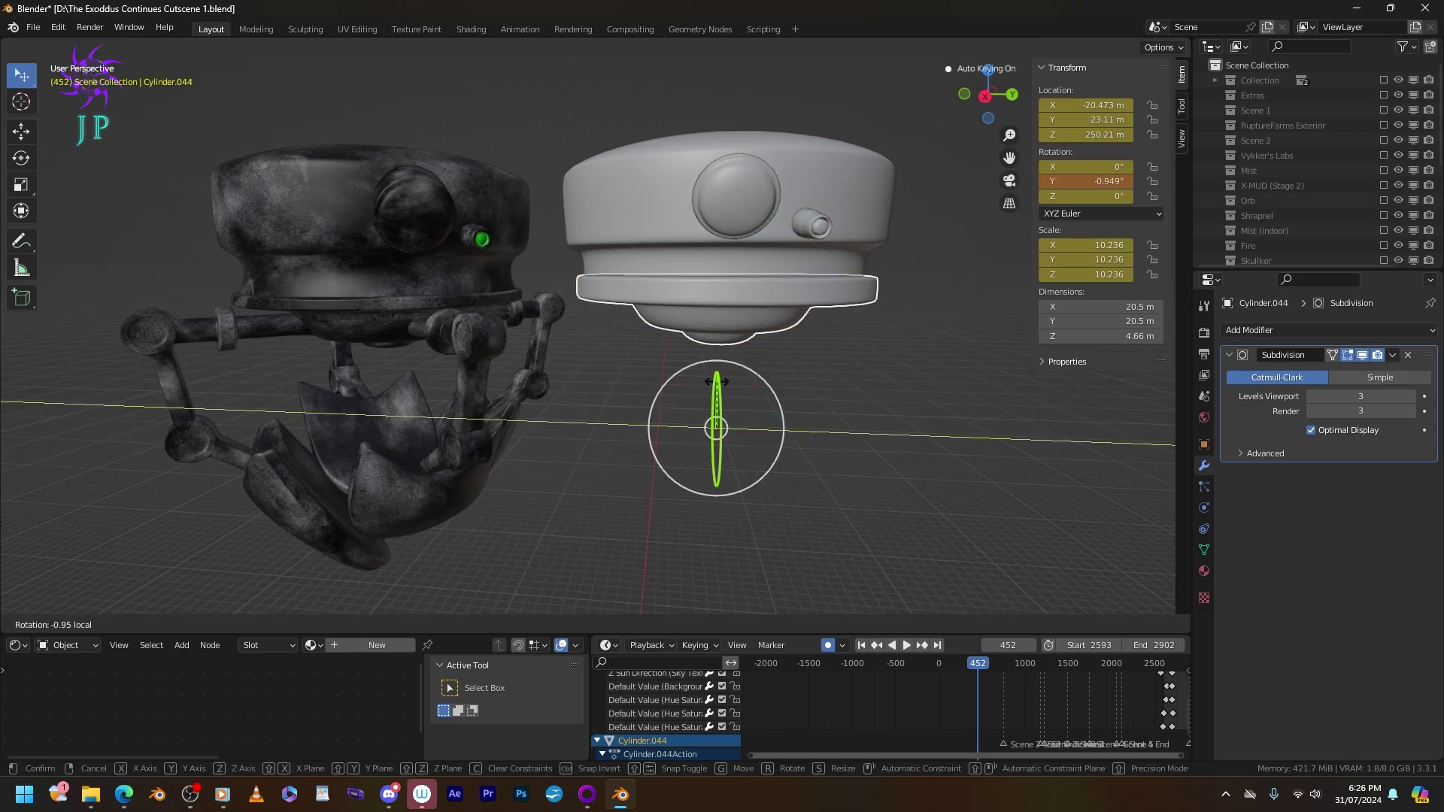
key(Escape)
Move the base disc down about 0.635 m along its local Z axis.
scroll(594, 338, up, 2)
key(g)
key(z)
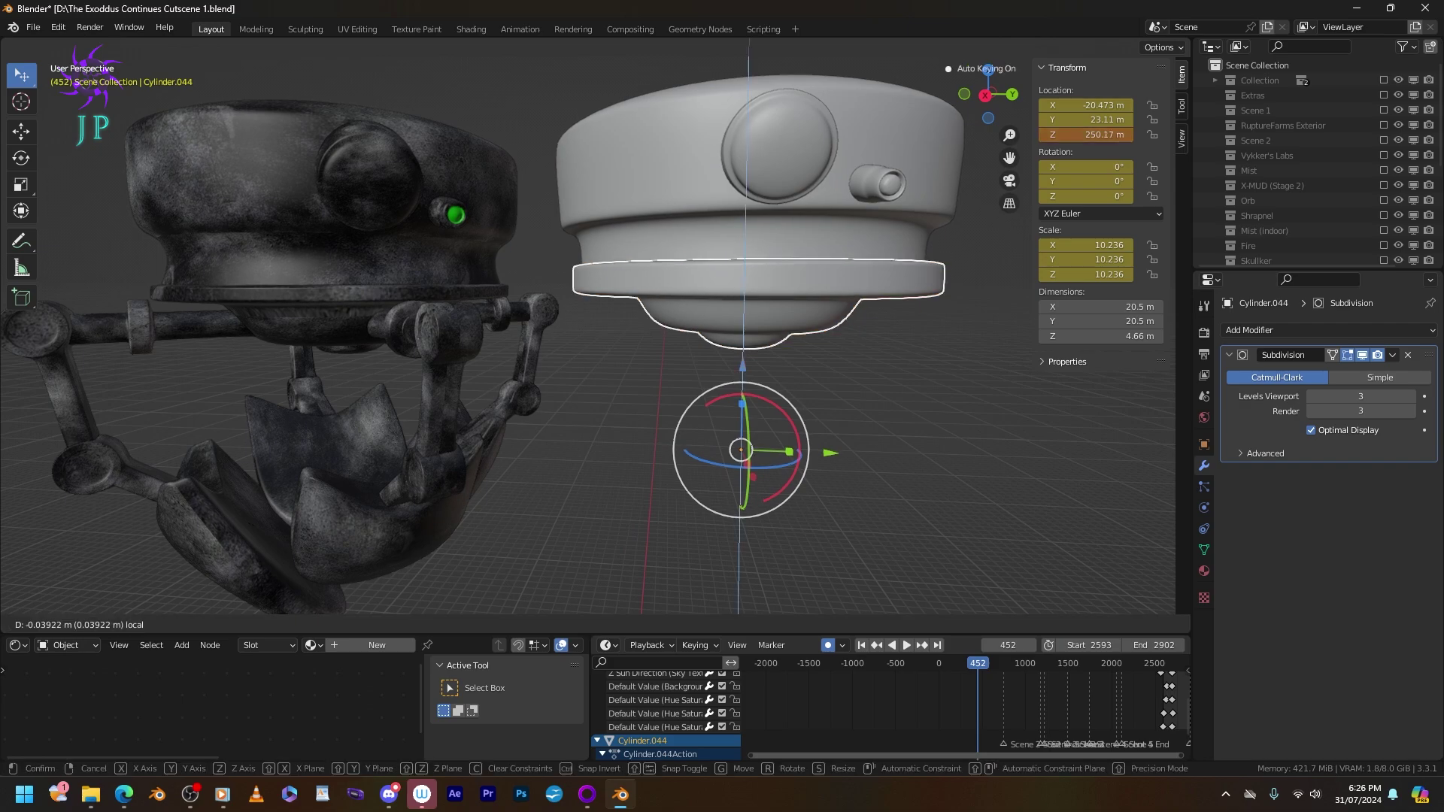
key(Return)
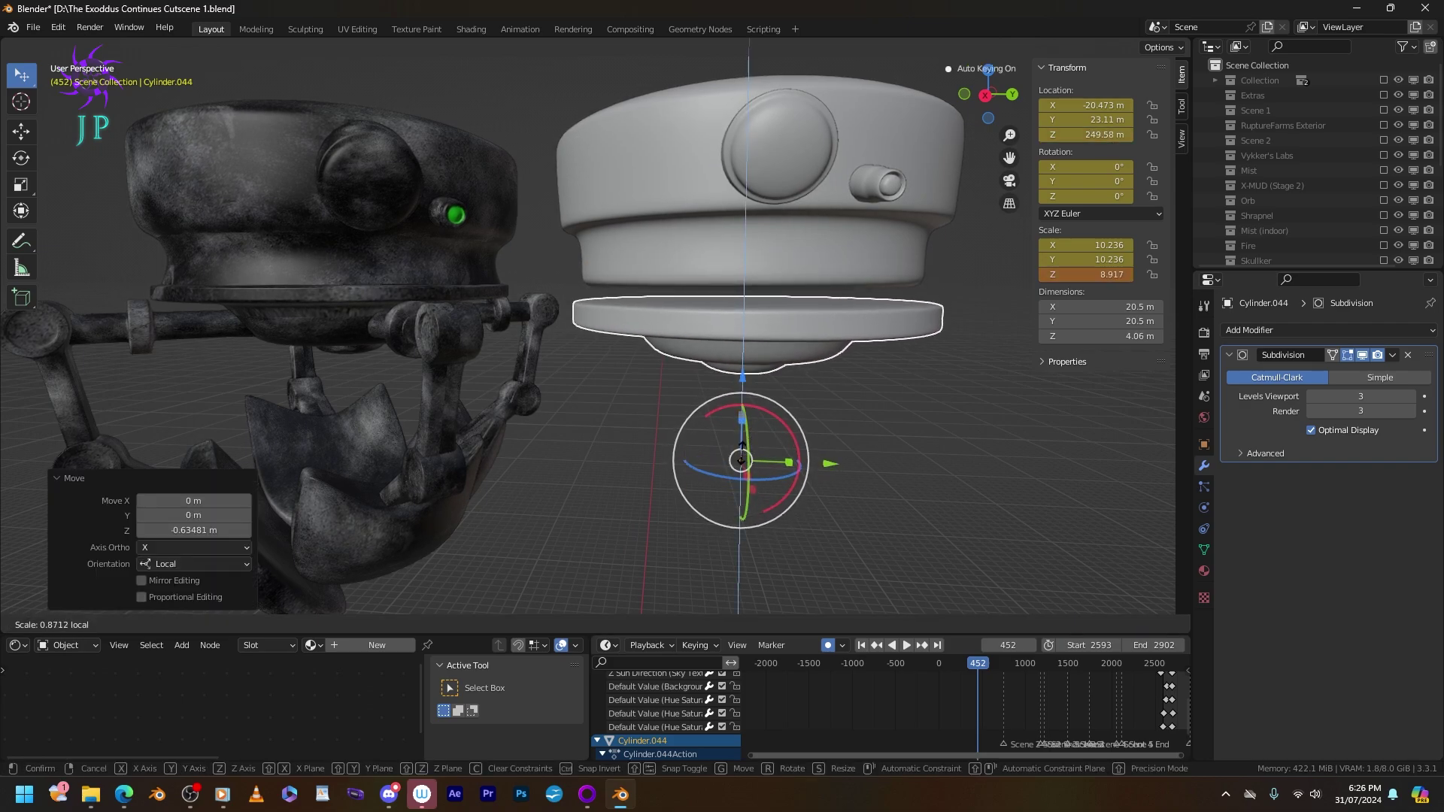
Try to flatten the entire linked disc mesh by scaling it to 0.814 along local Z.
key(Tab)
middle_drag(741, 461, 706, 428)
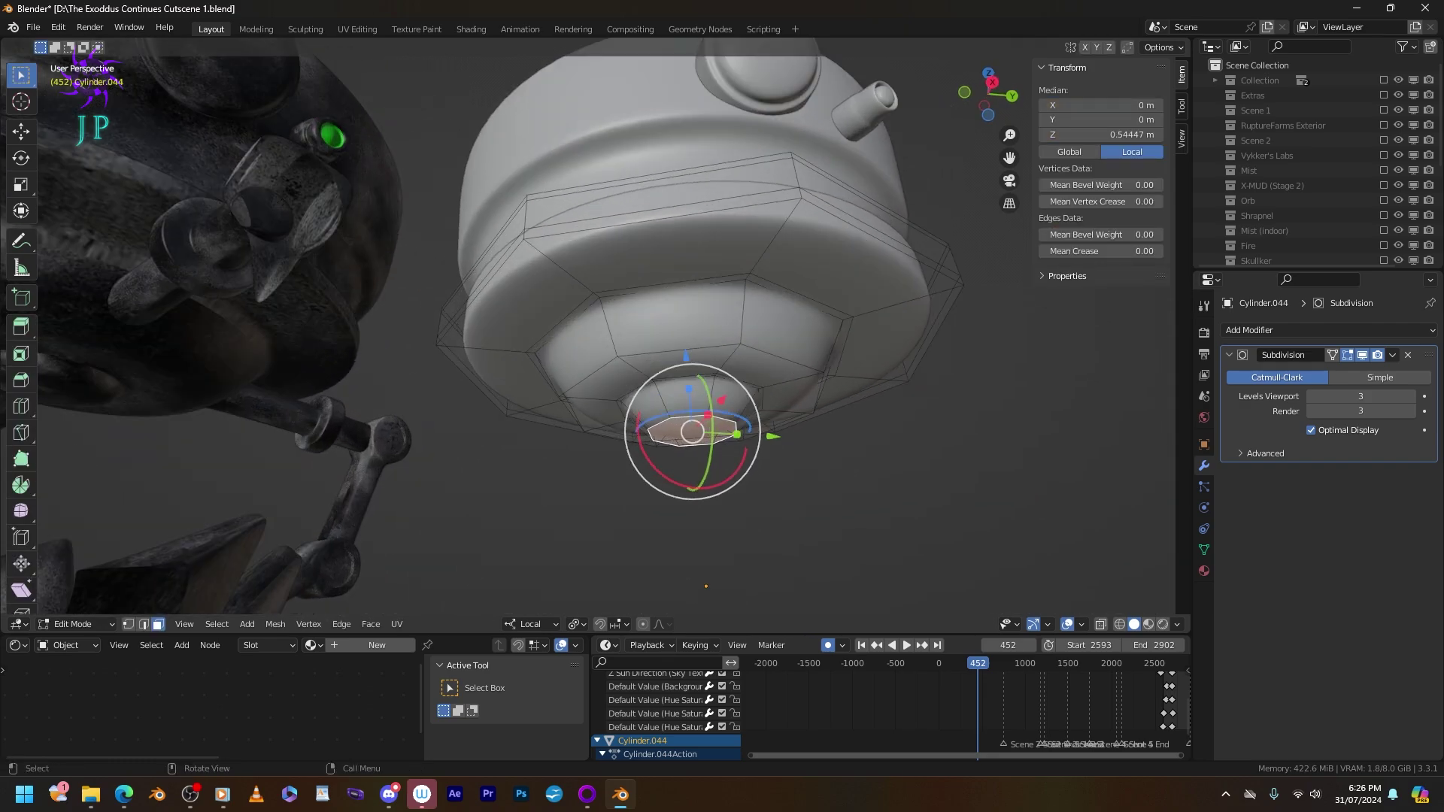
key(ctrl+l)
middle_drag(704, 361, 692, 331)
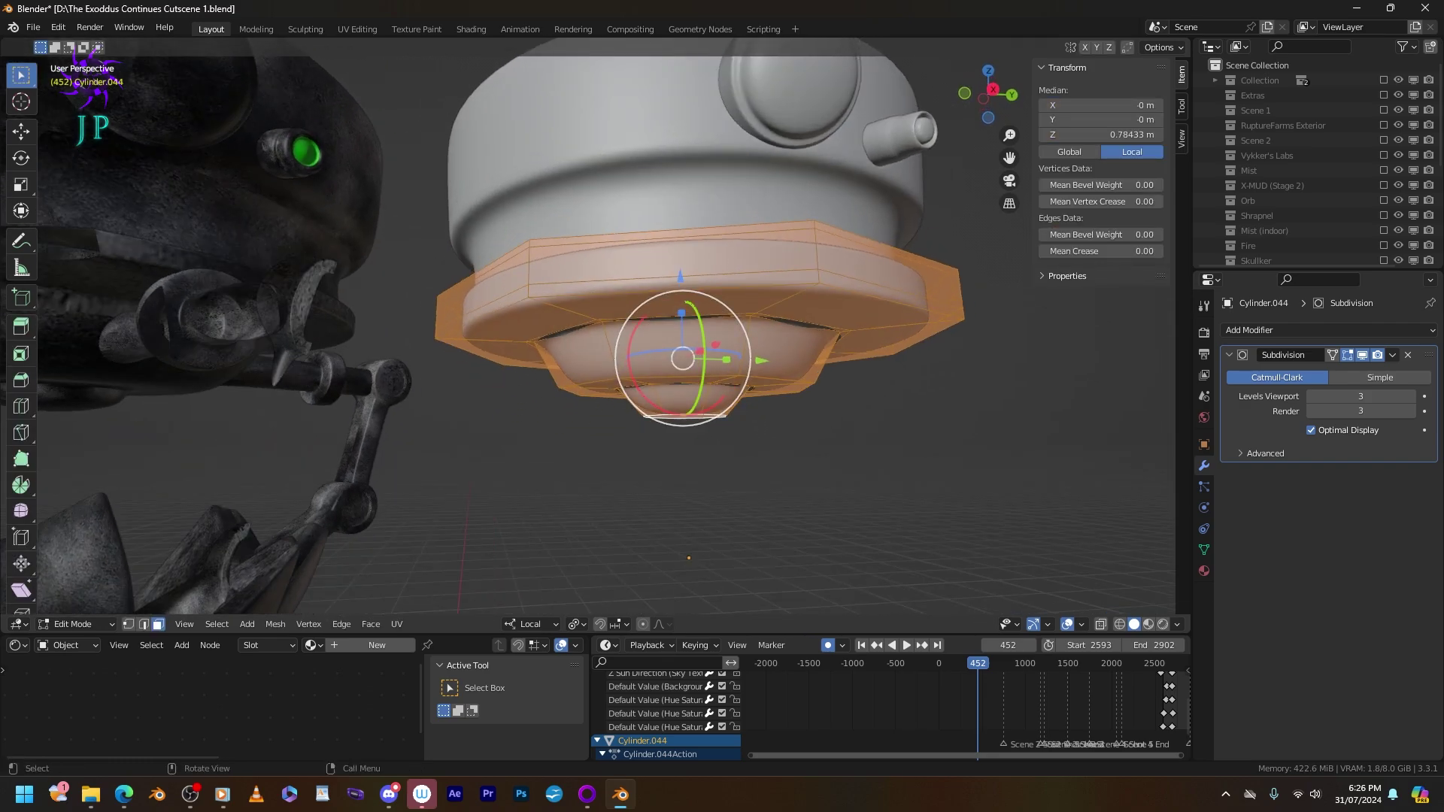
key(s)
key(z)
key(z)
click(665, 383)
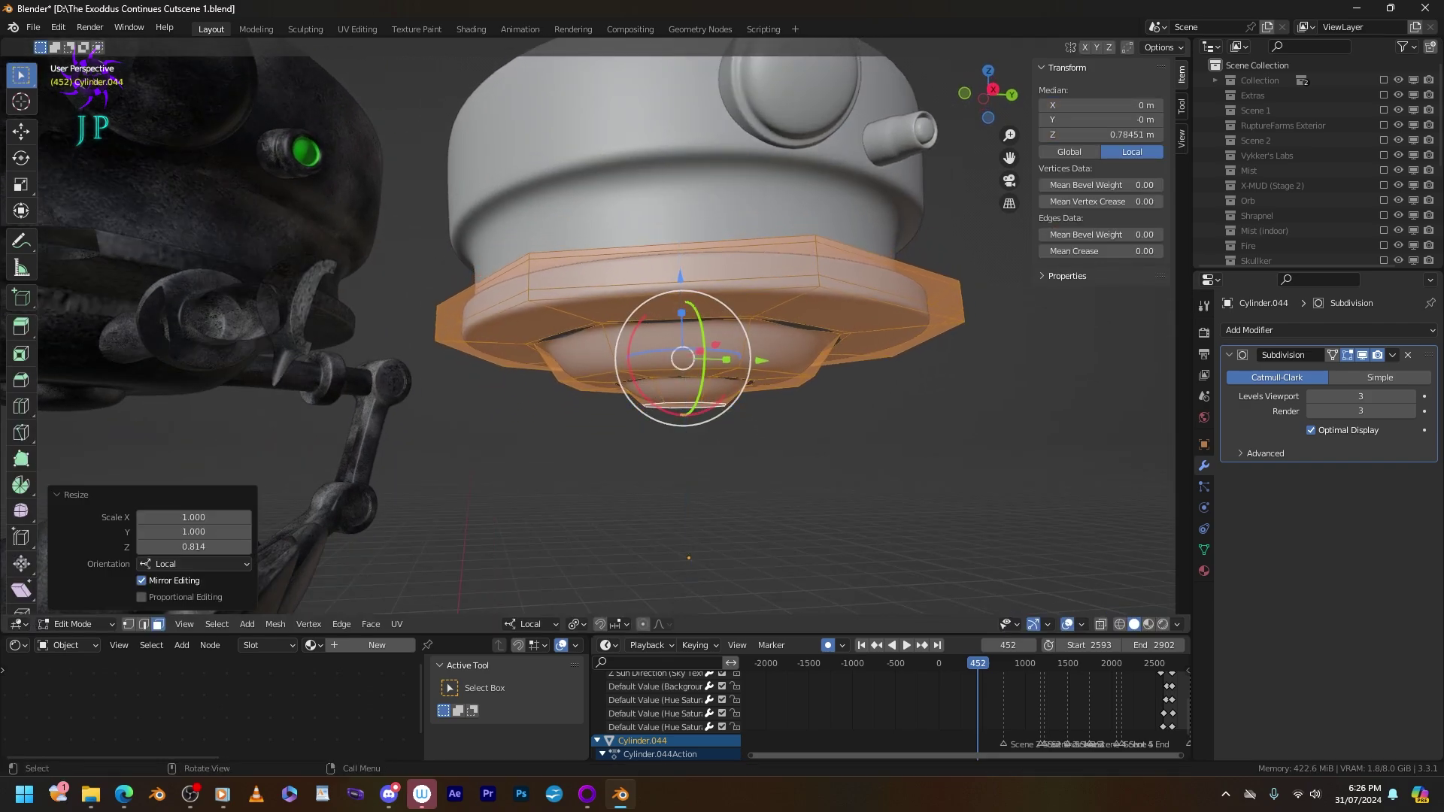
Try to shift the whole base disc along its local Z axis.
key(Tab)
middle_drag(665, 383, 669, 398)
key(g)
key(z)
key(Return)
Lower the base disc's top faces along local Z to thin its outer rim.
scroll(722, 339, down, 3)
middle_drag(722, 338, 692, 384)
scroll(722, 338, up, 2)
key(Tab)
scroll(722, 339, up, 4)
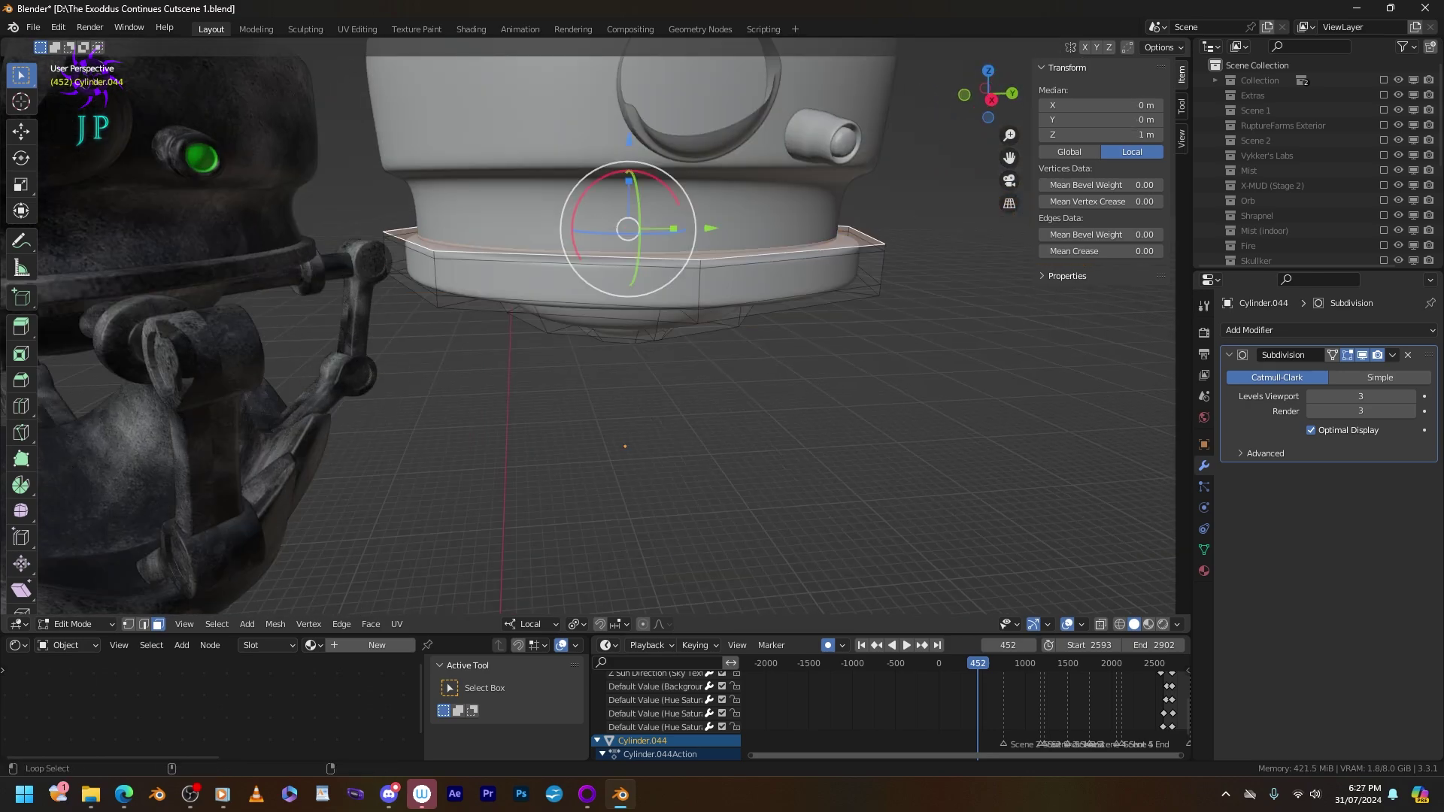
key(g)
key(z)
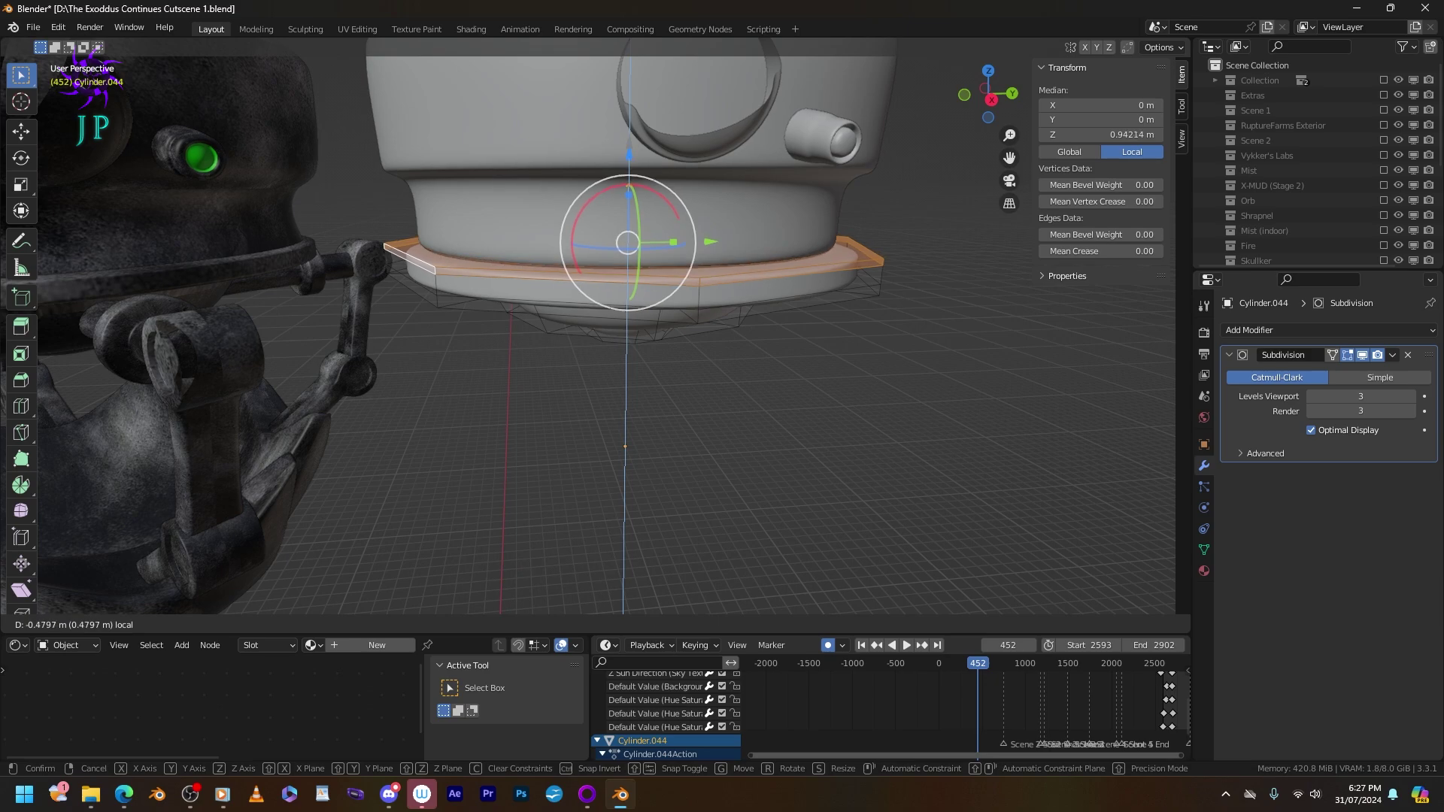
key(Return)
key(Tab)
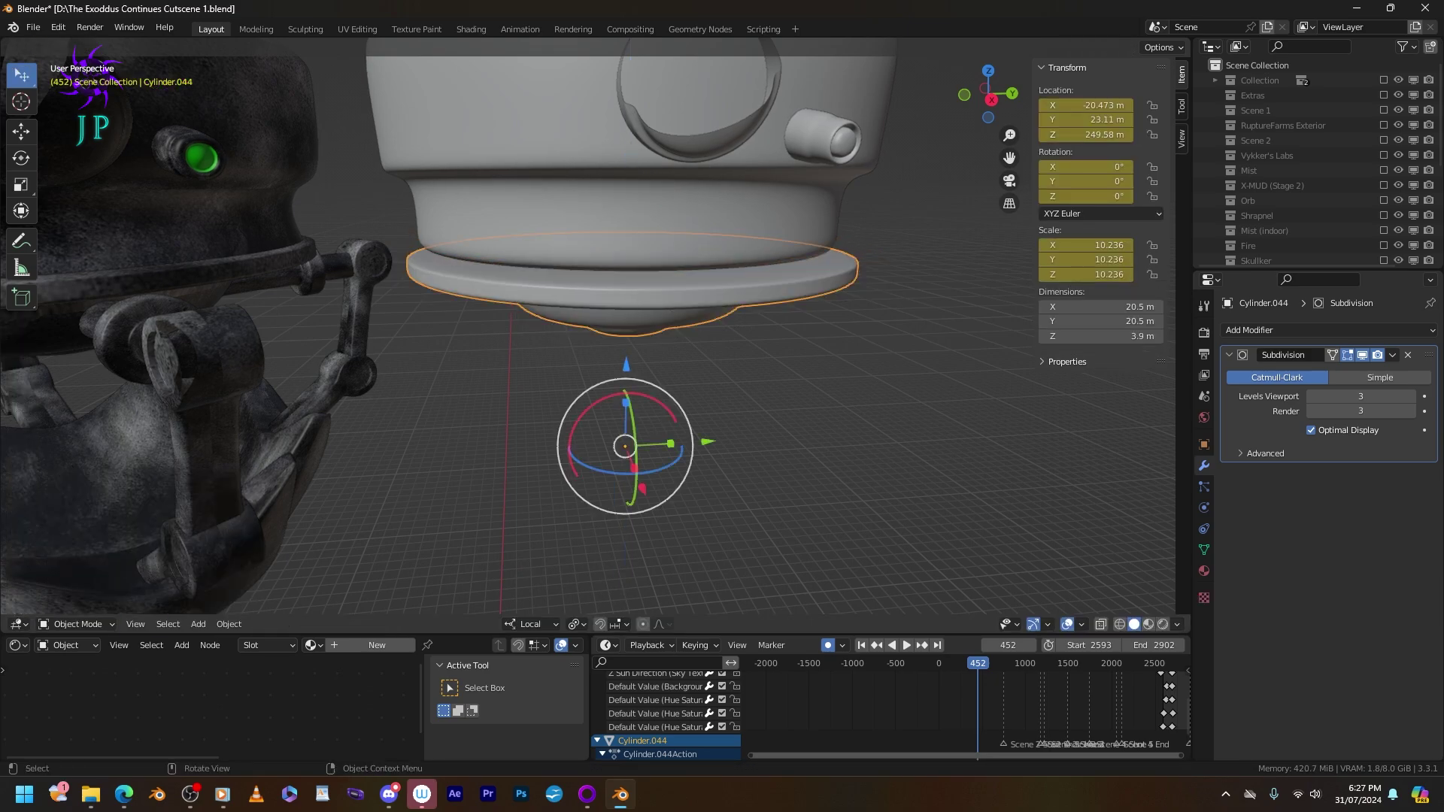
Raise the whole base disc along local Z to a Z location of 250.32 m against the head.
key(g)
key(z)
key(Return)
Examine the mesh of the reference head's arm holder in Edit Mode.
middle_drag(625, 433, 704, 395)
click(198, 623)
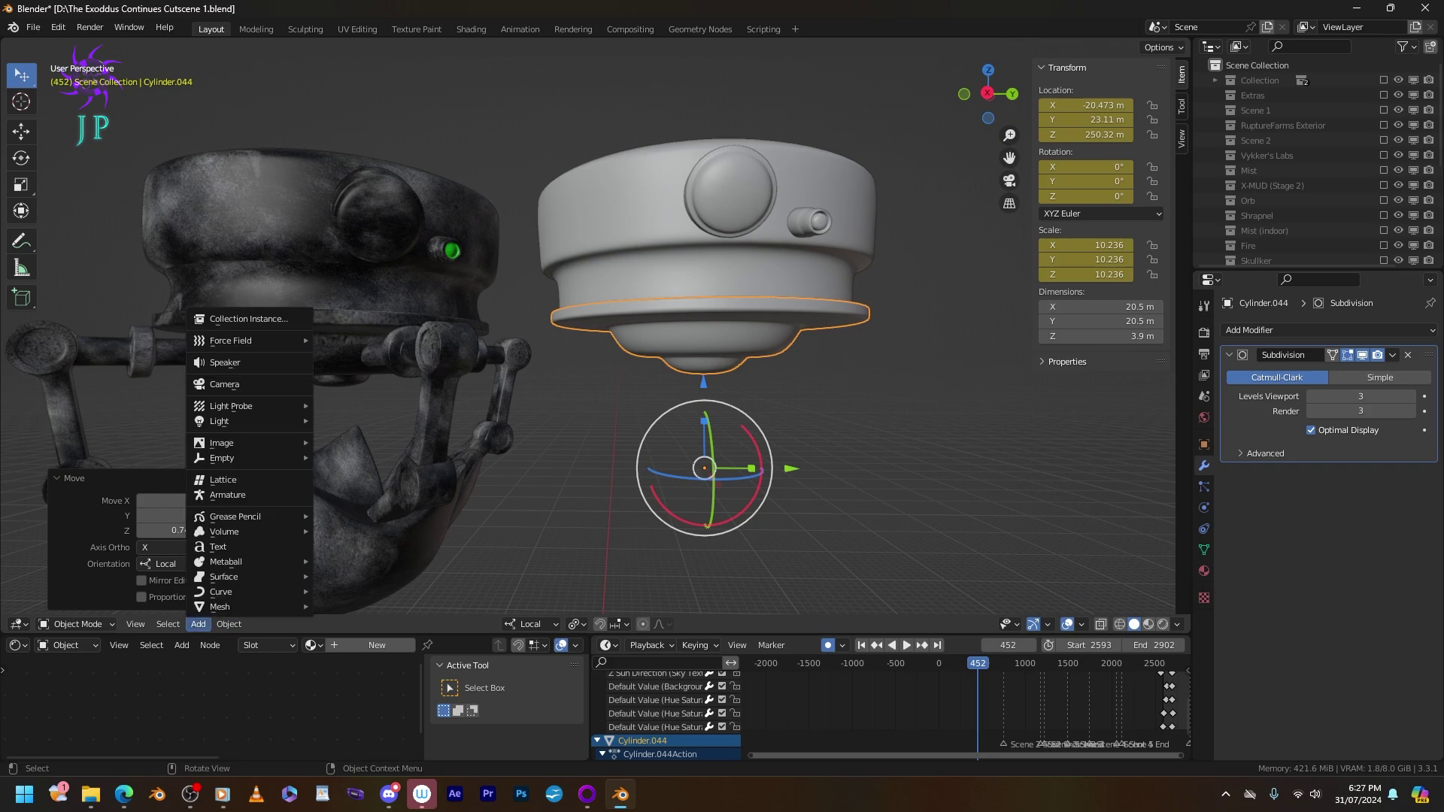
click(180, 347)
key(Tab)
scroll(167, 343, up, 3)
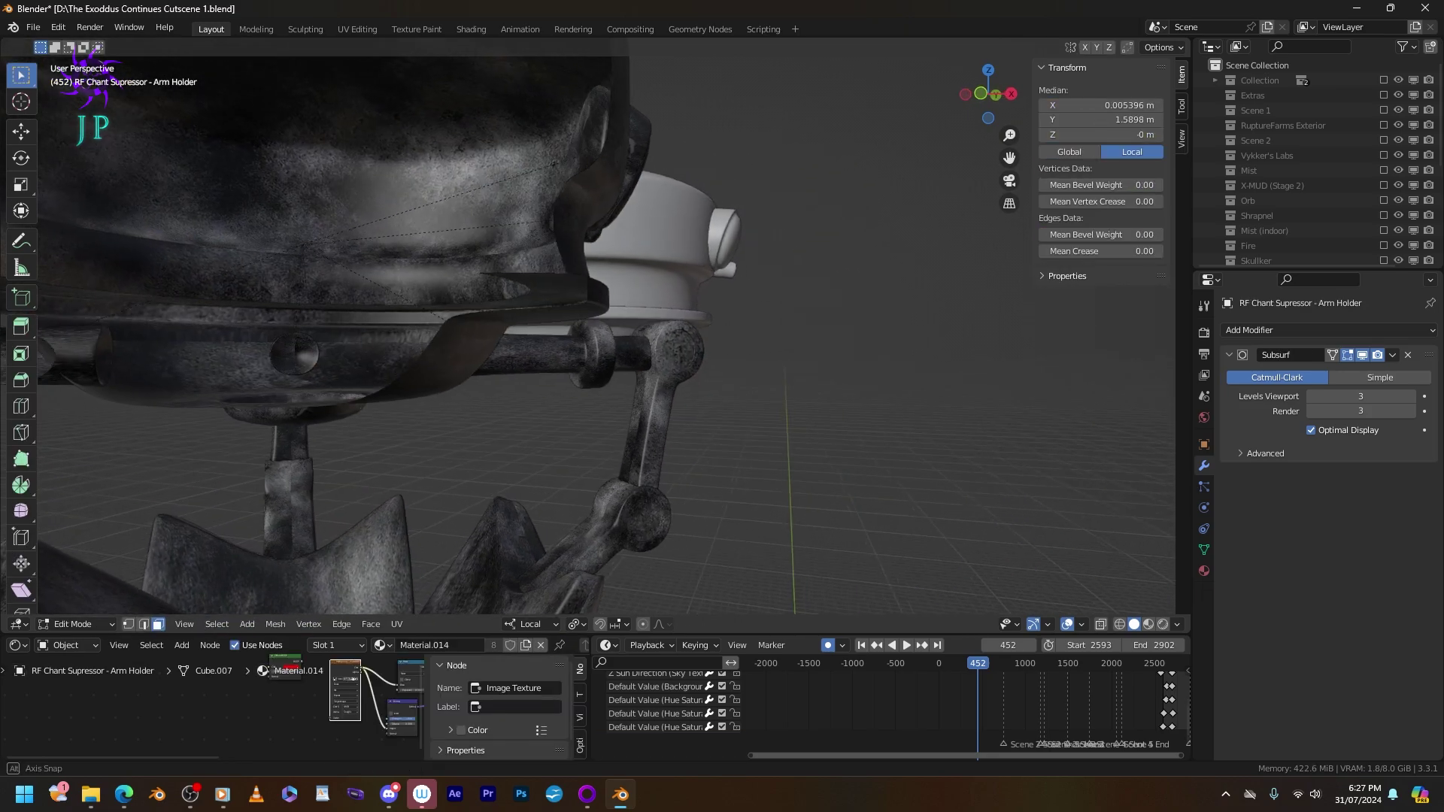
scroll(167, 343, down, 3)
key(Tab)
Add an eight-vertex cylinder and place it beneath the new head, rotated -90° about Y.
click(198, 624)
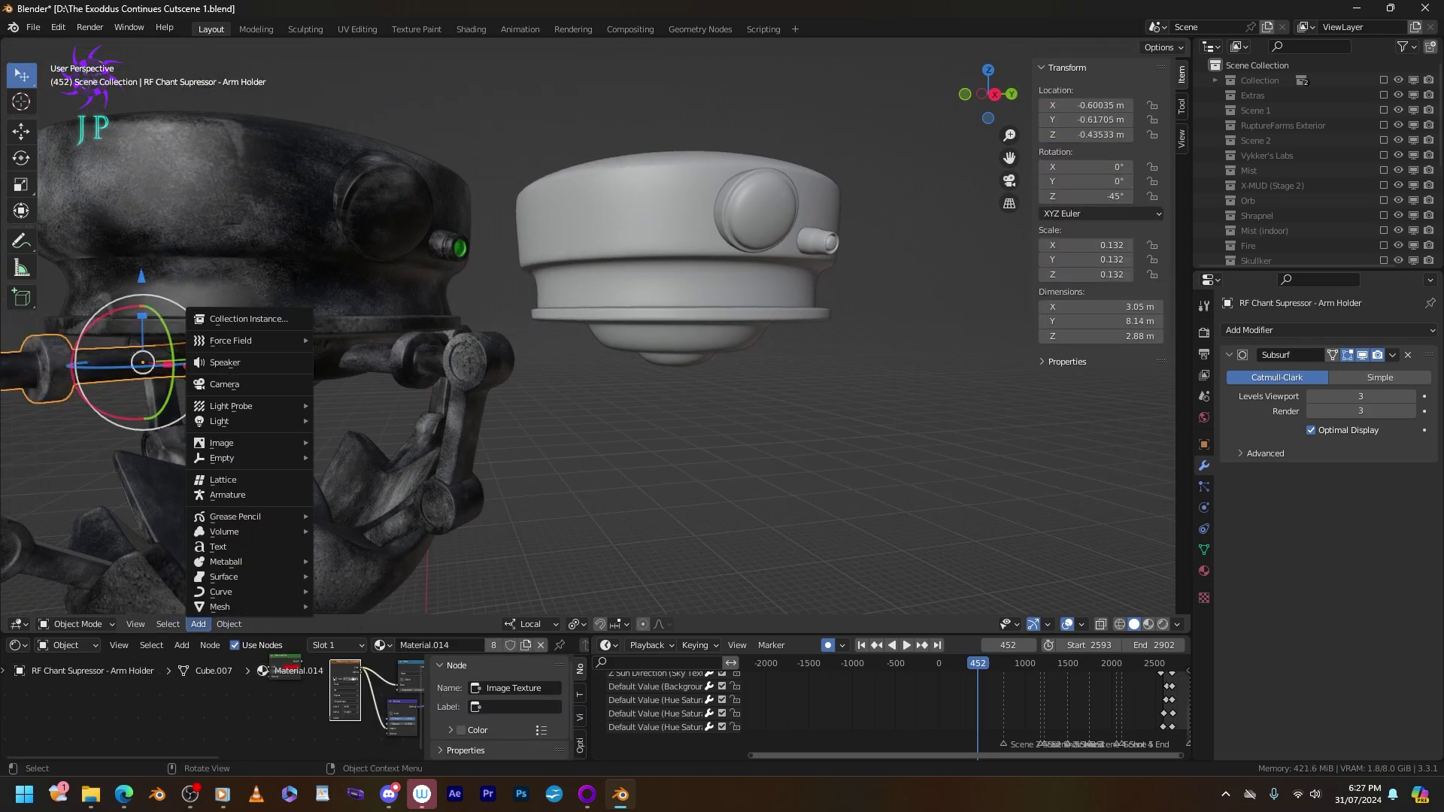
mouse_move(248, 606)
click(354, 539)
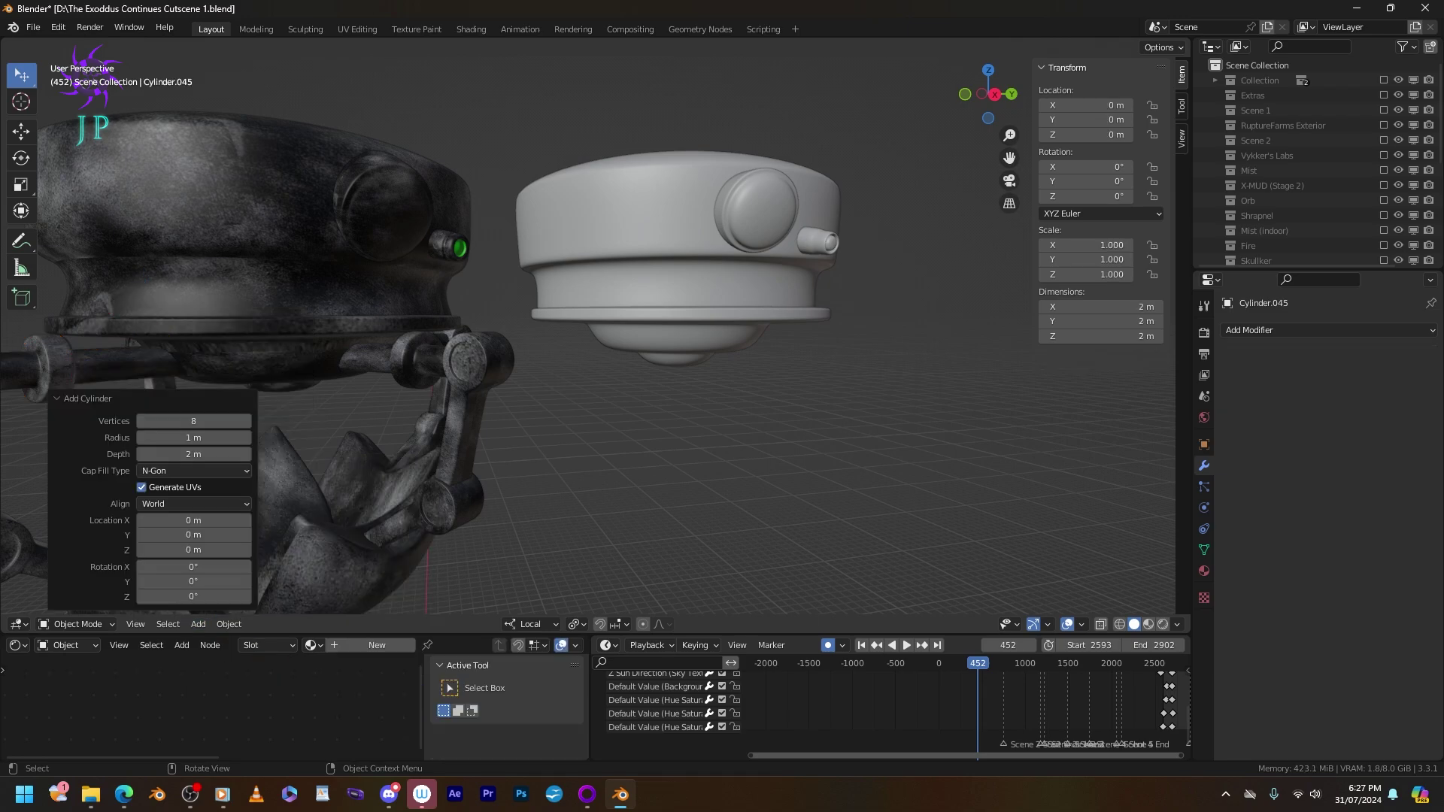
scroll(354, 539, down, 8)
key(g)
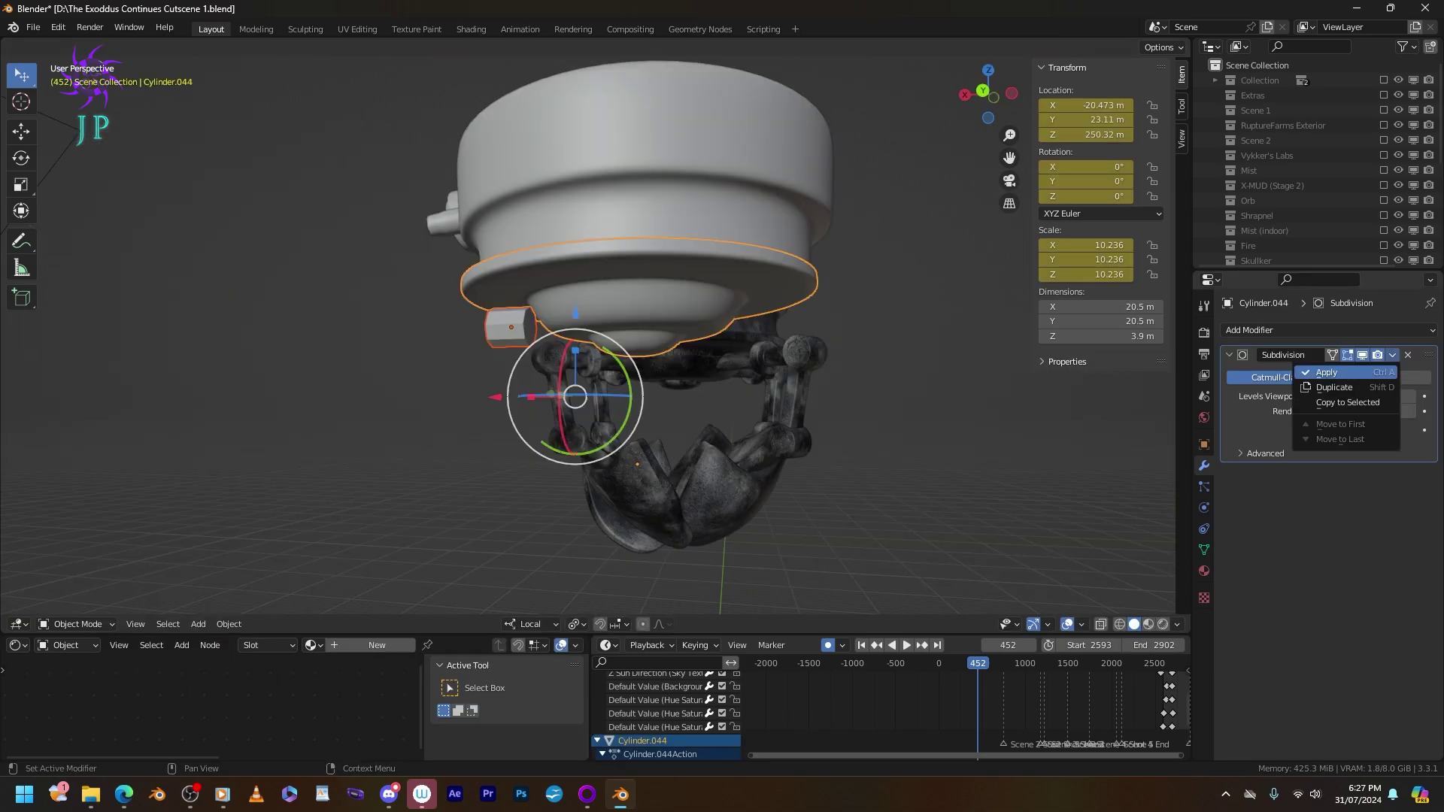
Copy the base disc's Subdivision modifier to the new small cylinder and select that cylinder.
middle_drag(828, 451, 963, 436)
click(767, 428)
middle_drag(767, 429, 798, 406)
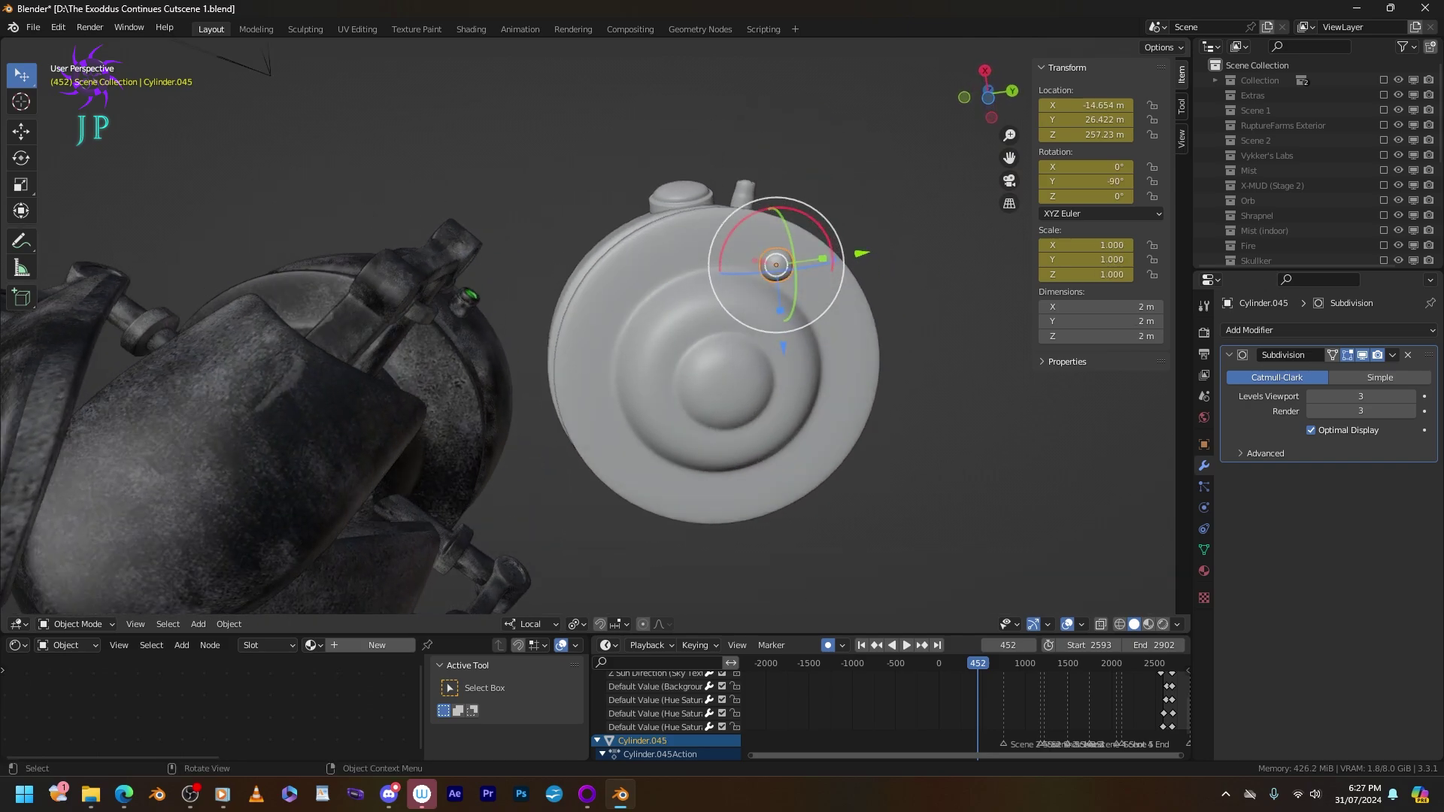
Position the small cylinder beside the disc's lower bulge at about X -15.408, Y 23.241, Z 258.3 m.
drag(861, 254, 781, 272)
middle_drag(780, 272, 835, 309)
scroll(722, 324, up, 5)
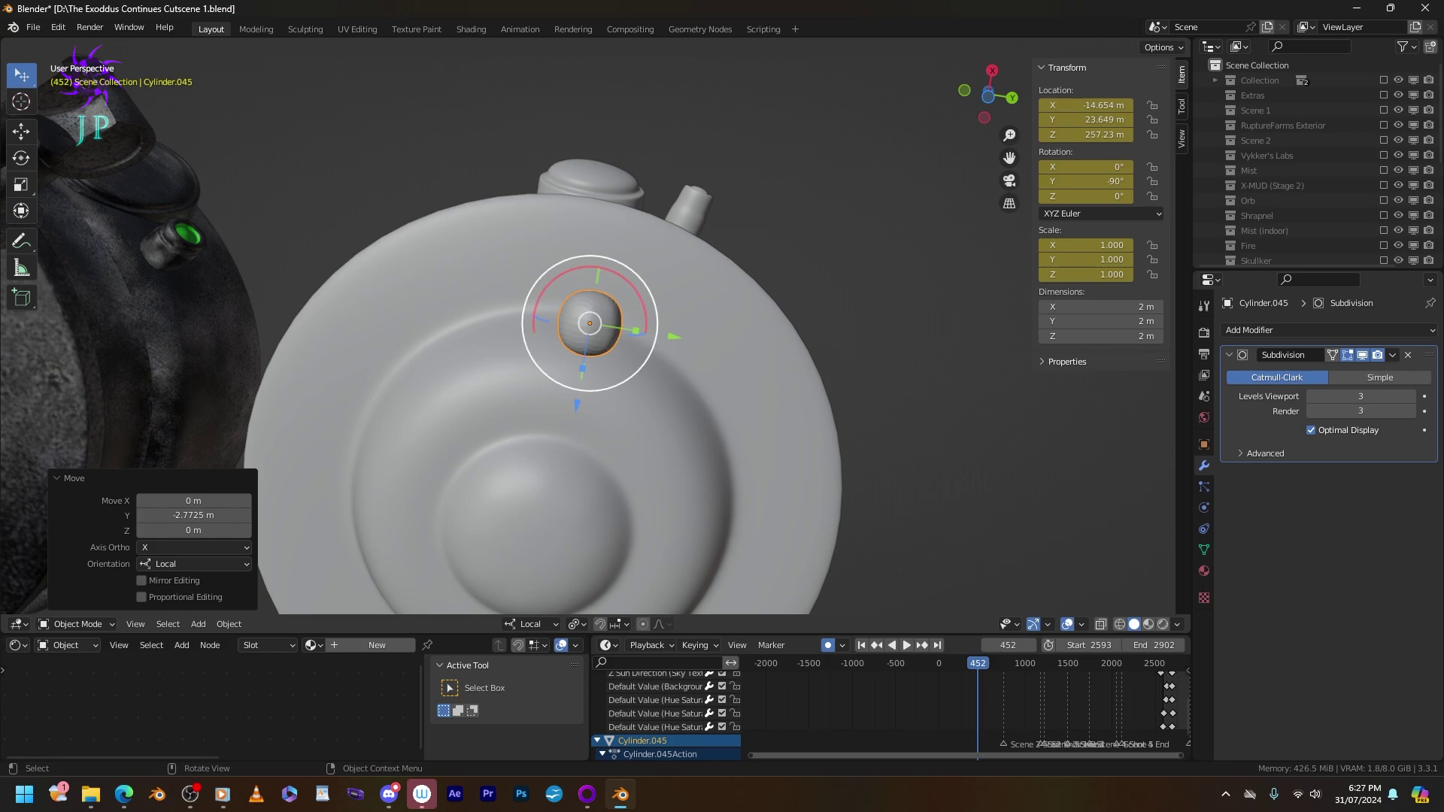
drag(577, 404, 572, 433)
drag(669, 365, 657, 366)
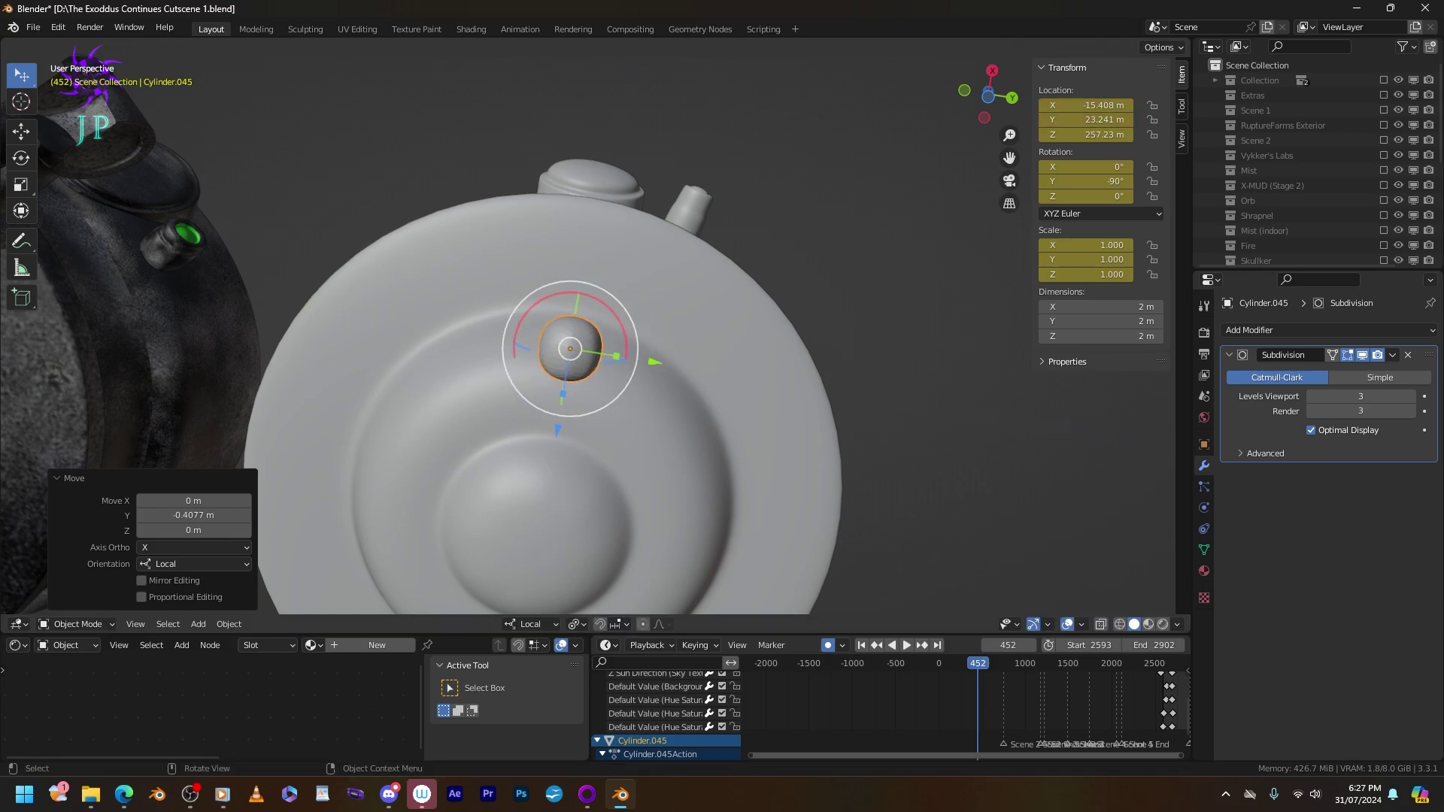
middle_drag(656, 366, 700, 300)
drag(582, 346, 581, 342)
Apply smooth shading to the small cylinder.
right_click(496, 388)
middle_drag(582, 342, 526, 376)
click(496, 388)
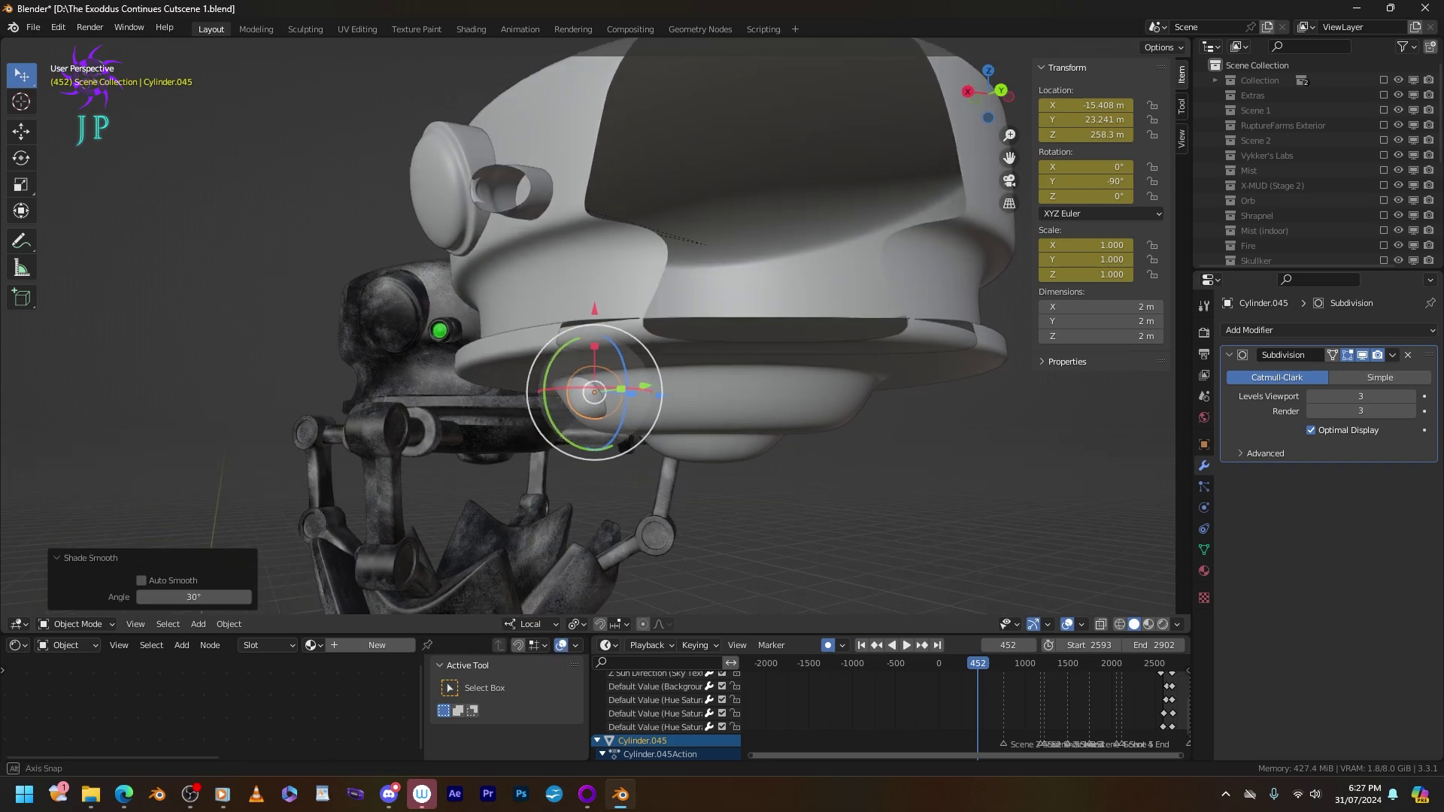
key(a)
key(ctrl+z)
Scale the small cylinder to 0.622 and lower it about 0.484 m.
key(s)
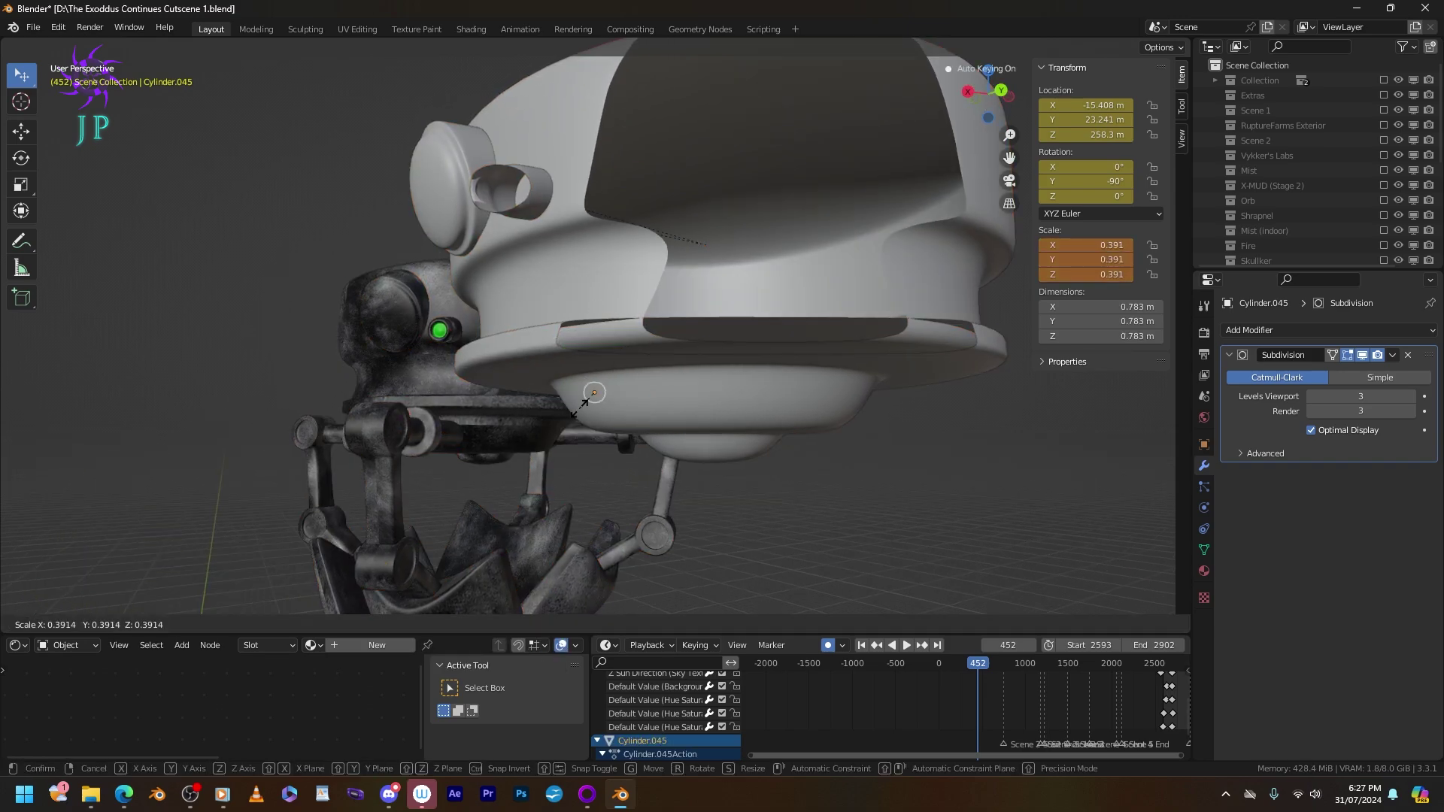
key(Return)
drag(594, 309, 594, 325)
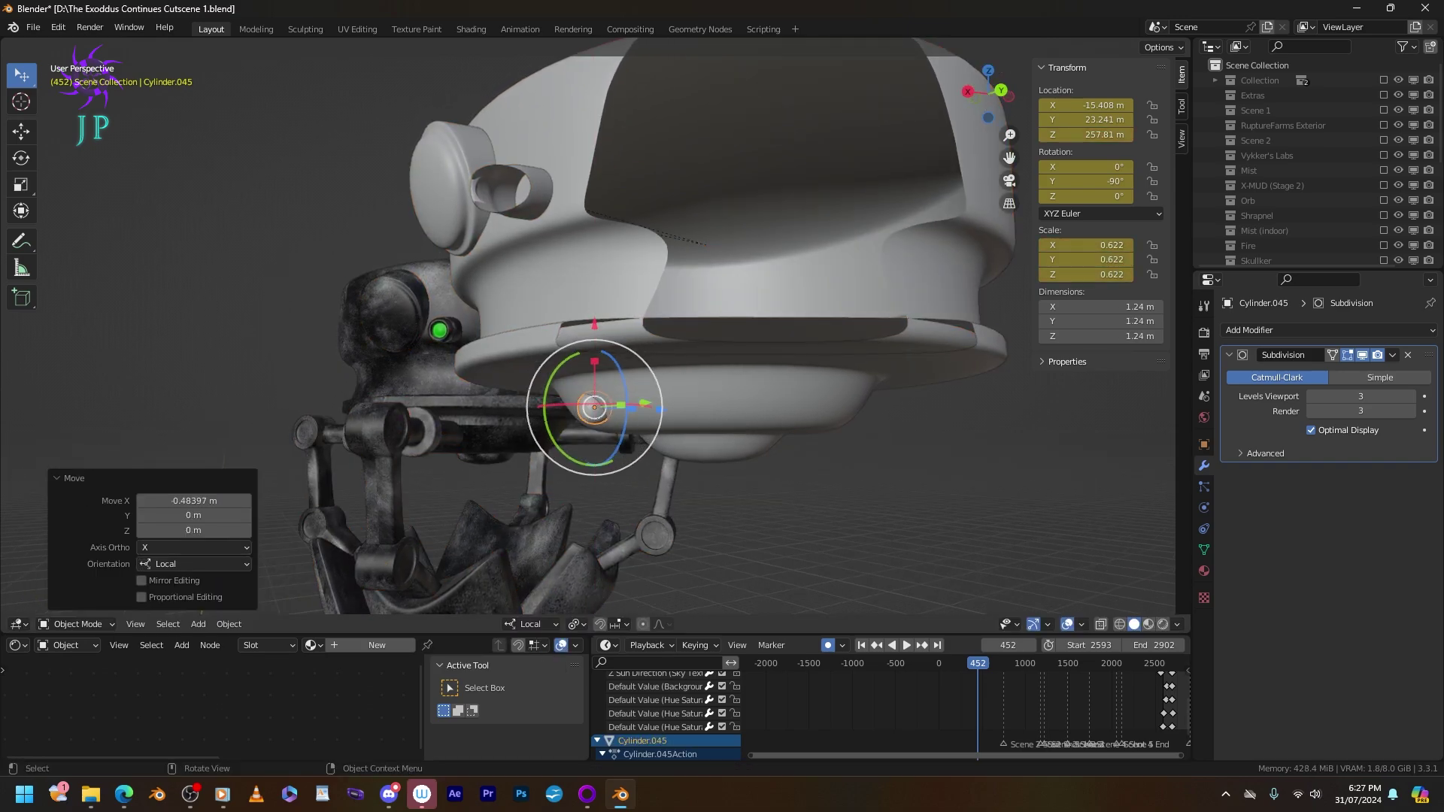
Stretch the small cylinder's outer end face away from the head to form a long arm holder.
key(Tab)
middle_drag(594, 407, 593, 407)
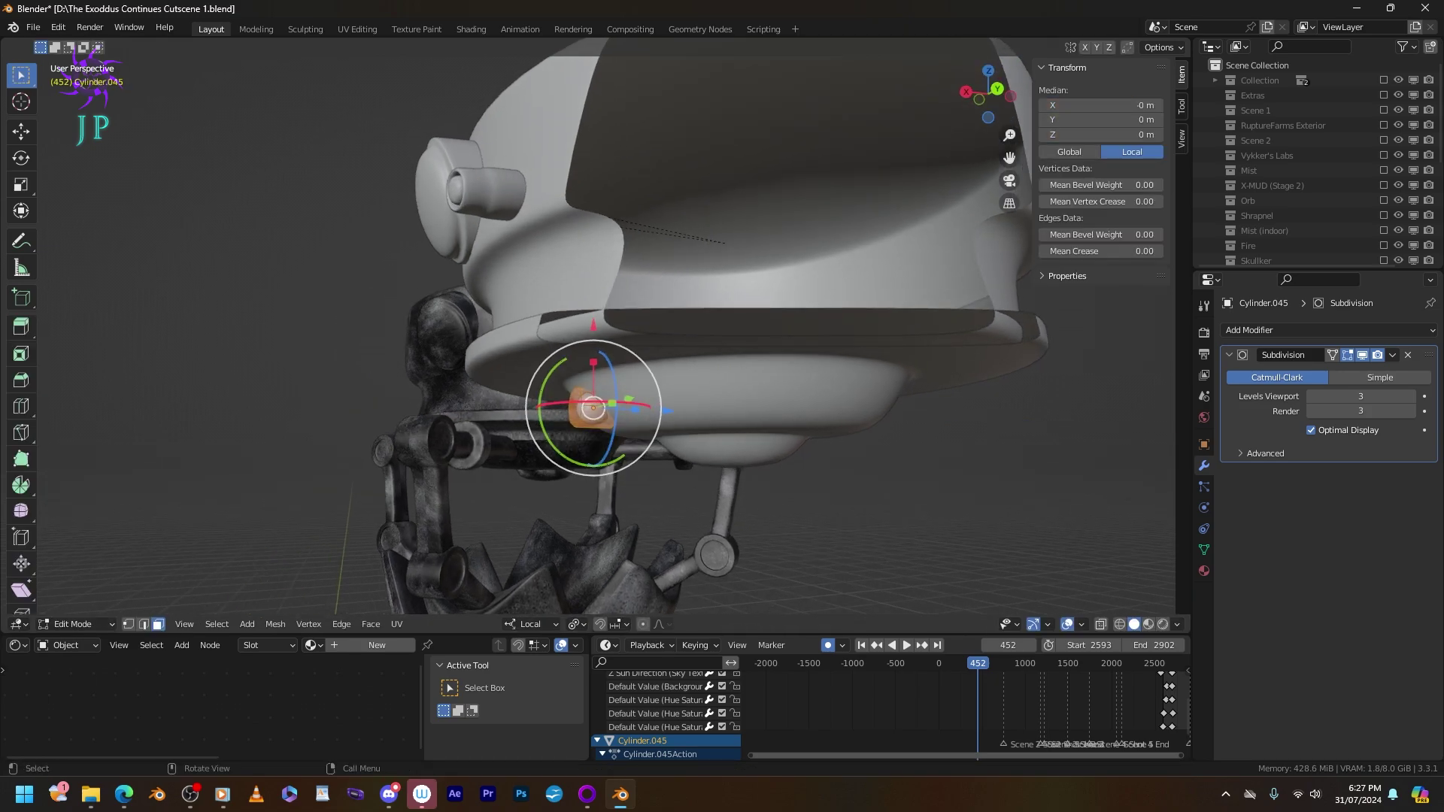
click(593, 407)
click(575, 407)
drag(575, 407, 477, 409)
Slide an edge loop toward the arm holder's inner end to sharpen that end.
key(g)
key(g)
click(599, 396)
Extrude the arm holder's outer end face into a wider collar, with the collar section 1.5738 m long.
key(Tab)
middle_drag(599, 397, 488, 383)
key(Tab)
click(475, 395)
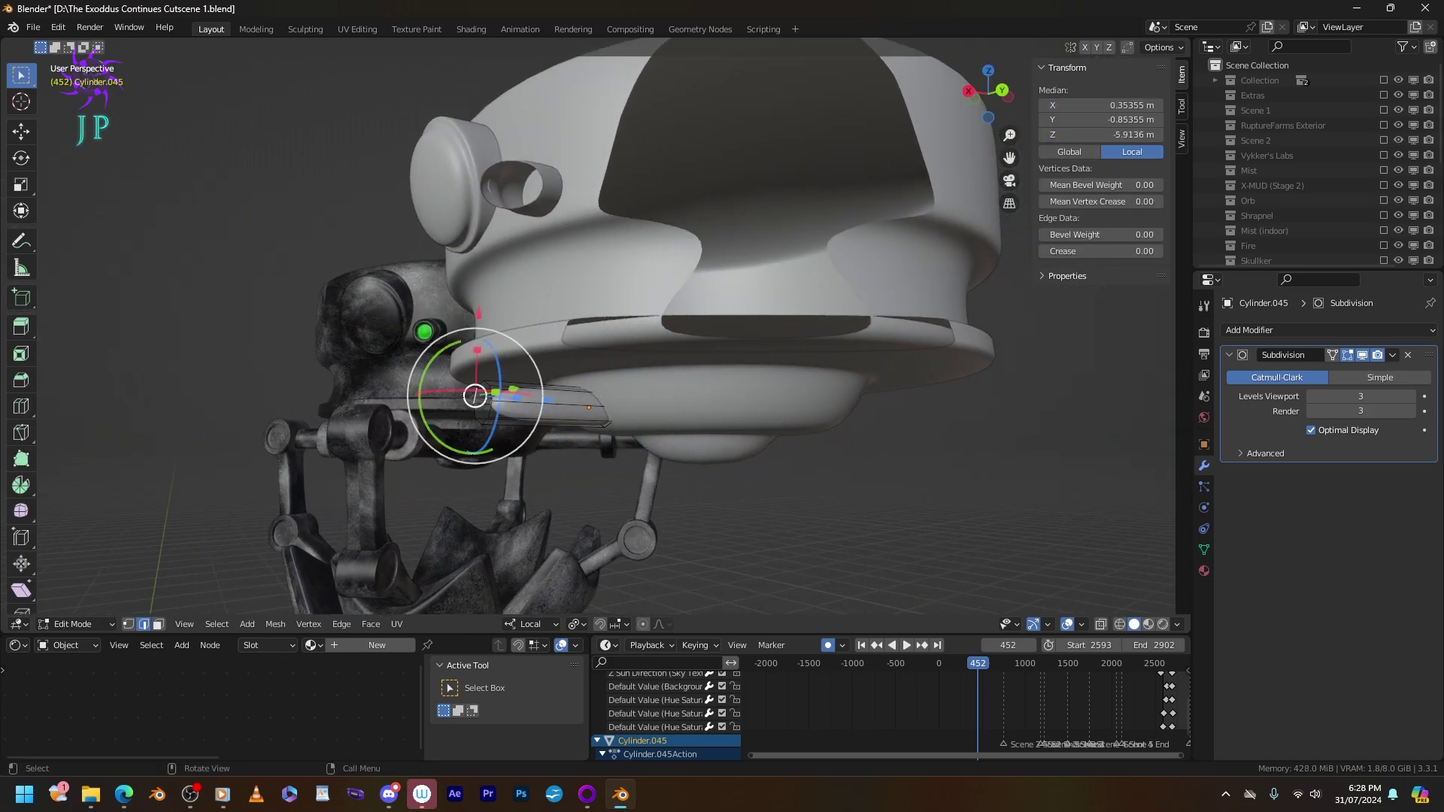
key(alt+a)
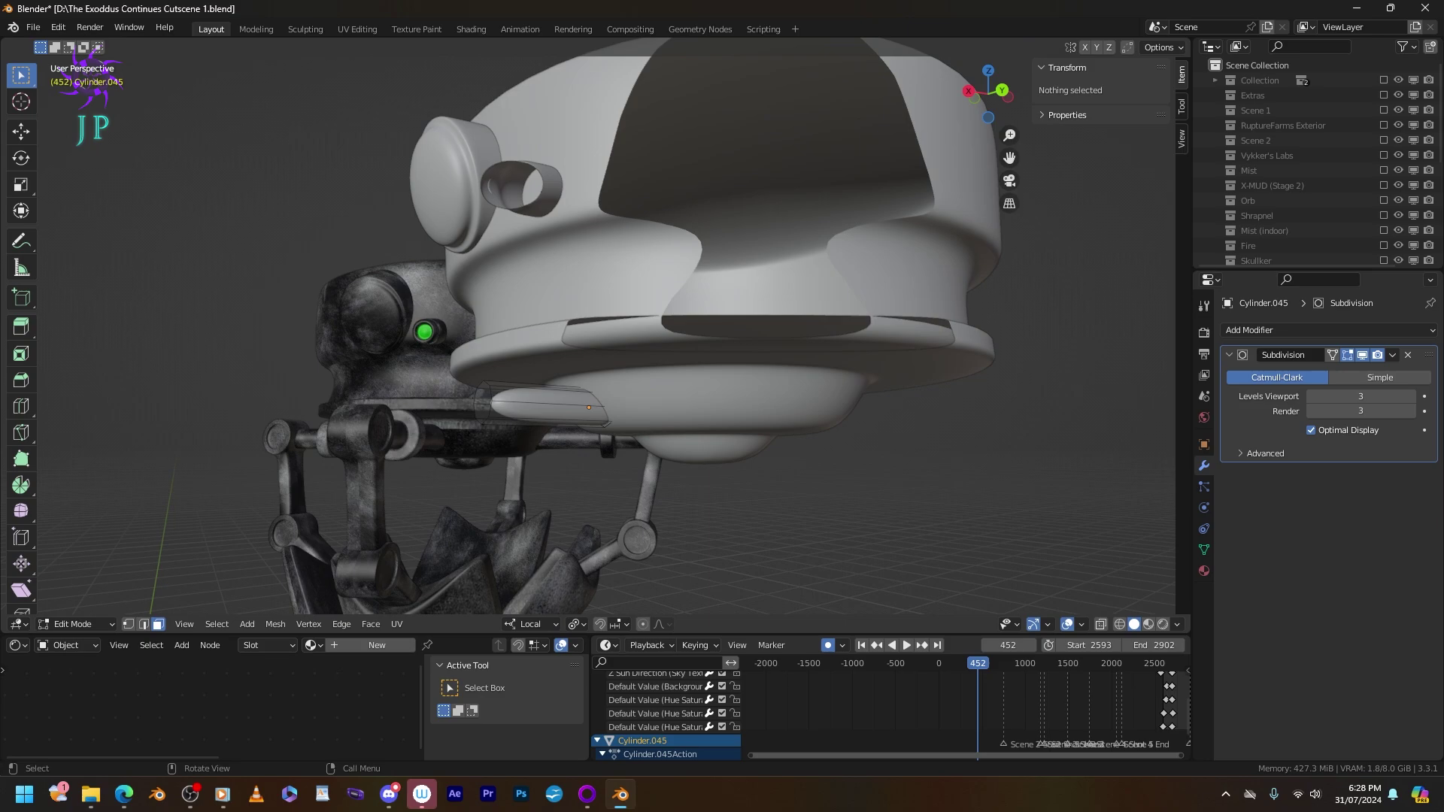
click(484, 403)
middle_drag(484, 403, 497, 406)
key(e)
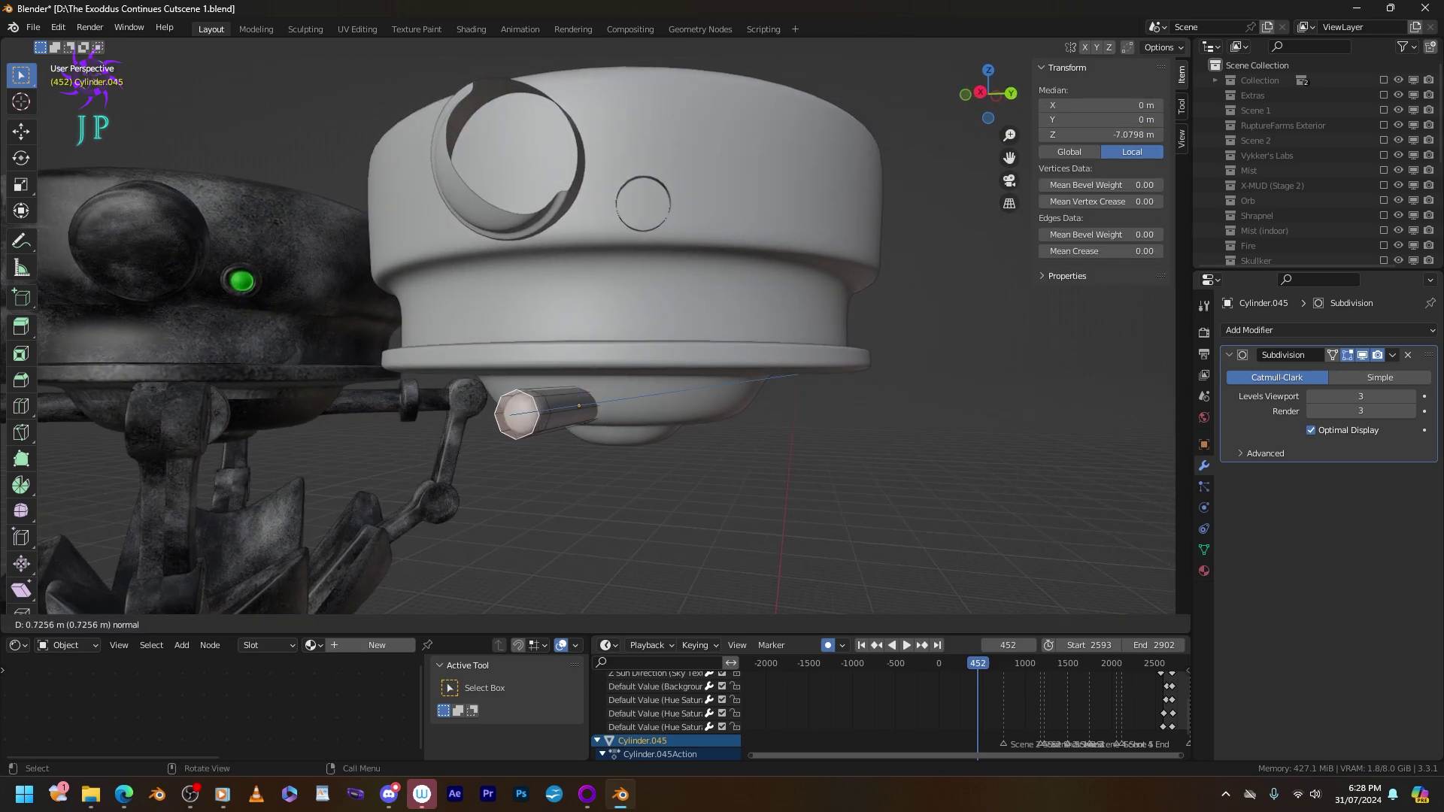
click(440, 435)
middle_drag(440, 434, 639, 421)
Narrow the collar's end face to 0.643 and extrude it 3.7191 m outward to continue the arm holder's shaft.
key(e)
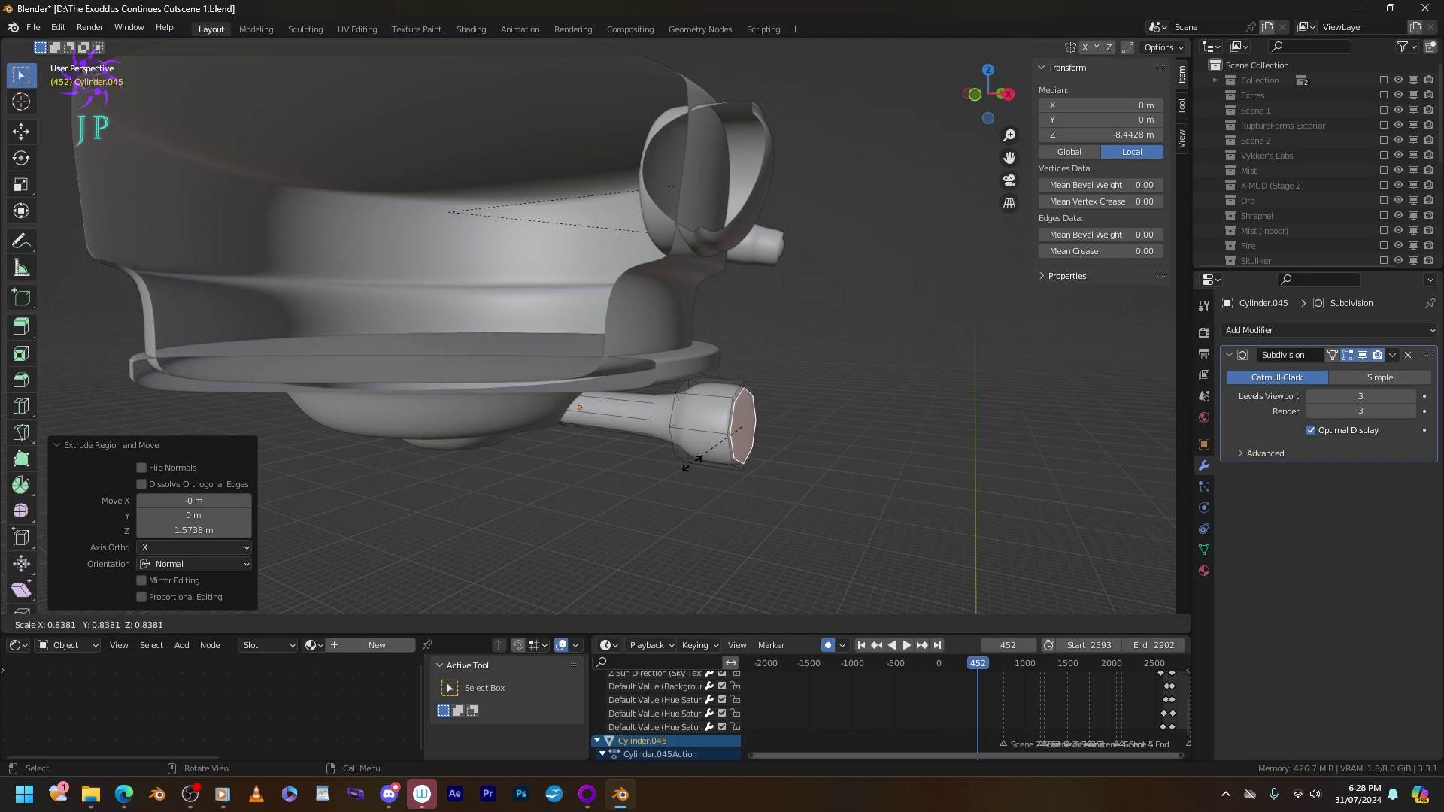
click(709, 470)
middle_drag(709, 470, 640, 355)
scroll(640, 355, up, 4)
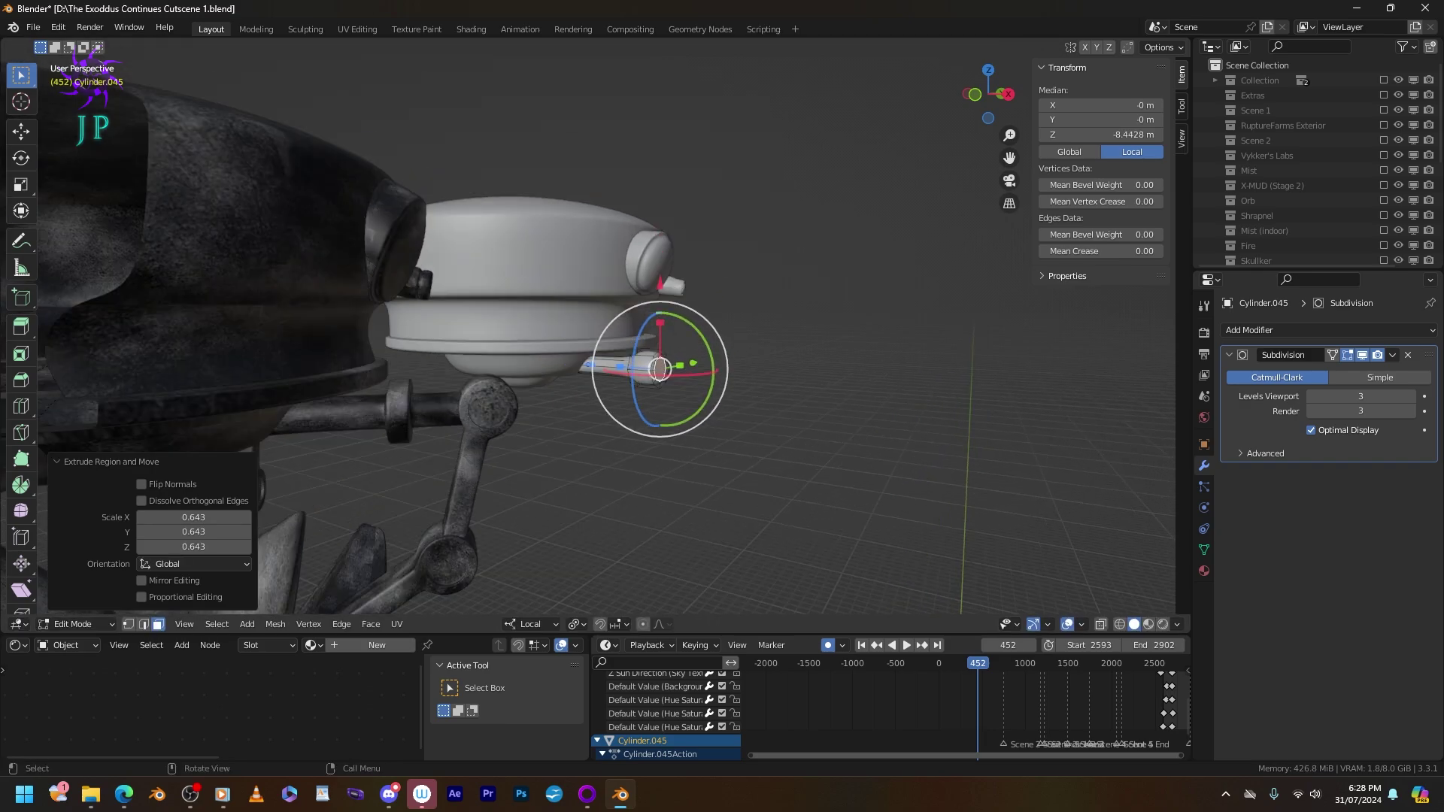
key(e)
key(Return)
middle_drag(787, 421, 677, 413)
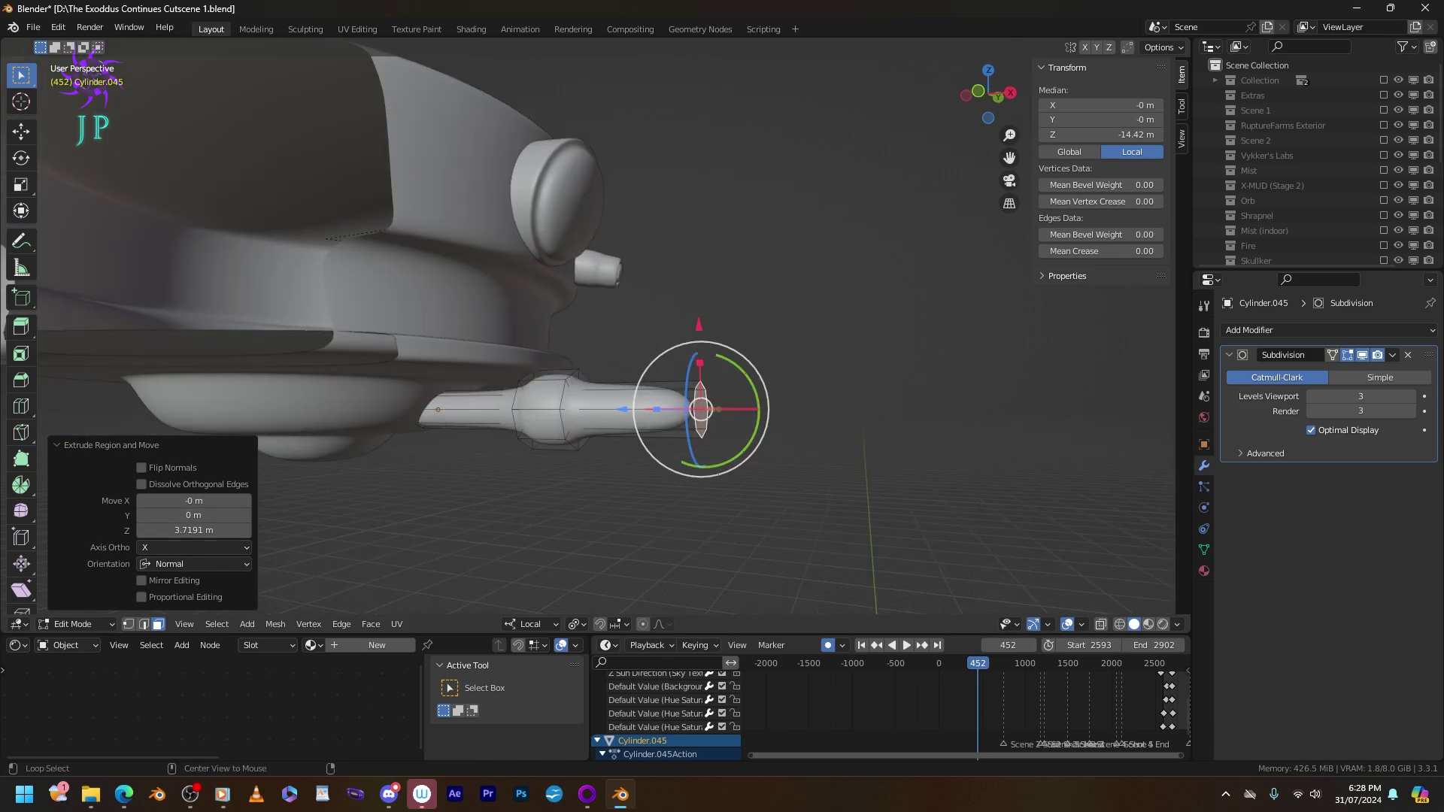
Select the collar's ring of faces and move it -2.2063 m along the arm holder's local Z axis.
alt+click(560, 384)
alt+click(571, 406)
middle_drag(677, 412, 542, 391)
alt+click(564, 391)
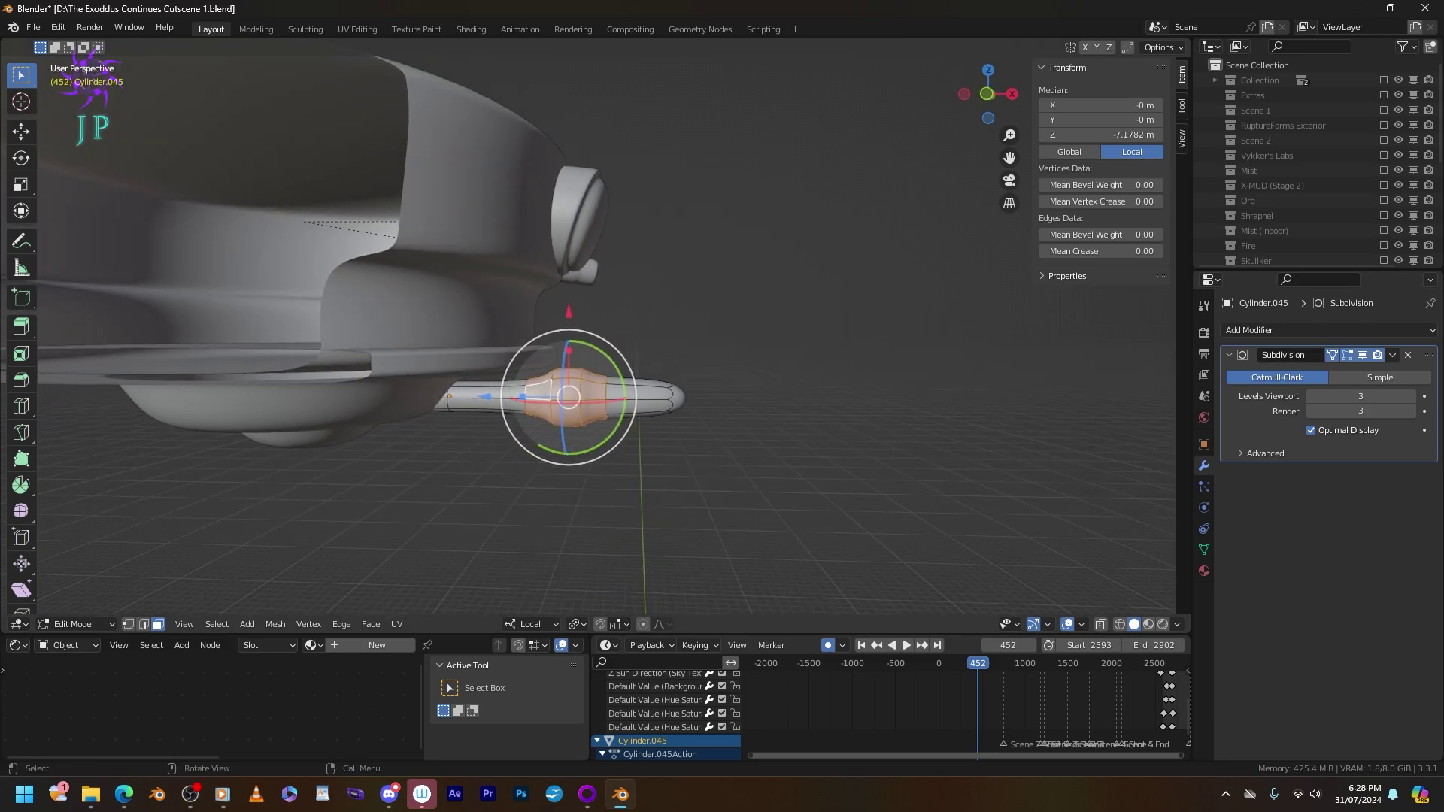
key(g)
key(z)
key(Return)
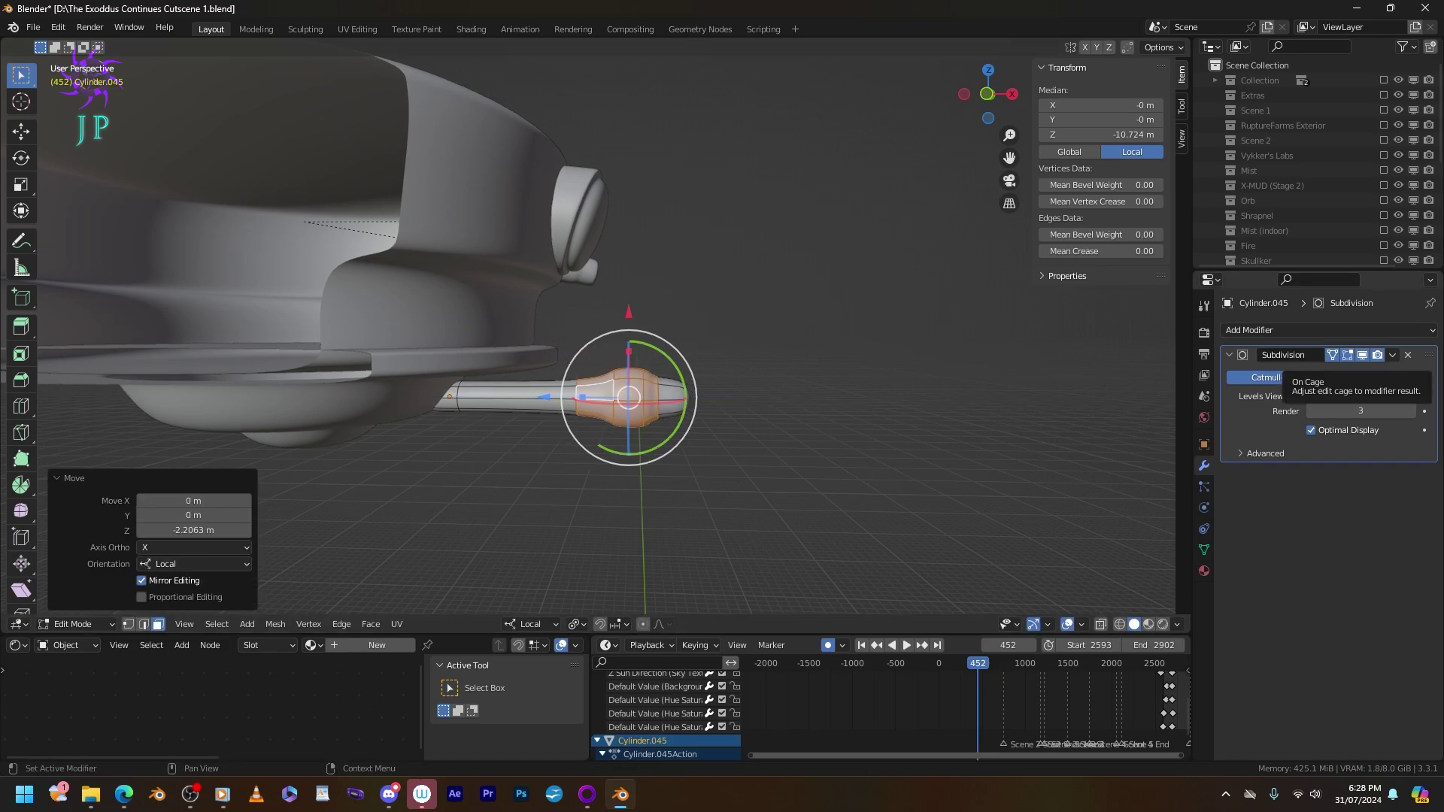
Move the collar back toward the head by 1.6847 m along local Z.
middle_drag(752, 338, 1016, 345)
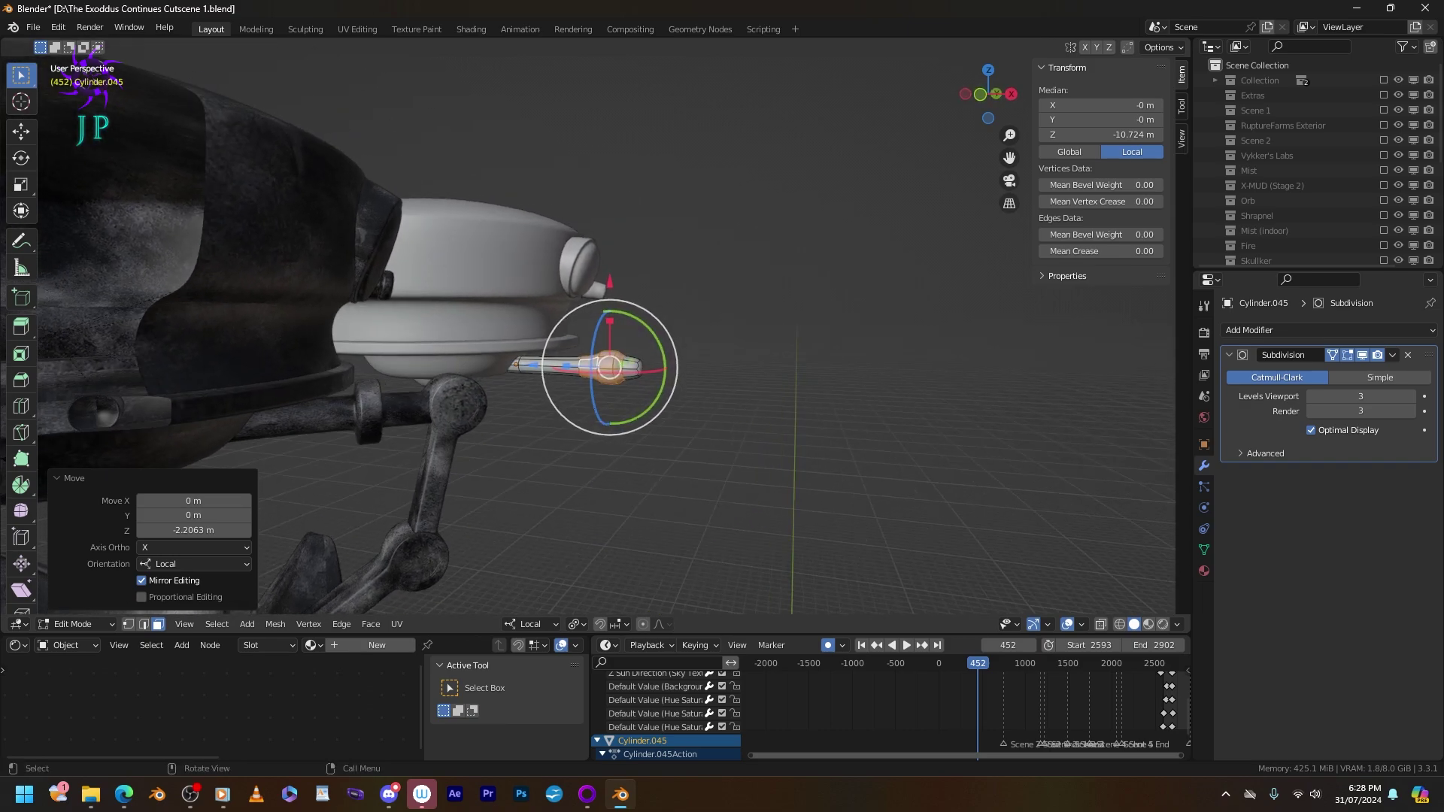
scroll(1015, 345, up, 3)
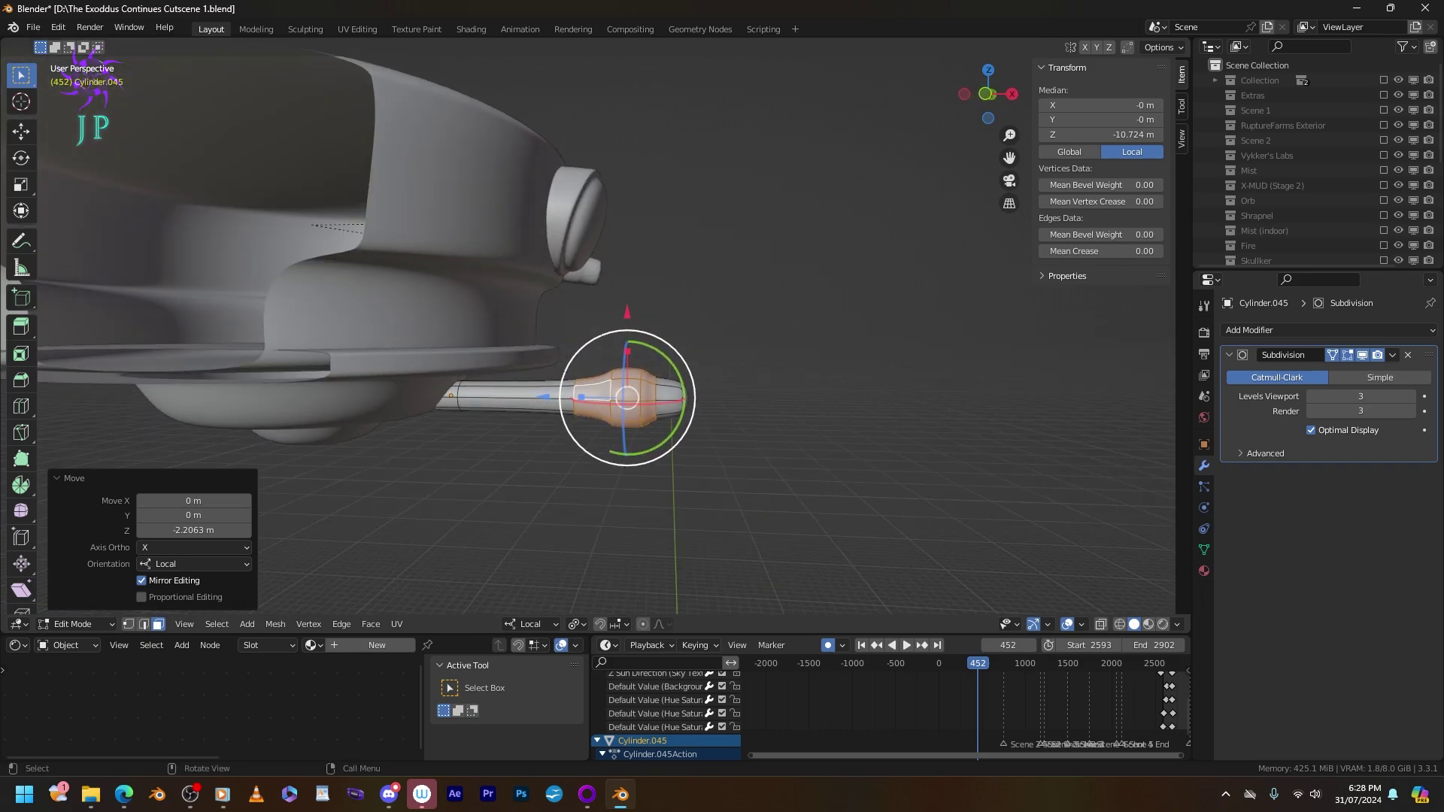
key(g)
key(z)
key(Return)
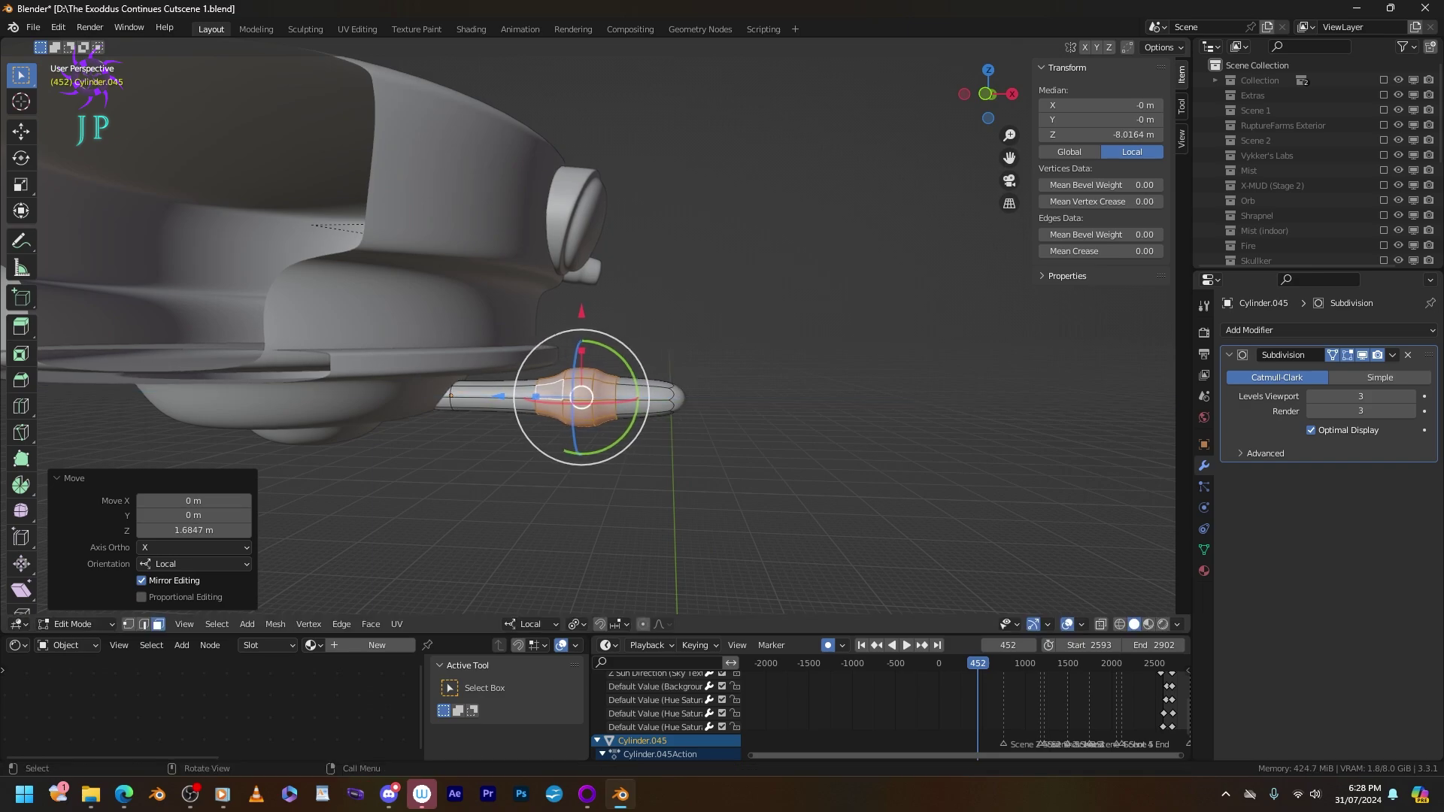
Add edge loops on the shaft at both sides of the collar and on the collar itself to sharpen its edges.
middle_drag(752, 376, 775, 376)
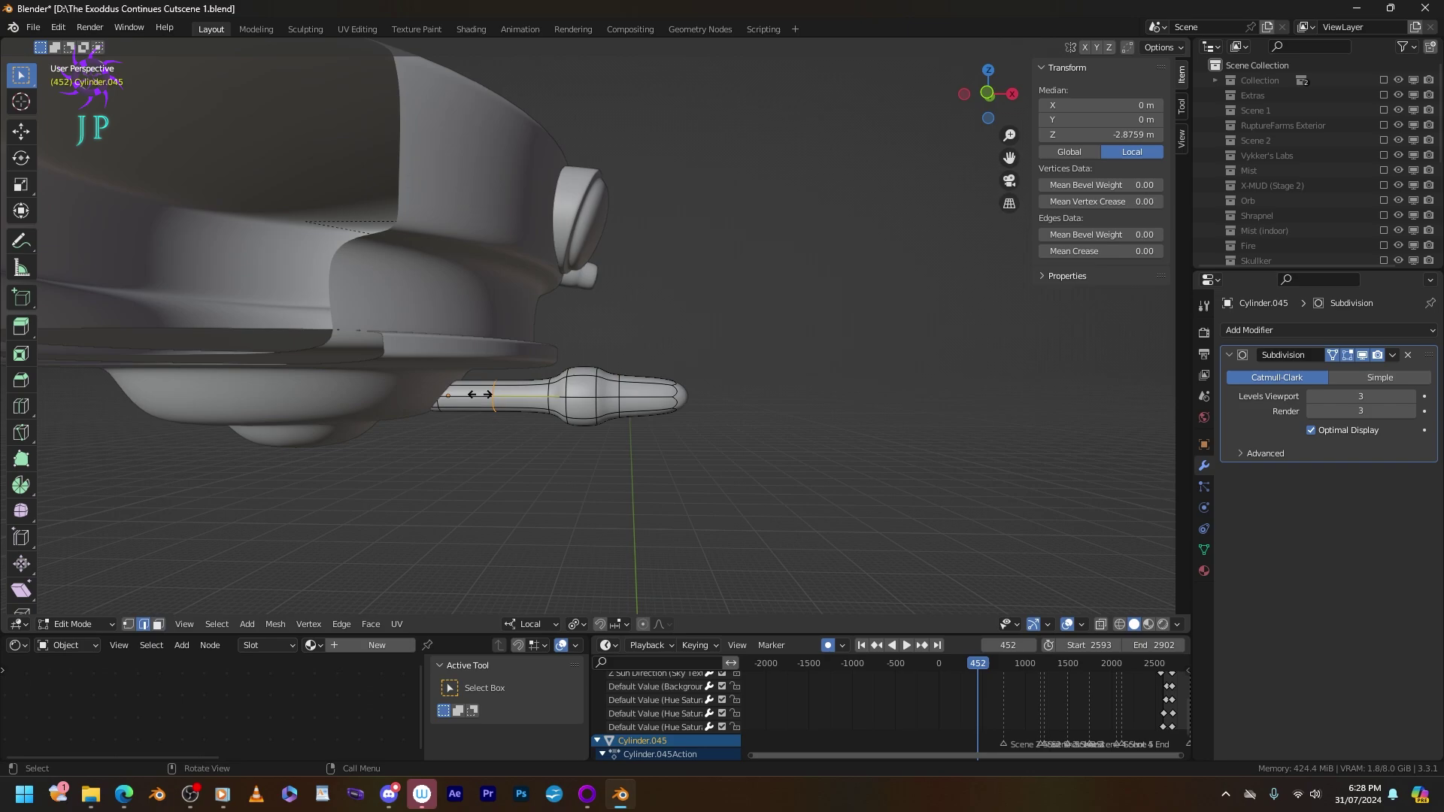
click(526, 394)
click(583, 394)
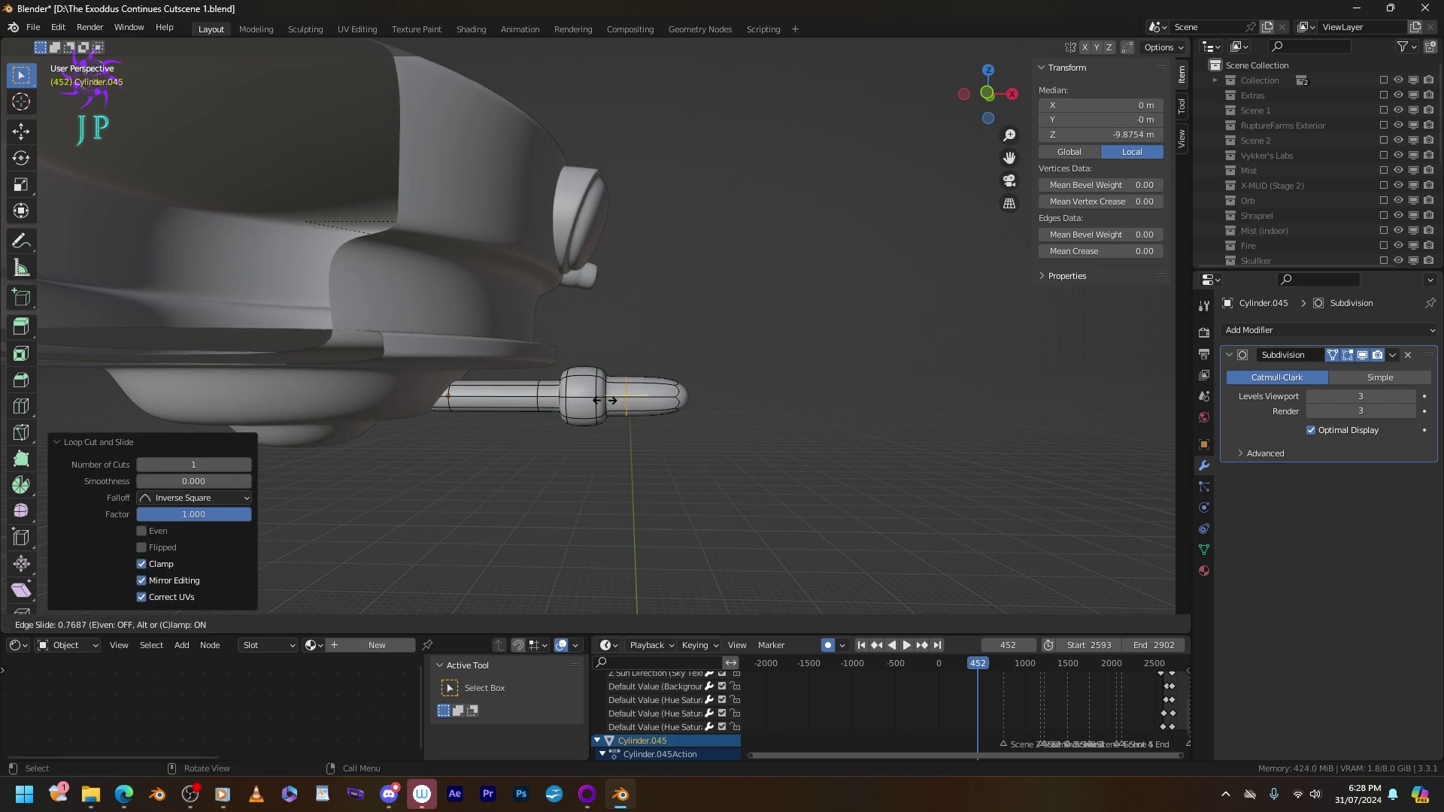
click(583, 394)
click(581, 376)
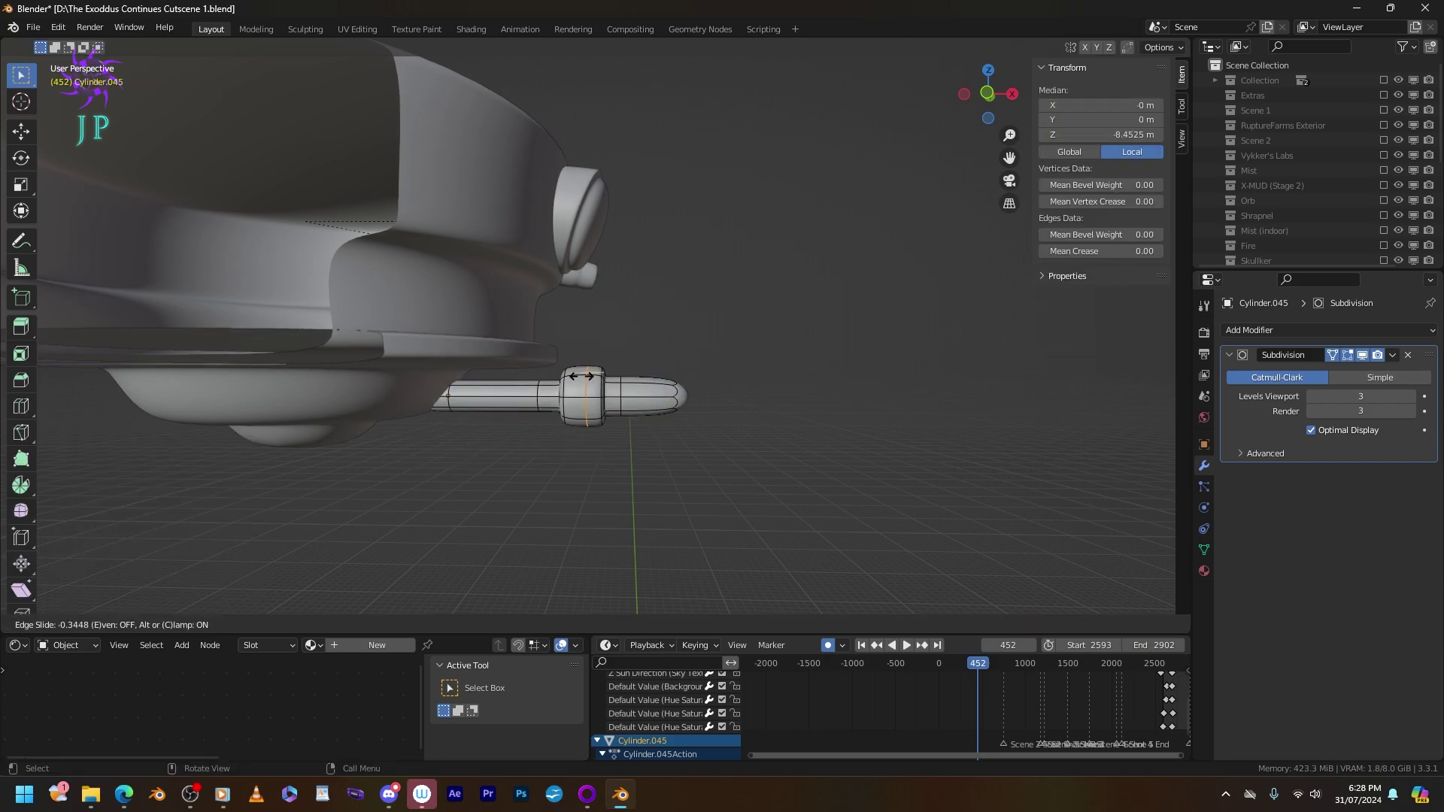
click(590, 373)
Scale the whole arm holder to 0.671.
key(Tab)
middle_drag(590, 373, 406, 376)
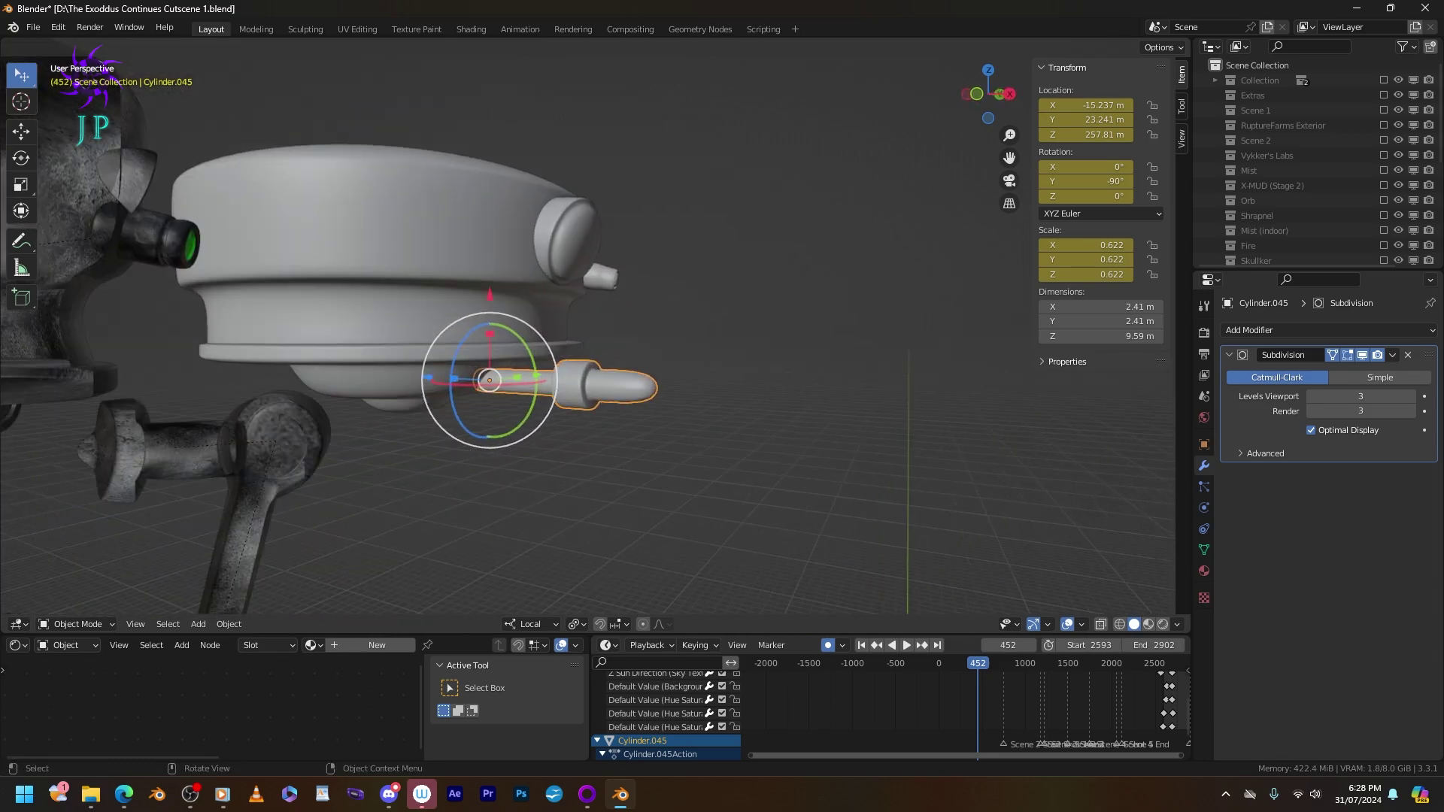
key(s)
click(624, 440)
middle_drag(624, 440, 501, 440)
scroll(501, 440, up, 2)
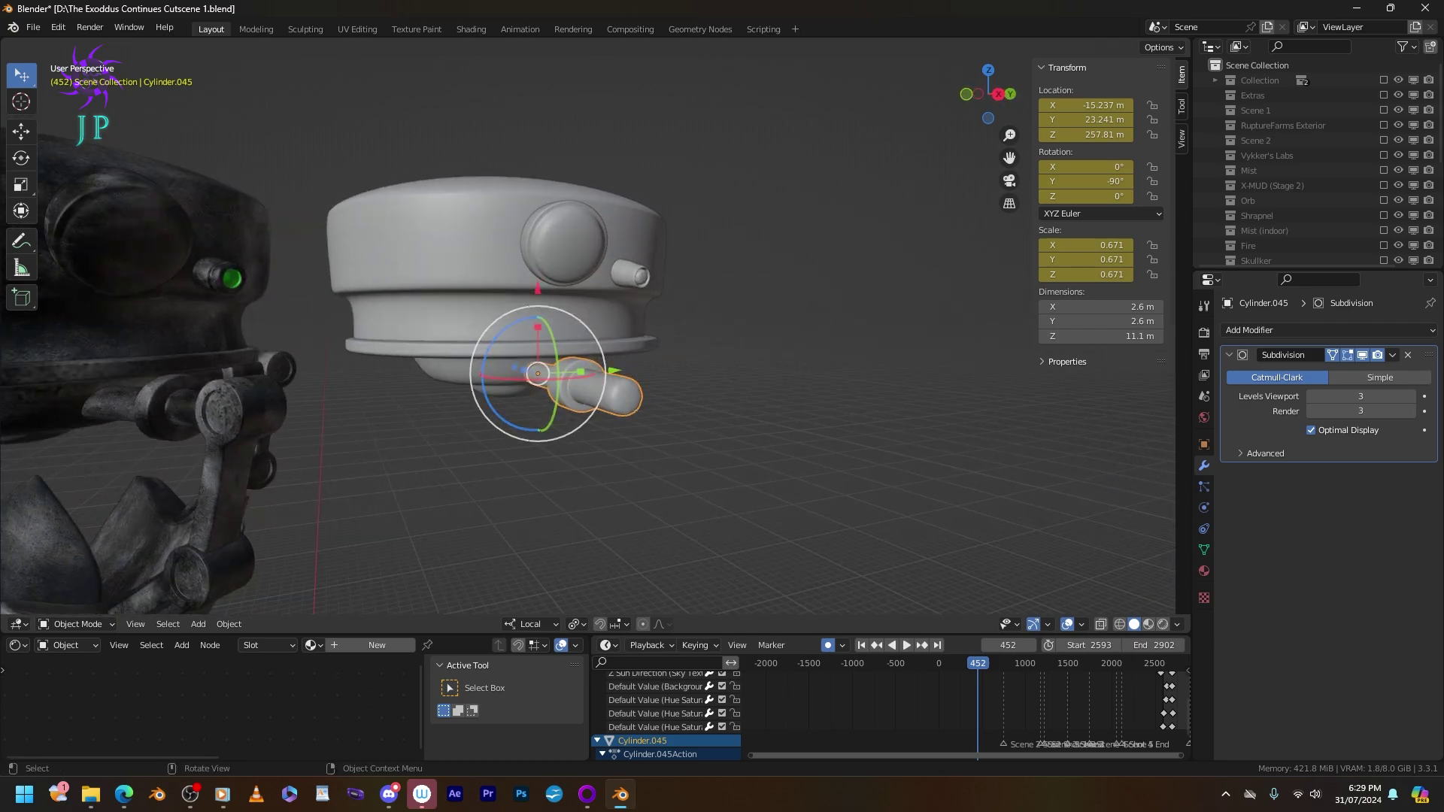
Add a new mesh cylinder and place it at the arm holder's outer end.
click(198, 625)
mouse_move(248, 606)
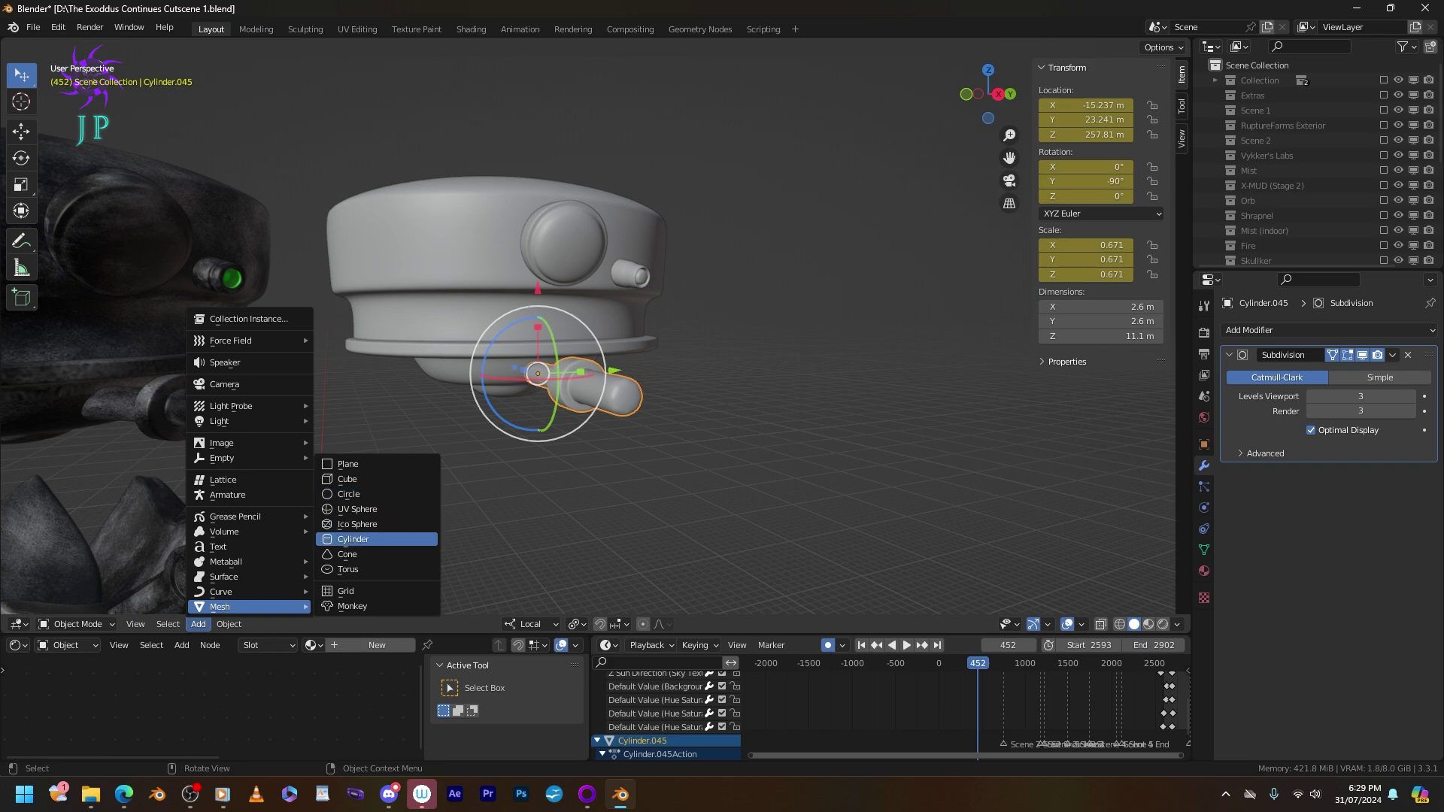
click(354, 539)
scroll(538, 338, down, 5)
key(g)
scroll(665, 257, up, 5)
click(665, 257)
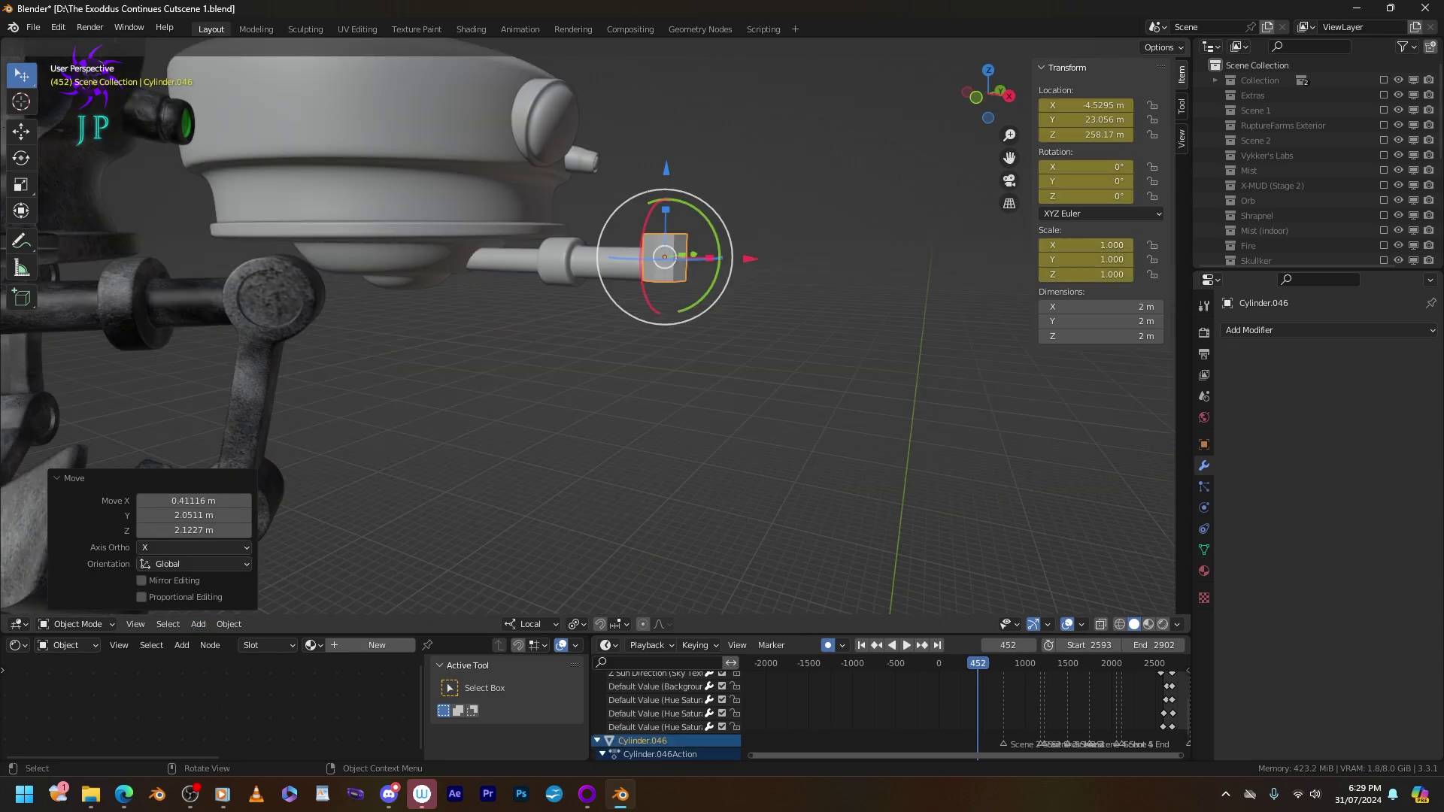
middle_drag(665, 257, 556, 264)
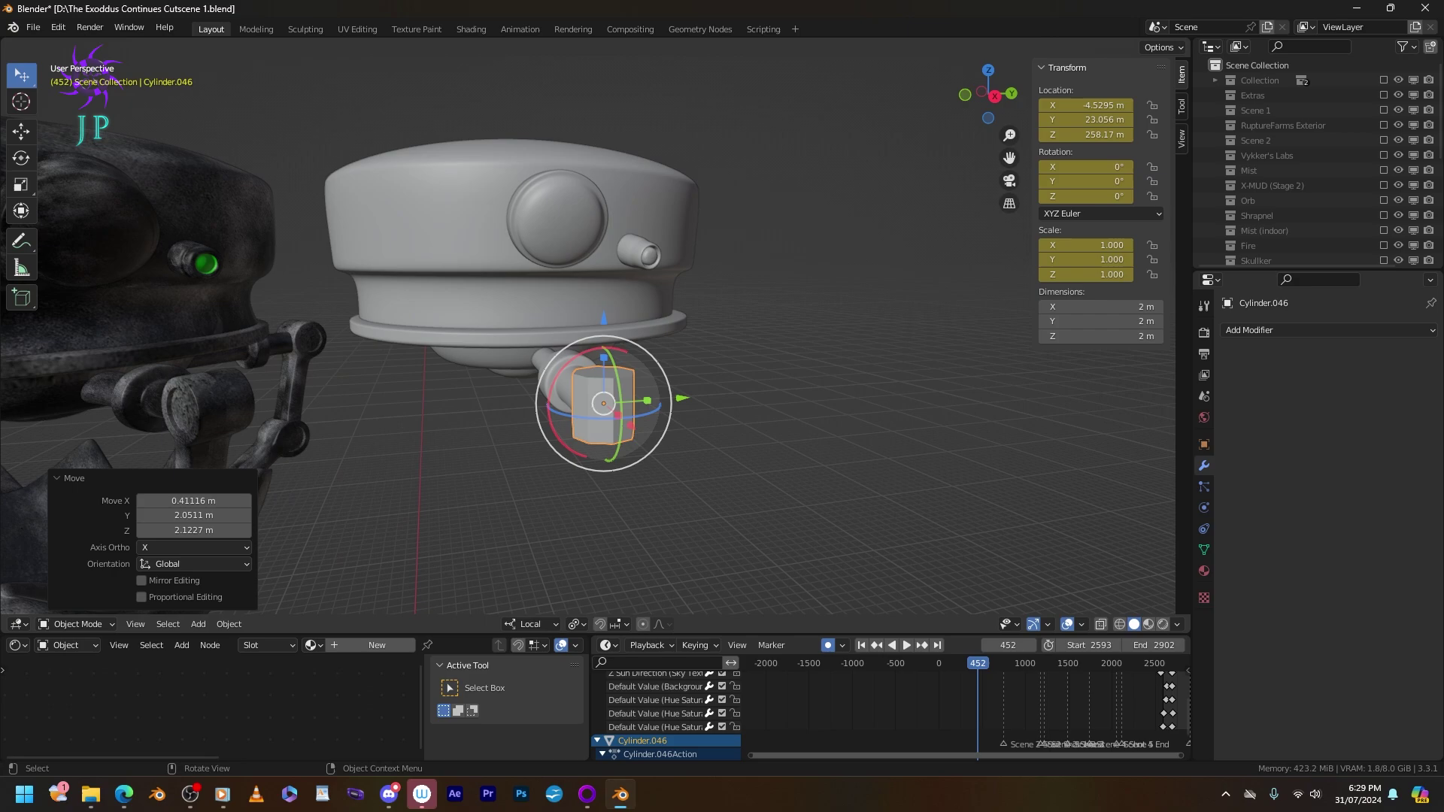
Rotate the new cylinder -90° around X, align it with the arm holder's tip and scale it to 1.632.
drag(624, 354, 709, 362)
middle_drag(709, 361, 662, 365)
drag(695, 421, 661, 388)
key(s)
click(662, 388)
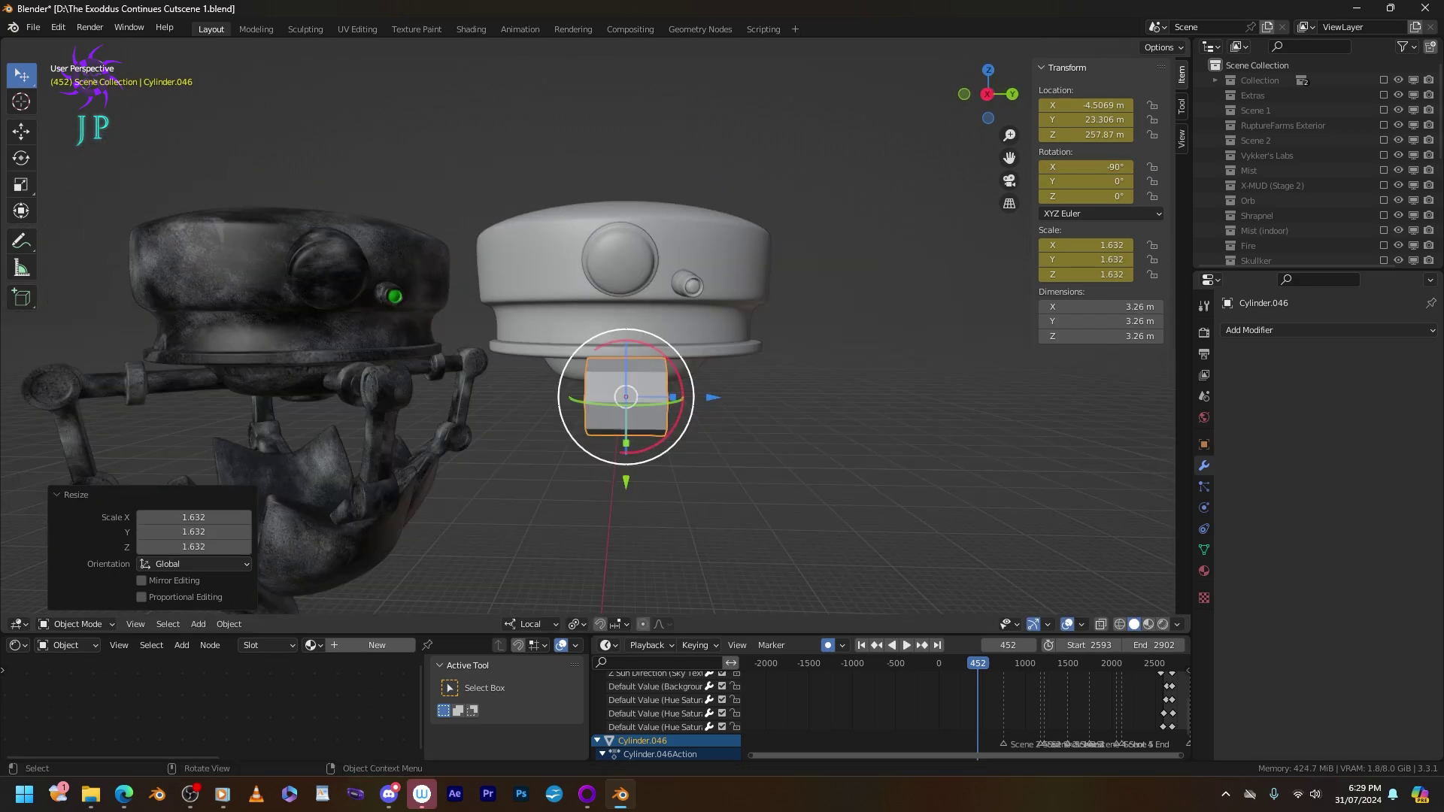
middle_drag(662, 387, 602, 391)
scroll(617, 312, up, 1)
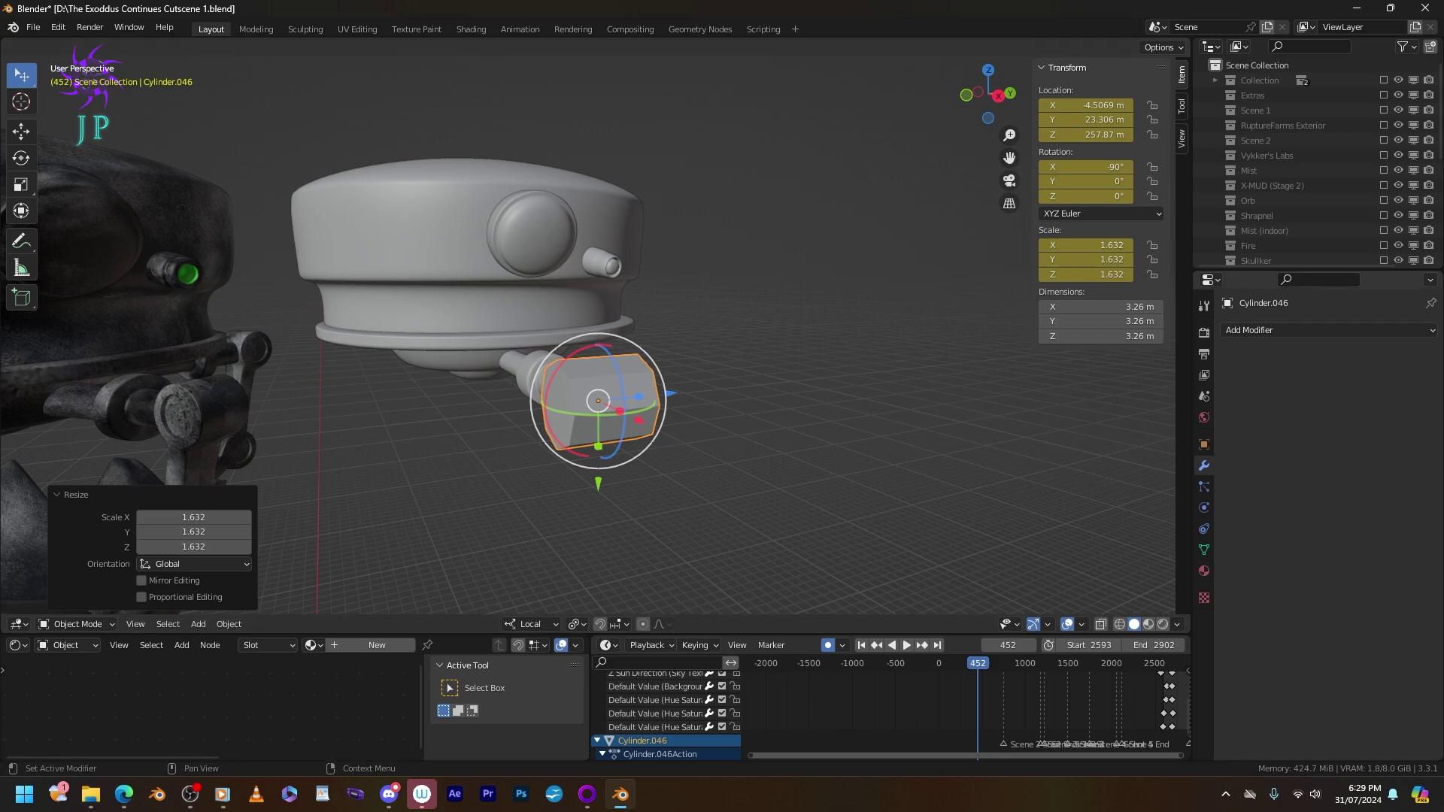
Give the new cylinder a Subdivision Surface modifier with viewport and render levels of 3, and shade it smooth.
click(1327, 330)
click(1156, 604)
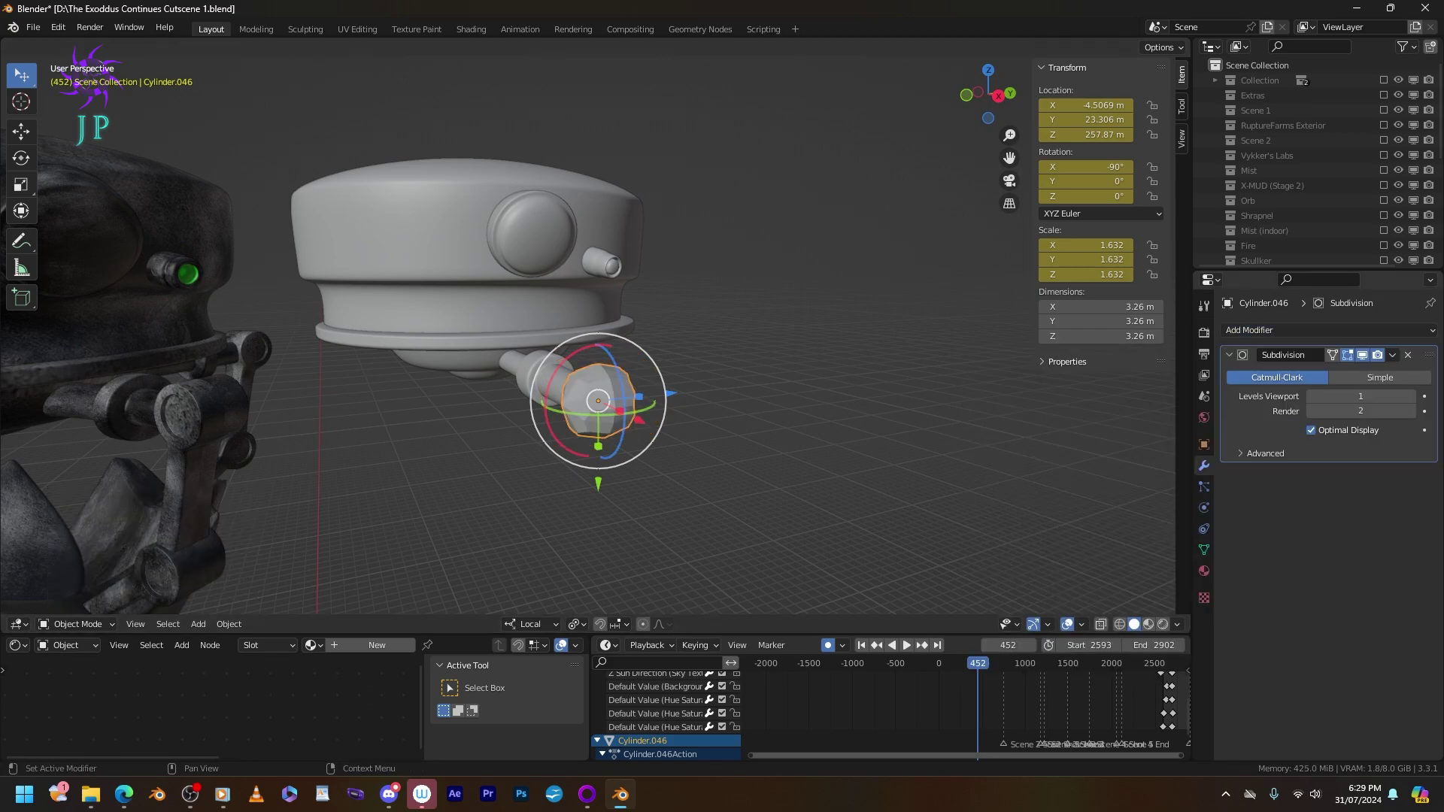
click(1411, 397)
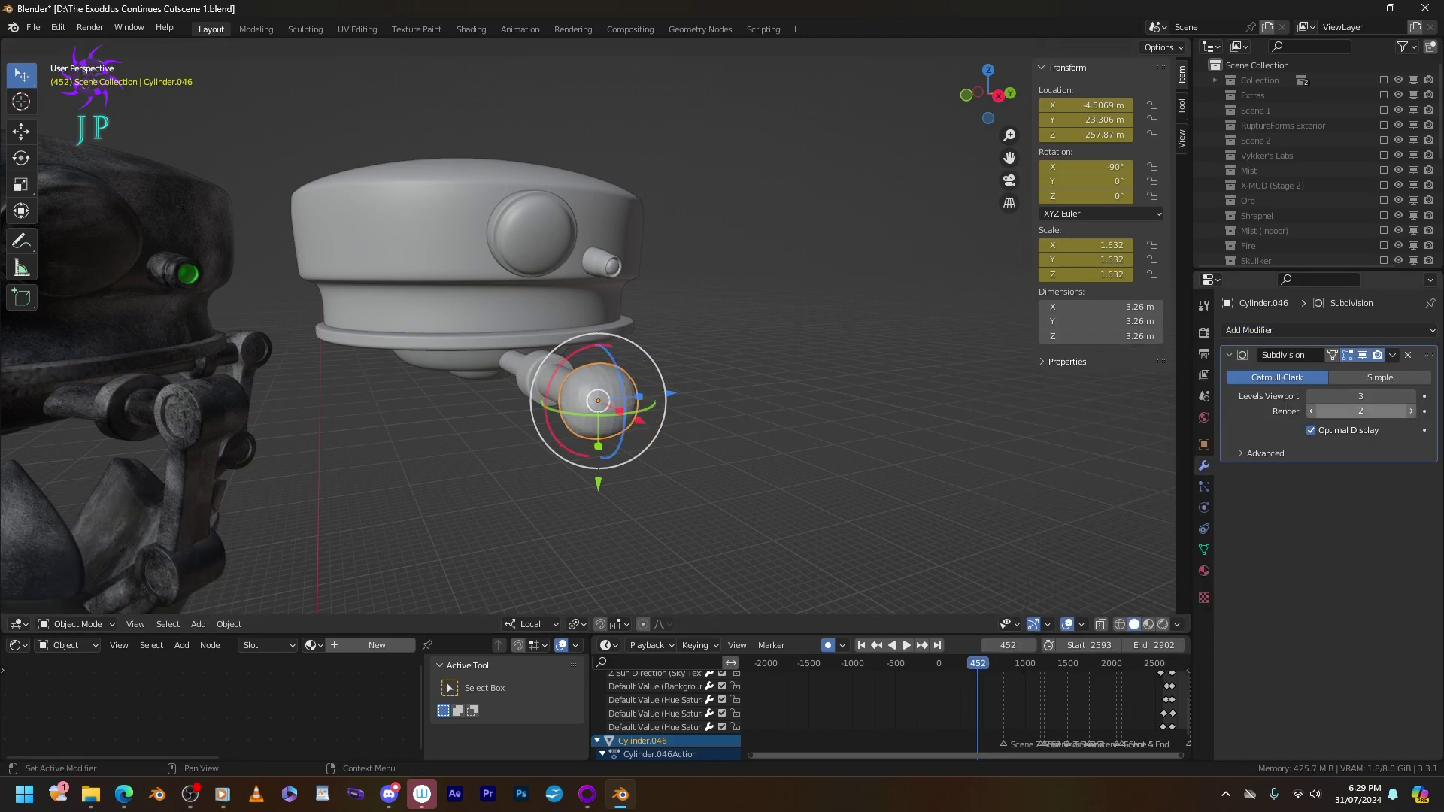
click(1411, 412)
click(598, 421)
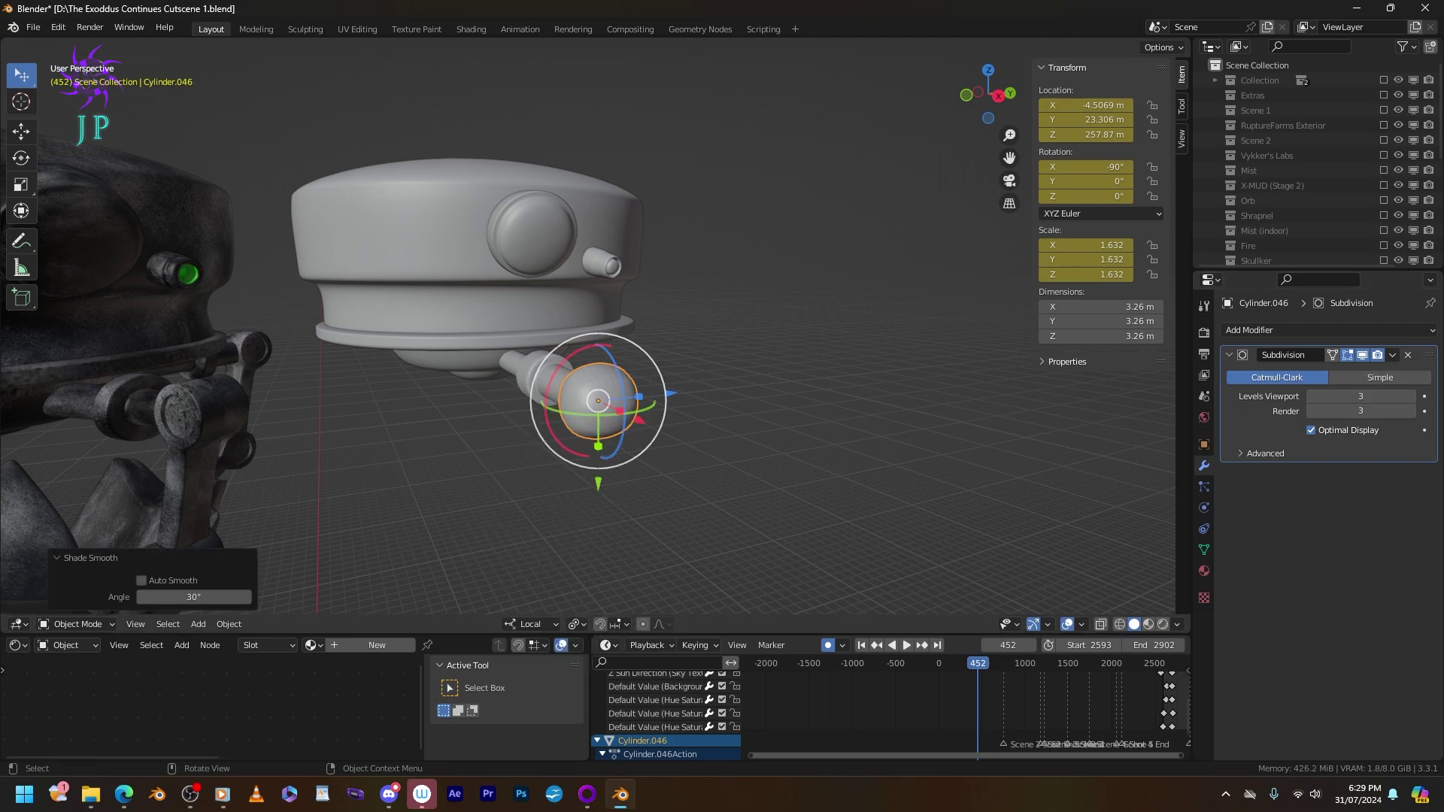
Add an edge loop near each end of the joint cylinder, with slide factors of 0.906 and -0.899.
key(Tab)
middle_drag(677, 451, 752, 451)
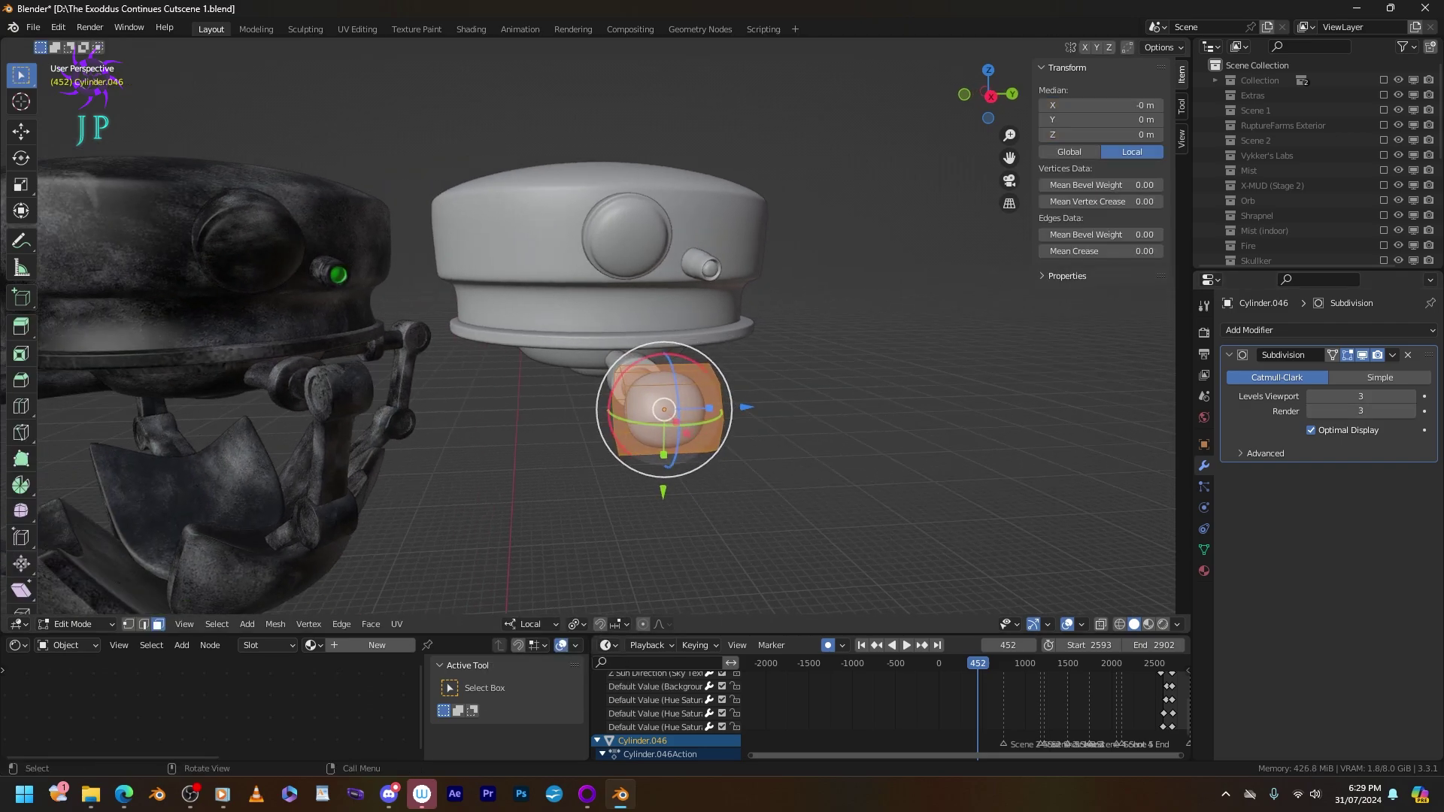
click(665, 410)
click(666, 410)
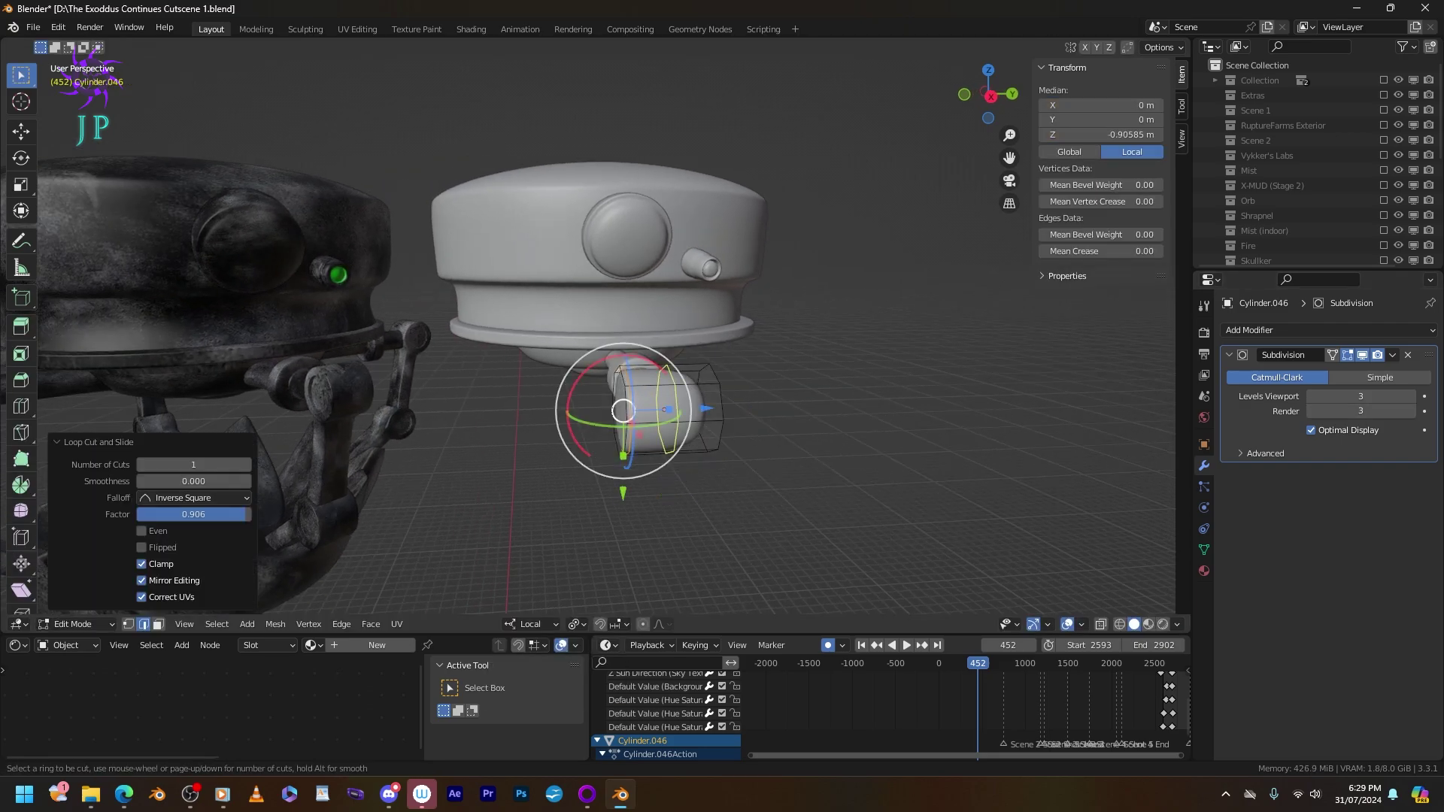
click(666, 409)
click(707, 409)
middle_drag(692, 414, 752, 421)
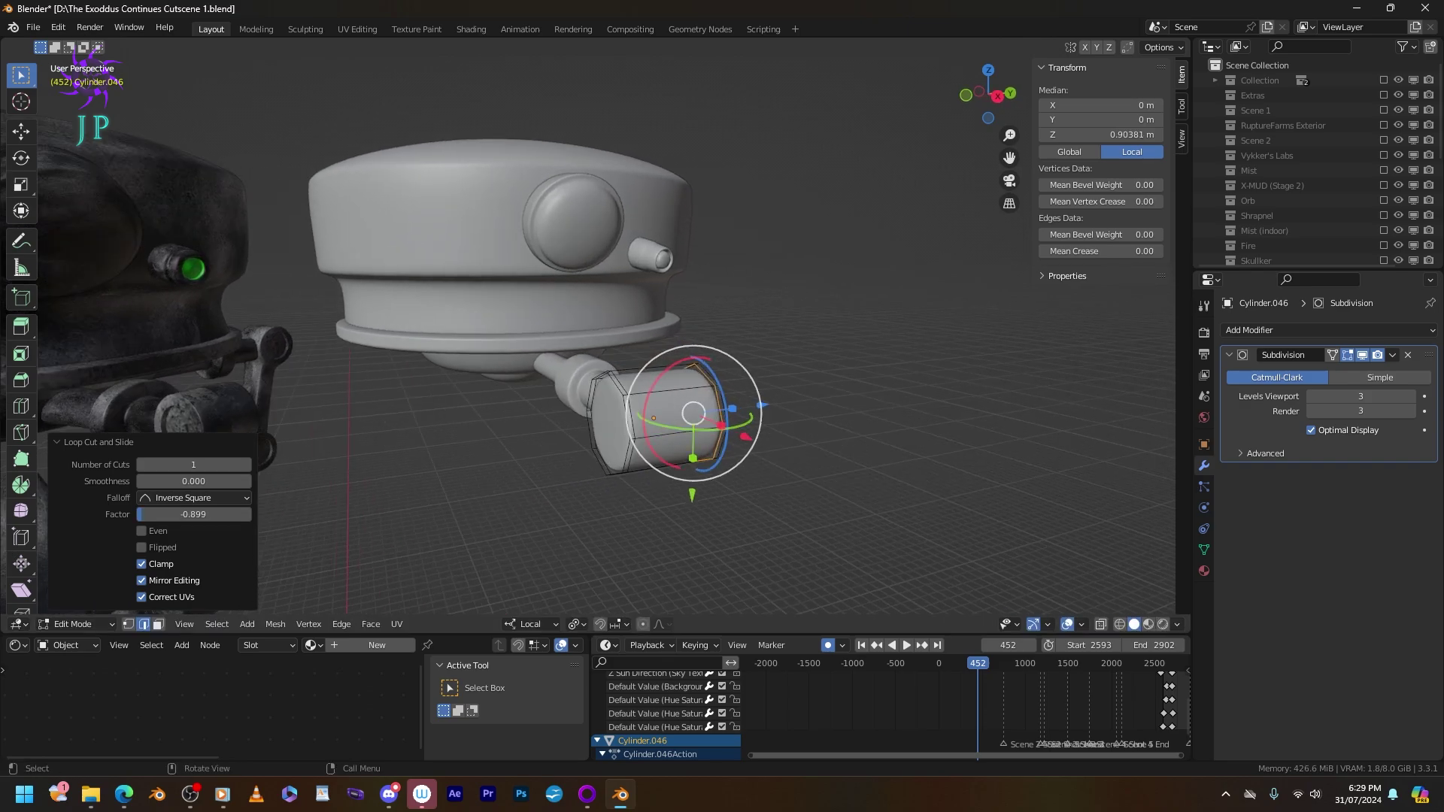
Inset one end face of the joint cylinder at scale 0.737 and extrude it -0.51911 m inward as a recess.
click(602, 425)
middle_drag(601, 425, 707, 432)
key(e)
key(Escape)
key(s)
click(526, 453)
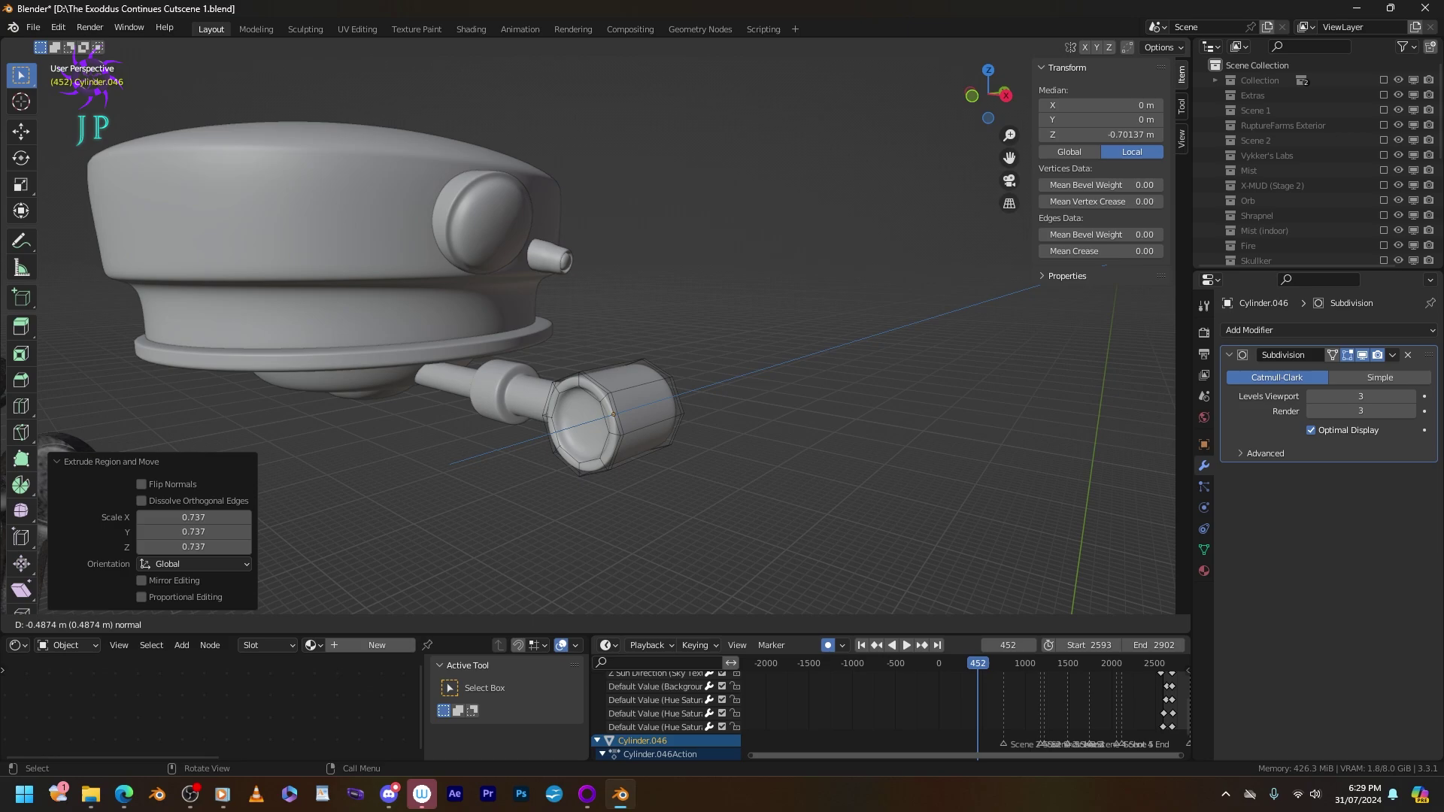
middle_drag(526, 453, 677, 429)
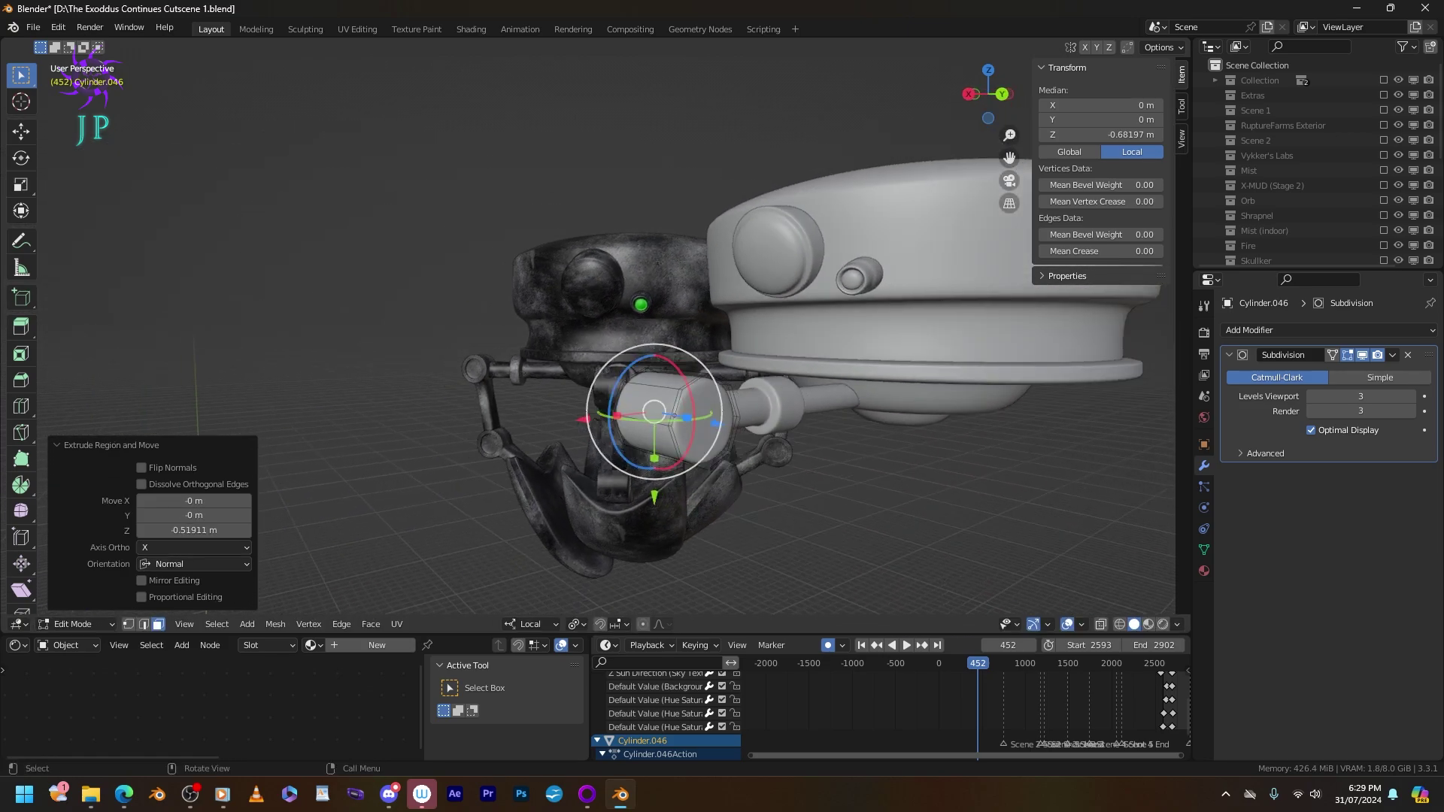
Inset the joint cylinder's opposite end face at scale 0.798, extrude it inward and scale the recess floor to 0.945.
key(s)
click(687, 426)
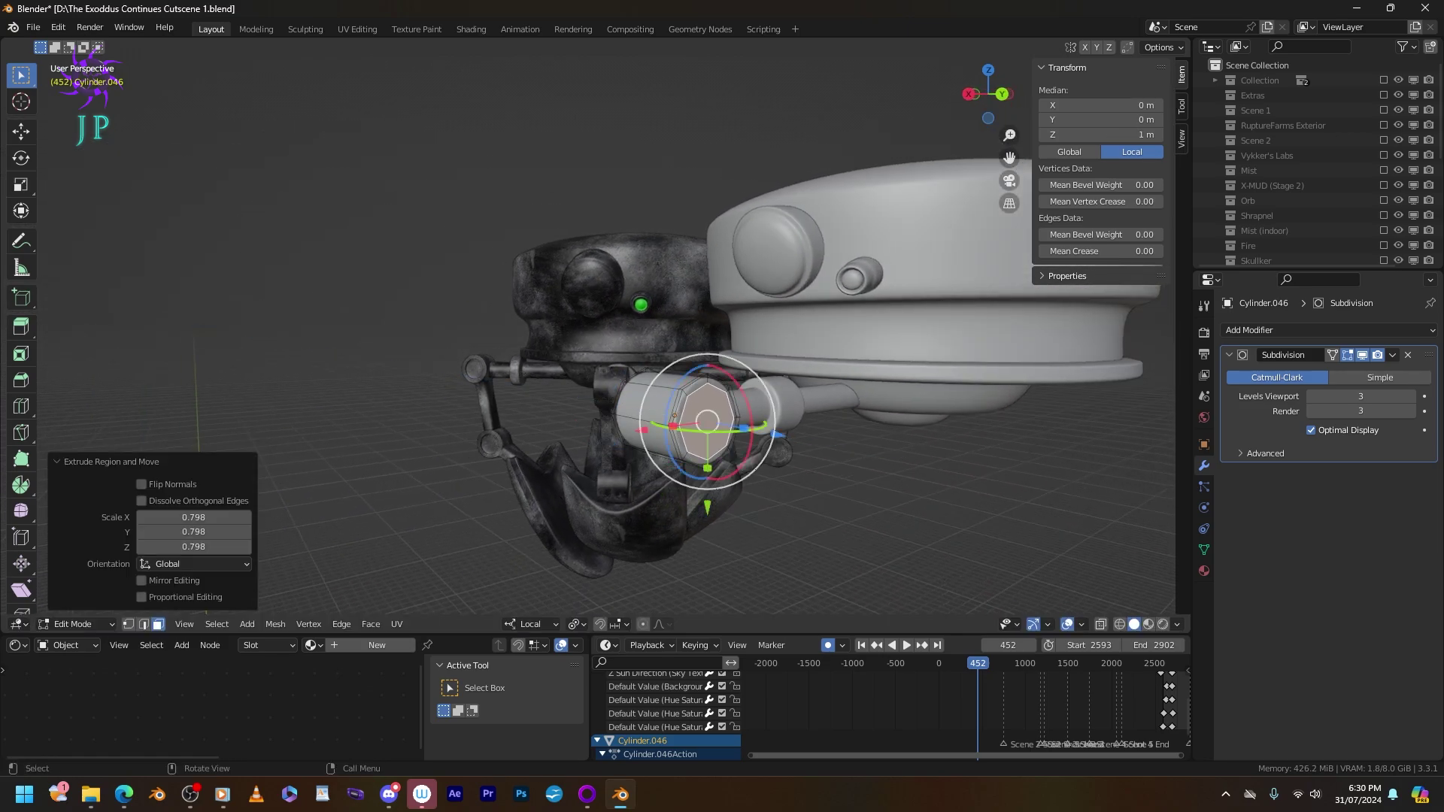
key(e)
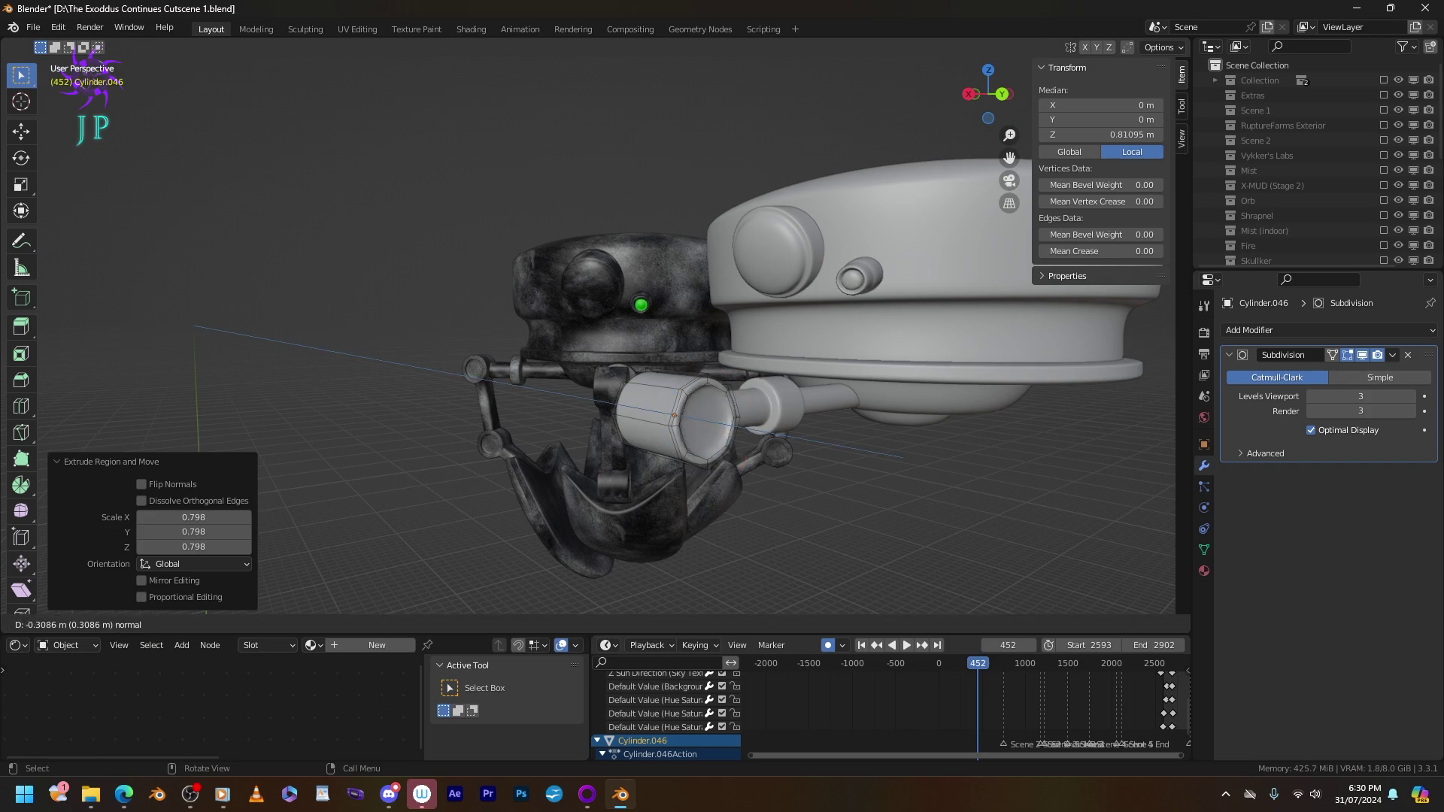
click(677, 421)
key(s)
click(681, 425)
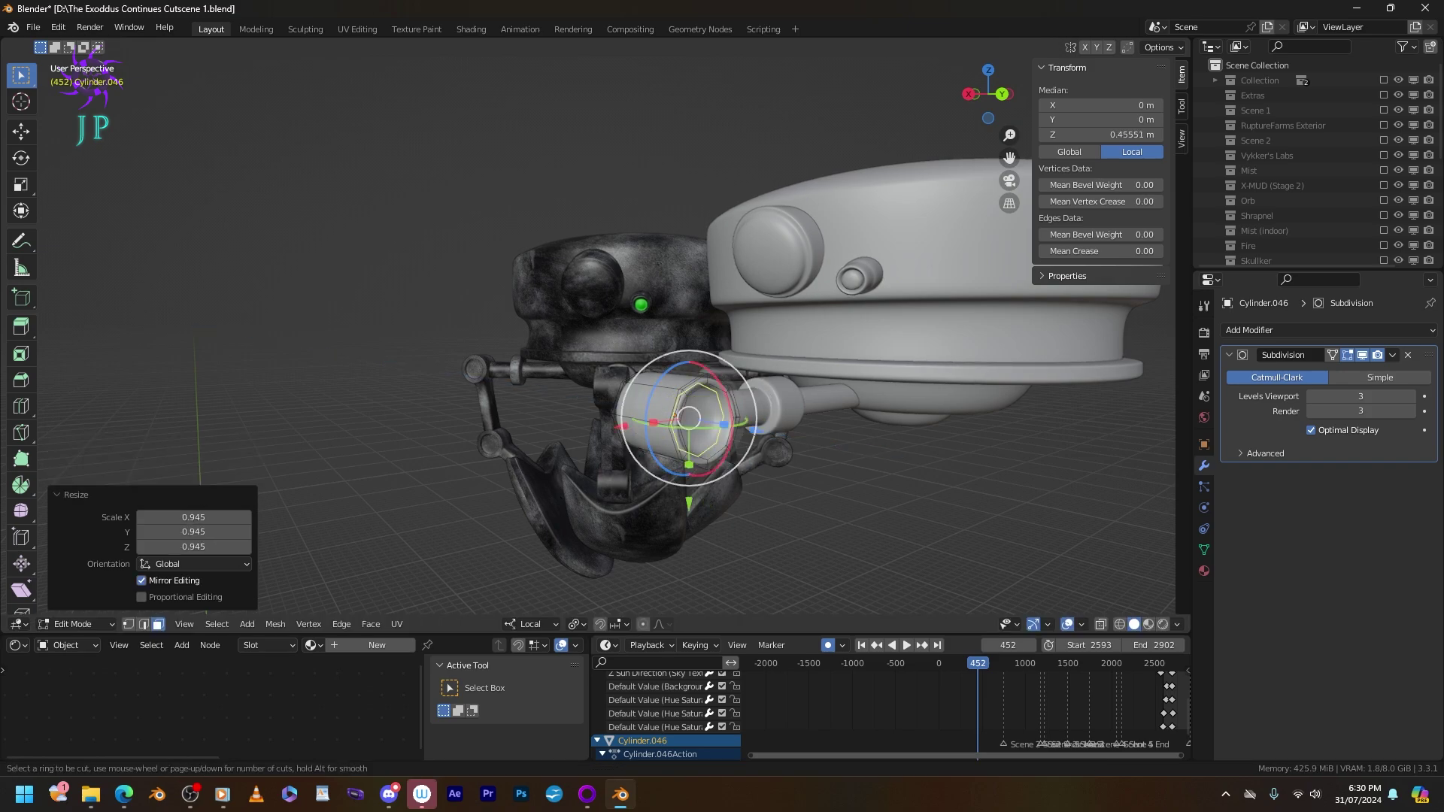
Add edge loops around the joint cylinder's first recess, with slide factors of 0.765 and 0.600.
click(681, 422)
click(688, 420)
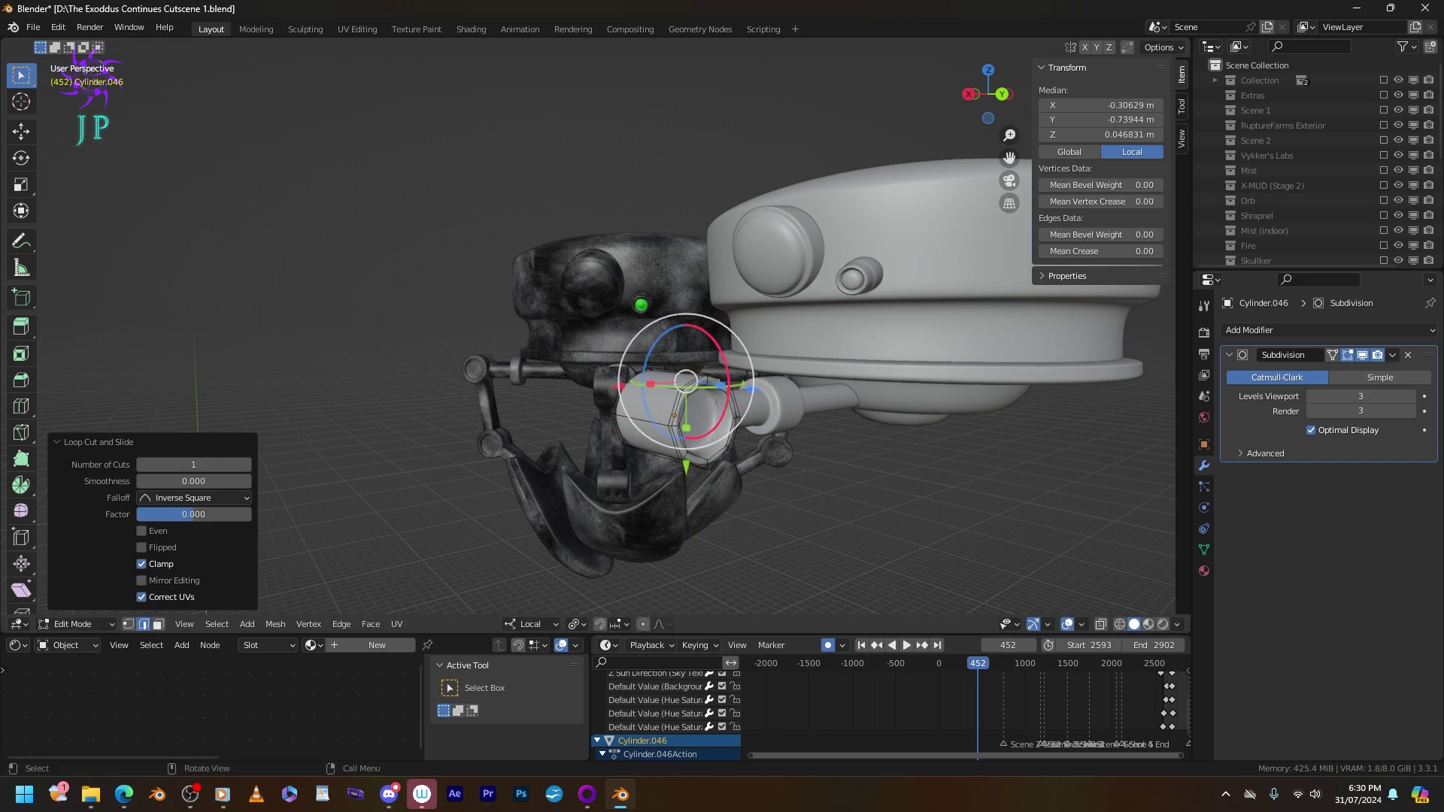
key(Escape)
middle_drag(674, 415, 679, 403)
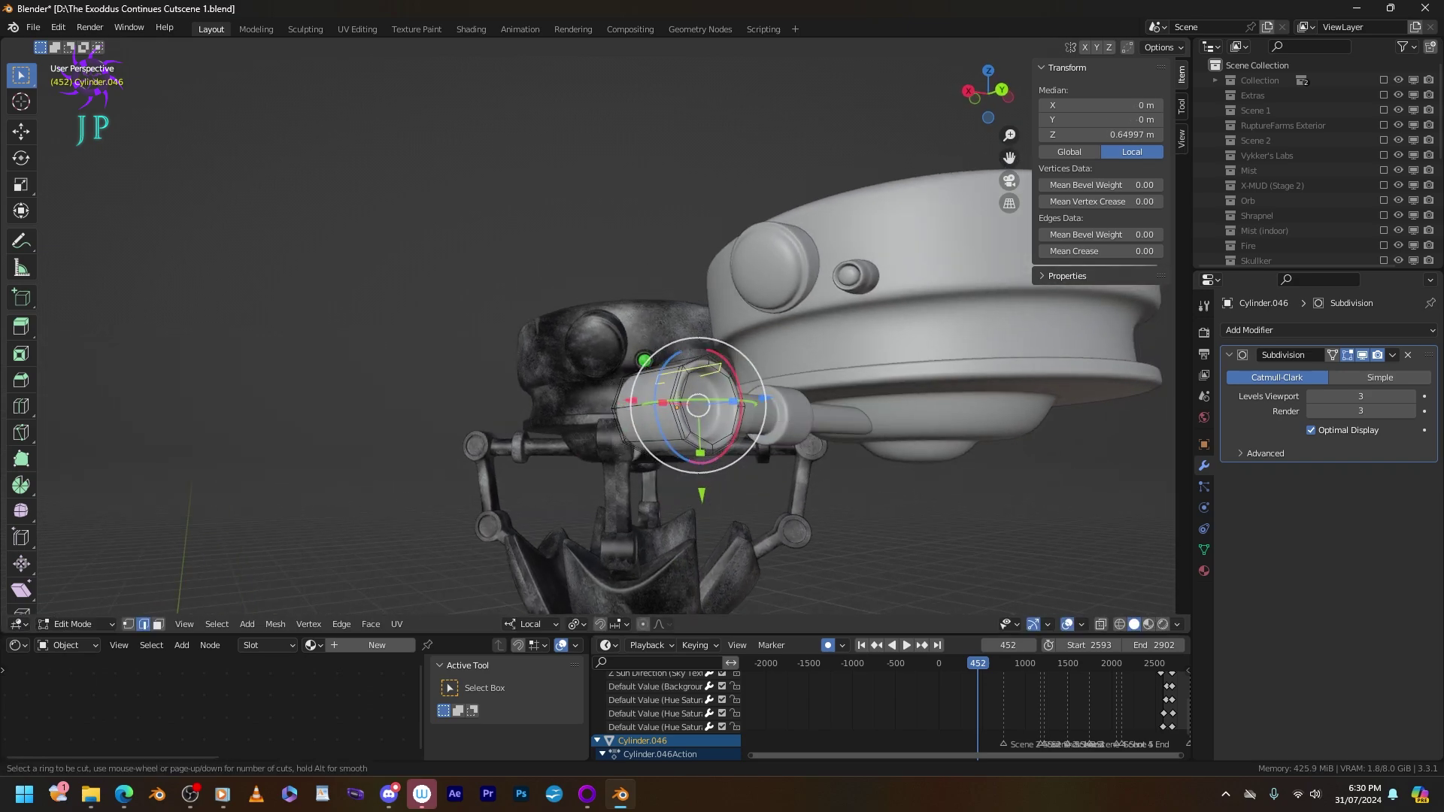
click(725, 383)
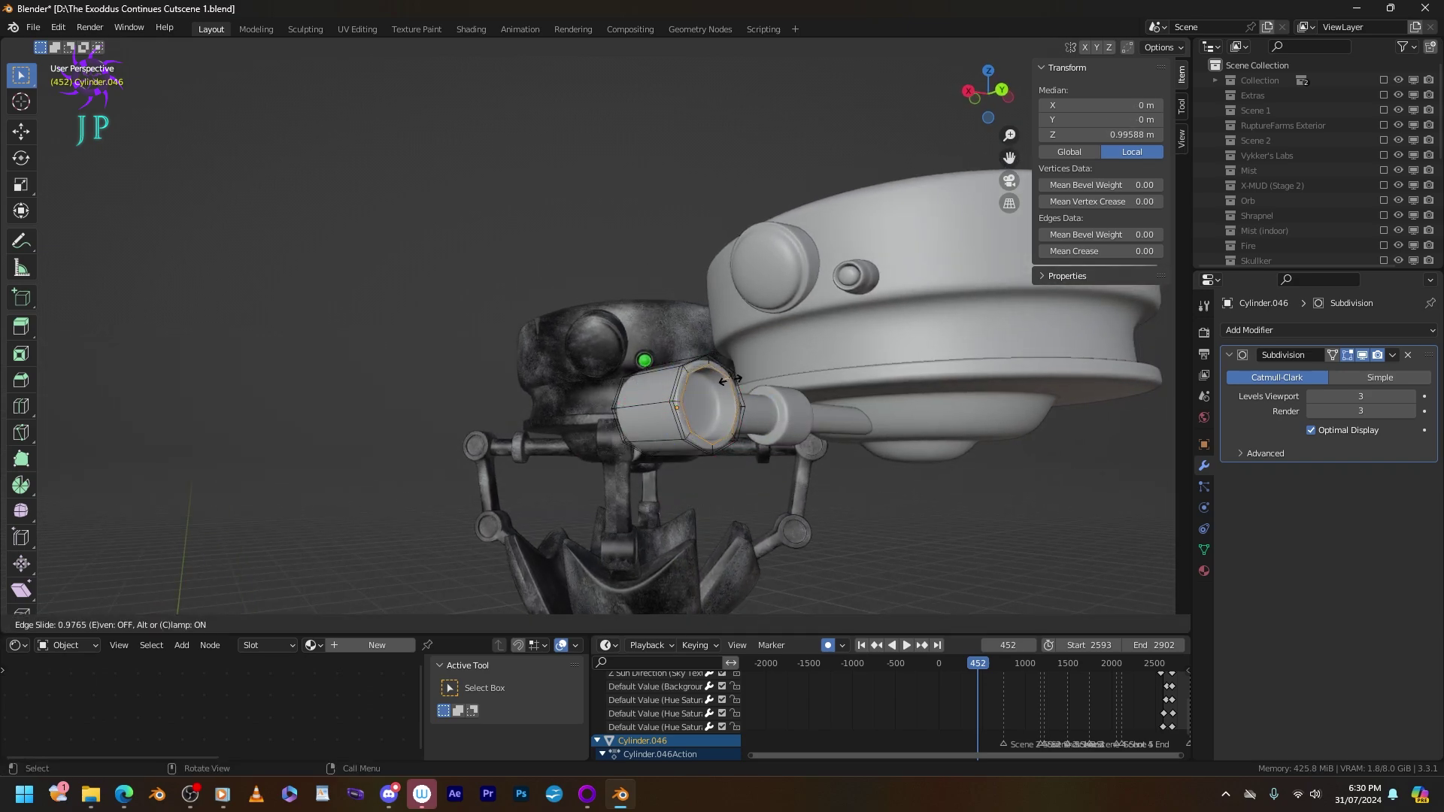
click(722, 381)
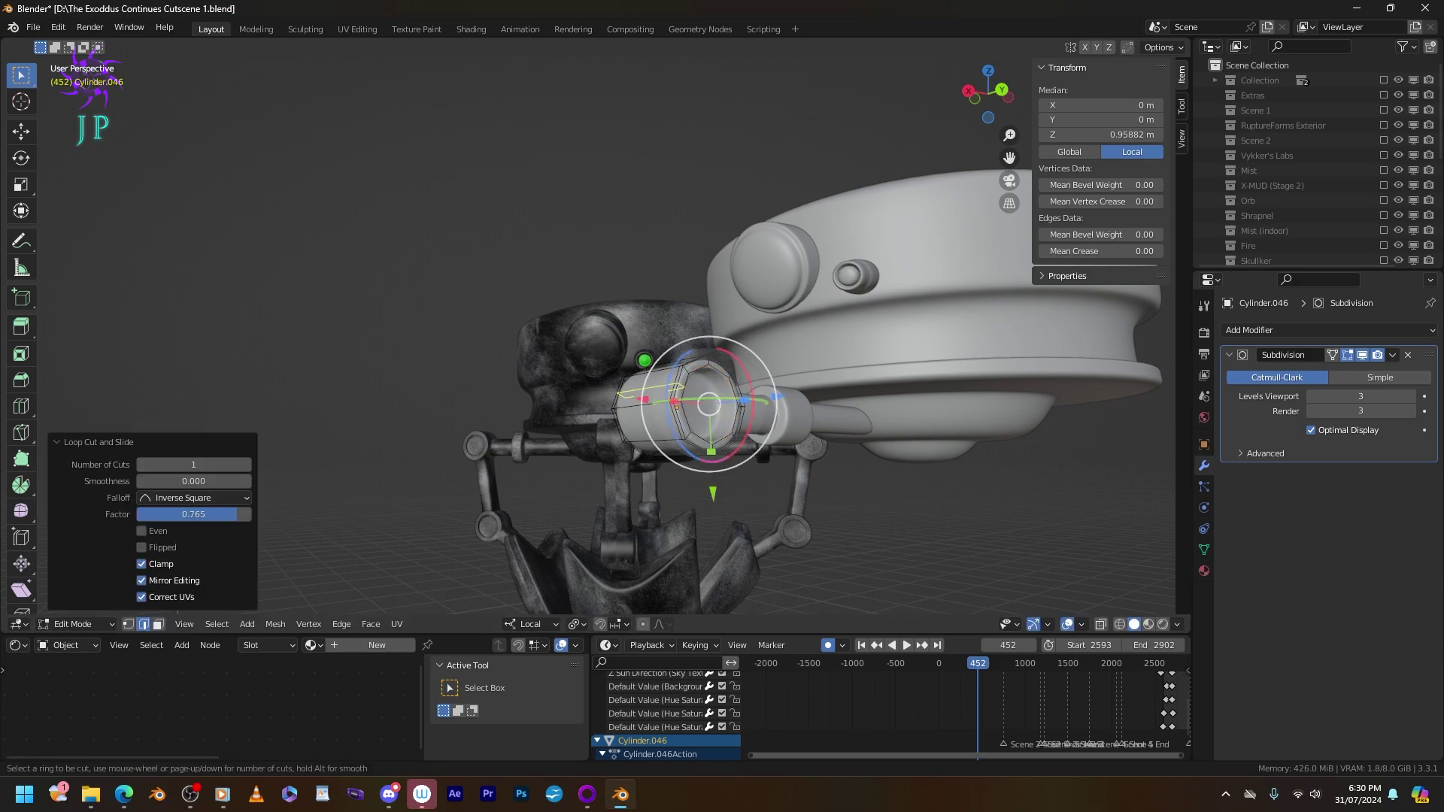
click(648, 393)
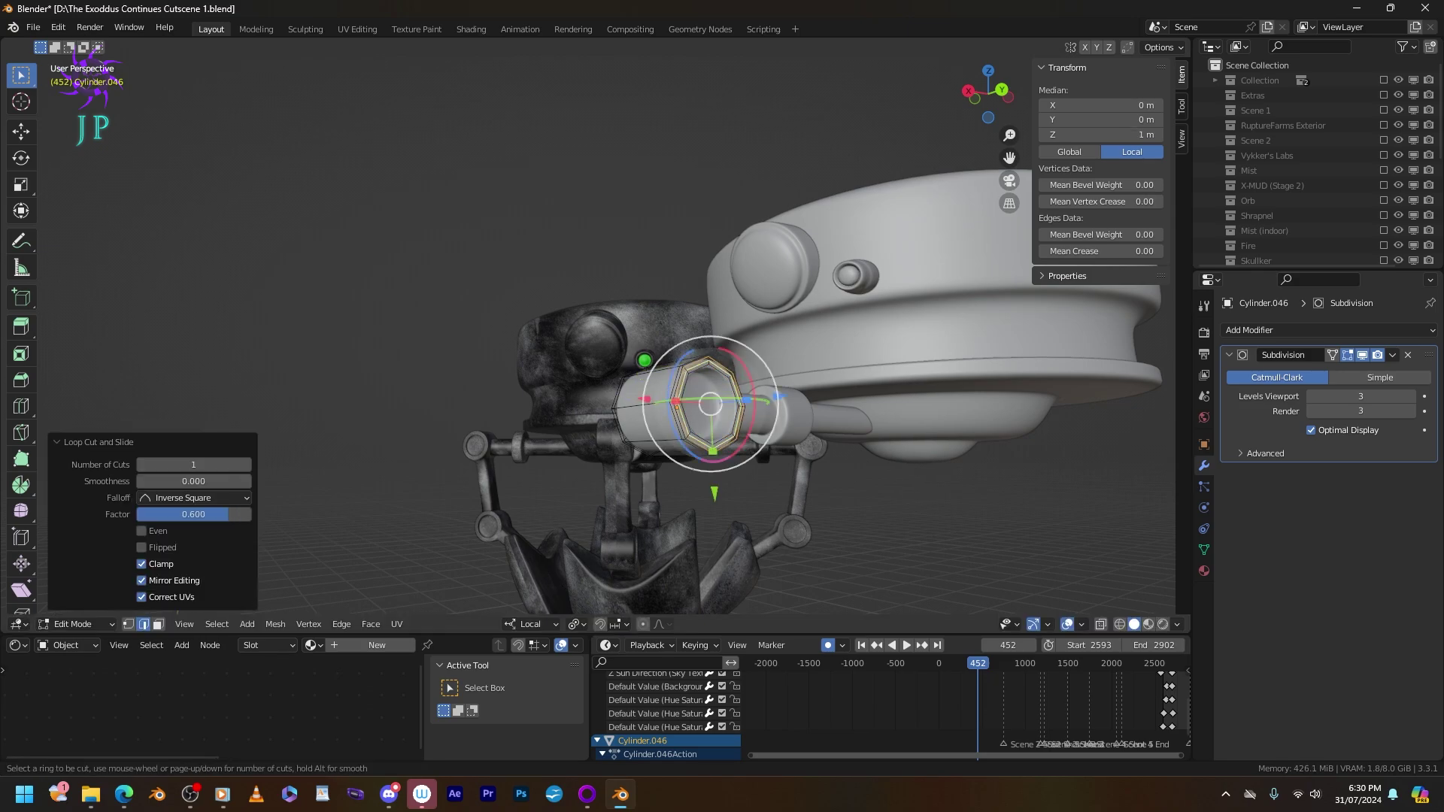
Add edge loops around the joint cylinder's opposite recess, with slide factors of -0.412 and -0.860.
middle_drag(602, 339, 677, 339)
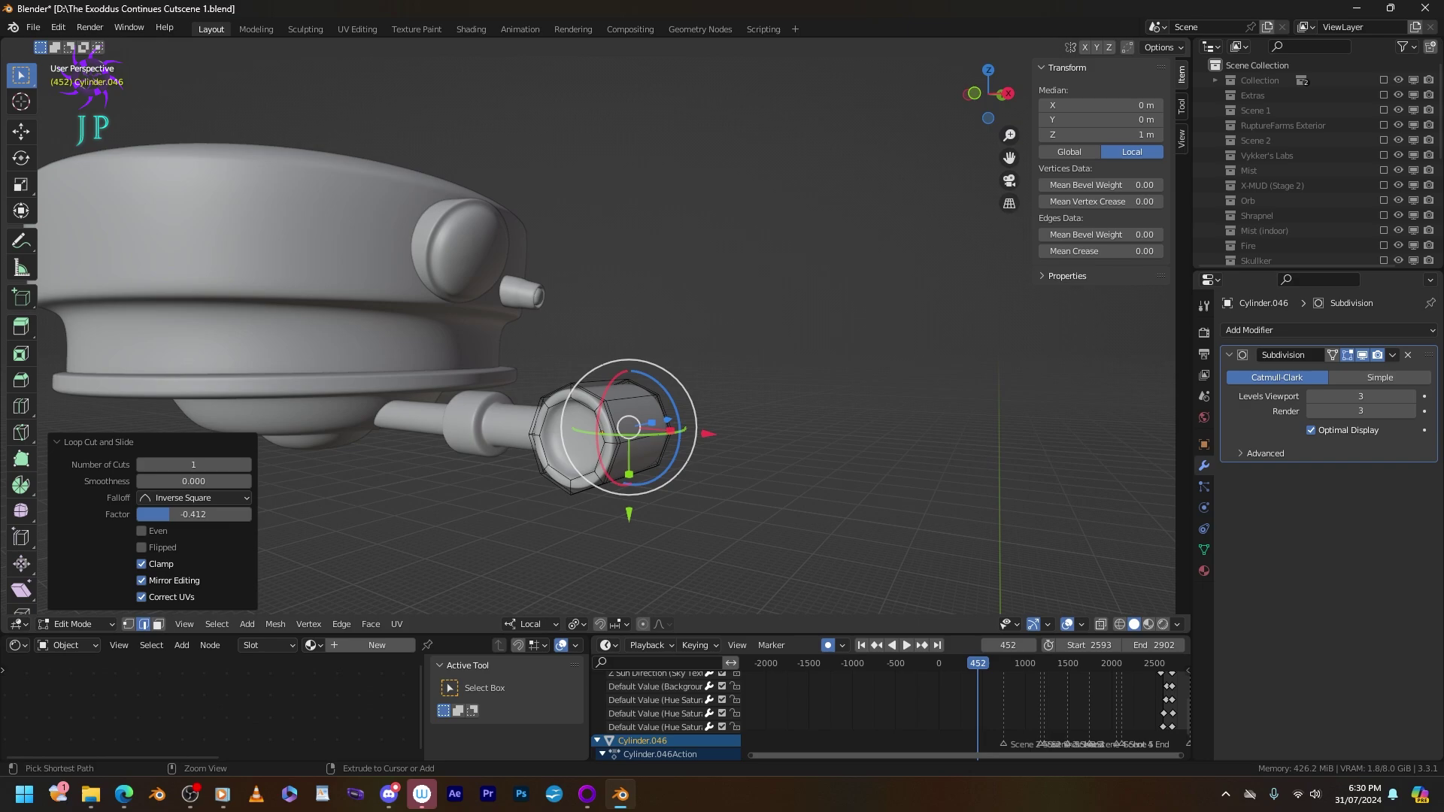
key(Escape)
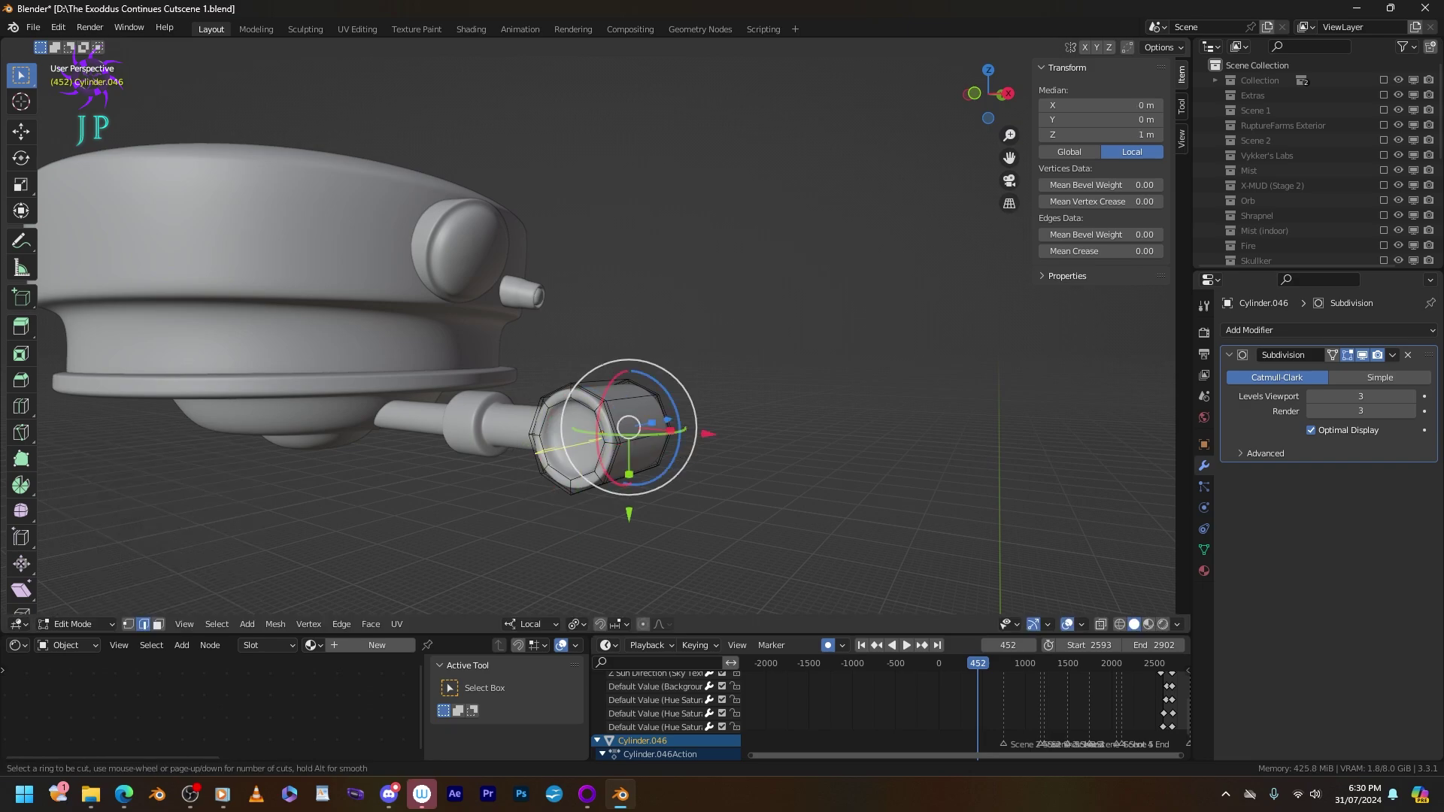
key(s)
key(Return)
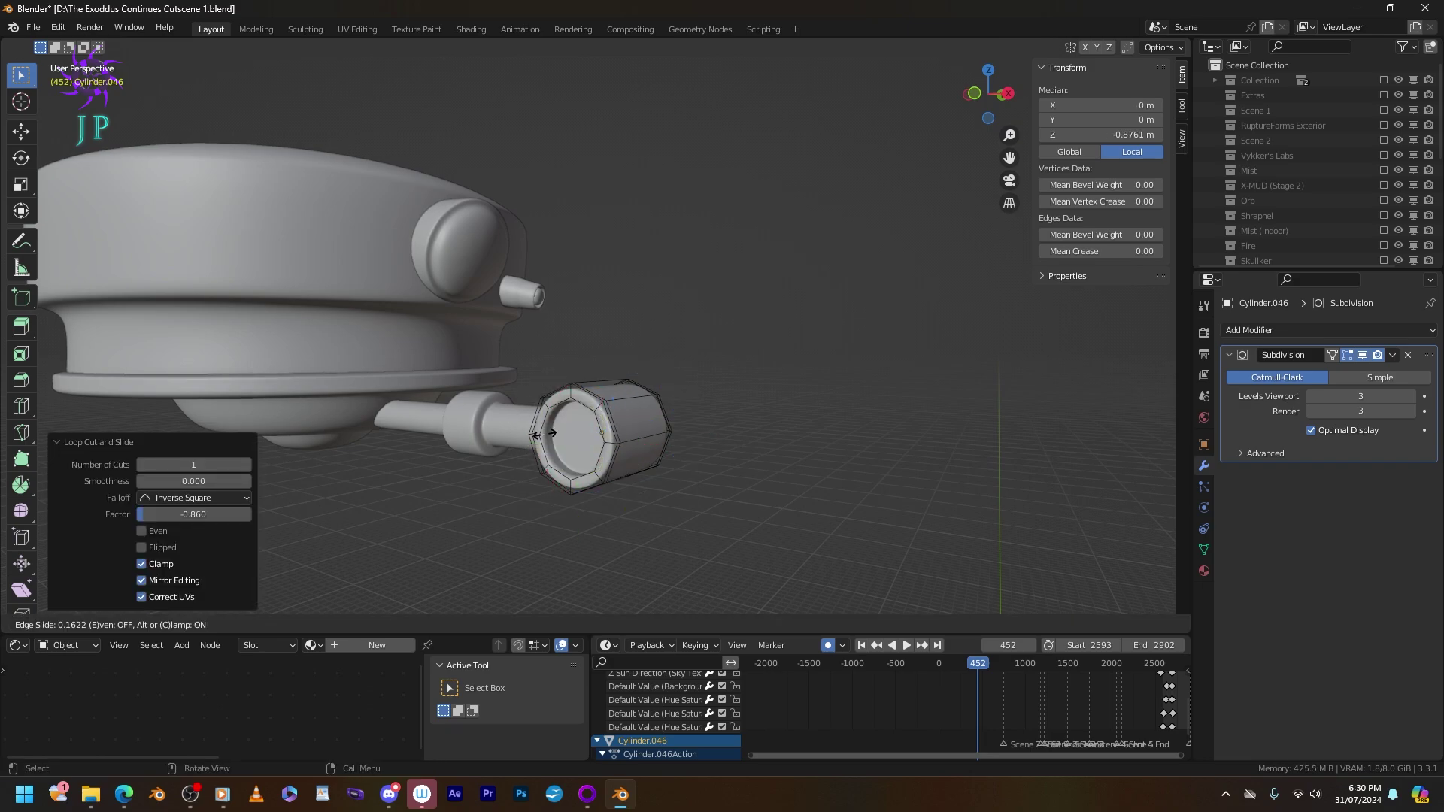
Scale the whole joint cylinder along its local Z axis.
key(Tab)
key(s)
key(z)
key(z)
click(786, 321)
Extrude the lower side faces of the joint cylinder 5.8147 m along their normal to form a downward arm.
middle_drag(786, 322, 737, 391)
key(Tab)
scroll(737, 391, up, 2)
click(740, 439)
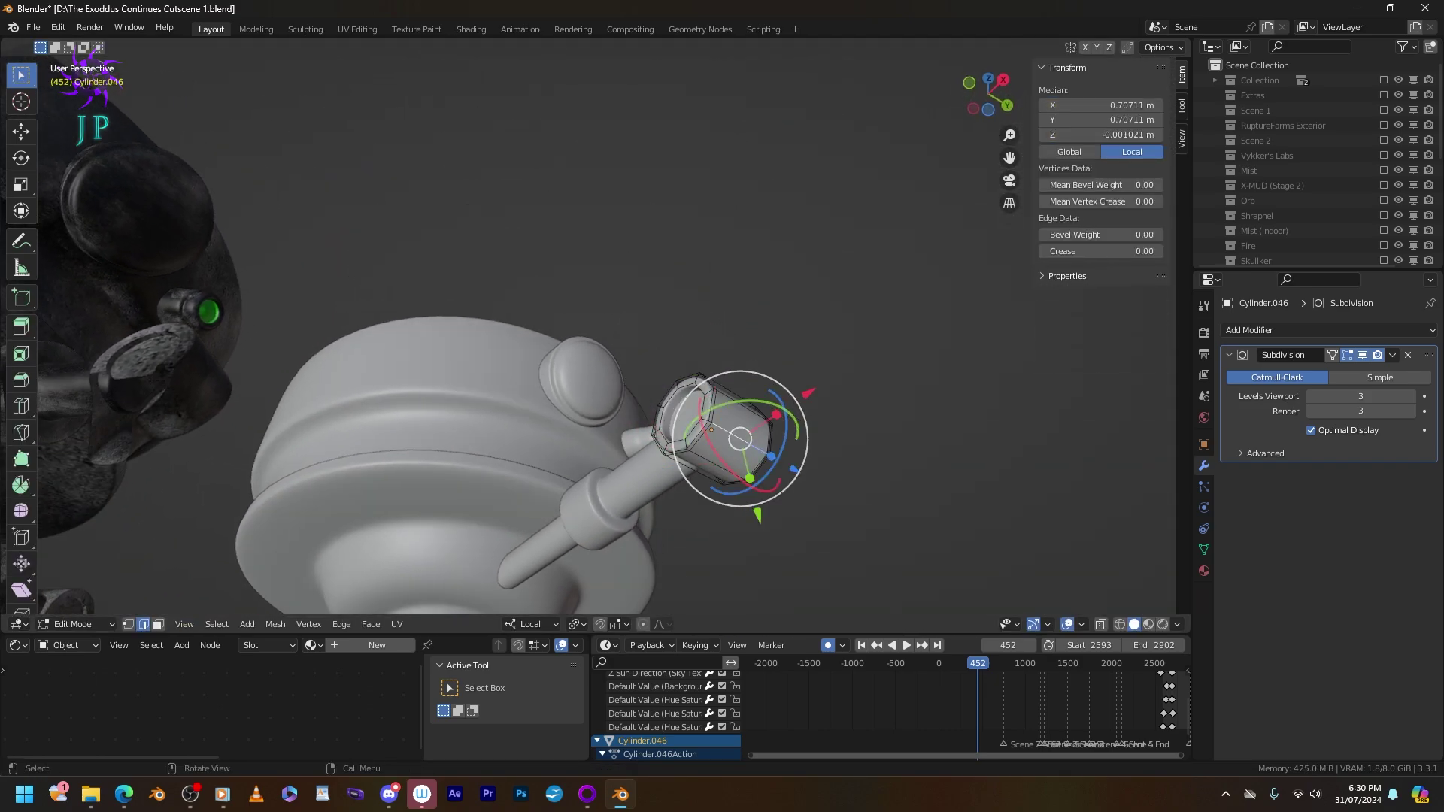
key(3)
click(719, 434)
middle_drag(719, 434, 617, 455)
click(632, 481)
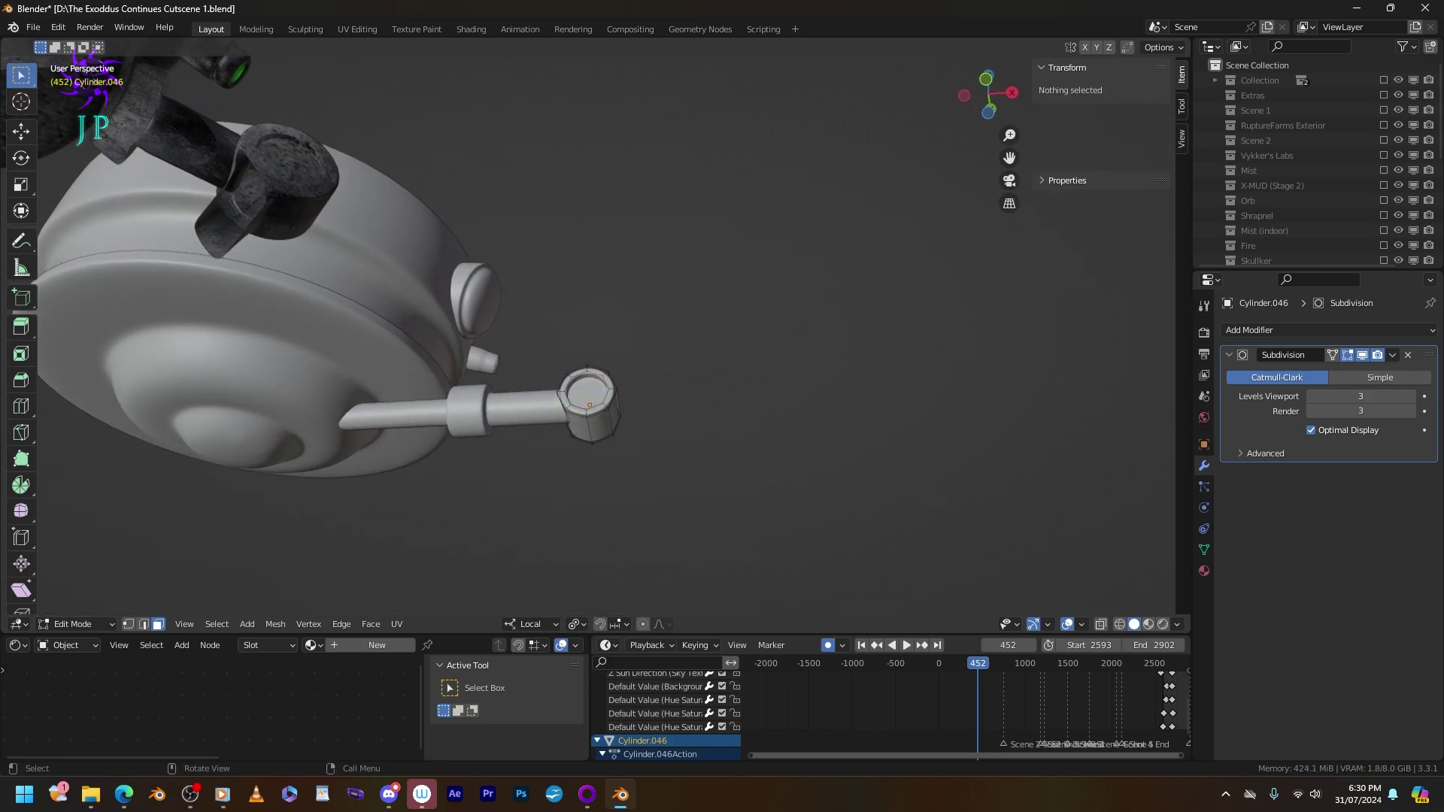
click(587, 391)
key(e)
click(542, 555)
middle_drag(541, 555, 598, 548)
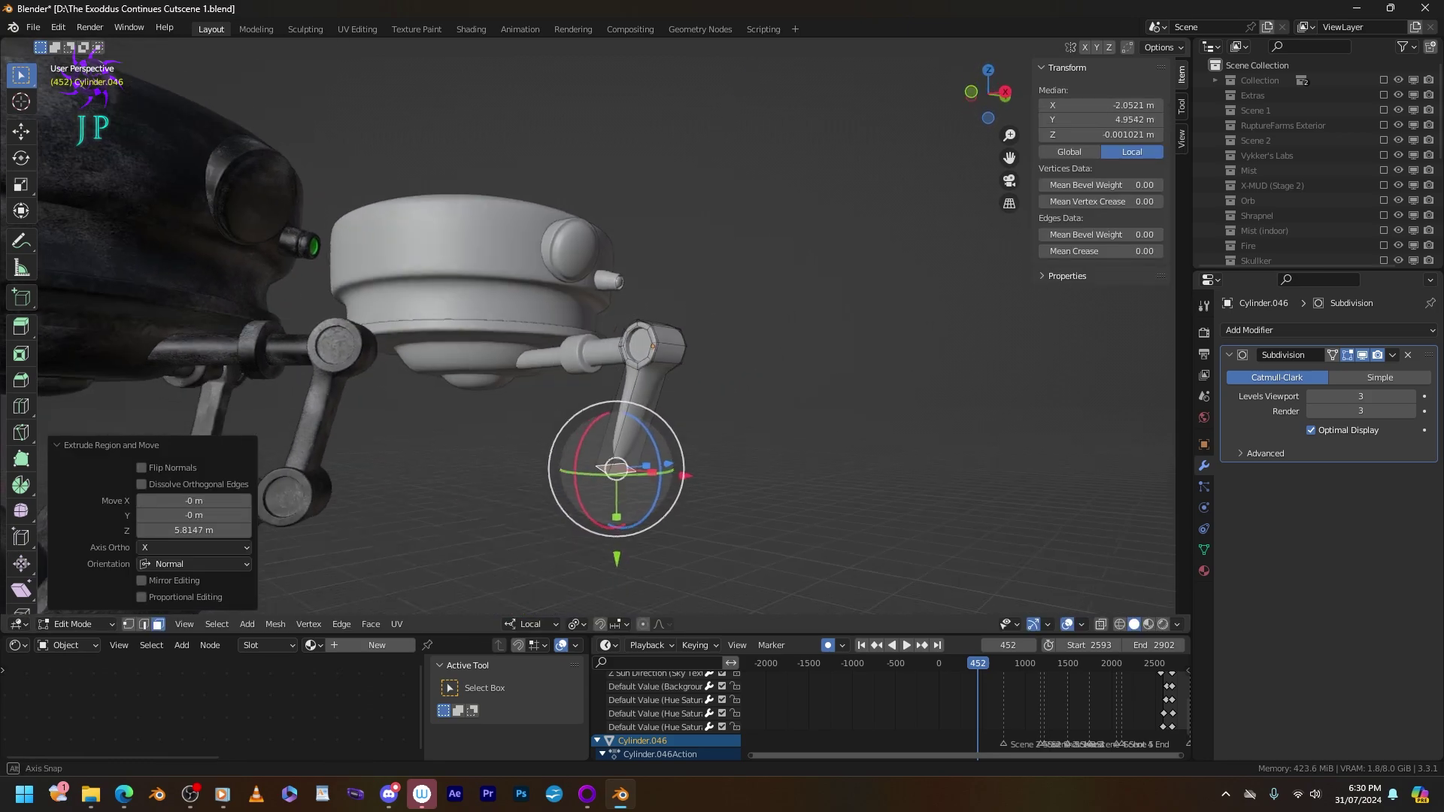
Tighten the extruded arm with edge loops close to its ends, using a slide factor of -0.851 for the first.
key(g)
key(g)
click(653, 368)
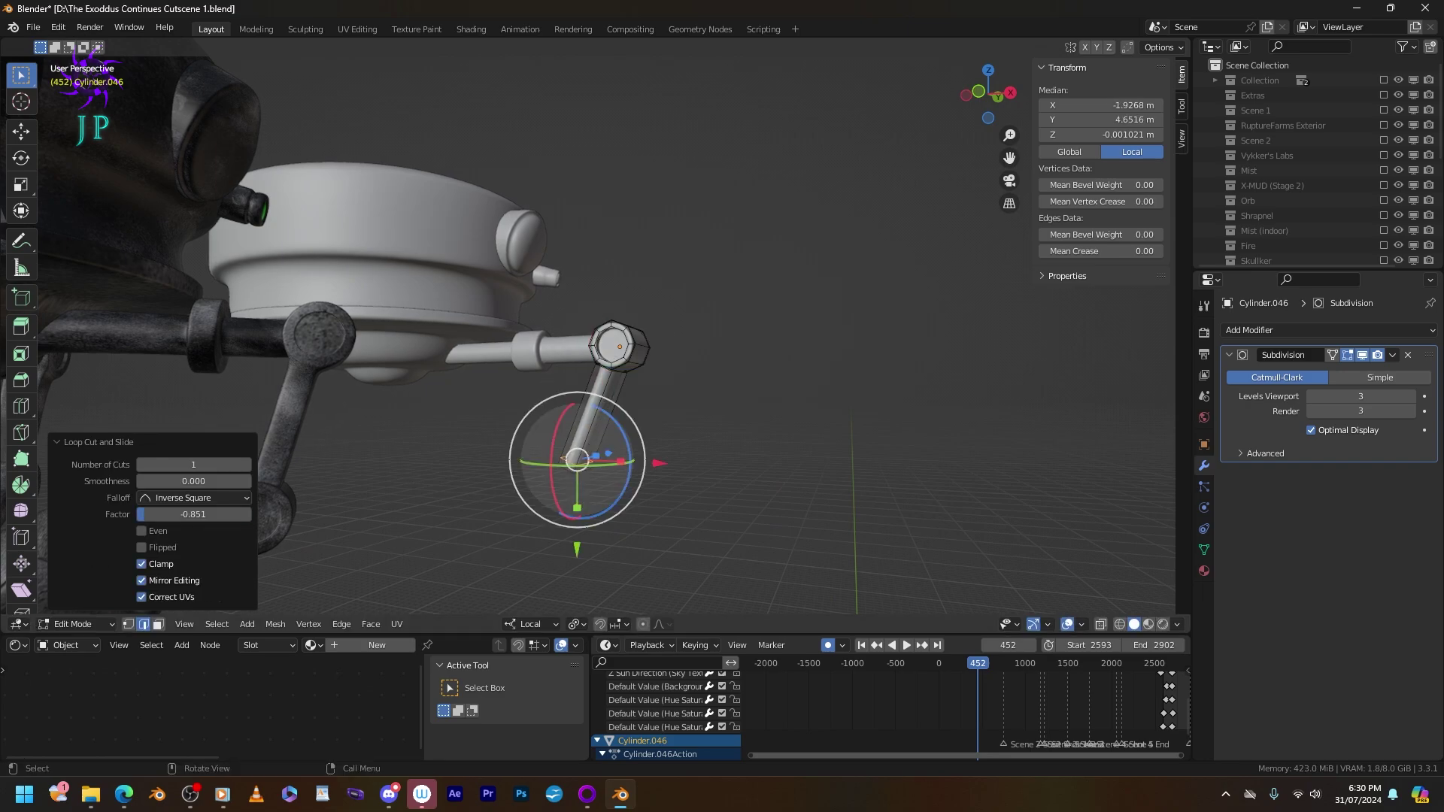
key(Tab)
middle_drag(653, 368, 526, 331)
key(Tab)
scroll(595, 353, up, 3)
key(ctrl+r)
click(752, 376)
click(767, 380)
key(Tab)
Duplicate the arm segment and place the copy's joint over the lower end, at X -7.5595, Y 23.172, Z 250.44 m.
key(Tab)
key(Tab)
key(shift+d)
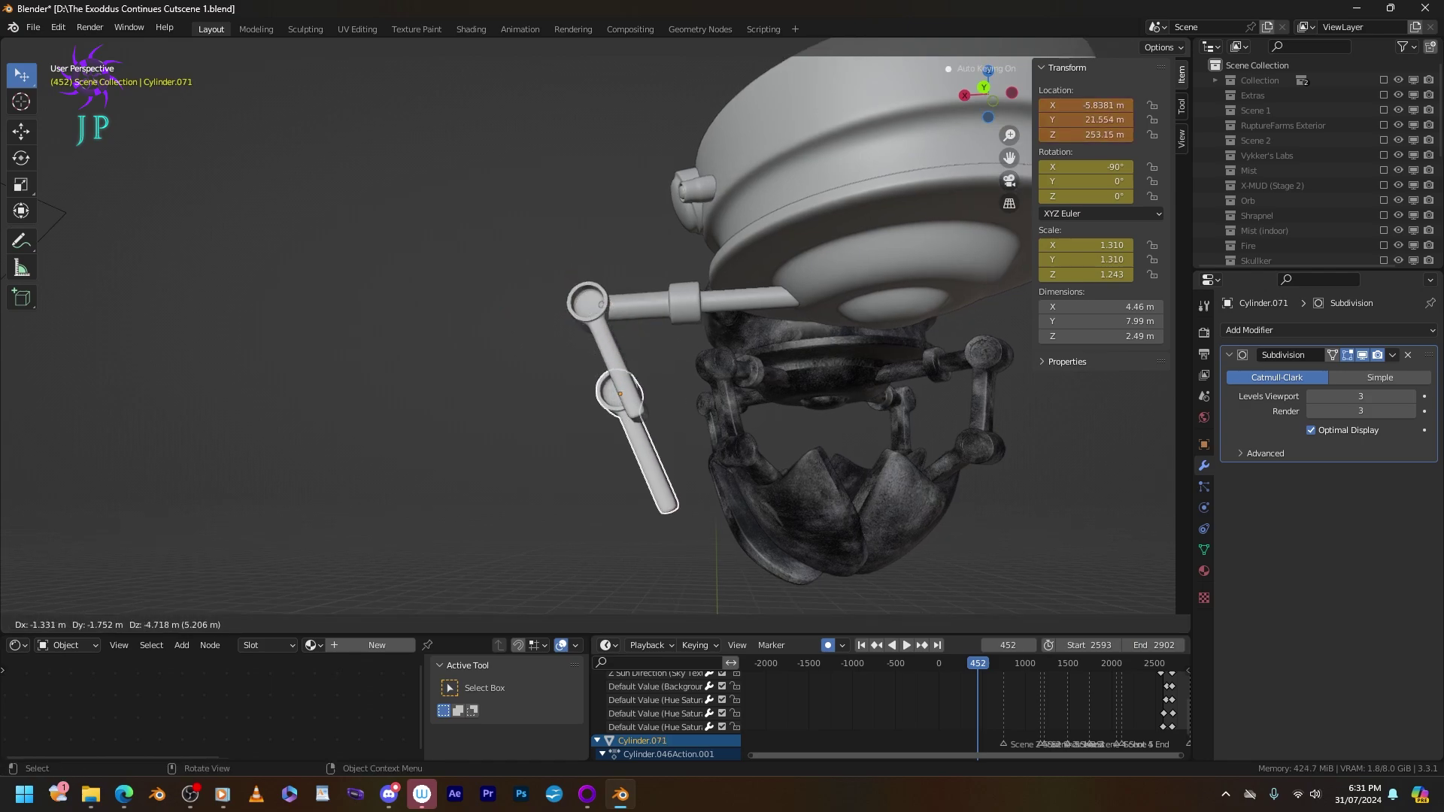
key(Return)
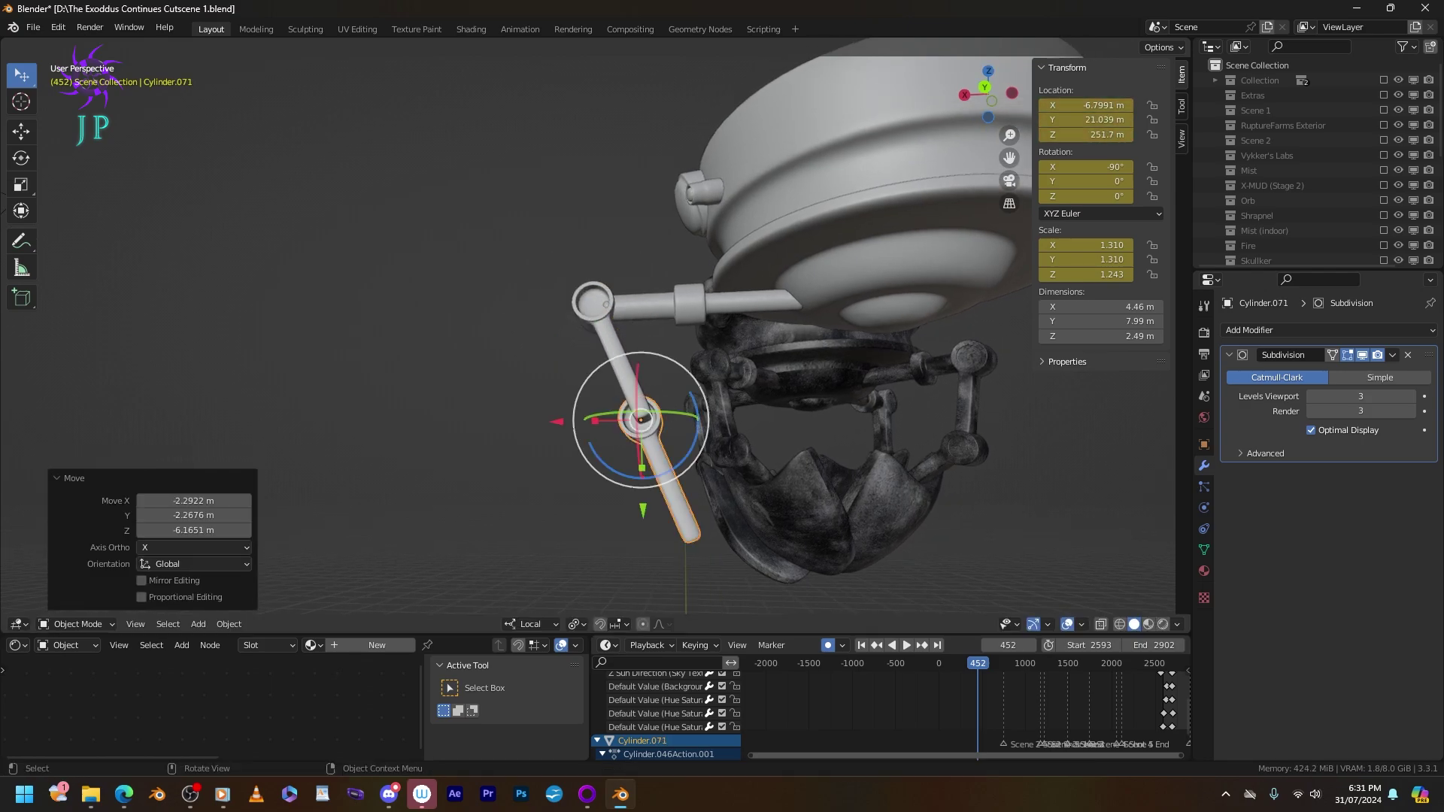
middle_drag(587, 338, 526, 331)
key(g)
key(Return)
middle_drag(646, 429, 571, 421)
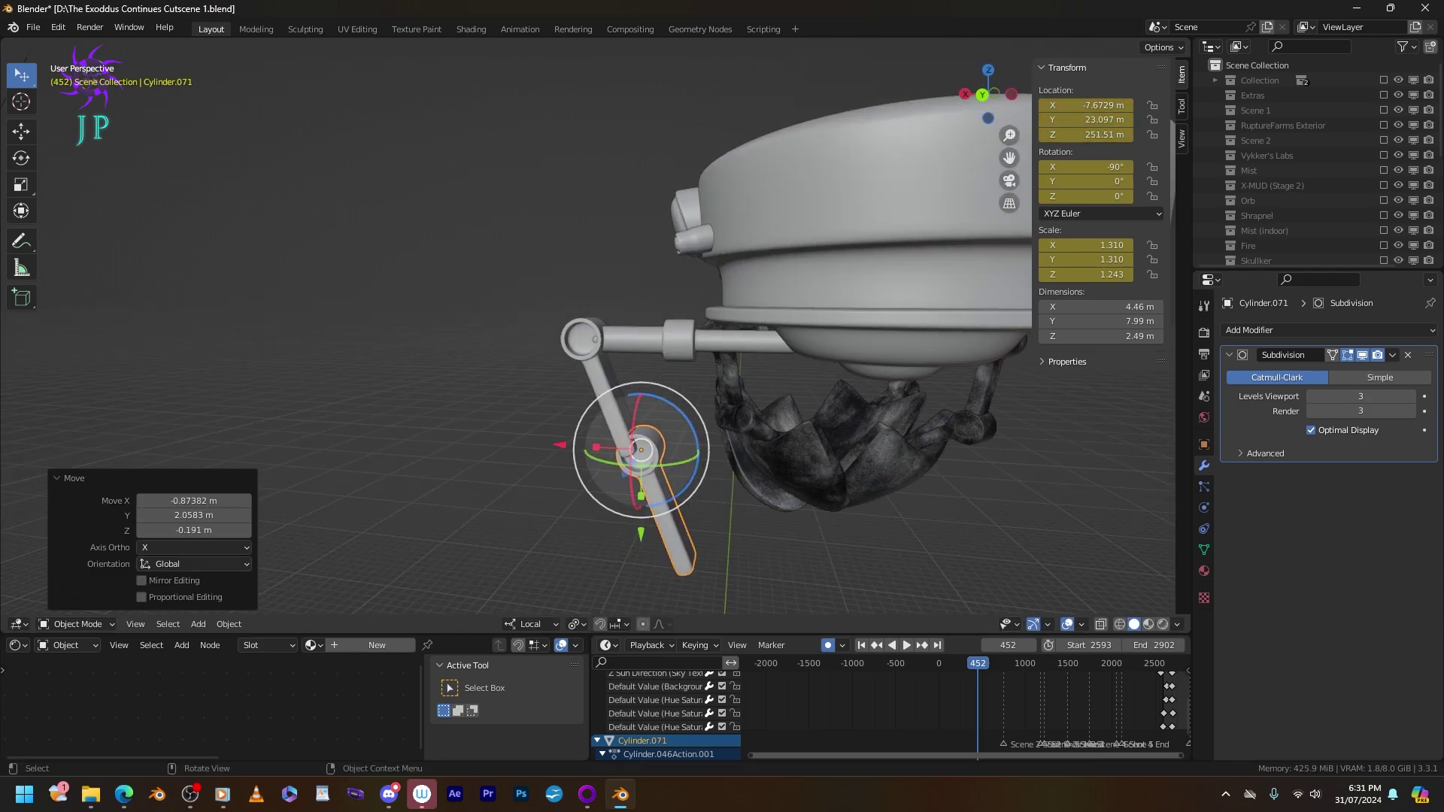
key(g)
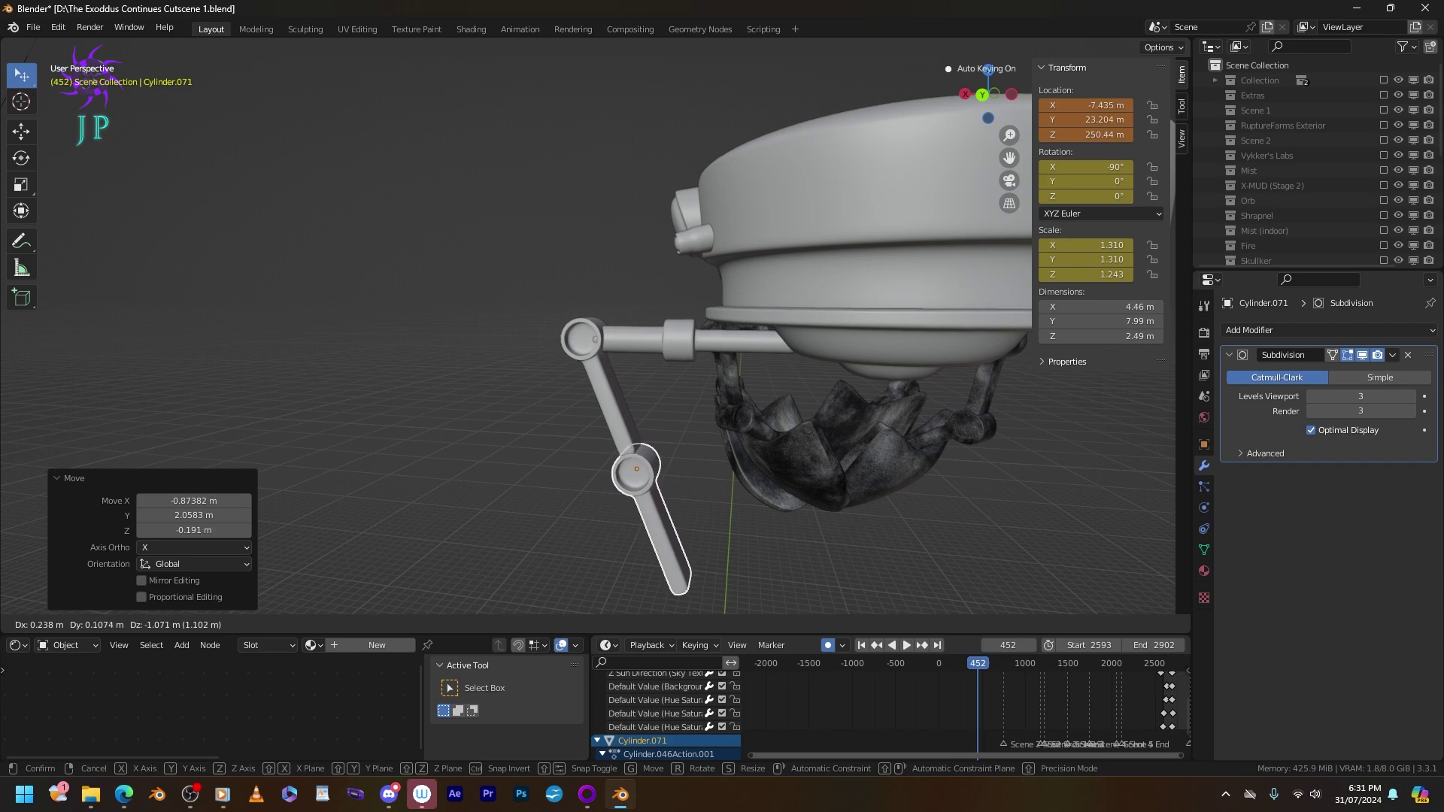
key(Return)
mouse_move(676, 376)
middle_down()
mouse_move(790, 376)
mouse_move(677, 376)
middle_up()
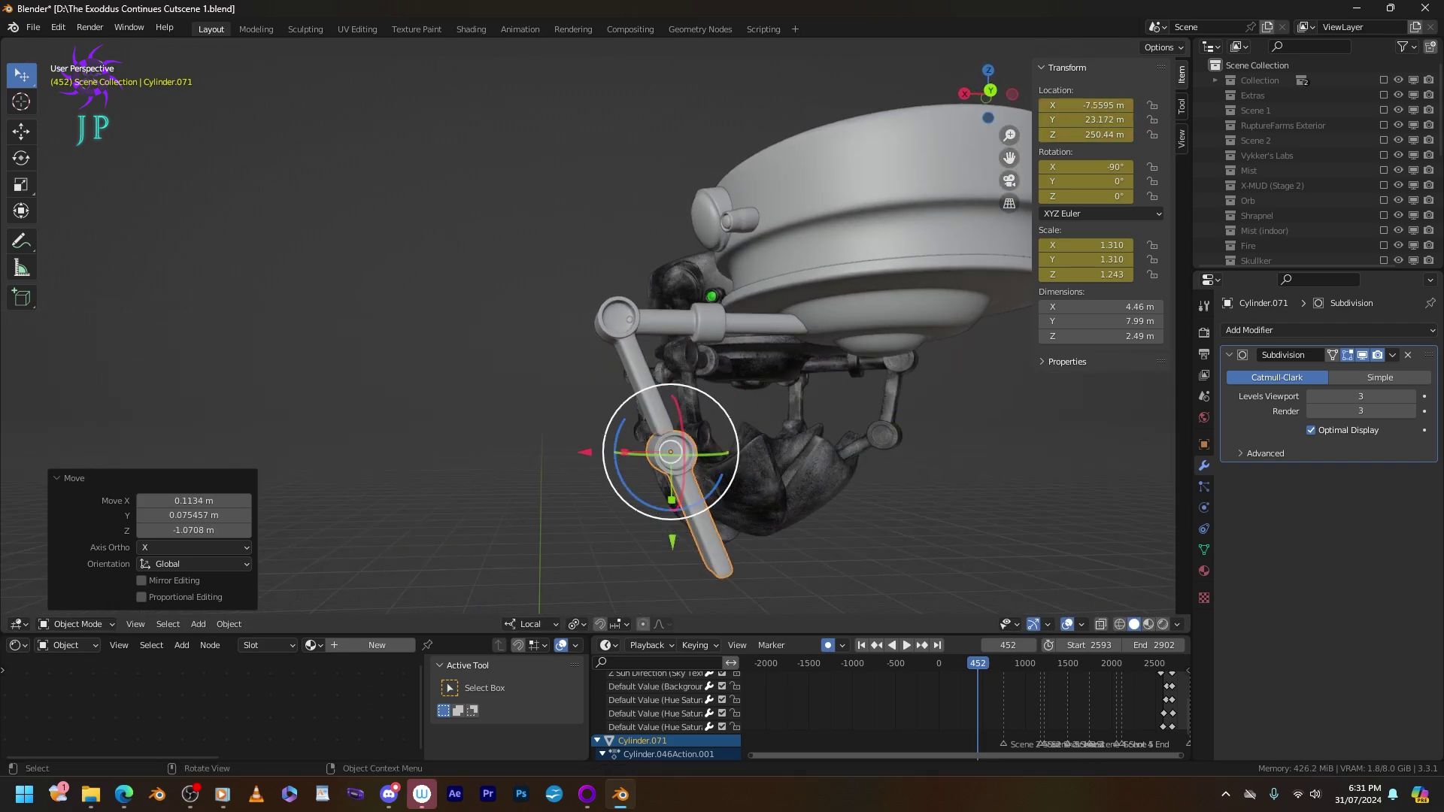
Rotate the duplicated segment 37.7° about its local Z axis and shift it 0.22248 m along local Z.
drag(615, 439, 577, 472)
middle_drag(577, 473, 662, 459)
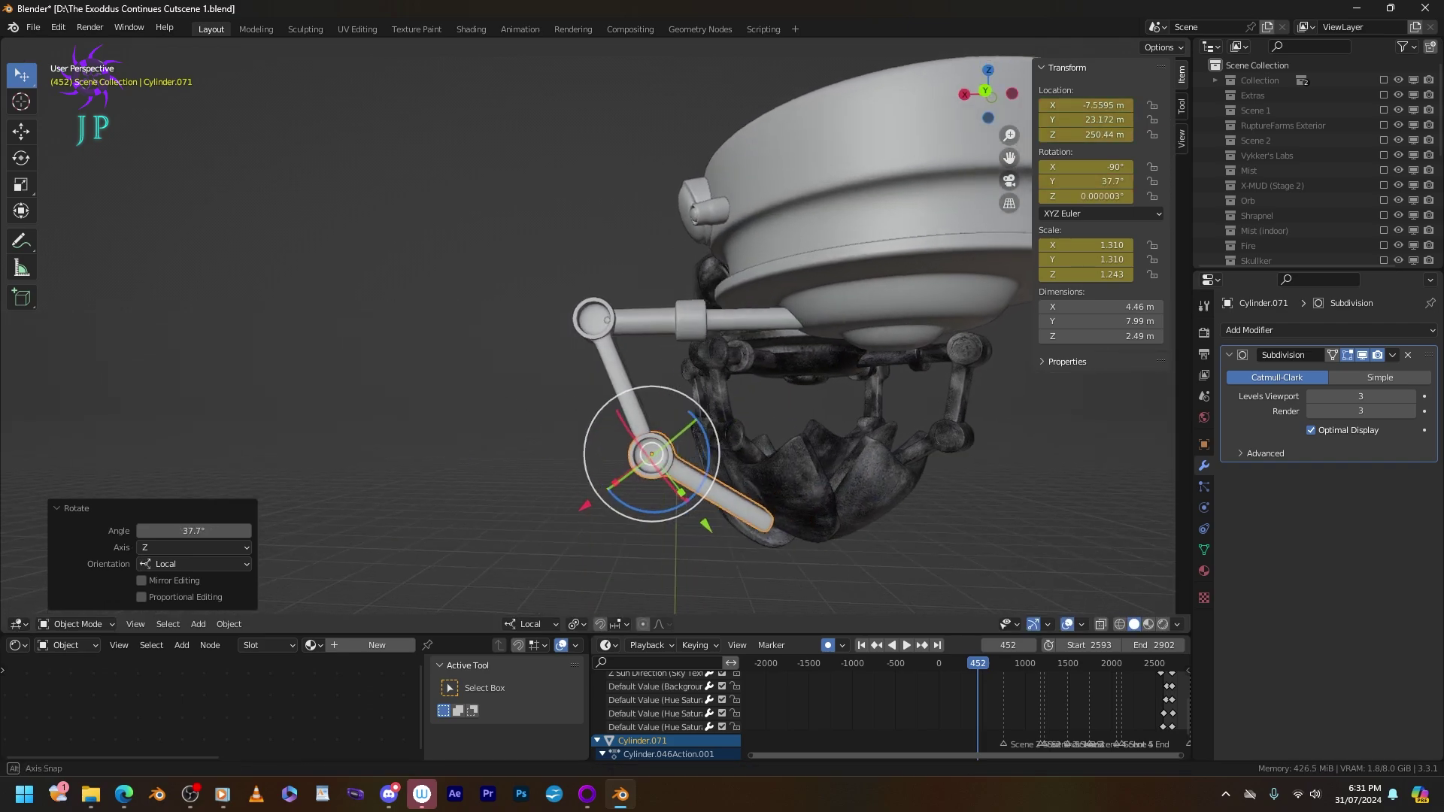
key(g)
key(Return)
middle_drag(677, 376, 782, 376)
drag(760, 458, 765, 458)
middle_drag(764, 458, 853, 427)
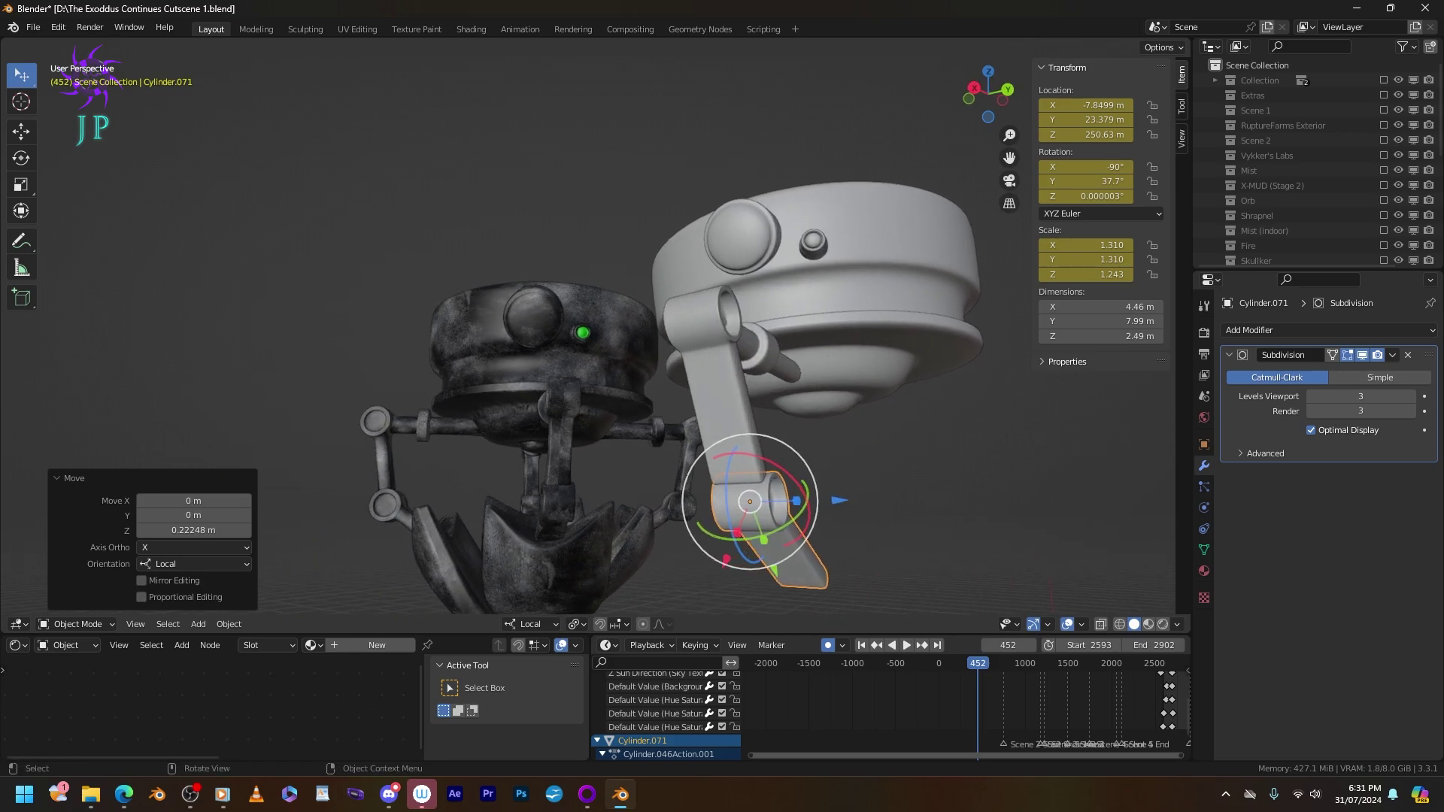
Narrow the upper segment's shaft by scaling its side and end face loops.
key(Tab)
key(Tab)
click(715, 391)
key(Tab)
scroll(752, 376, up, 2)
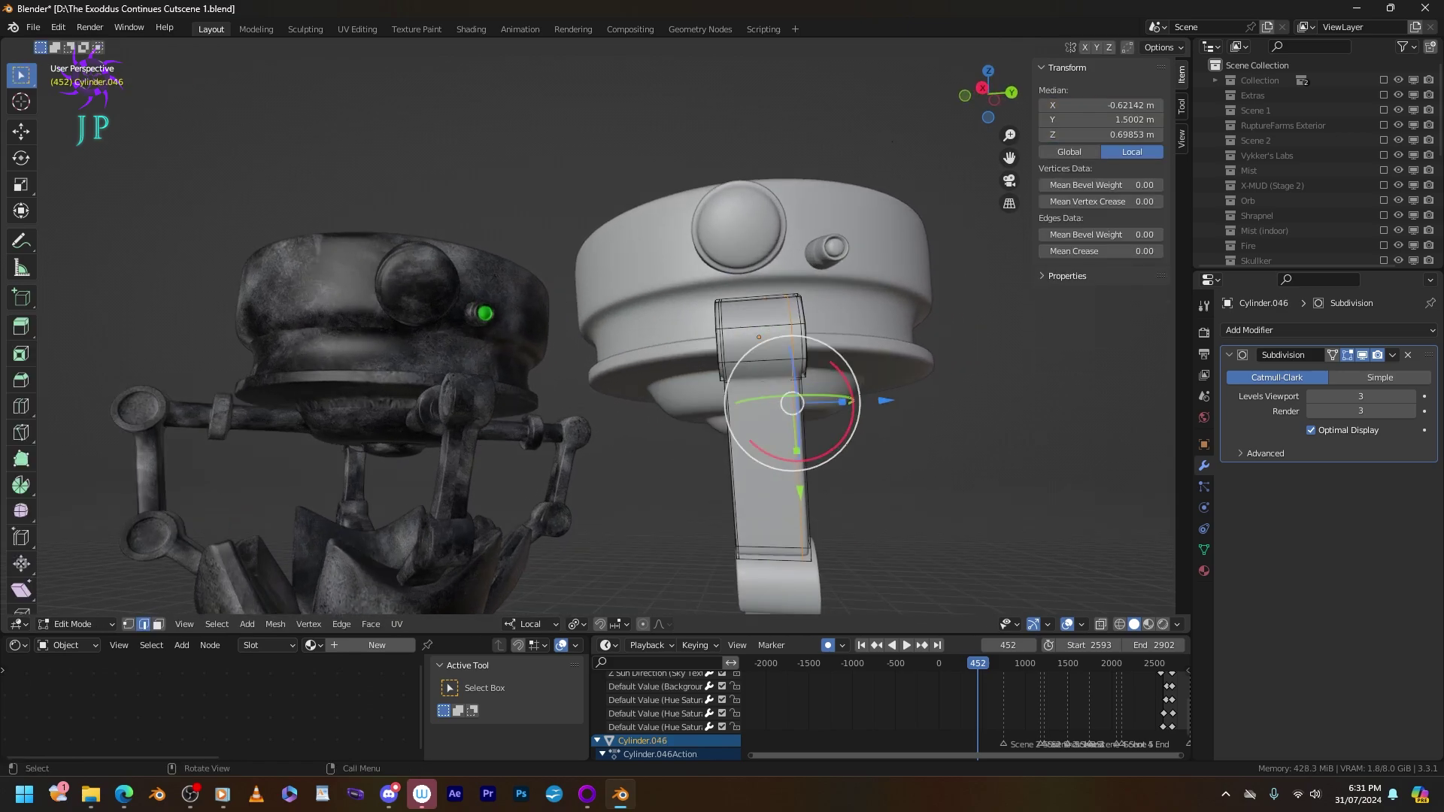
key(3)
alt+click(767, 482)
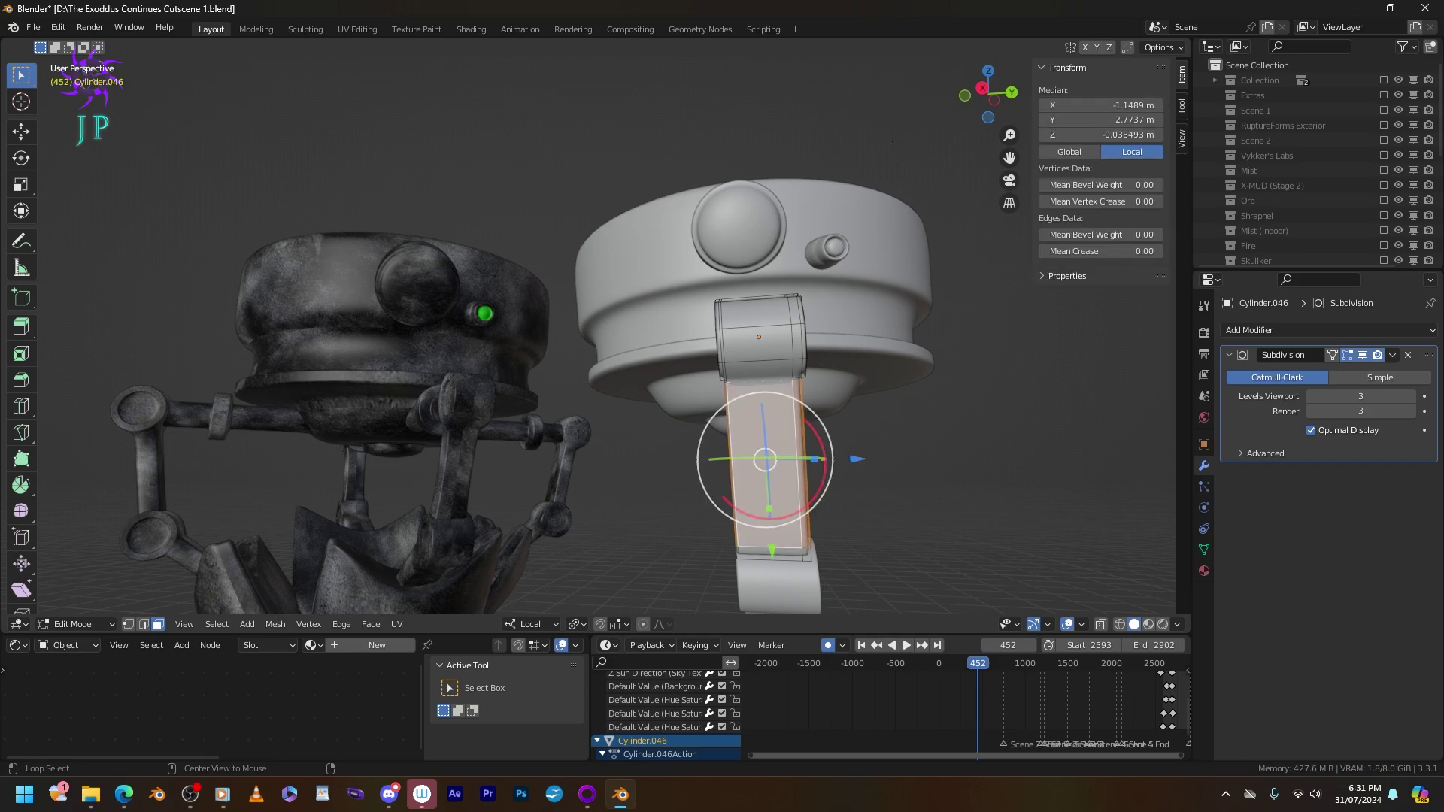
alt+shift+click(806, 555)
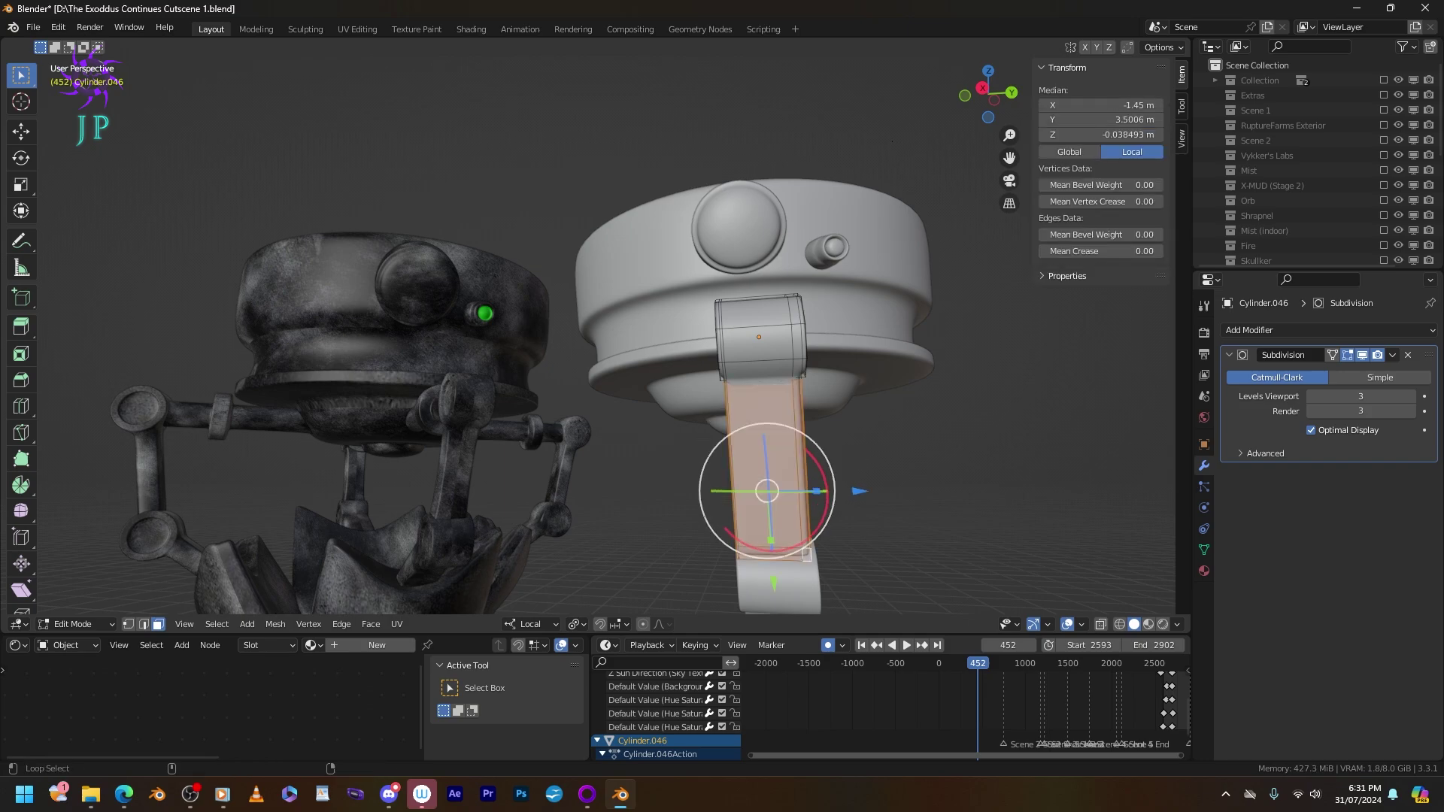
key(s)
click(809, 488)
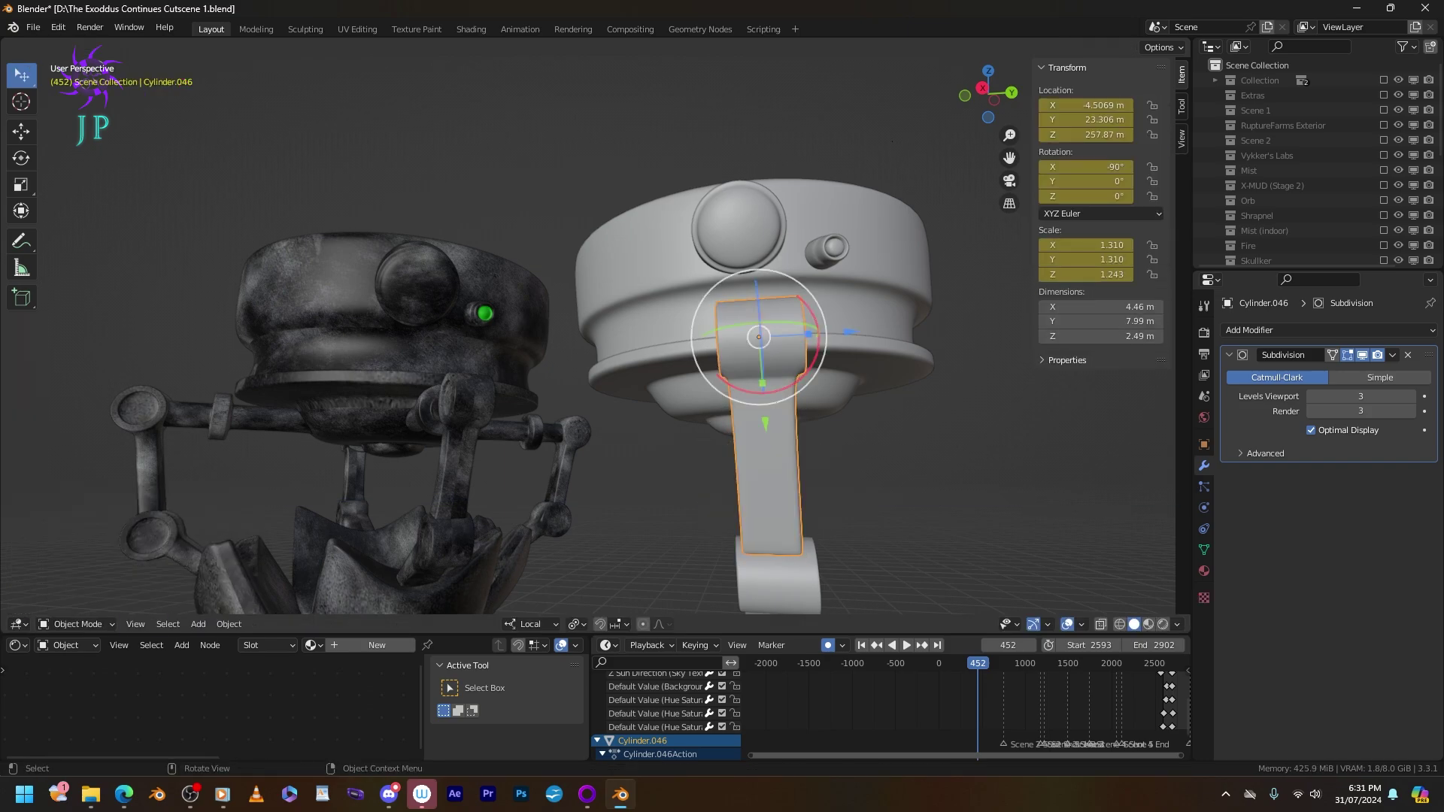
Narrow the lower segment's shaft to match and nudge the segment to X -7.7755, Y 23.396, Z 250.71 m.
middle_drag(808, 487, 441, 387)
alt+click(442, 388)
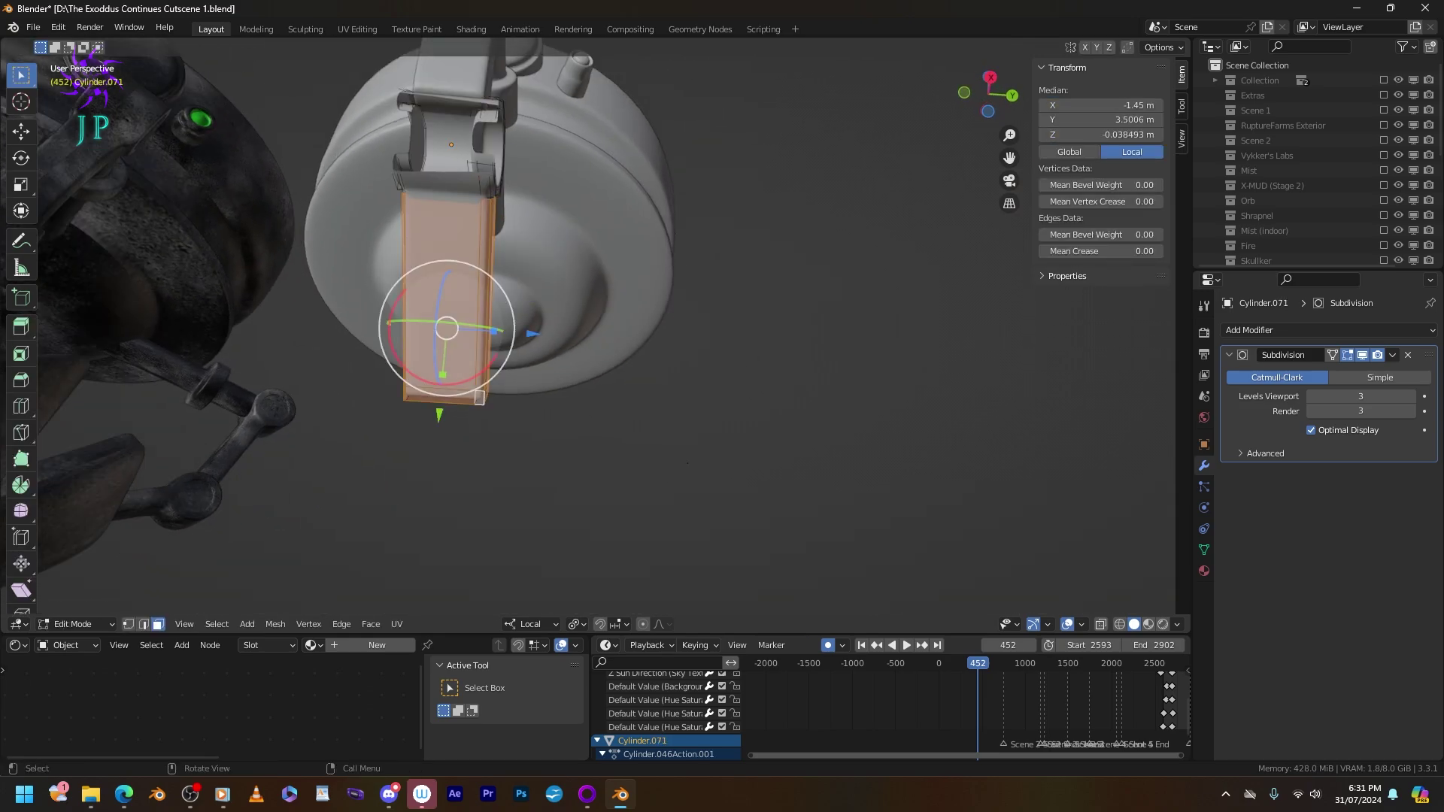
key(Tab)
middle_drag(602, 338, 741, 297)
key(g)
key(Return)
Add a 2 m cube and move it -41.318, 41.174 and 239.05 m in X, Y and Z, near the lower arm.
click(474, 346)
key(Tab)
key(Tab)
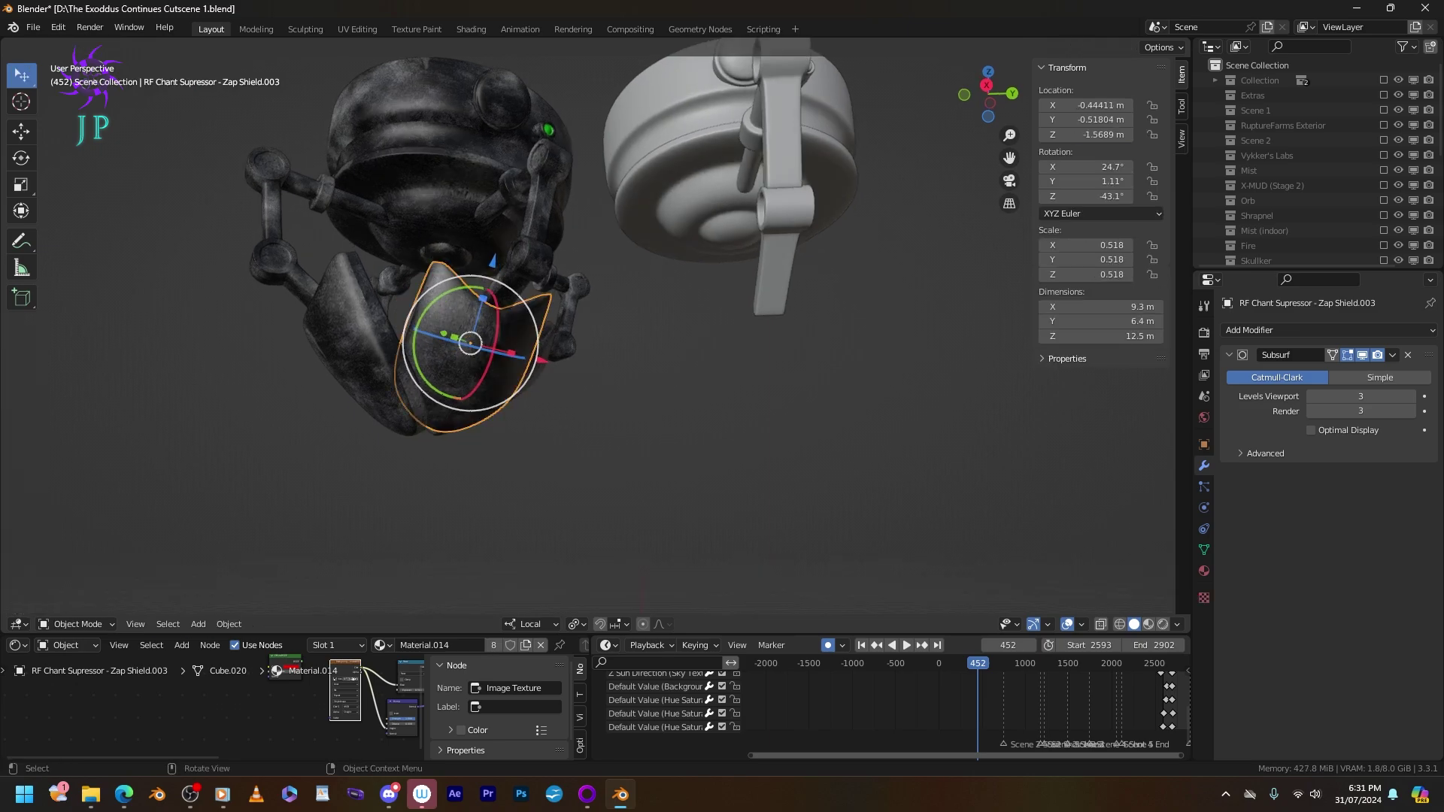
click(198, 624)
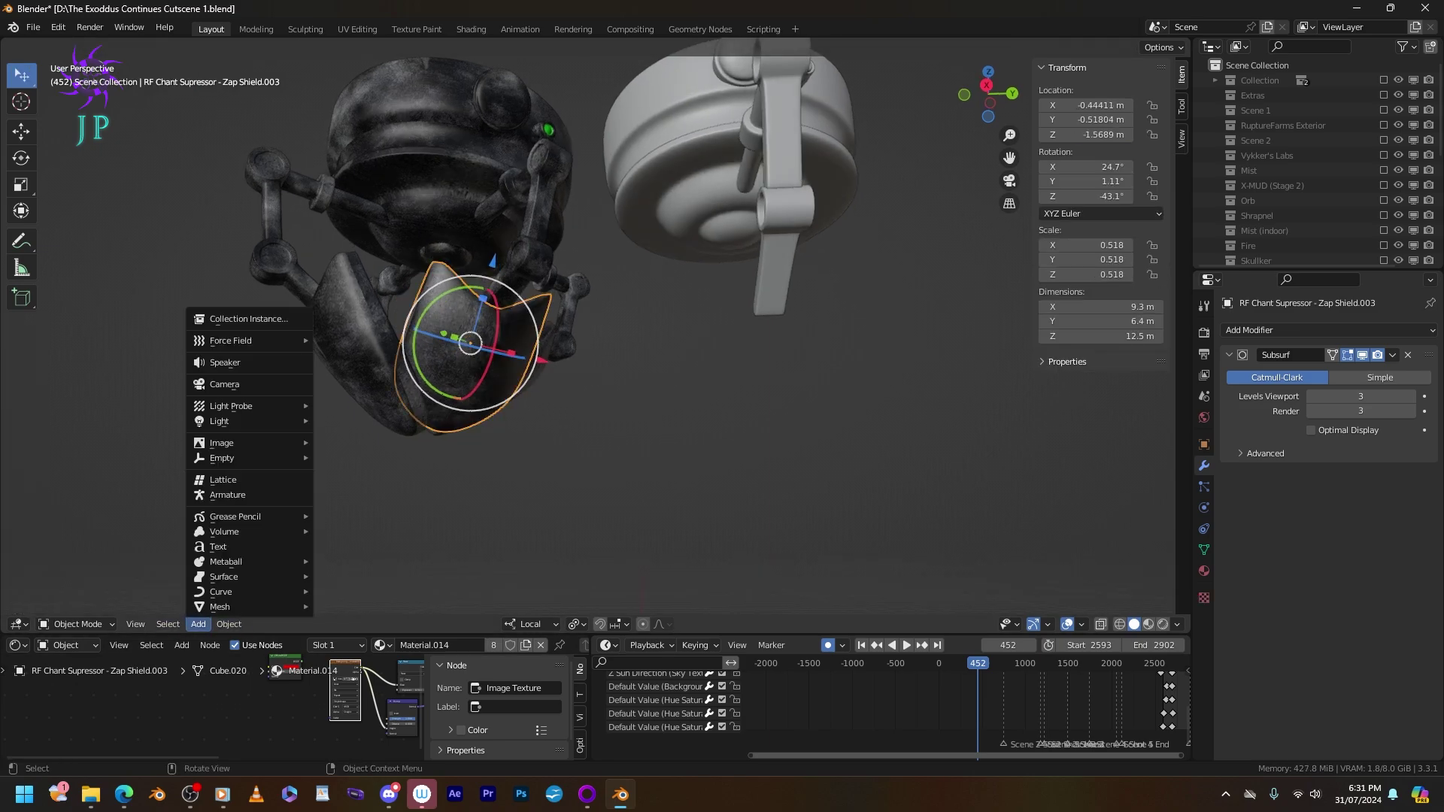
mouse_move(248, 607)
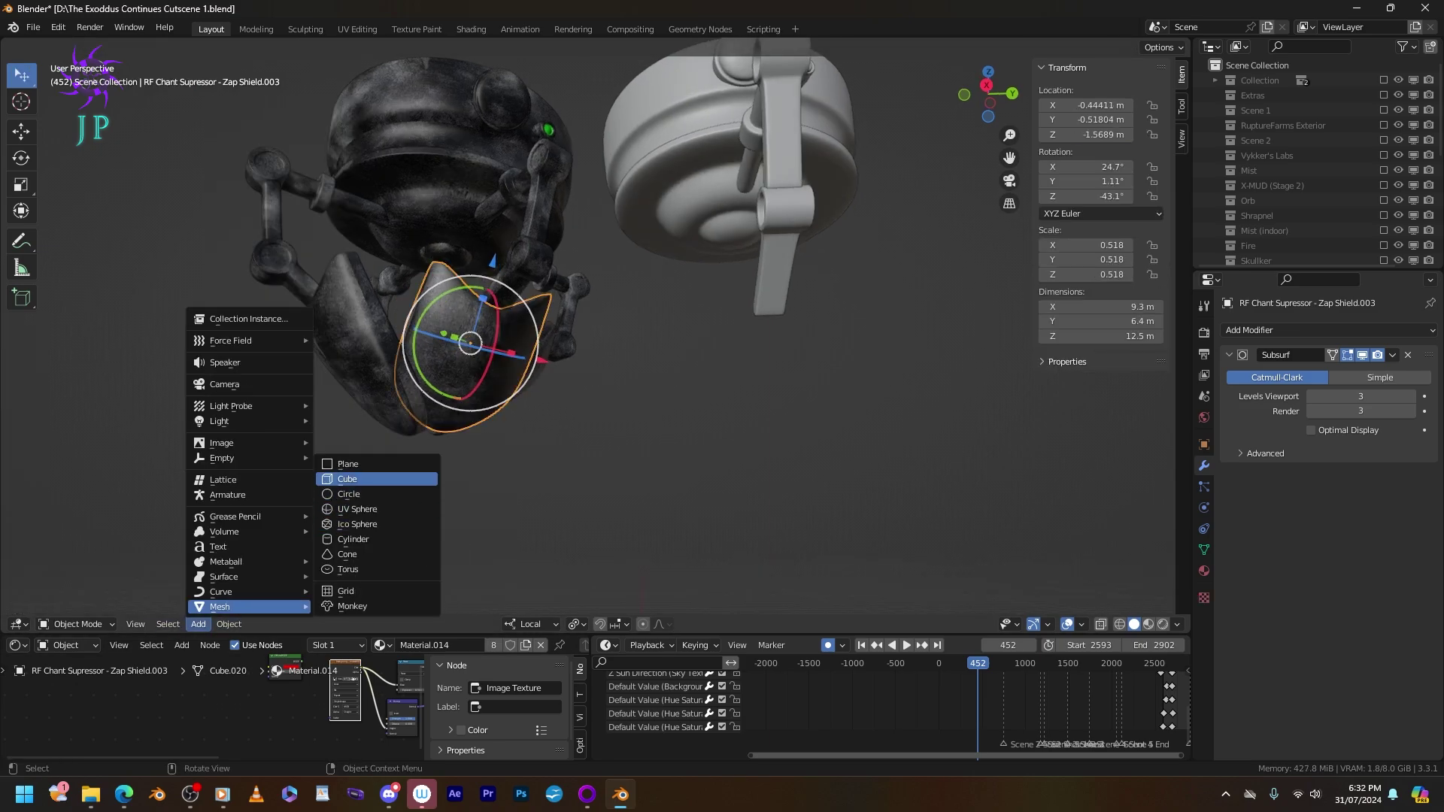
click(347, 479)
key(Home)
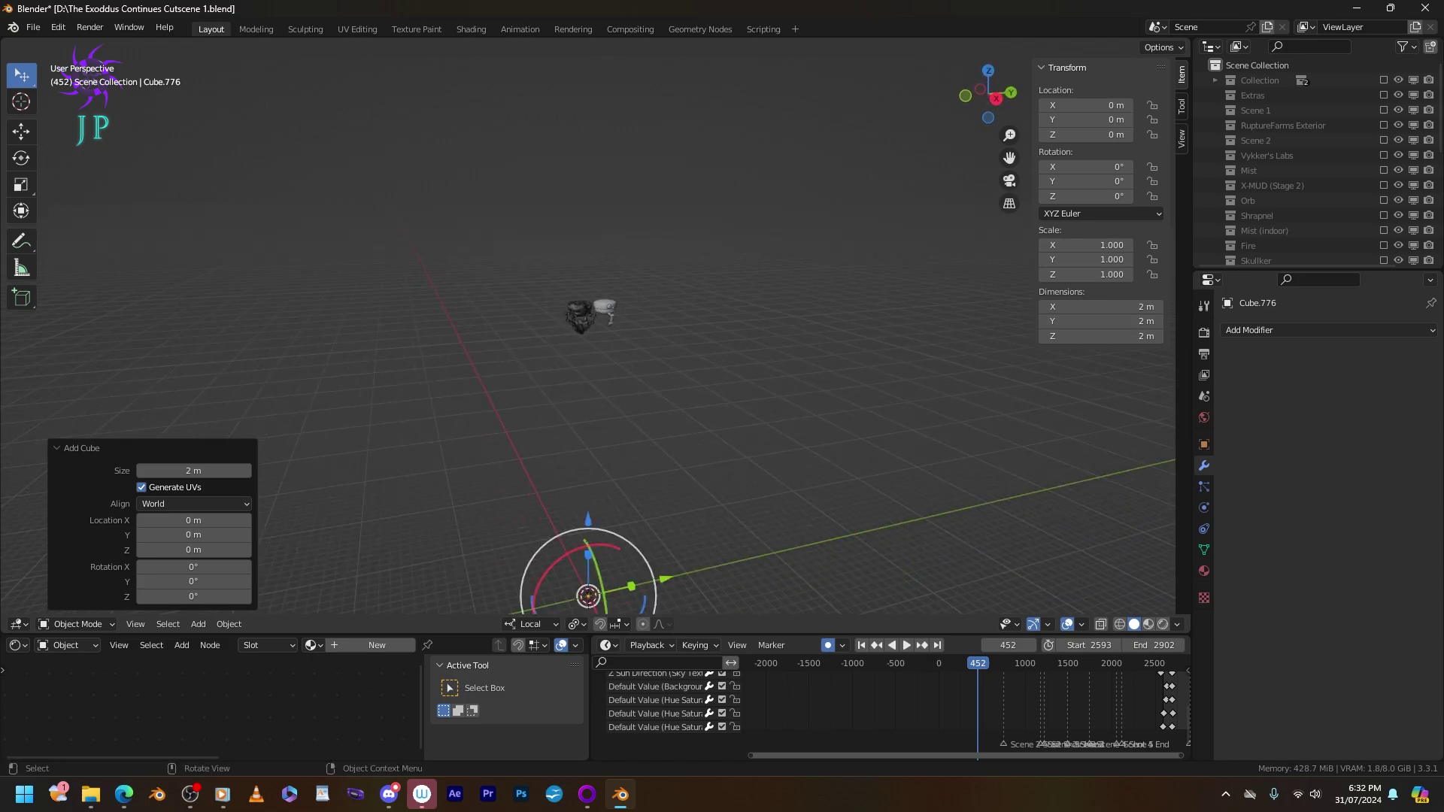
key(g)
key(Return)
key(i)
key(KP_Decimal)
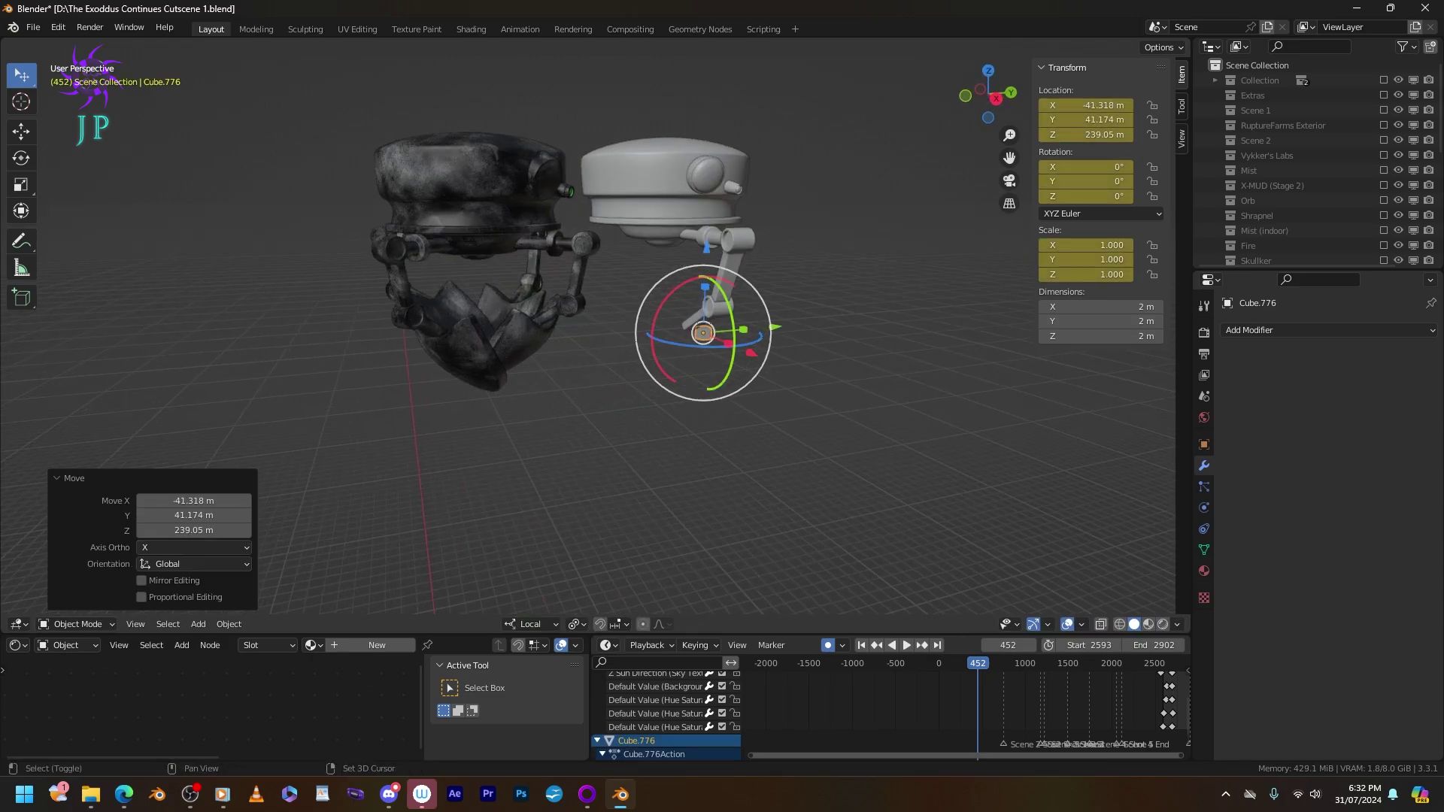
Copy the Subdivision modifier from the lower arm segment to the new cube.
click(707, 326)
click(1327, 330)
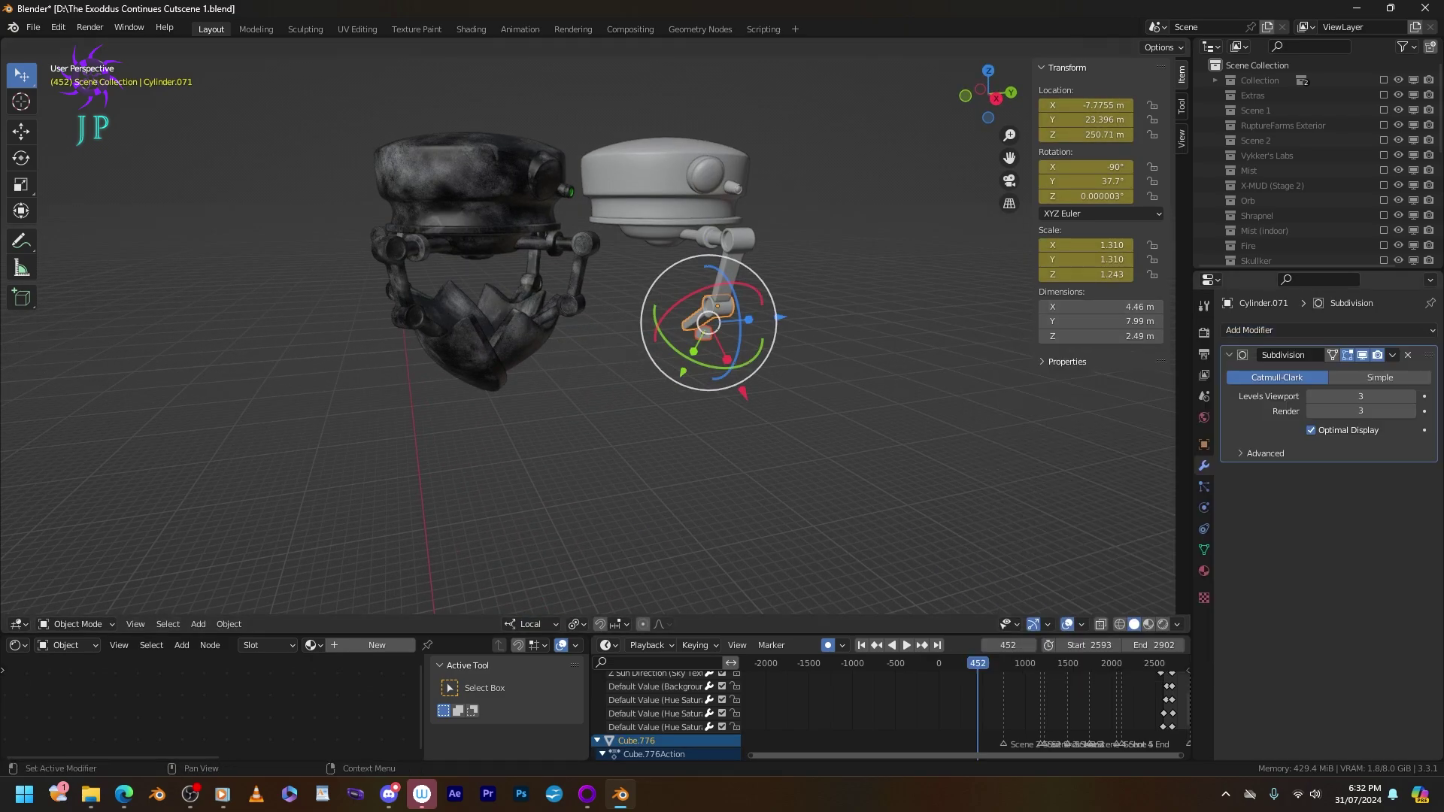
click(1392, 355)
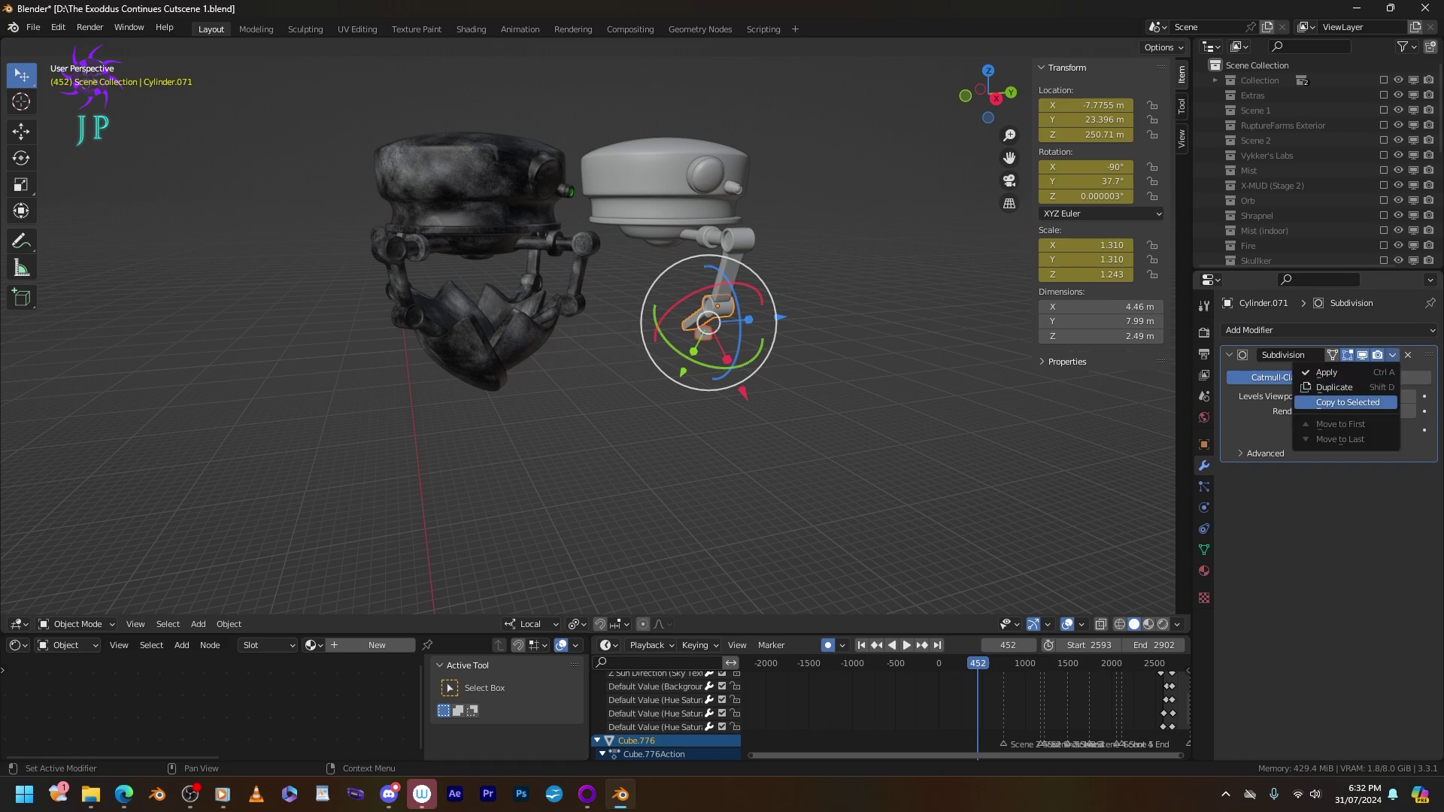
click(1347, 402)
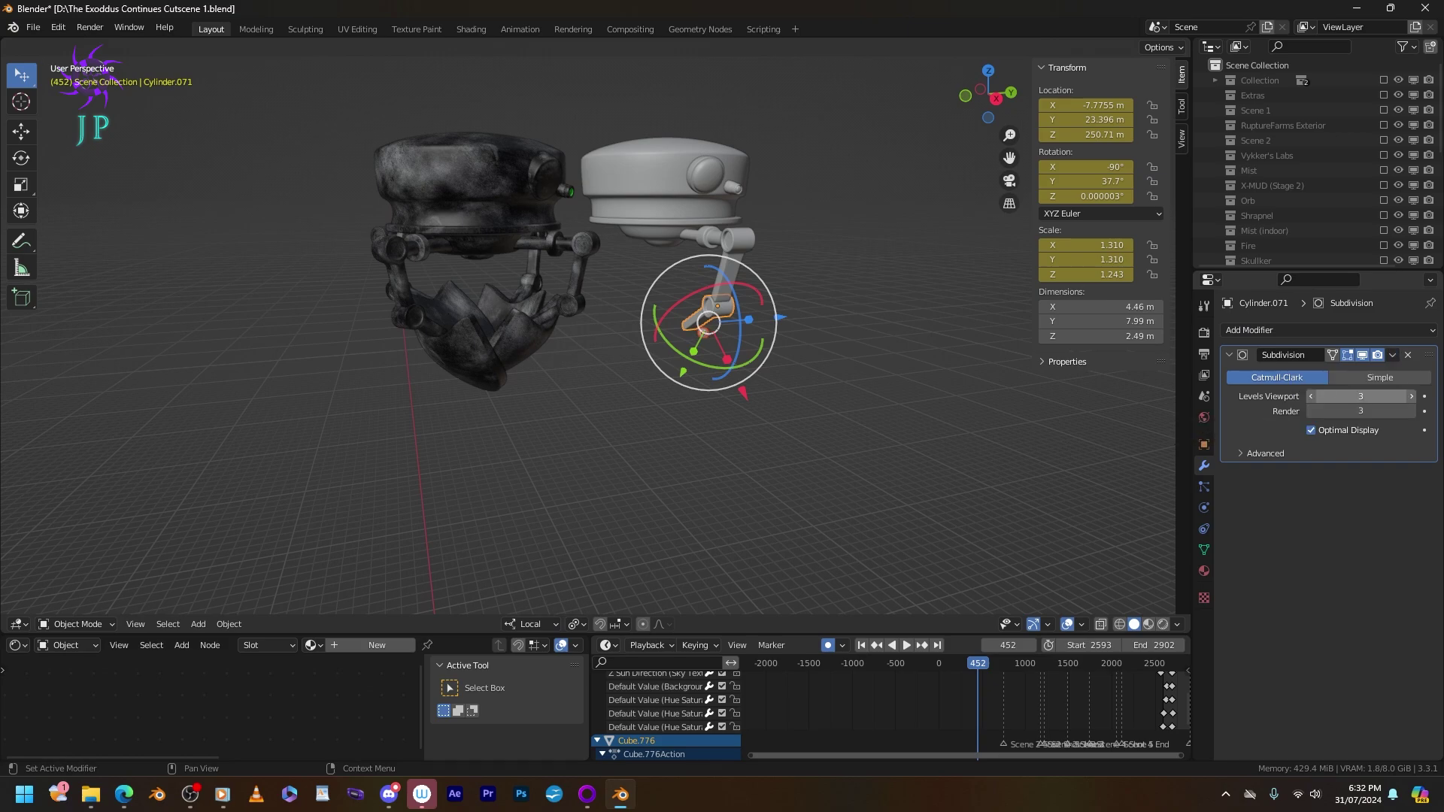
Position the cube at X -18.178, Y 20.495, Z 246.36 m and stretch it along its local Y axis into a long bar.
scroll(707, 324, up, 2)
click(636, 741)
key(KP_Decimal)
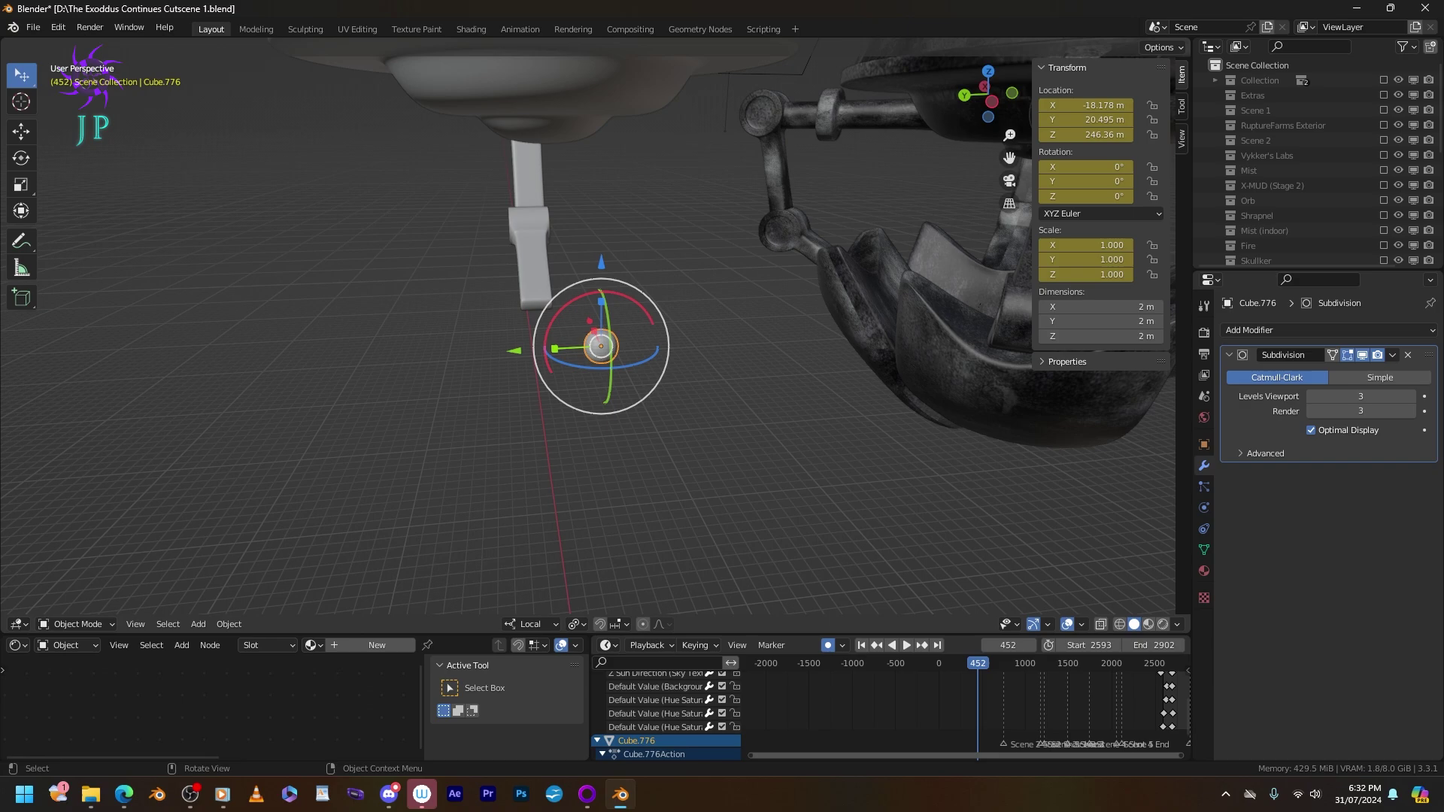
drag(554, 348, 540, 351)
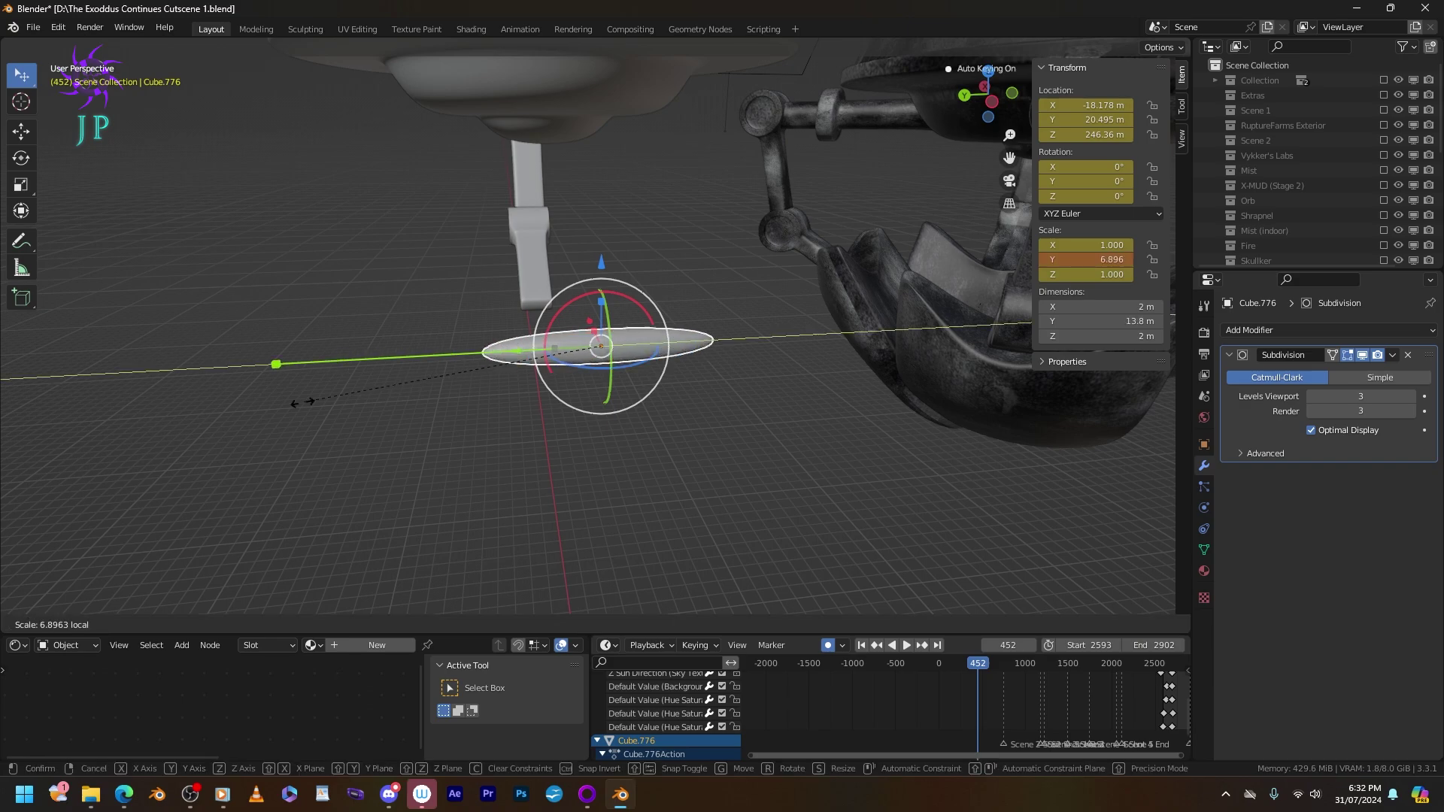
drag(259, 404, 258, 405)
Add three evenly spaced edge loops across the length of the stretched cube, with a slide factor of 0.
key(Tab)
middle_drag(586, 489, 605, 335)
key(alt+z)
key(ctrl+r)
click(624, 361)
right_click(625, 361)
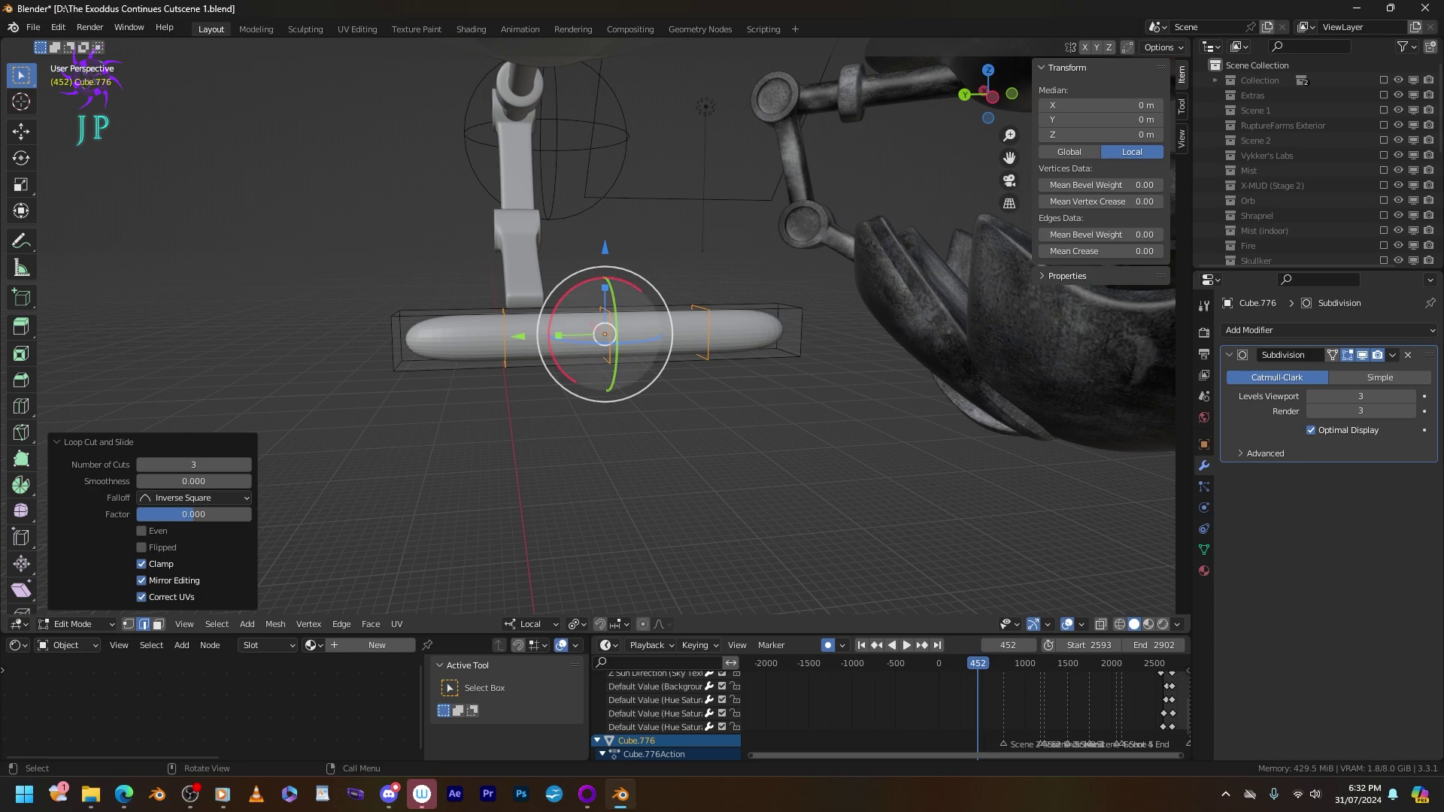
Curve the bar by moving its middle edge loop -1.9287 m along local Z with smooth proportional editing at size 10.835.
key(alt+a)
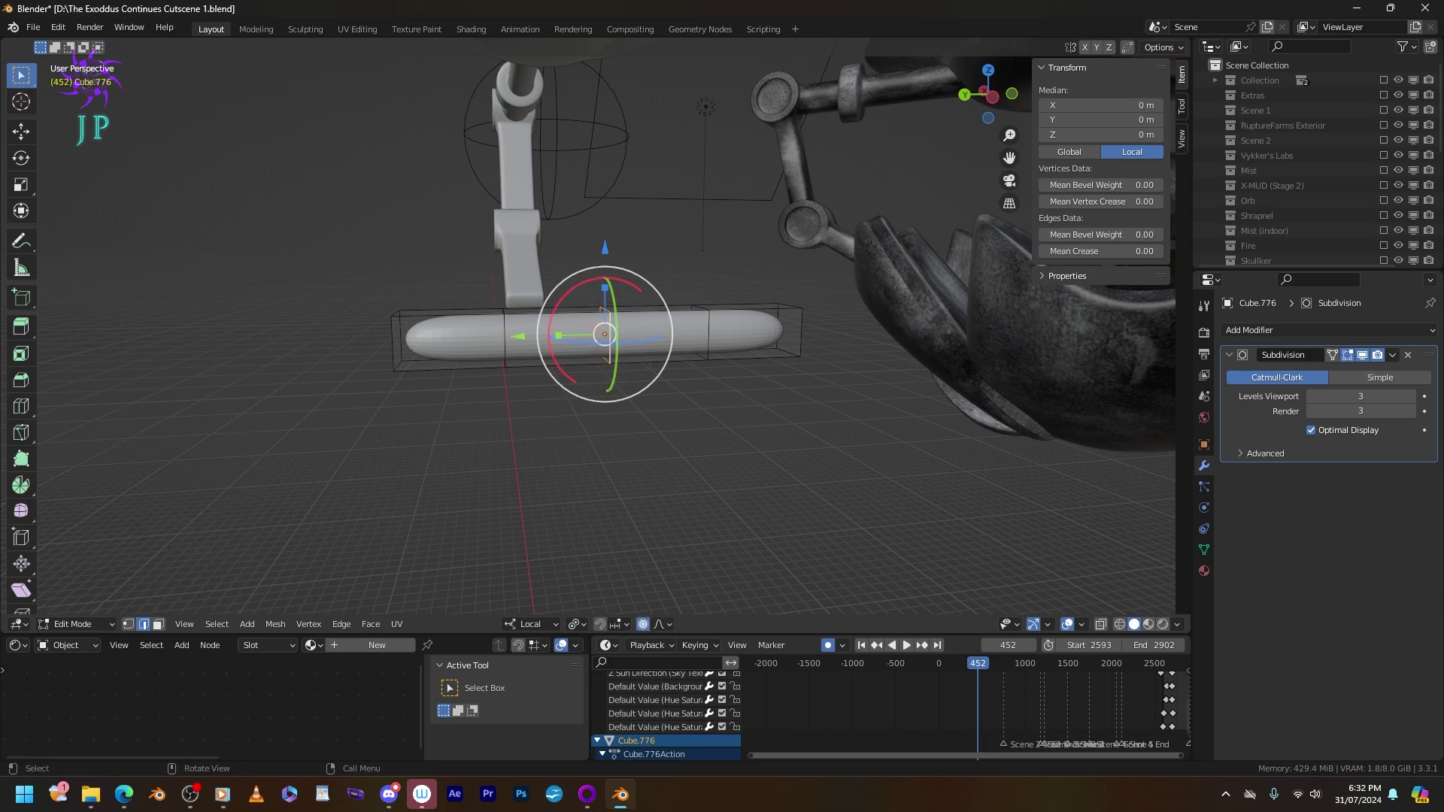
key(g)
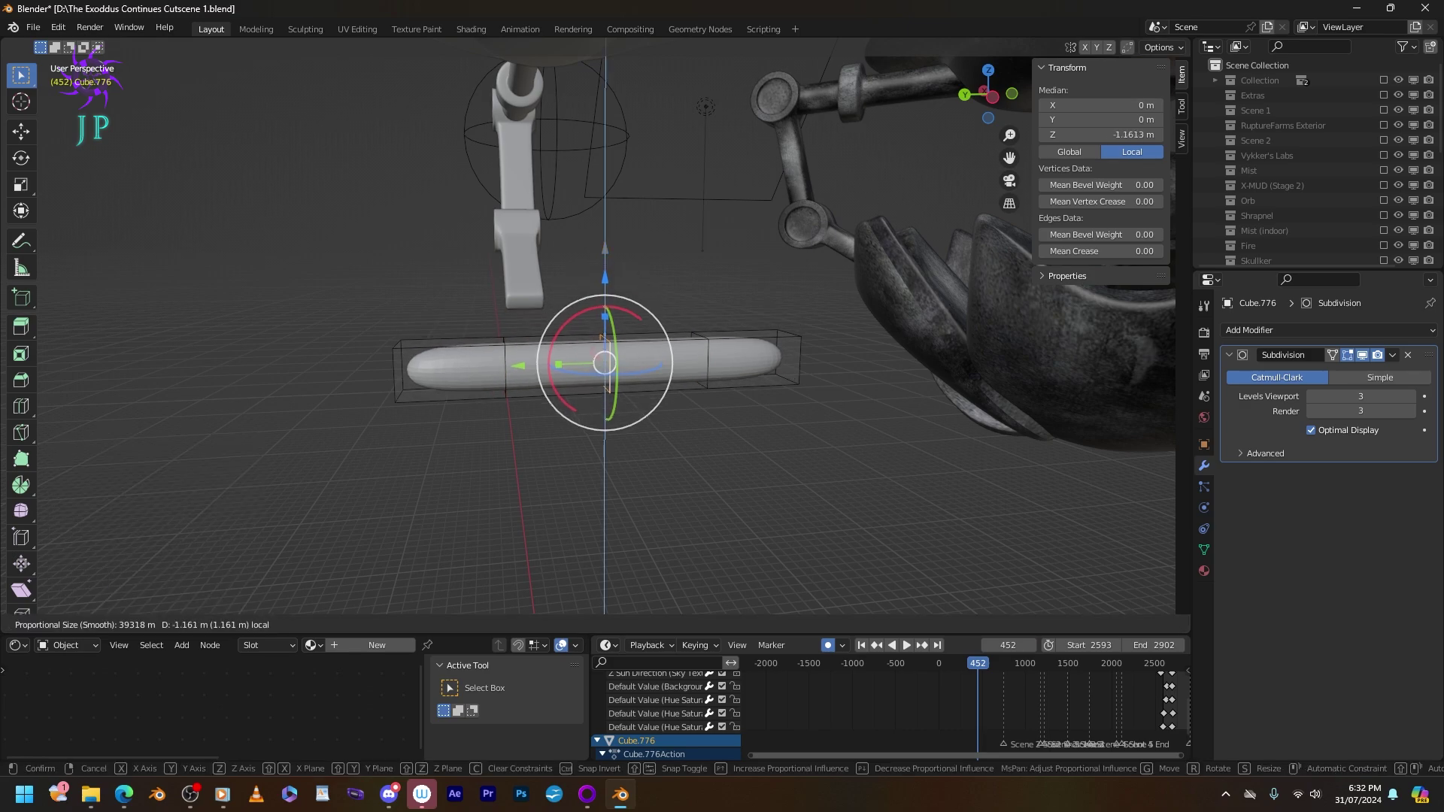
key(z)
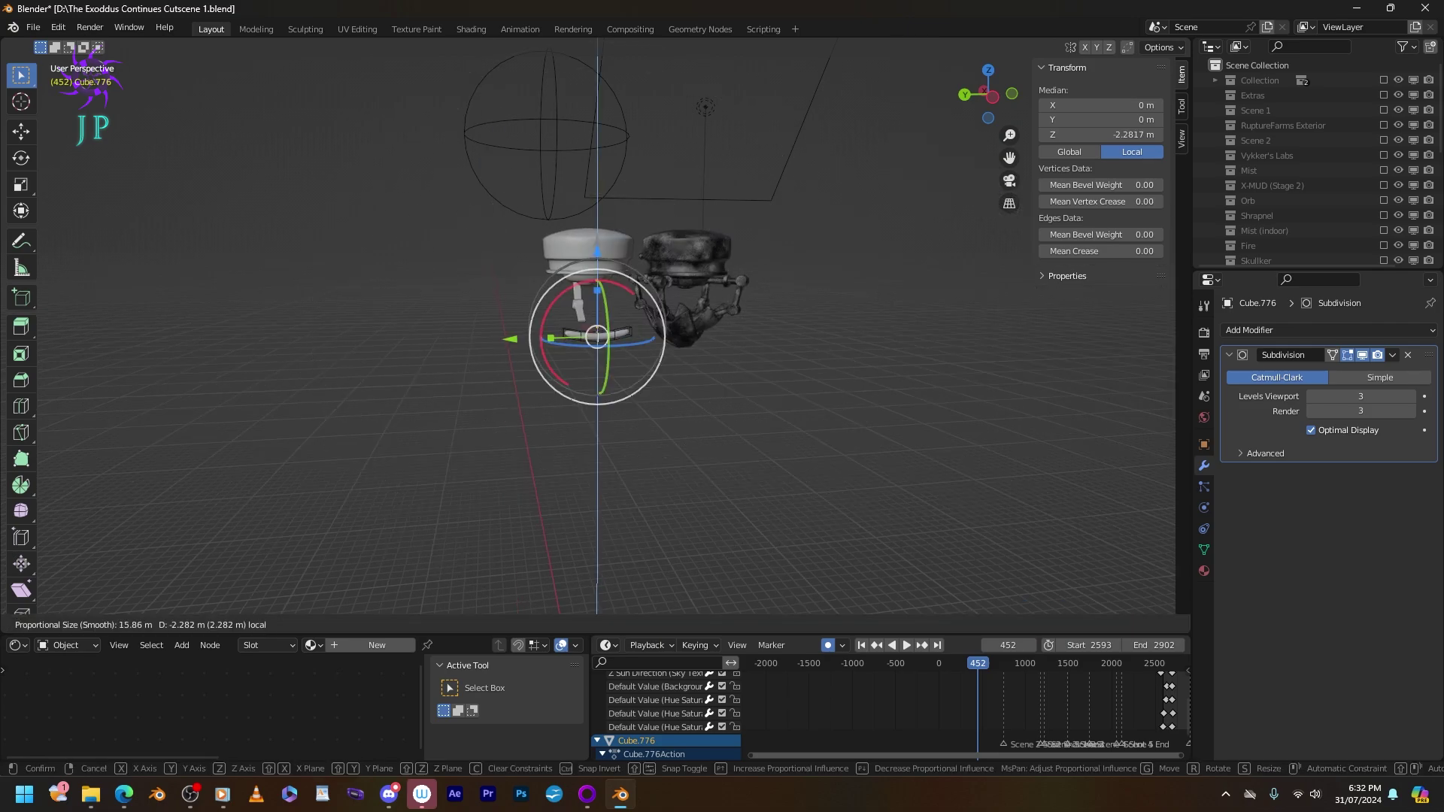
key(Return)
scroll(594, 330, up, 6)
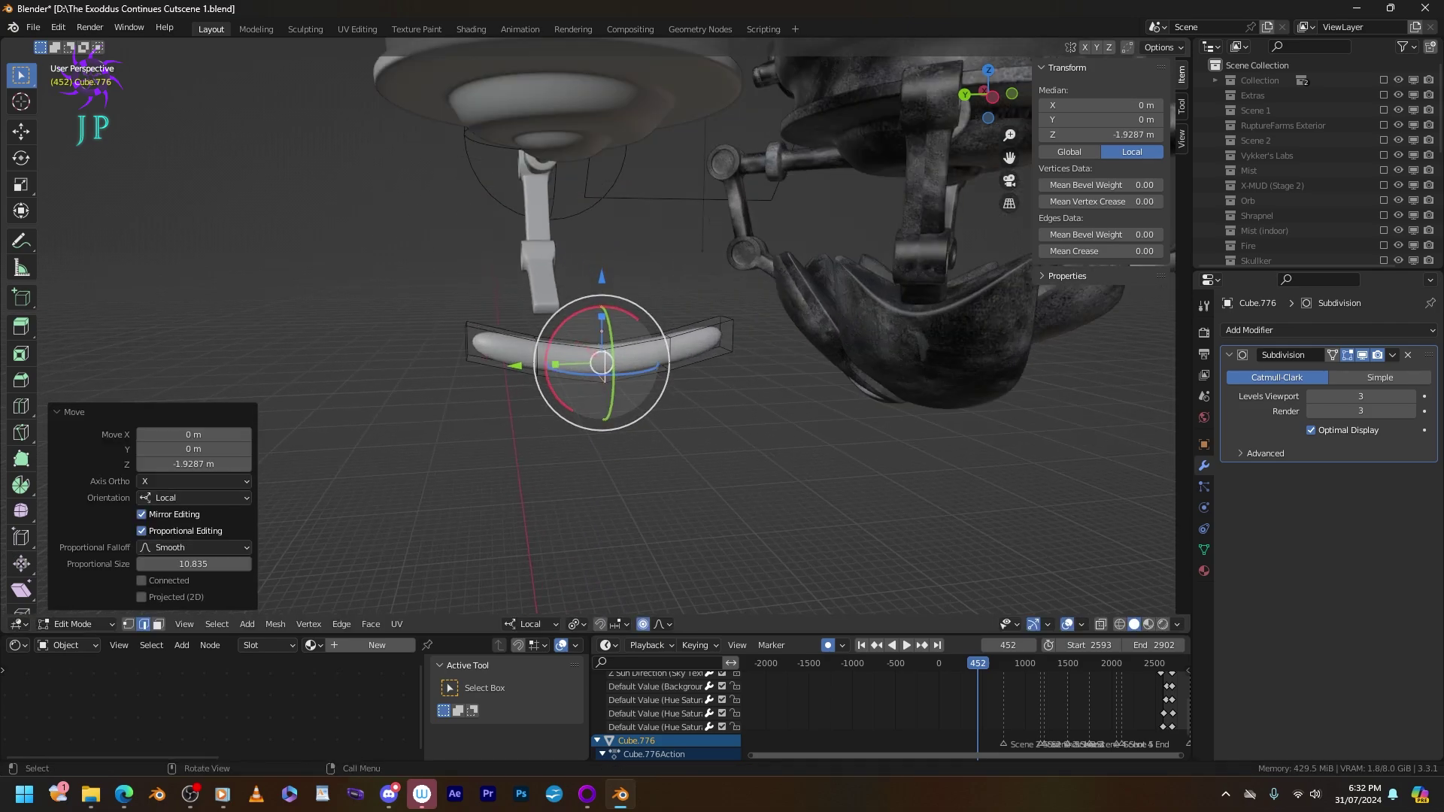
Extrude the faces along one long side of the curved bar by 13.849 m and scale the extruded end to 0.3948.
key(3)
key(alt+a)
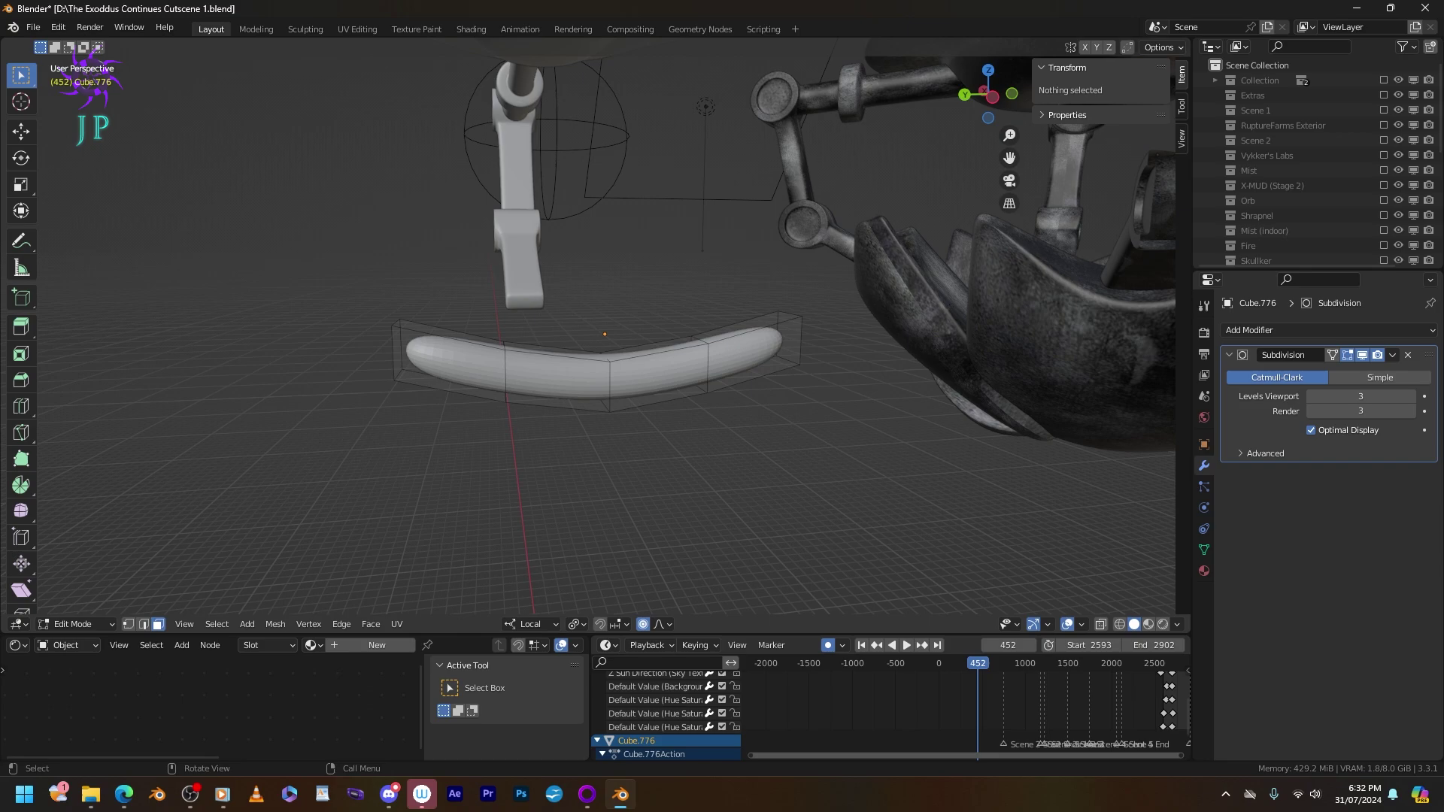
click(421, 357)
shift+click(489, 376)
shift+click(602, 376)
middle_drag(602, 376, 534, 323)
key(e)
key(Return)
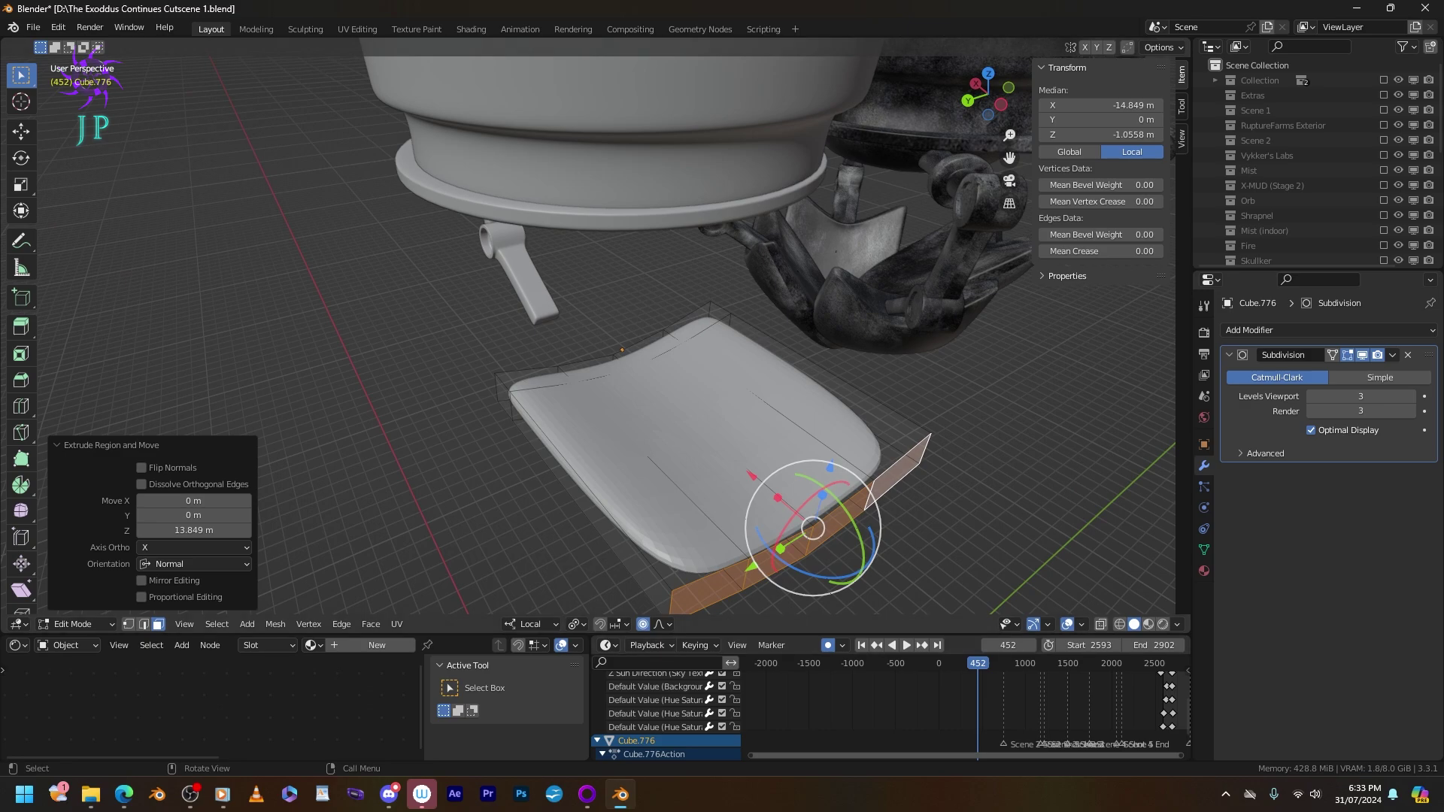
key(s)
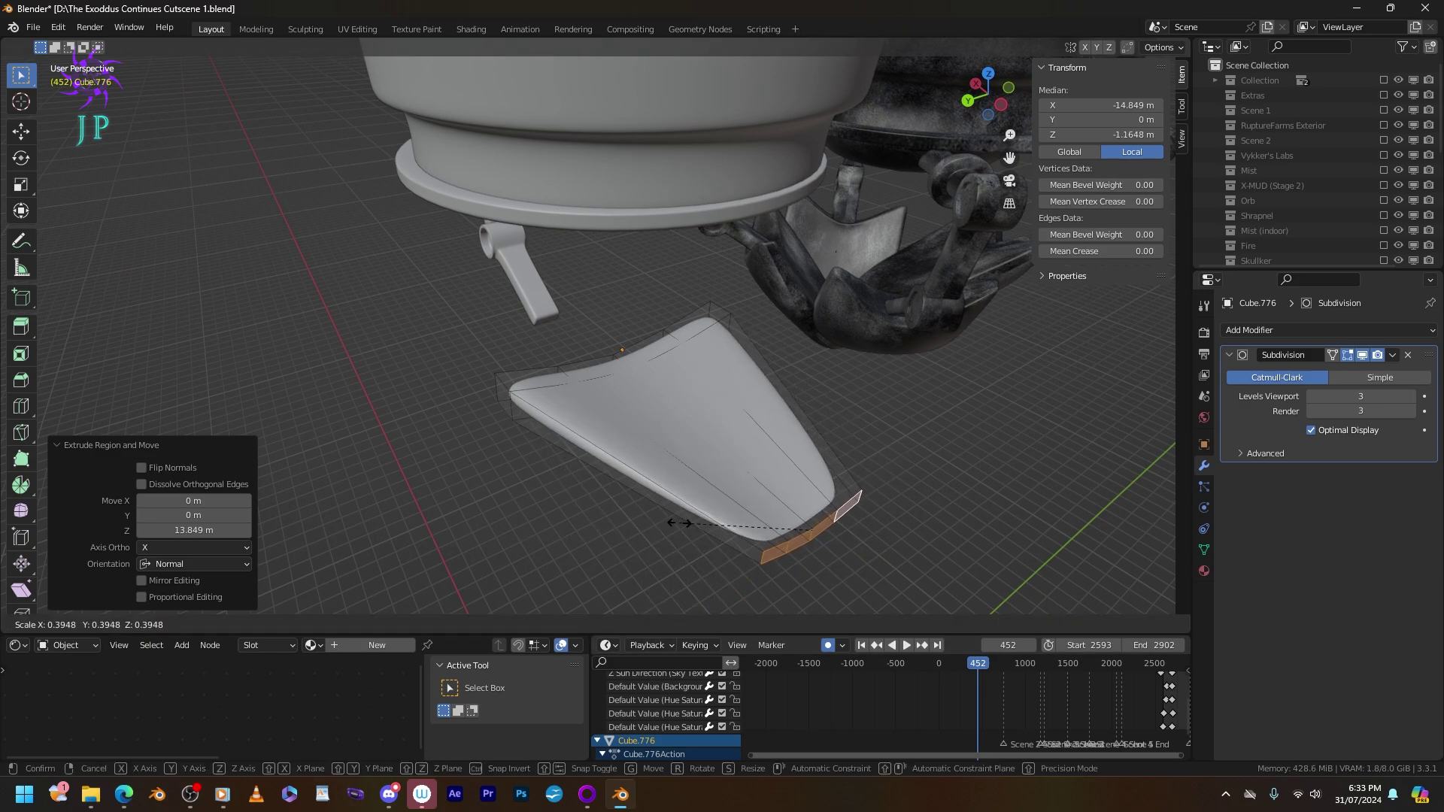
click(680, 523)
Add three evenly spaced edge loops across the extruded length of the shield plate.
middle_drag(681, 523, 722, 422)
scroll(752, 451, up, 1)
click(752, 452)
right_click(752, 451)
click(645, 436)
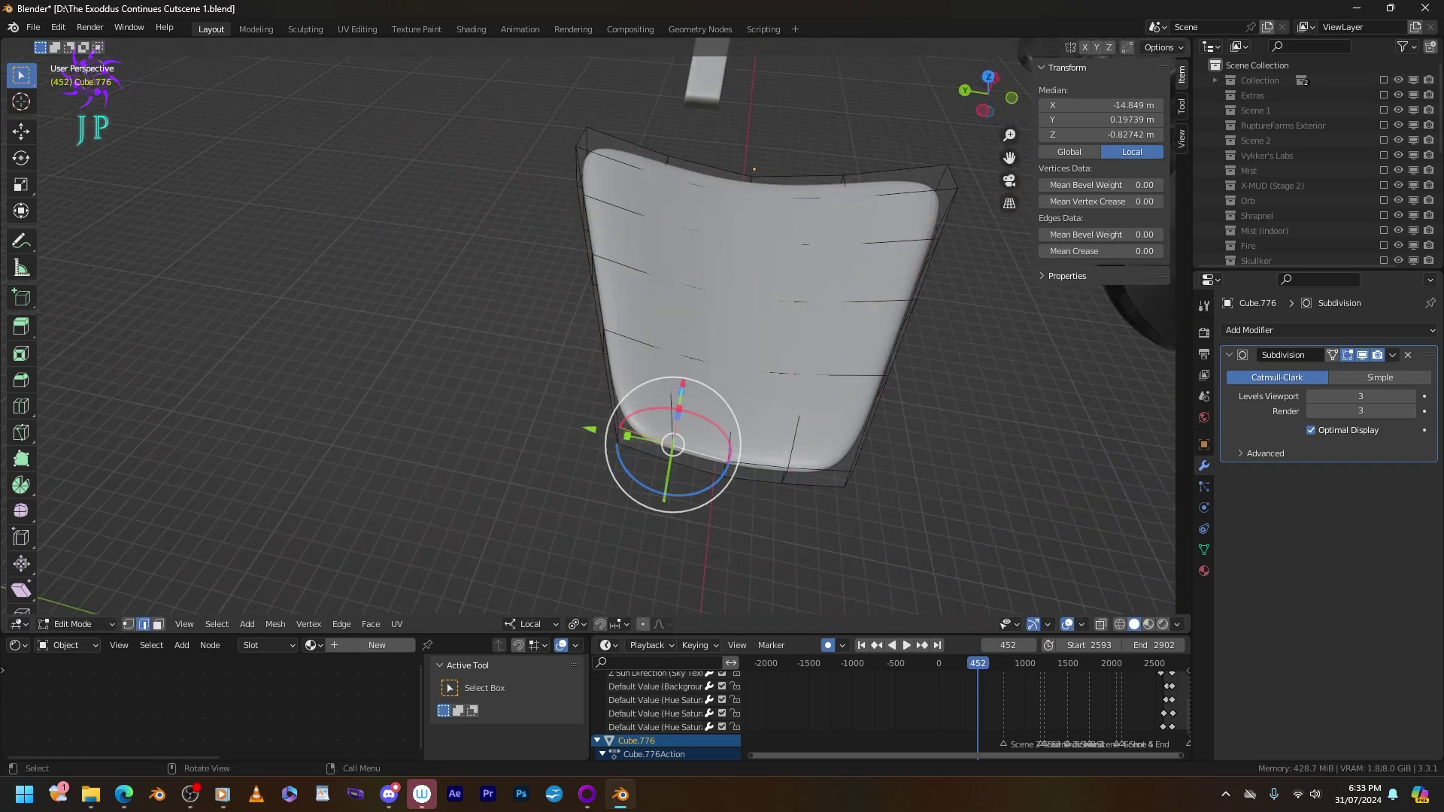
Select the end faces at the shield's narrow end and scale them down into a small tip.
key(alt+a)
click(782, 479)
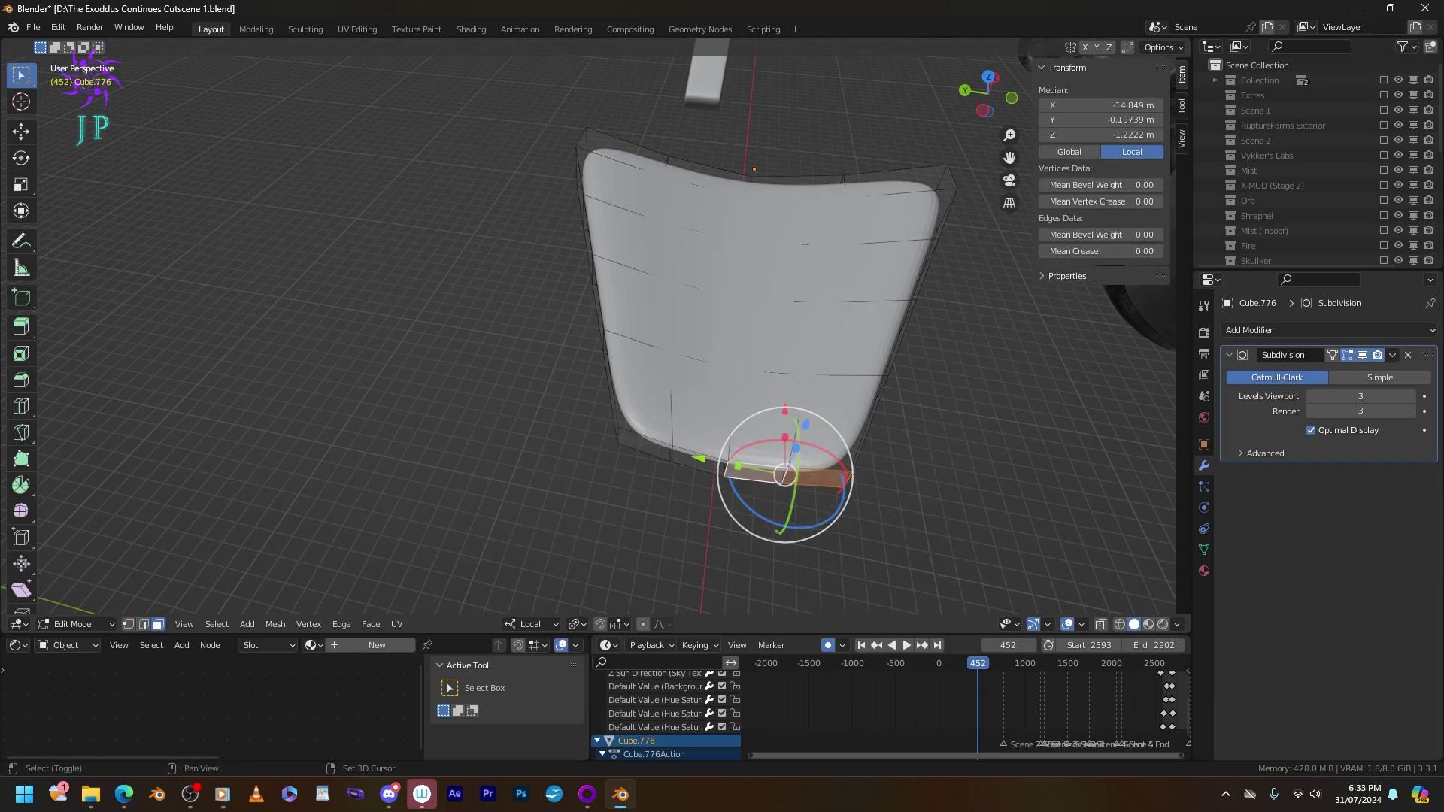
alt+click(741, 534)
key(s)
click(677, 458)
Widen the shield along local Y, scaling the middle cross loop by 1.137 and the cross loop nearest the wide end by 1.121.
middle_drag(722, 421, 726, 444)
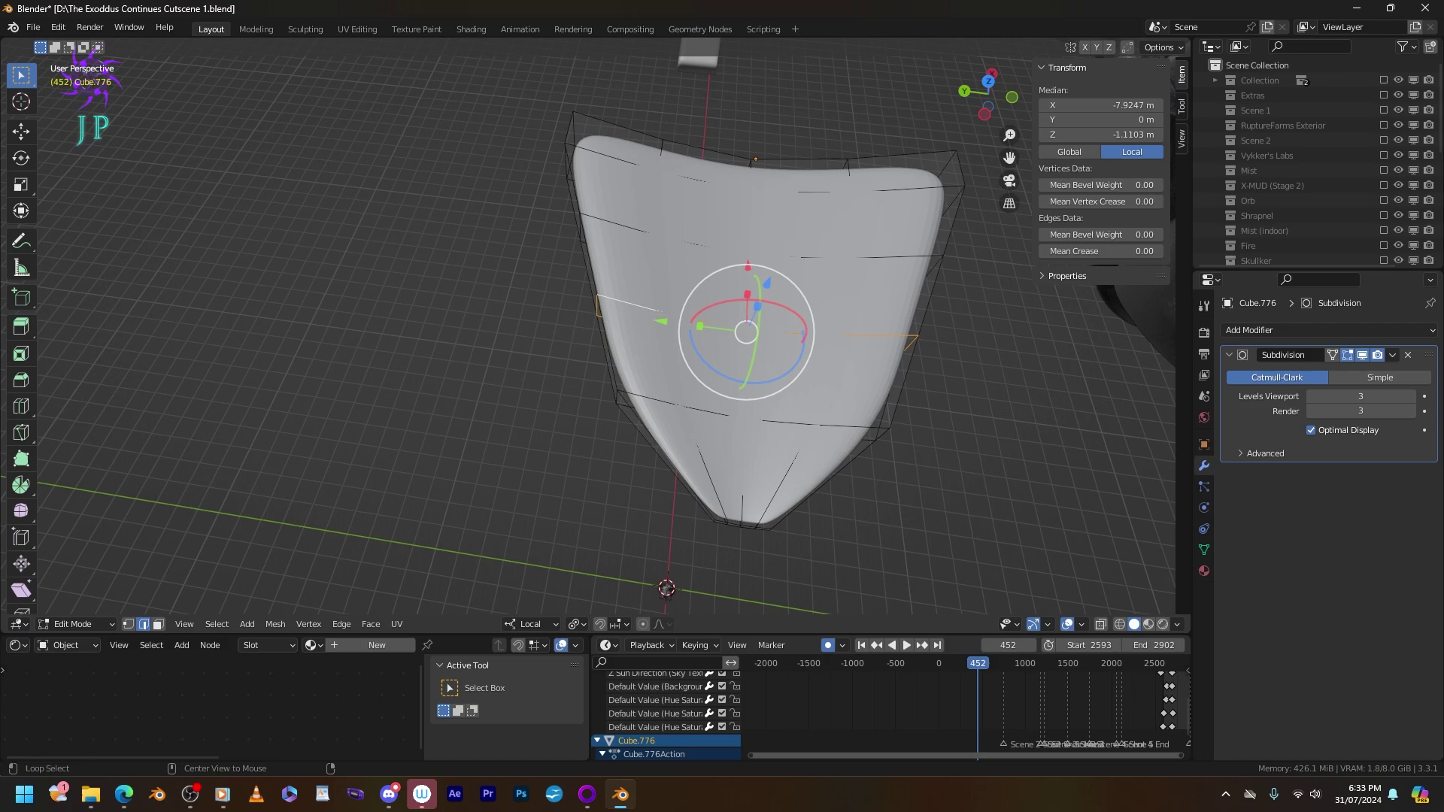
key(s)
key(y)
key(Return)
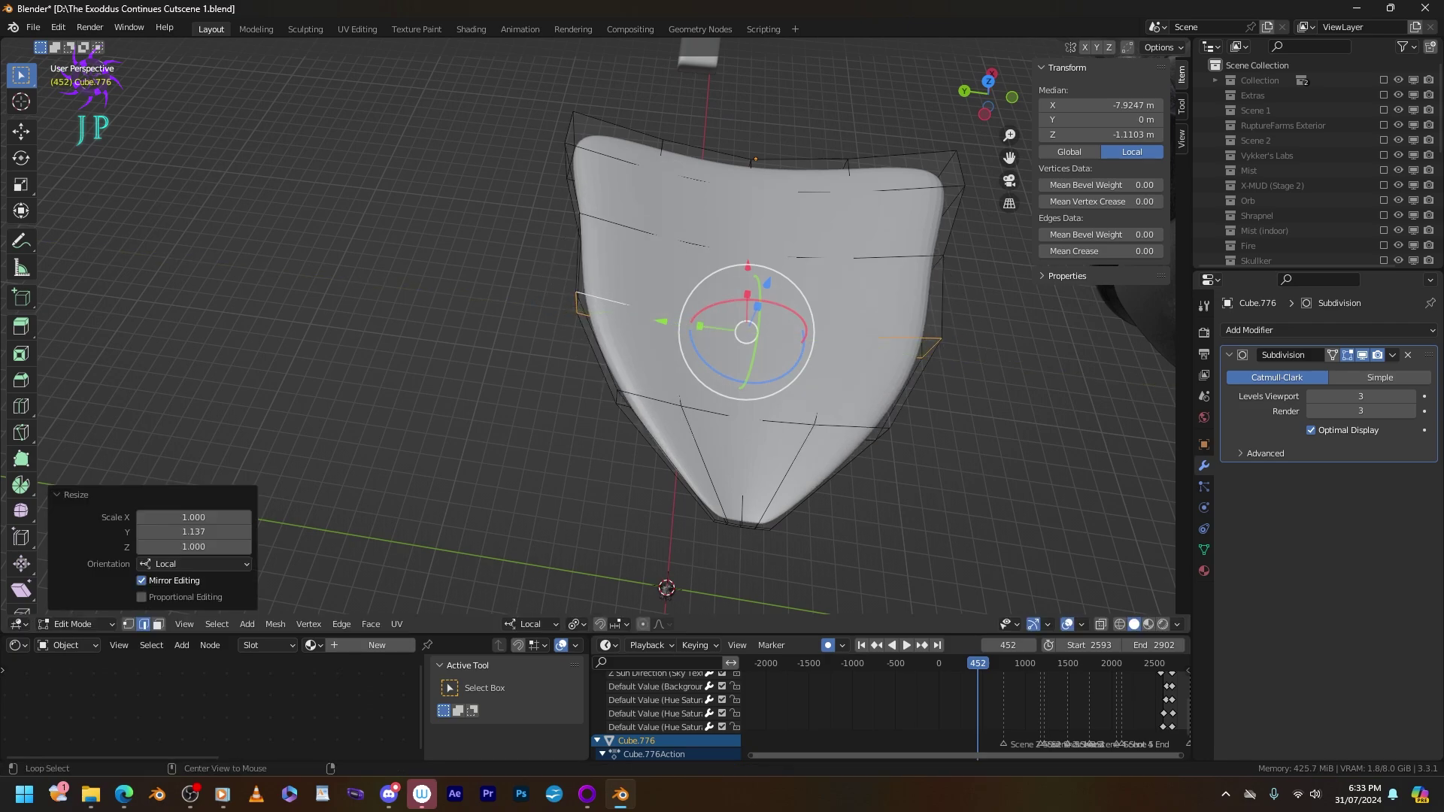
alt+click(686, 253)
key(s)
key(y)
key(Return)
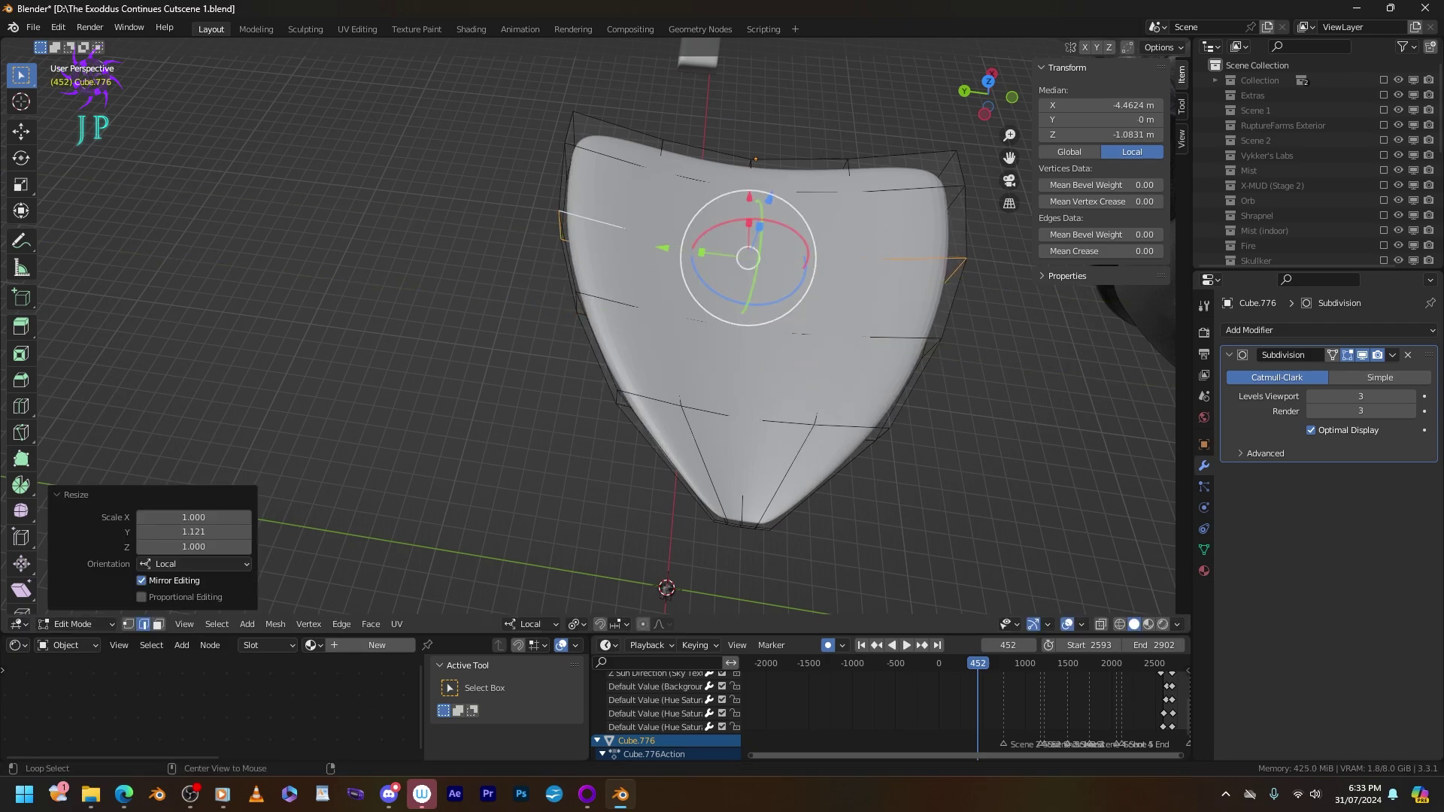
Scale the cross loop nearest the shield's tip by 1.130 along local Y.
alt+click(647, 402)
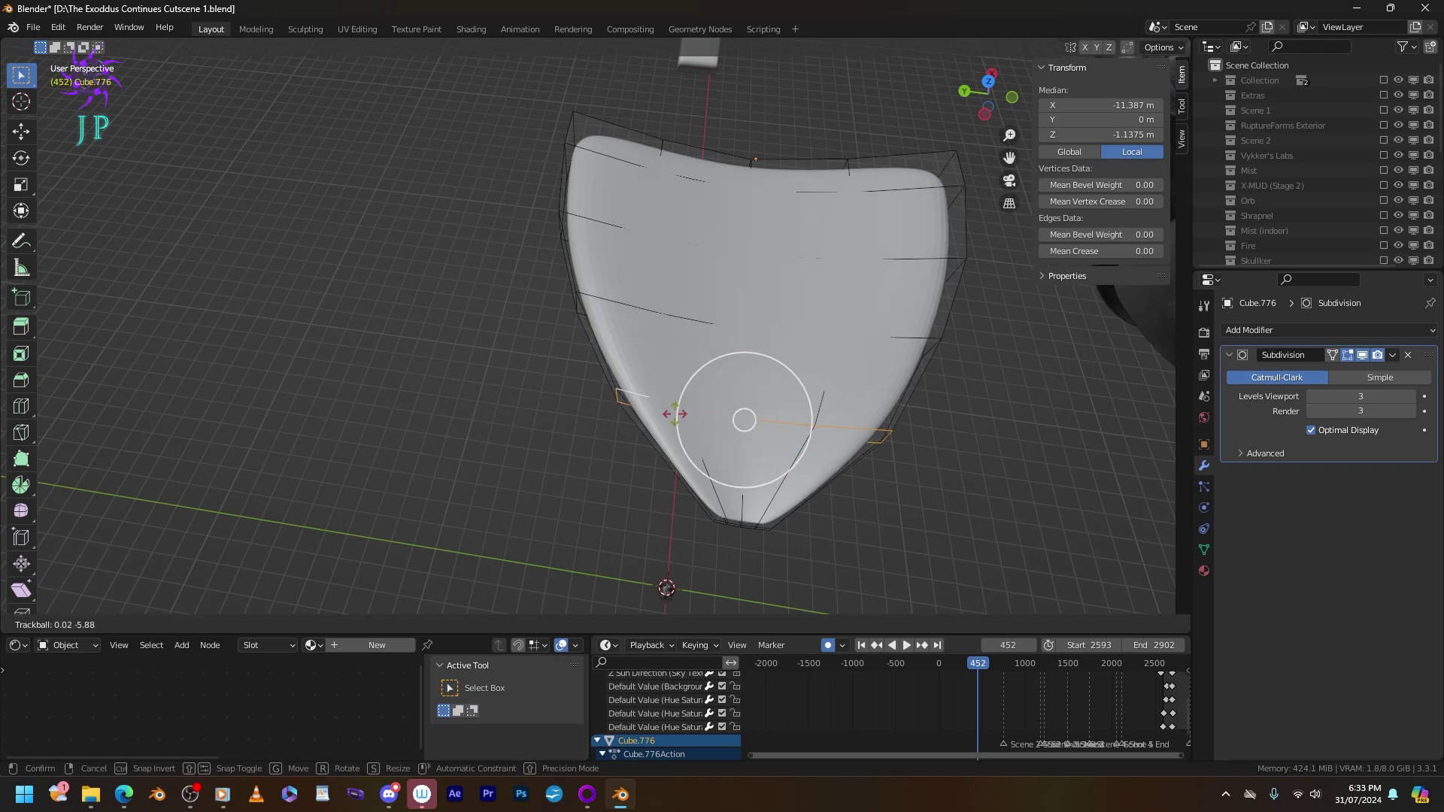
key(s)
key(y)
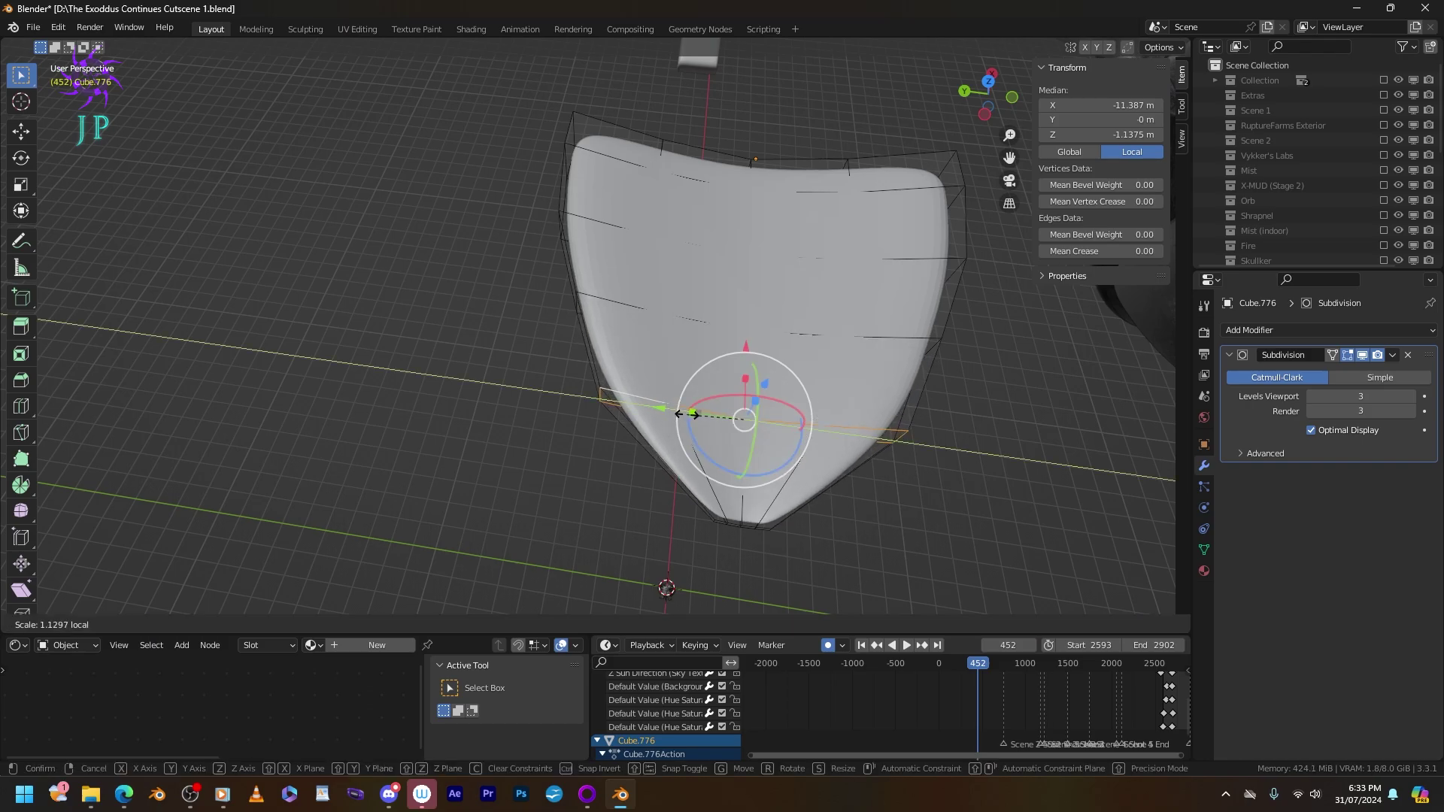
click(686, 414)
middle_drag(686, 415, 902, 417)
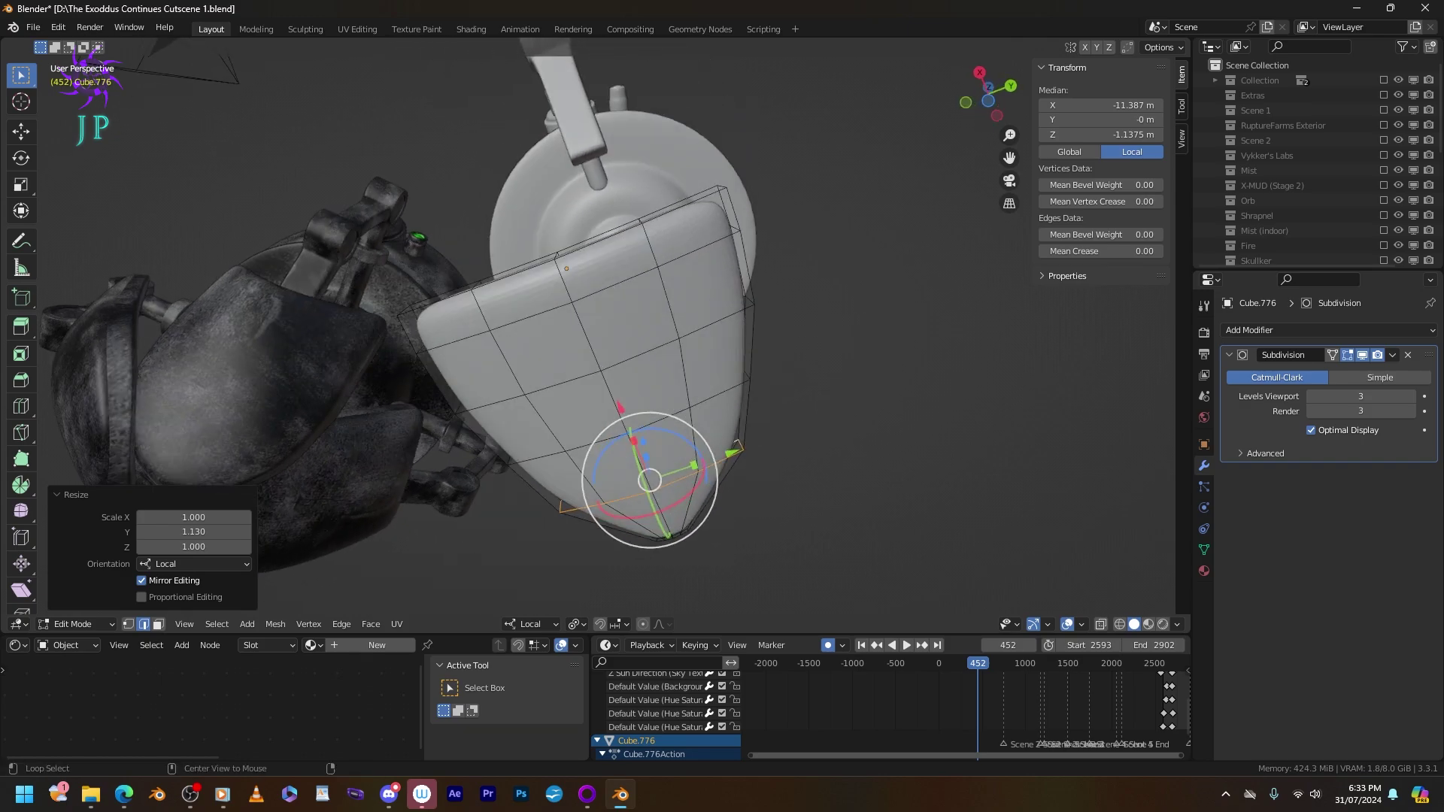
Shift the shield's central and two flanking lengthwise edge loops along local X toward the tip.
alt+click(602, 368)
middle_drag(602, 369, 557, 353)
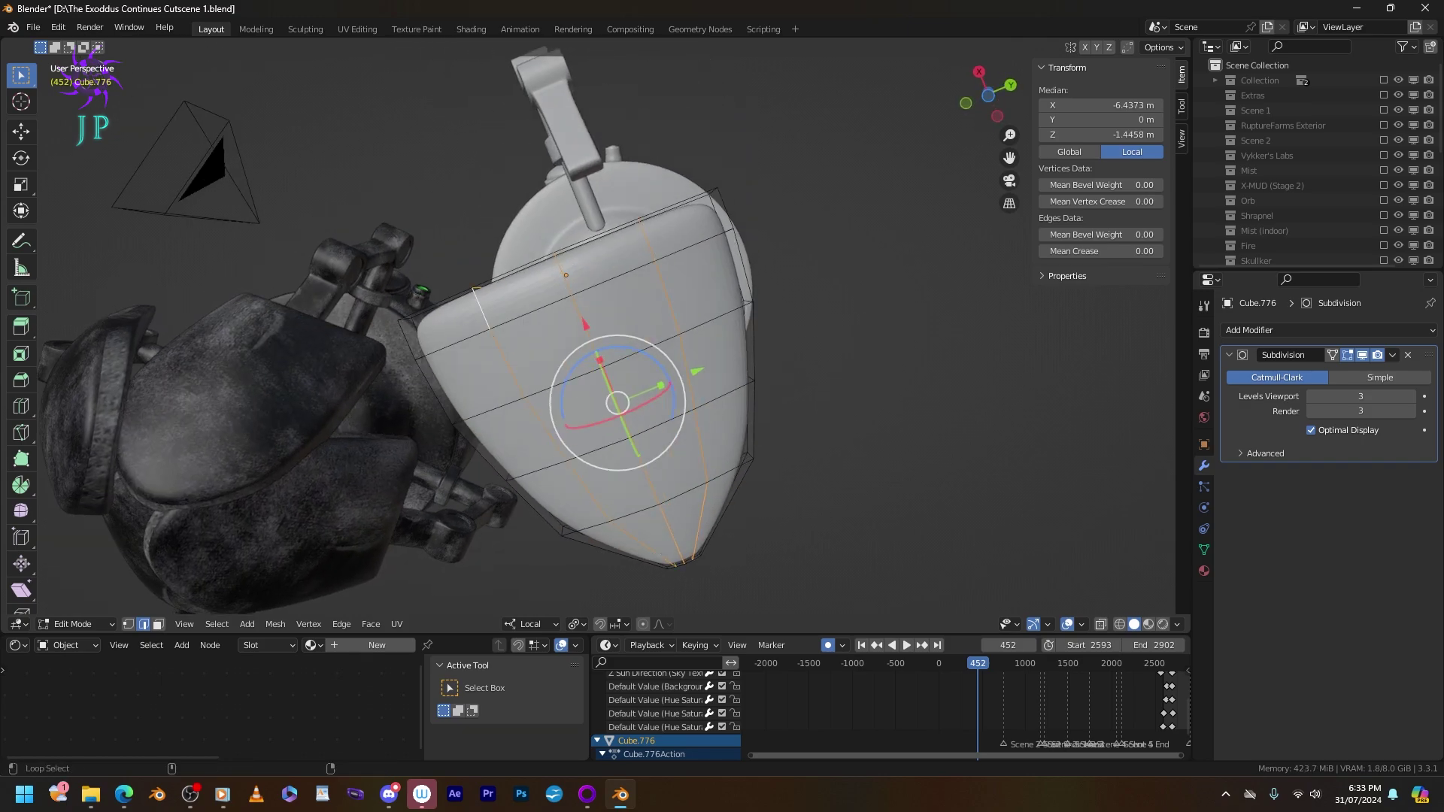
key(g)
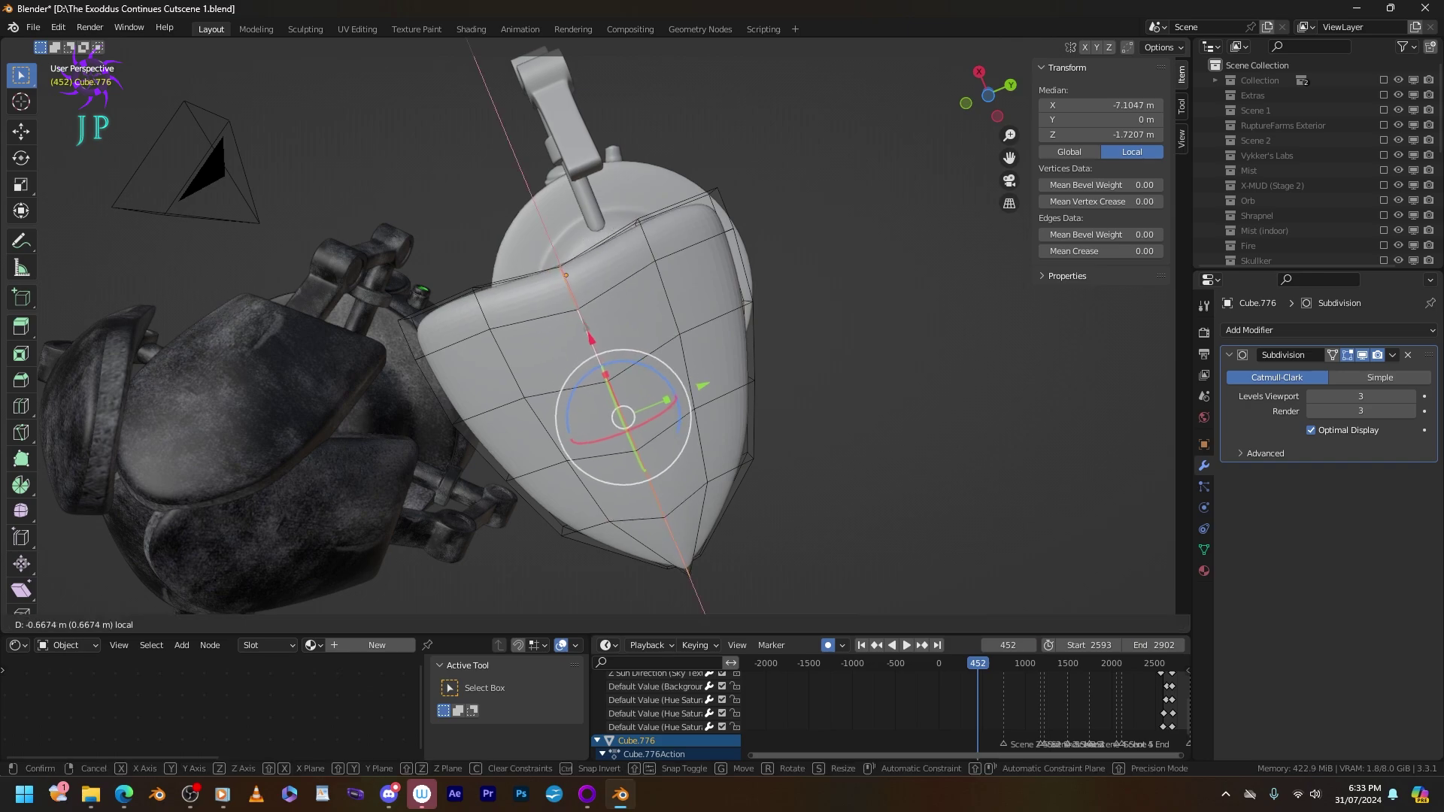
click(645, 301)
key(g)
key(x)
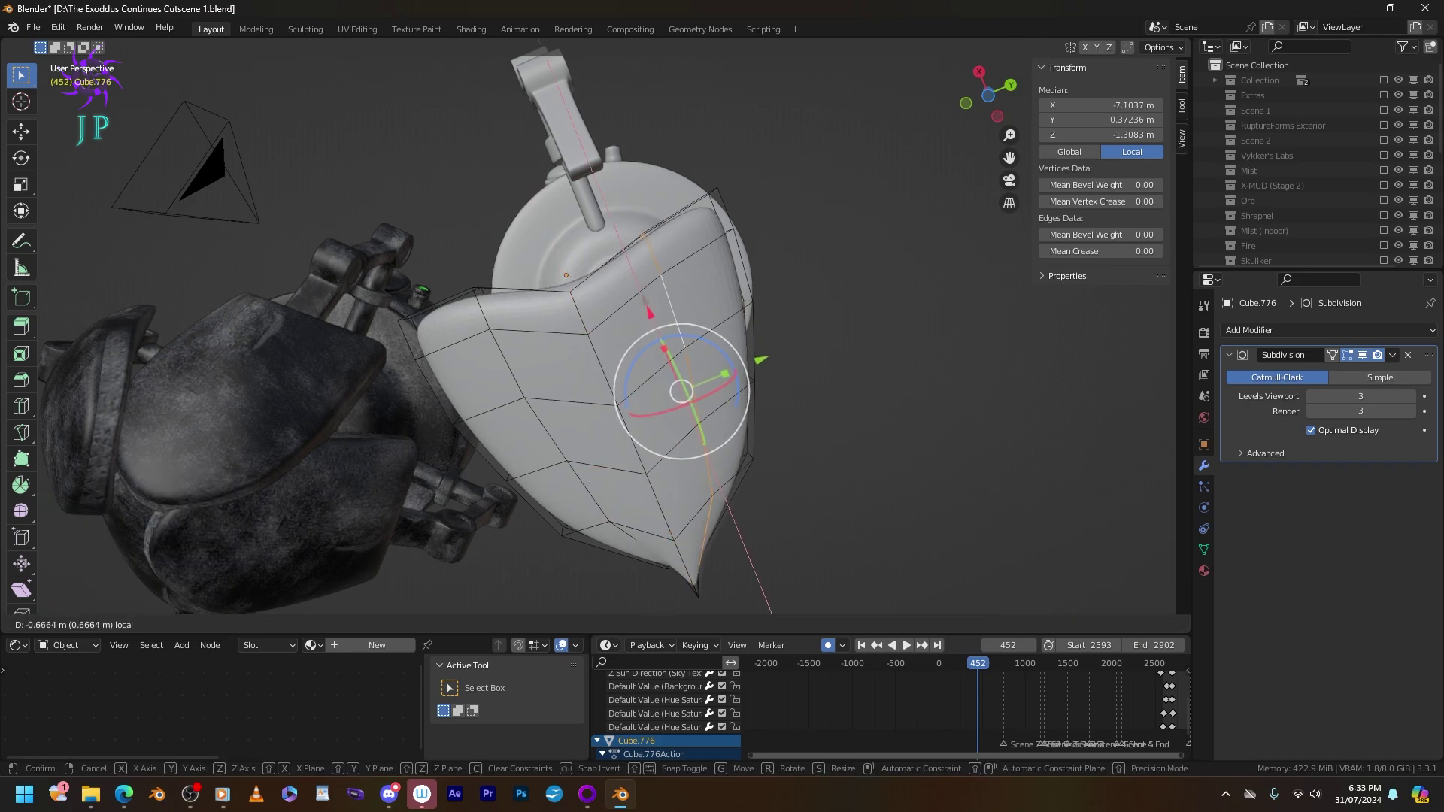
key(Return)
alt+click(492, 324)
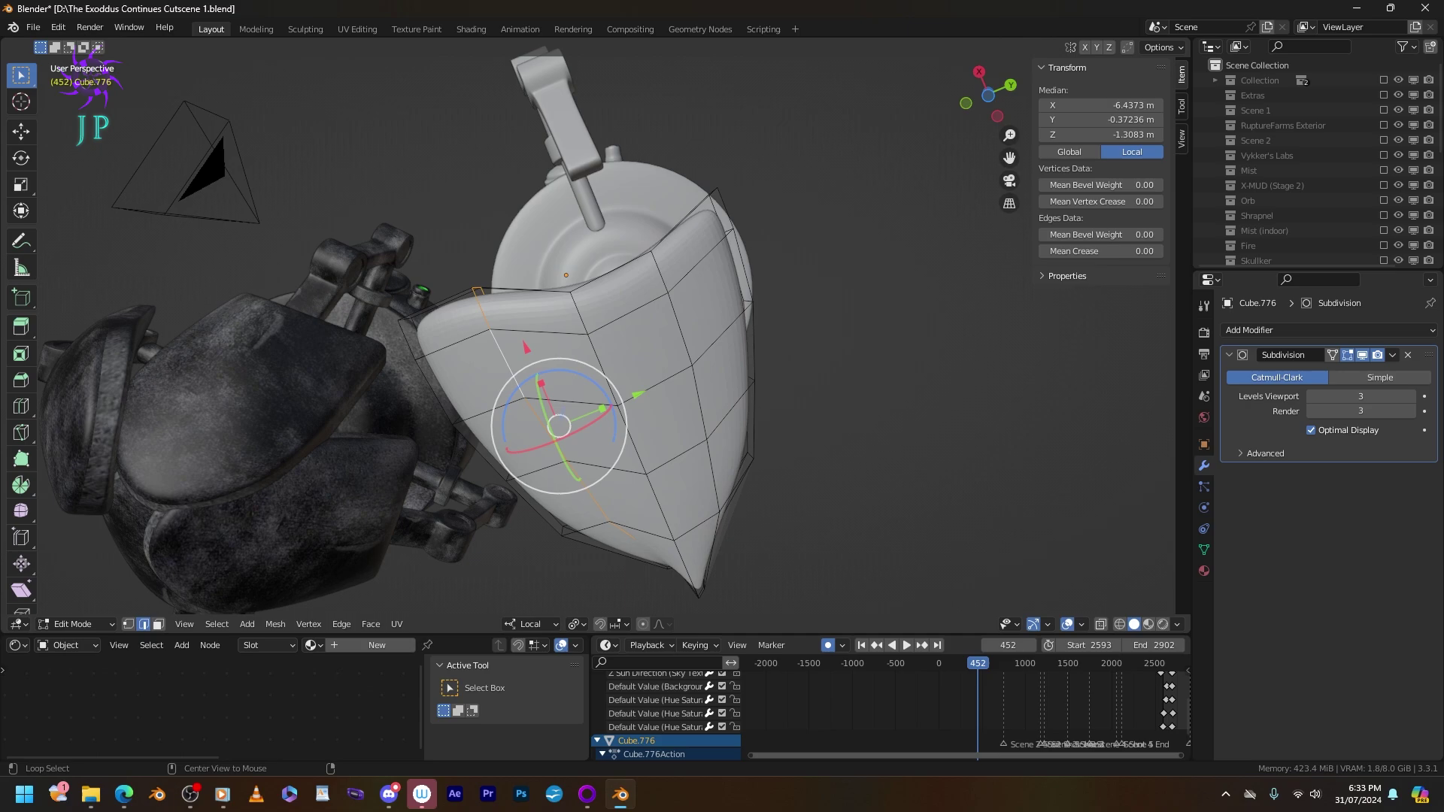
key(g)
key(x)
key(Return)
Move the two corner edges at the shield's wide end outward along local X to about 3.51 m.
middle_drag(527, 376, 617, 353)
click(404, 319)
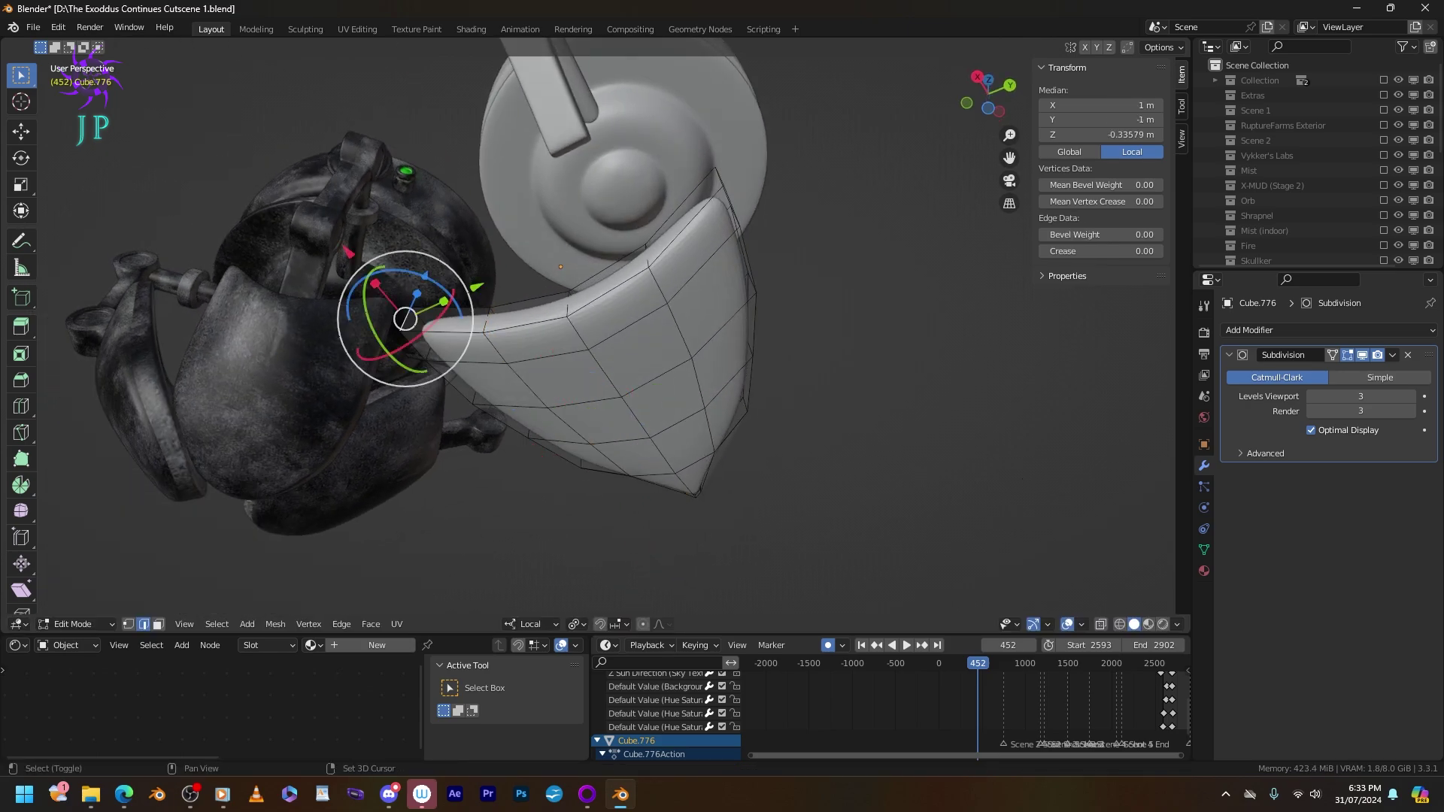
middle_drag(560, 266, 466, 309)
alt+click(579, 263)
key(g)
key(x)
key(Return)
Switch to vertex selection and turn on the Subdivision modifier's on-cage display for the shield.
scroll(511, 331, up, 4)
key(1)
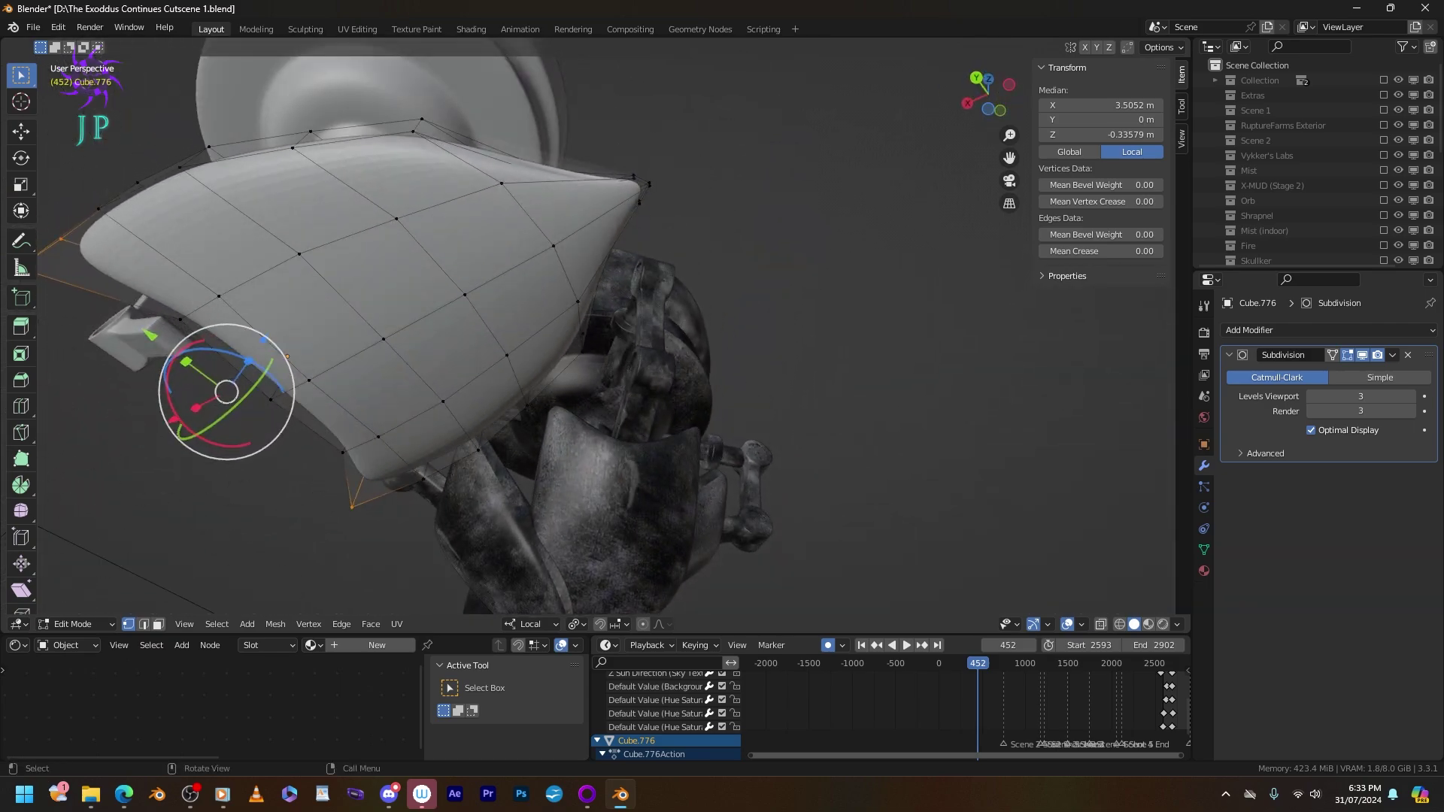
mouse_move(226, 391)
middle_down()
mouse_move(233, 403)
mouse_move(277, 219)
mouse_move(113, 128)
mouse_move(225, 274)
mouse_move(94, 235)
middle_up()
click(1332, 355)
Circle-select the vertices around the shield's tip and adjust them along local X.
key(c)
middle_drag(715, 210, 780, 296)
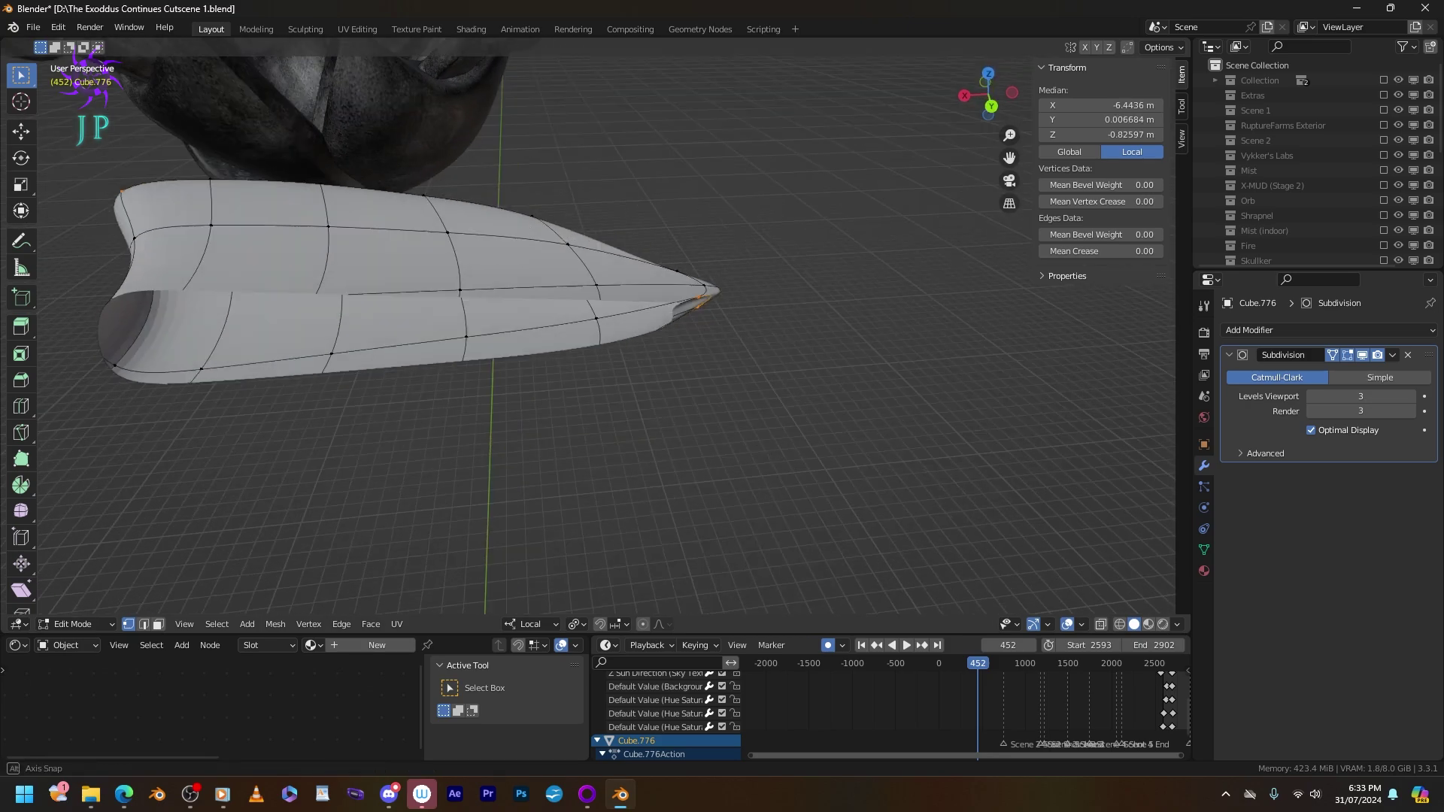
scroll(780, 296, up, 2)
click(719, 319)
key(Escape)
middle_drag(526, 376, 526, 263)
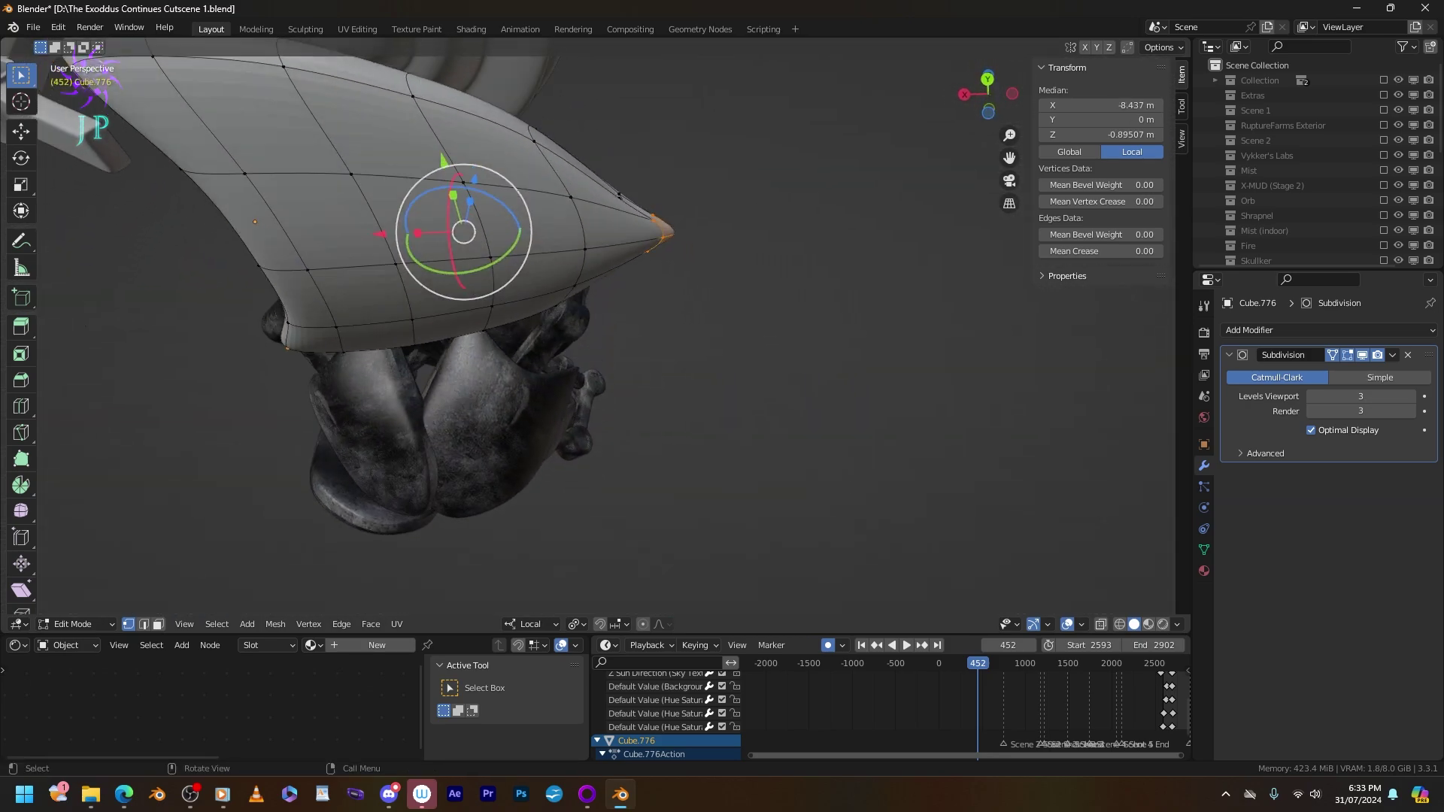
key(g)
key(x)
key(Return)
Refine the vertex selection at the shield's tip and shift the remaining vertices along local X to shape the point.
middle_drag(339, 315, 339, 355)
key(c)
key(Escape)
key(c)
shift+click(203, 154)
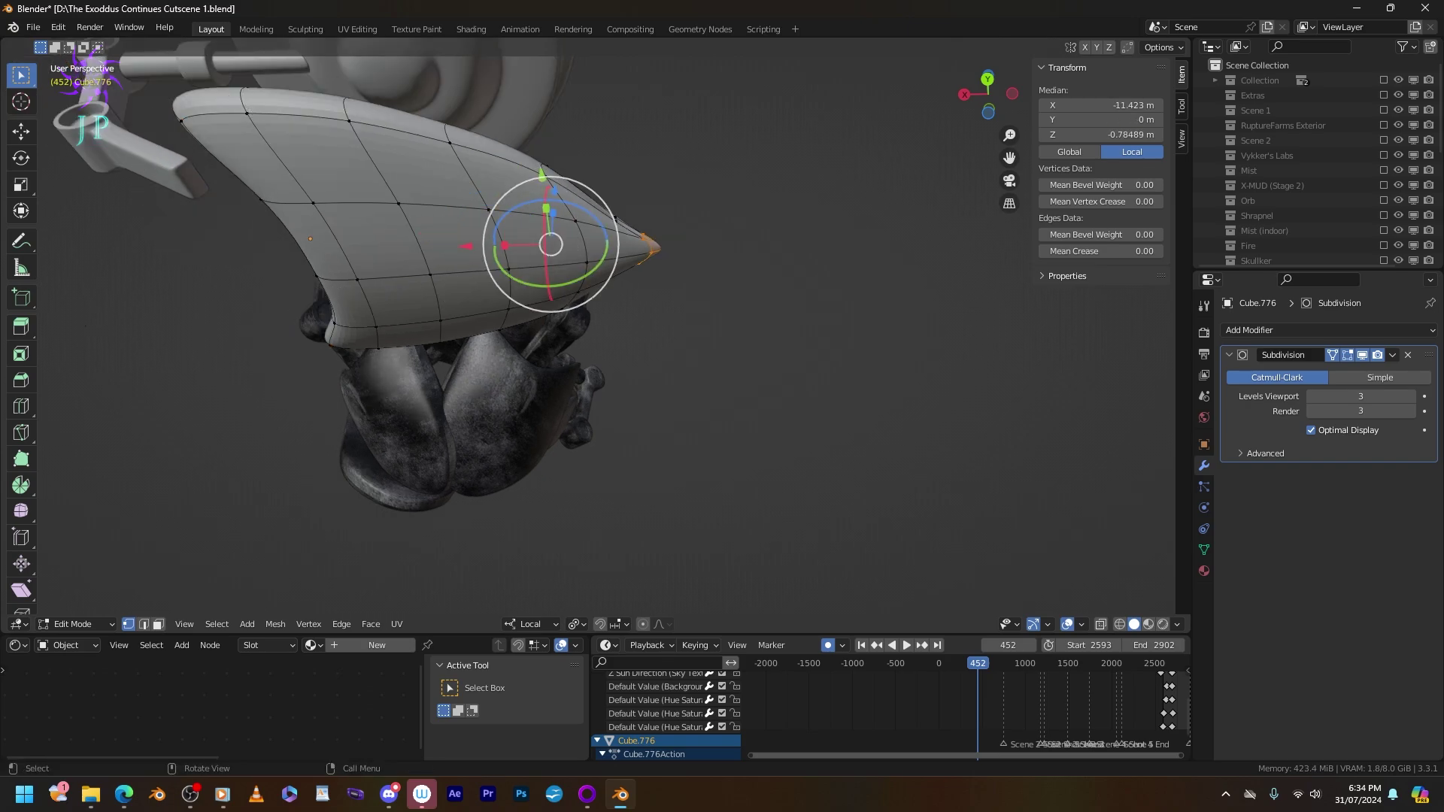
key(g)
key(x)
key(Return)
mouse_move(511, 245)
middle_down()
mouse_move(571, 226)
mouse_move(481, 226)
mouse_move(526, 196)
mouse_move(512, 241)
mouse_move(497, 226)
mouse_move(601, 196)
mouse_move(617, 151)
middle_up()
key(c)
key(Escape)
key(g)
key(x)
key(Return)
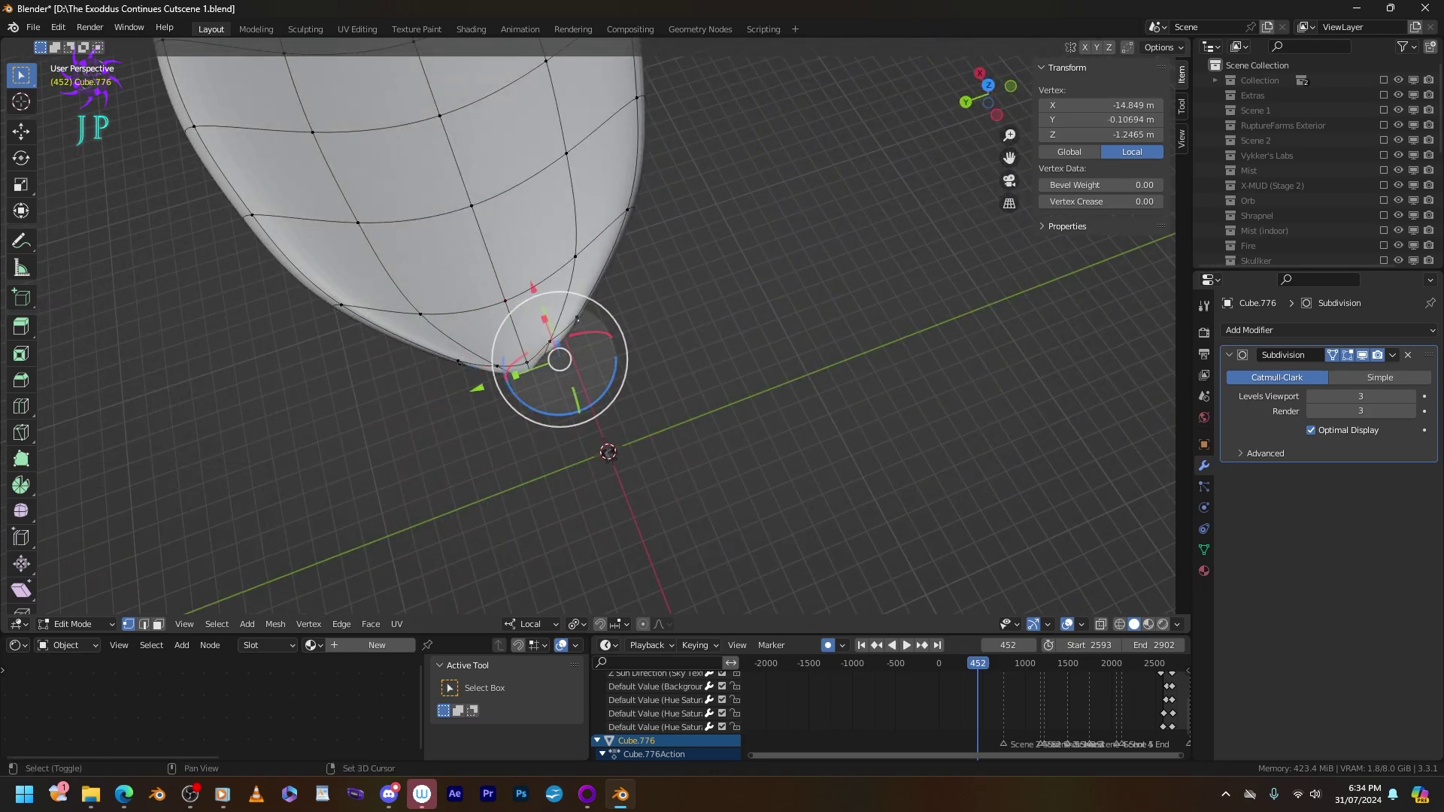
Leave mesh editing and scale the shield object along local Z to about 2.04.
key(alt+a)
scroll(602, 324, down, 6)
key(Tab)
middle_drag(601, 323, 677, 257)
key(s)
key(z)
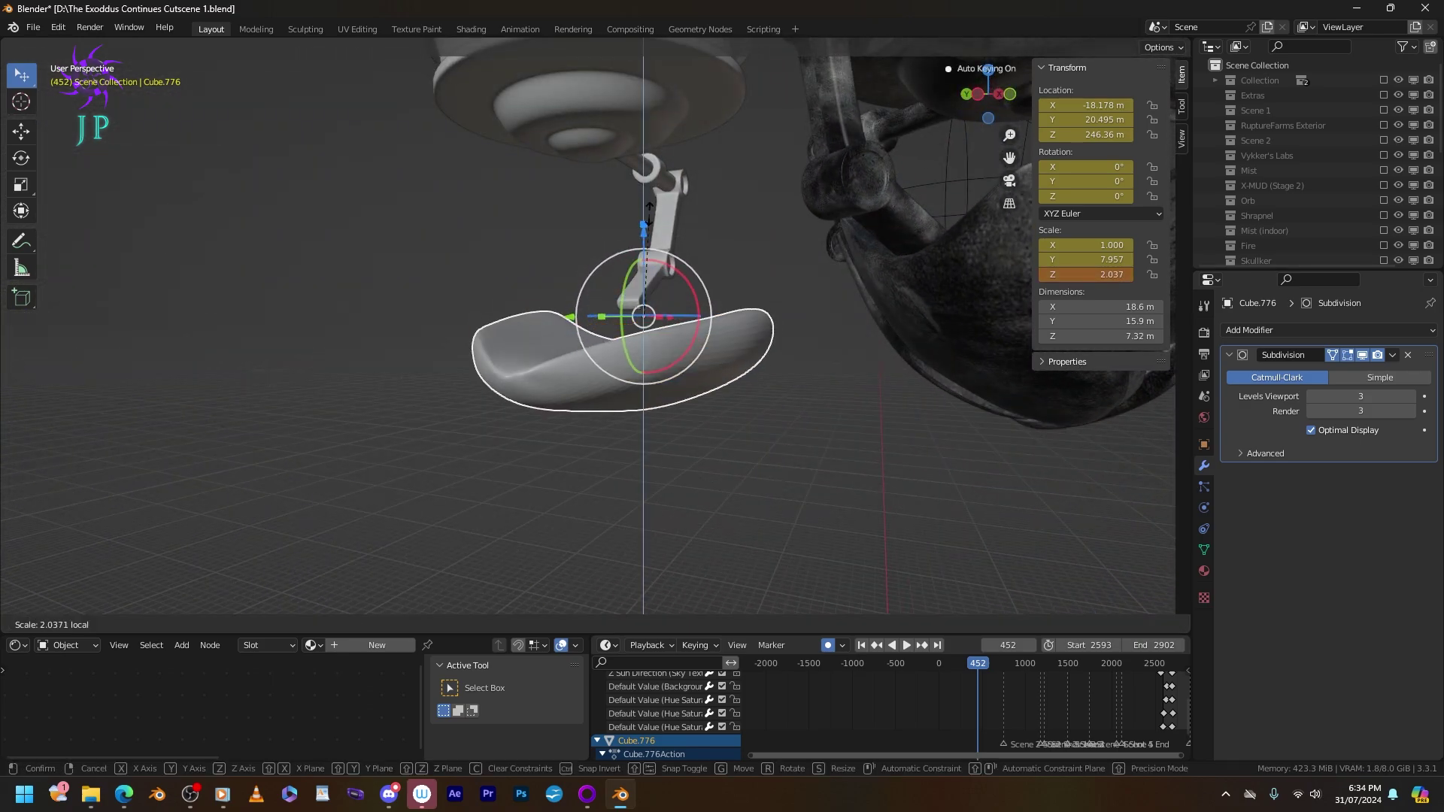
click(675, 194)
middle_drag(675, 194, 655, 233)
Select vertices beside the shield's tip, then move and rotate them to smooth the outline.
key(Tab)
scroll(556, 338, up, 5)
middle_drag(557, 338, 602, 316)
scroll(601, 315, down, 4)
middle_drag(677, 377, 666, 466)
click(632, 341)
middle_drag(666, 412, 579, 354)
key(g)
key(Return)
key(g)
key(Return)
key(r)
key(Return)
Move two neighbouring edge vertices beside the tip outward by about 0.96 m and 1.45 m.
key(g)
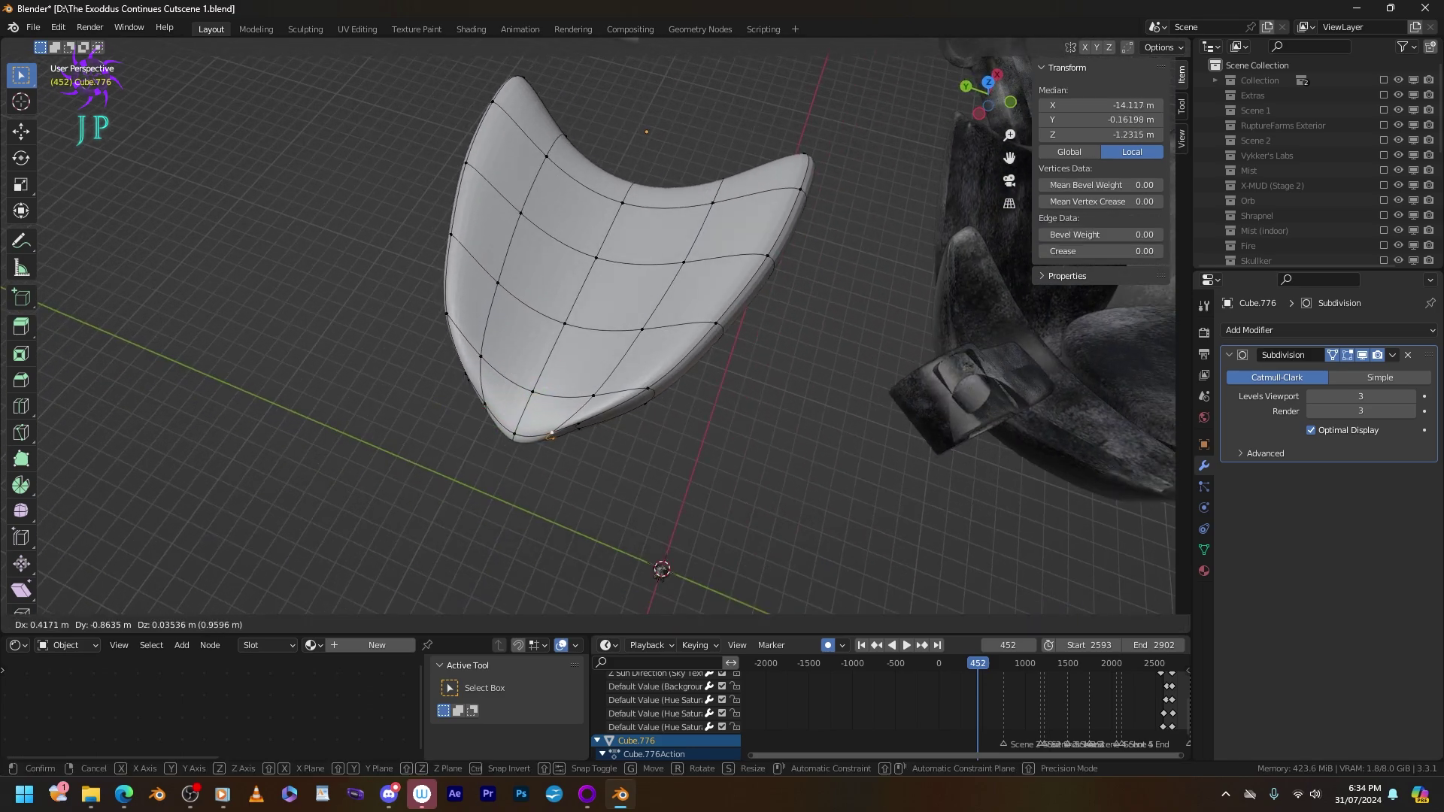
key(Return)
click(557, 434)
key(g)
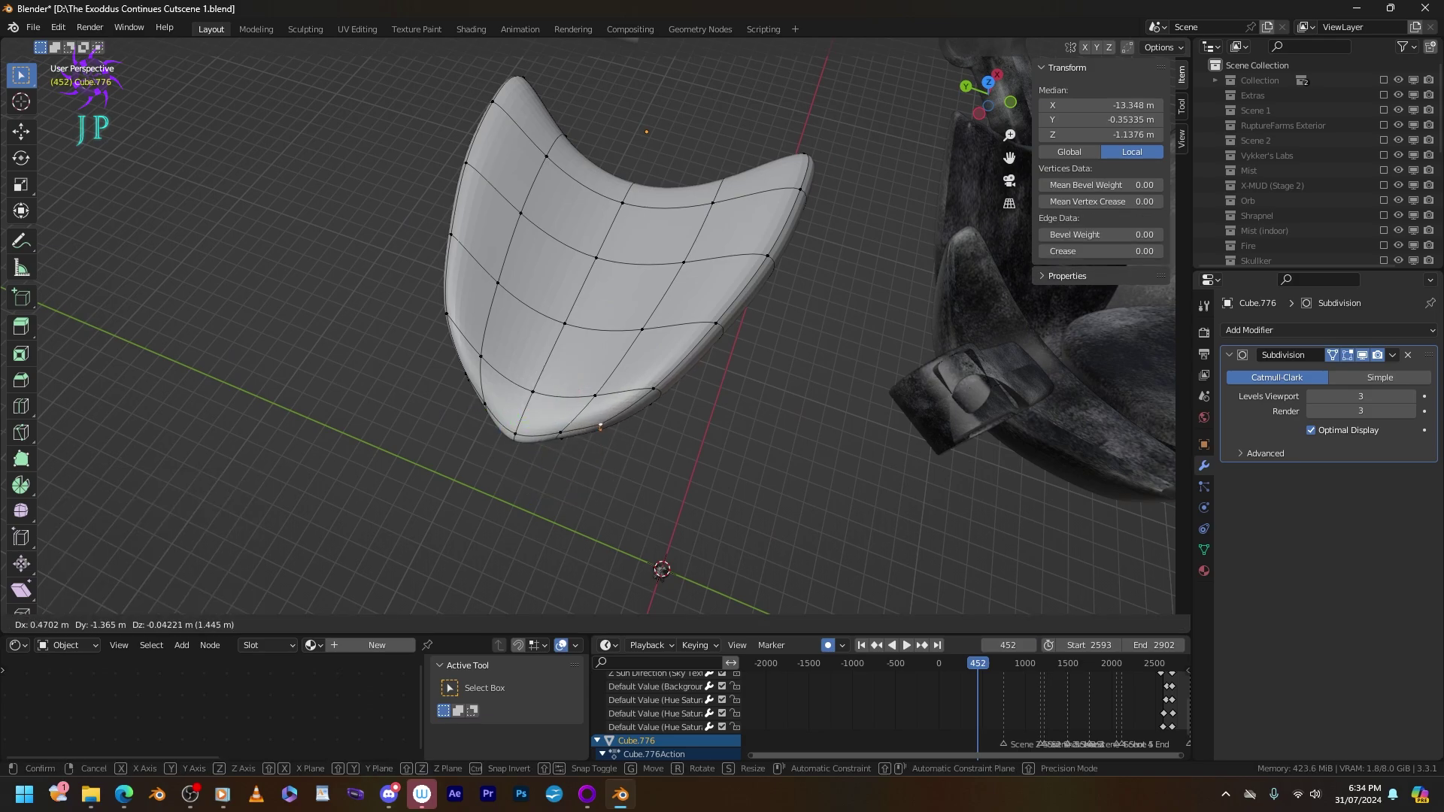
key(Return)
Scale the shield in object mode and reopen its mesh for editing.
key(Tab)
middle_drag(629, 290, 556, 354)
scroll(556, 353, down, 3)
right_click(519, 482)
click(519, 486)
middle_drag(519, 485, 526, 301)
key(s)
click(410, 259)
key(Tab)
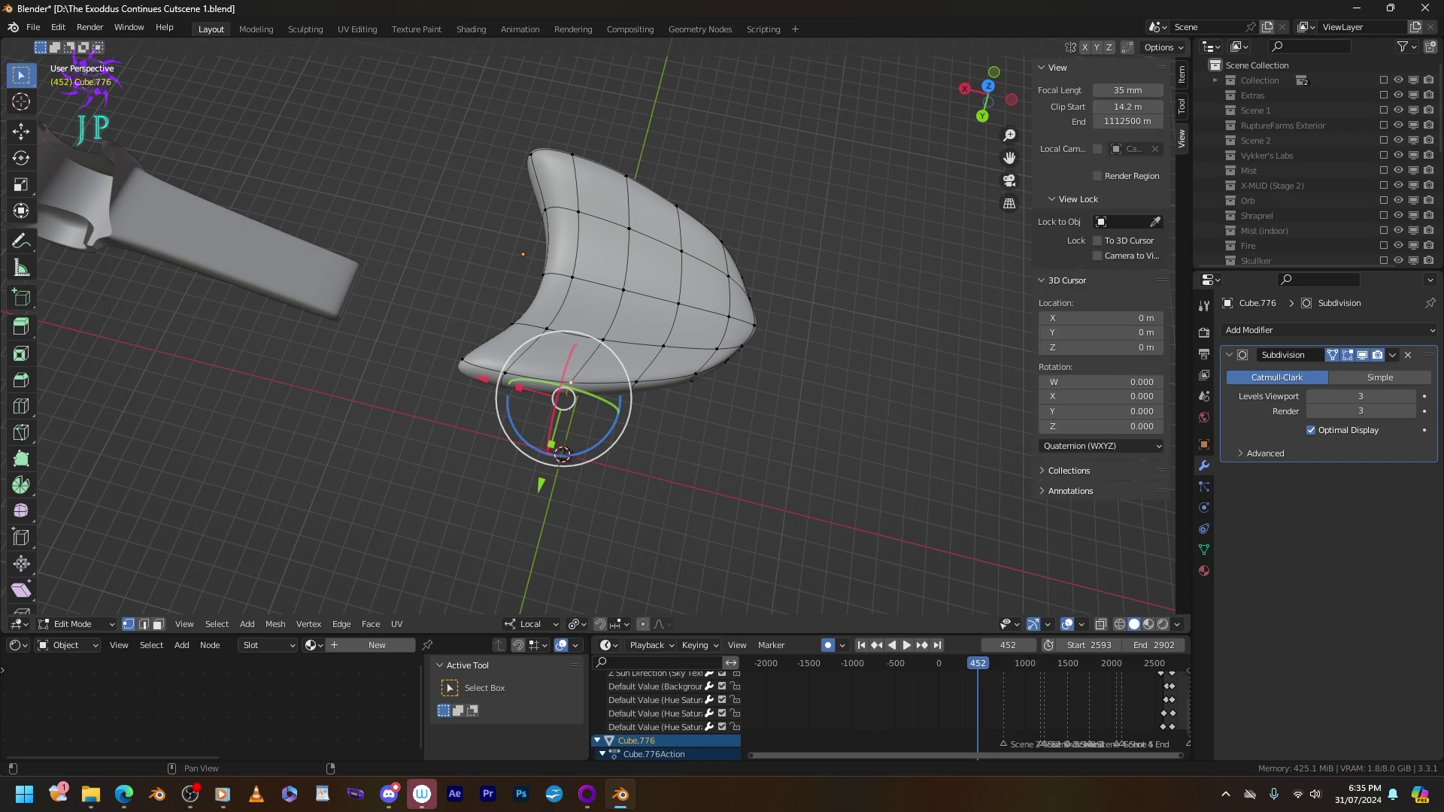
Set the view's clip start to about 1.51 m and move the selected side vertices along local Y, finishing with 0.73881 m.
drag(1128, 107, 1113, 107)
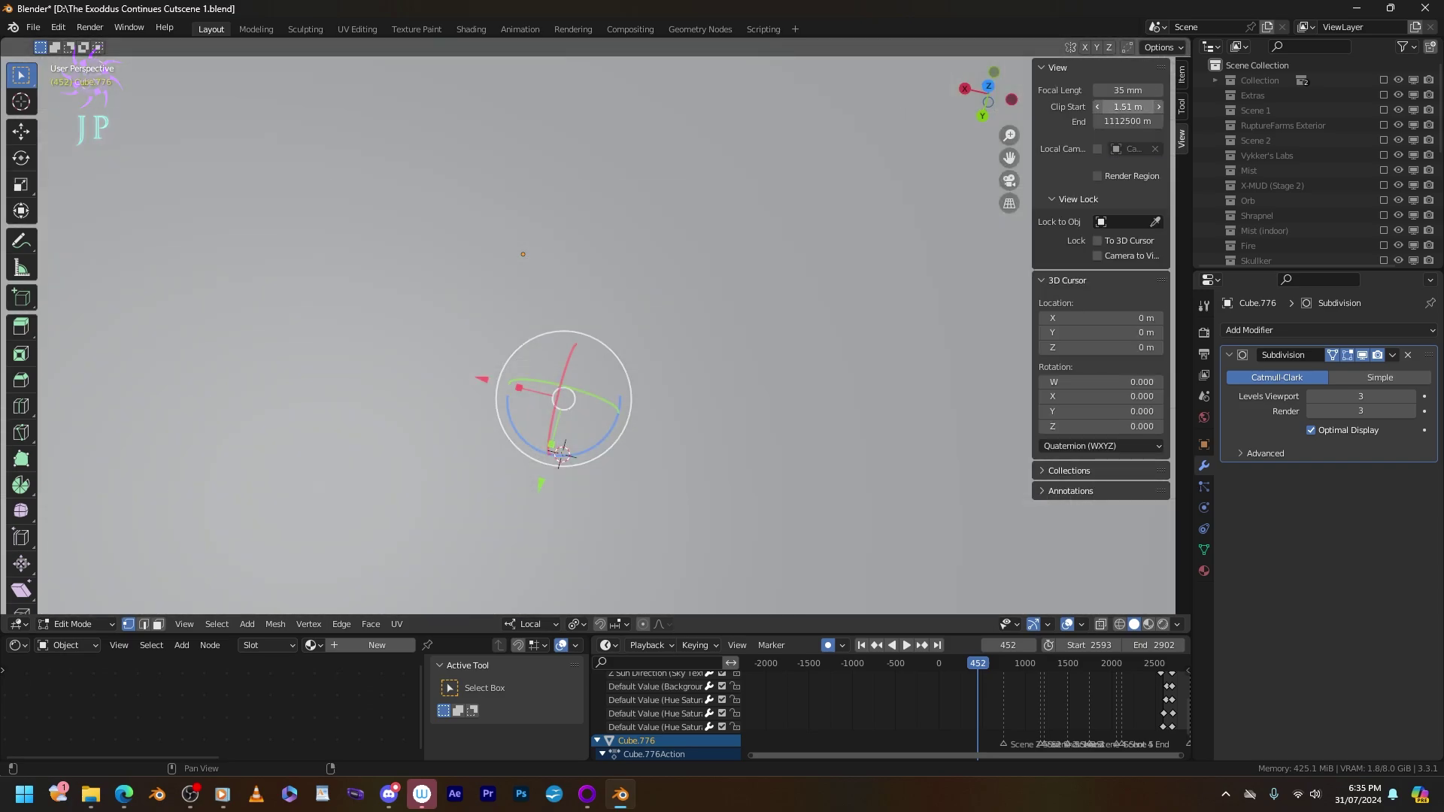
middle_drag(587, 338, 569, 401)
key(g)
key(y)
click(540, 364)
key(g)
key(y)
click(539, 392)
From the top view, move the selected side vertices about -0.39 m along local Y to even the outline.
key(KP_7)
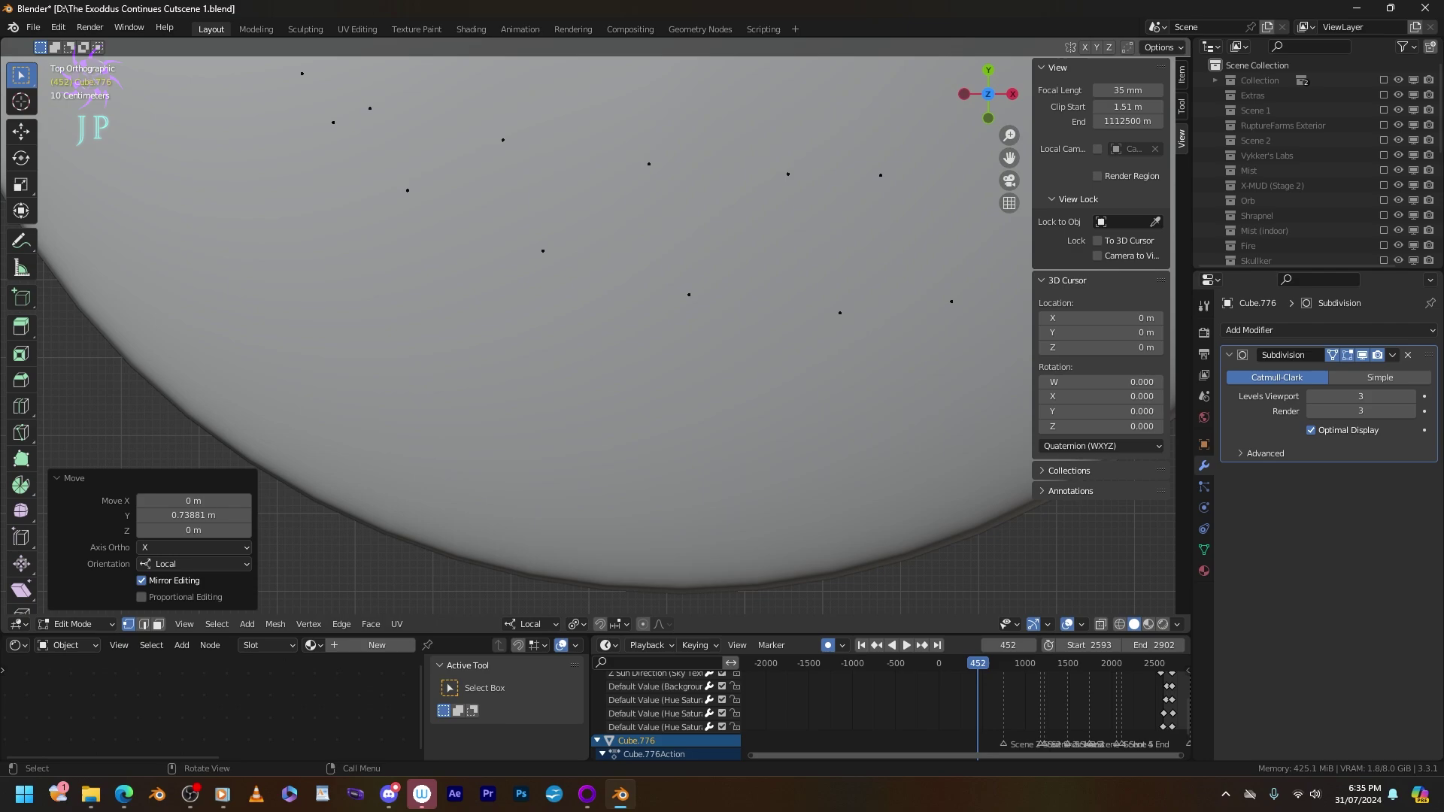
scroll(527, 323, down, 8)
shift+middle_drag(527, 226, 594, 376)
key(KP_Decimal)
drag(621, 296, 620, 314)
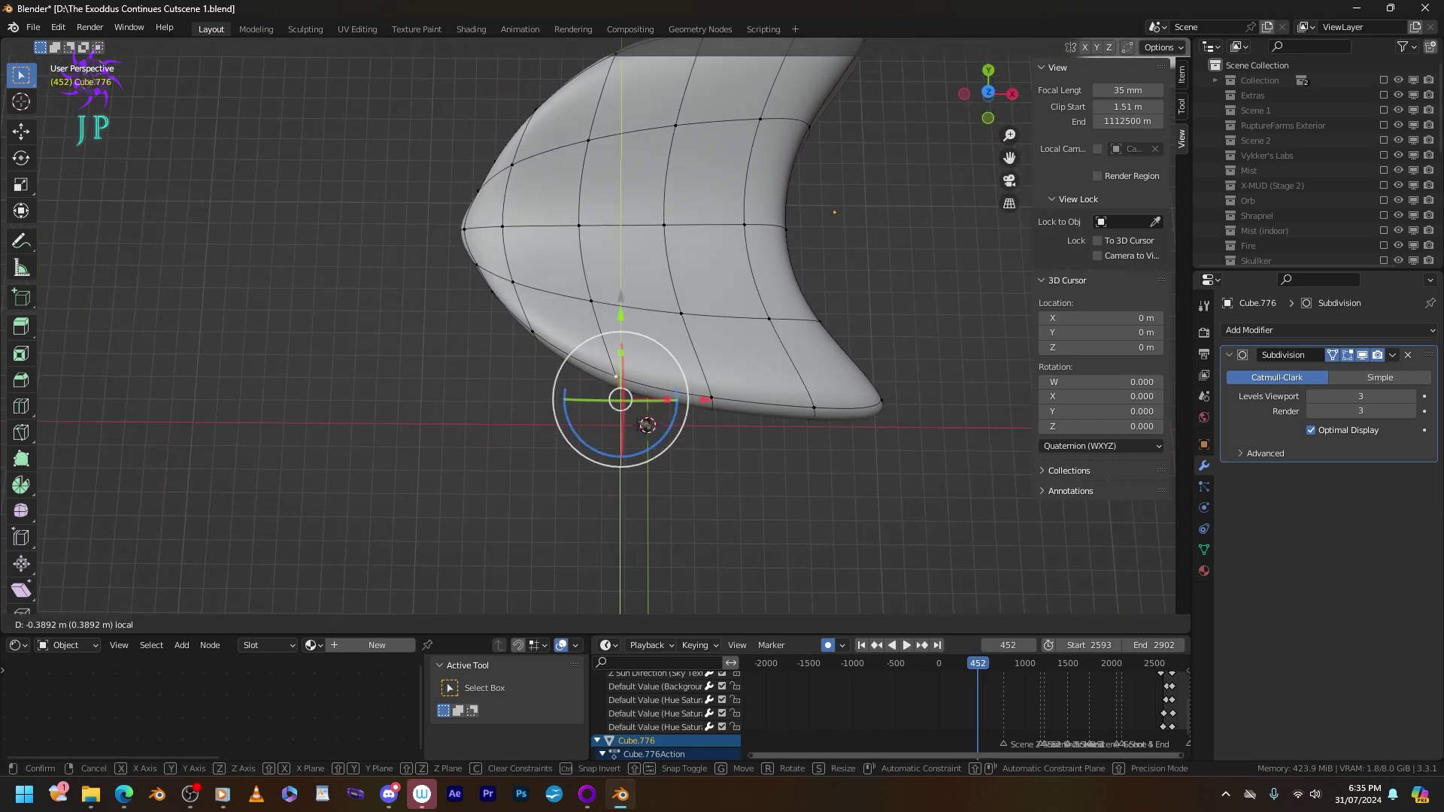
drag(647, 425, 647, 427)
Add one edge loop around the shield's thickness with a slide factor of -0.486.
middle_drag(647, 427, 288, 59)
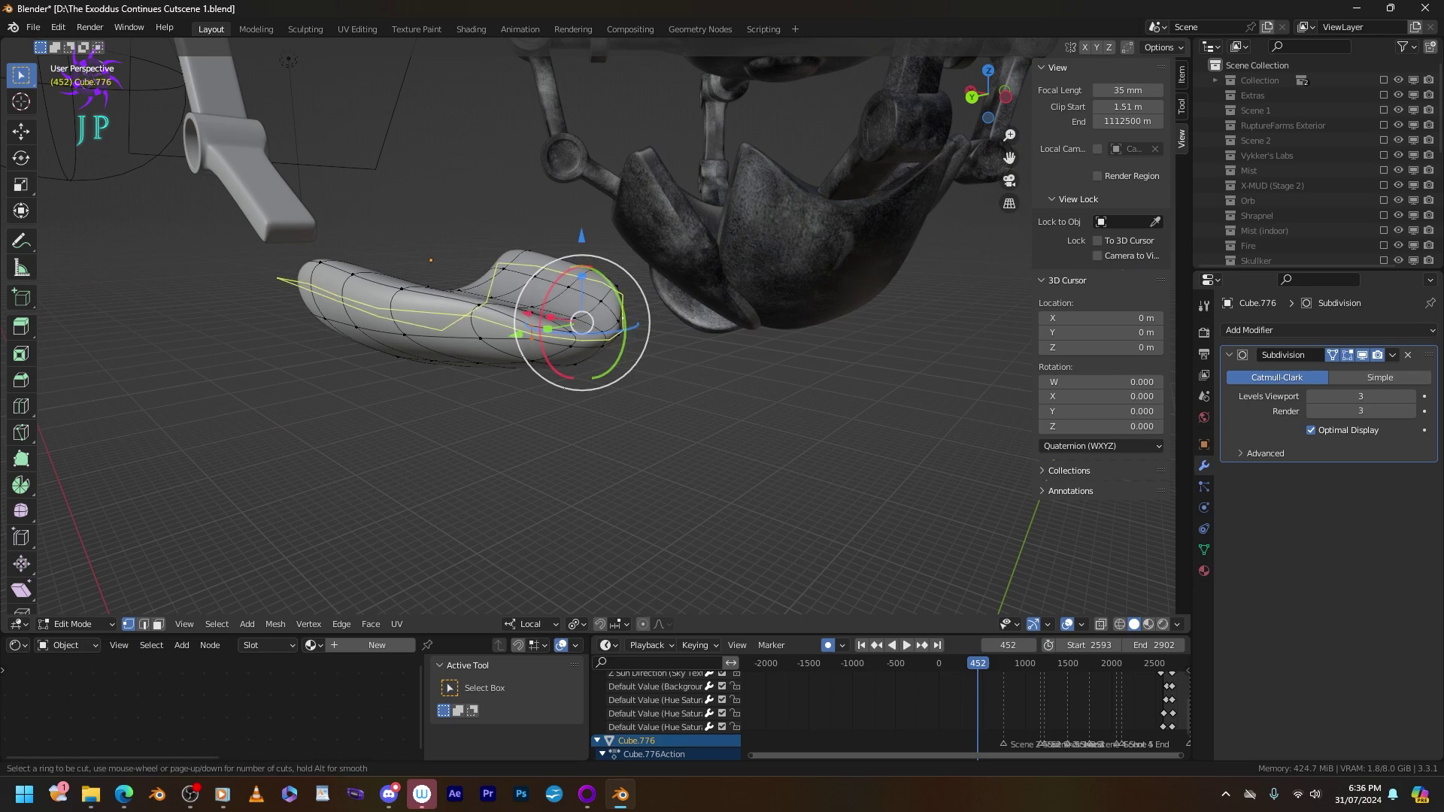
click(406, 289)
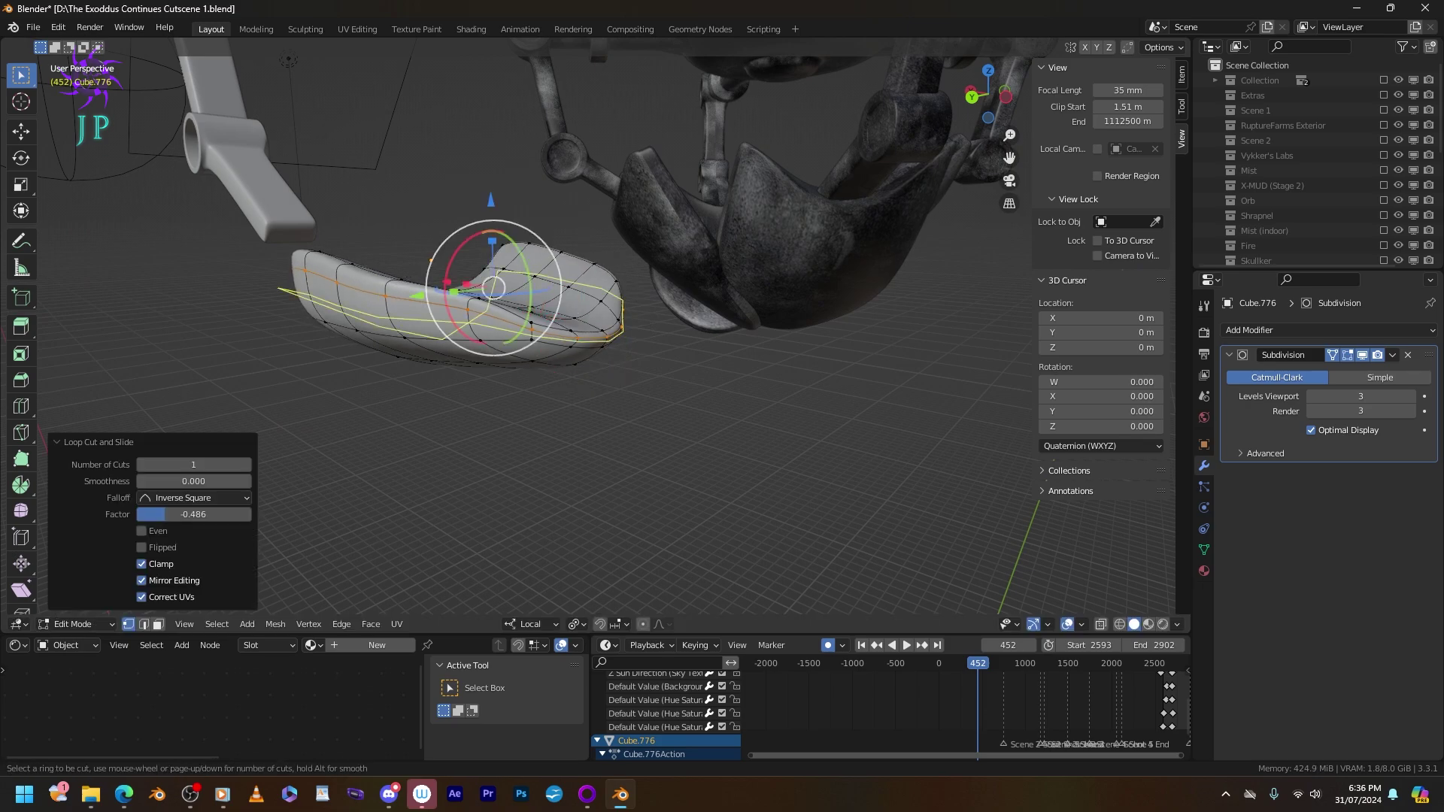
key(Tab)
middle_drag(527, 301, 827, 301)
key(Tab)
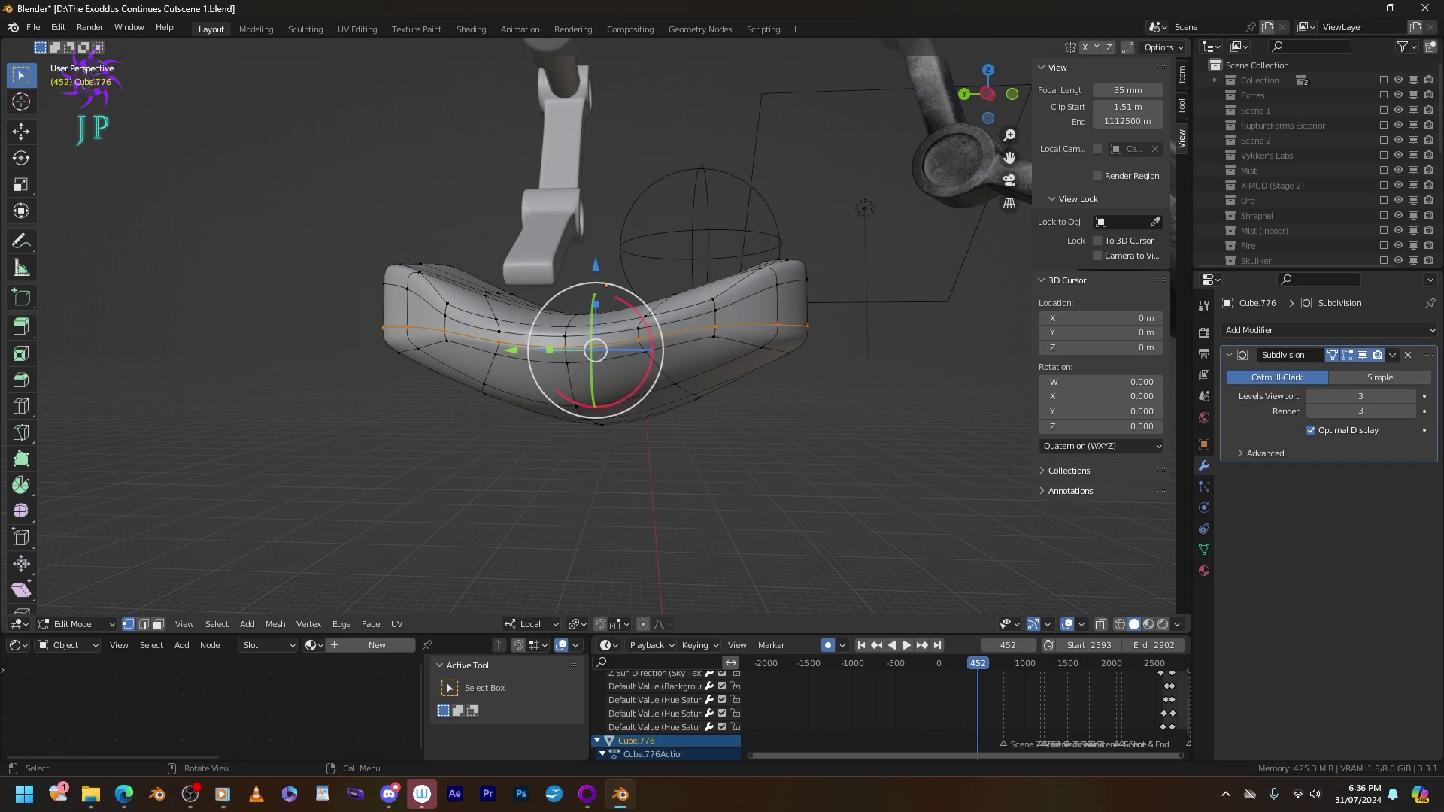
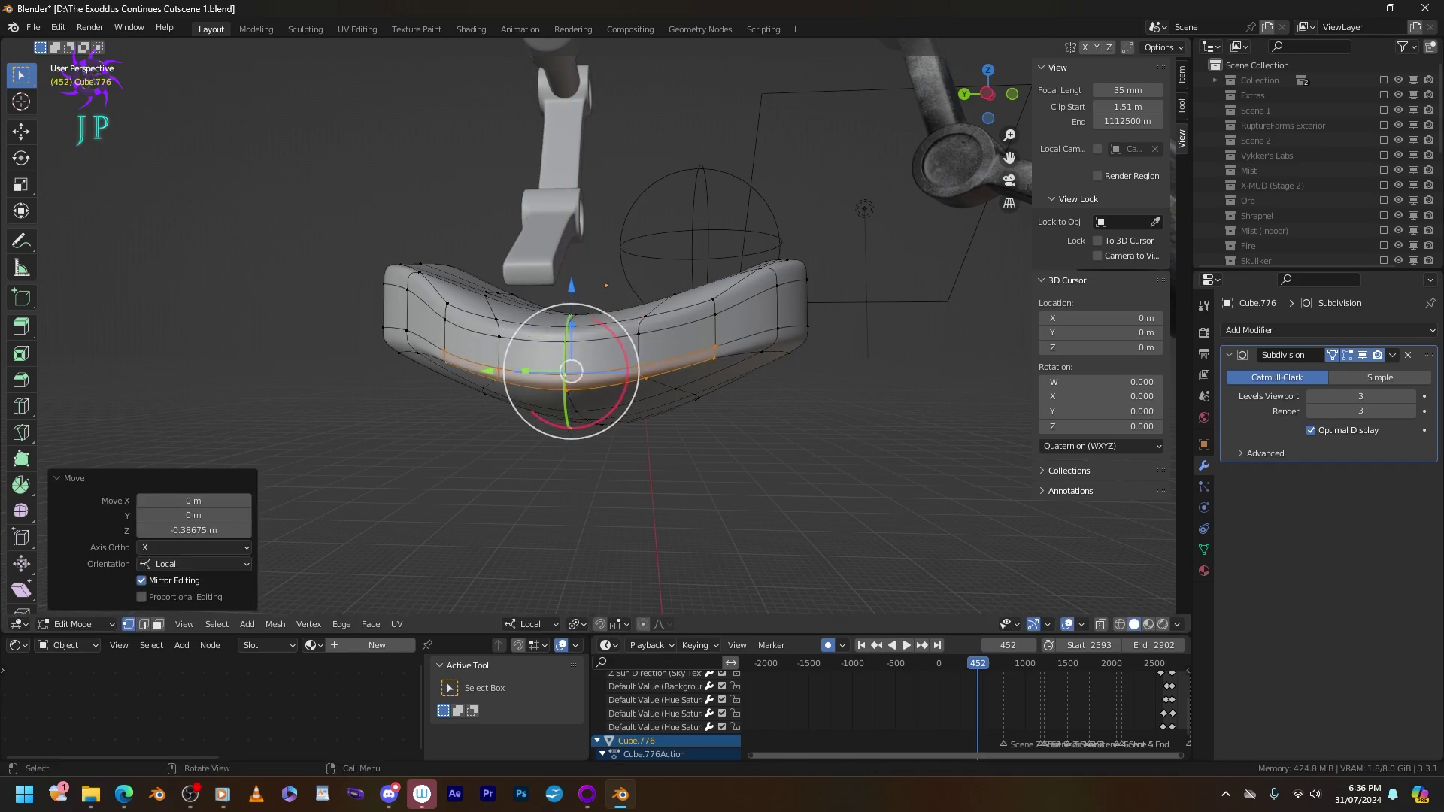
Reopen the shield's mesh and circle-select the vertices along its side and back rims.
key(Tab)
mouse_move(601, 339)
middle_down()
mouse_move(872, 301)
mouse_move(646, 361)
mouse_move(617, 411)
mouse_move(527, 420)
mouse_move(558, 461)
middle_up()
scroll(606, 365, up, 3)
key(Tab)
key(Tab)
key(Tab)
key(c)
key(c)
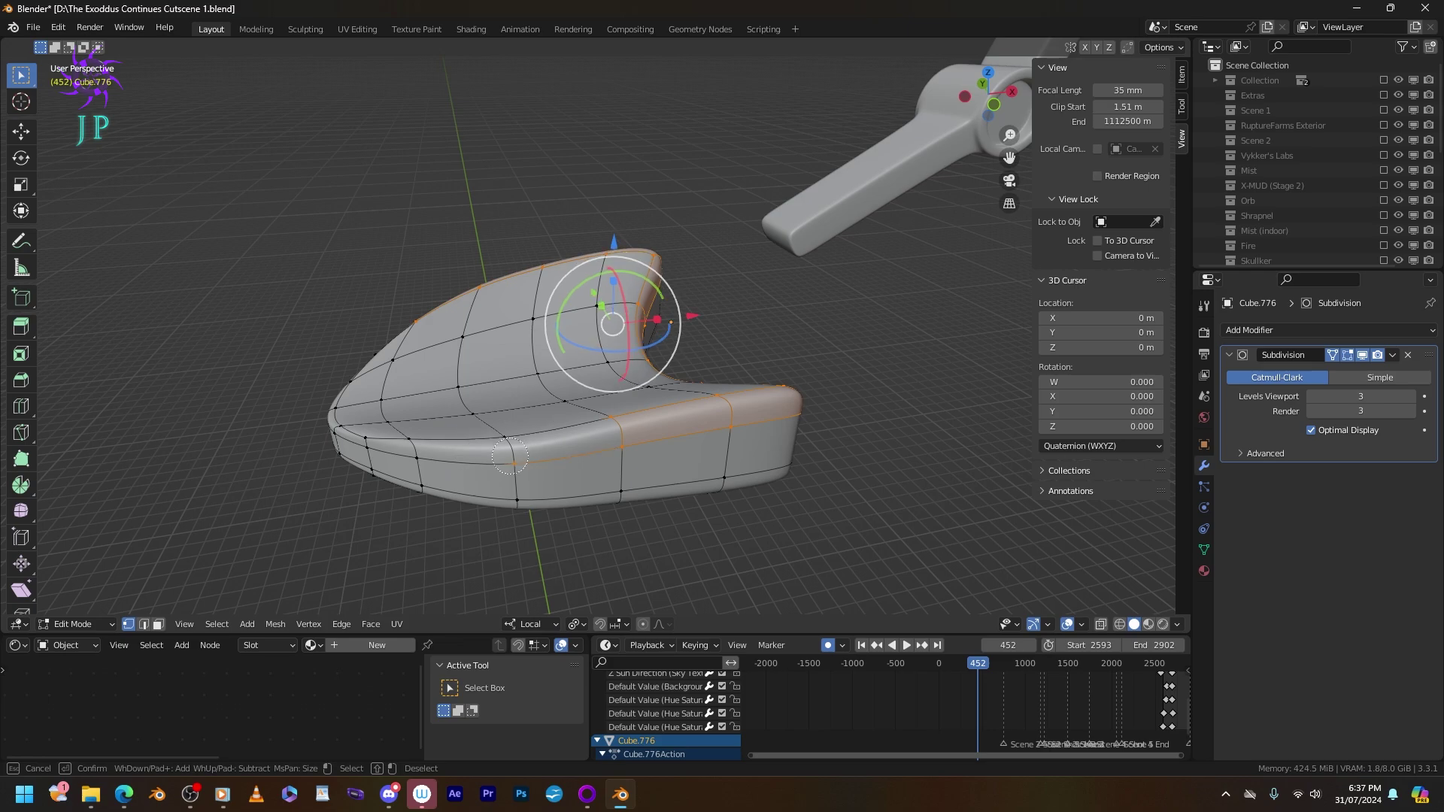
middle_drag(558, 461, 816, 329)
key(Escape)
Check the shield against the reference in object mode, then scale the selected vertices near its tip along local Y.
key(Tab)
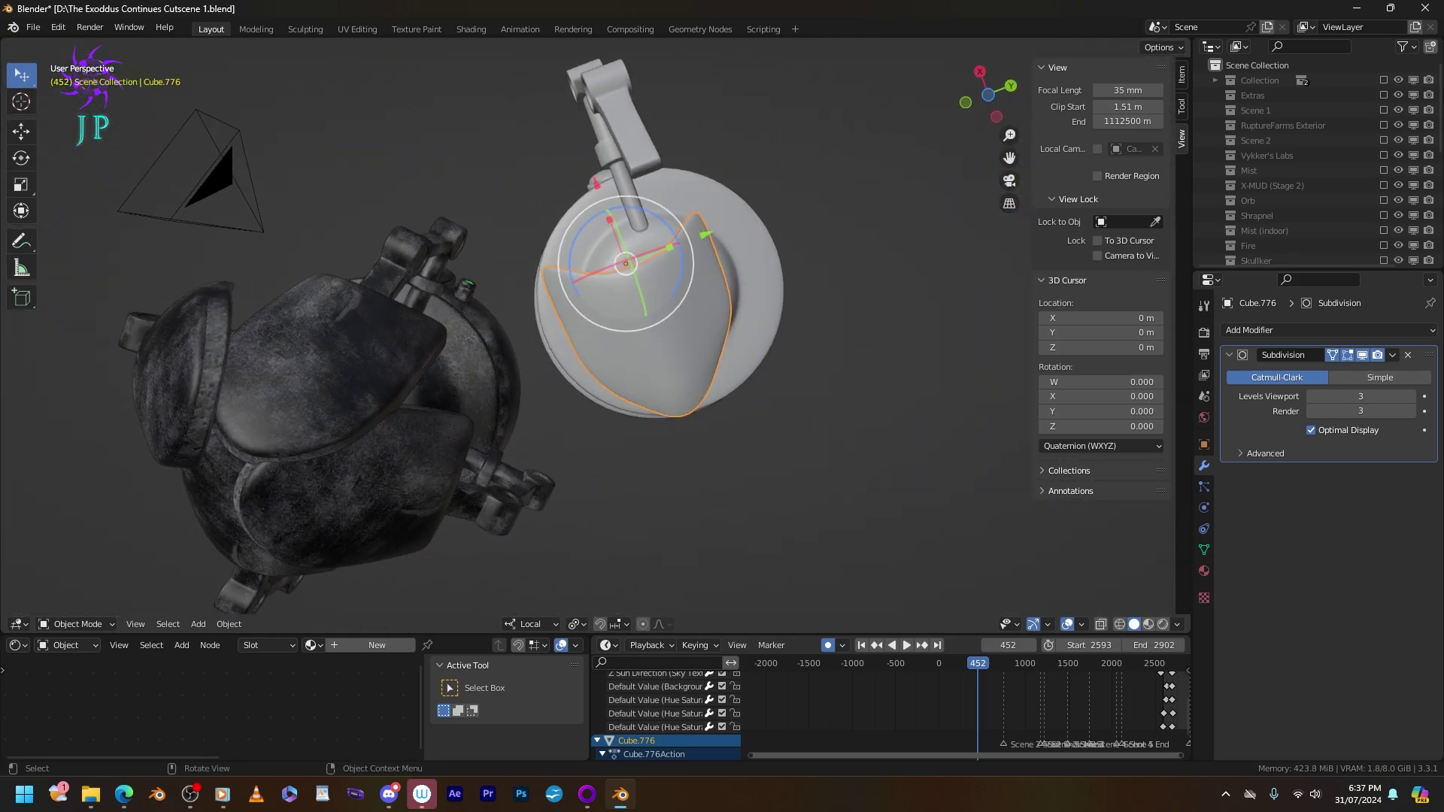
key(Tab)
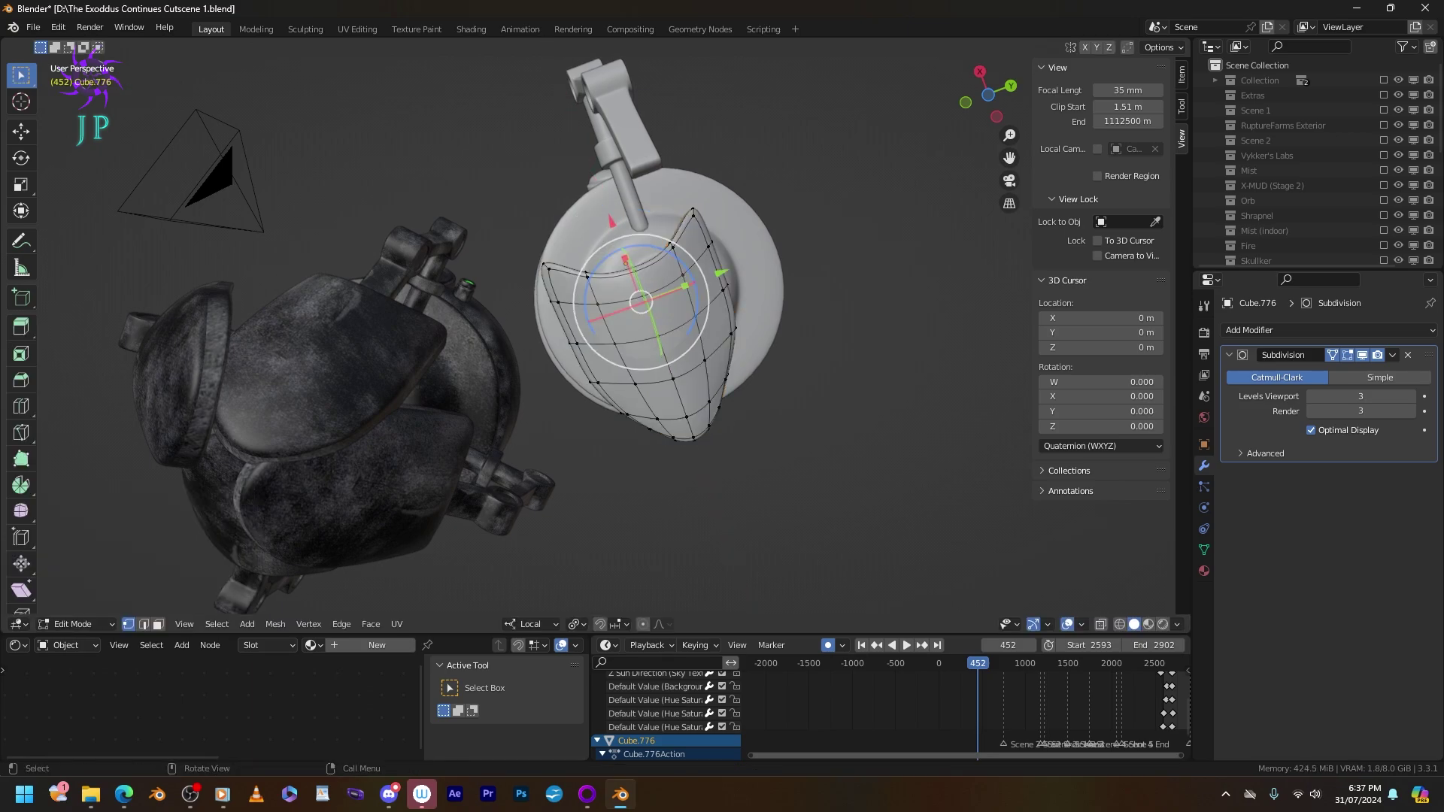
middle_drag(816, 329, 737, 384)
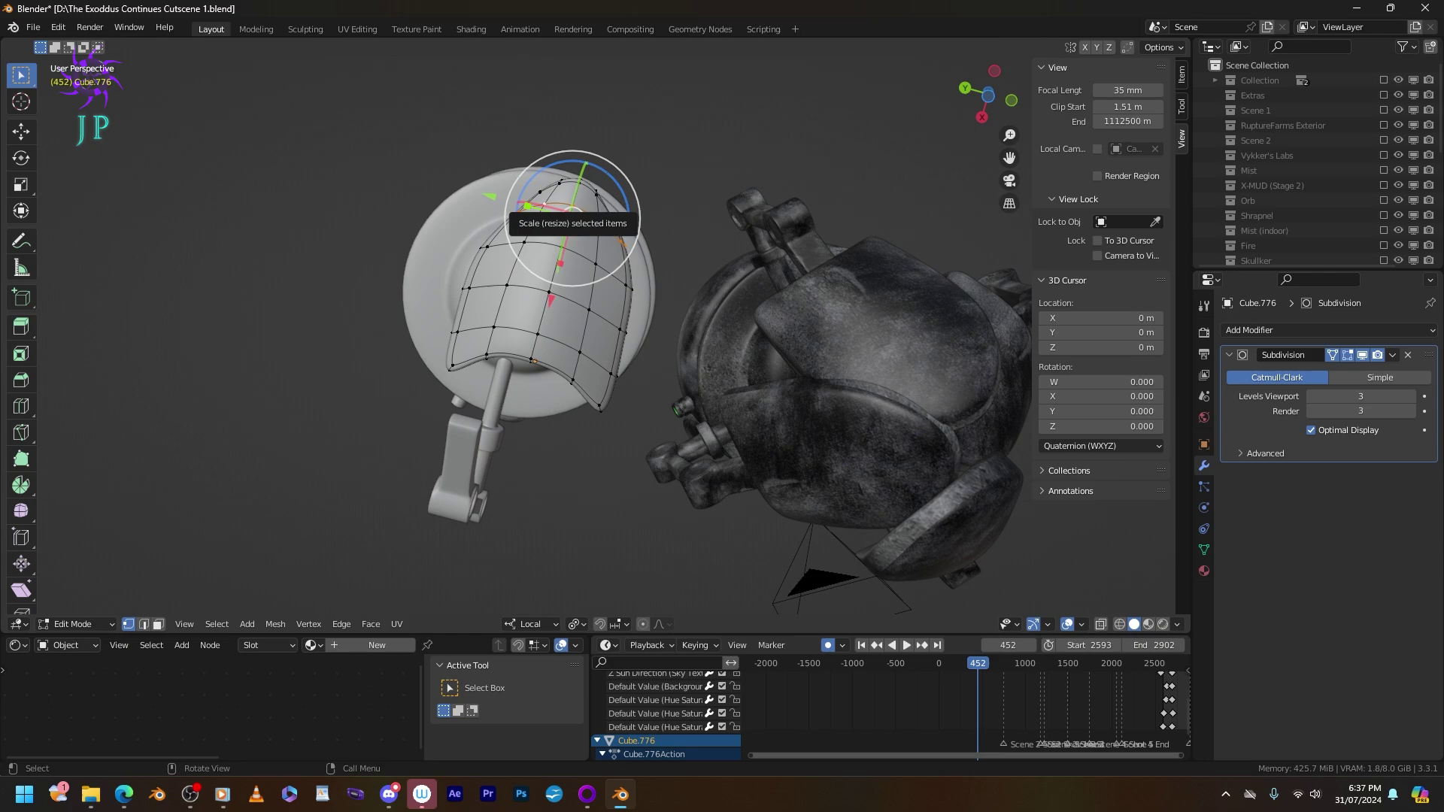
drag(527, 204, 446, 208)
Move the selected vertices beside the shield's tip along the X axis to refine its outline.
middle_drag(451, 226, 760, 297)
scroll(556, 263, up, 4)
key(g)
key(x)
click(556, 263)
scroll(557, 301, down, 3)
key(Tab)
key(Tab)
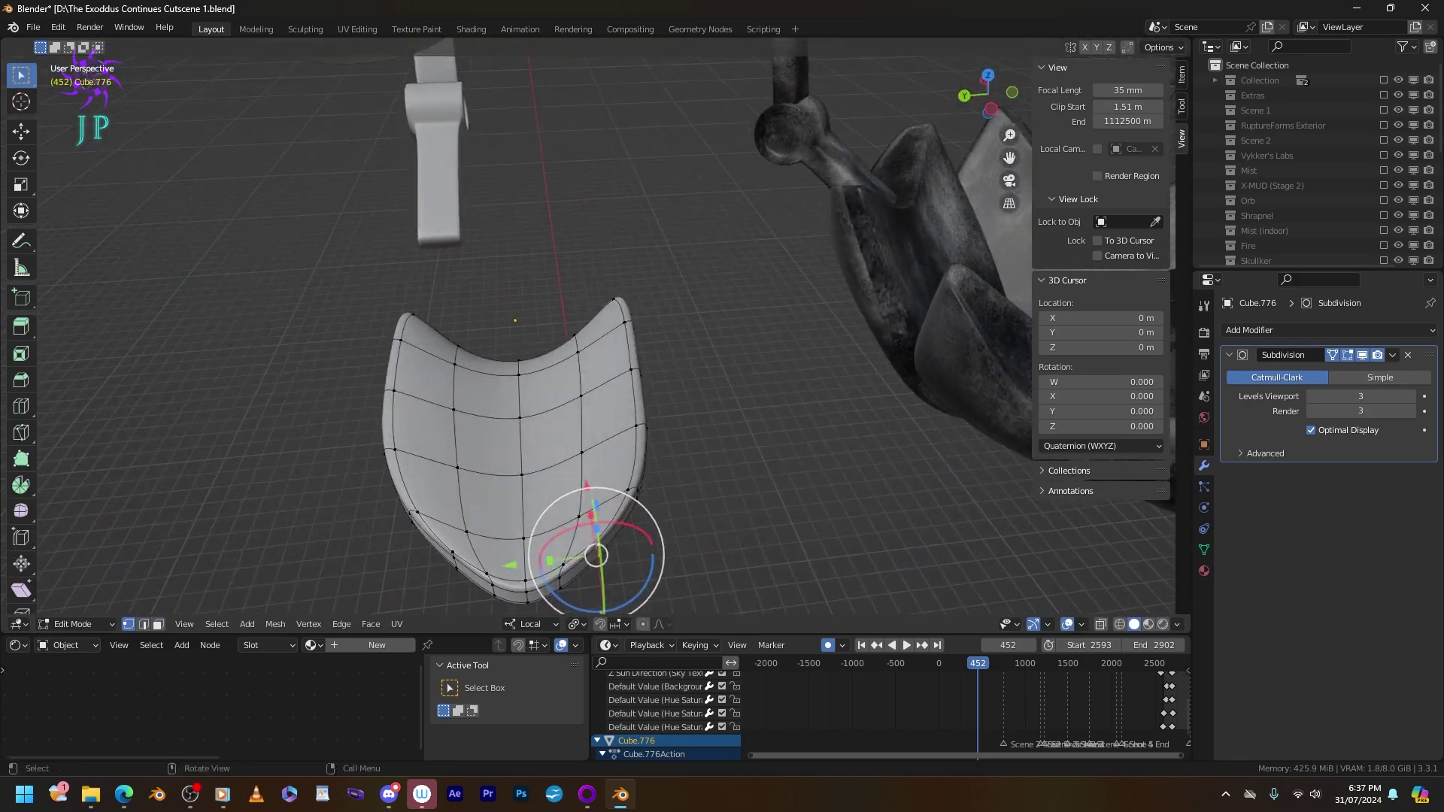
click(454, 557)
key(c)
key(Escape)
Move the whole shield to the arm's end in object mode, finishing with X -0.20916, Y 0.43423 and Z -1.3405 m.
middle_drag(458, 563, 624, 316)
key(Tab)
key(g)
key(Return)
key(g)
key(Return)
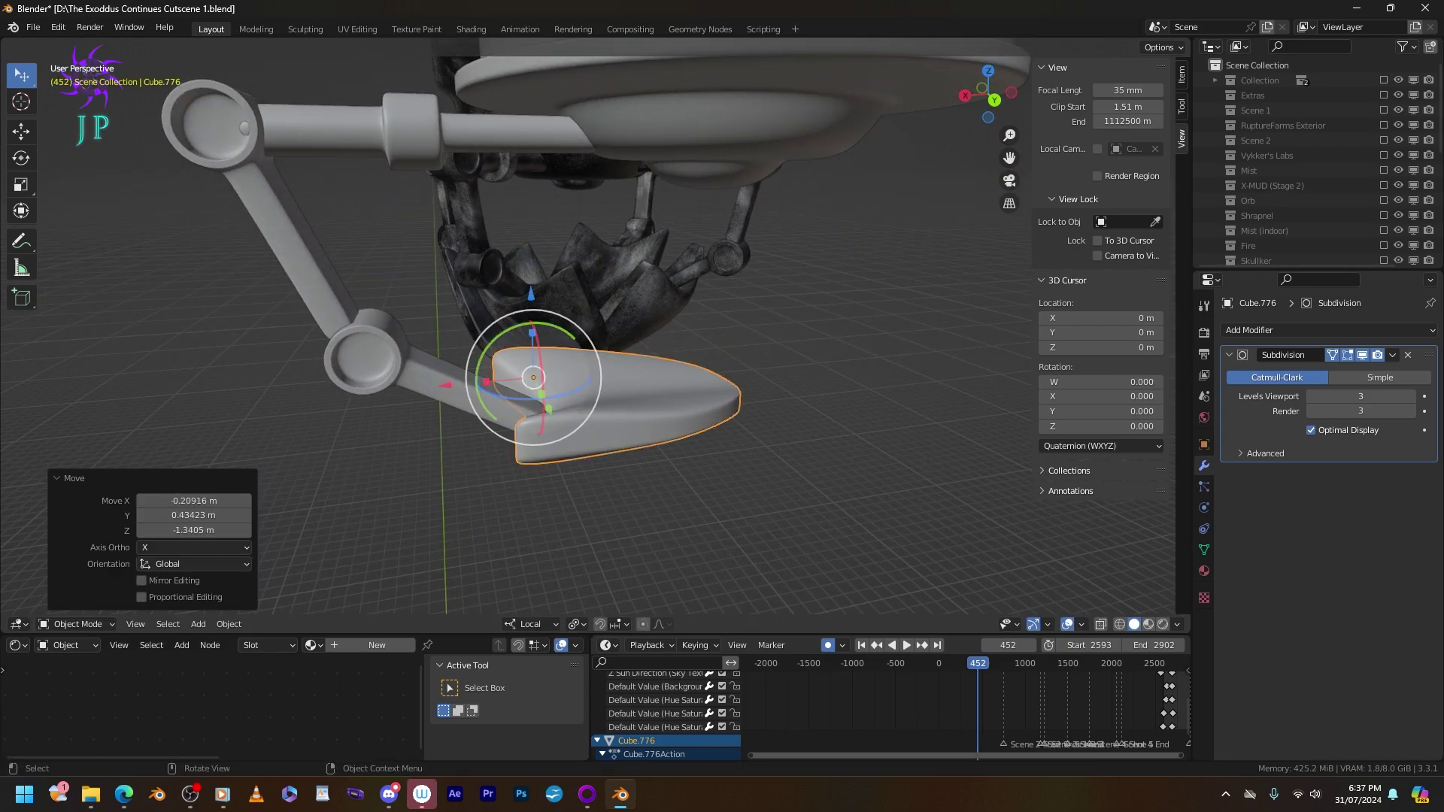
Tilt the shield about 17° around its local Y axis and move it by X 0.85401, Y 0.80318 and Z 0.74425 m.
key(r)
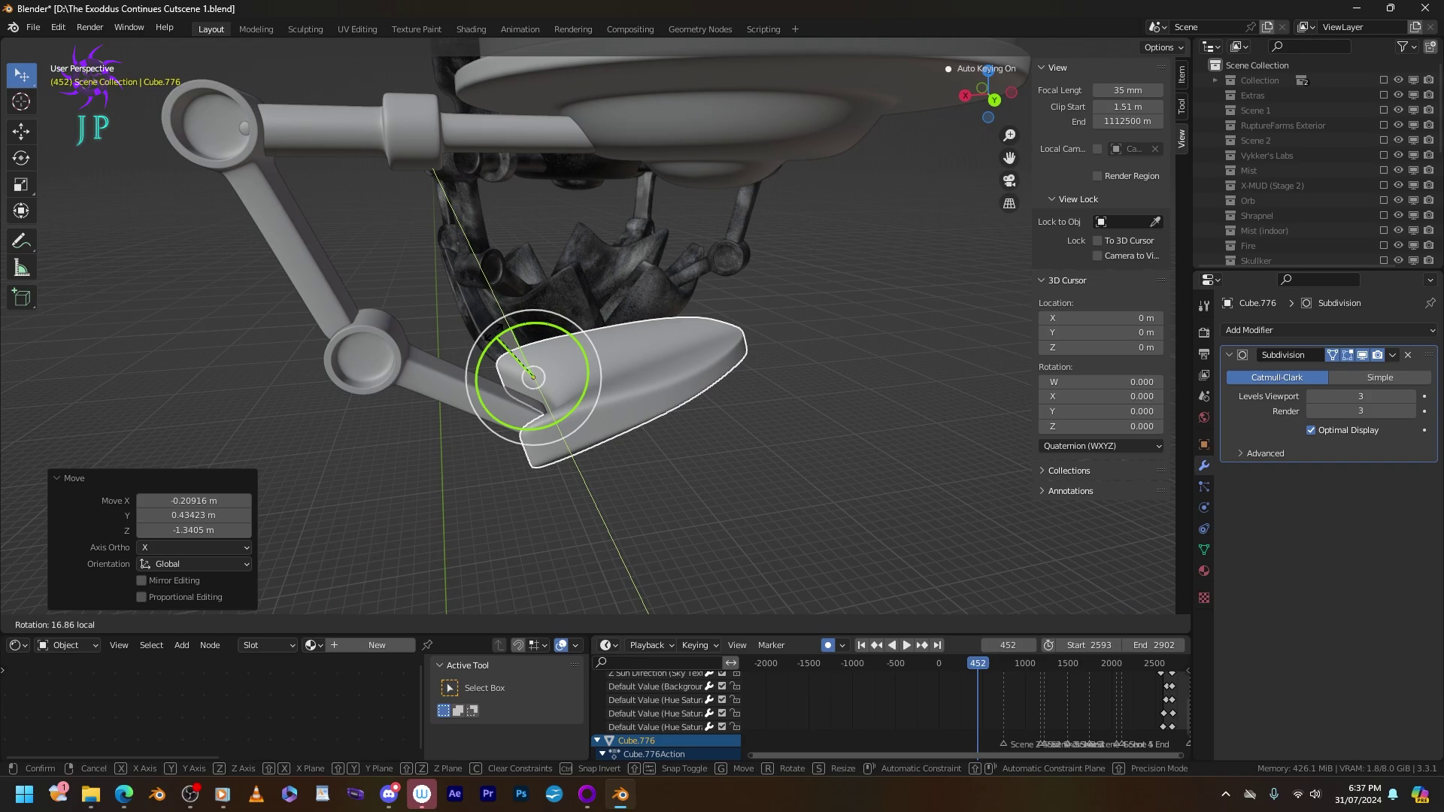
key(g)
middle_drag(677, 339, 745, 308)
key(Return)
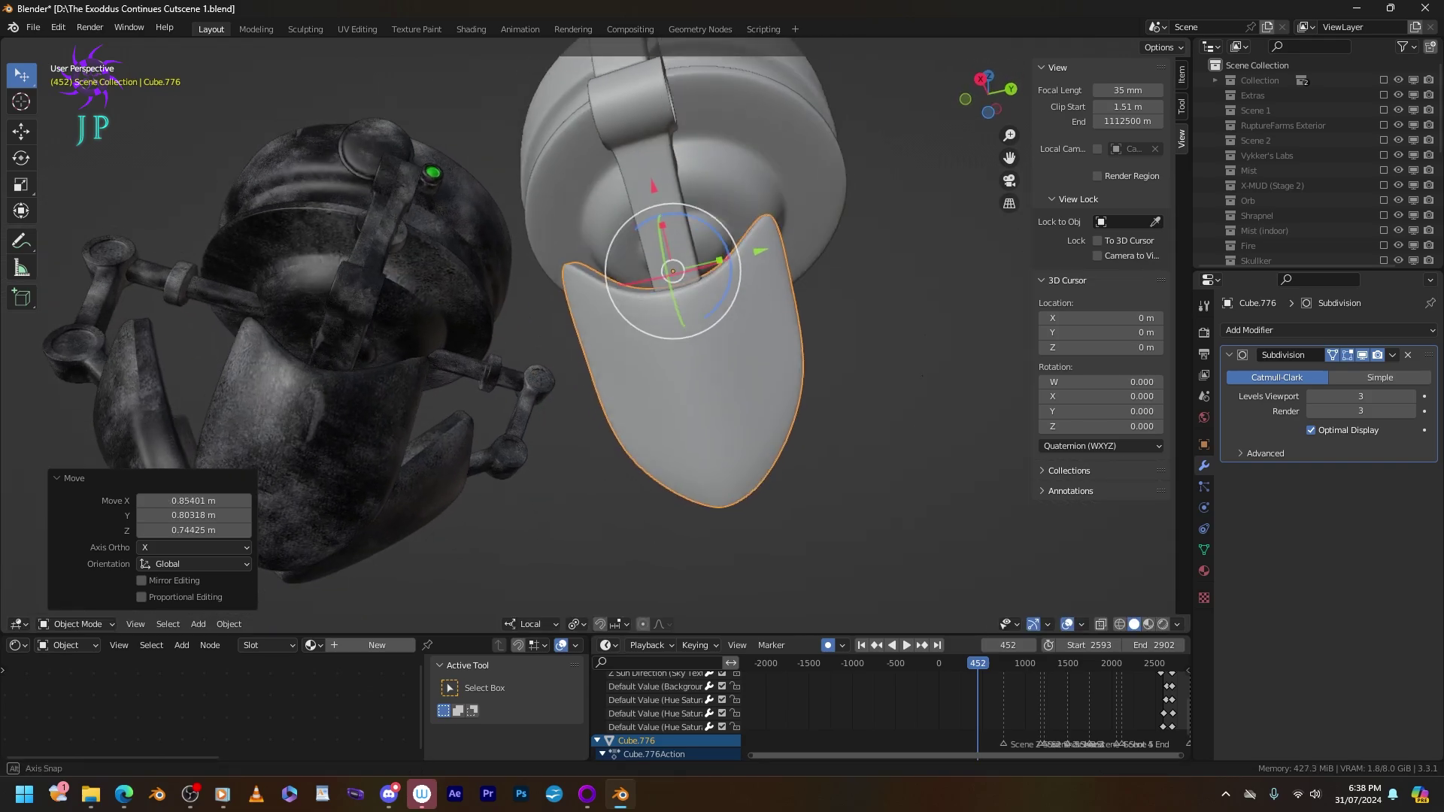
Fine-tune the shield's position so it seats against the end of the lower arm link.
middle_drag(602, 300, 557, 353)
key(g)
key(Return)
key(g)
key(Return)
key(g)
key(Return)
Select the jointed arm's parts together with the shield and set the transform orientation to Global.
shift+click(519, 380)
shift+click(526, 379)
click(577, 624)
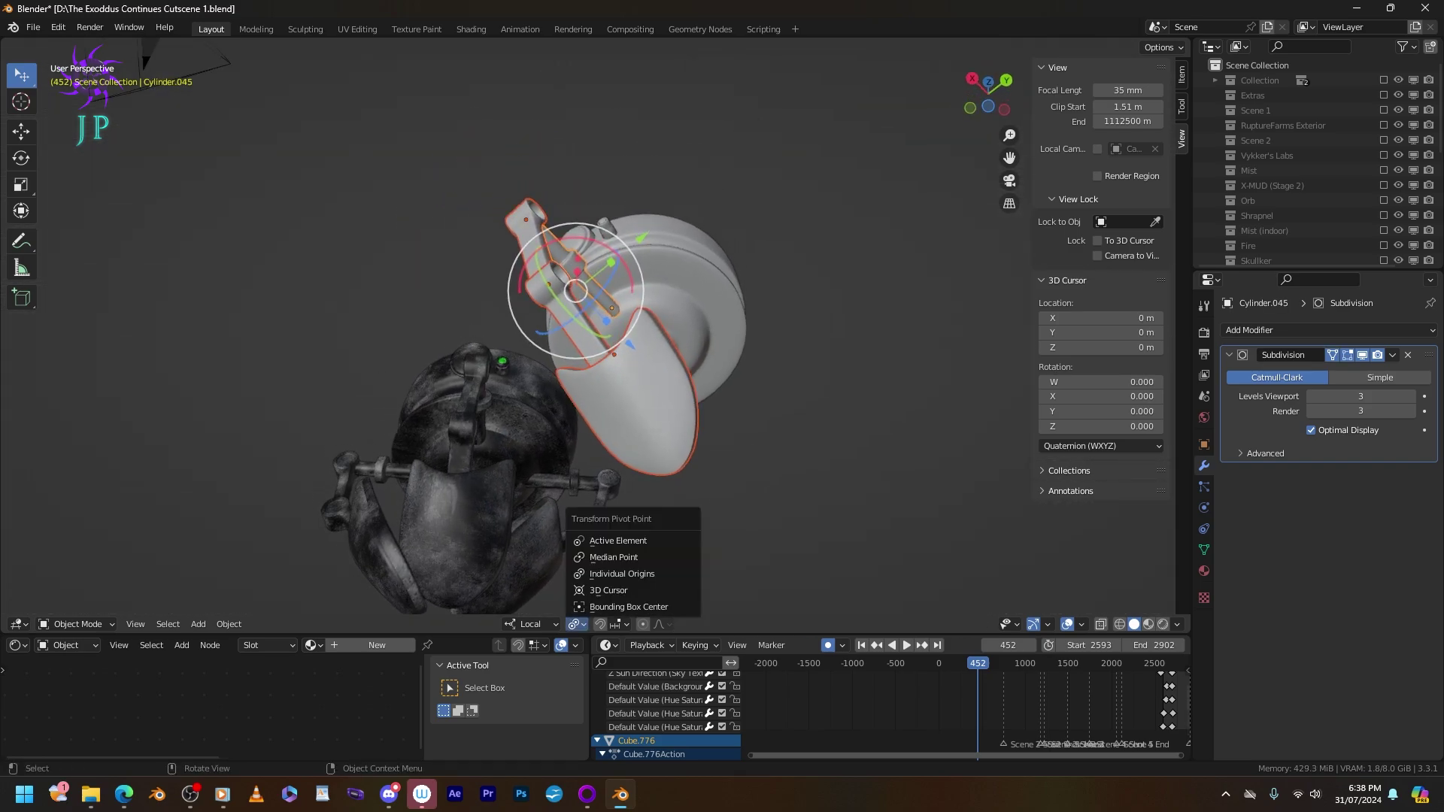
middle_drag(587, 526, 549, 550)
click(531, 624)
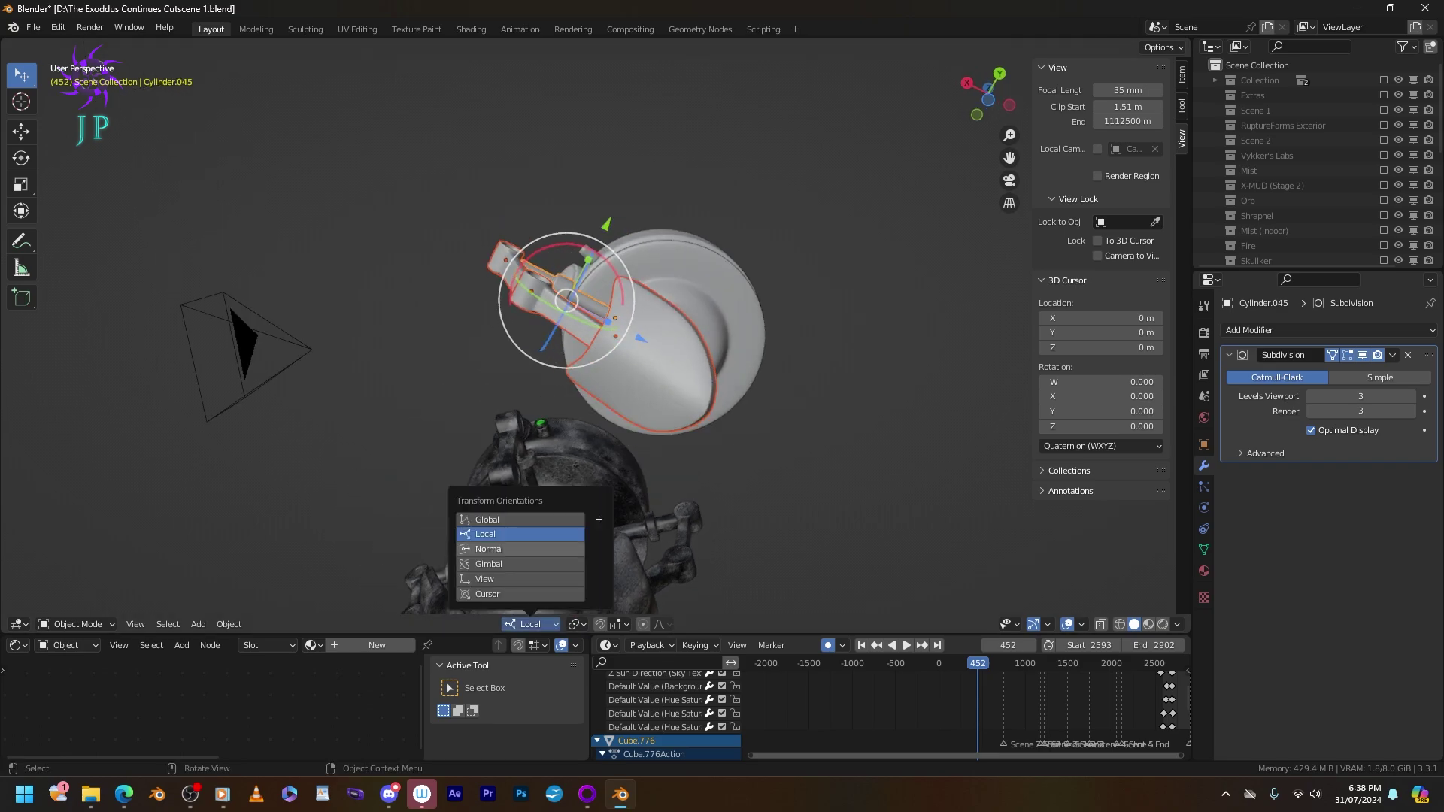
click(519, 520)
Duplicate the arm and shield in place and try mirroring the copy across global Y.
key(shift+d)
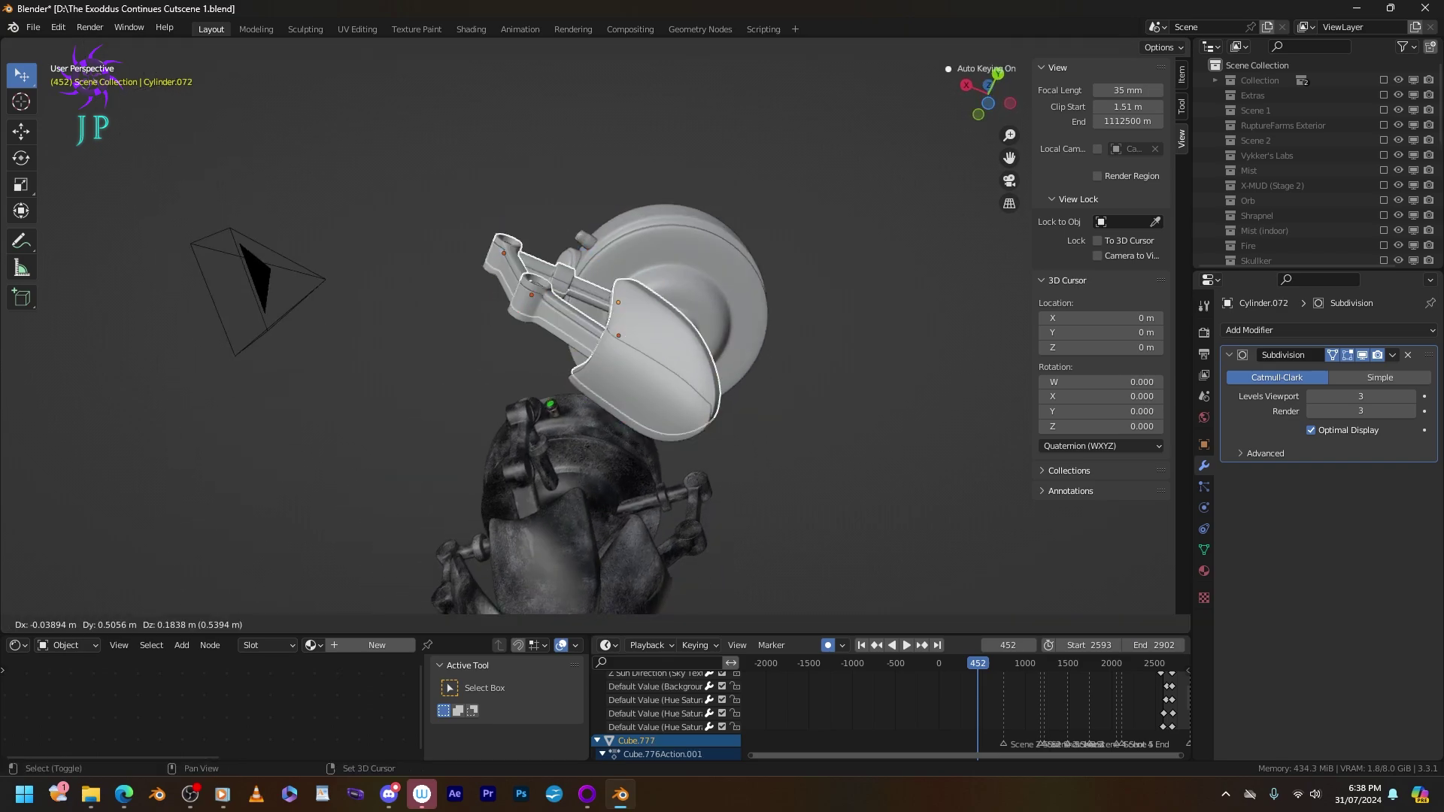
key(Escape)
right_click(451, 274)
mouse_move(421, 473)
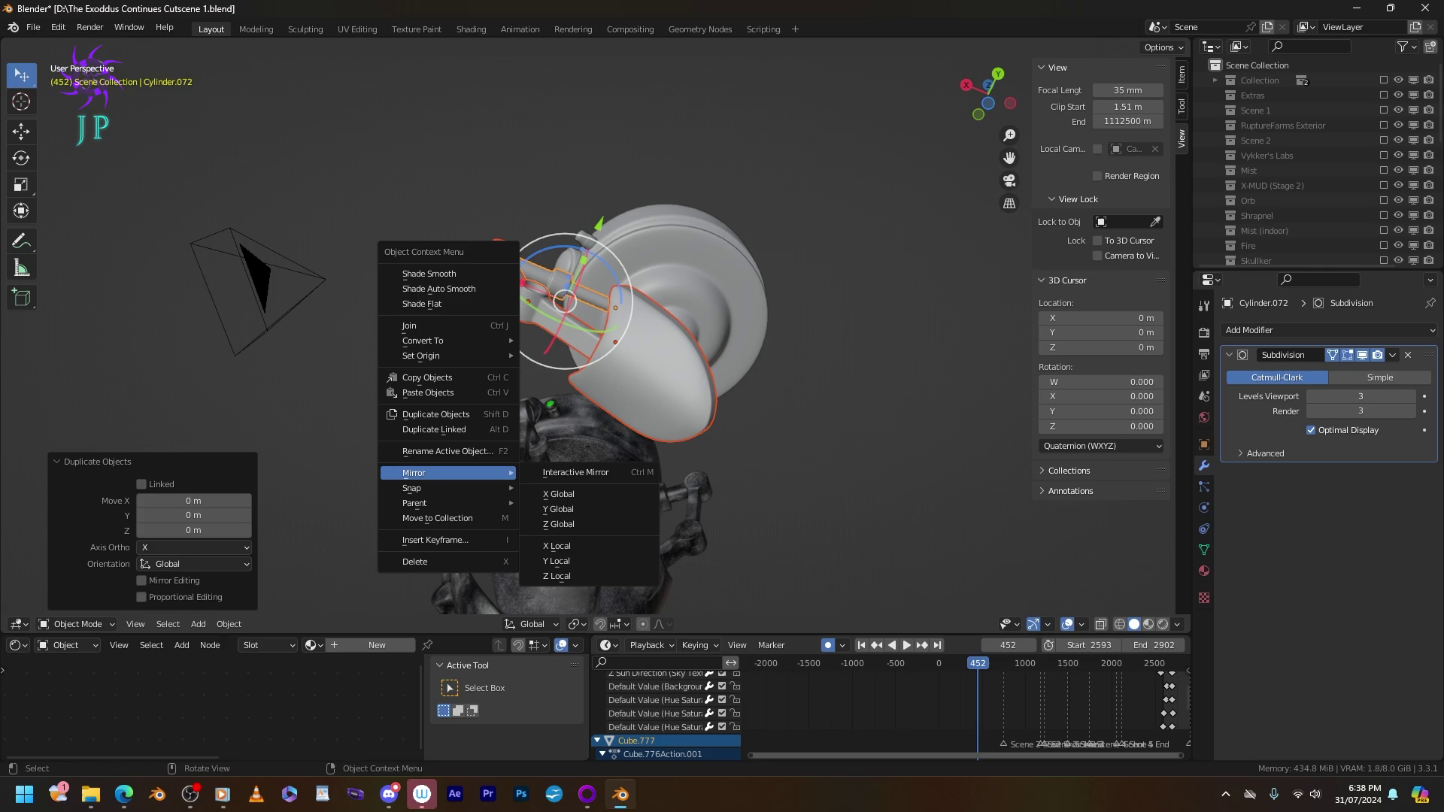
click(560, 509)
Mirror the duplicated arm and shield across global X.
middle_drag(561, 509, 610, 443)
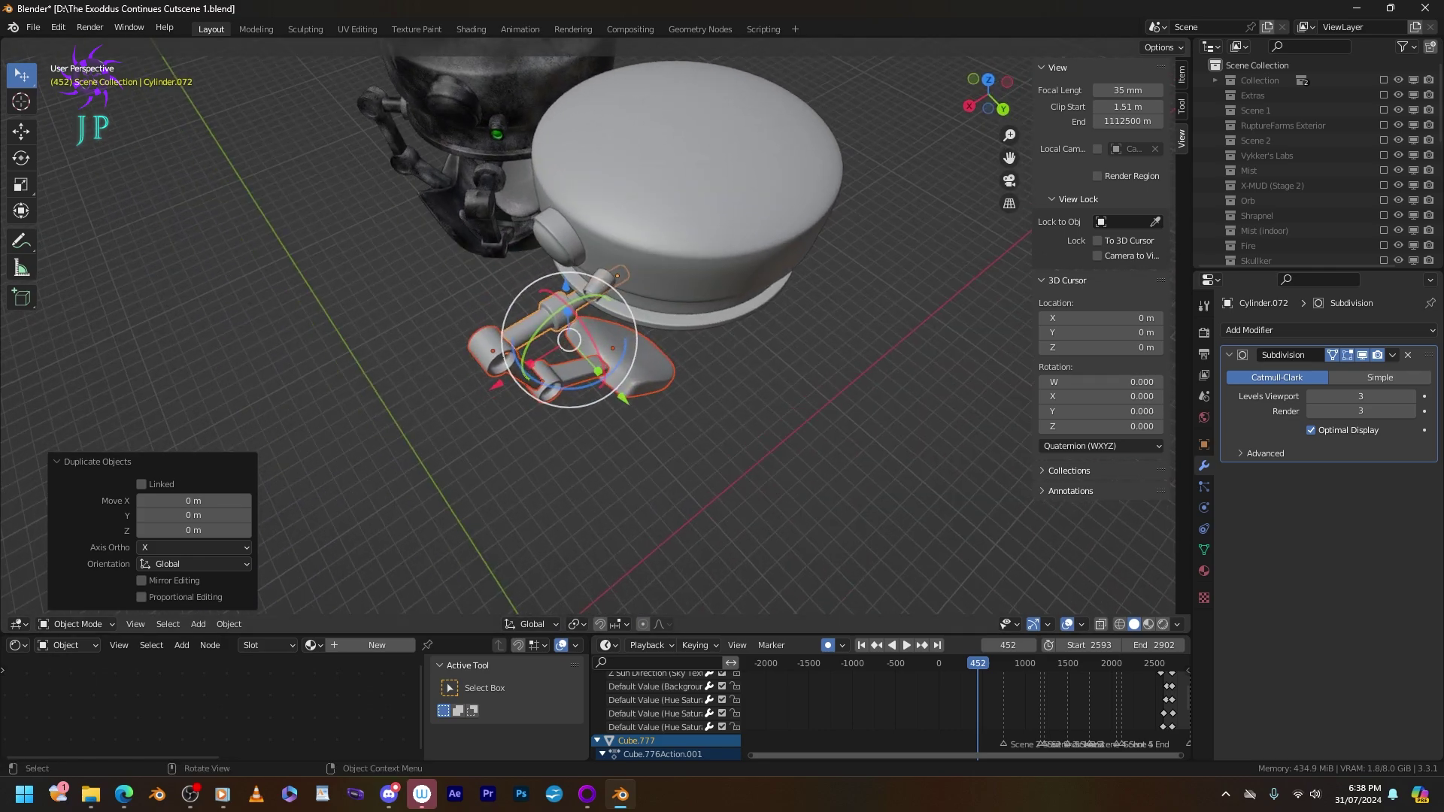
right_click(331, 535)
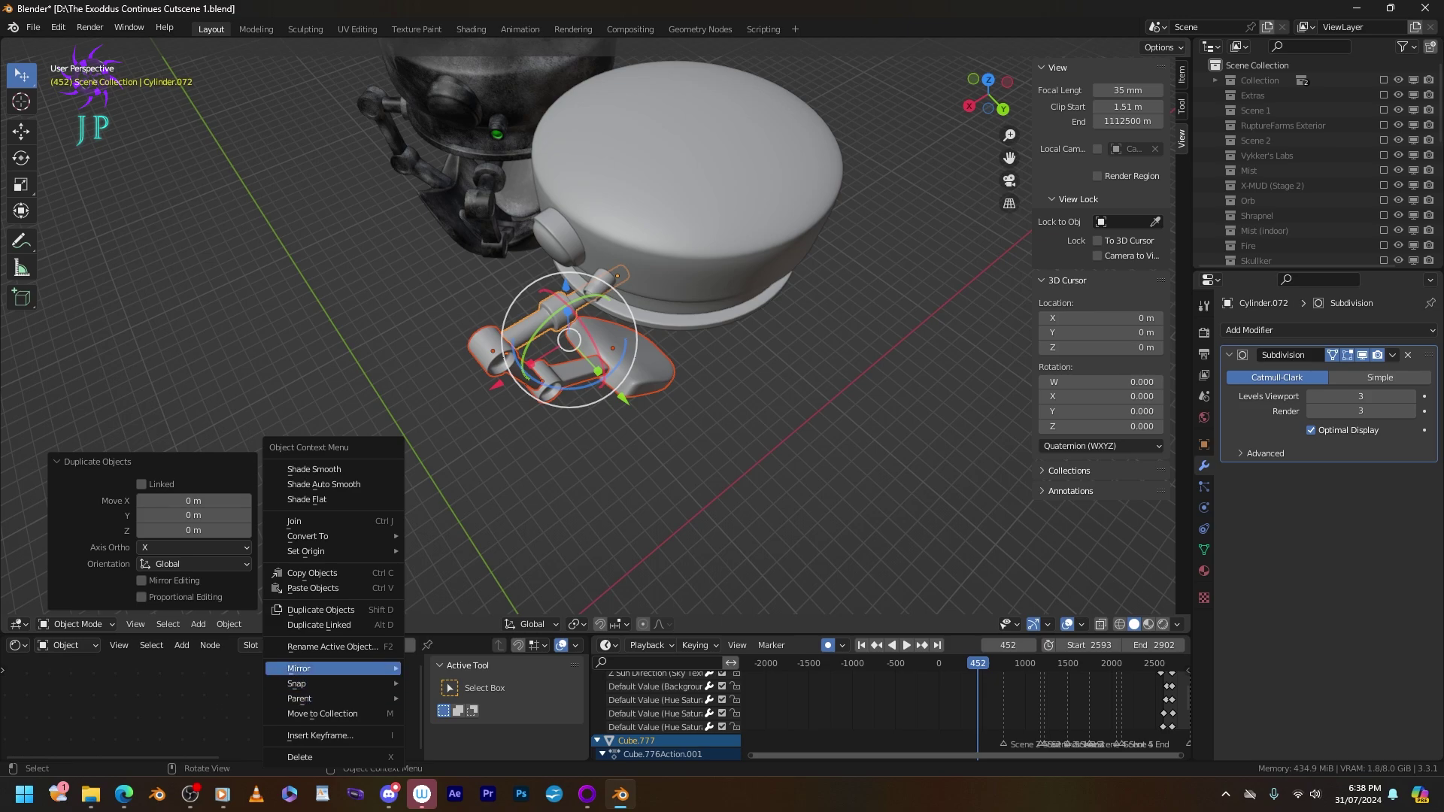
mouse_move(331, 668)
click(447, 585)
middle_drag(482, 421, 579, 323)
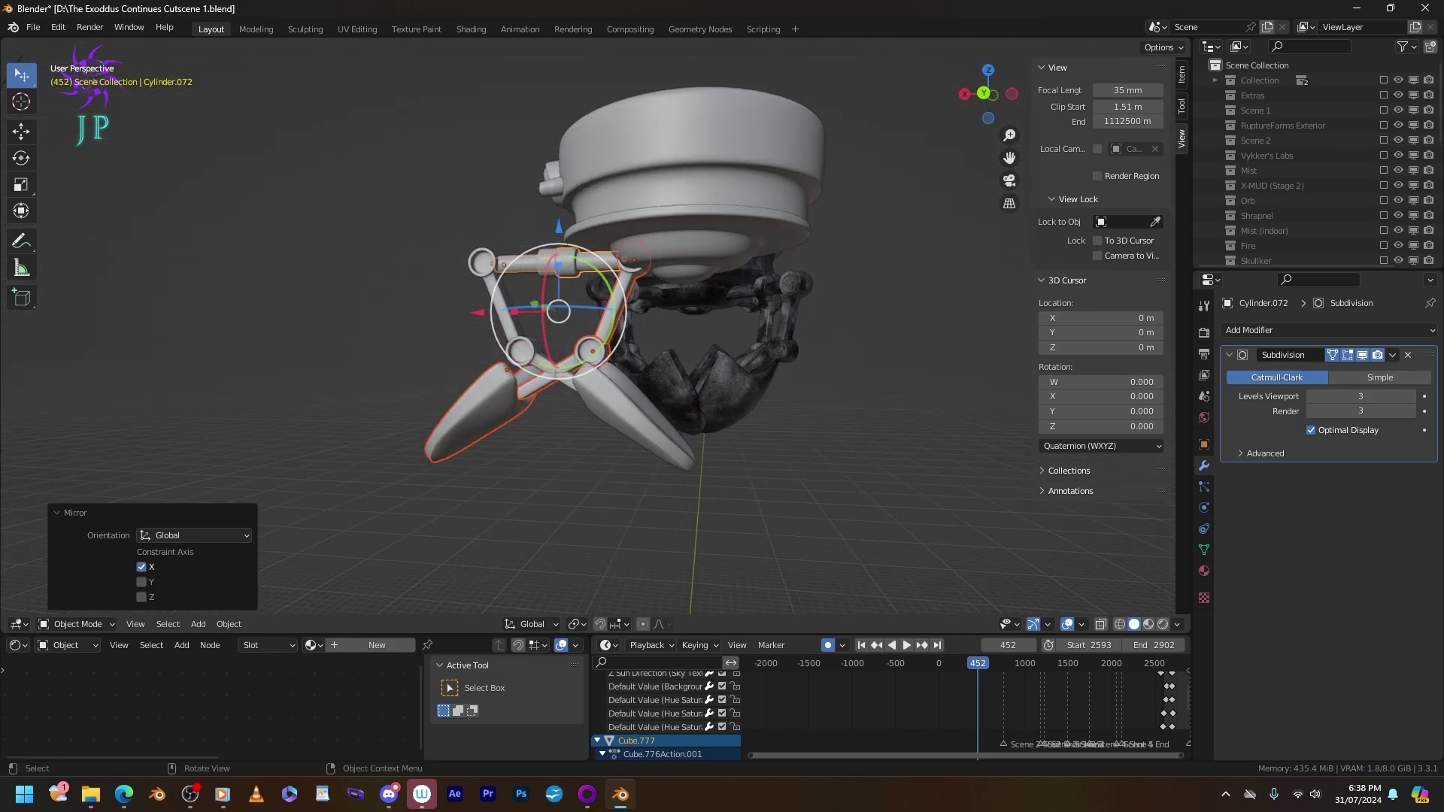
Move the mirrored arm and shield about -19.67 m along global X to the opposite side of the body.
drag(601, 311, 550, 331)
key(shift+d)
key(x)
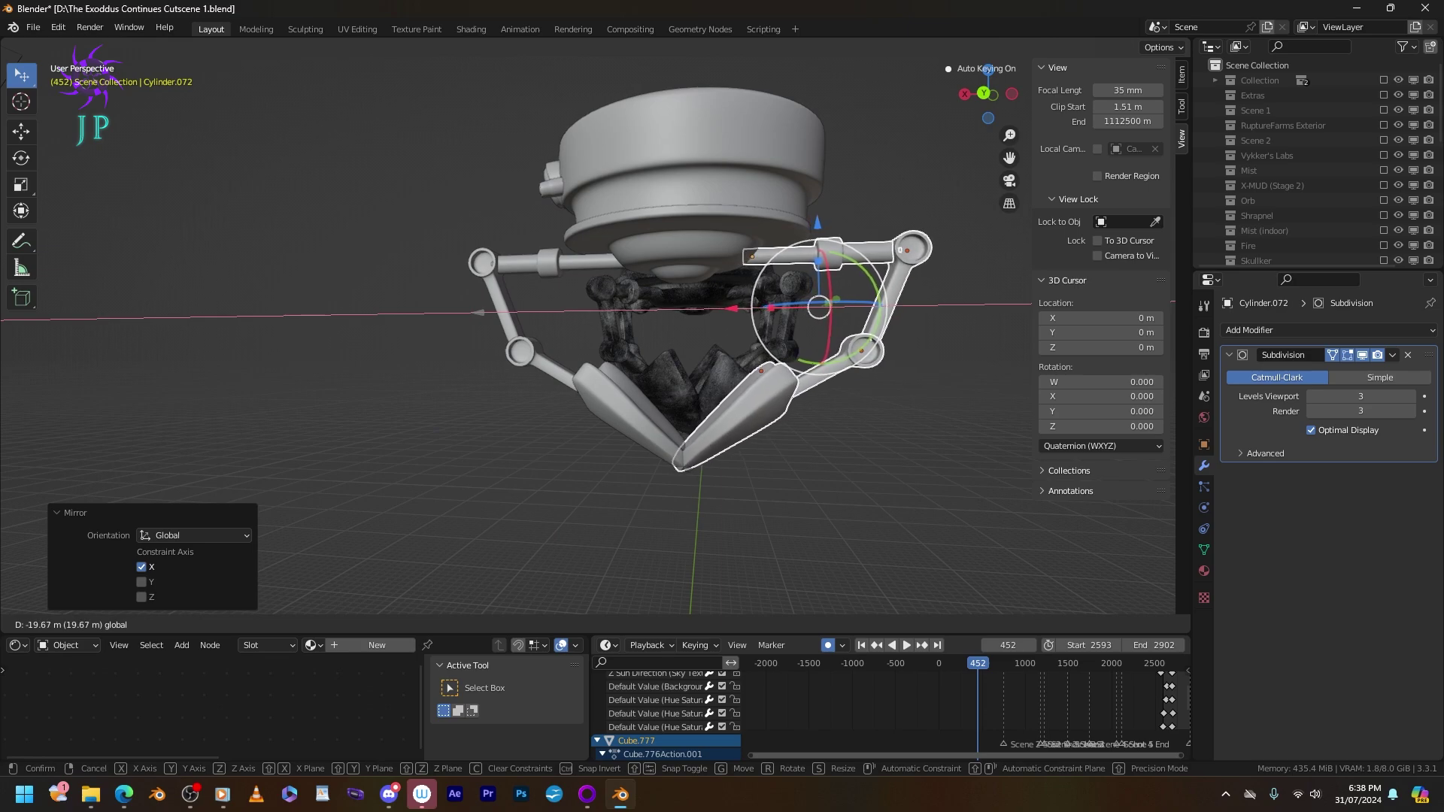
key(Return)
Rotate the mirrored arm's shield 10.4° about global Y.
middle_drag(752, 451, 677, 391)
click(662, 353)
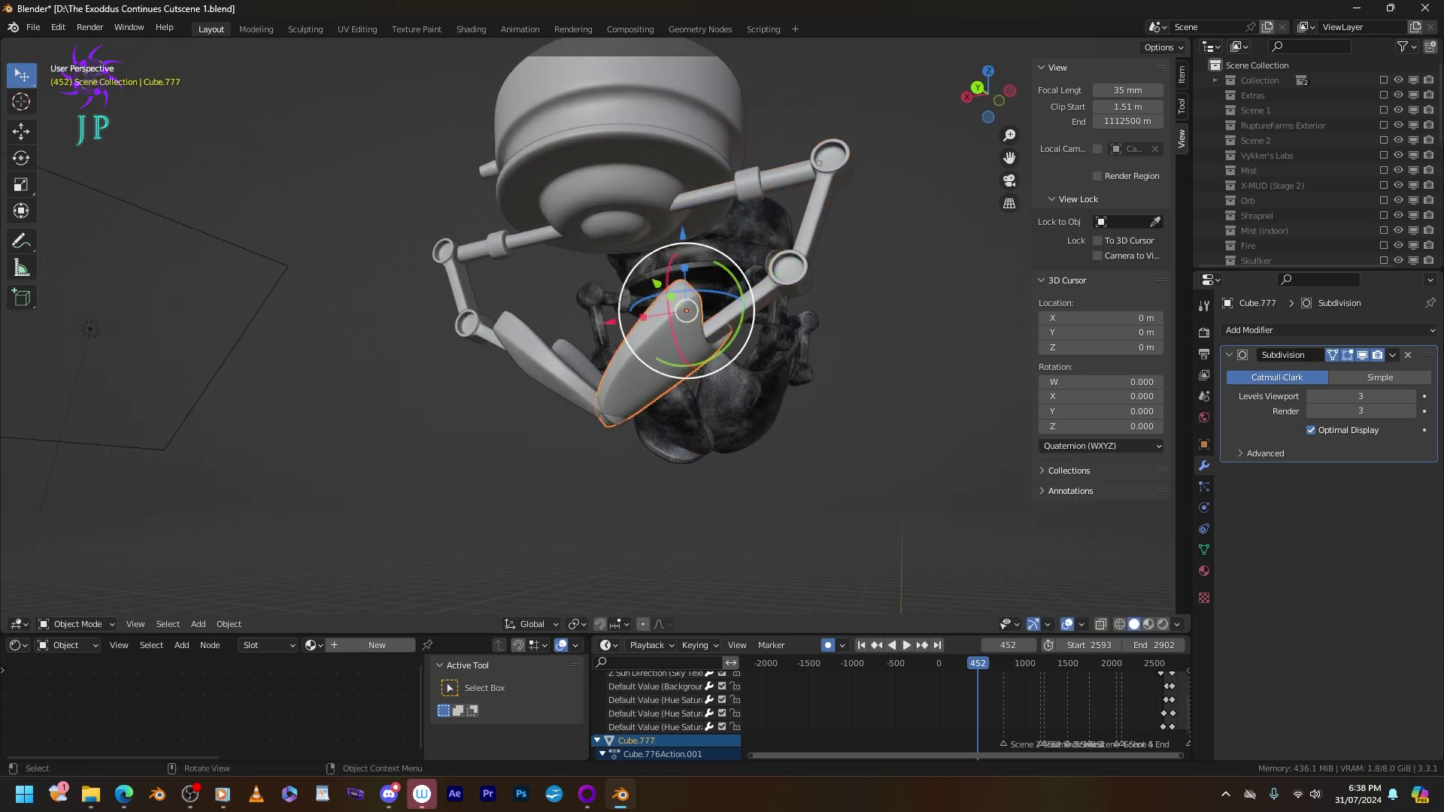
drag(748, 327, 685, 357)
middle_drag(685, 358, 669, 421)
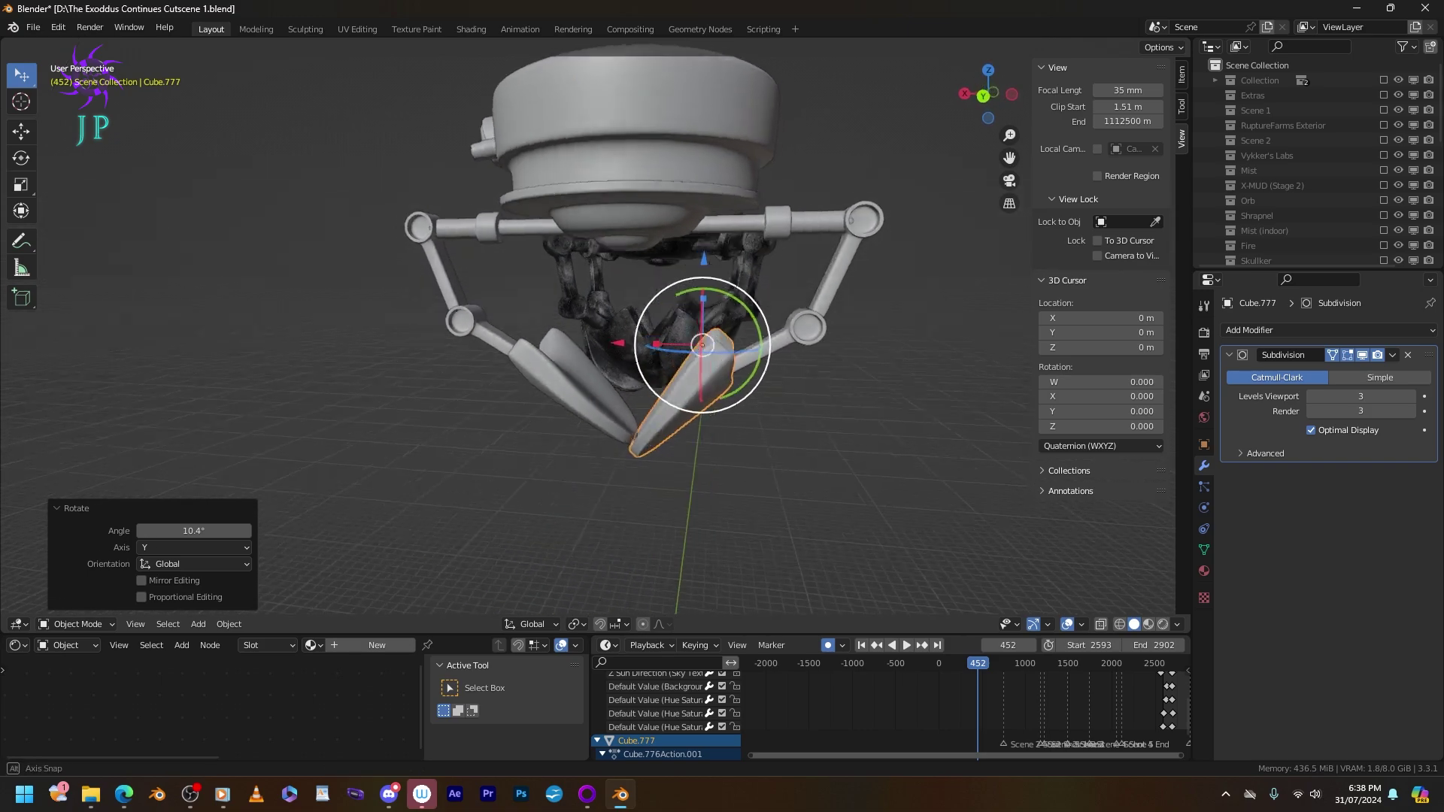
Select both arms with their shields, duplicate them in place and rotate the copies 90° about global Z.
click(696, 222)
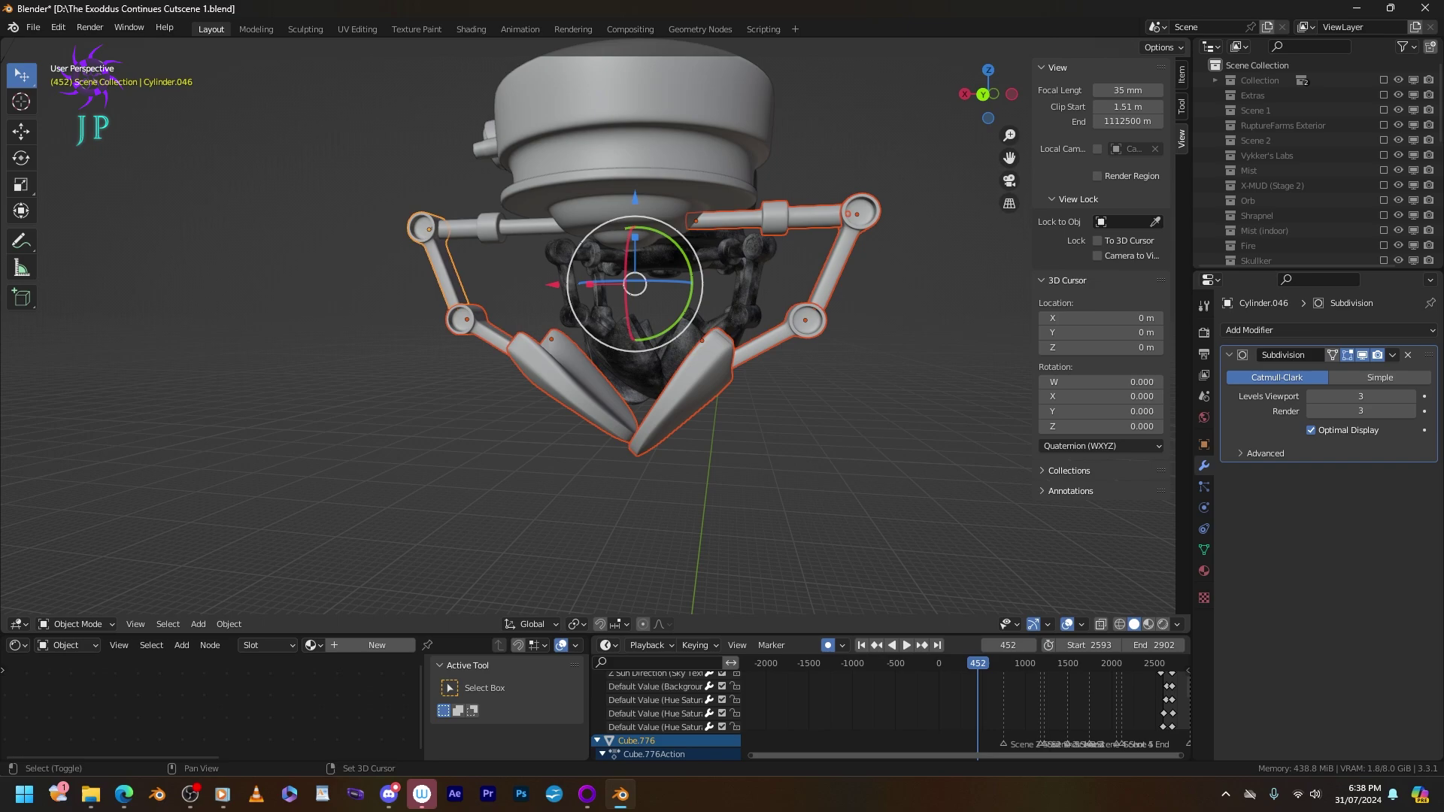
middle_drag(677, 376, 670, 410)
key(shift+d)
key(Escape)
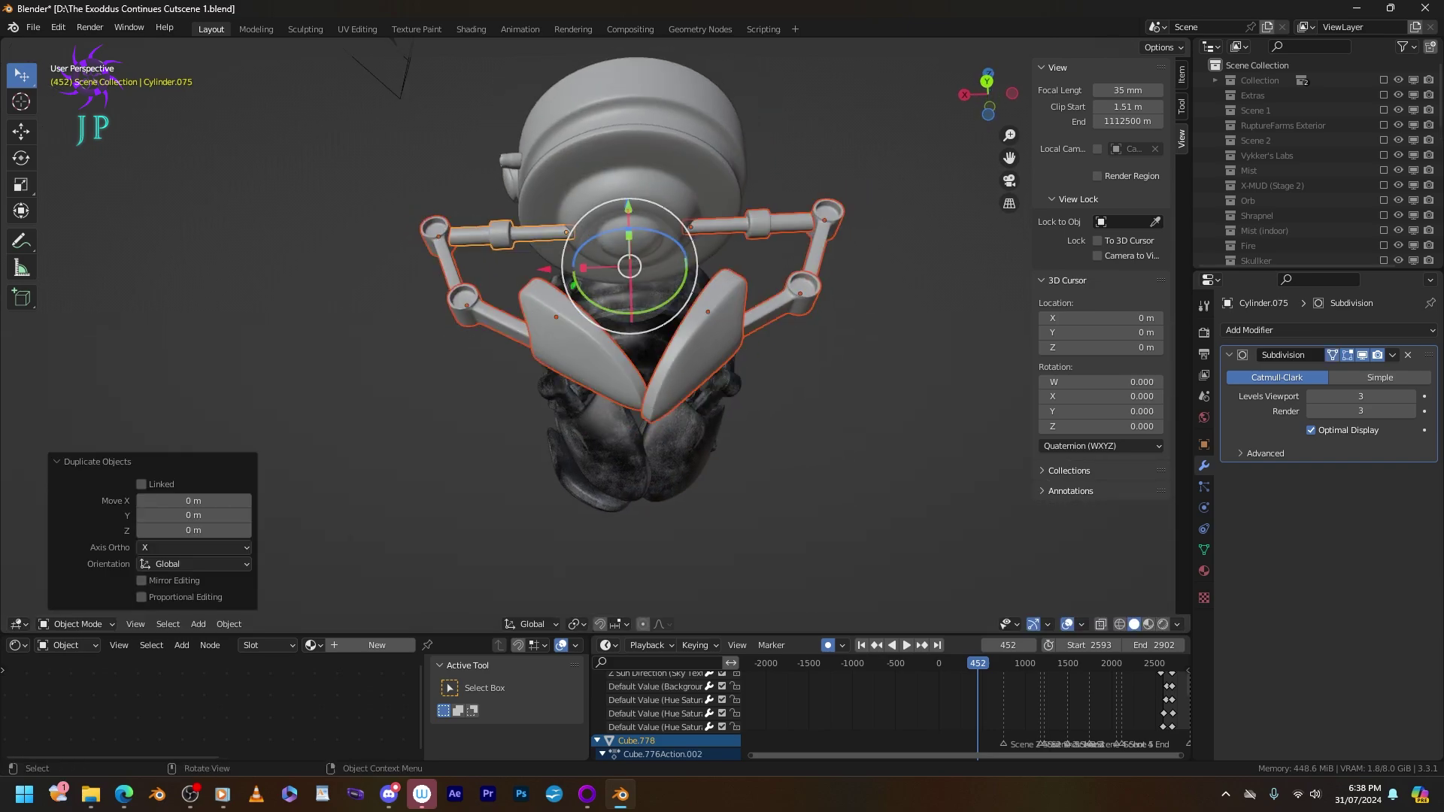
text(rz)
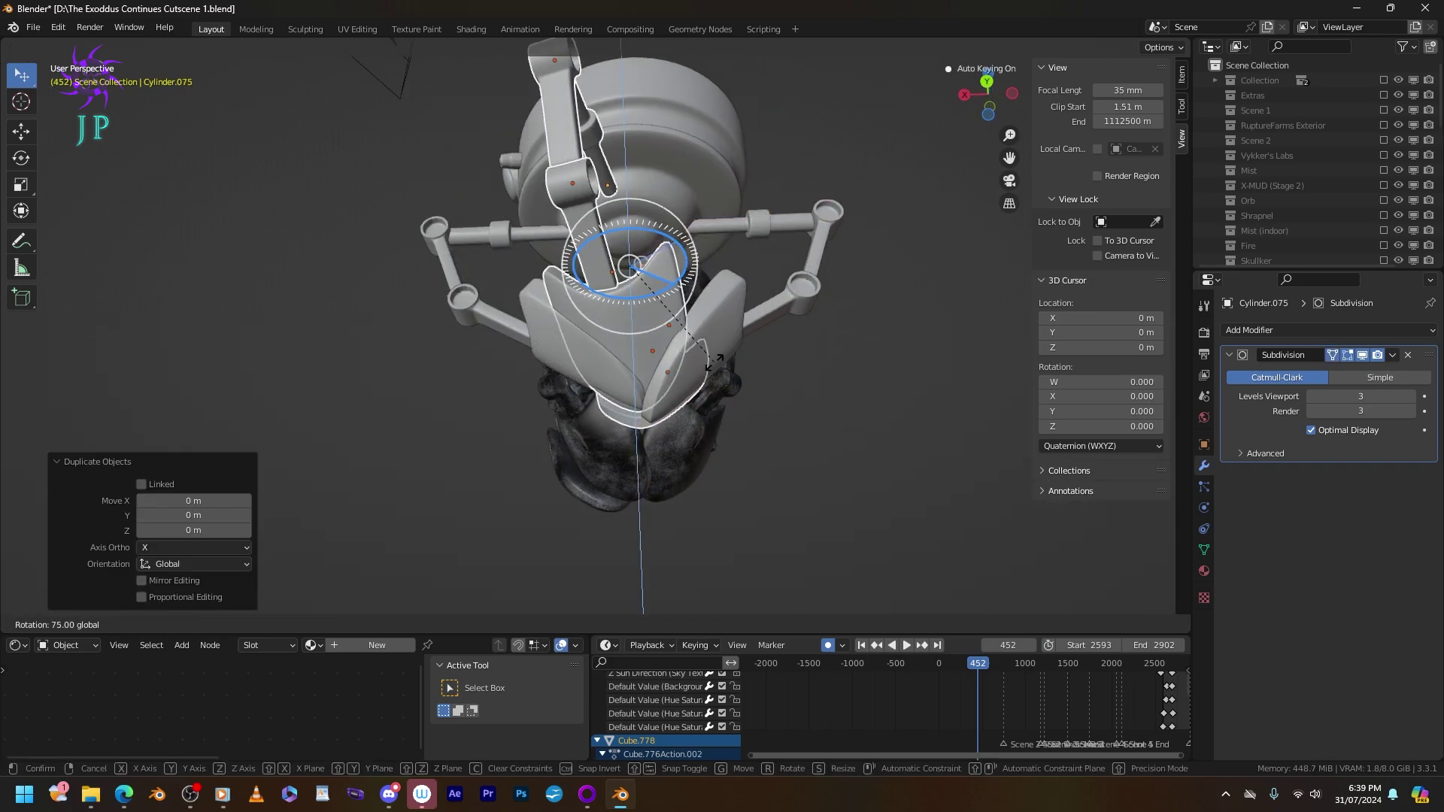
text(90)
key(Return)
Rotate the two shields of the duplicated pair individually, turning the second one -9.66° about global X.
middle_drag(715, 362, 677, 354)
click(654, 383)
scroll(677, 353, up, 2)
drag(804, 354, 794, 406)
middle_drag(793, 406, 572, 410)
click(571, 421)
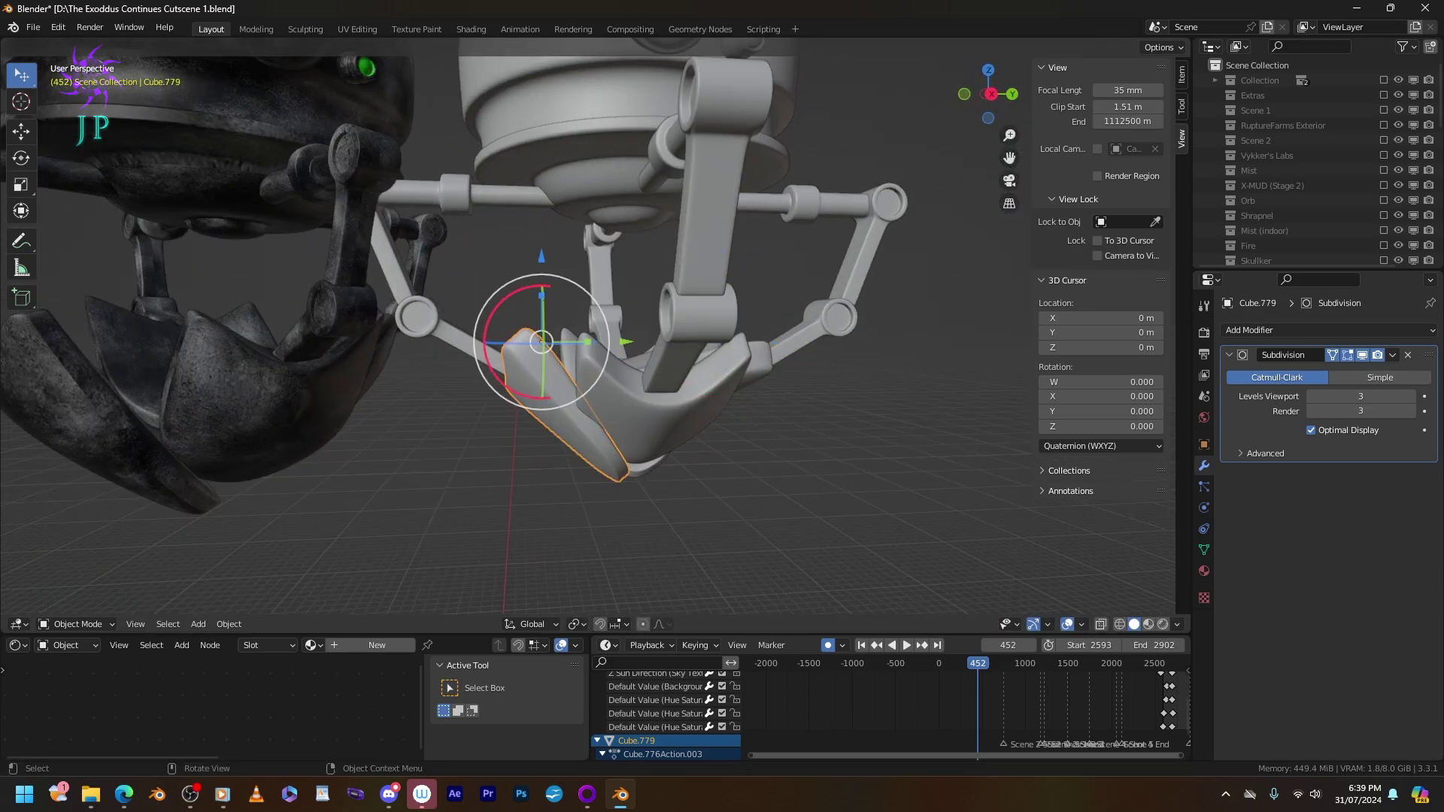
drag(486, 354, 519, 410)
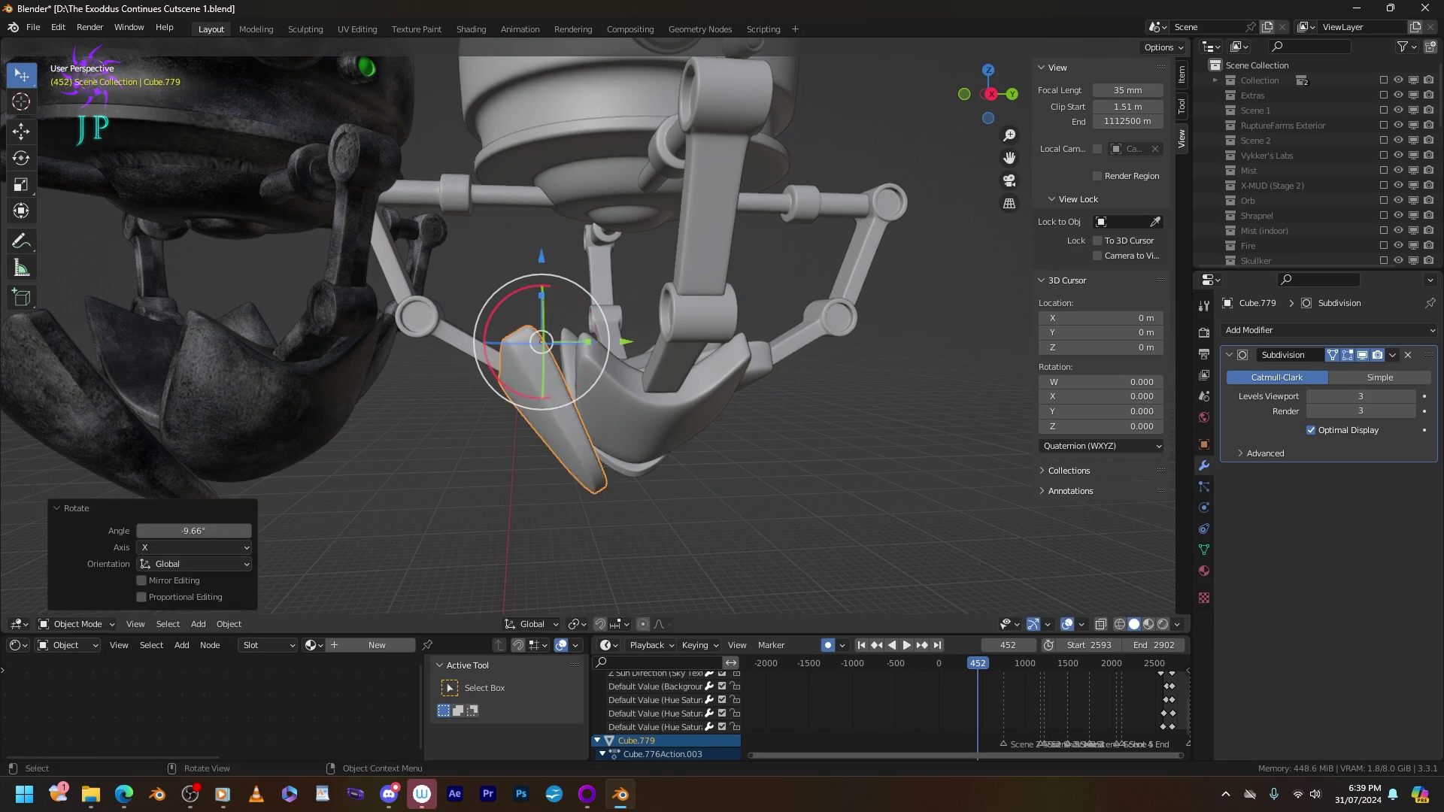
Select the horizontal rods and begin adding the linked arm parts to the selection.
click(451, 197)
shift+click(661, 161)
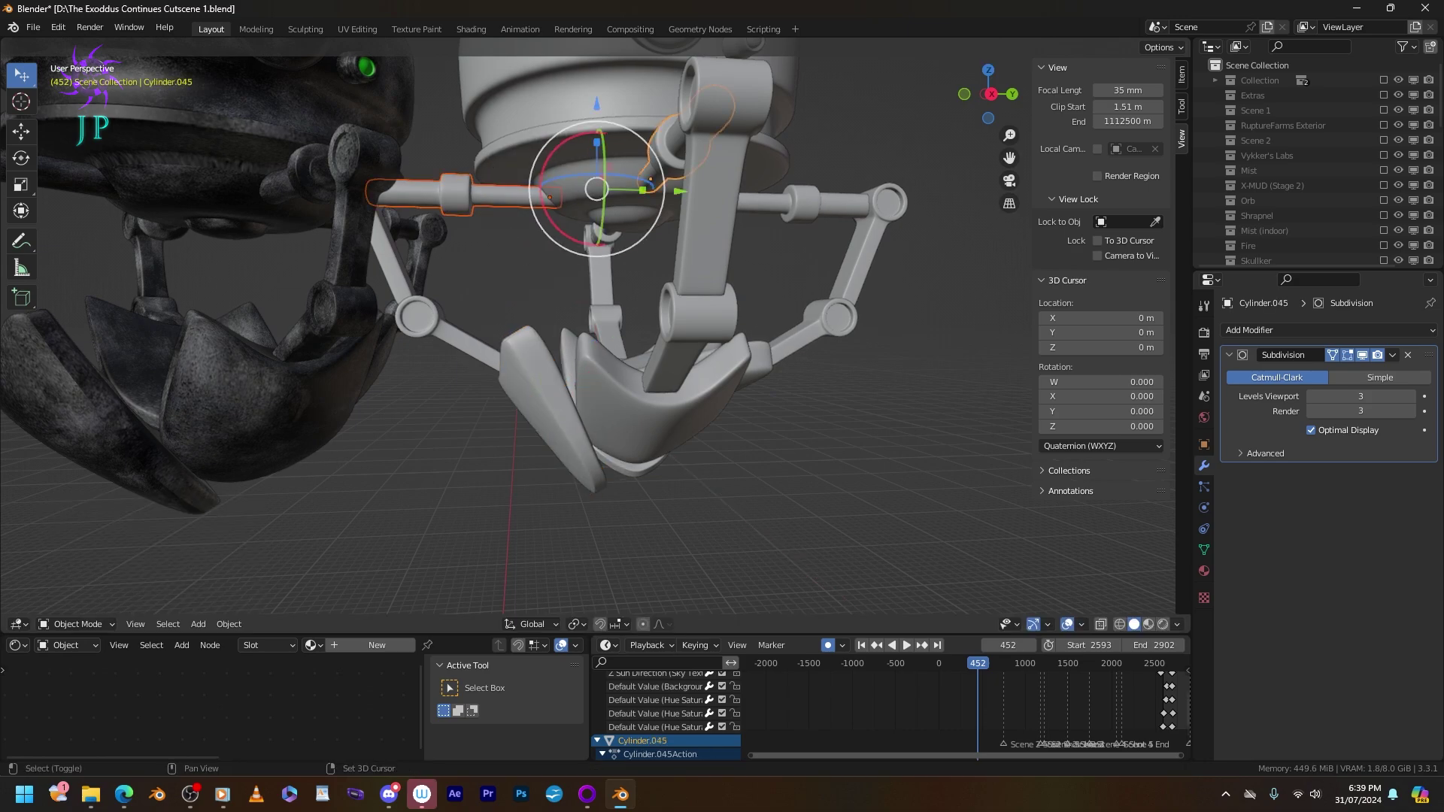
shift+click(602, 278)
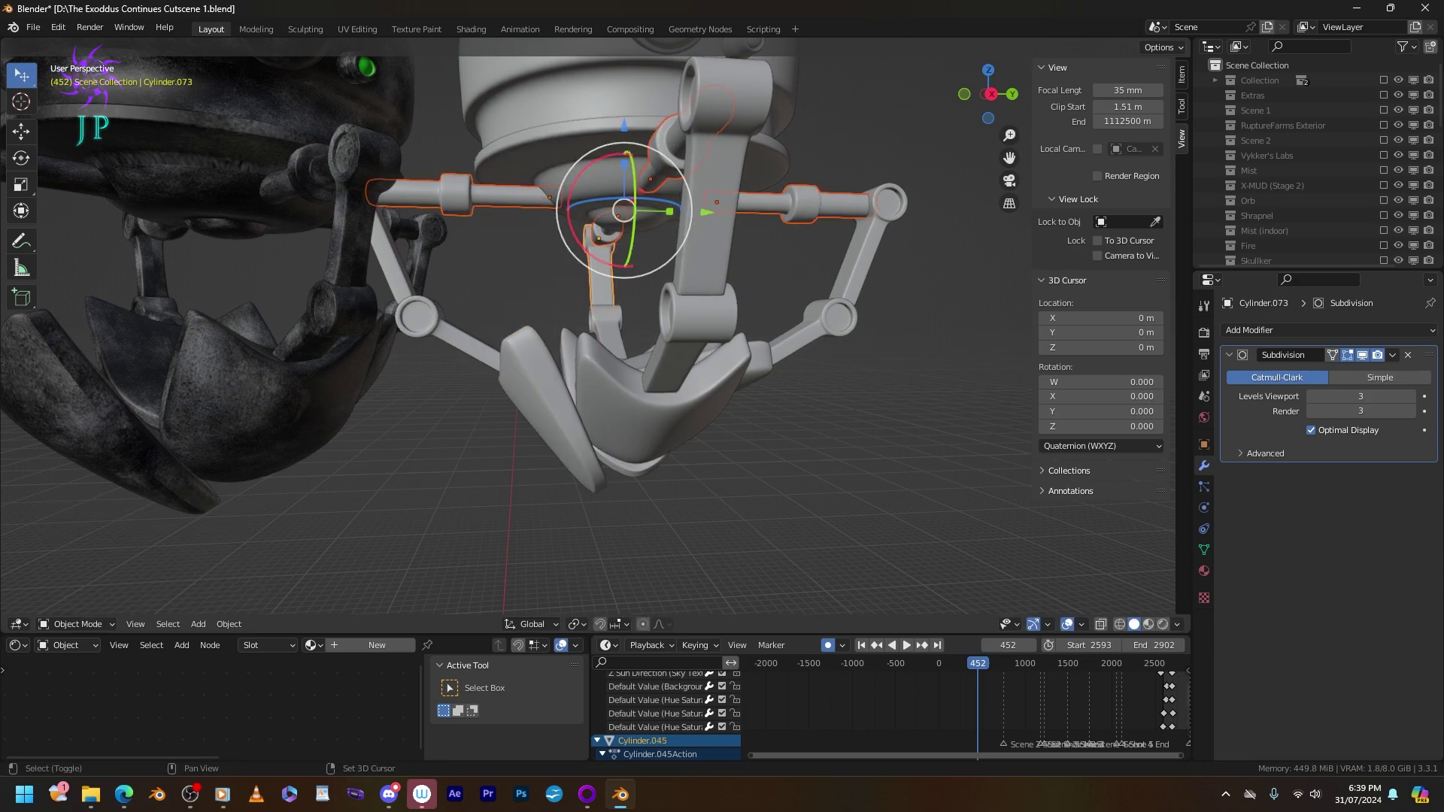
shift+click(865, 248)
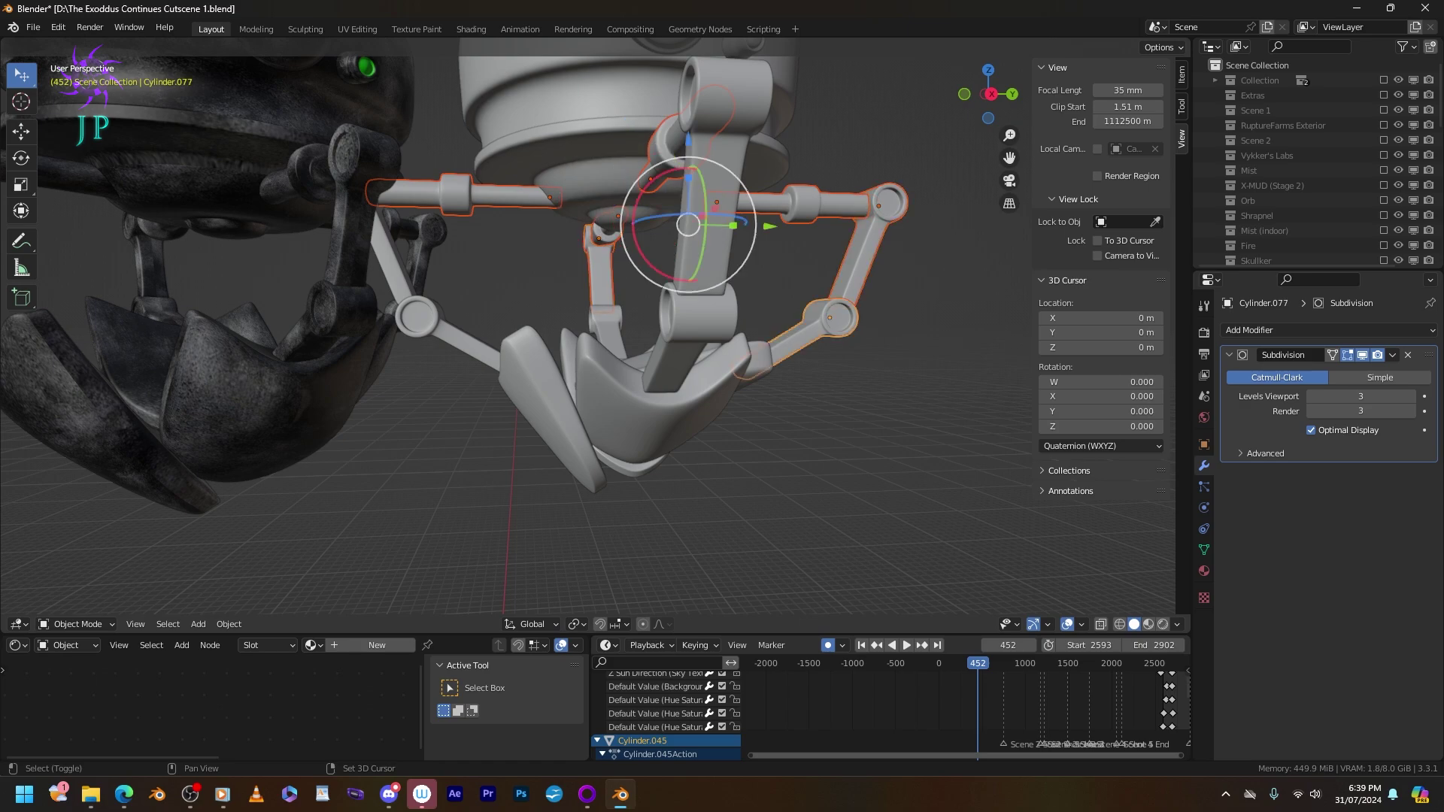
scroll(588, 324, down, 2)
mouse_move(500, 319)
mouse_down()
mouse_move(453, 286)
mouse_move(454, 269)
mouse_up()
key(Escape)
Circle-select all four arms and shields and rotate them about the vertical axis to sit diagonally around the body.
middle_drag(495, 261, 451, 271)
key(c)
mouse_move(556, 361)
mouse_down()
mouse_move(601, 376)
mouse_move(645, 358)
mouse_up()
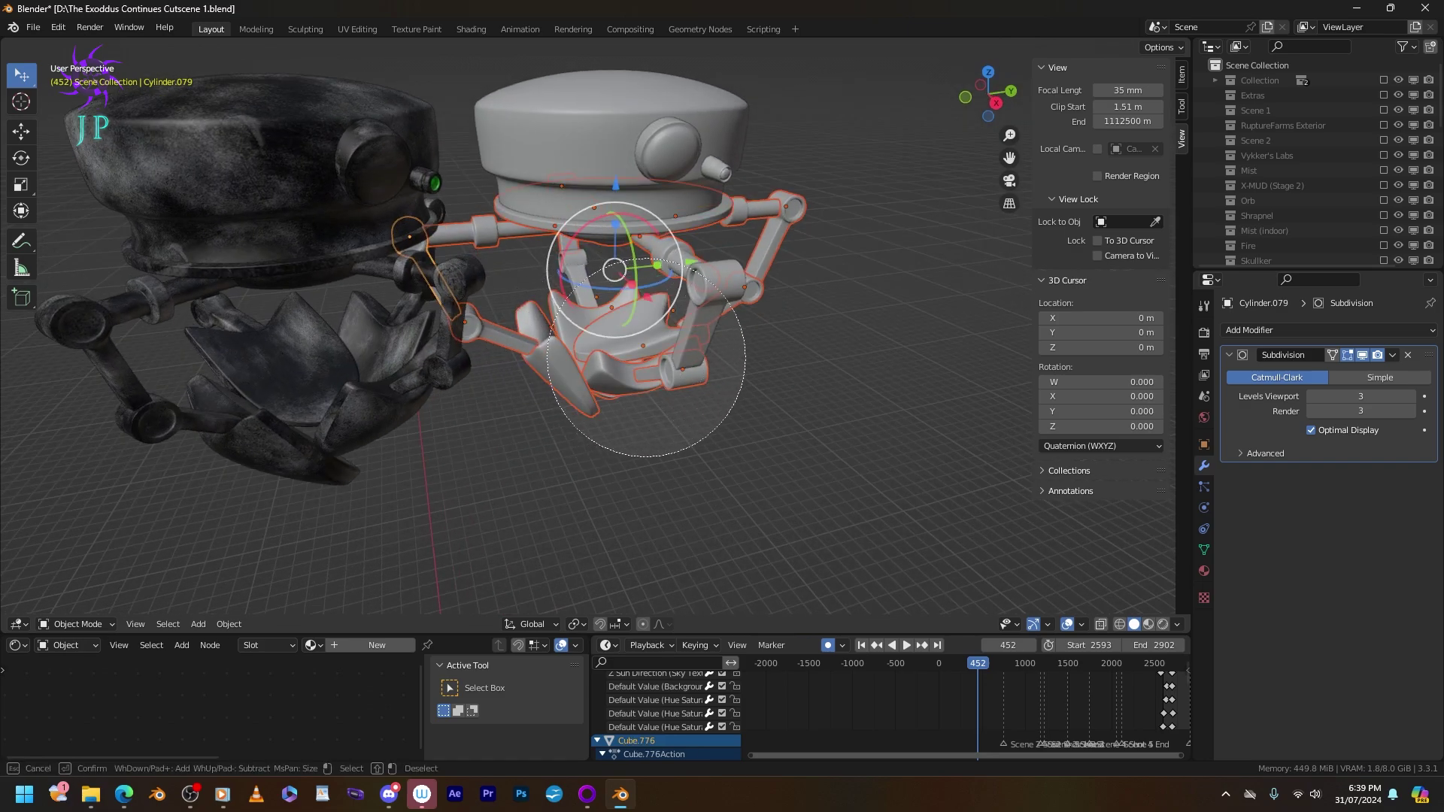
scroll(627, 333, up, 4)
ctrl+middle_drag(577, 159, 622, 177)
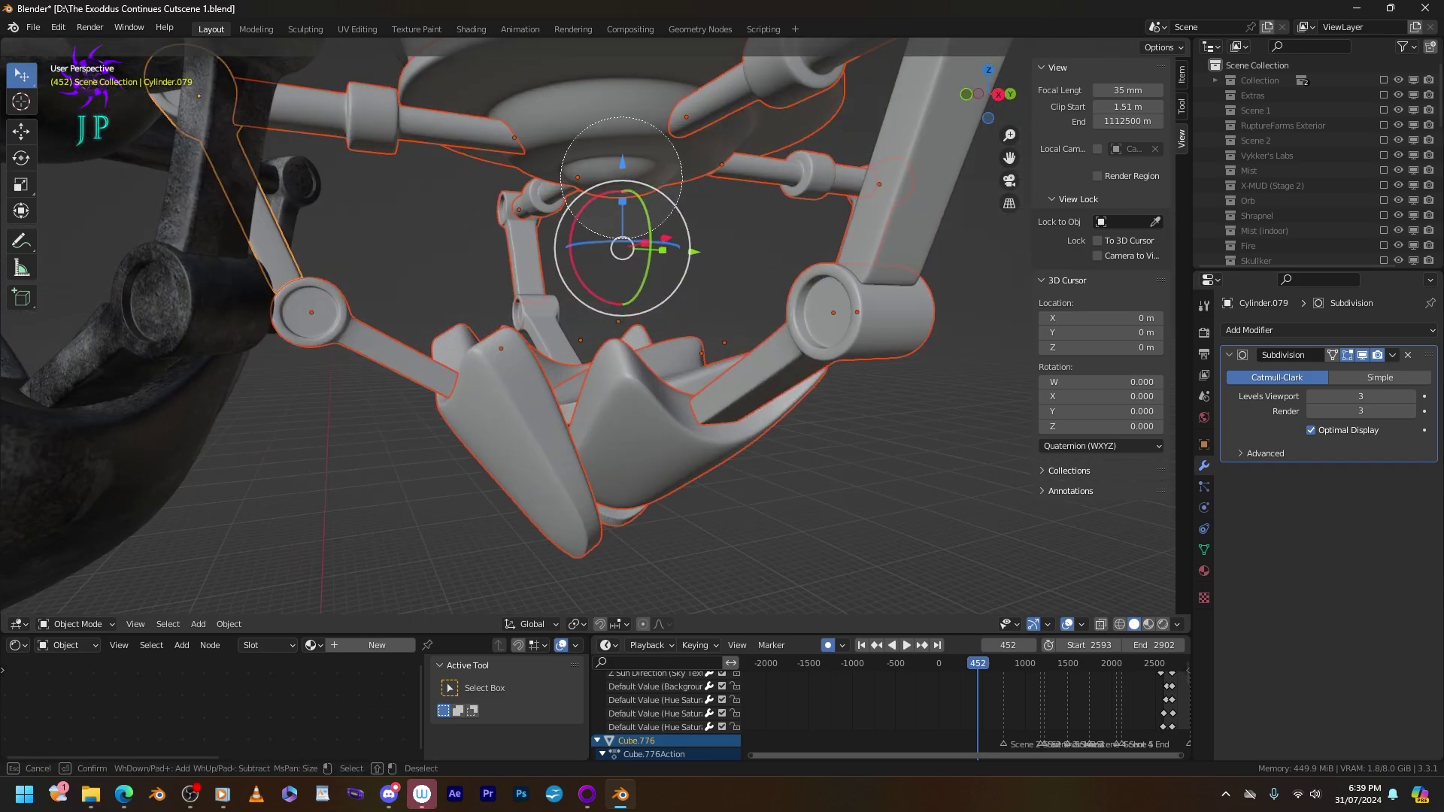
drag(602, 161, 598, 156)
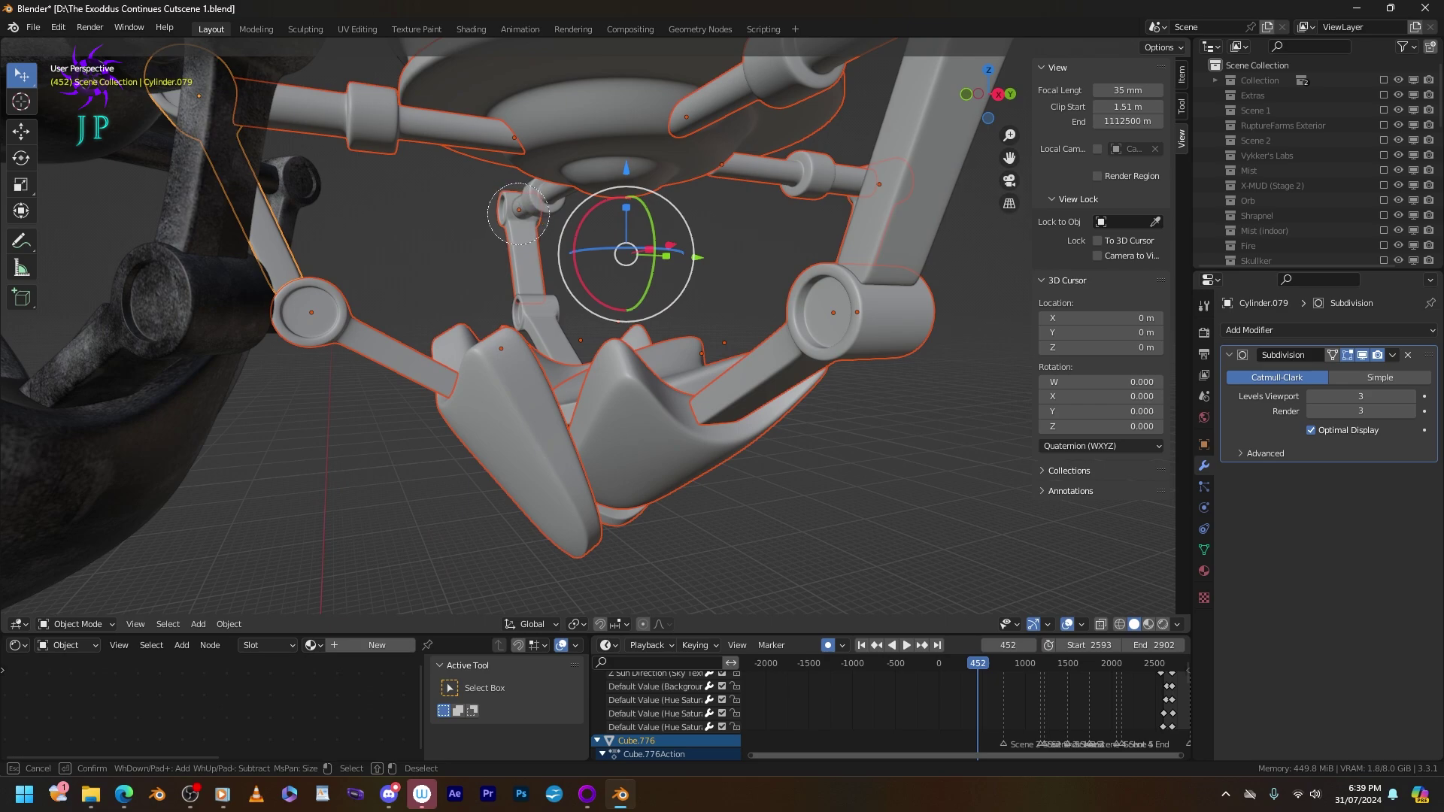
drag(519, 213, 537, 211)
mouse_move(537, 211)
middle_down()
mouse_move(570, 170)
mouse_move(677, 119)
middle_up()
key(r)
key(Escape)
Parent the horizontal arm rods to the body's lower ring with Object (Keep Transform).
click(527, 241)
click(835, 256)
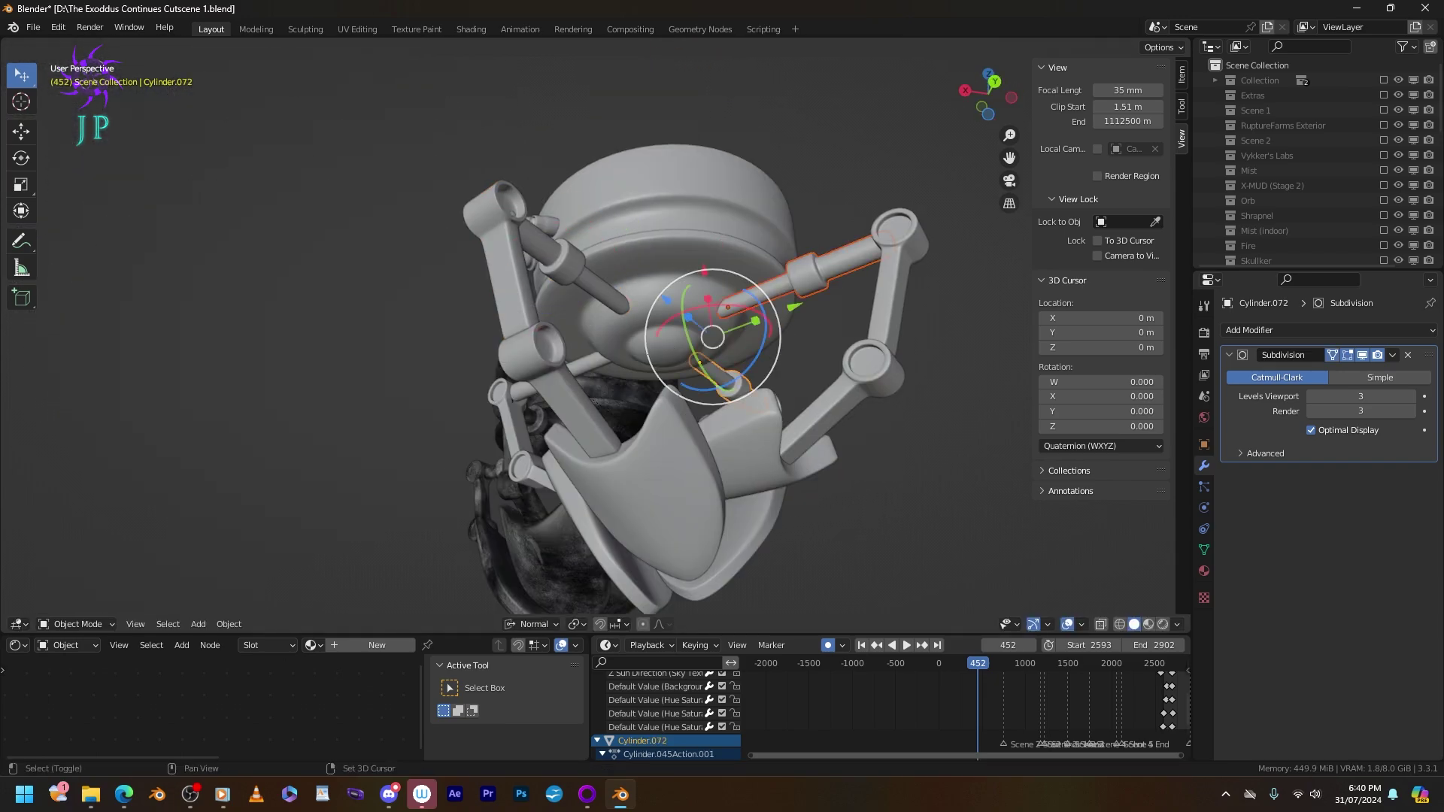
shift+click(783, 286)
key(ctrl+p)
click(575, 331)
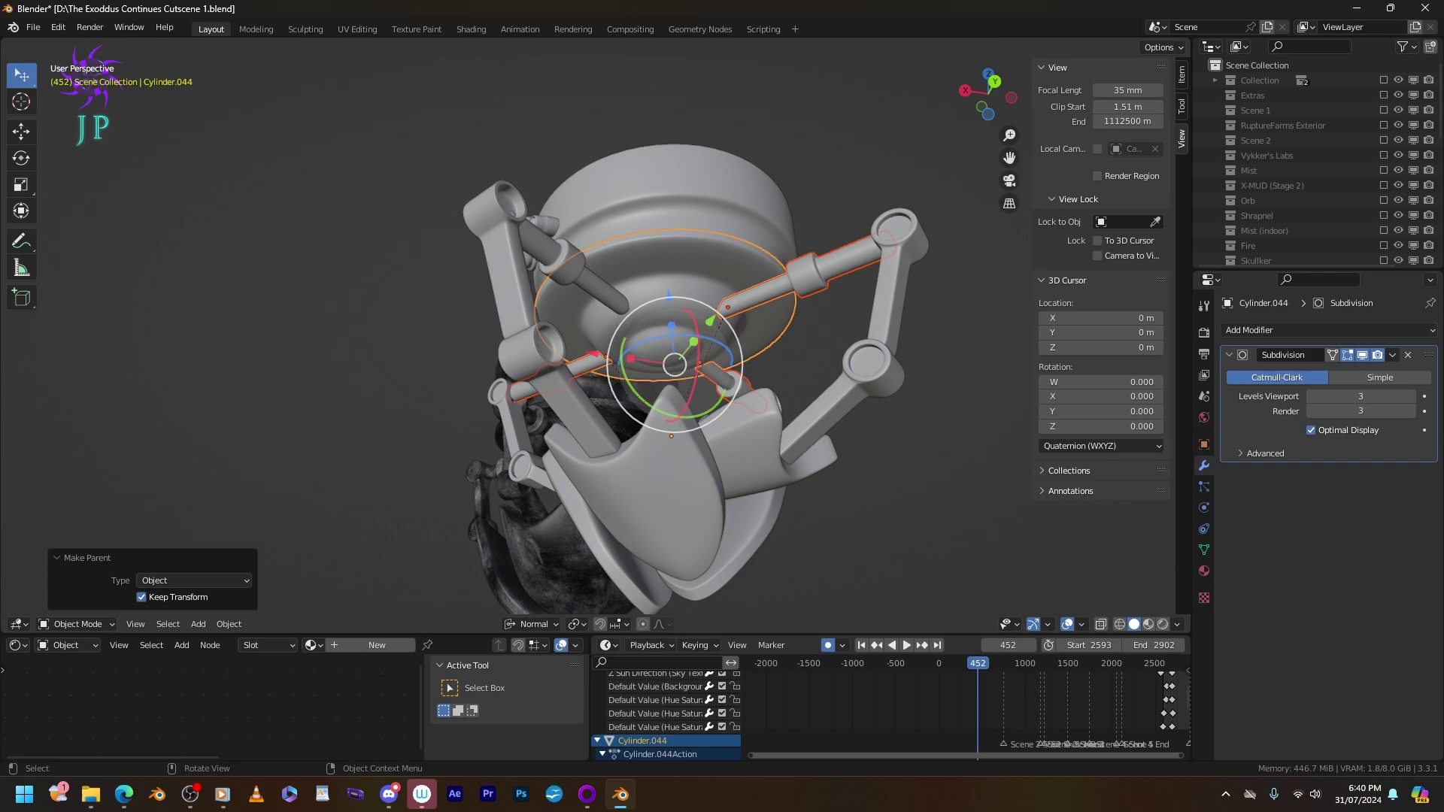
Parent one arm's lower link to its upper link with Object (Keep Transform).
click(895, 286)
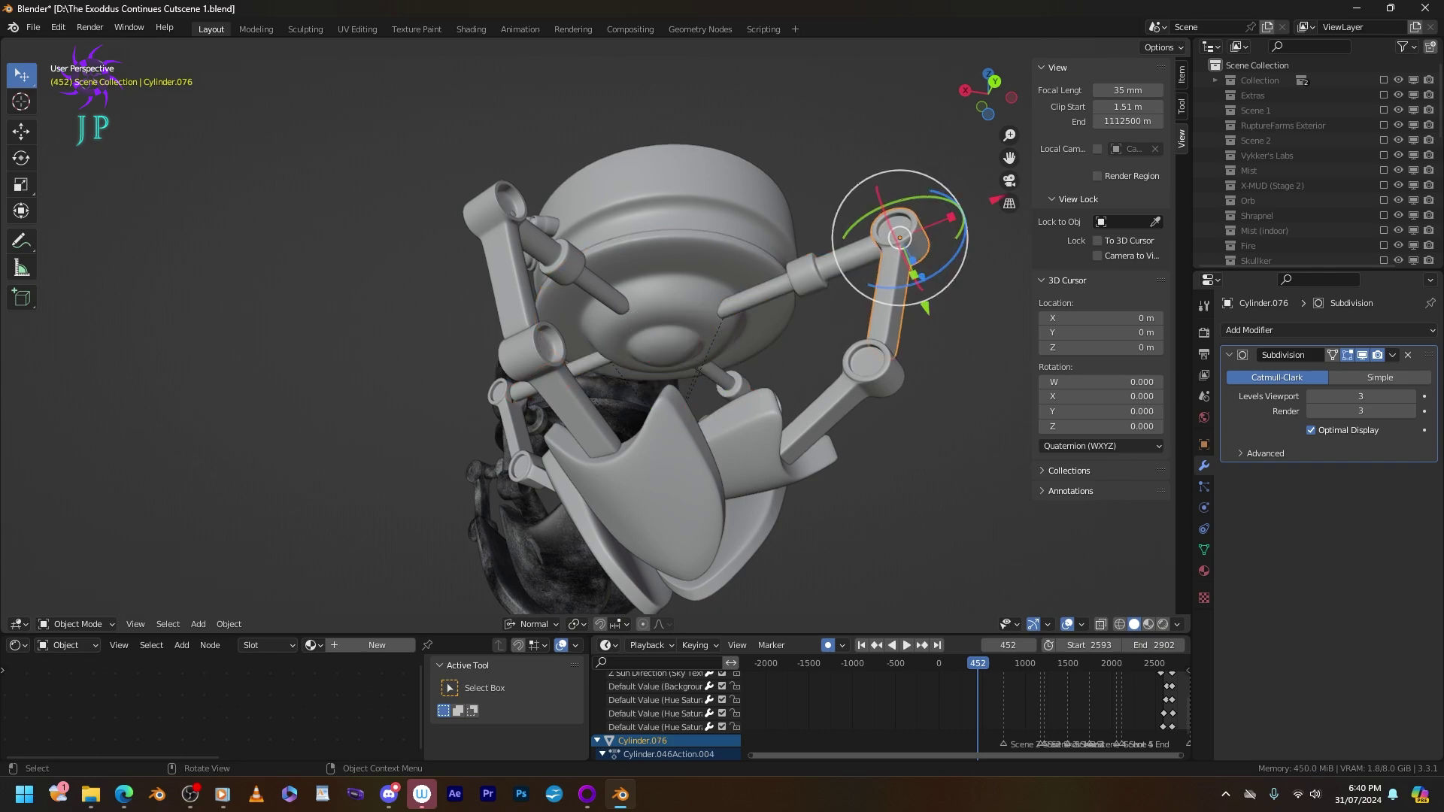
shift+click(843, 406)
key(ctrl+p)
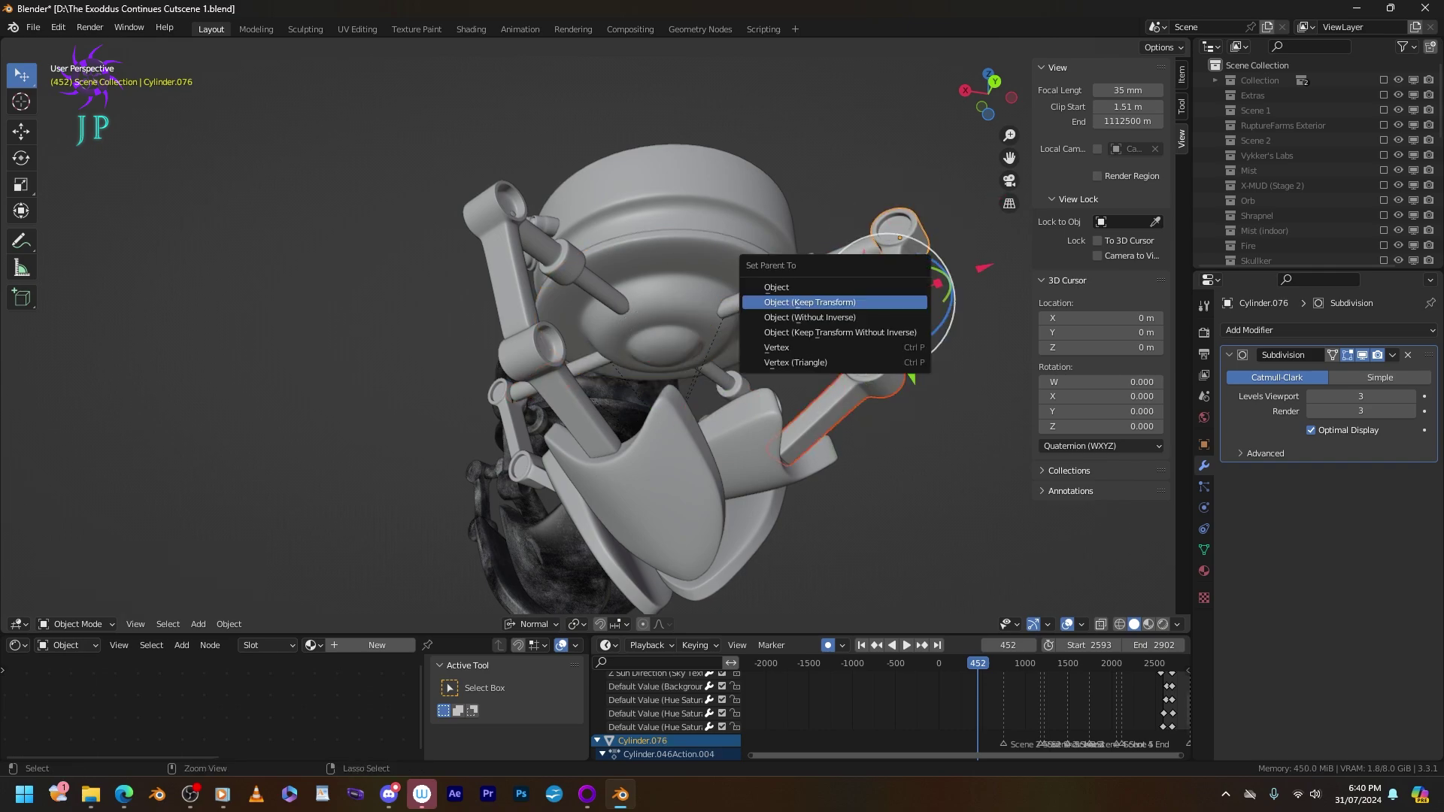
click(887, 305)
Parent the same arm's upper link to its horizontal rod and its shield to the lower link, using Object (Keep Transform).
click(898, 252)
shift+click(827, 264)
key(ctrl+p)
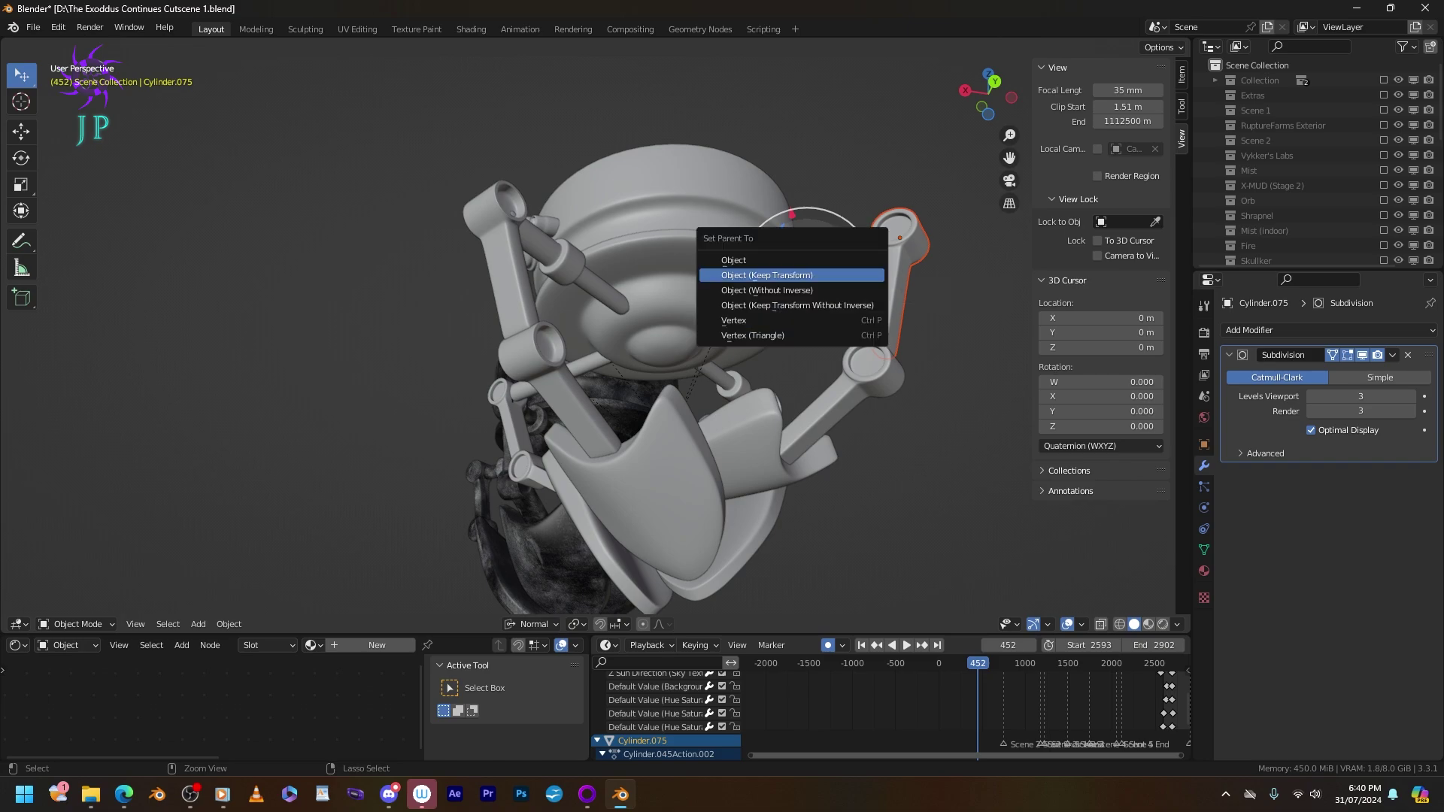
click(767, 275)
click(782, 409)
shift+click(869, 368)
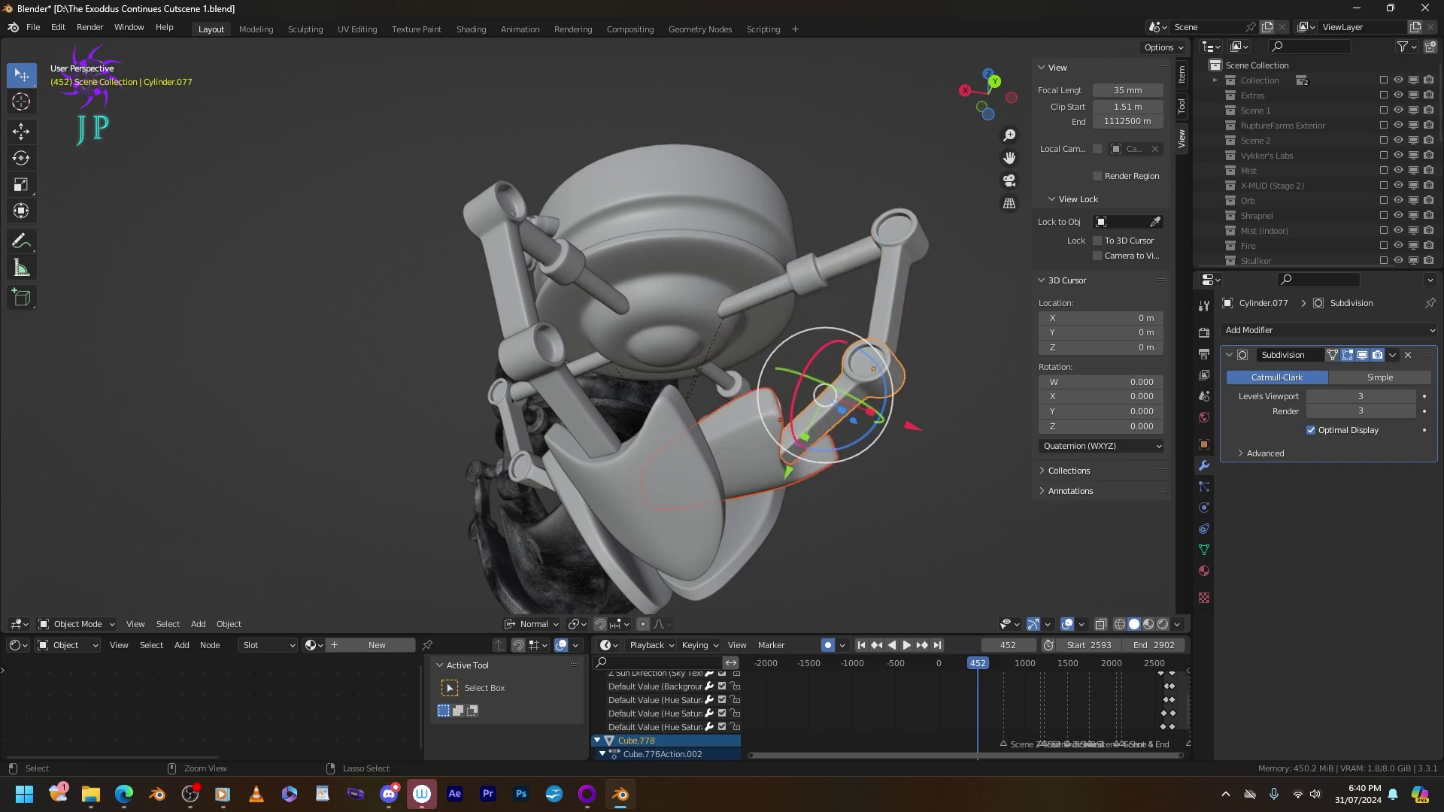
key(ctrl+p)
click(711, 426)
Parent the next arm's shield to its lower link with Object (Keep Transform).
middle_drag(711, 426, 671, 336)
click(722, 436)
shift+click(795, 347)
key(ctrl+p)
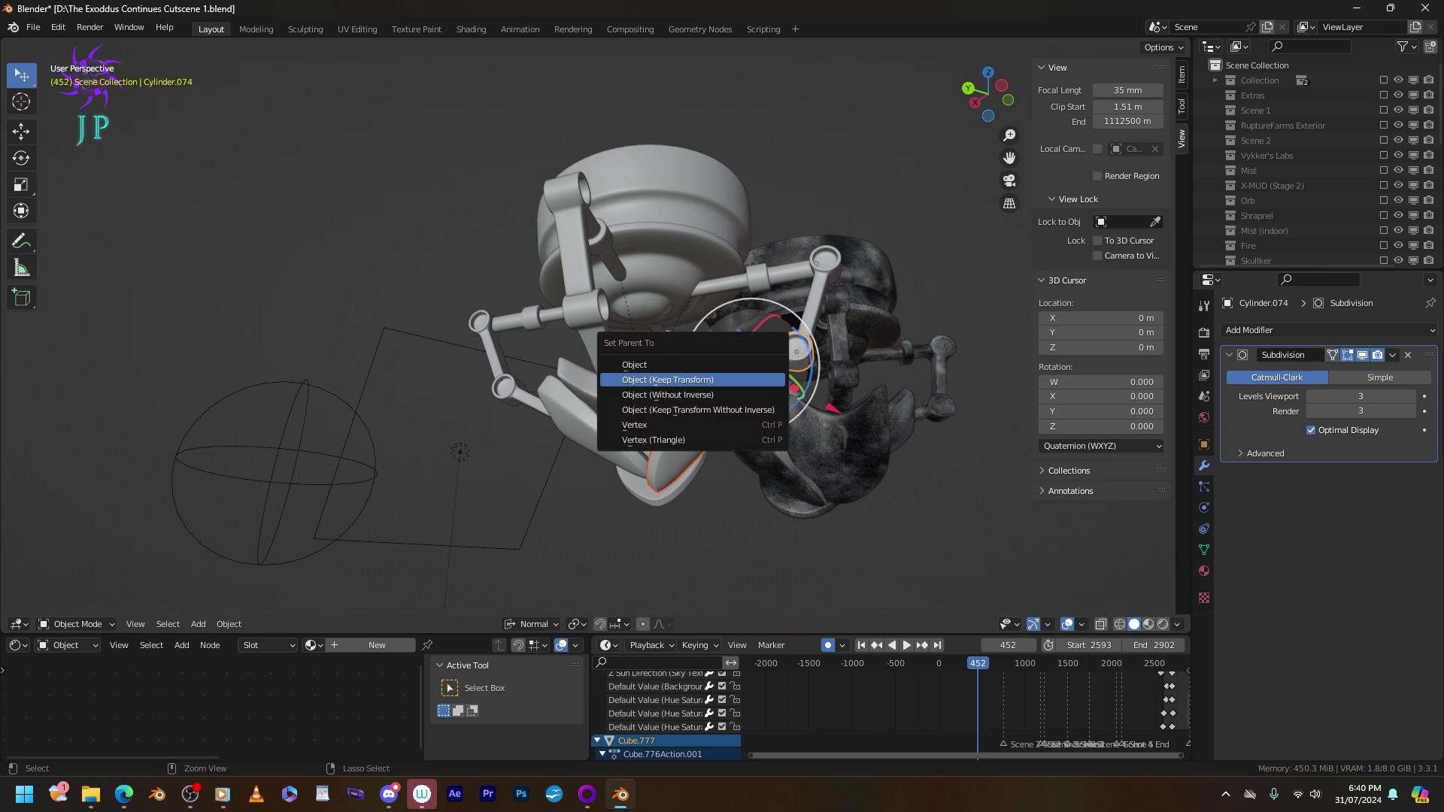
click(668, 380)
Parent that arm's lower link to its upper link, and the upper link to its horizontal rod, keeping transforms.
click(782, 361)
shift+click(812, 308)
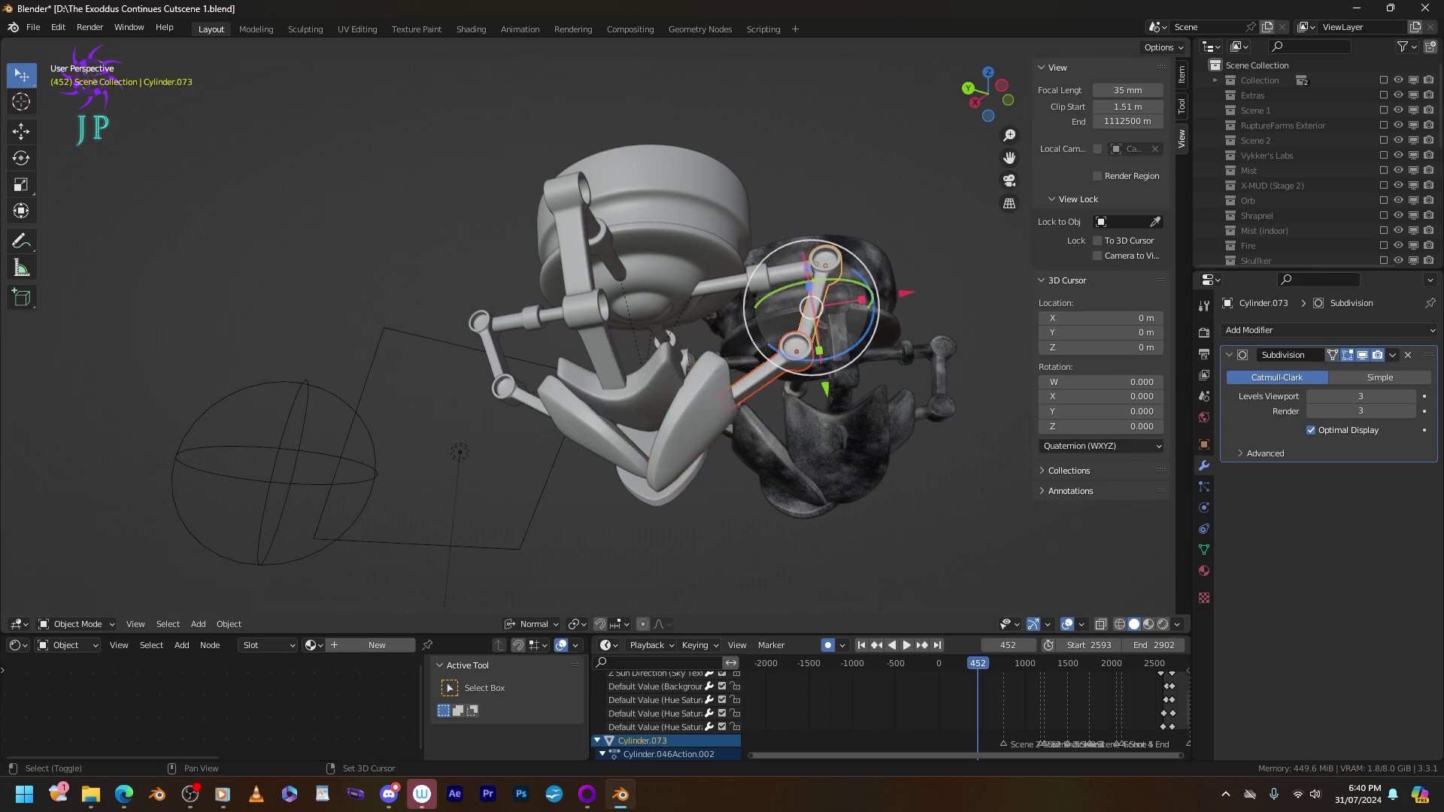
key(ctrl+p)
click(797, 269)
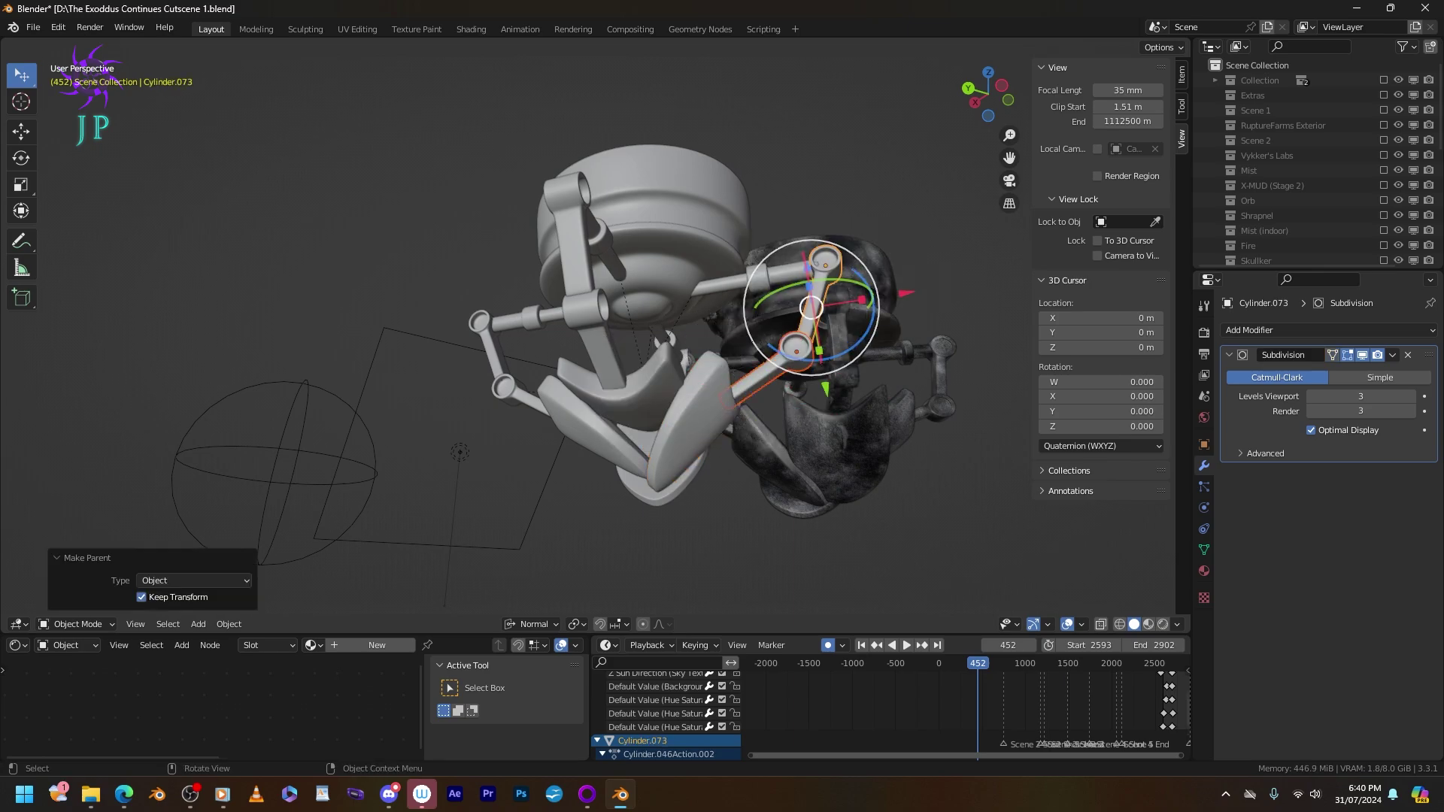
click(828, 265)
shift+click(749, 290)
key(ctrl+p)
click(700, 268)
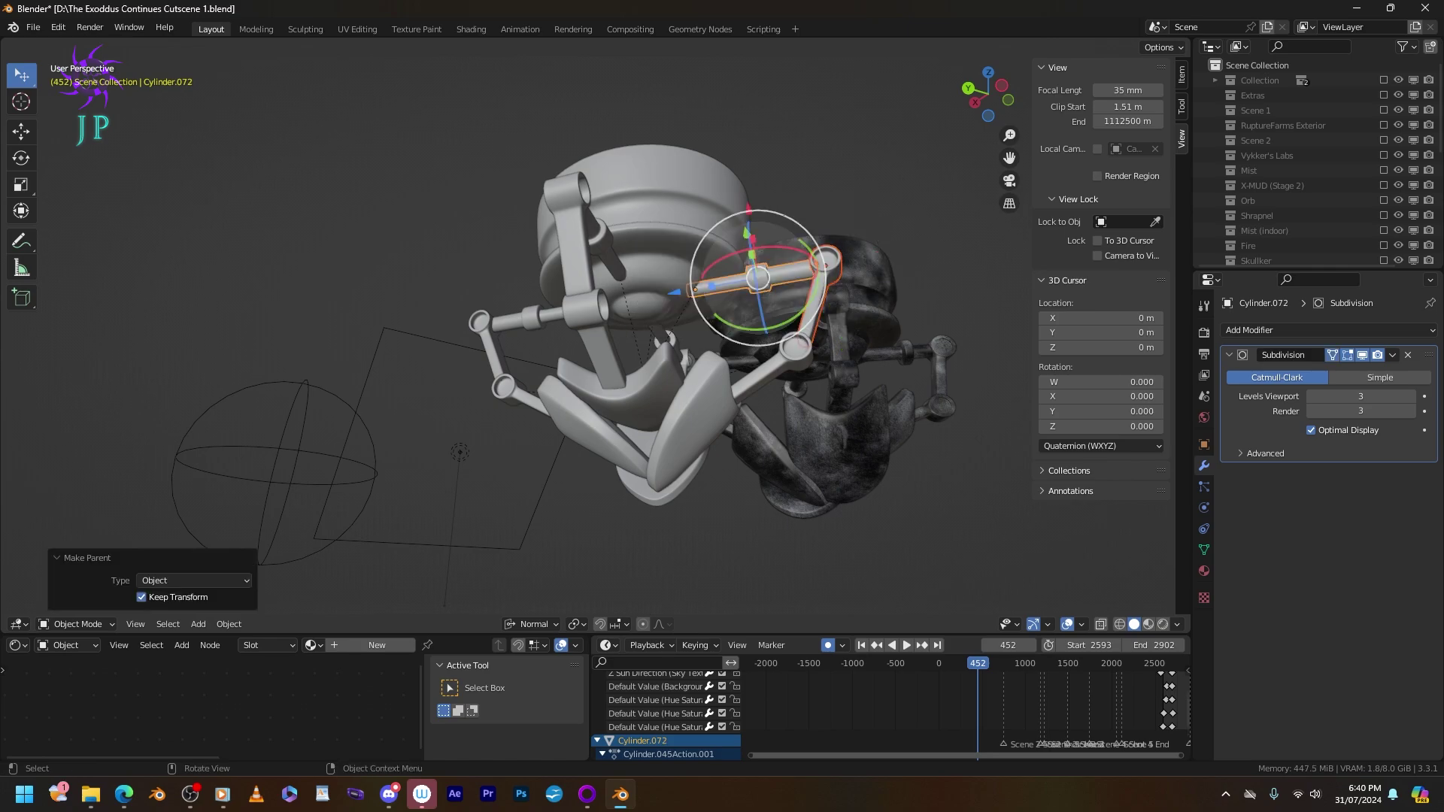
Parent the shield of the remaining arm nearest the reference model to its lower link with Object (Keep Transform).
middle_drag(700, 268, 677, 316)
click(617, 451)
middle_drag(617, 451, 625, 315)
click(601, 424)
click(534, 470)
shift+click(470, 455)
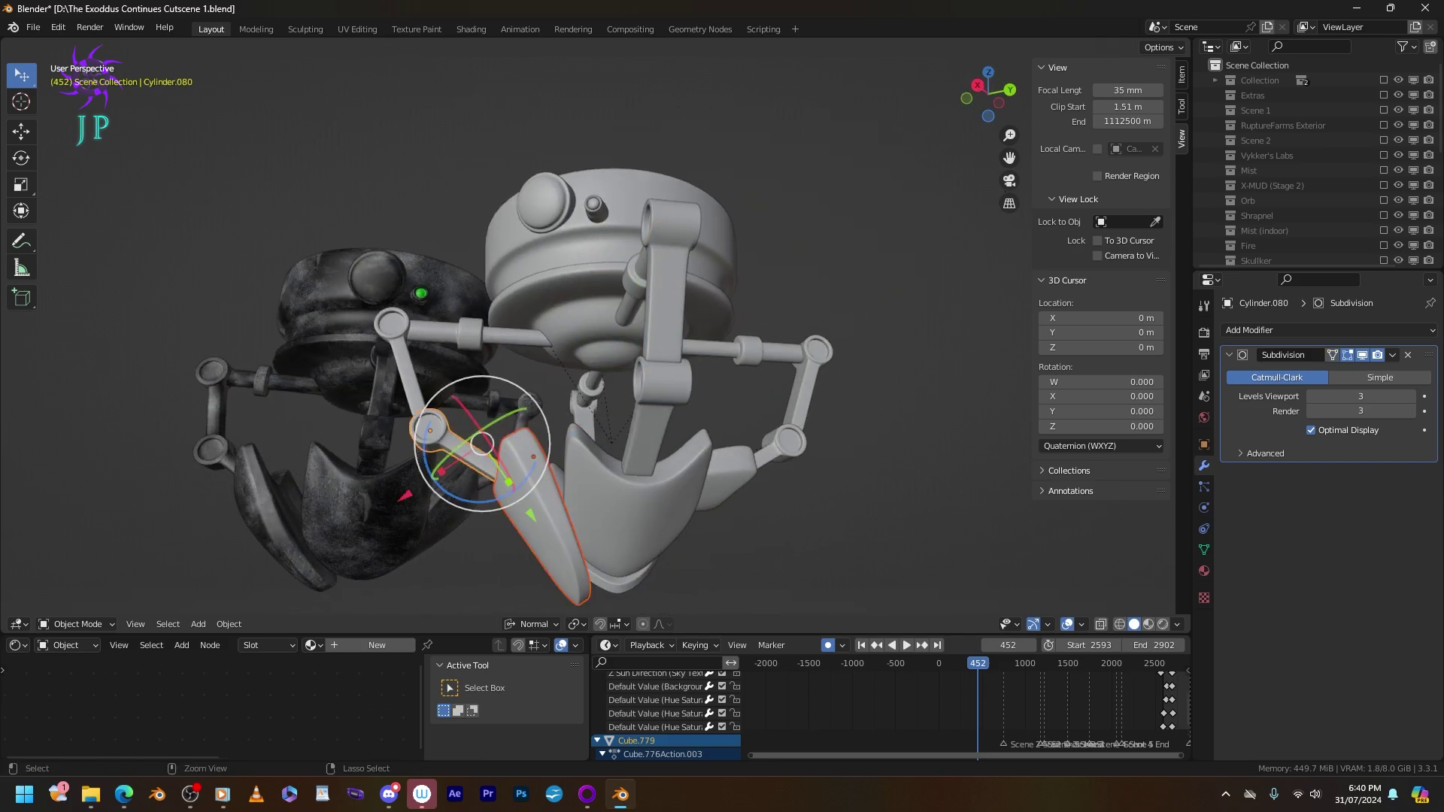
key(ctrl+p)
click(414, 457)
Parent the upper link of the arm nearest the reference to its horizontal rod with Object (Keep Transform).
click(406, 376)
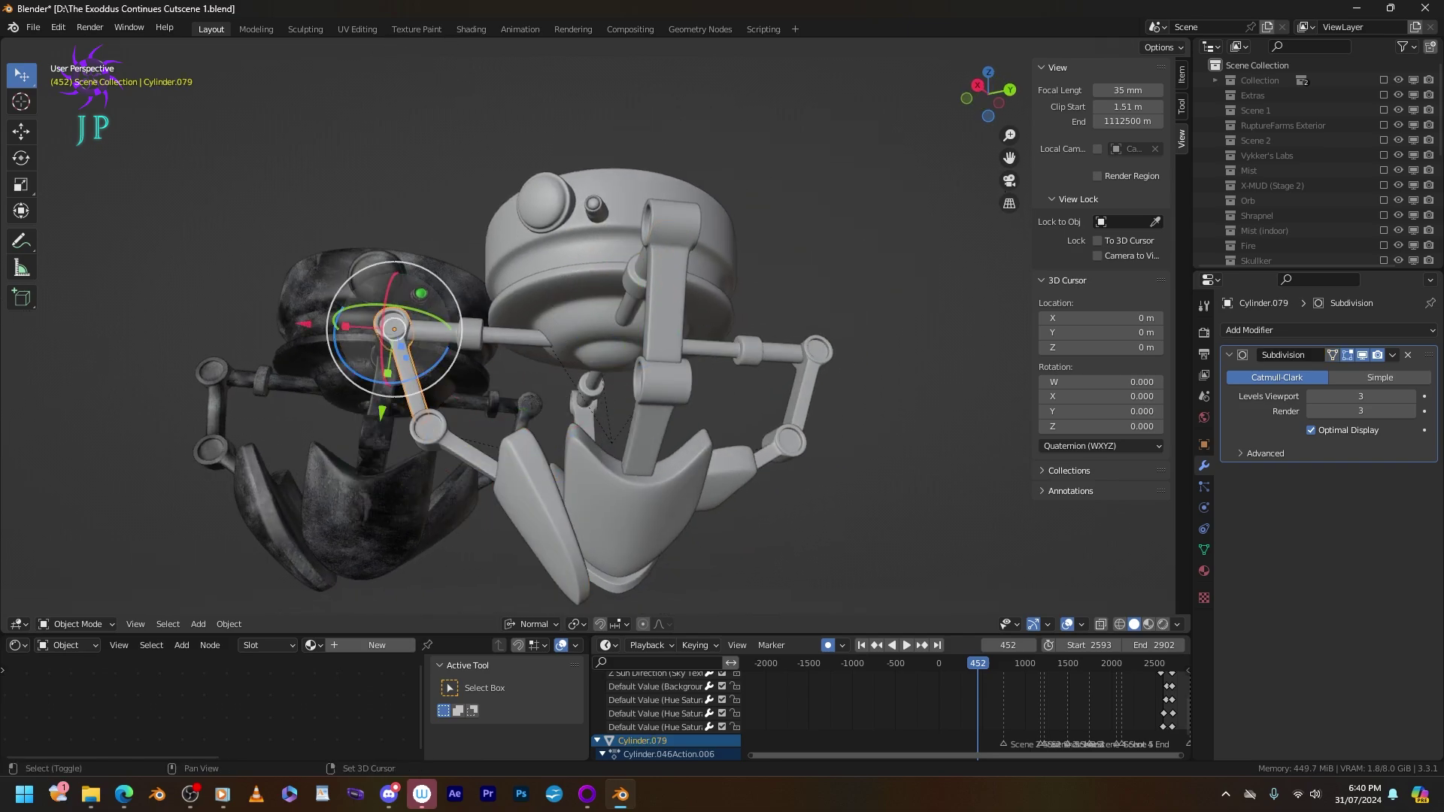
shift+click(496, 335)
key(ctrl+p)
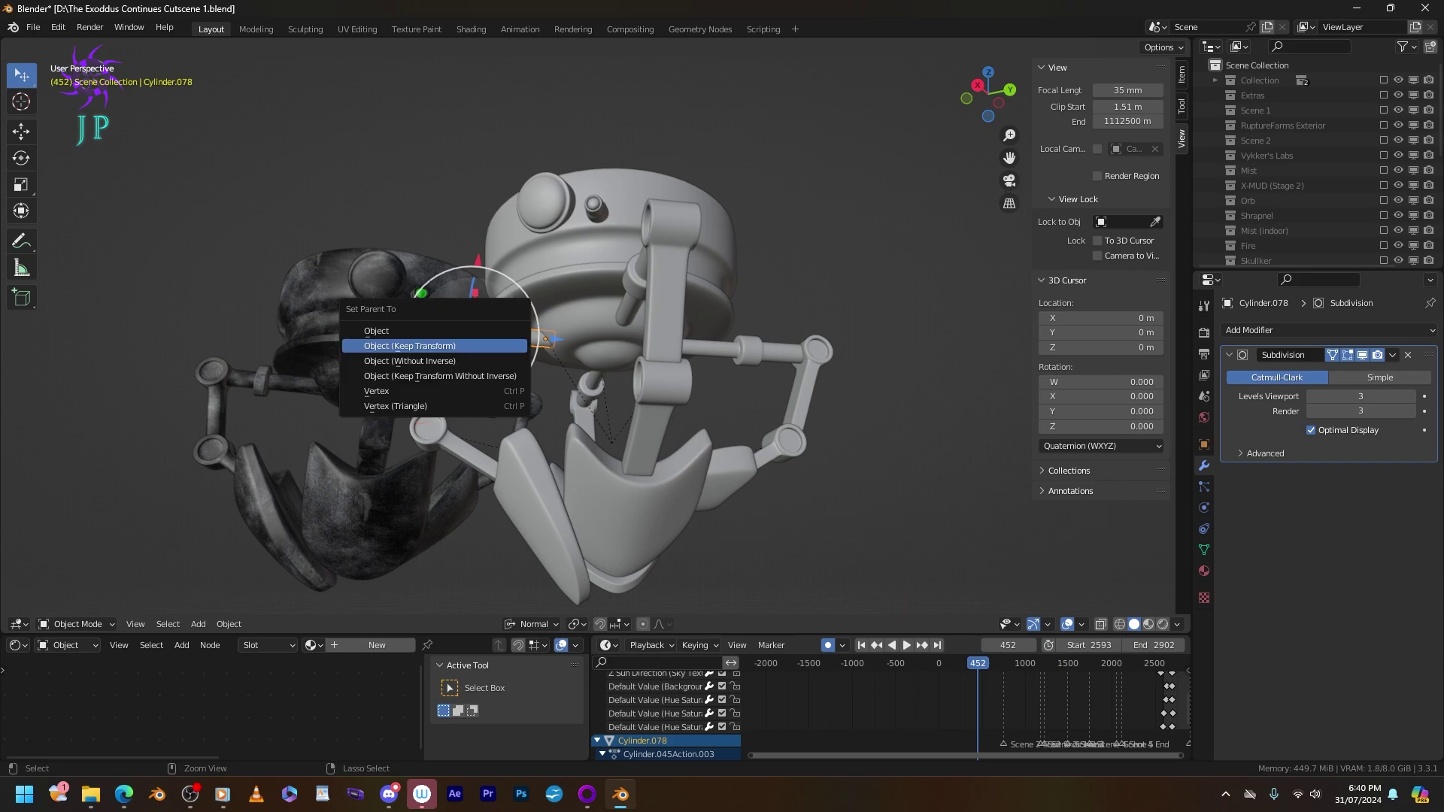
click(451, 342)
Try moving the body's lower ring to check that the parented arms follow it.
middle_drag(452, 343, 519, 369)
click(519, 368)
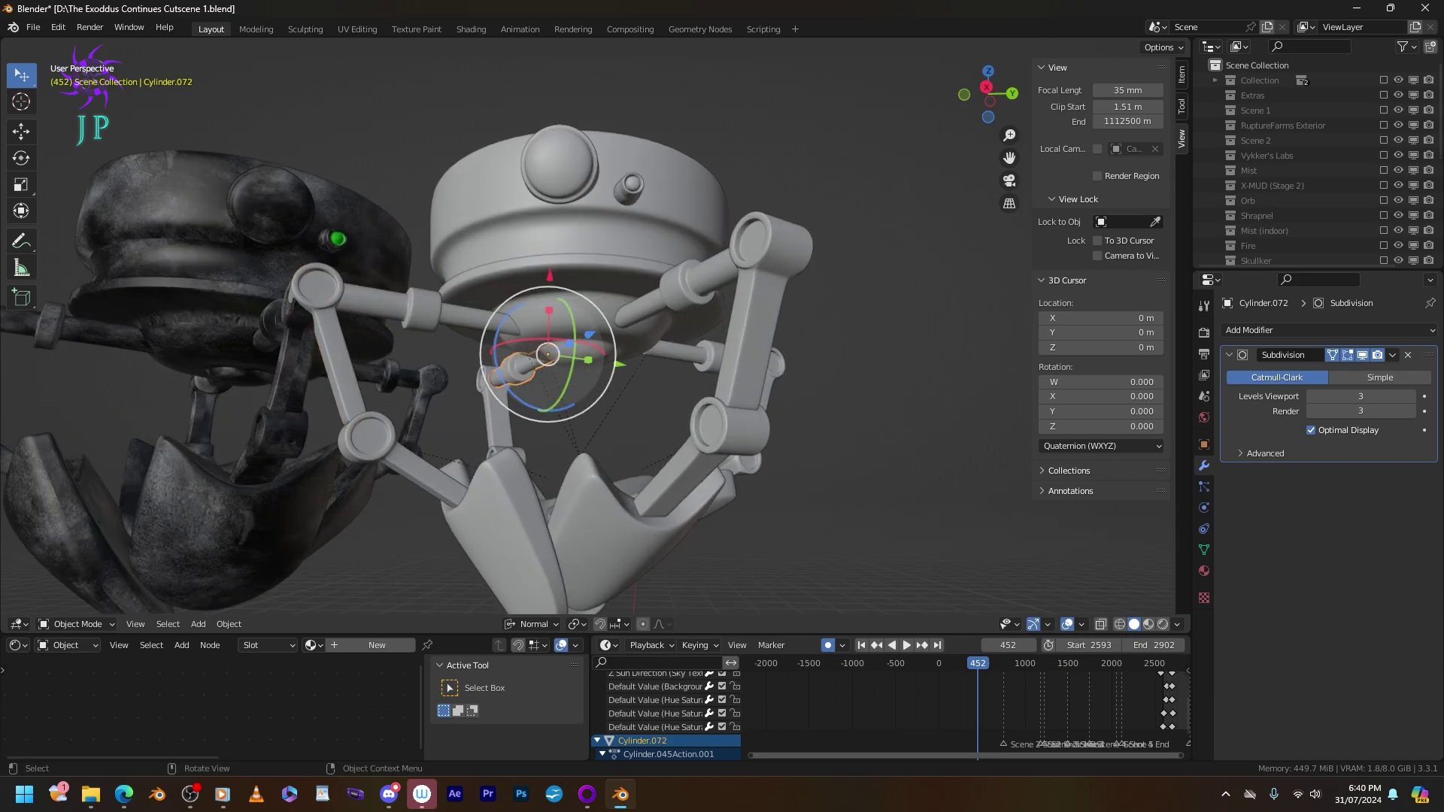
click(526, 297)
key(g)
key(Escape)
Parent the upper body to the lower ring with Object (Keep Transform).
click(579, 180)
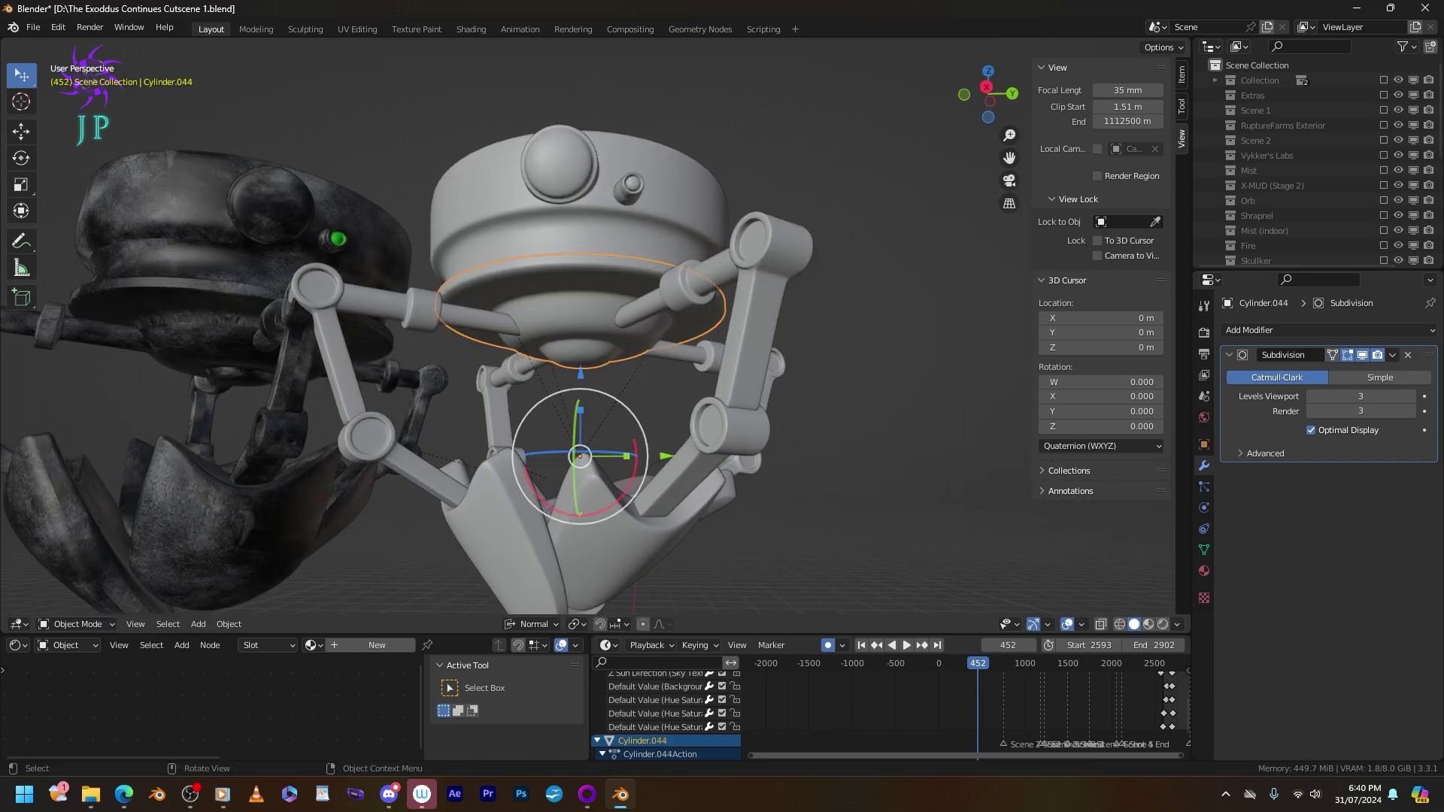
middle_drag(580, 181, 557, 211)
shift+click(497, 298)
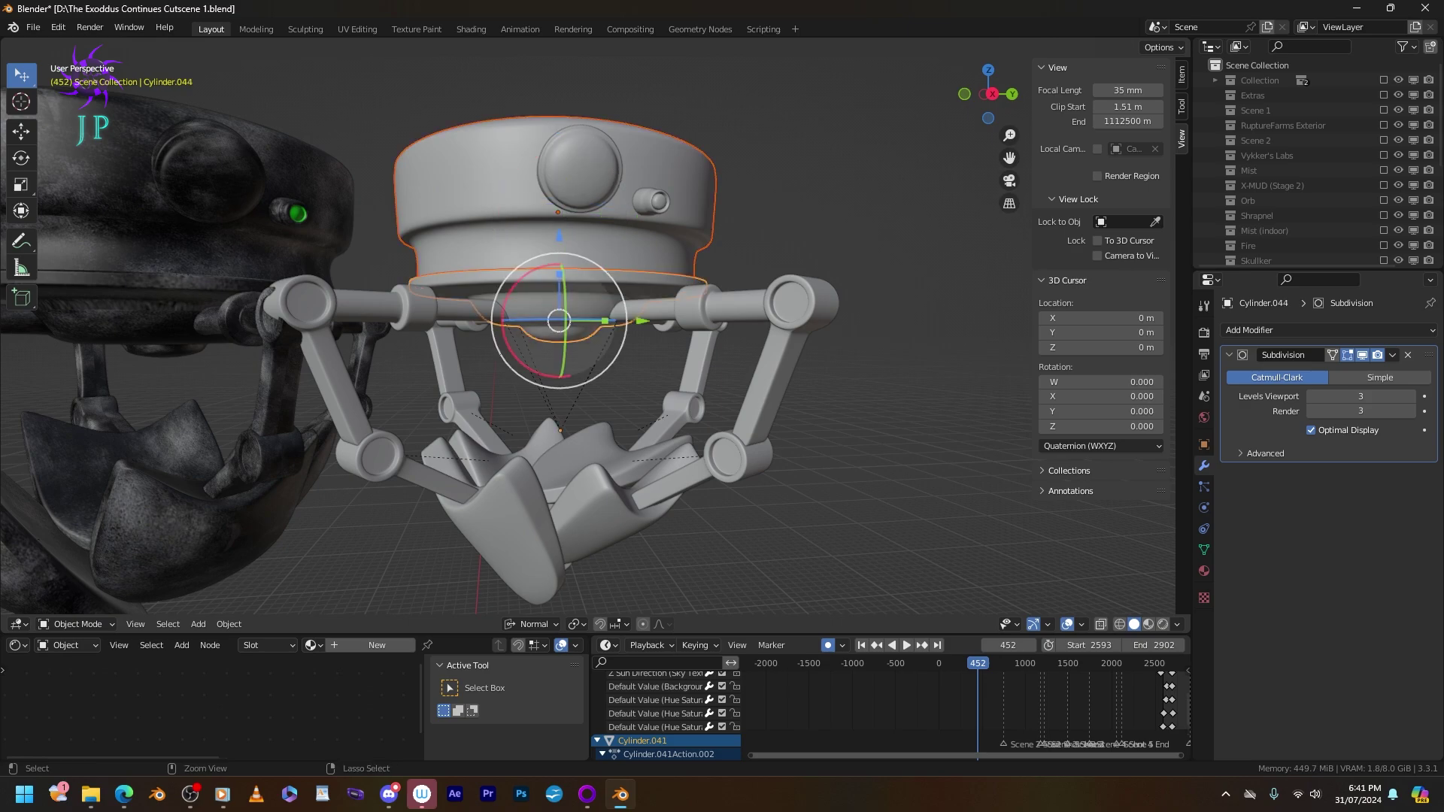
key(ctrl+p)
click(463, 299)
Move the whole assembly by its lower ring about 6.5 m along Y, clear of the reference model.
middle_drag(463, 300, 541, 301)
key(g)
scroll(586, 330, up, 4)
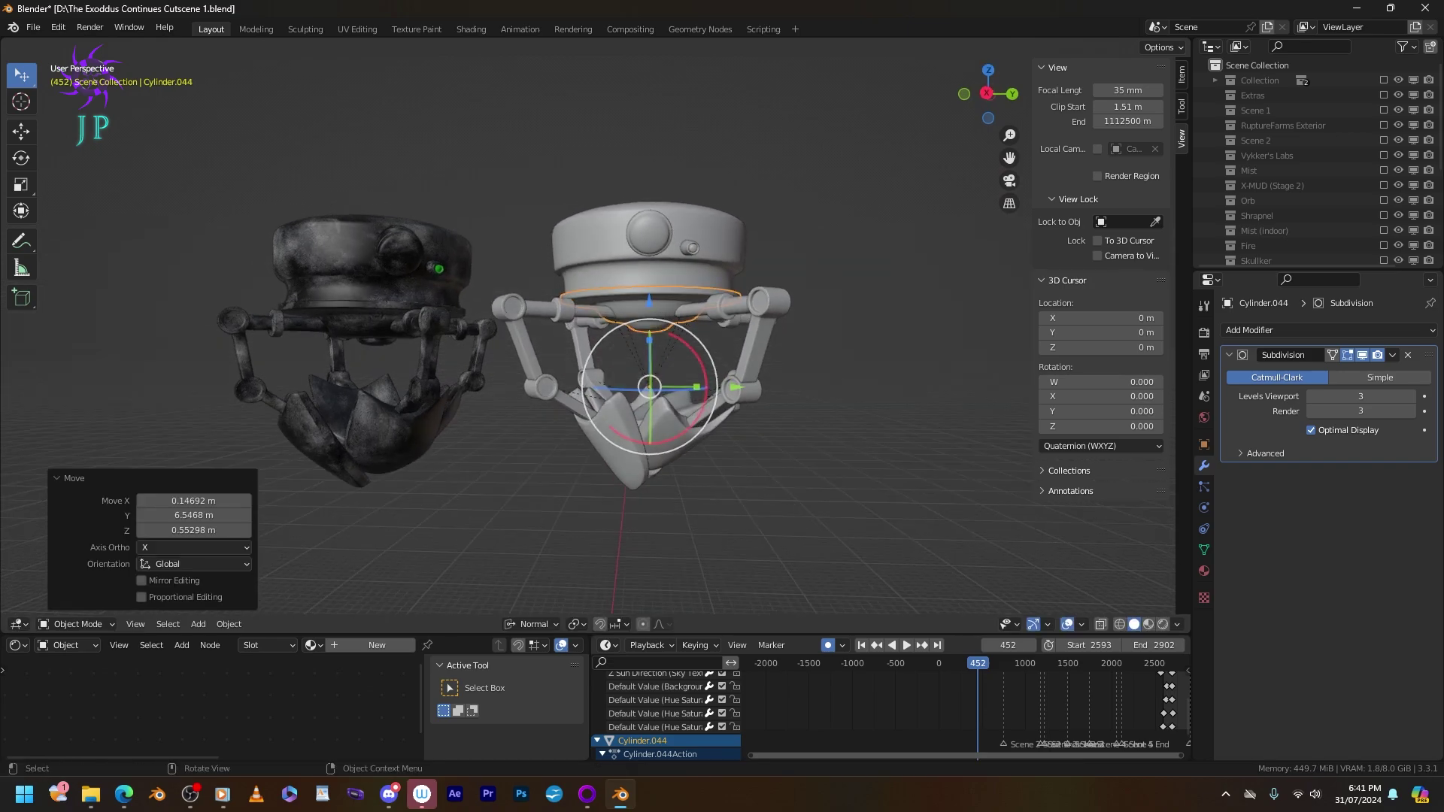
Link the materials of the reference's lower body to the new model's lower ring.
click(286, 308)
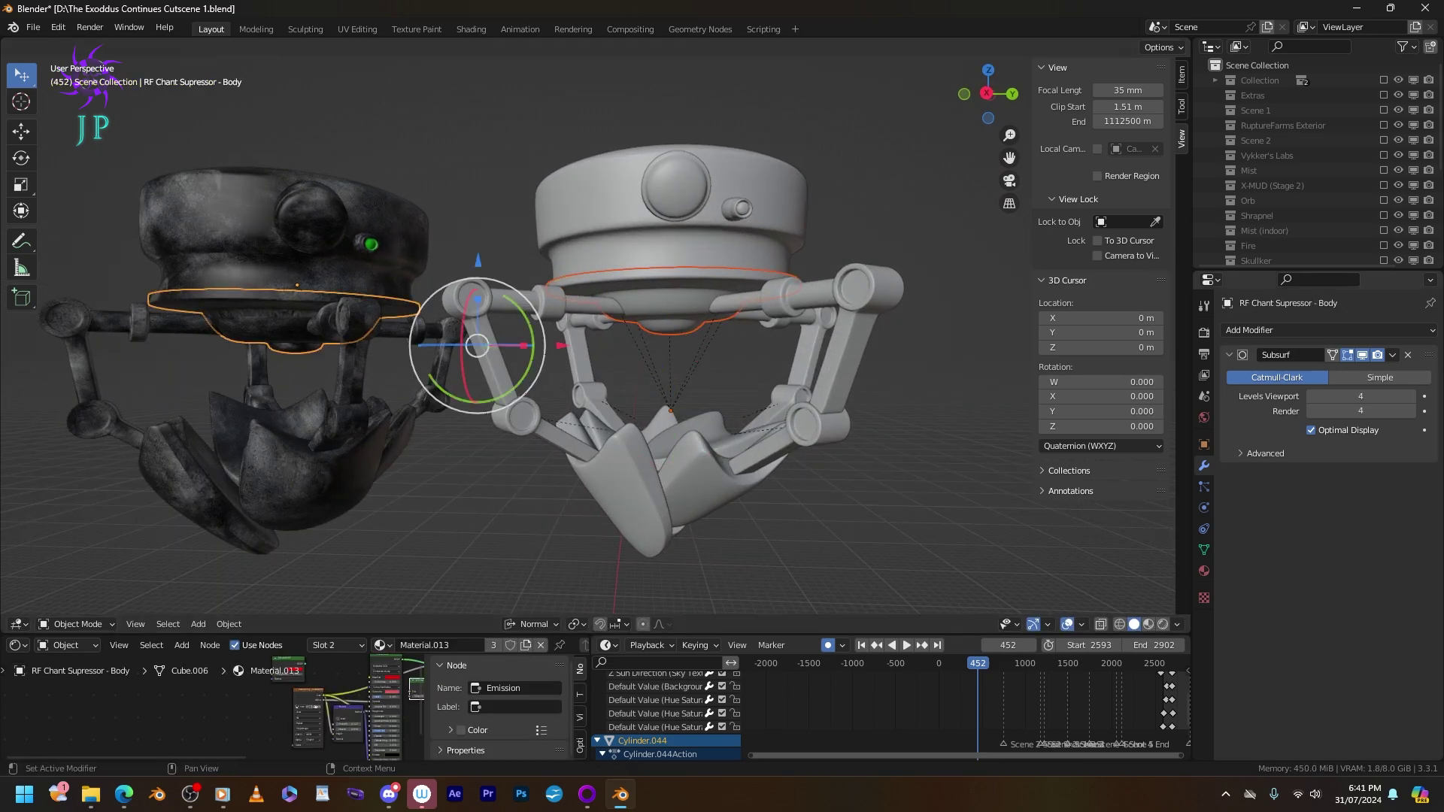
click(1204, 571)
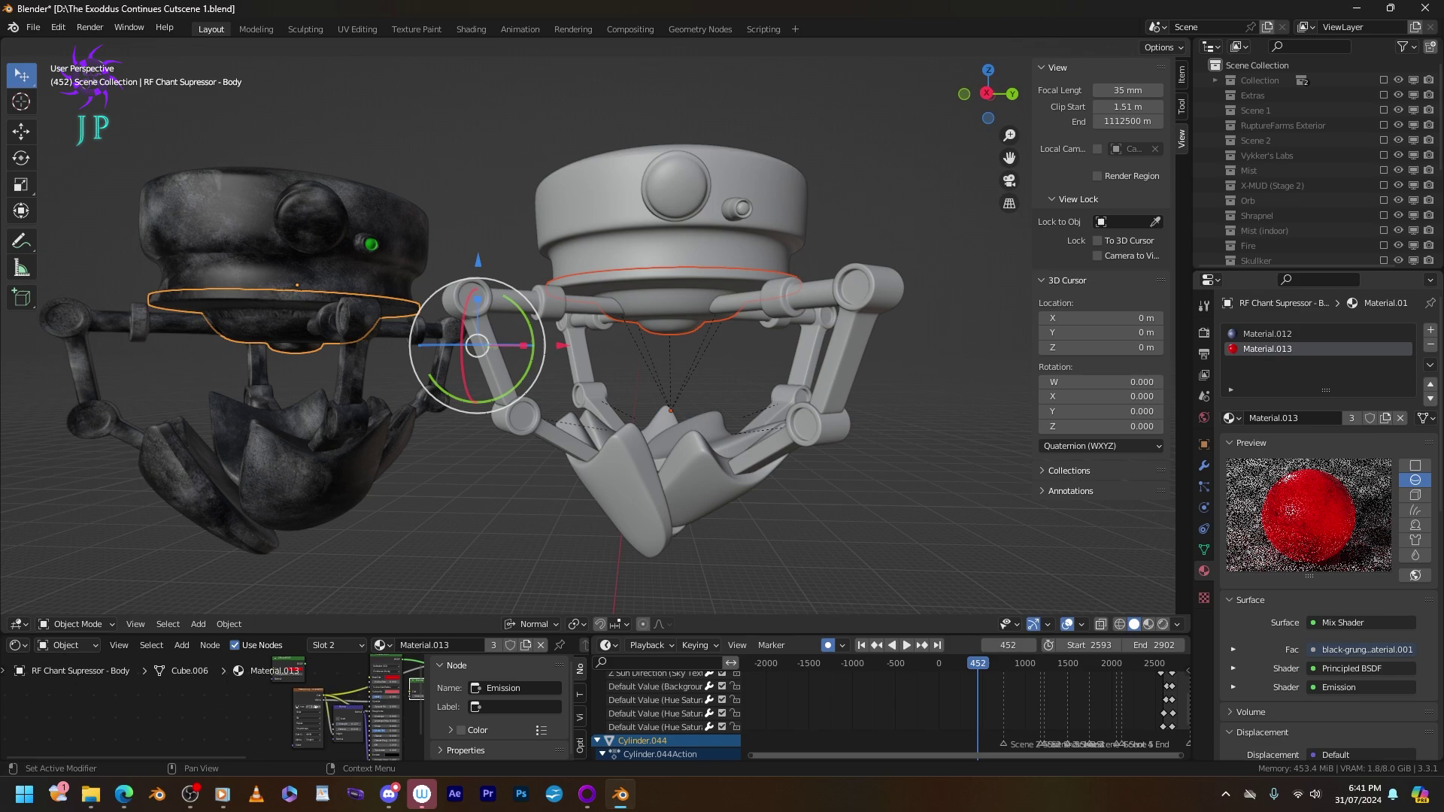
key(ctrl+l)
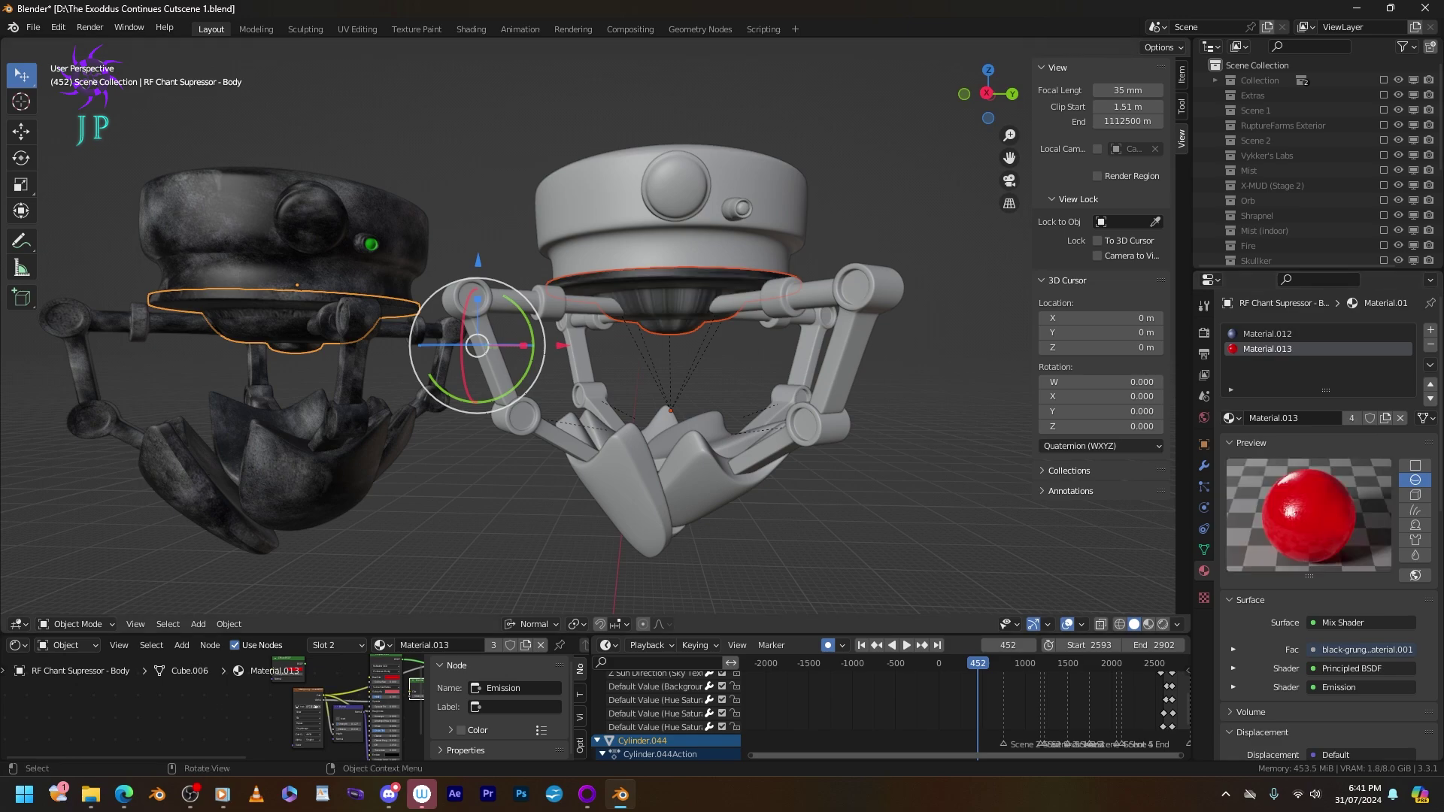
Assign the red Material.013 to the loop of faces at the bottom tip of the lower ring.
key(KP_Decimal)
key(Tab)
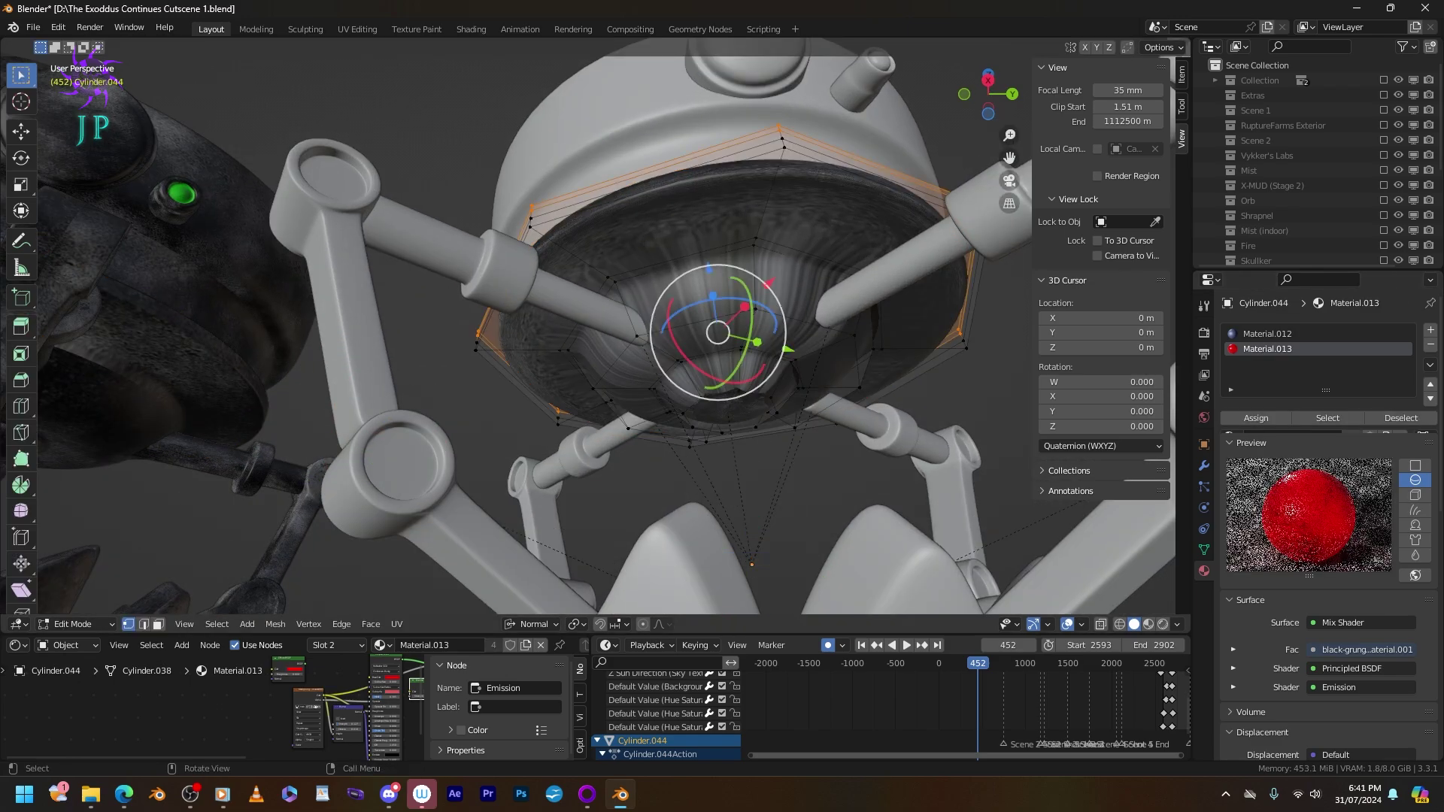
key(KP_Decimal)
key(3)
scroll(752, 376, up, 2)
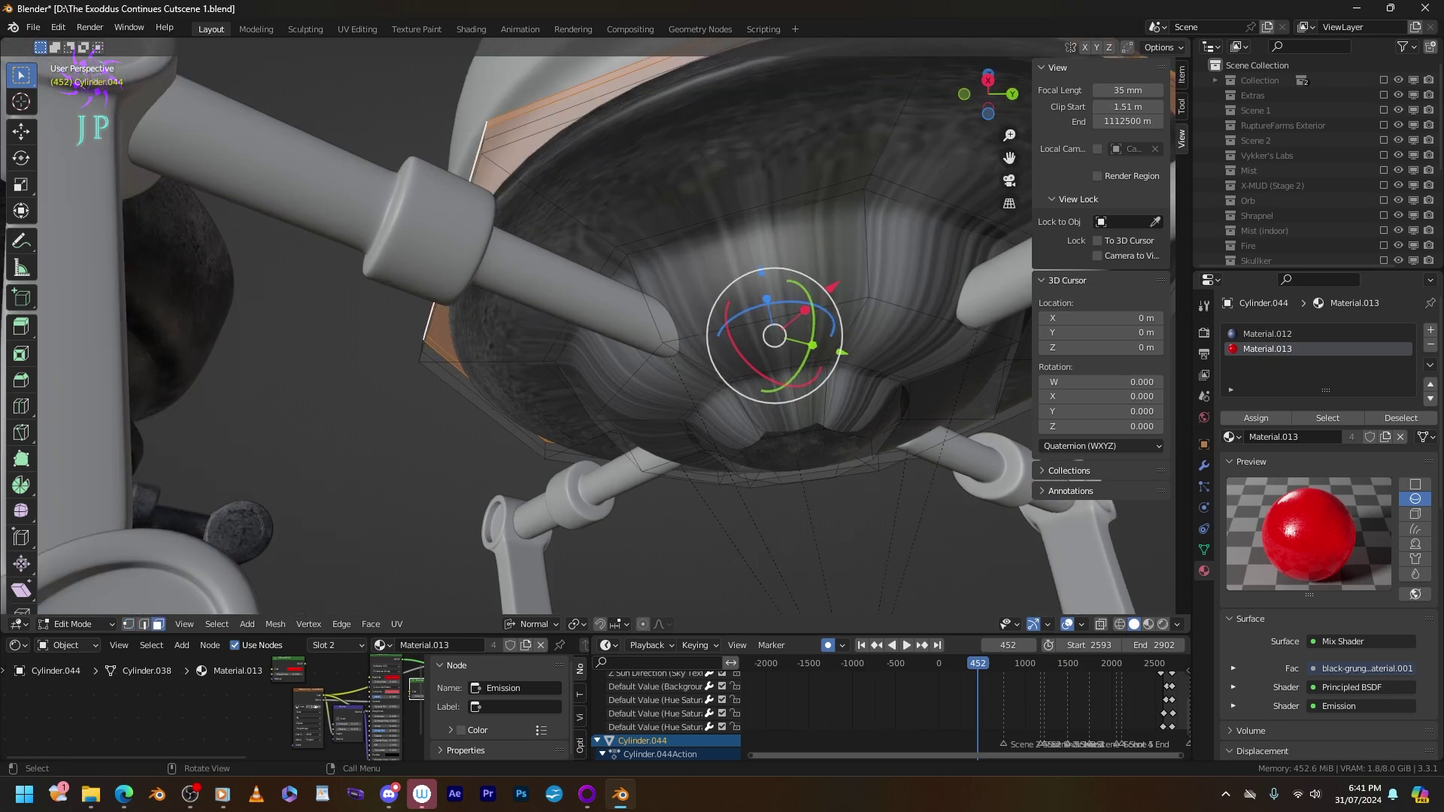
alt+click(797, 421)
click(1268, 348)
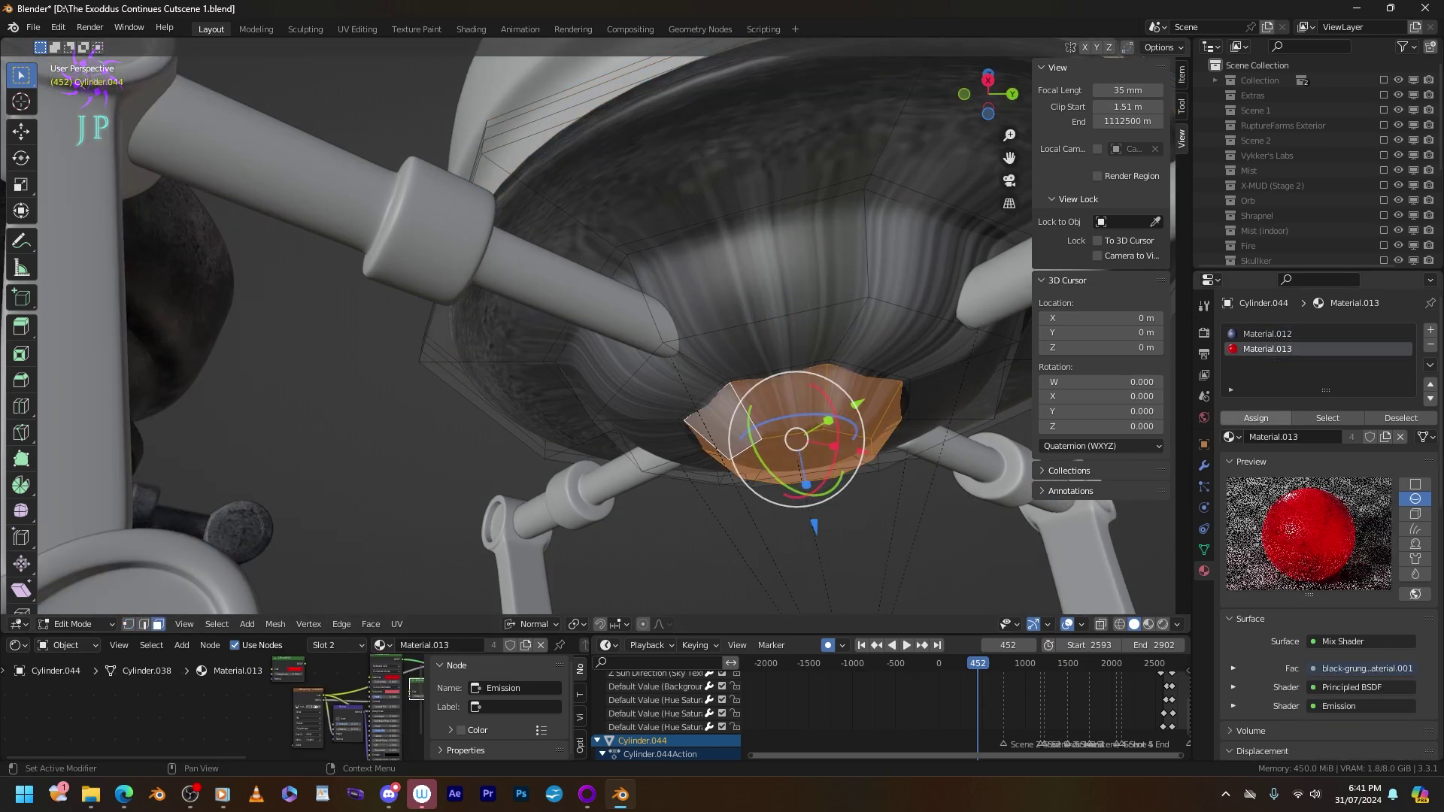
click(1256, 419)
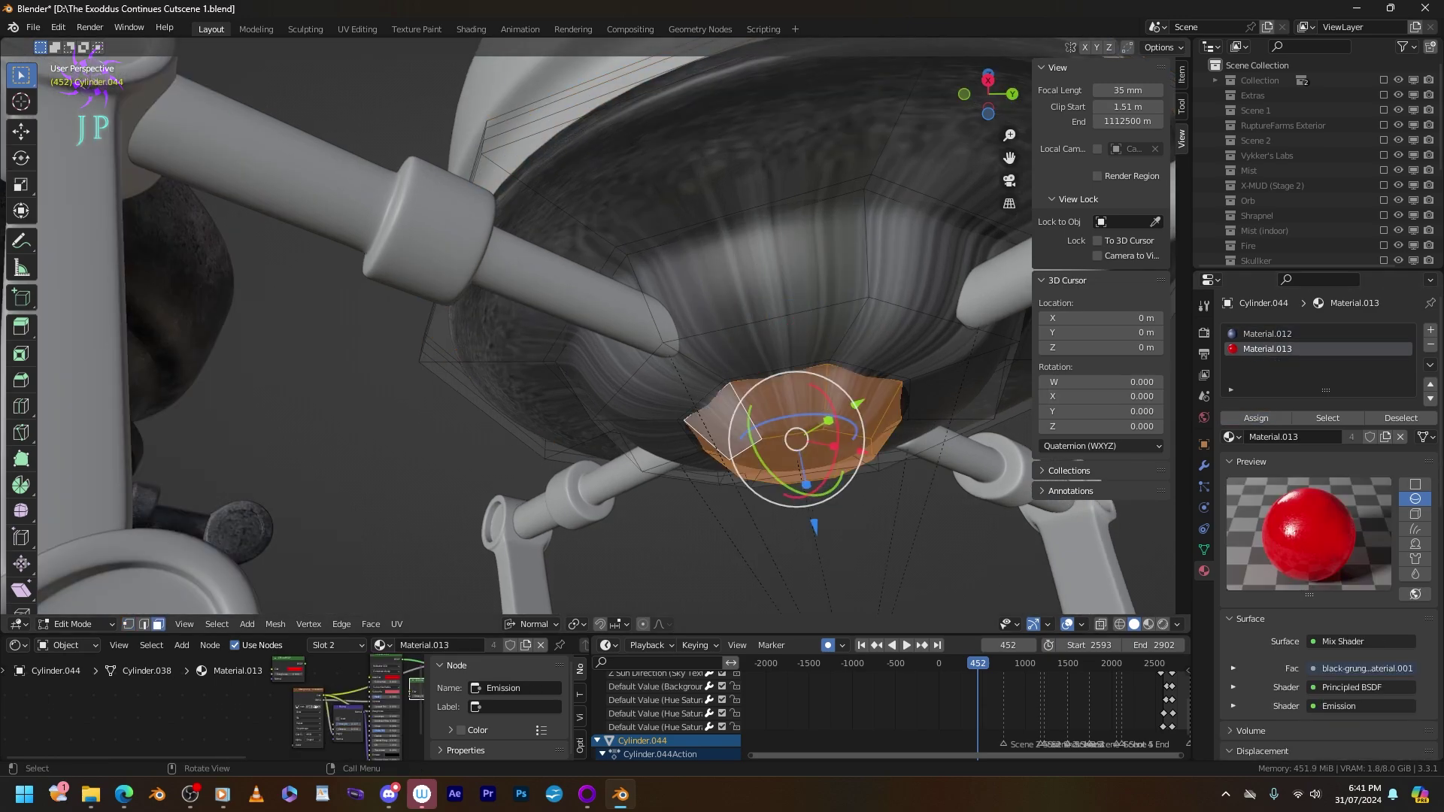
click(775, 349)
middle_drag(775, 348, 722, 319)
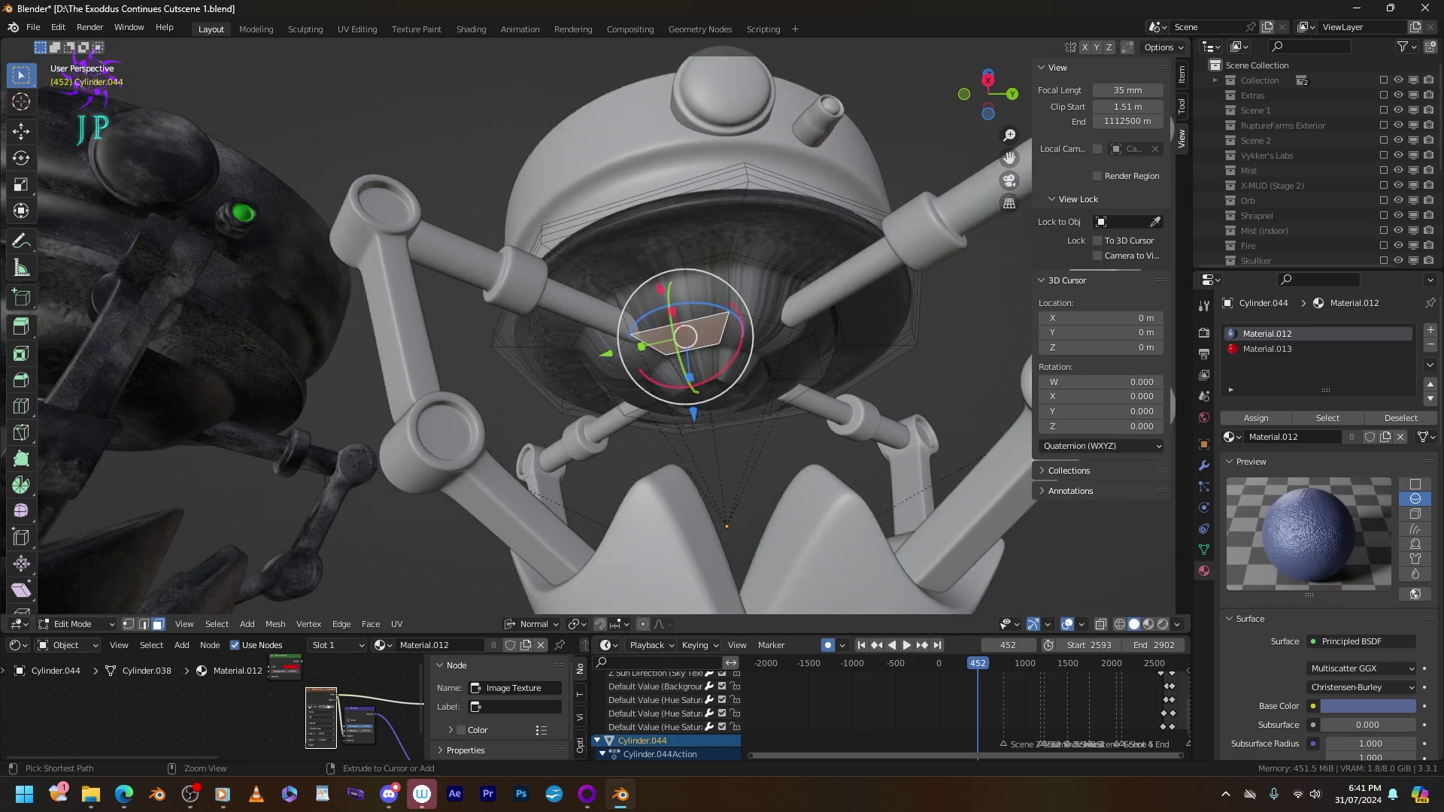
Save the file and switch the viewport to a shaded preview of the materials.
key(ctrl+s)
key(z)
key(8)
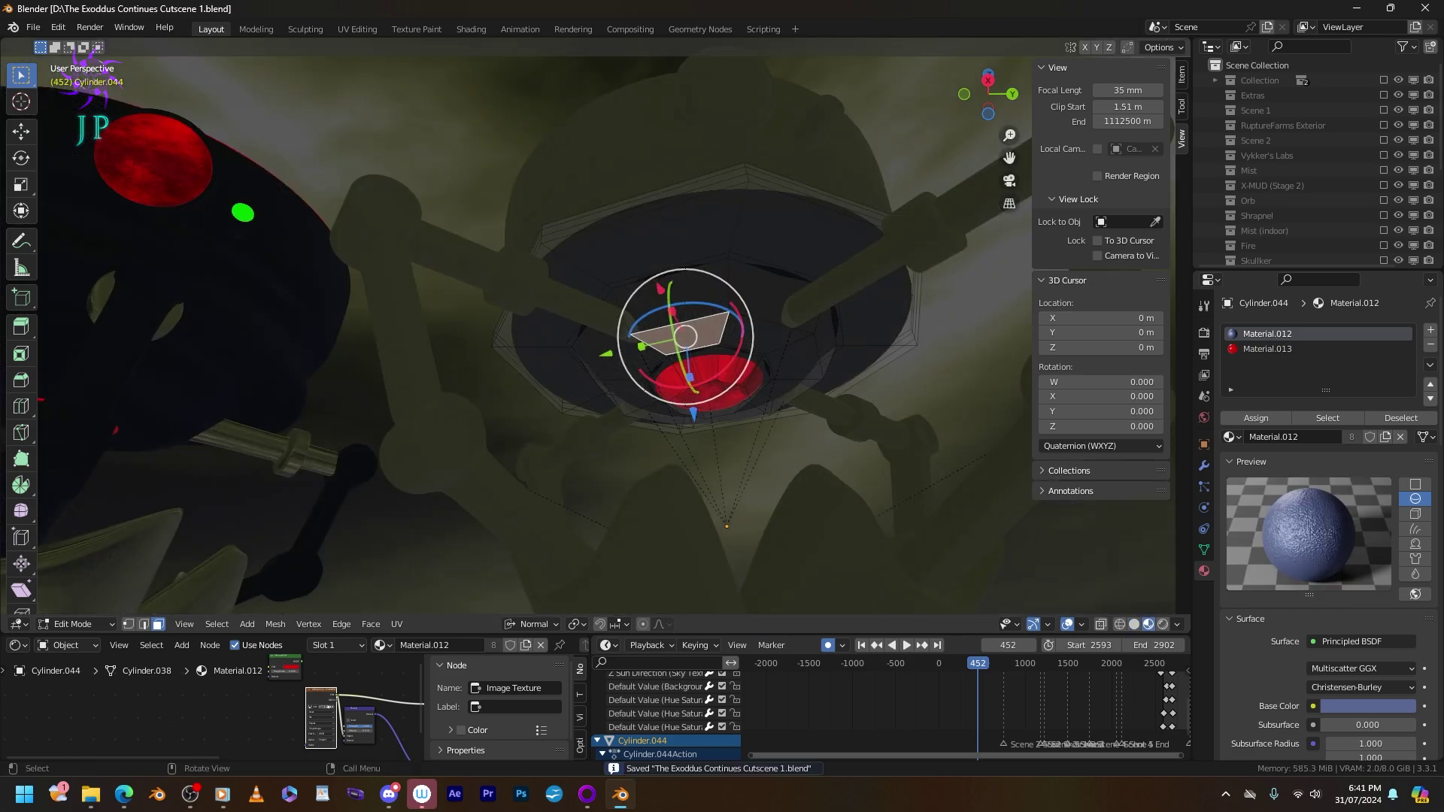
middle_drag(722, 320, 711, 263)
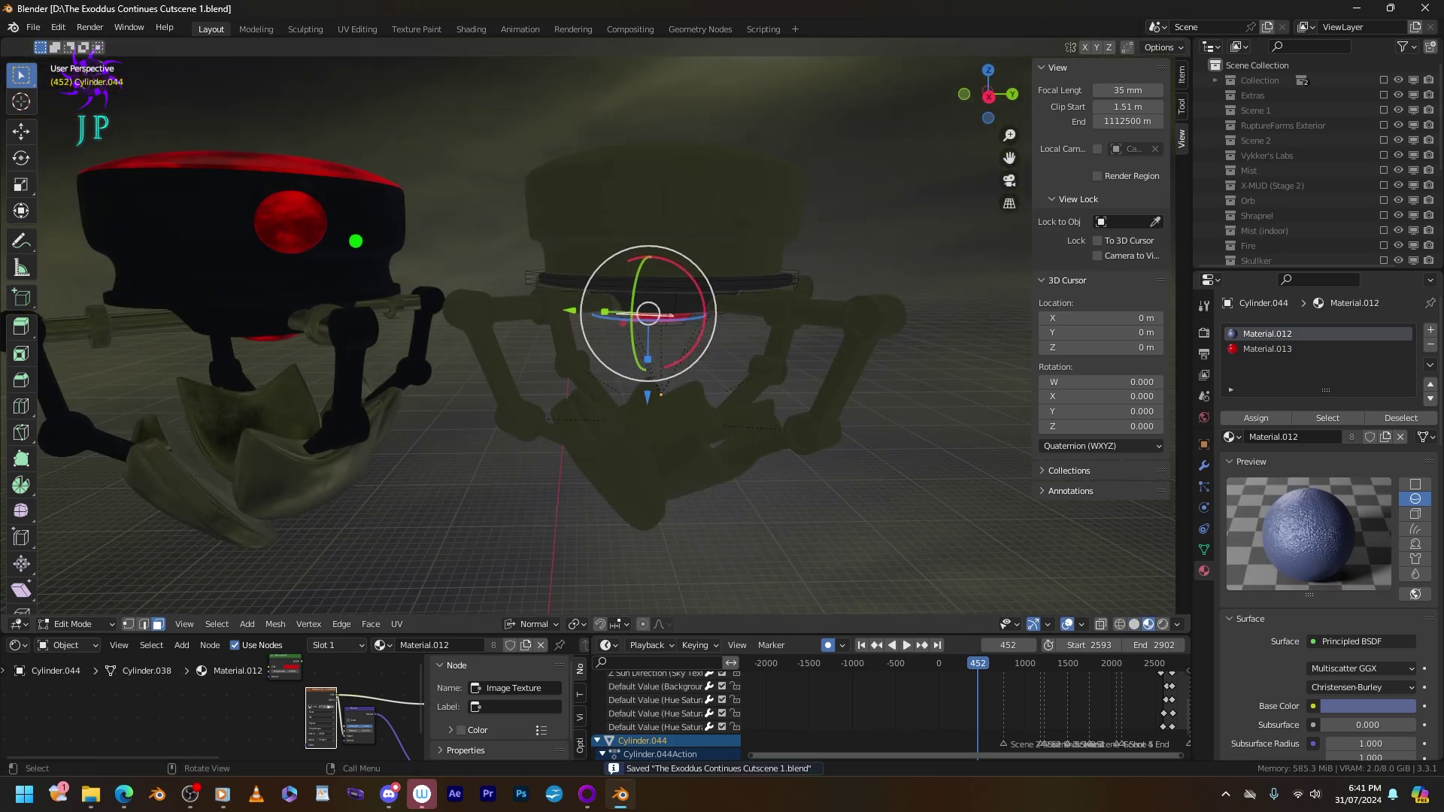
Leave mesh editing and copy Material.015 from the reference's upper arm to the four new upper links.
key(Tab)
key(ctrl+z)
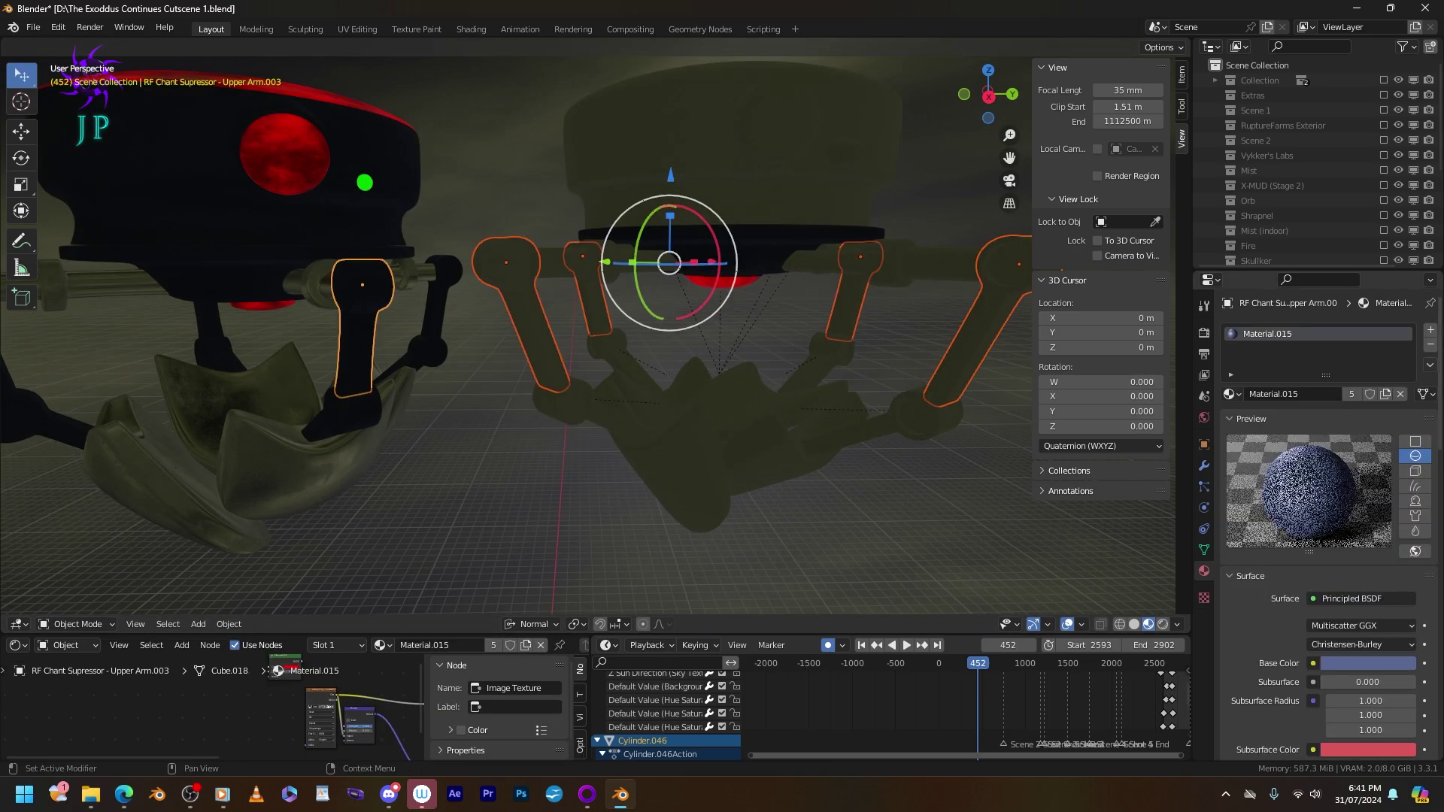
click(1430, 365)
click(1331, 414)
Copy Material.014 from the reference's arm holder to the four new horizontal rods.
click(542, 252)
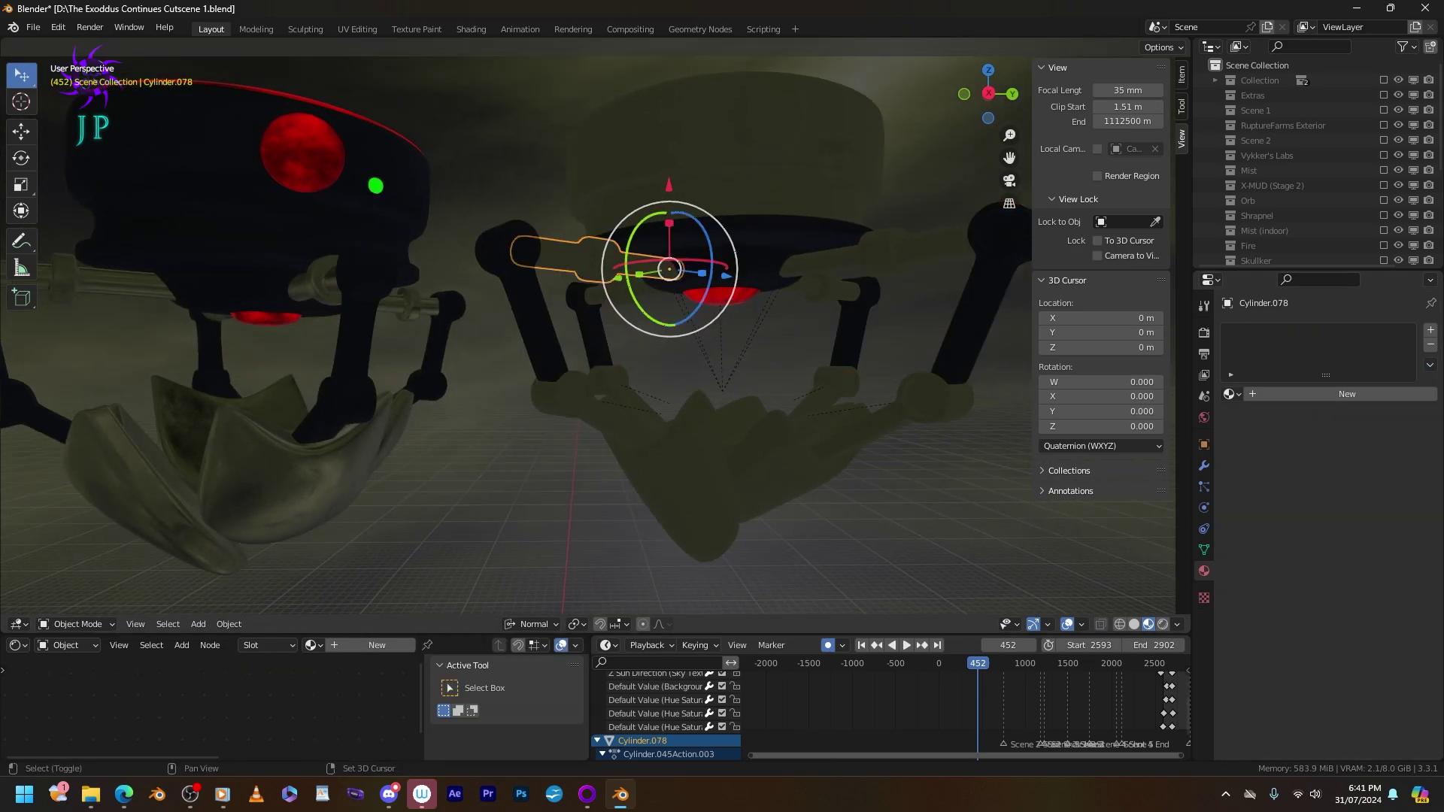
shift+click(609, 293)
shift+click(835, 292)
shift+click(963, 237)
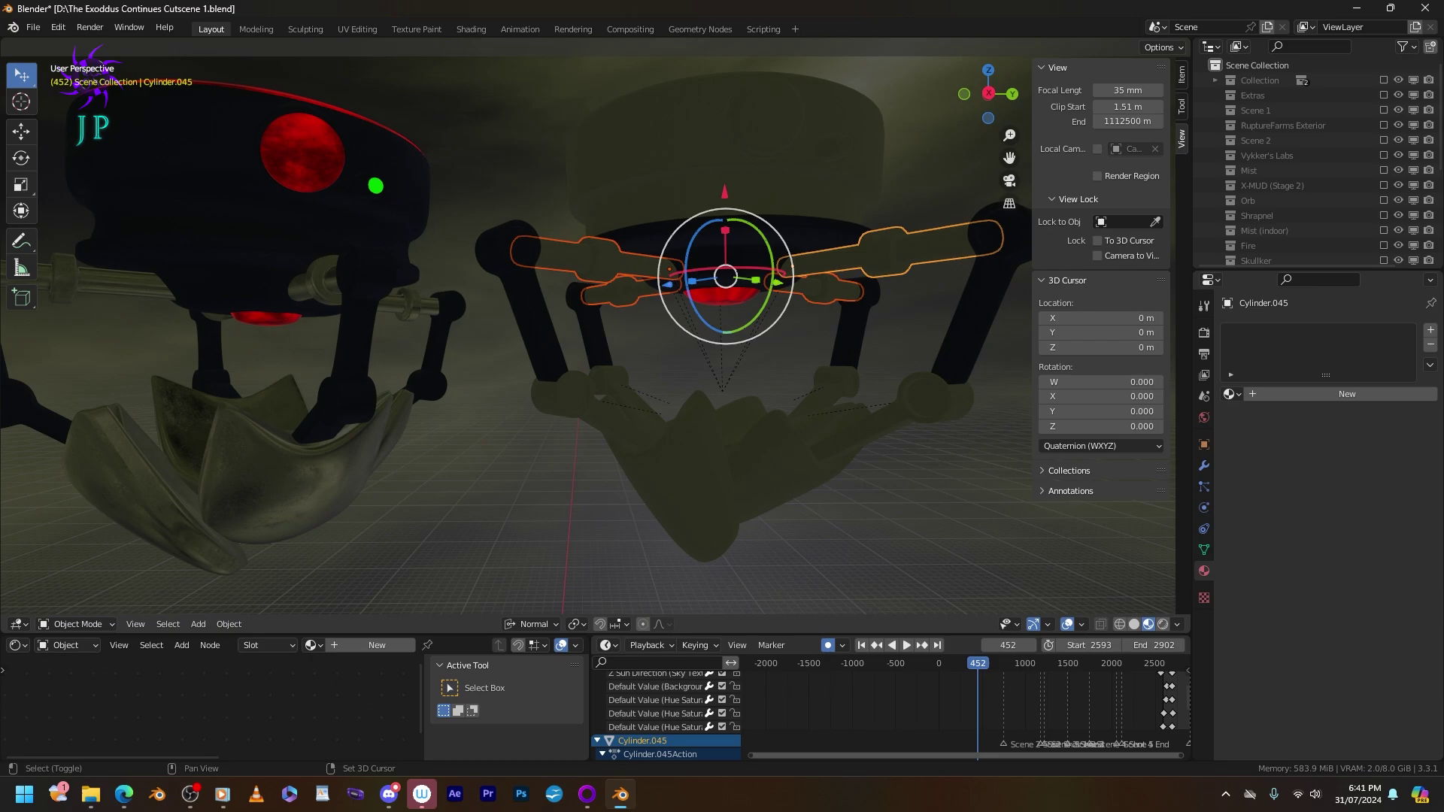
shift+click(387, 304)
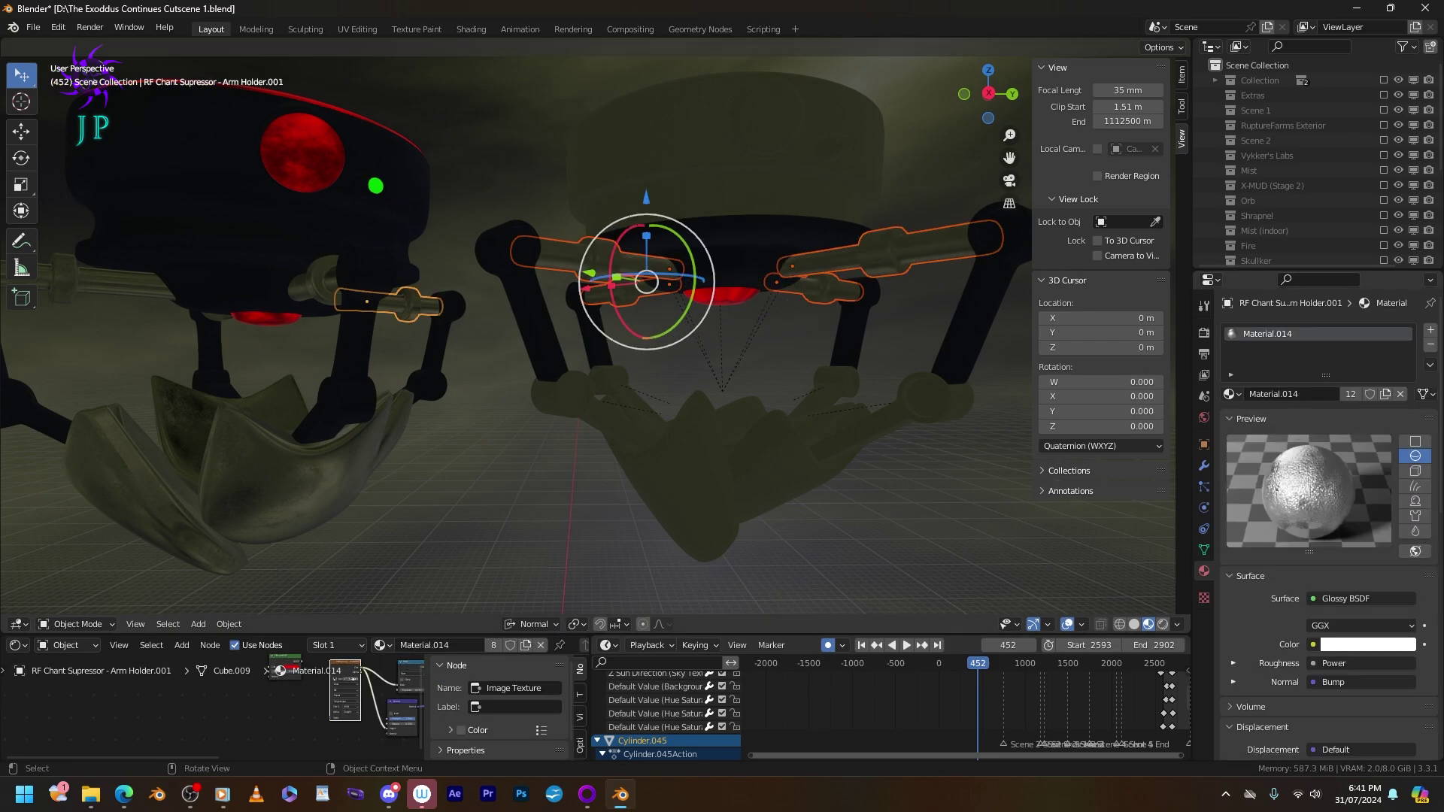
Copy Material.015 from one of the new upper links to the four lower arm links.
click(864, 425)
shift+click(843, 387)
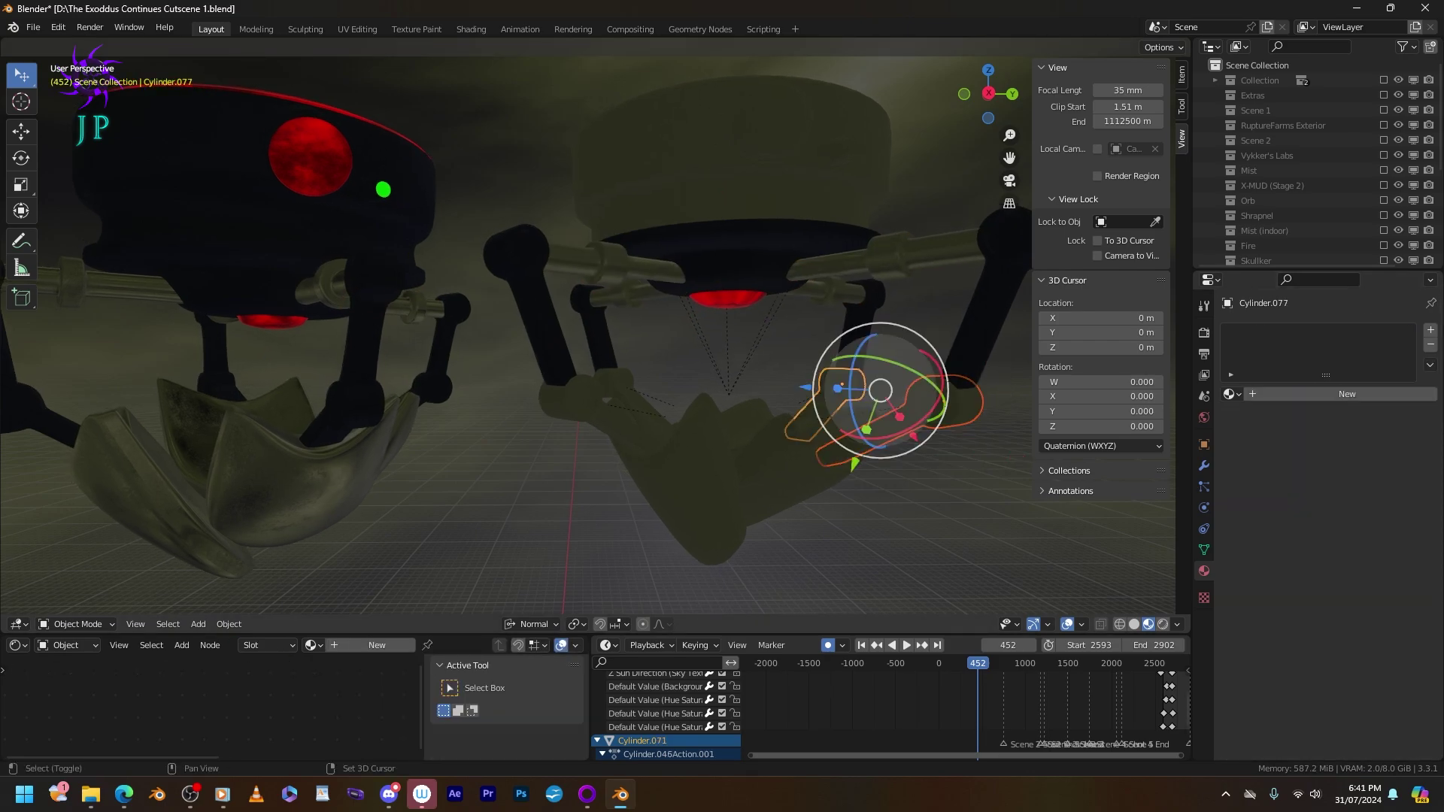
shift+click(594, 399)
shift+click(519, 255)
click(1430, 365)
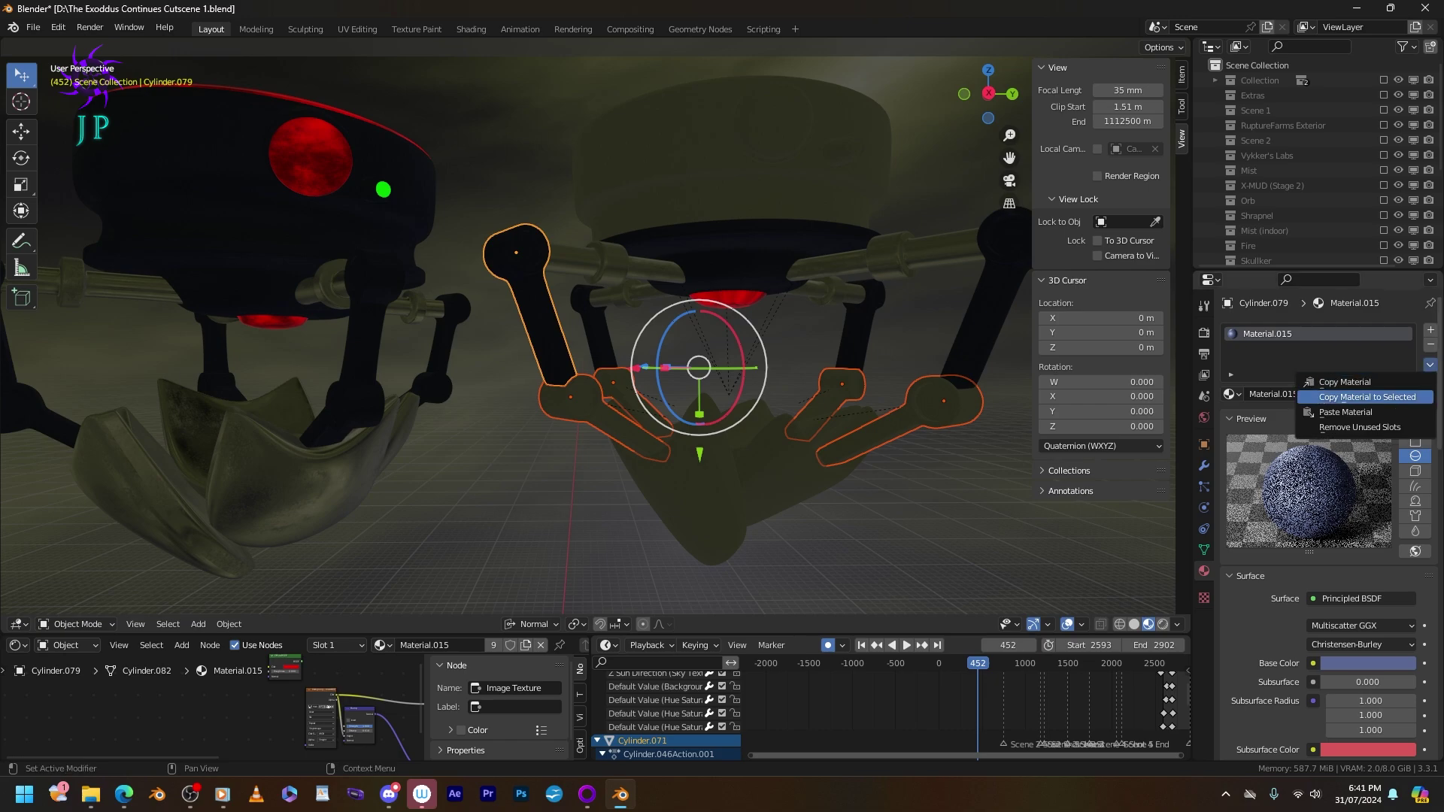
click(1347, 406)
Copy Material.014 from the reference's zap shield to the four new shields.
click(790, 489)
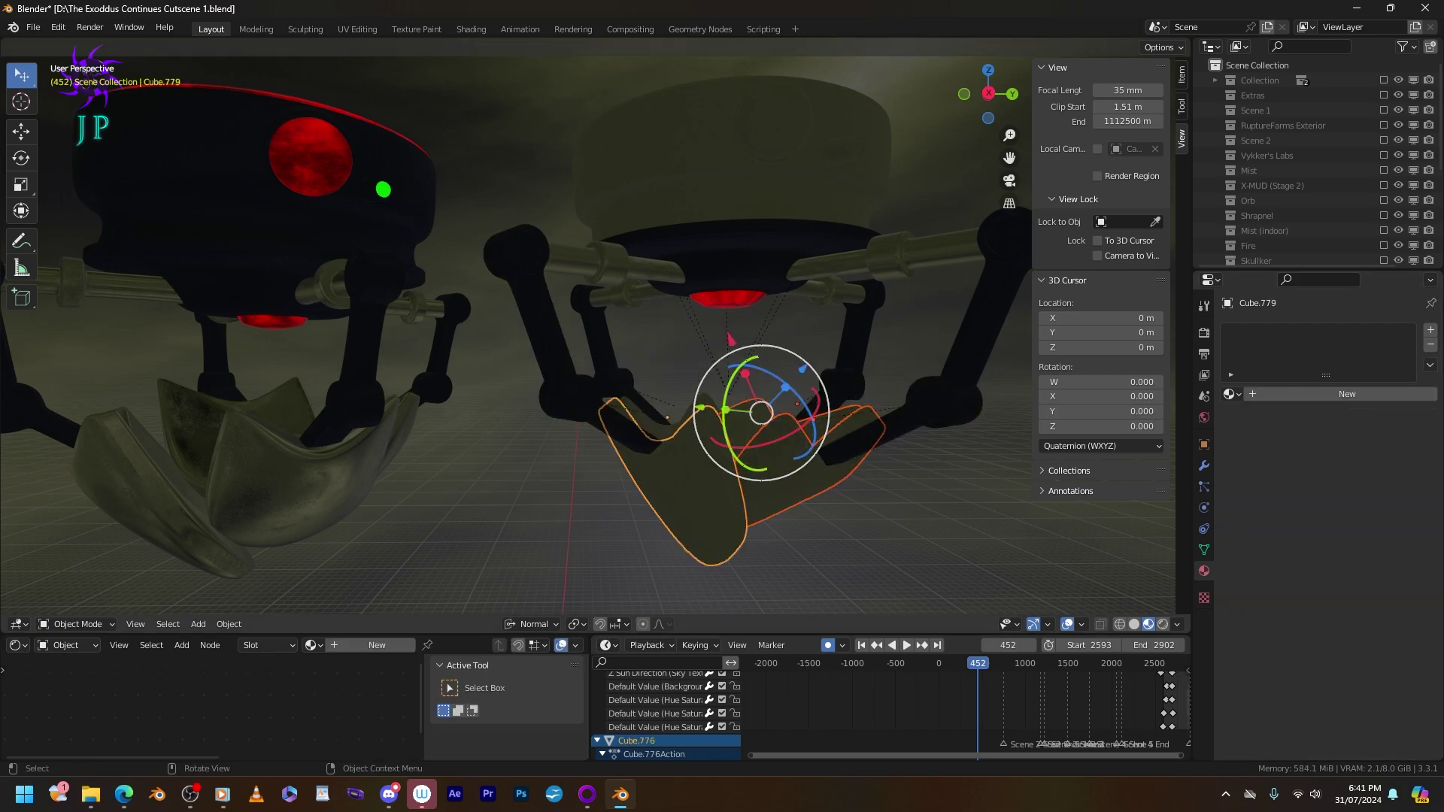
click(677, 527)
click(647, 440)
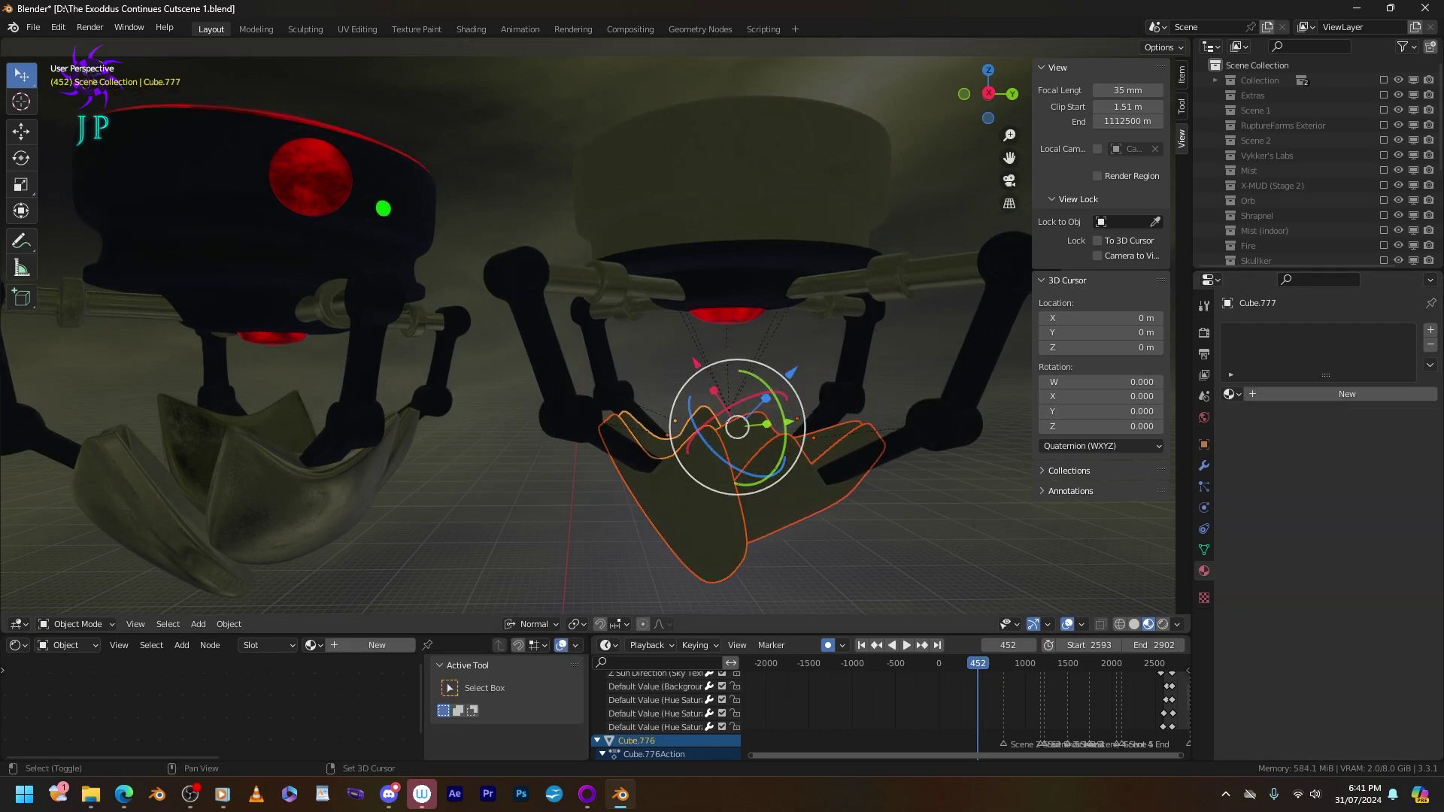
shift+click(300, 489)
click(1431, 365)
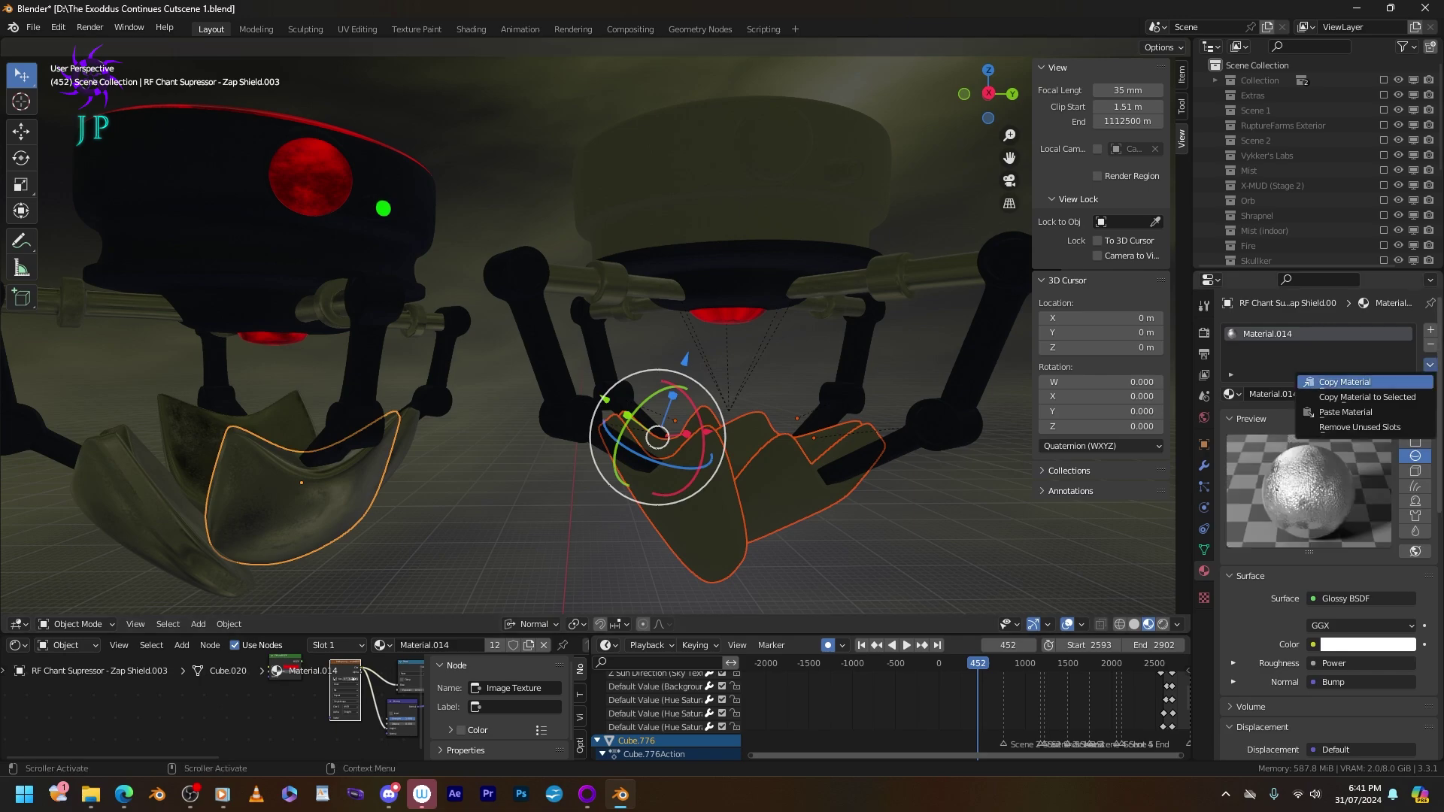
Copy the two material slots, Material.012 and Material.013, from the reference's eye to the new eye and small indicator cylinder.
click(722, 188)
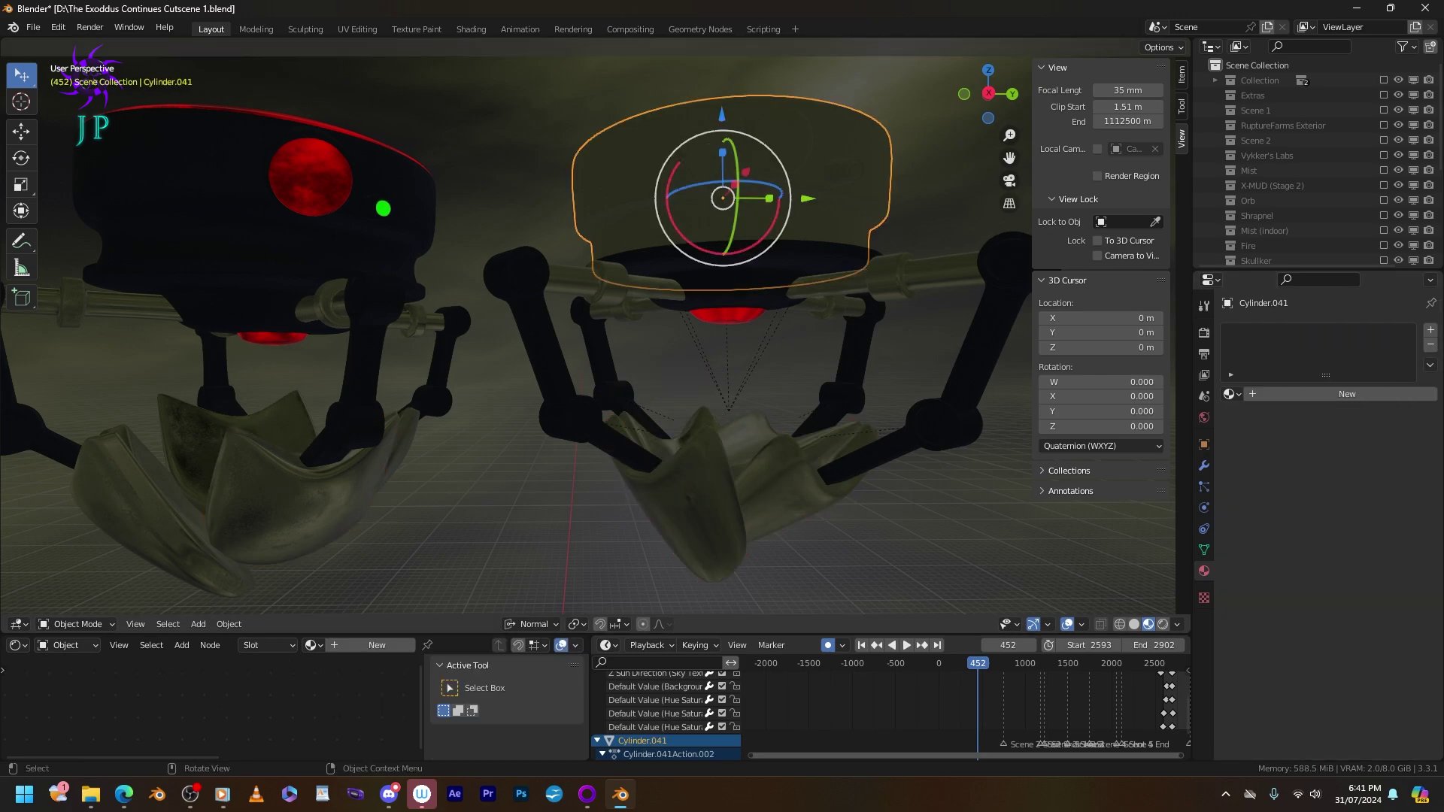
click(722, 188)
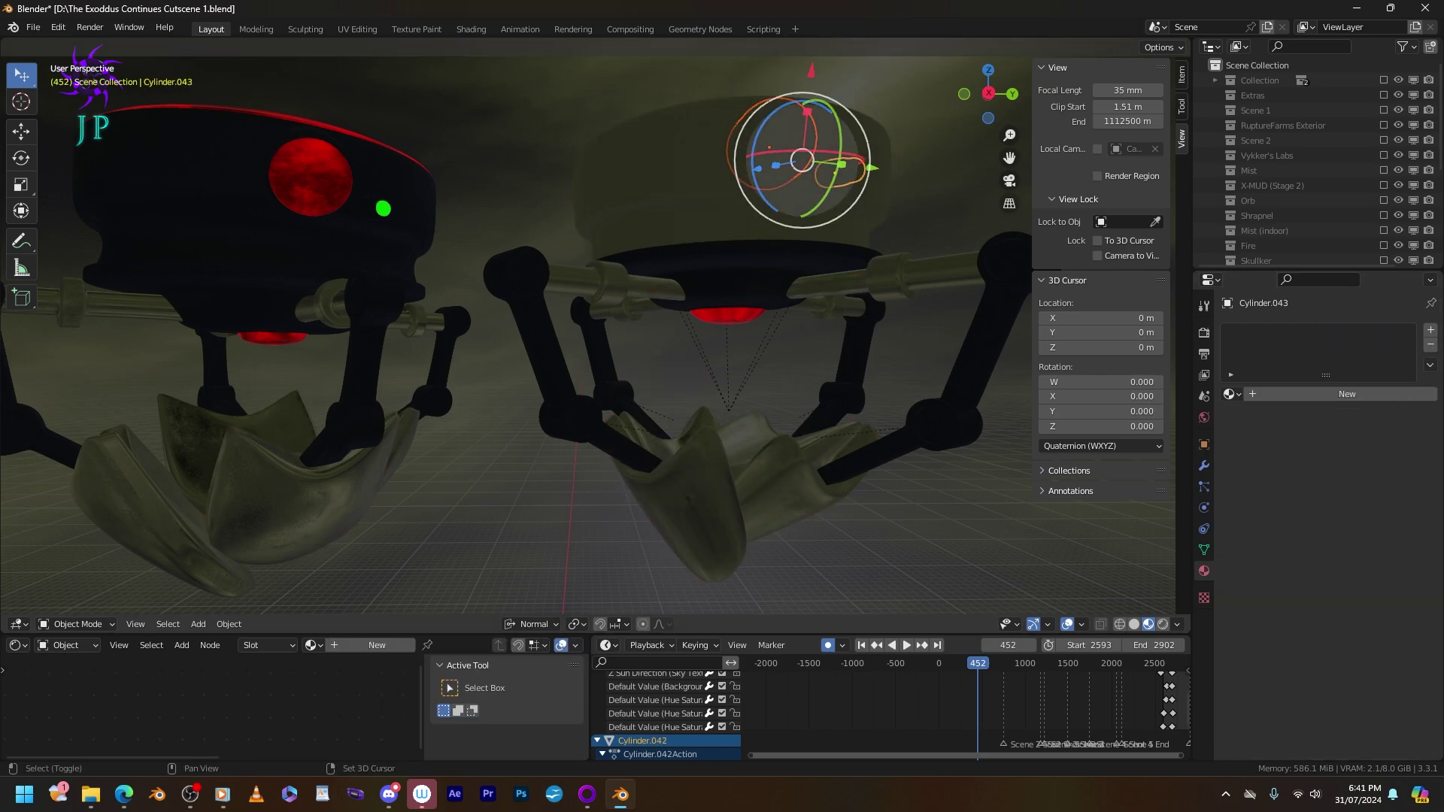
middle_drag(722, 188, 722, 240)
shift+click(305, 229)
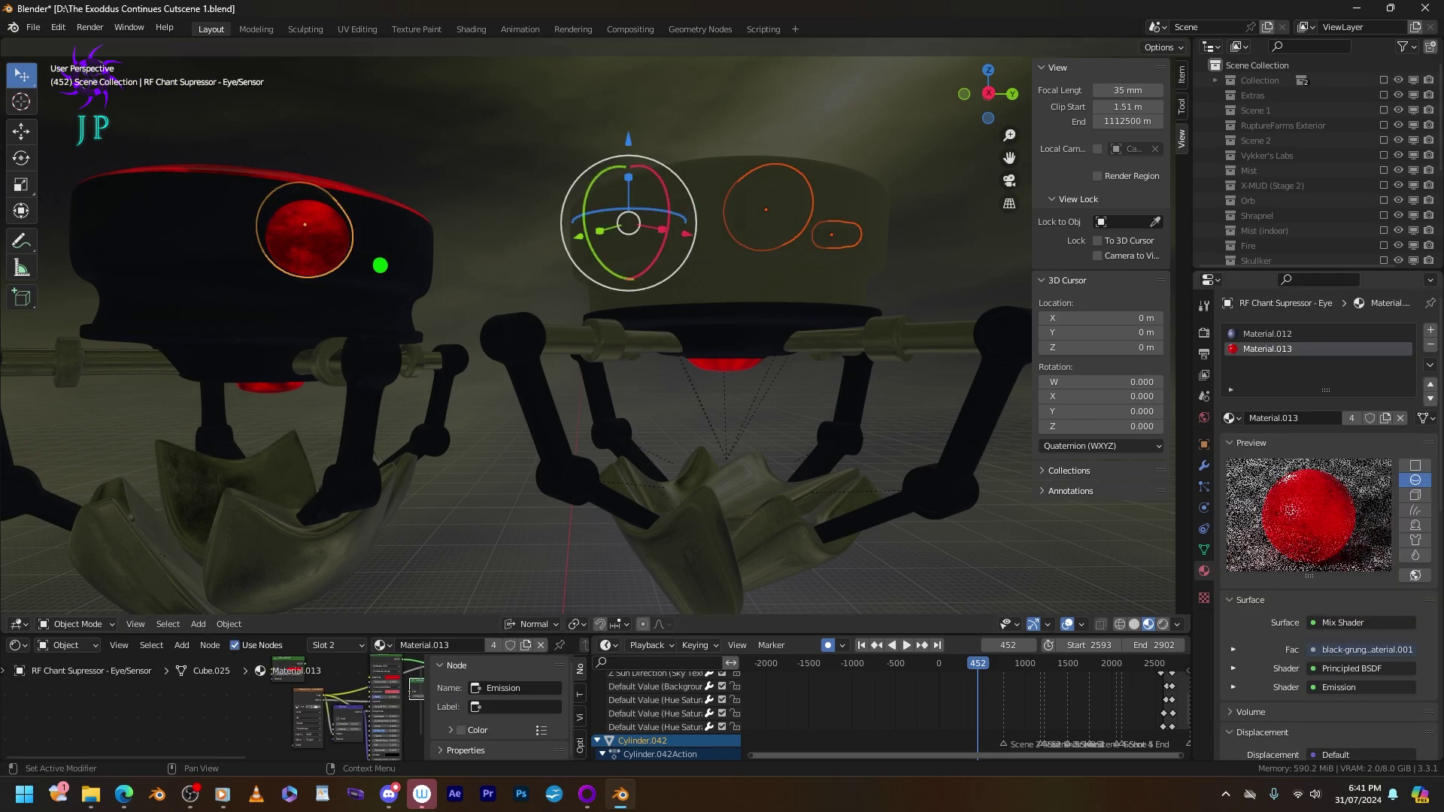
click(1430, 364)
click(1367, 397)
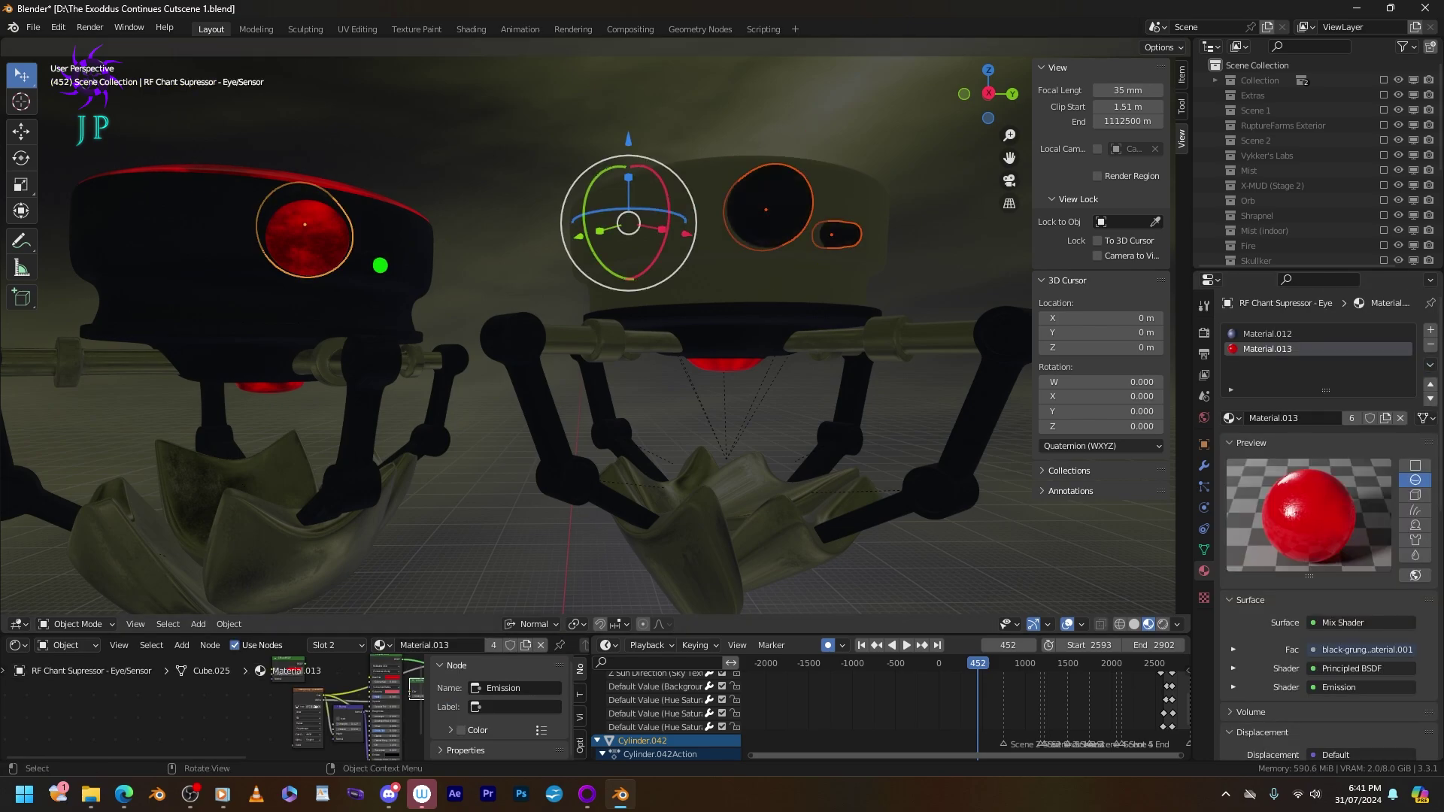
Assign Material.013 to the recessed inner faces of the new eye, including the surrounding ring of faces.
scroll(586, 339, up, 4)
click(739, 284)
key(Tab)
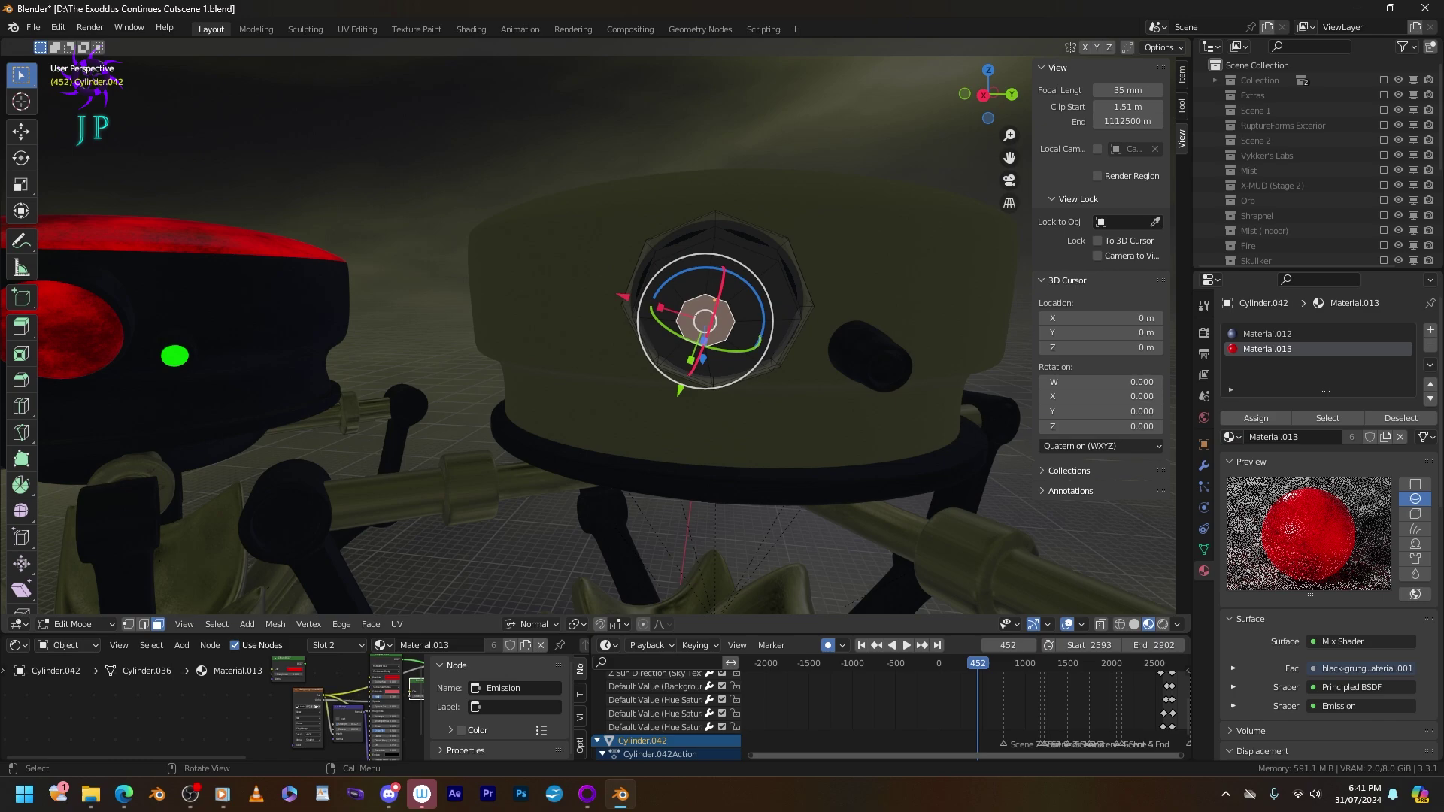
key(a)
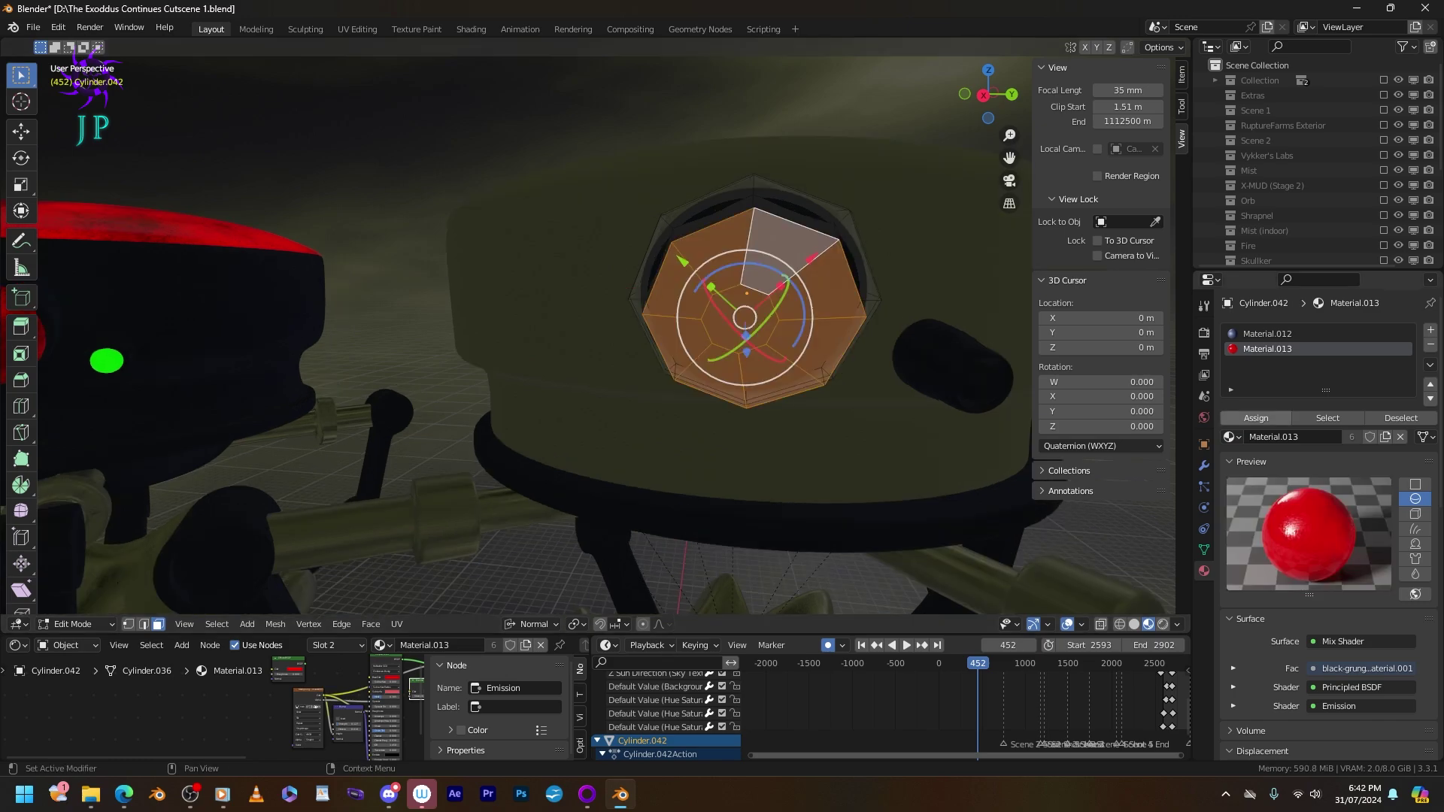
middle_drag(752, 339, 542, 327)
drag(613, 242, 661, 325)
Copy the materials from the reference's emotion indicator, including the green Material.016, to the new small indicator cylinder.
key(alt+q)
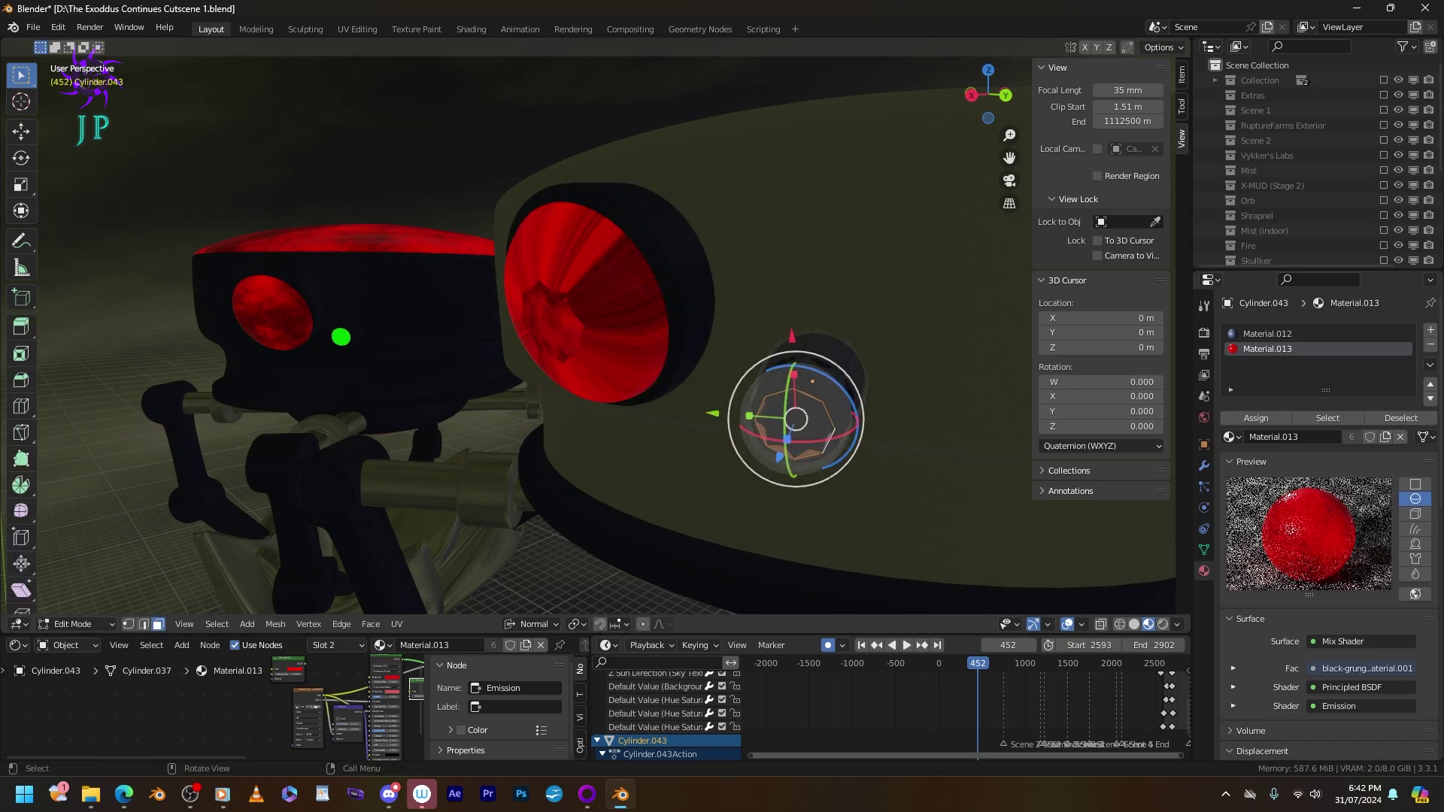
key(Tab)
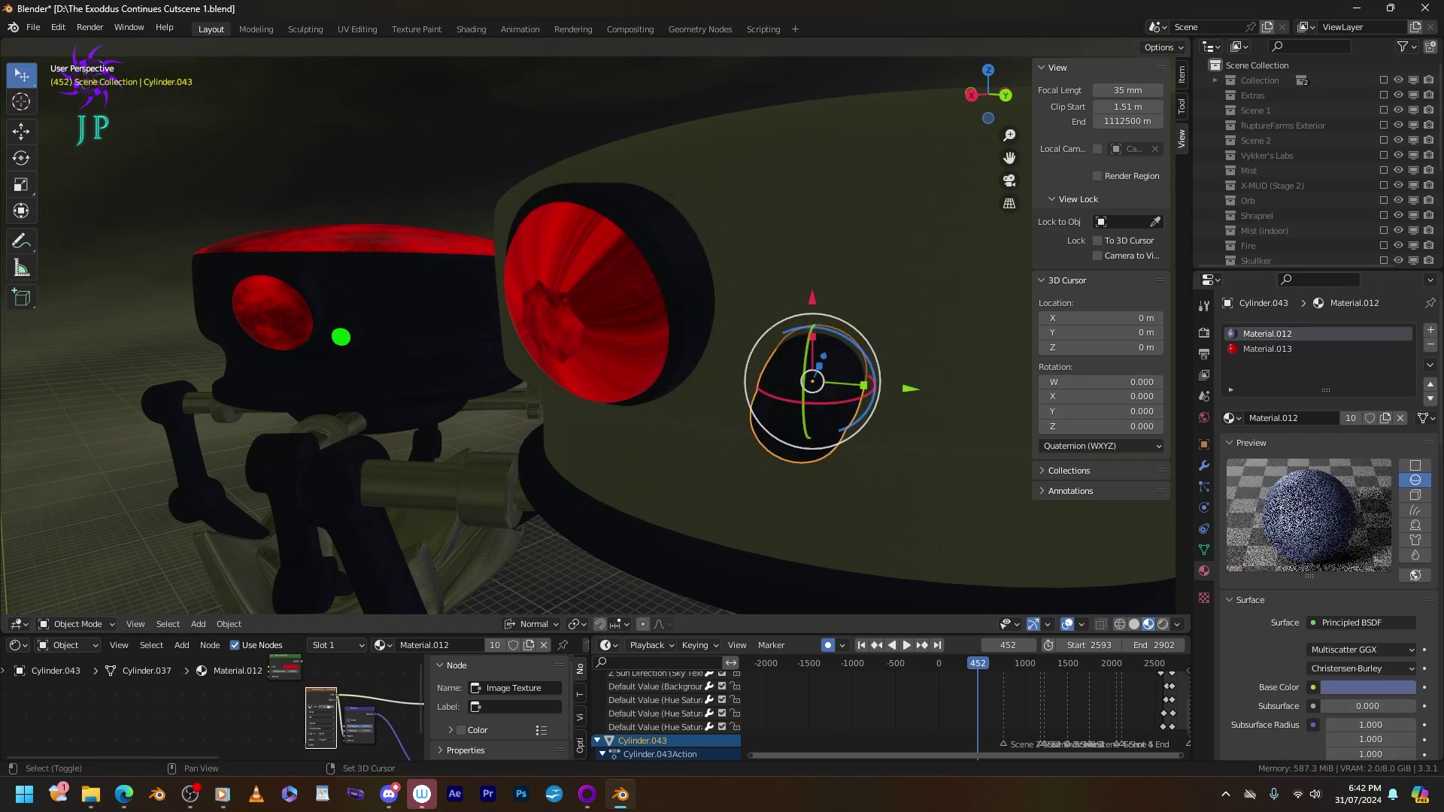
shift+click(341, 337)
click(1430, 364)
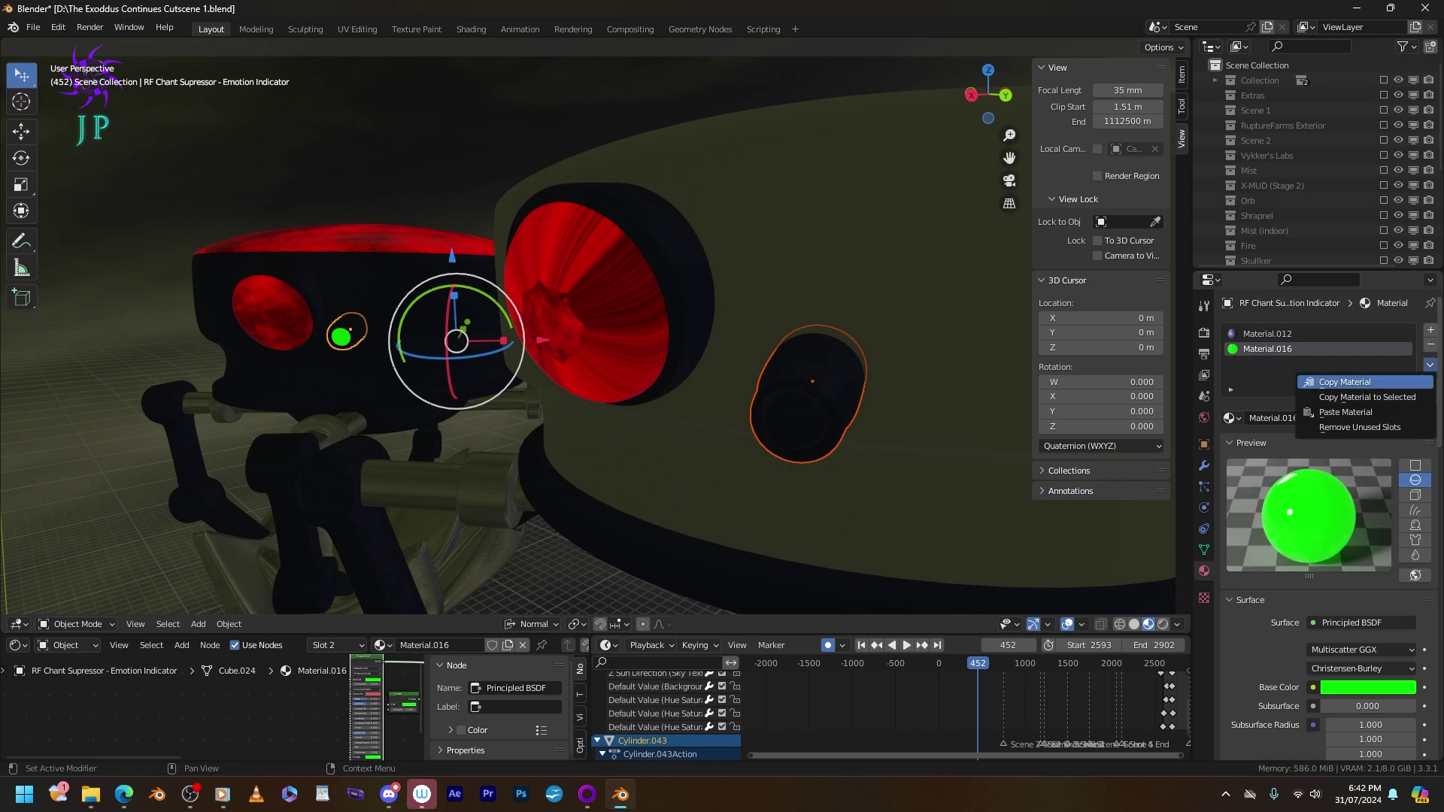
click(1367, 397)
Assign the green Material.016 to the recessed front faces of the new indicator and leave mesh editing.
click(809, 394)
key(Tab)
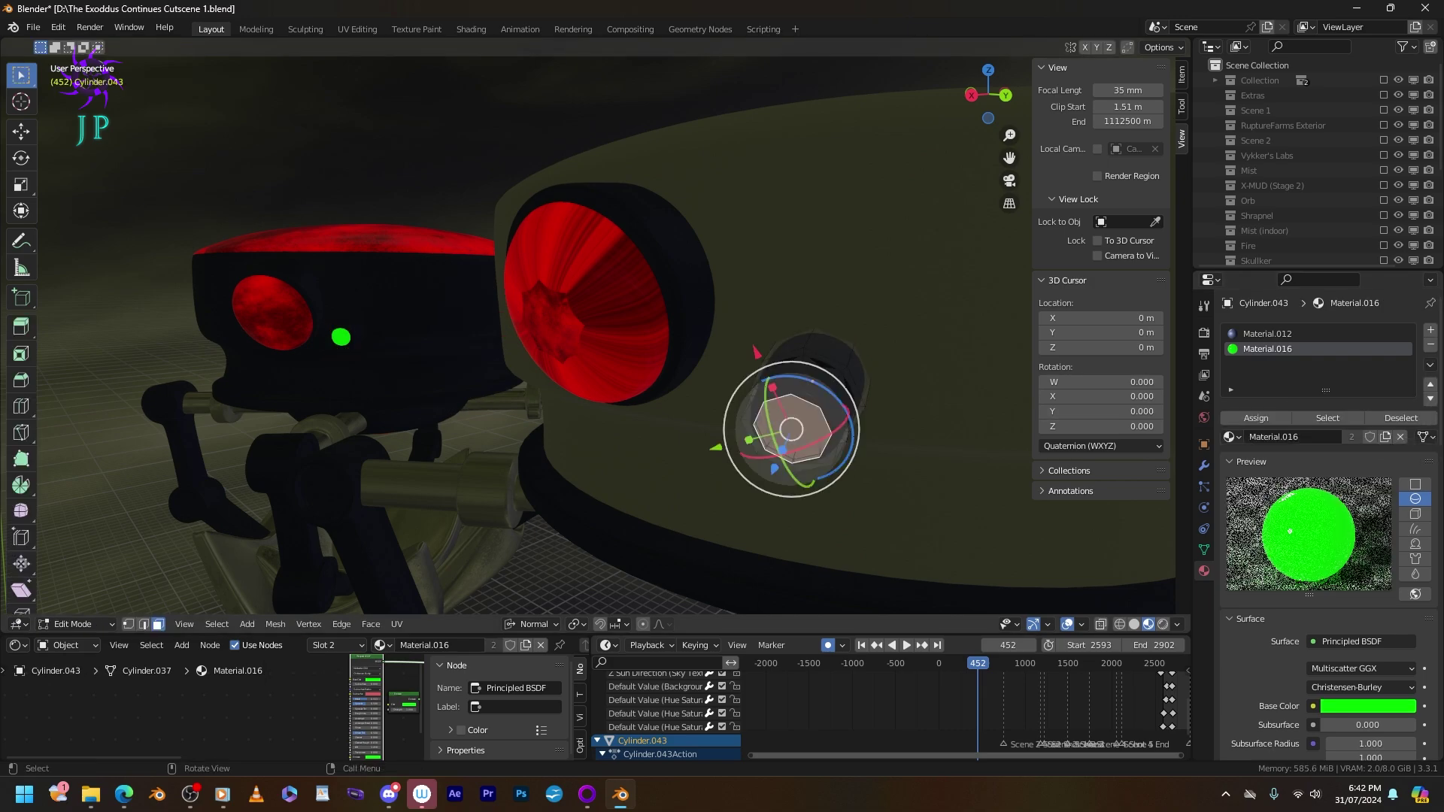
click(1256, 419)
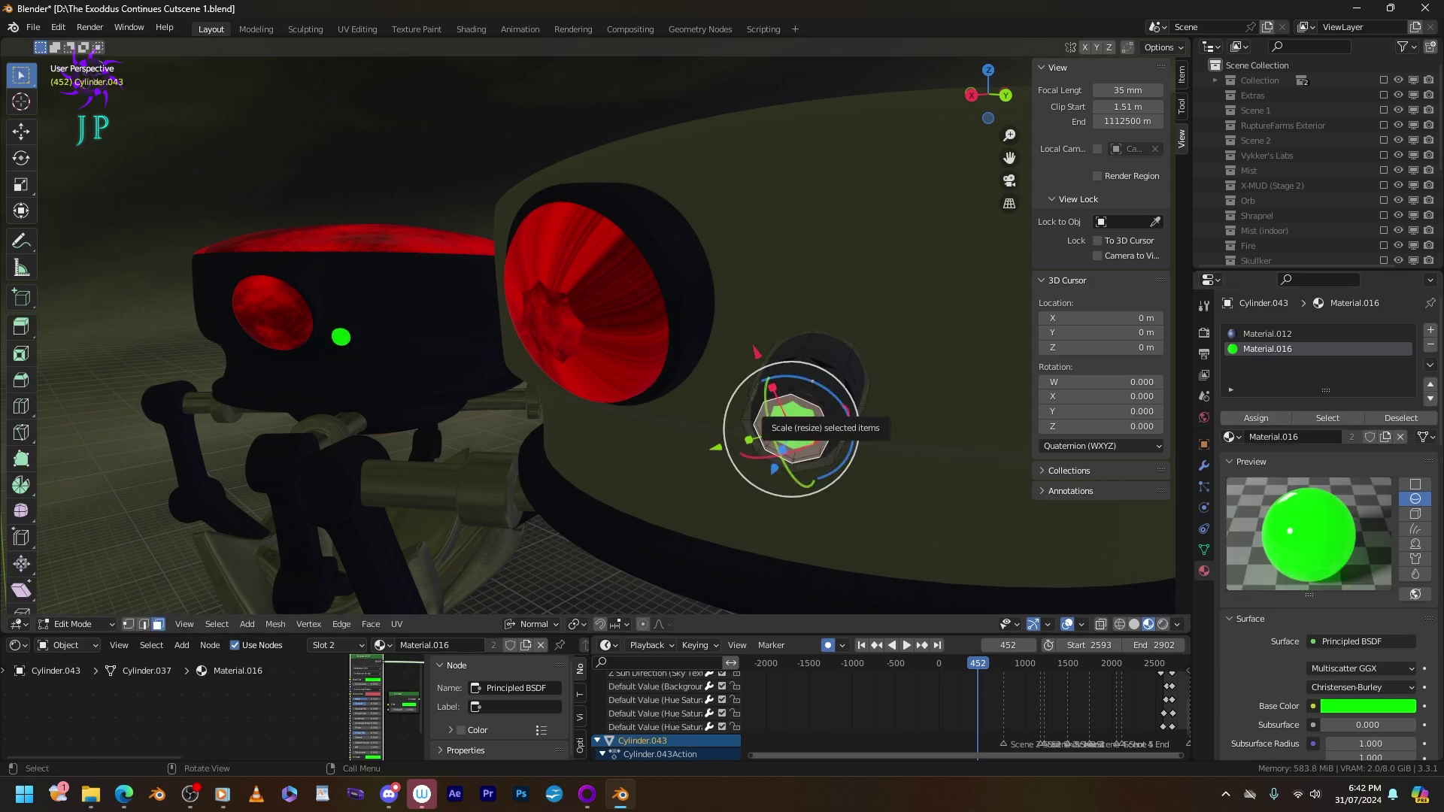
scroll(827, 414, up, 3)
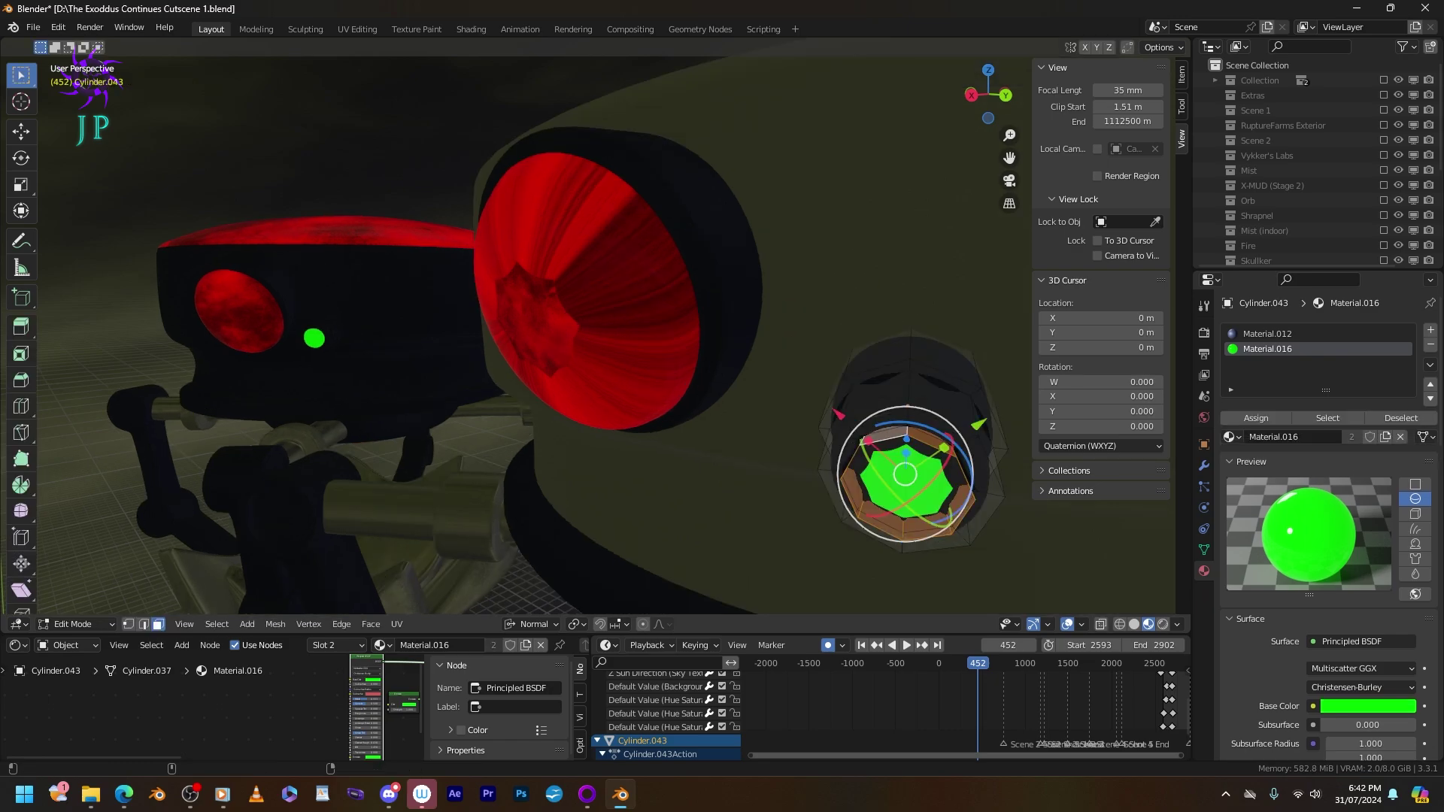
key(Tab)
Copy Material.012 and Material.013 from the reference's head to the new head.
scroll(828, 413, down, 4)
middle_drag(677, 376, 752, 346)
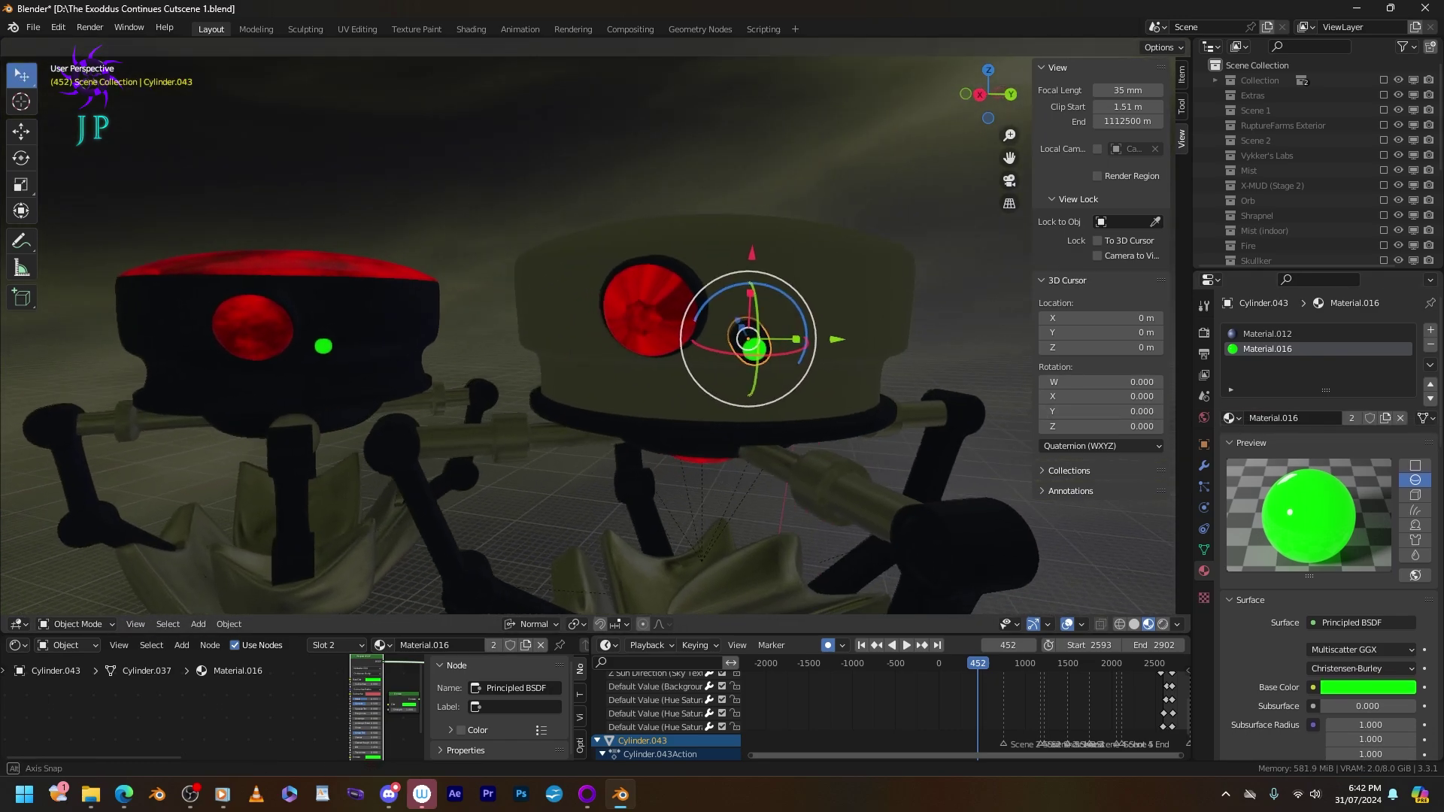
click(827, 376)
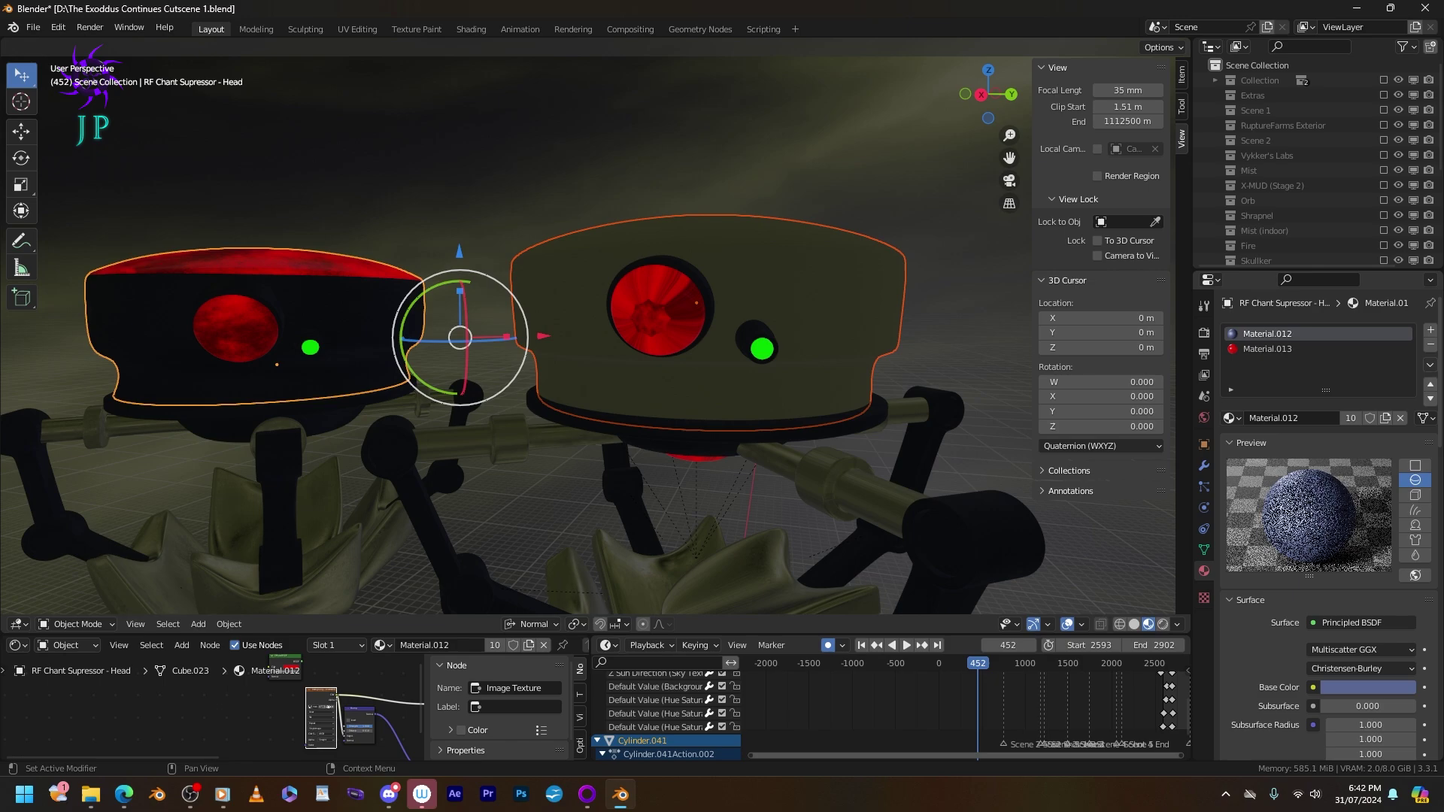
click(1430, 365)
click(1354, 397)
Assign Material.013 to all the top faces of the new head, including the centre cap, and leave mesh editing.
click(715, 361)
key(Tab)
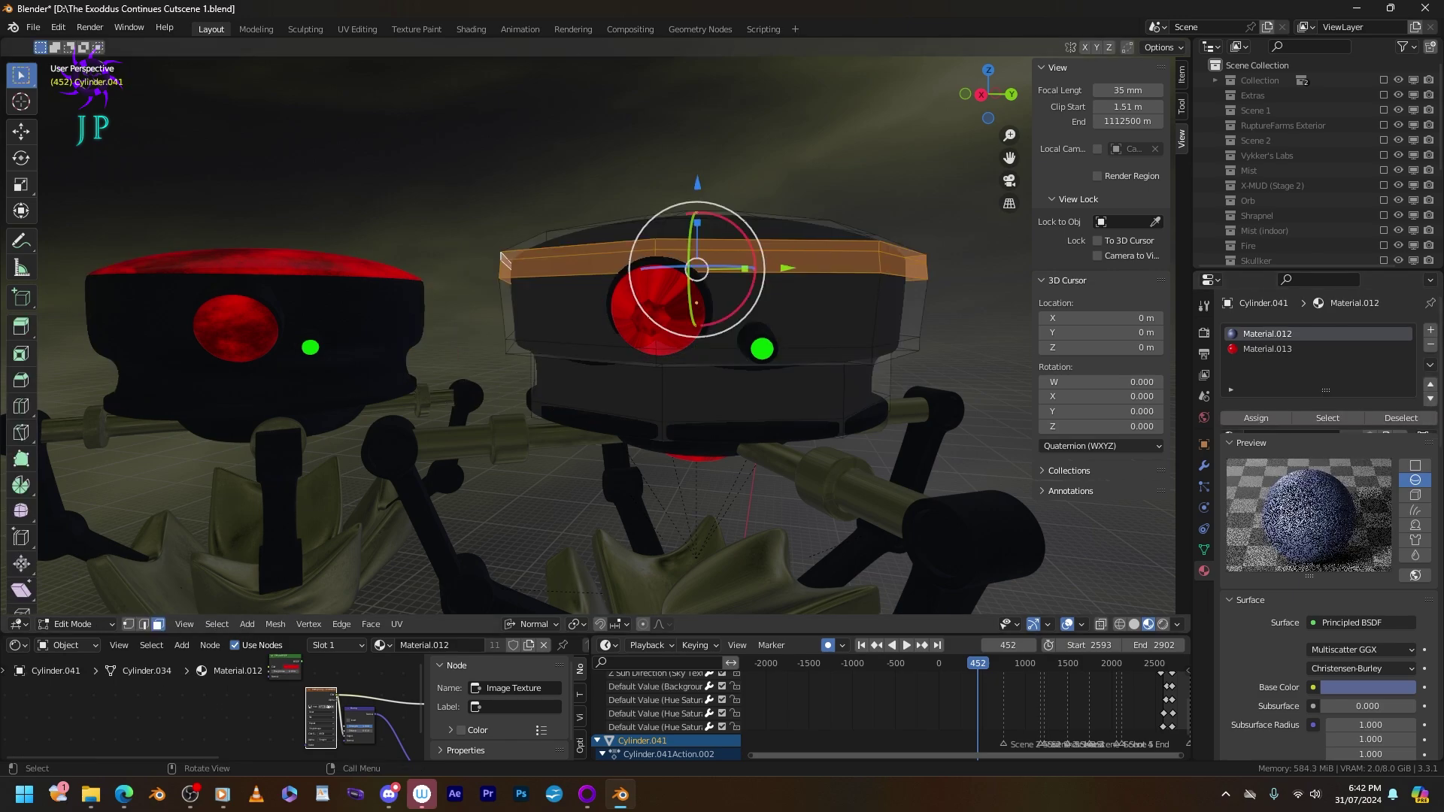
middle_drag(677, 376, 677, 489)
alt+click(613, 275)
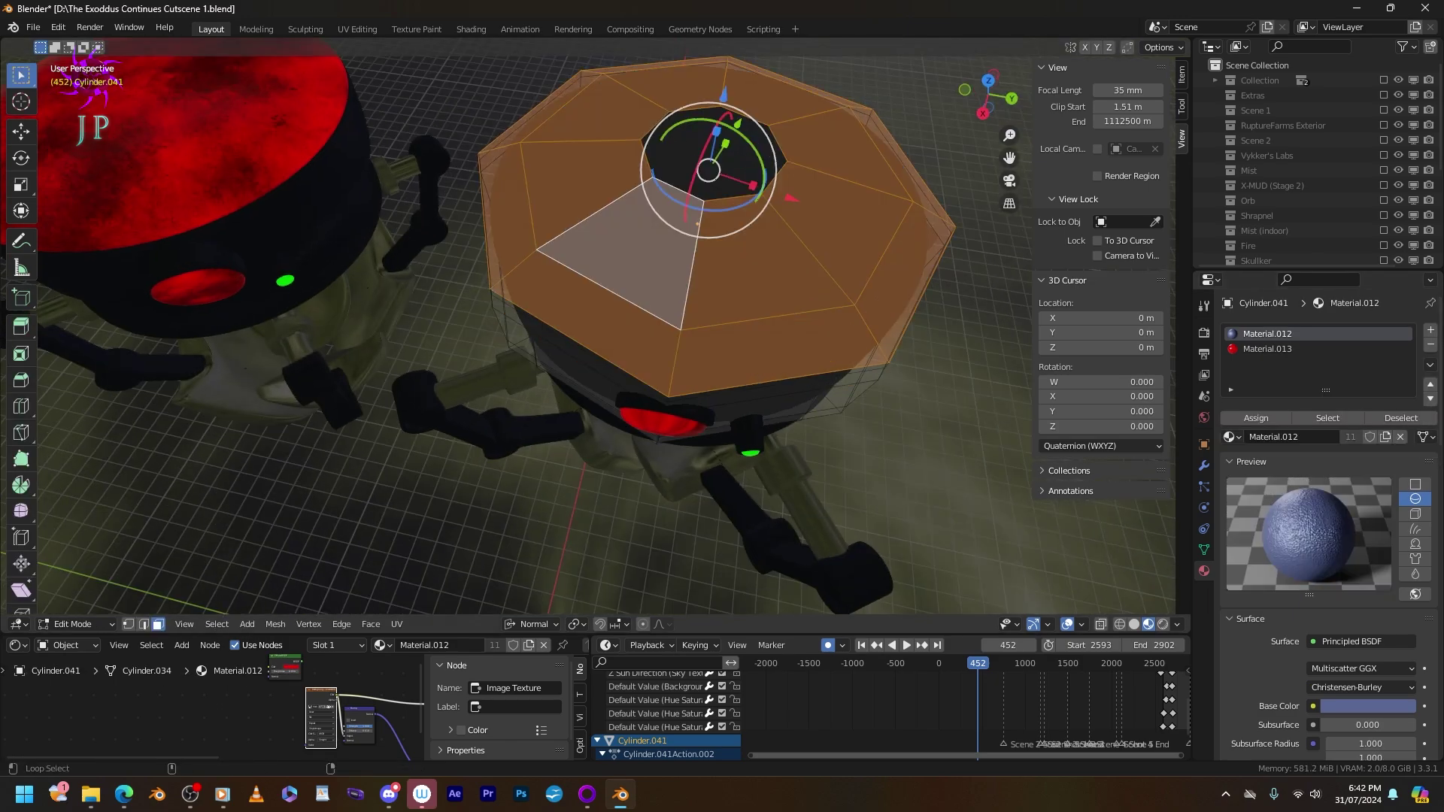
shift+click(710, 162)
click(1268, 348)
click(1256, 418)
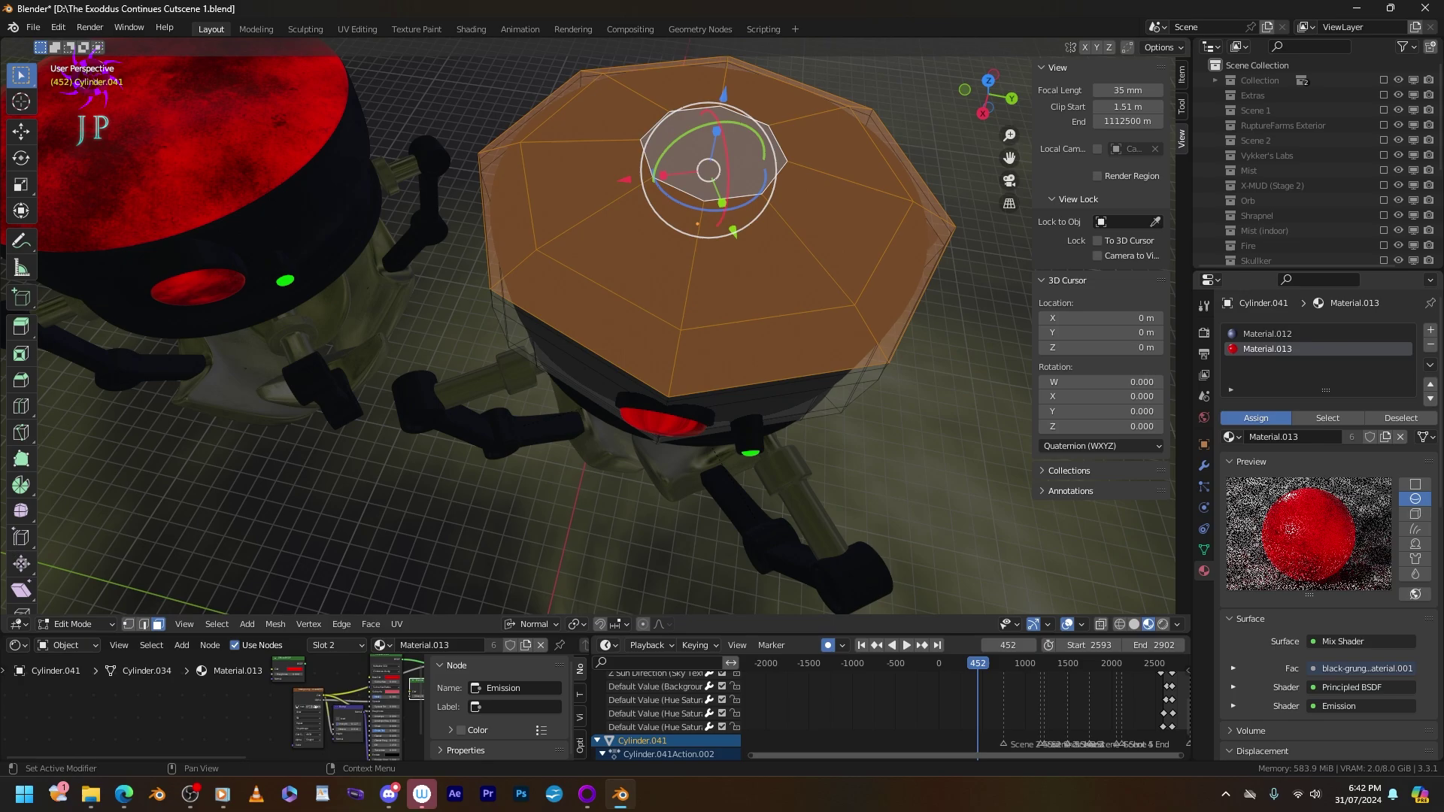
key(Tab)
Show the viewport in solid shading with nothing selected and save the file.
middle_drag(601, 376, 601, 173)
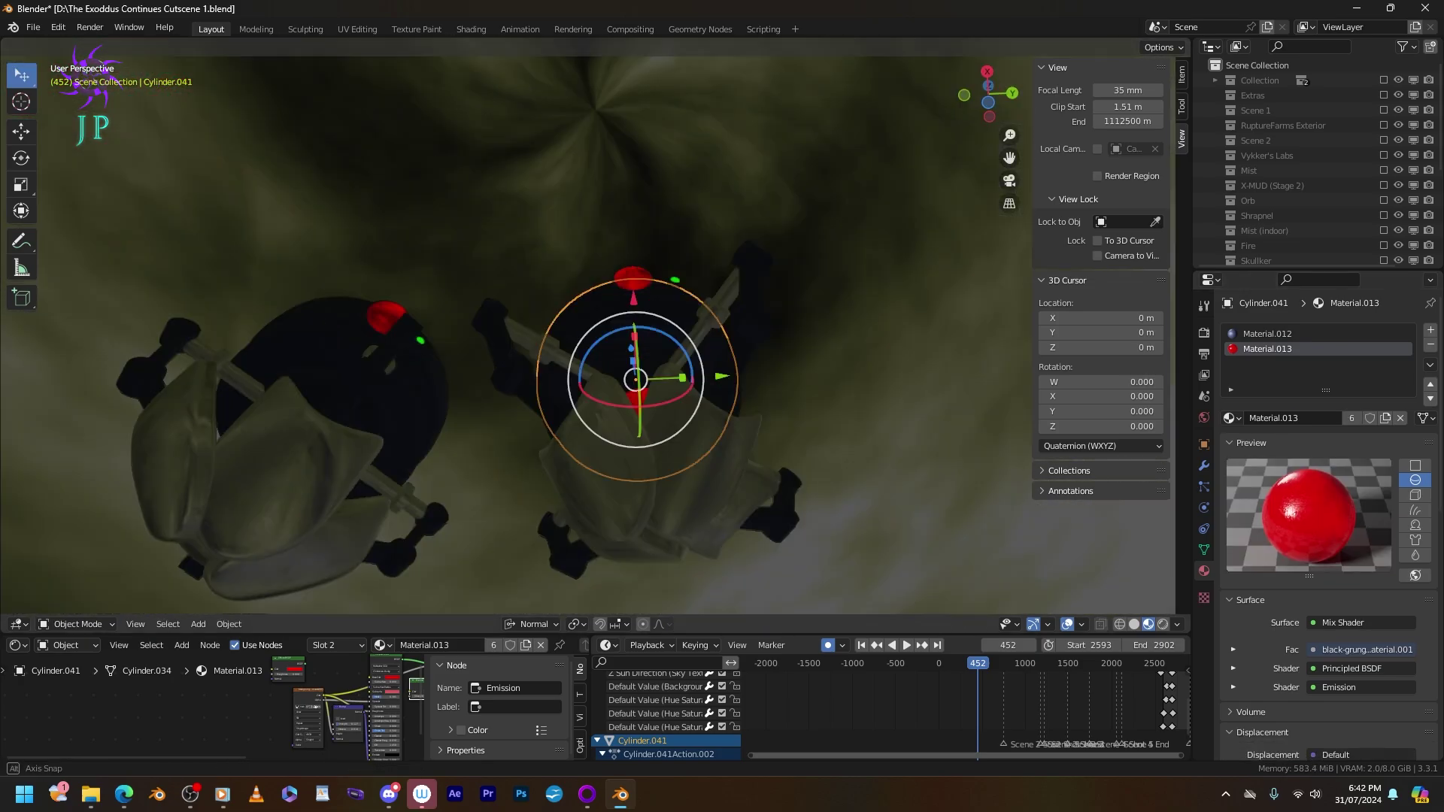
middle_drag(602, 301, 602, 392)
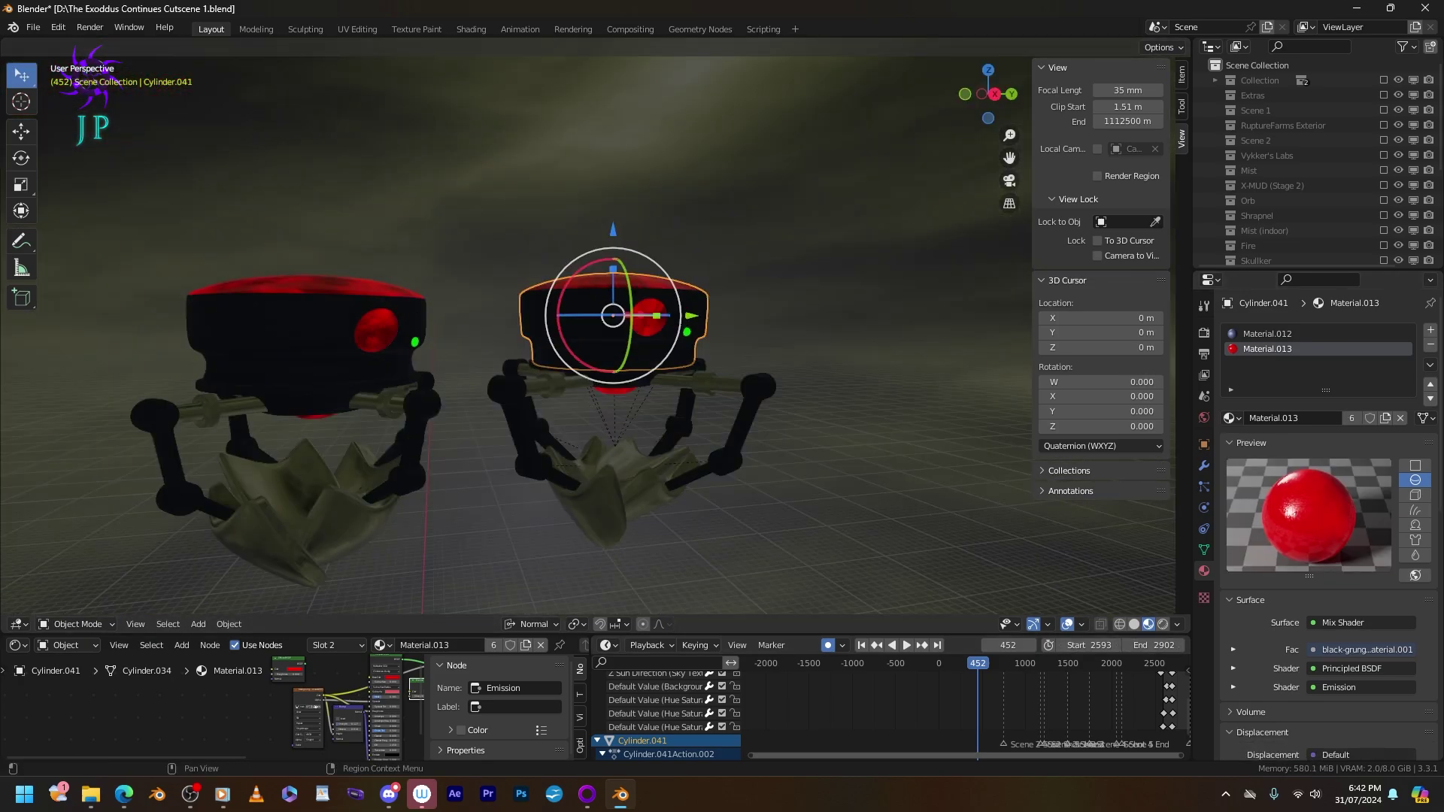
click(1134, 624)
key(alt+a)
middle_drag(602, 339, 561, 331)
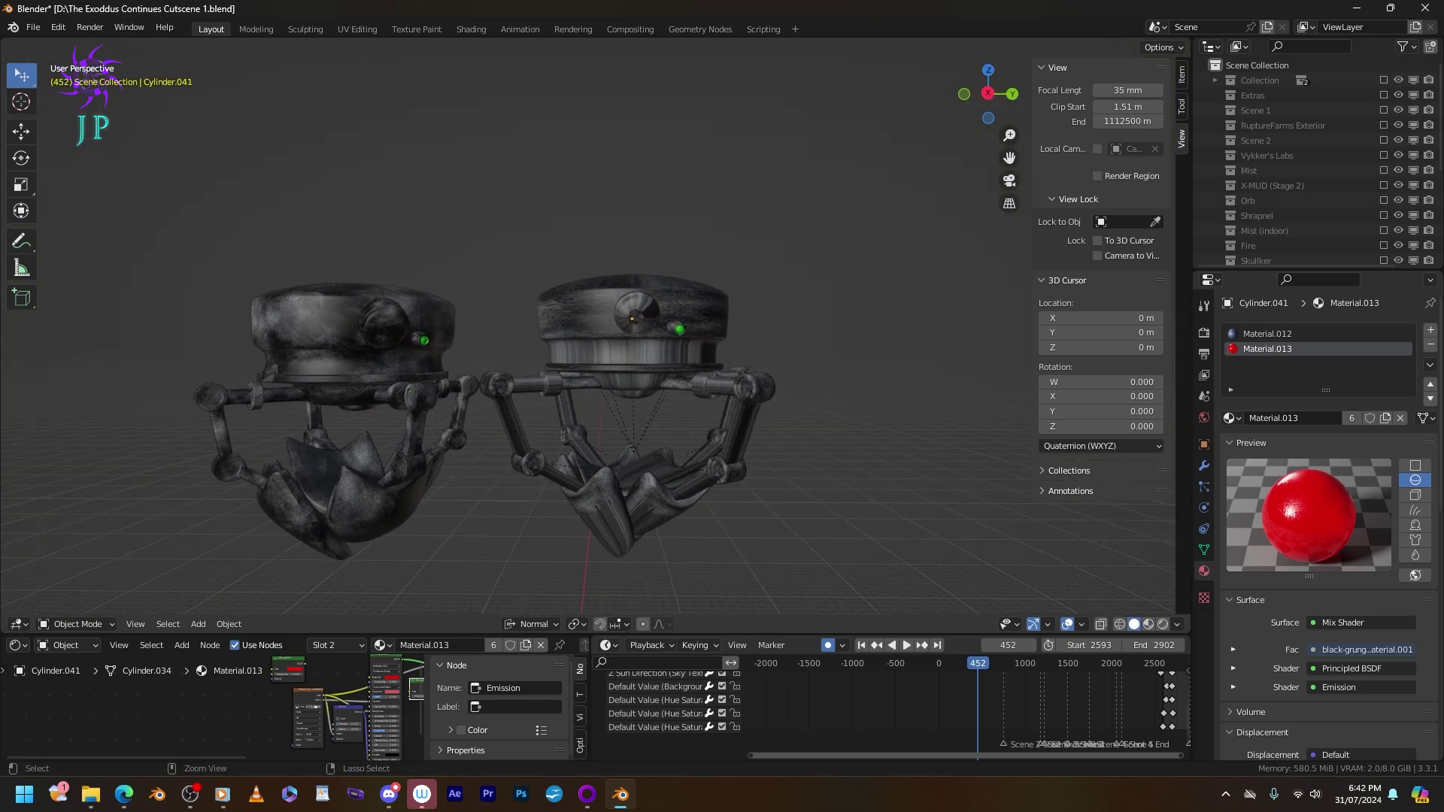
key(ctrl+s)
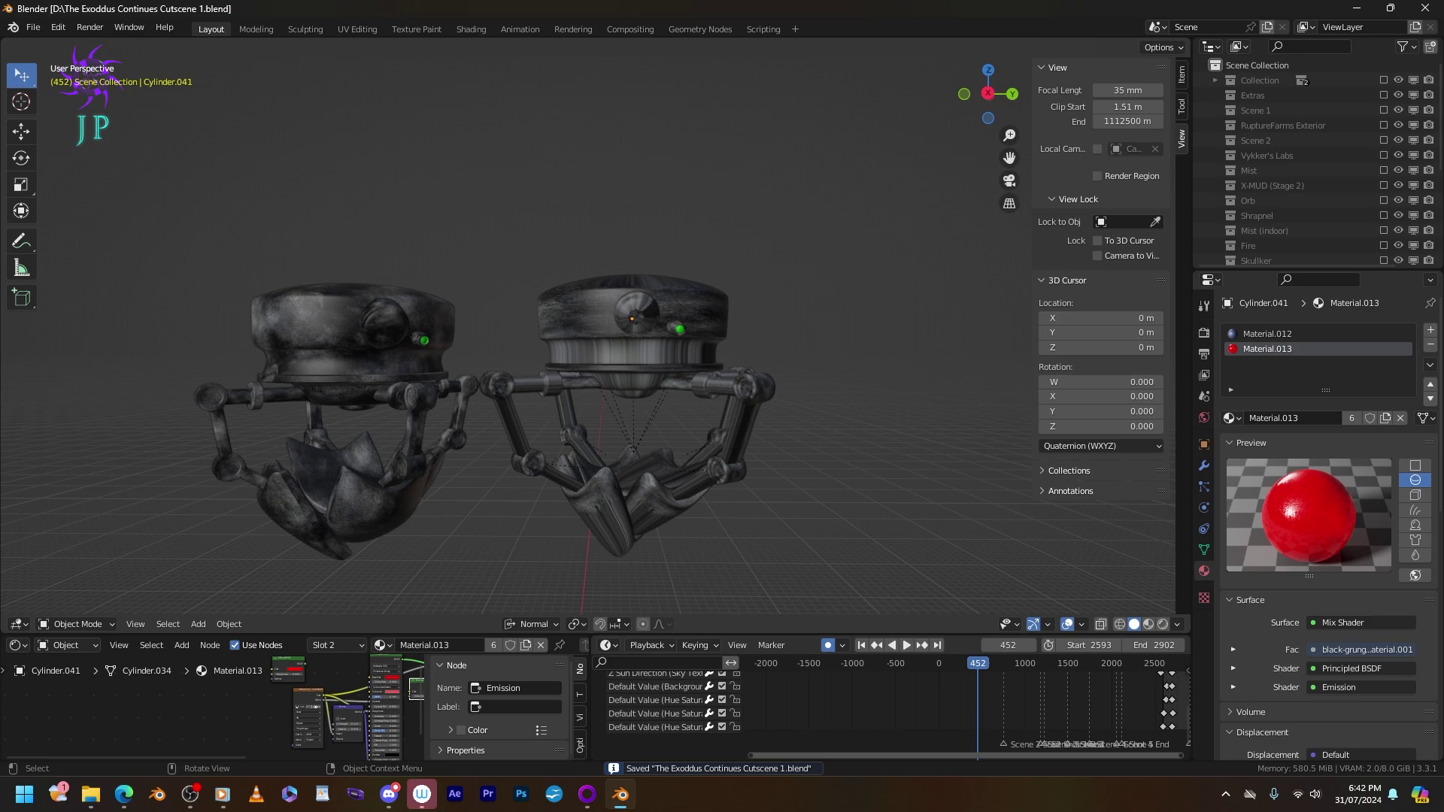
click(33, 27)
key(Escape)
scroll(489, 421, up, 2)
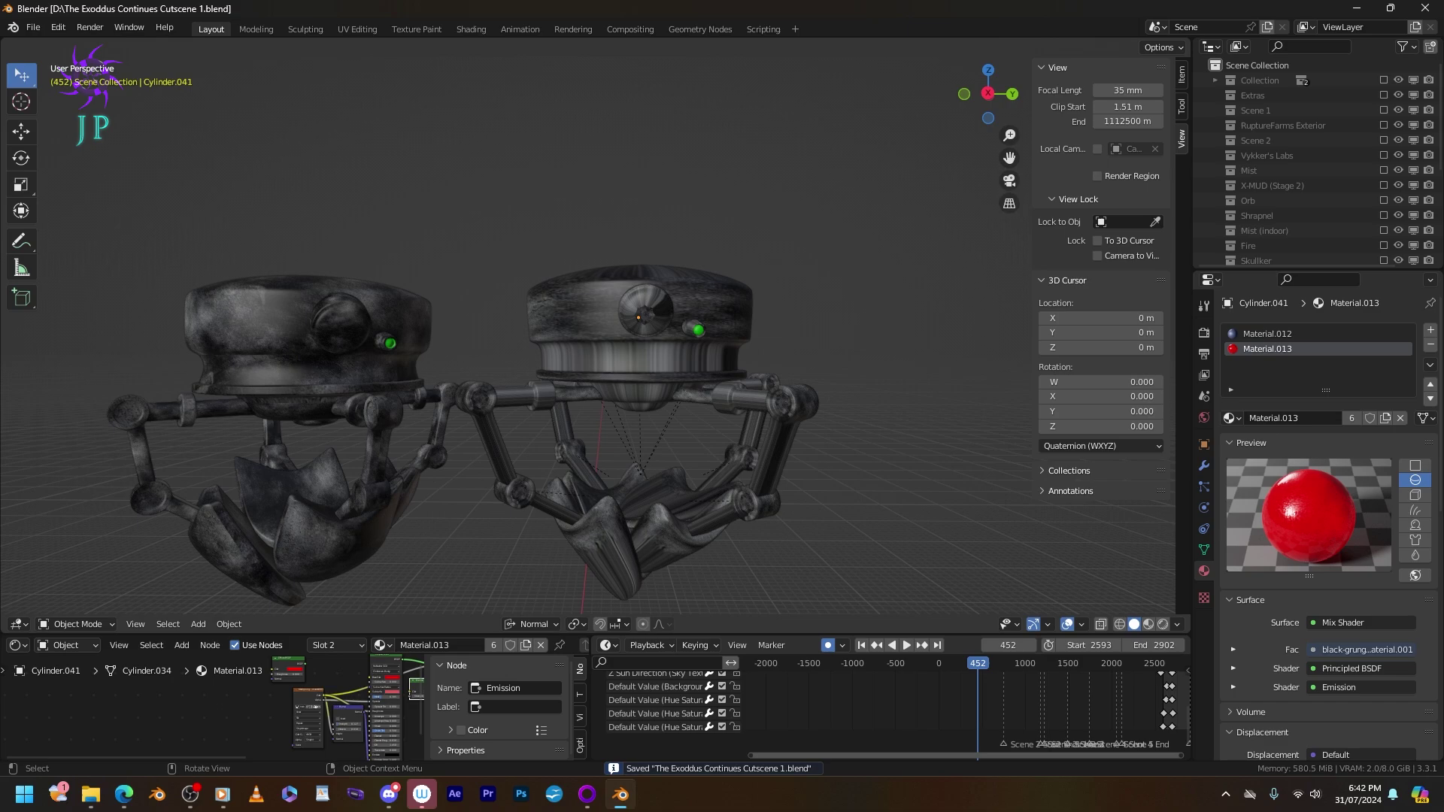
scroll(488, 421, up, 2)
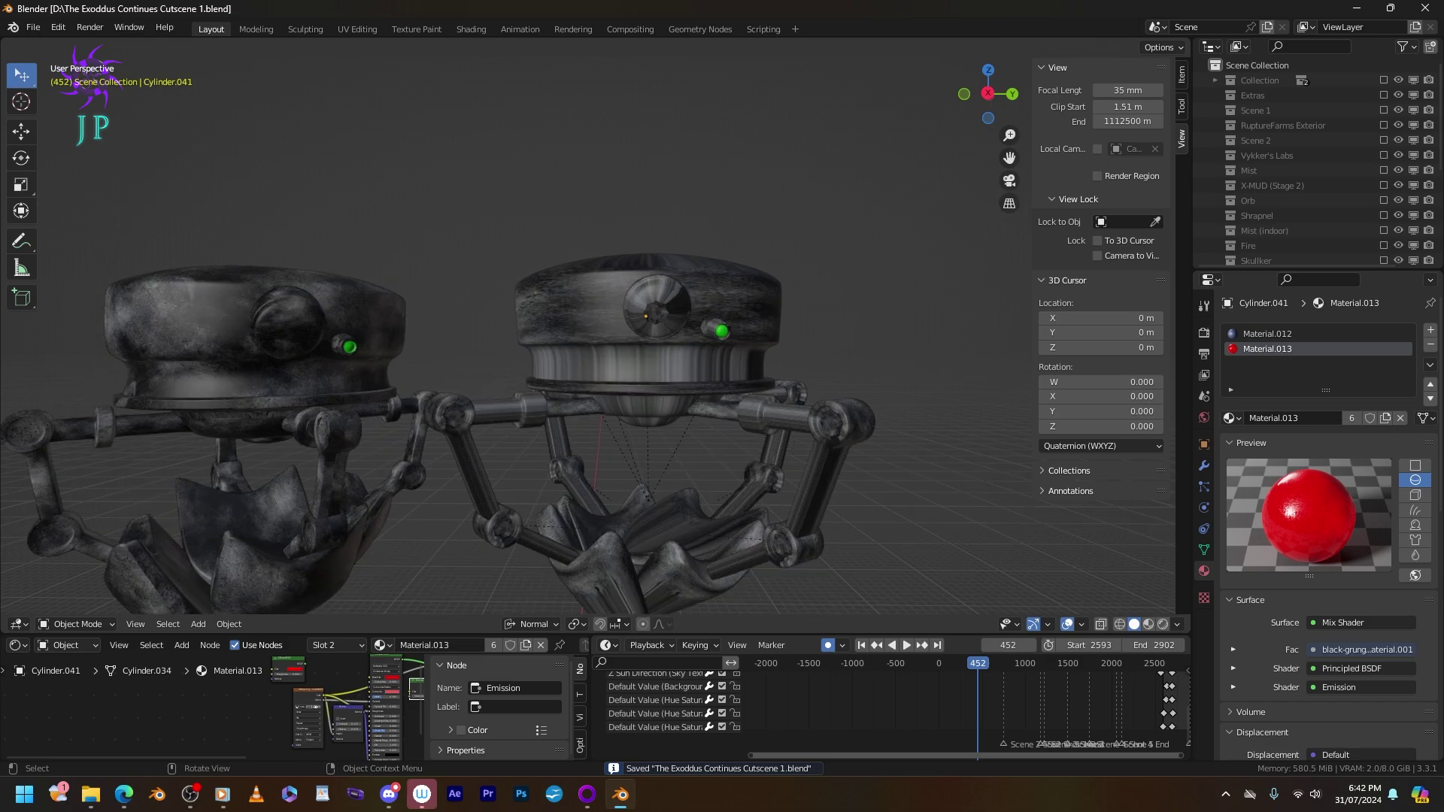